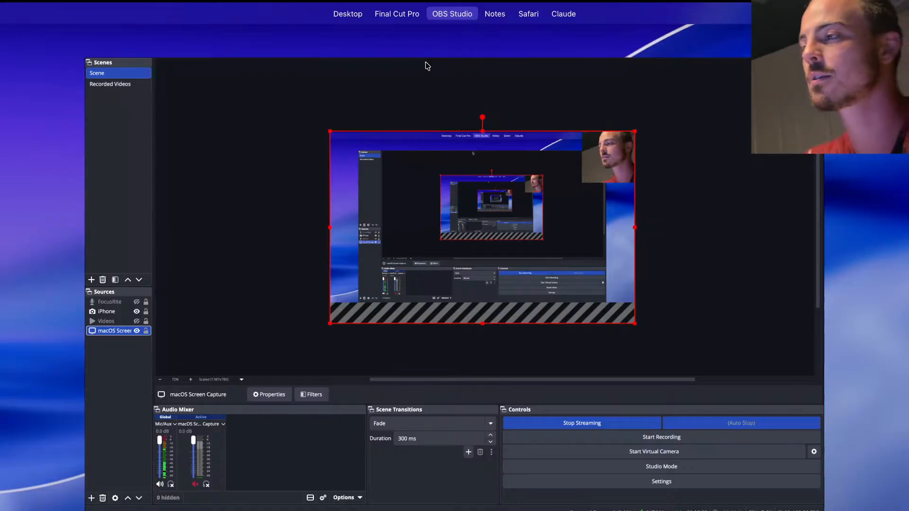
Switch to Safari and open YouTube in a new tab
{"action": "mouse_move", "coordinate": [385, 56]}
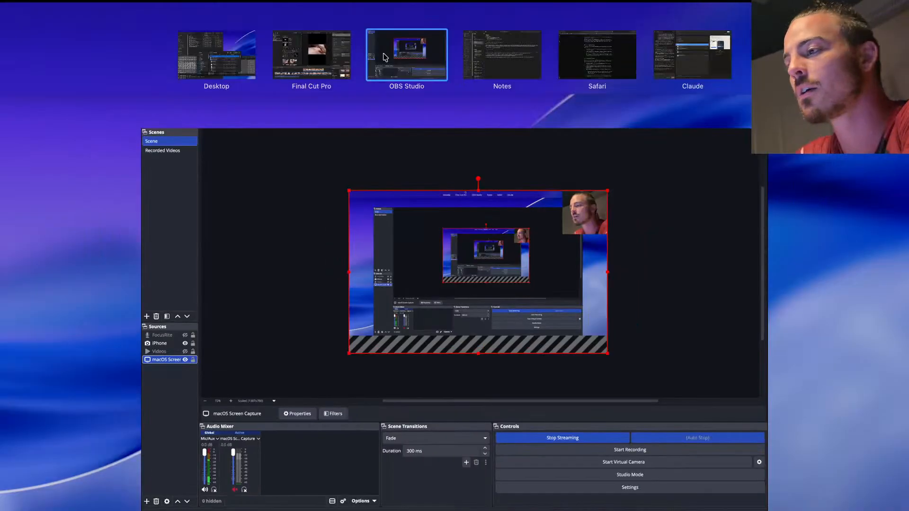
{"action": "left_click", "coordinate": [322, 64]}
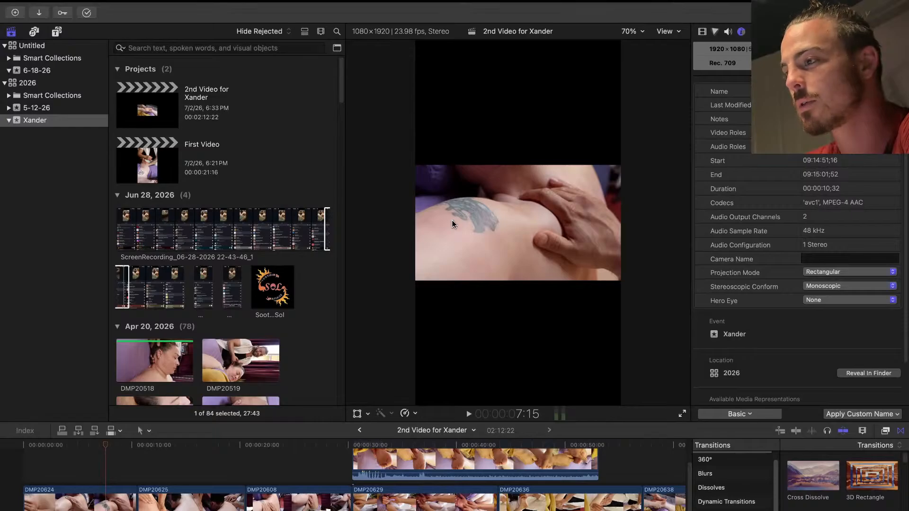
{"action": "key", "text": "ctrl+Up"}
{"action": "mouse_move", "coordinate": [466, 19]}
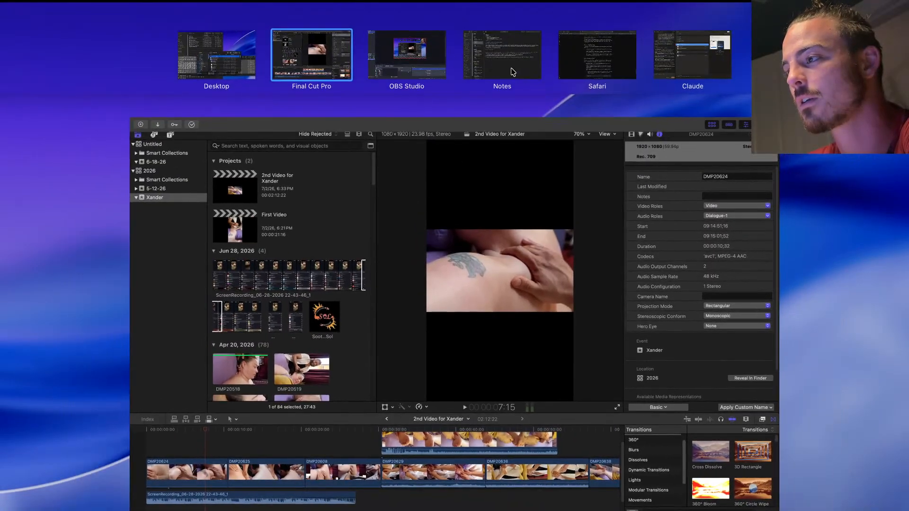
{"action": "left_click", "coordinate": [633, 59]}
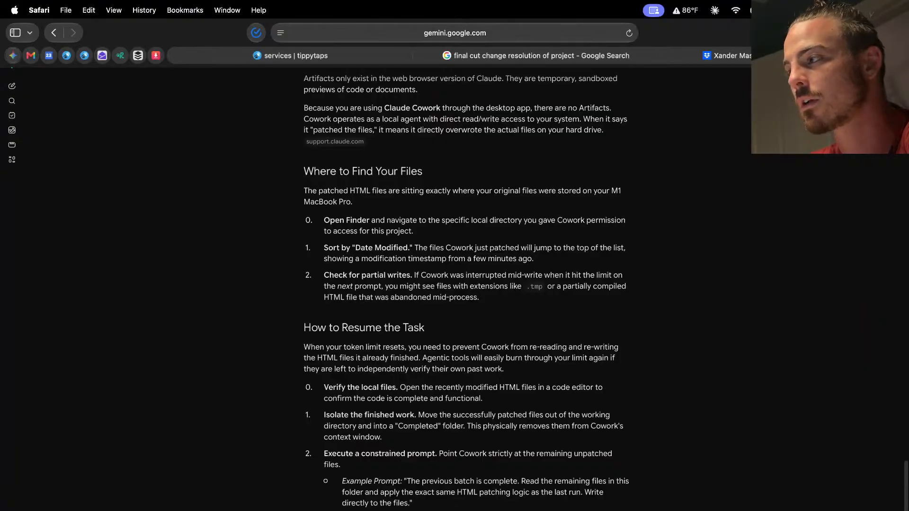
{"action": "key", "text": "super+t"}
{"action": "type", "text": "youtube"}
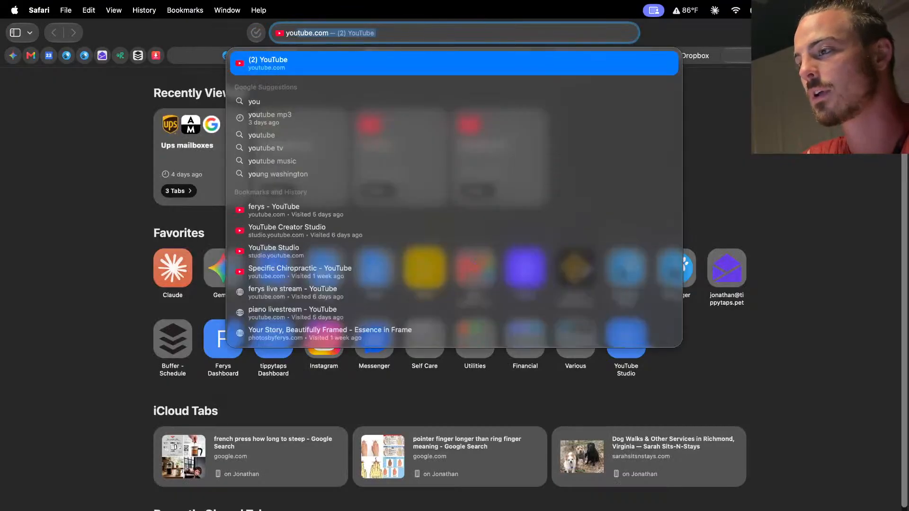
{"action": "key", "text": "Return"}
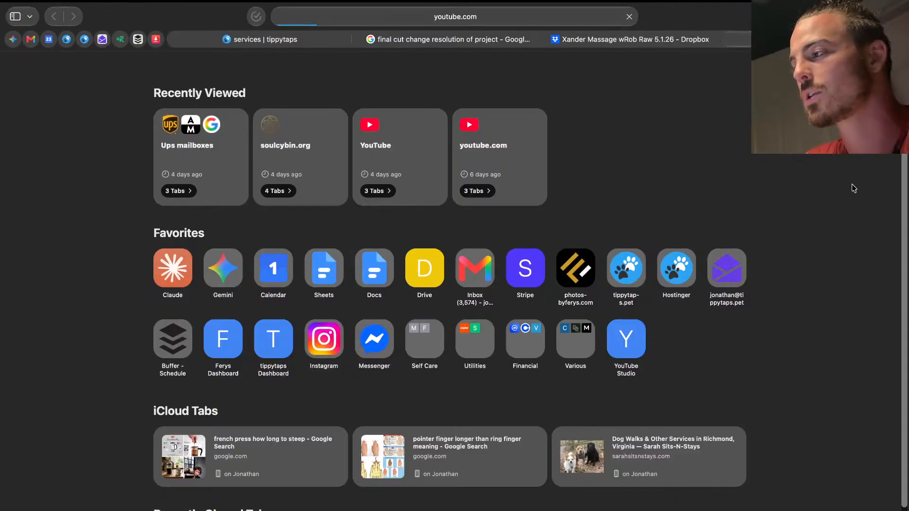
{"action": "key", "text": "super+t"}
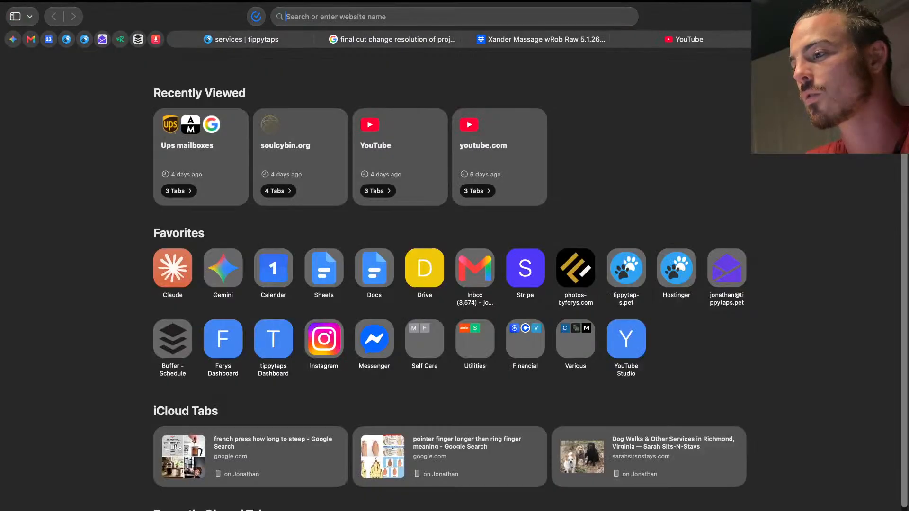
{"action": "key", "text": "super+w"}
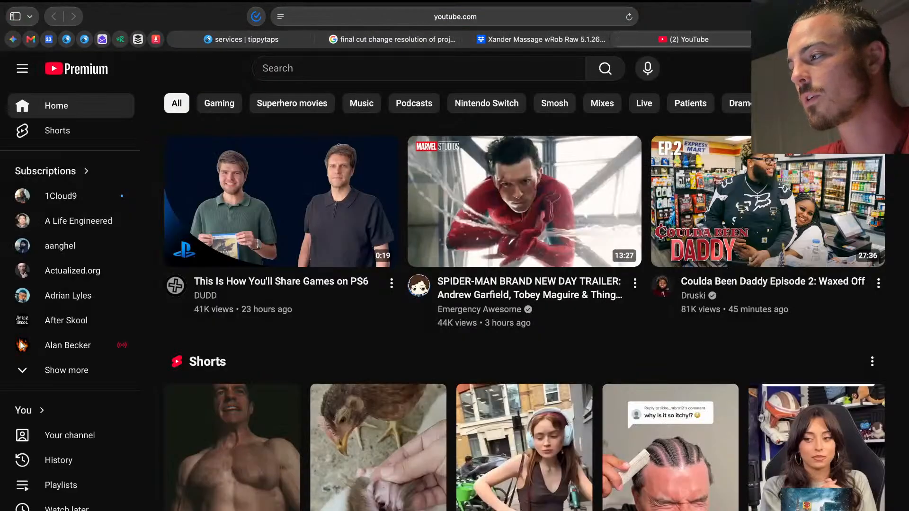
View the live "video editing stream" from the account's own YouTube channel, pause it and close its tab
{"action": "left_click", "coordinate": [880, 69]}
{"action": "left_click", "coordinate": [776, 134]}
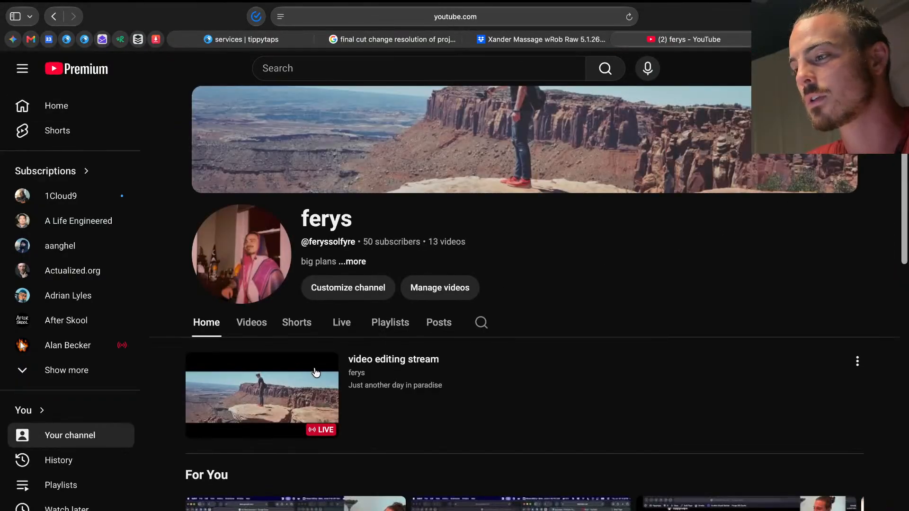
{"action": "left_click", "coordinate": [316, 372]}
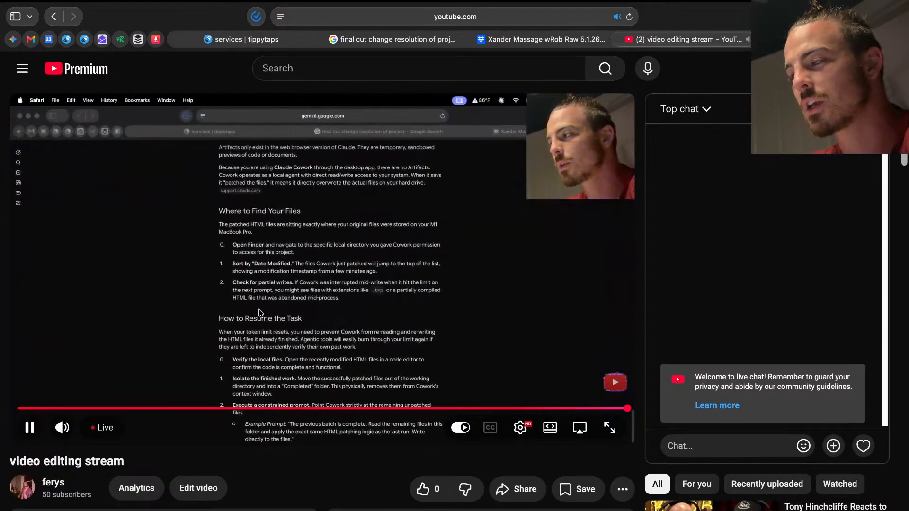
{"action": "left_click", "coordinate": [473, 187]}
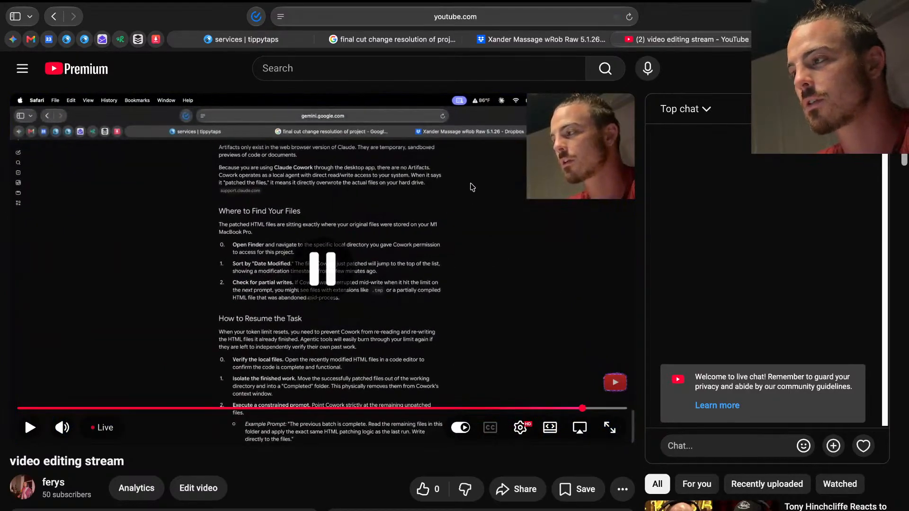
{"action": "left_click", "coordinate": [618, 40]}
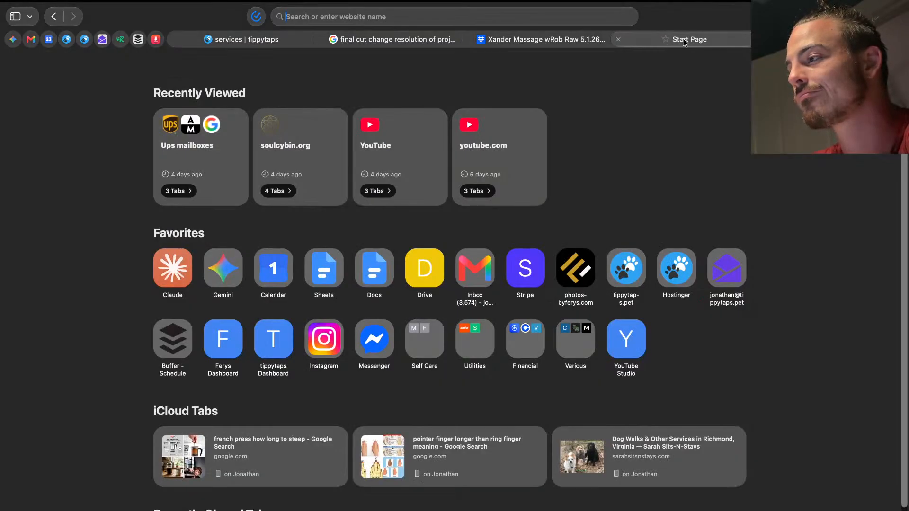
{"action": "left_click", "coordinate": [617, 39]}
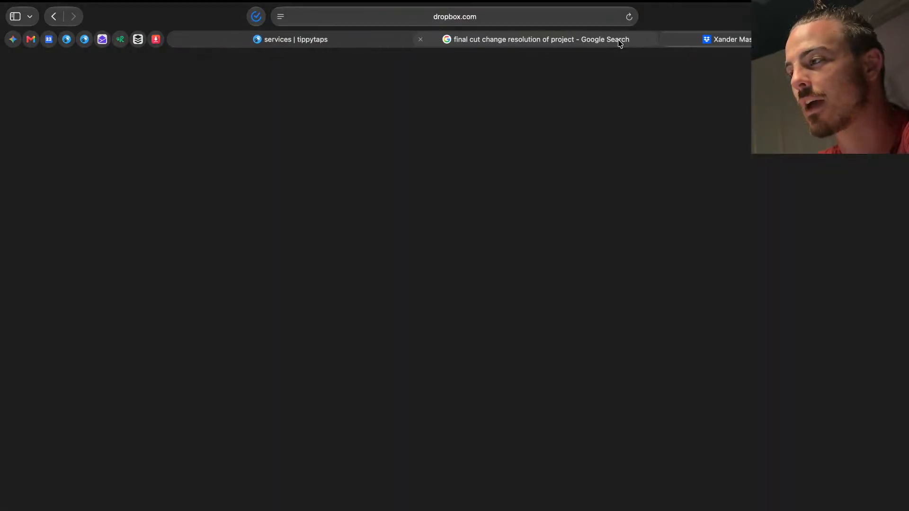
Switch to Final Cut Pro and lower the audio of the connected clip above DMP20629 to -∞ dB
{"action": "key", "text": "ctrl+Up"}
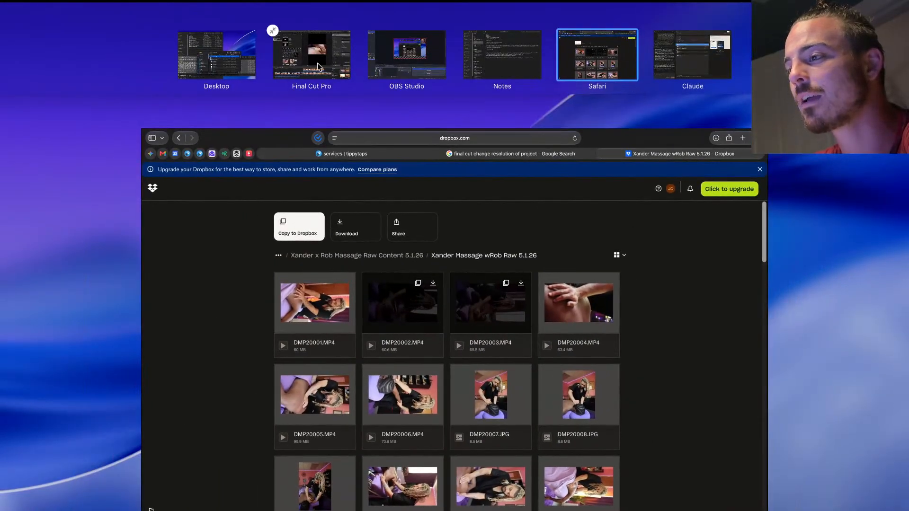
{"action": "left_click", "coordinate": [318, 66]}
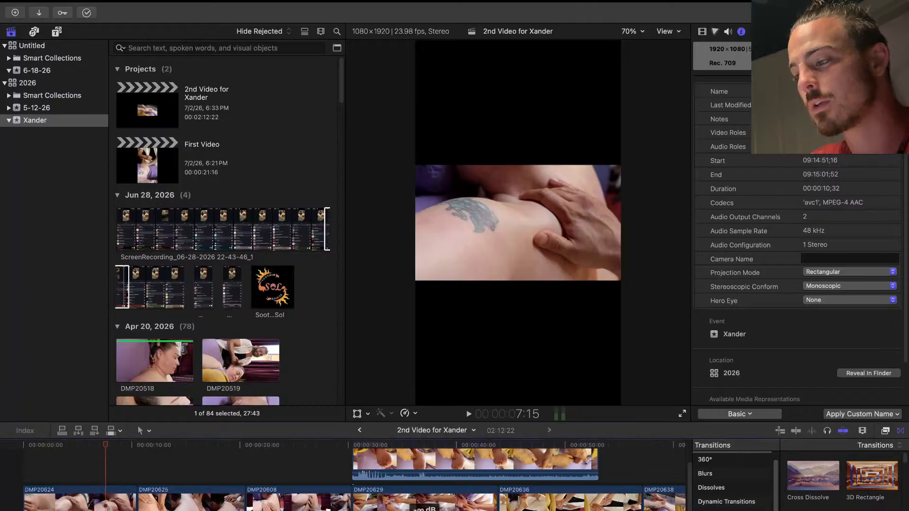
{"action": "left_click_drag", "start_coordinate": [426, 471], "coordinate": [430, 489]}
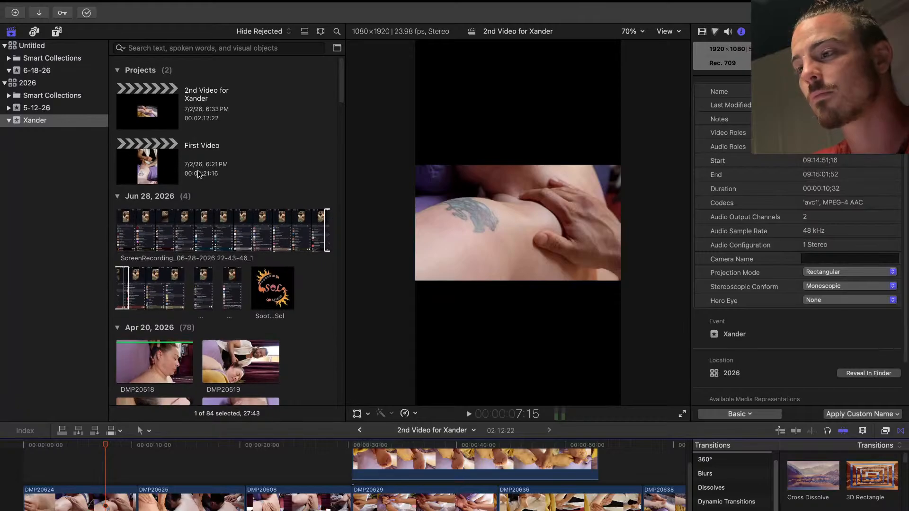
{"action": "left_click", "coordinate": [151, 229]}
{"action": "key", "text": "space"}
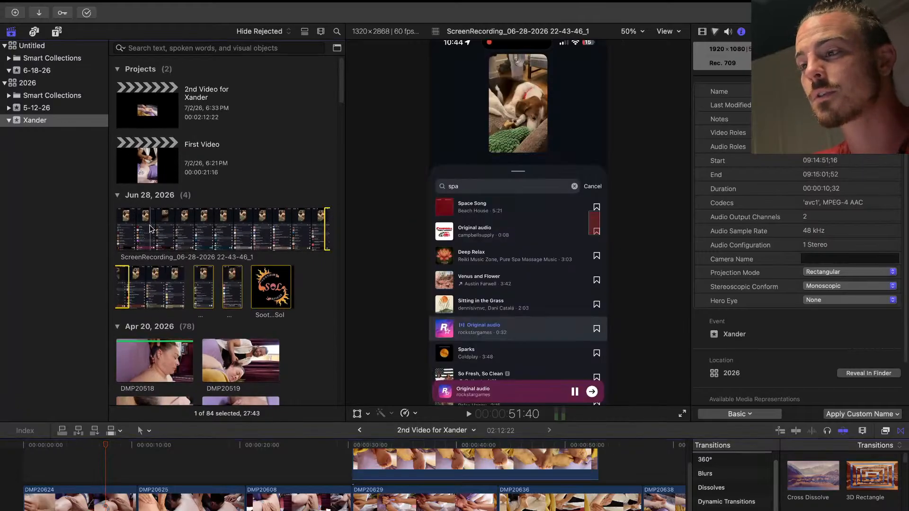
{"action": "key", "text": "space"}
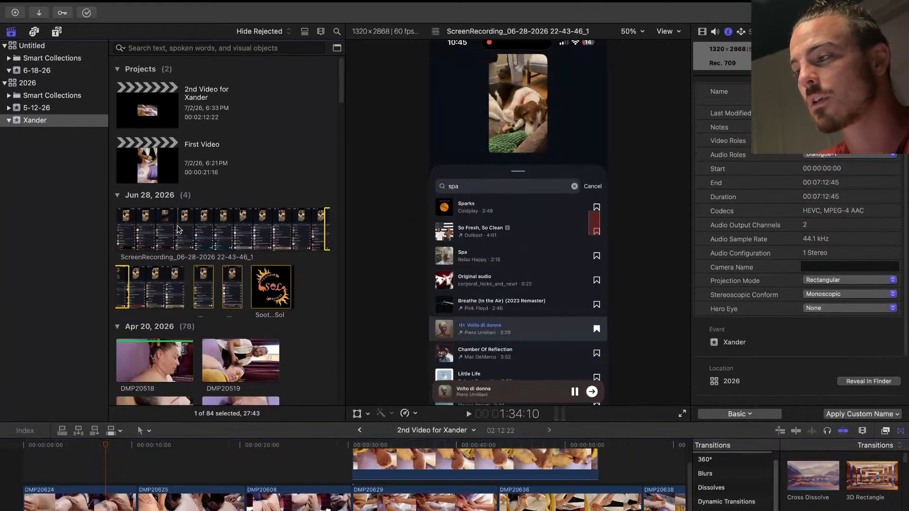
{"action": "key", "text": "space"}
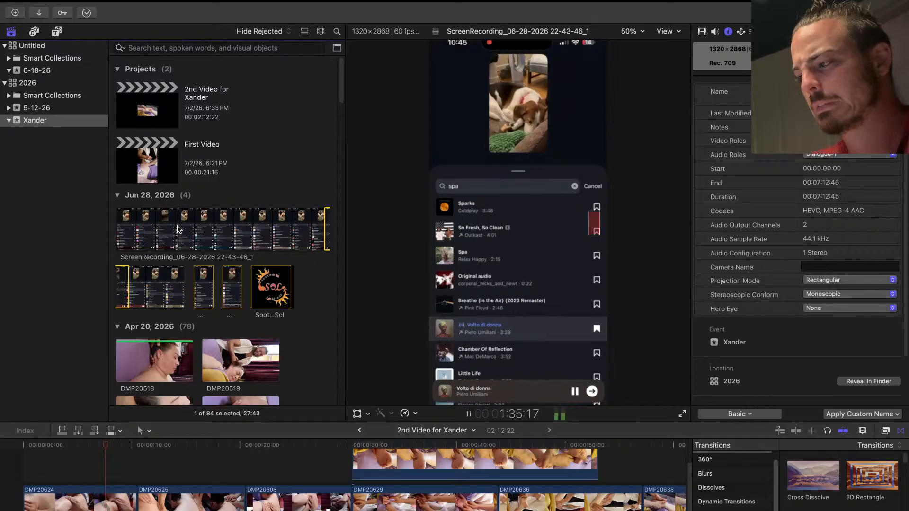
{"action": "key", "text": "XF86AudioRaiseVolume"}
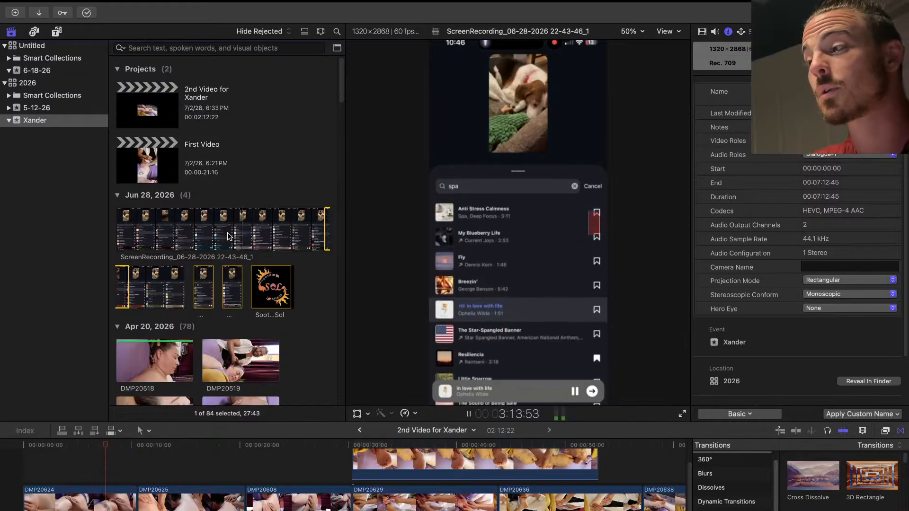
{"action": "key", "text": "space"}
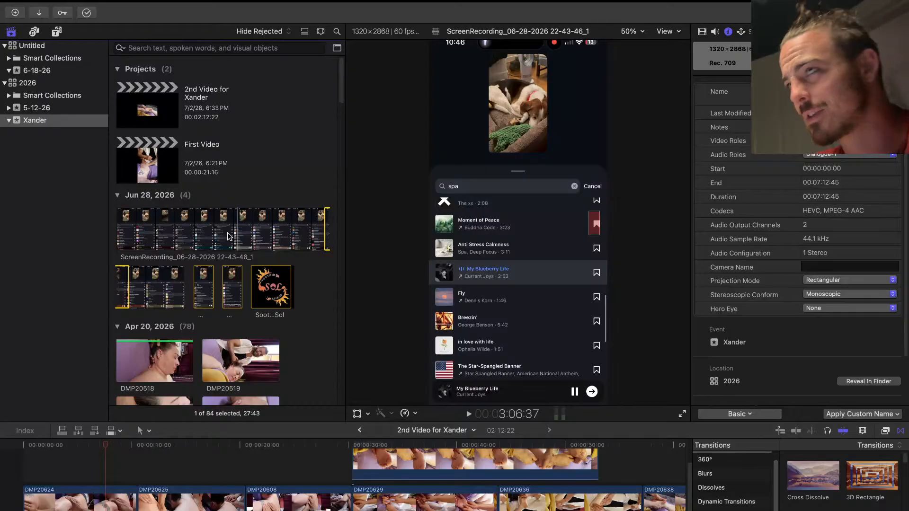
{"action": "key", "text": "space"}
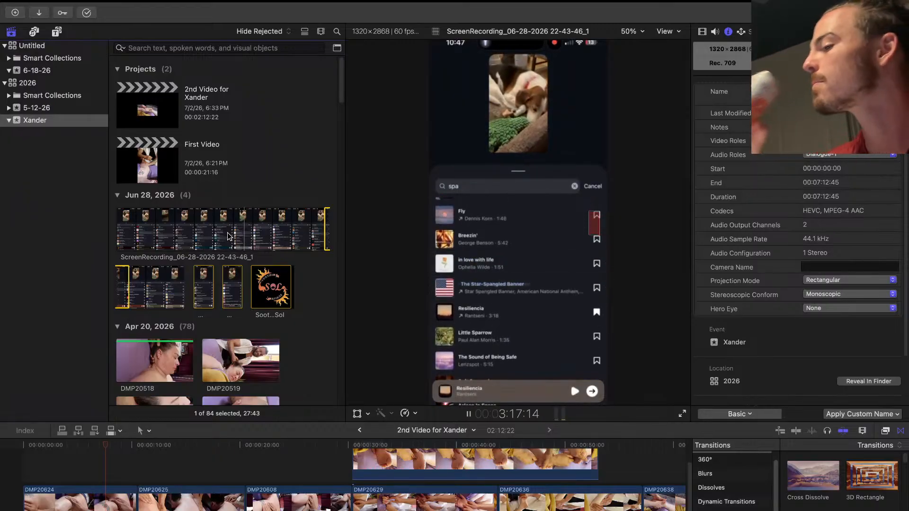
{"action": "key", "text": "space"}
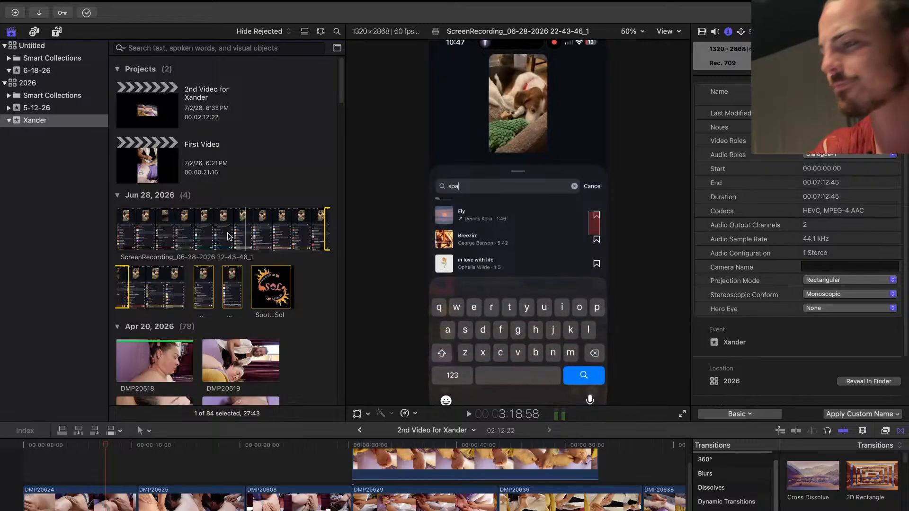
Play the open project from its beginning, stop playback, and park the playhead at 1:21 within clip DMP20624
{"action": "left_click", "coordinate": [26, 467]}
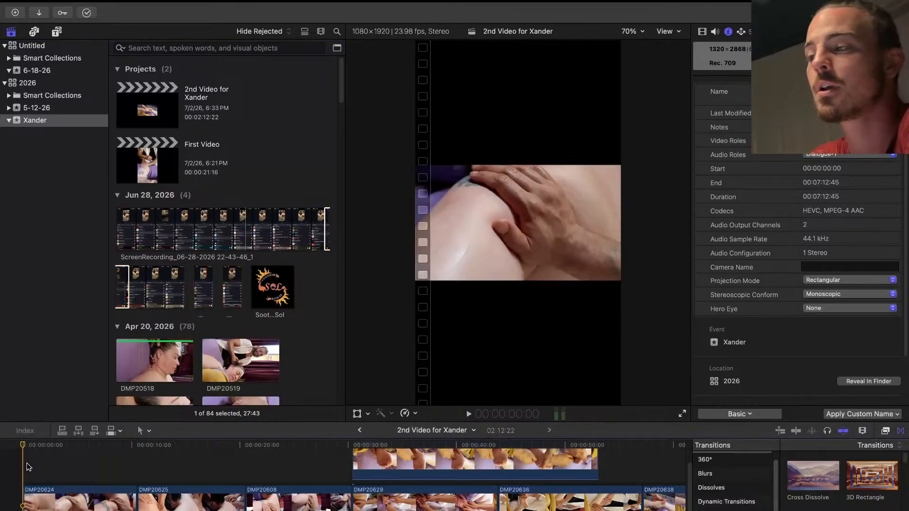
{"action": "key", "text": "space"}
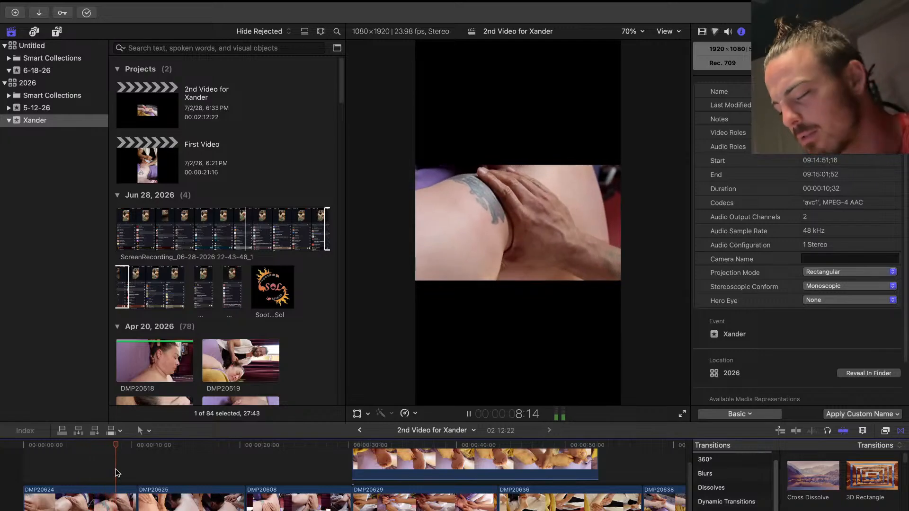
{"action": "key", "text": "space"}
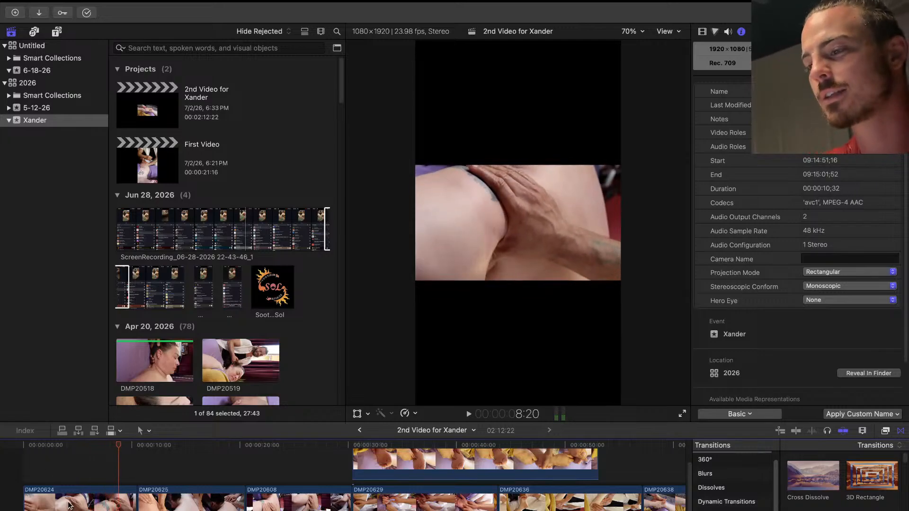
{"action": "left_click", "coordinate": [74, 491]}
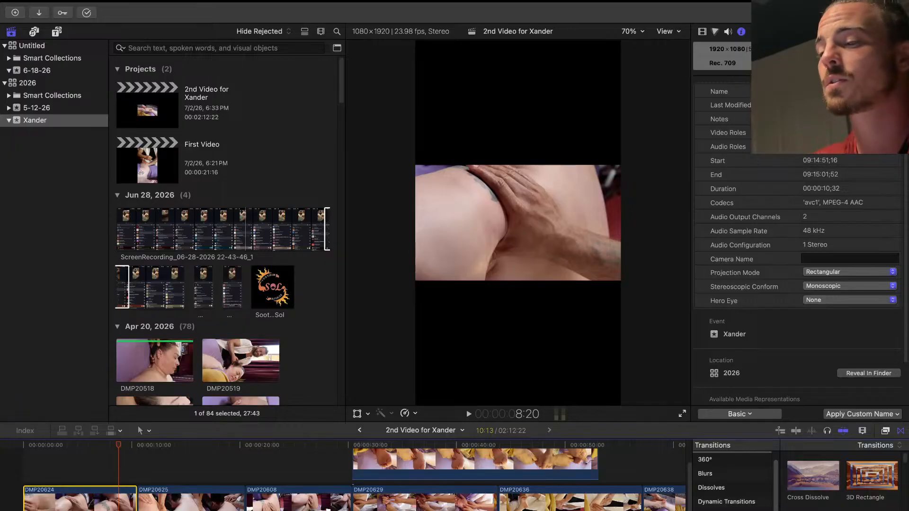
{"action": "left_click", "coordinate": [44, 464]}
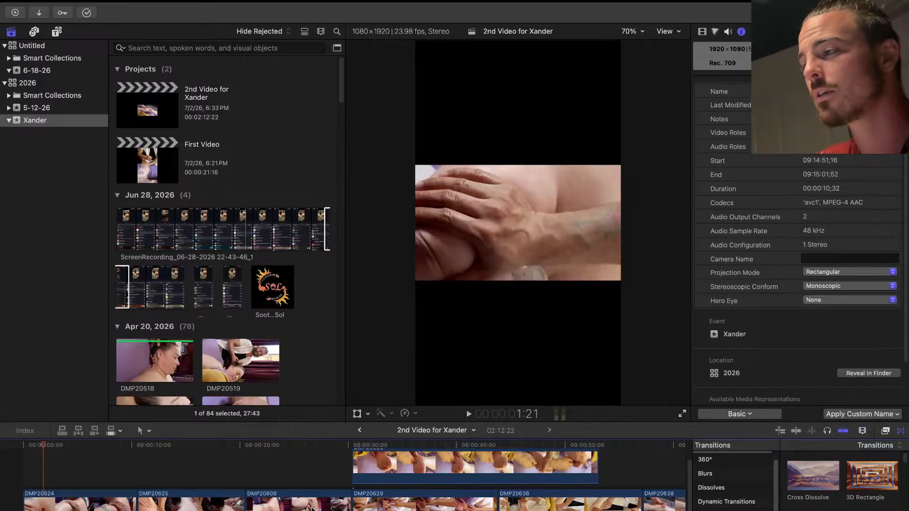
Switch to OBS Studio to check the stream scene, and return to Final Cut Pro
{"action": "key", "text": "ctrl+Up"}
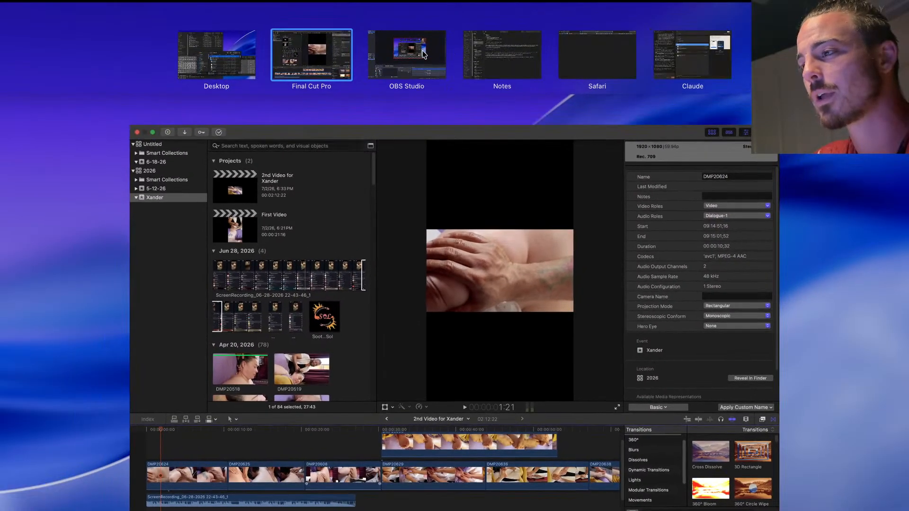
{"action": "left_click", "coordinate": [426, 81]}
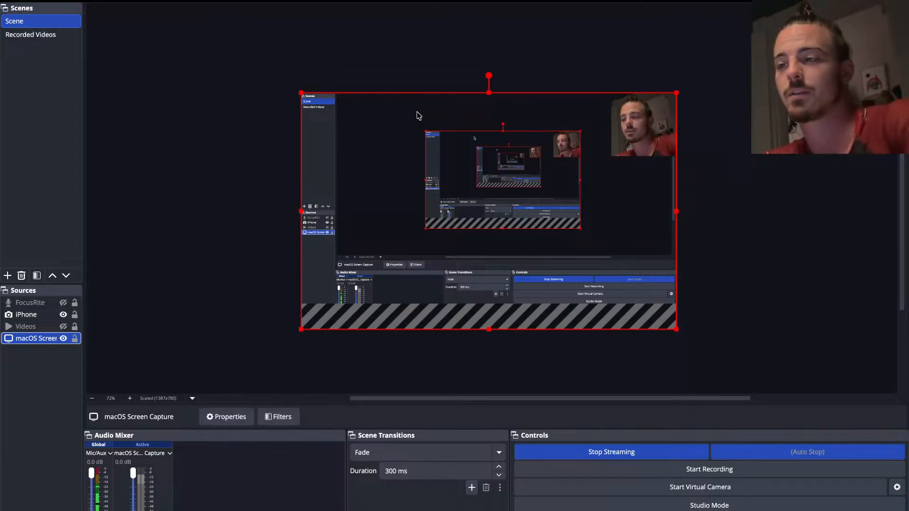
{"action": "key", "text": "ctrl+Up"}
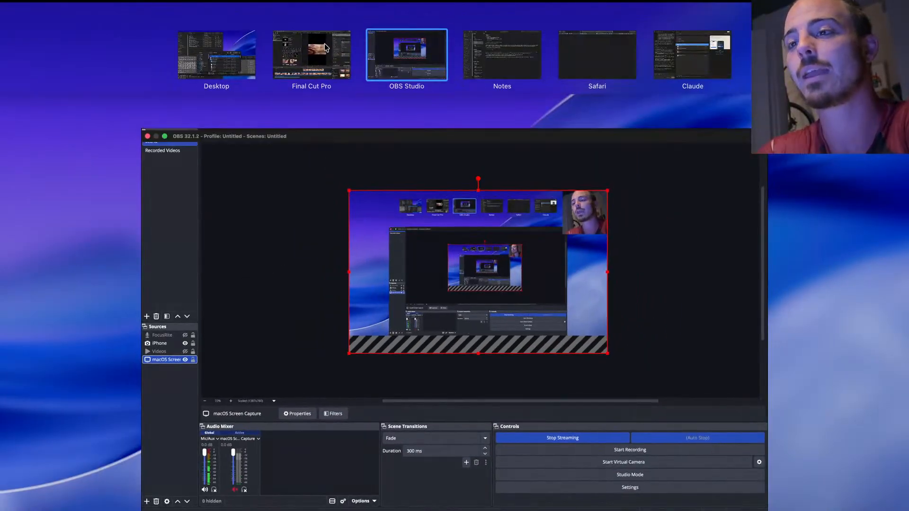
{"action": "left_click", "coordinate": [325, 47]}
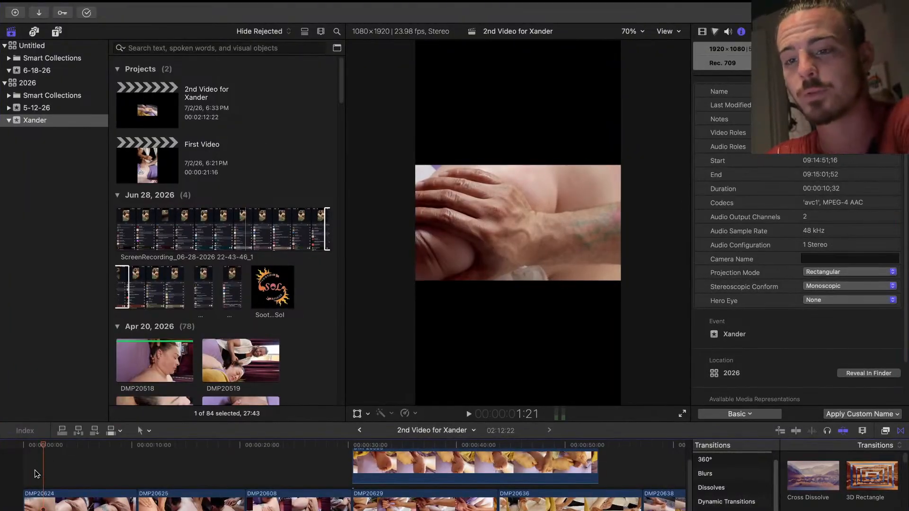
Rotate timeline clip DMP20624 a quarter turn counterclockwise and scale it to 182% so it fills the vertical frame
{"action": "left_click", "coordinate": [74, 506]}
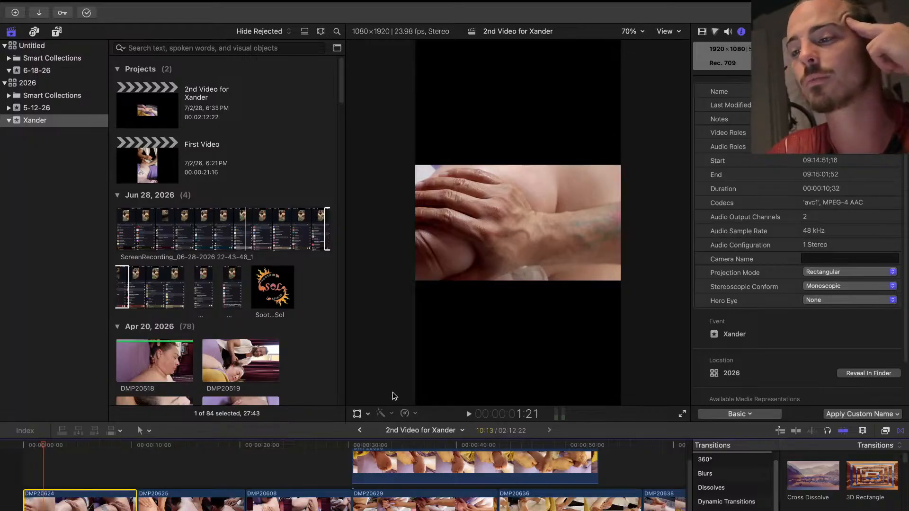
{"action": "left_click", "coordinate": [367, 415]}
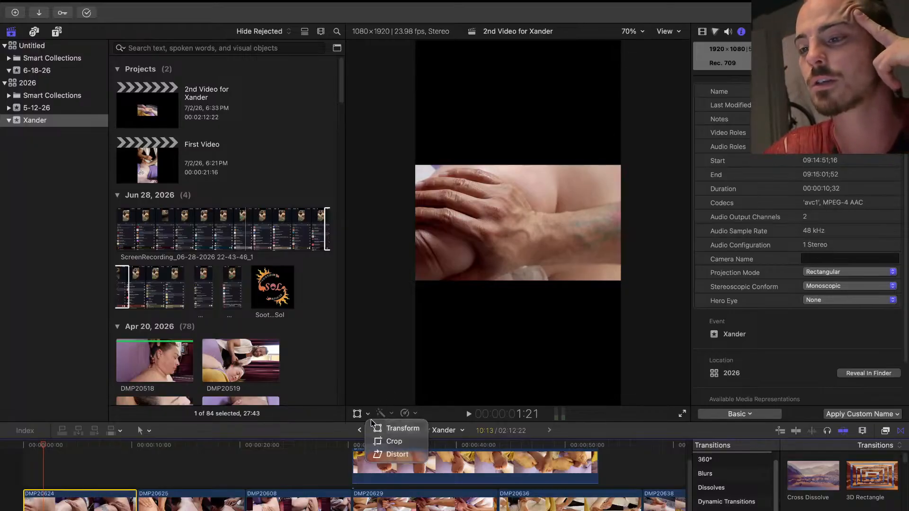
{"action": "left_click", "coordinate": [393, 429]}
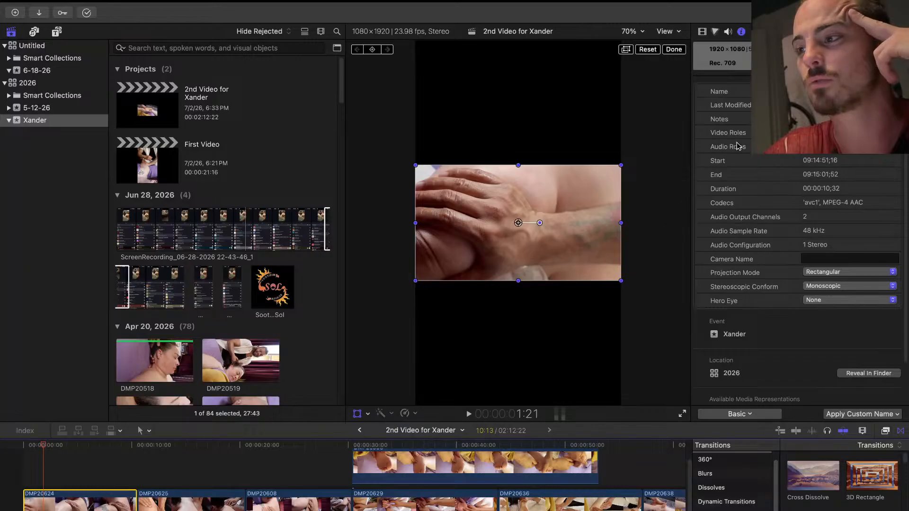
{"action": "left_click", "coordinate": [675, 51]}
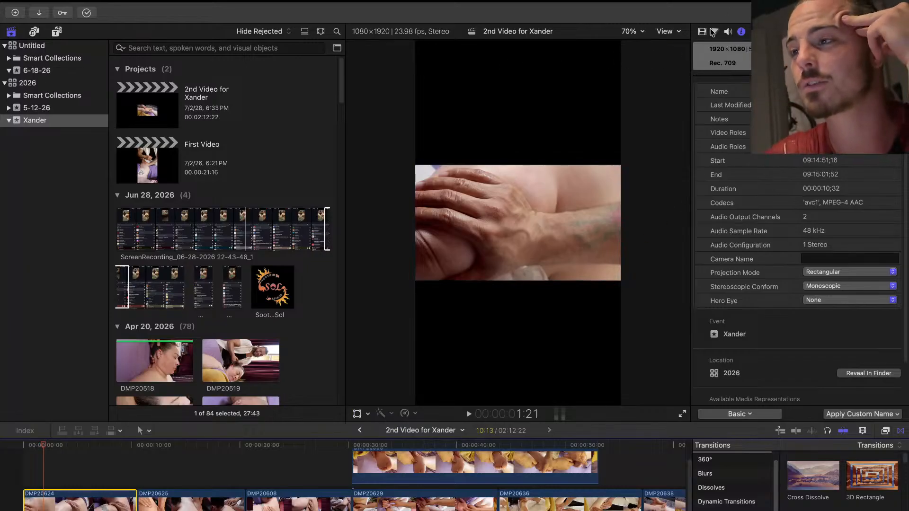
{"action": "left_click", "coordinate": [702, 31]}
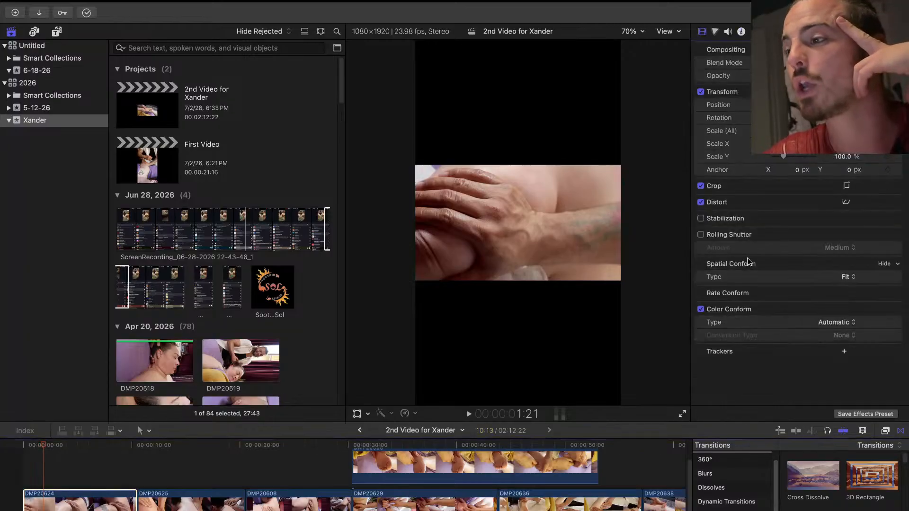
{"action": "left_click", "coordinate": [714, 32]}
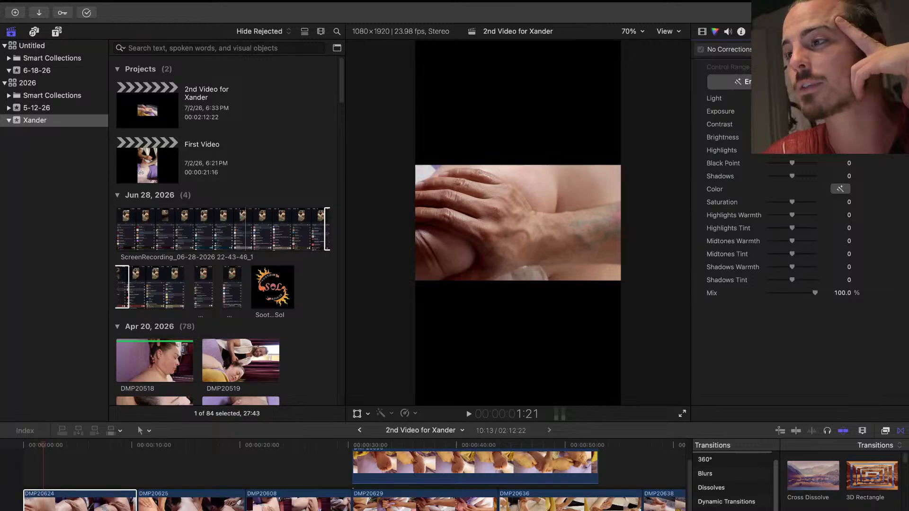
{"action": "left_click", "coordinate": [741, 32]}
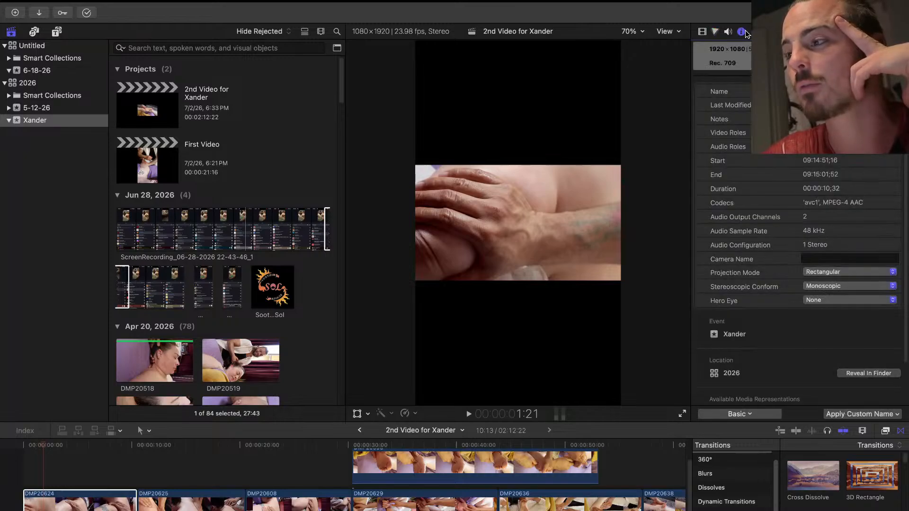
{"action": "left_click", "coordinate": [702, 31]}
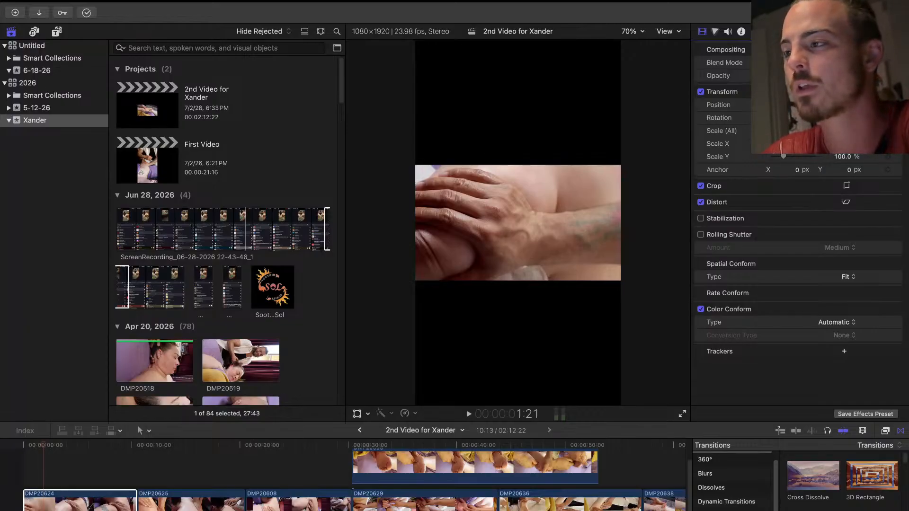
{"action": "key", "text": "Return"}
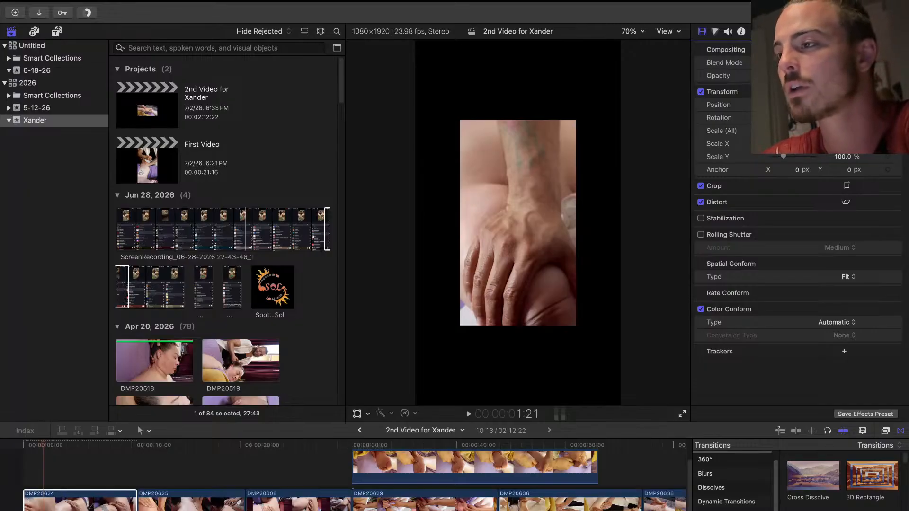
{"action": "left_click_drag", "start_coordinate": [783, 130], "coordinate": [792, 131]}
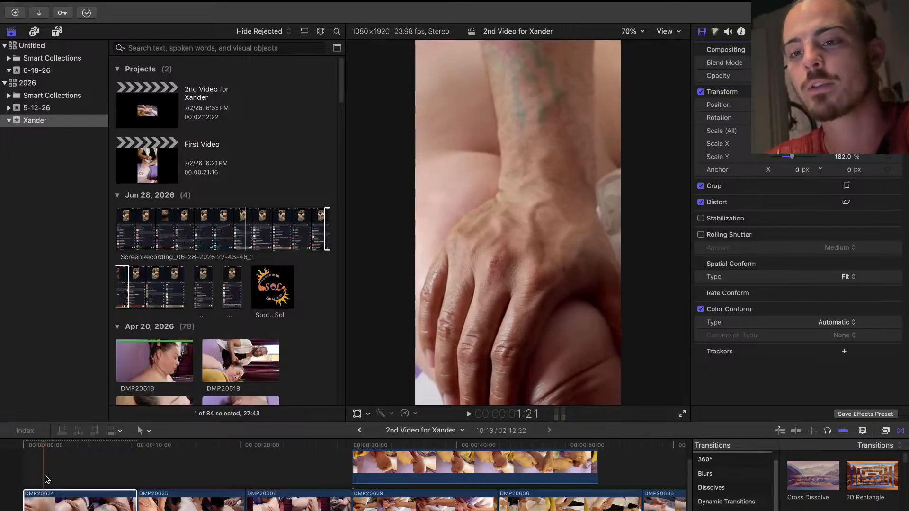
Play the project from near its beginning and again from the start of clip DMP20625 to check the framing
{"action": "left_click", "coordinate": [30, 477]}
{"action": "key", "text": "space"}
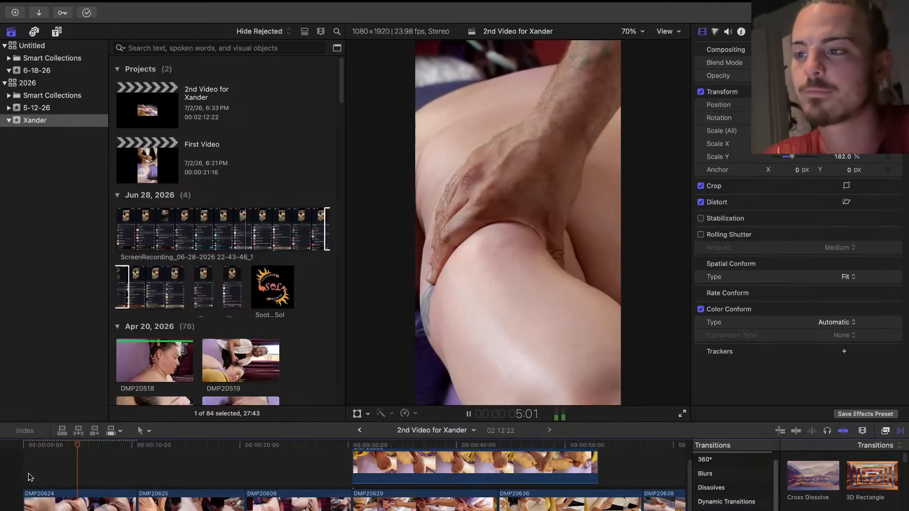
{"action": "key", "text": "space"}
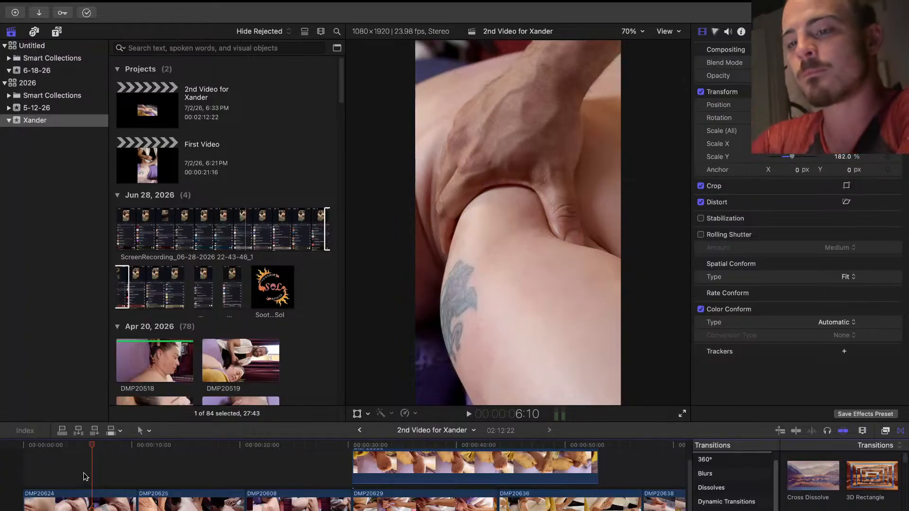
{"action": "left_click", "coordinate": [142, 476]}
{"action": "key", "text": "space"}
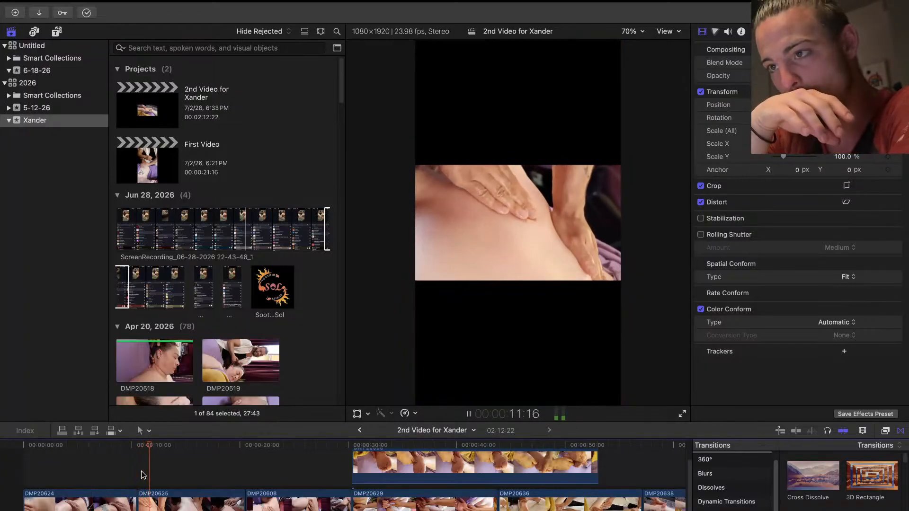
{"action": "key", "text": "space"}
Copy the attributes of clip DMP20624 and paste its rotation, scale and volume onto clip DMP20625
{"action": "left_click", "coordinate": [106, 504]}
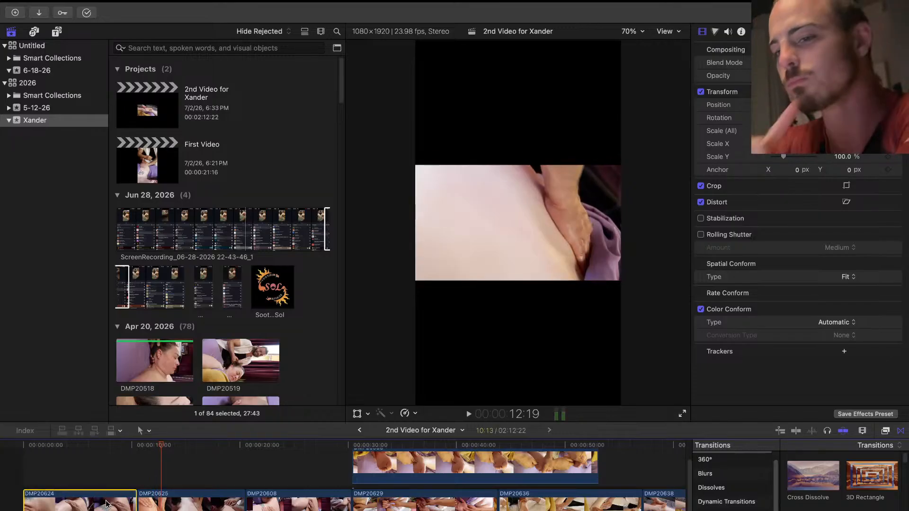
{"action": "right_click", "coordinate": [106, 504]}
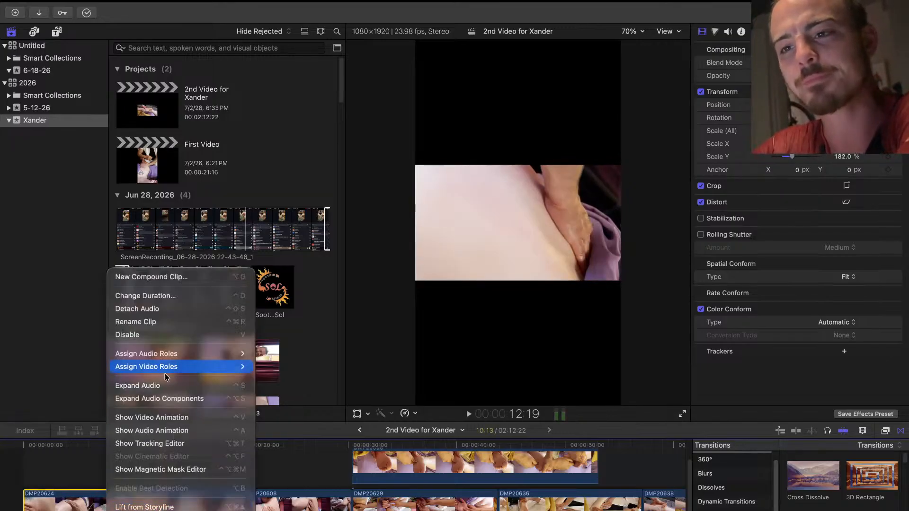
{"action": "left_click", "coordinate": [87, 472]}
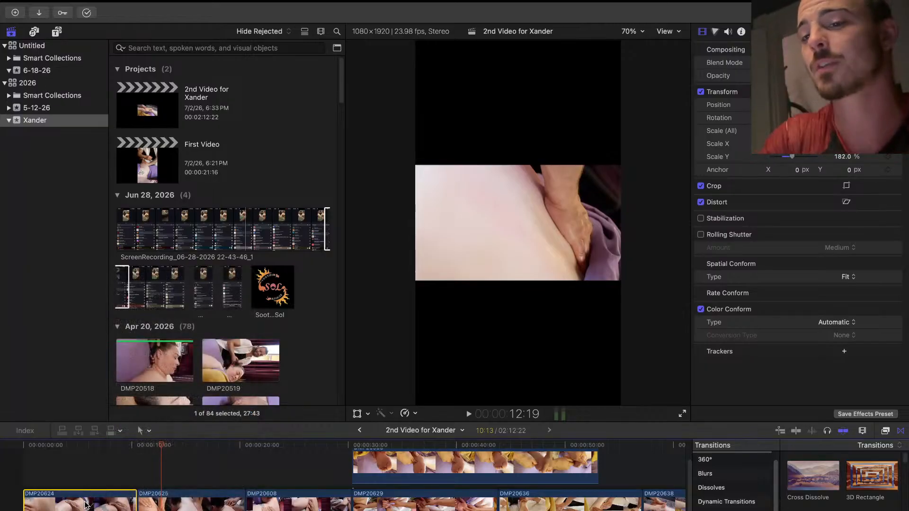
{"action": "left_click", "coordinate": [184, 499]}
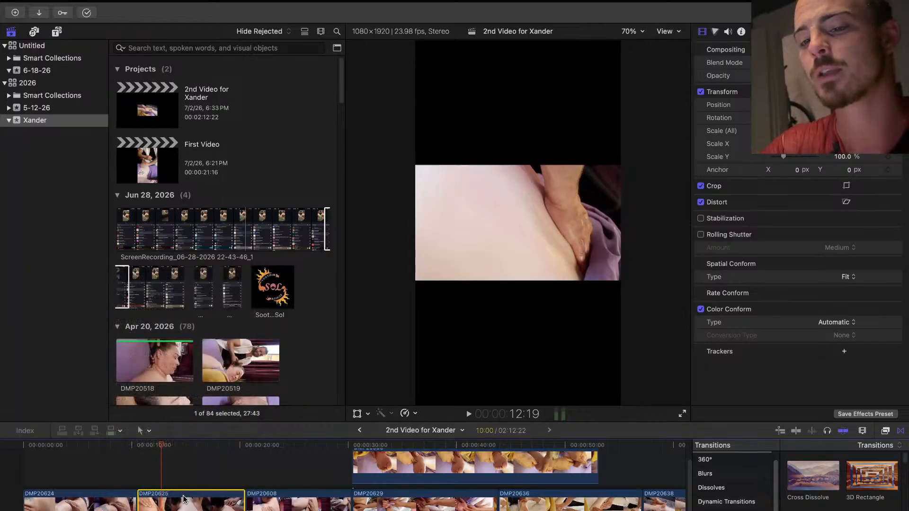
{"action": "key", "text": "shift+super+v"}
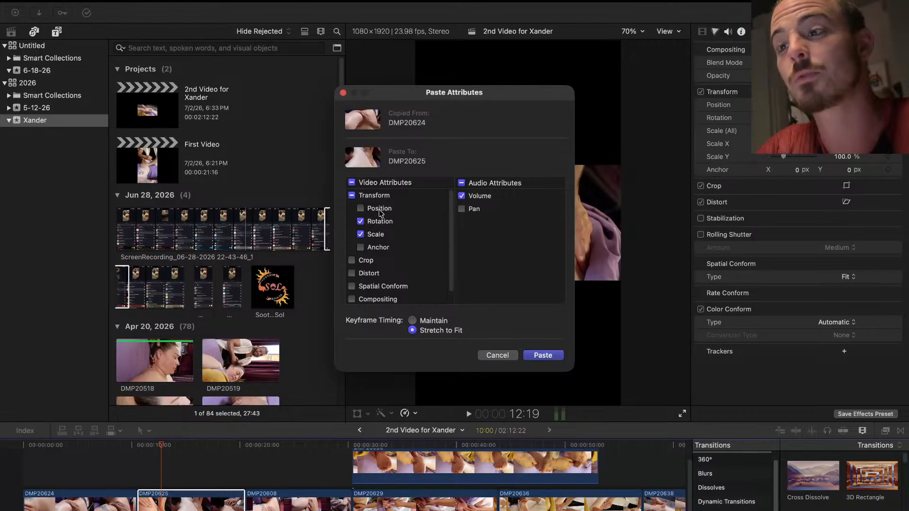
{"action": "left_click", "coordinate": [541, 356]}
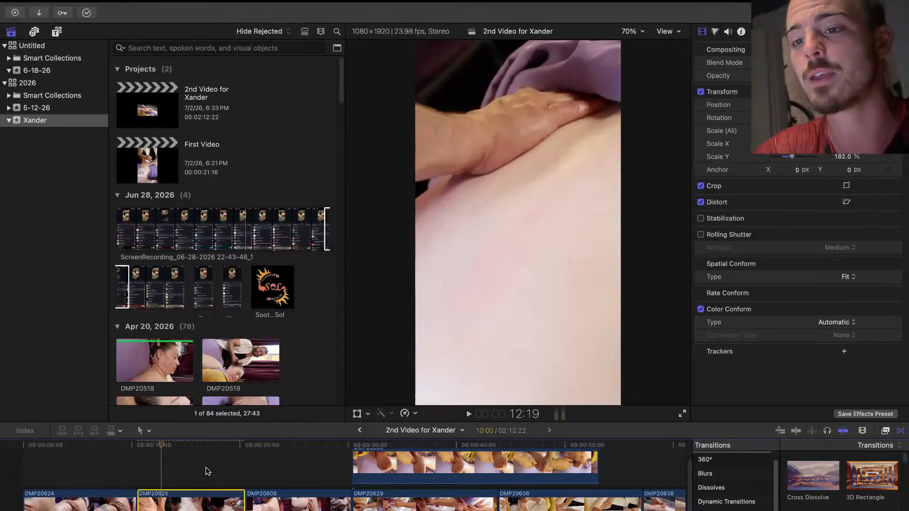
{"action": "left_click", "coordinate": [121, 470]}
Paste the rotation, scale and volume copied from DMP20624 onto clip DMP20608, and check frames within DMP20625
{"action": "left_click", "coordinate": [274, 493]}
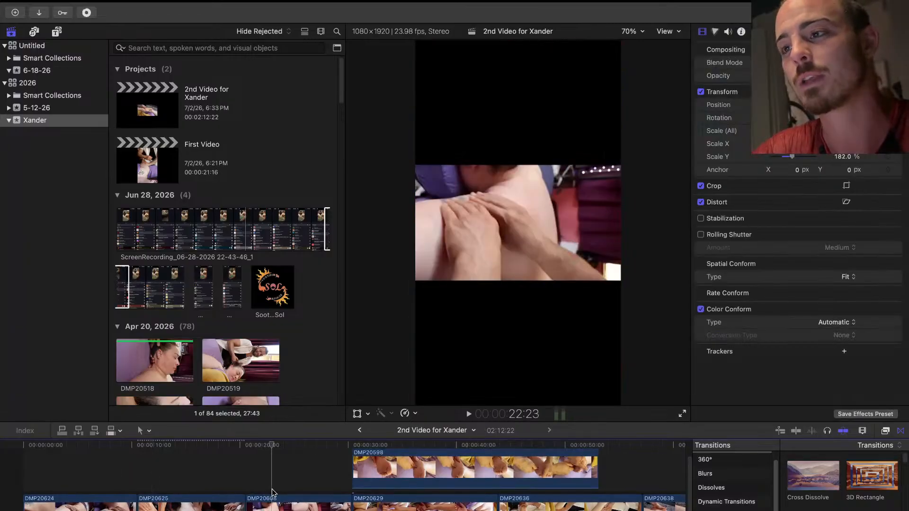
{"action": "right_click", "coordinate": [271, 503]}
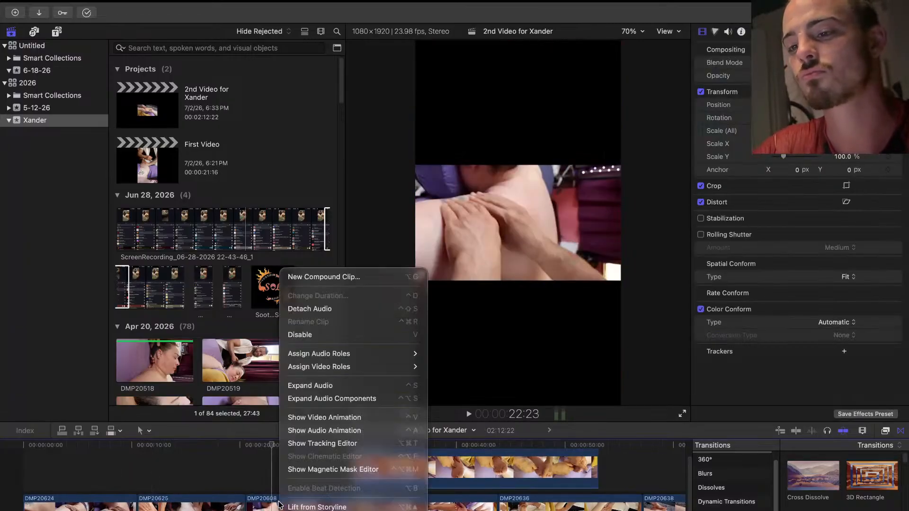
{"action": "key", "text": "Escape"}
{"action": "left_click", "coordinate": [272, 503]}
{"action": "key", "text": "super+shift+v"}
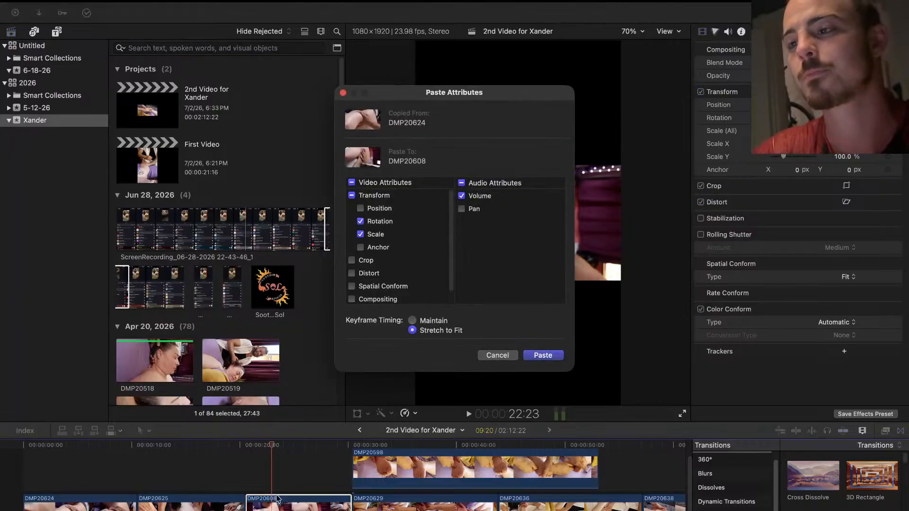
{"action": "left_click", "coordinate": [553, 354]}
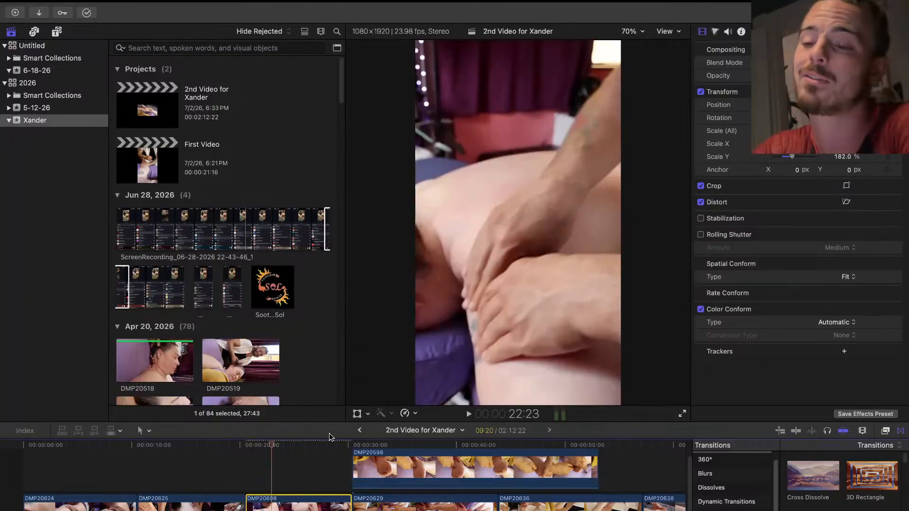
{"action": "left_click", "coordinate": [230, 471]}
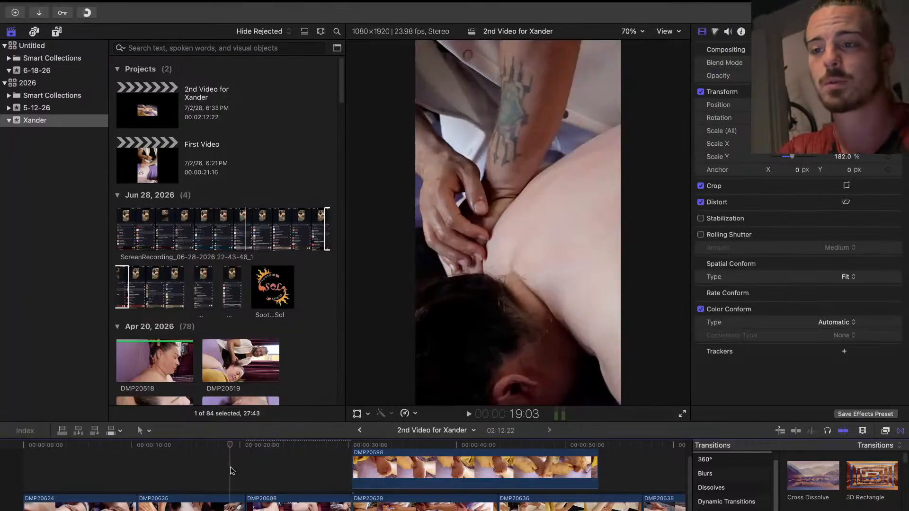
{"action": "left_click", "coordinate": [166, 470]}
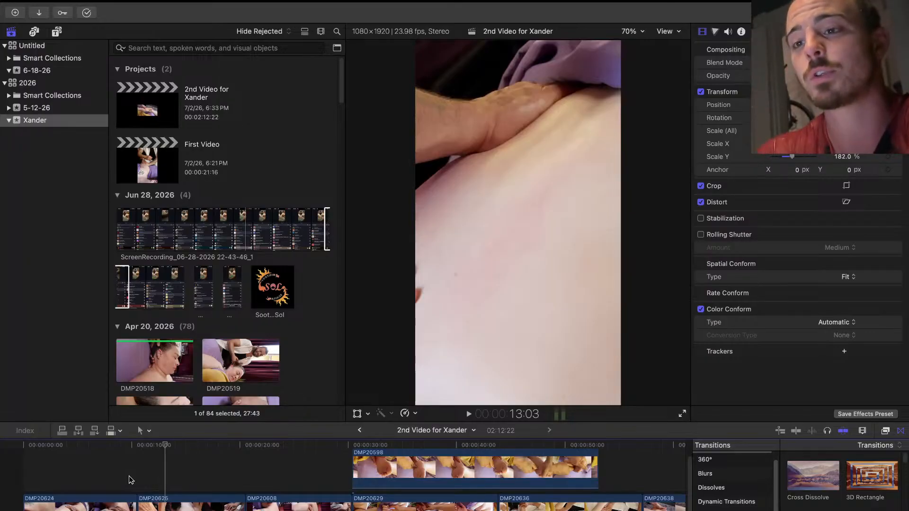
Mark the range from 8:58:03:10 to 8:58:05:04 in browser clip DMP20518, and try to place it in the timeline
{"action": "left_click", "coordinate": [123, 357]}
{"action": "key", "text": "space"}
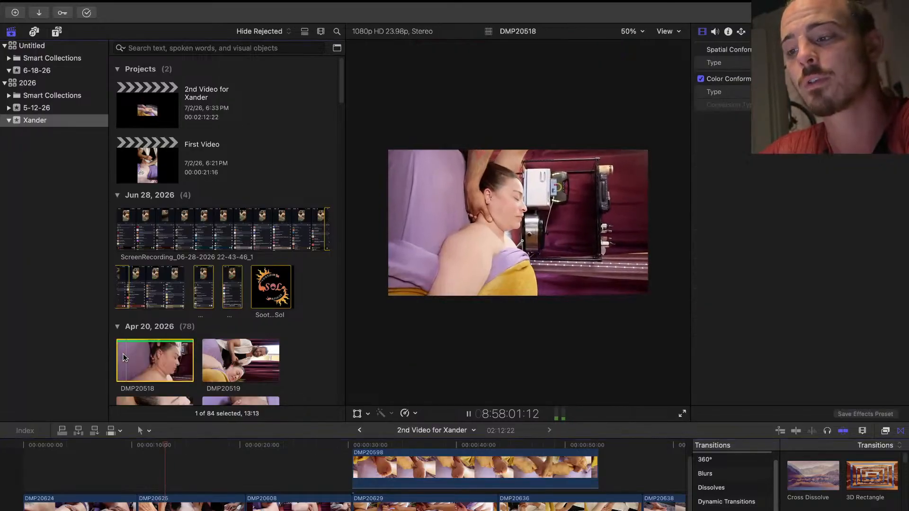
{"action": "key", "text": "space"}
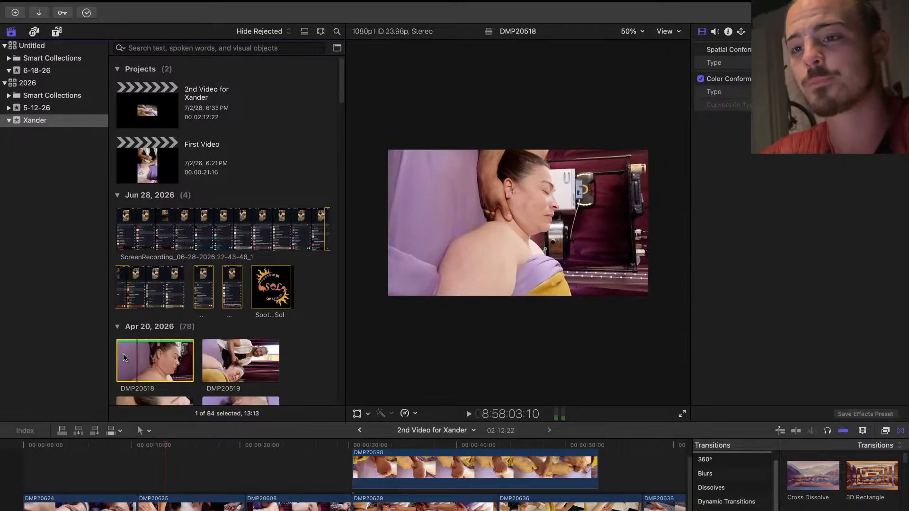
{"action": "key", "text": "i"}
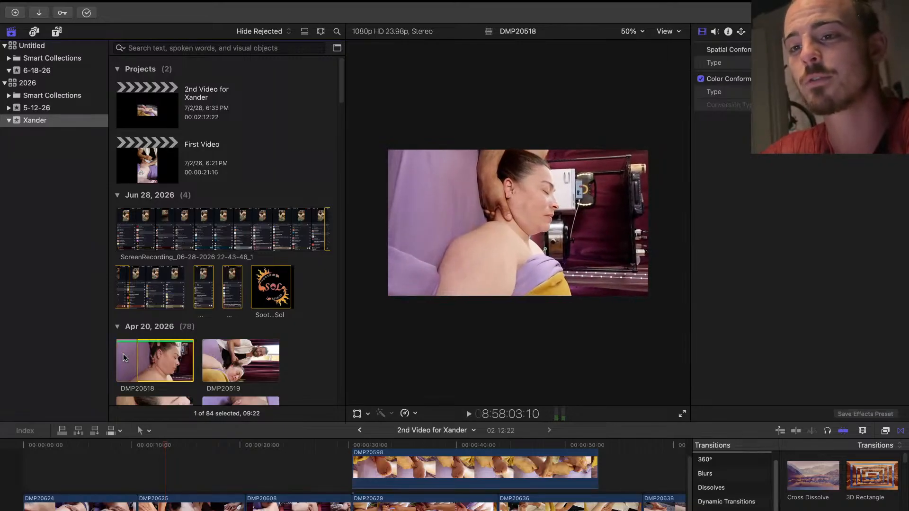
{"action": "key", "text": "space"}
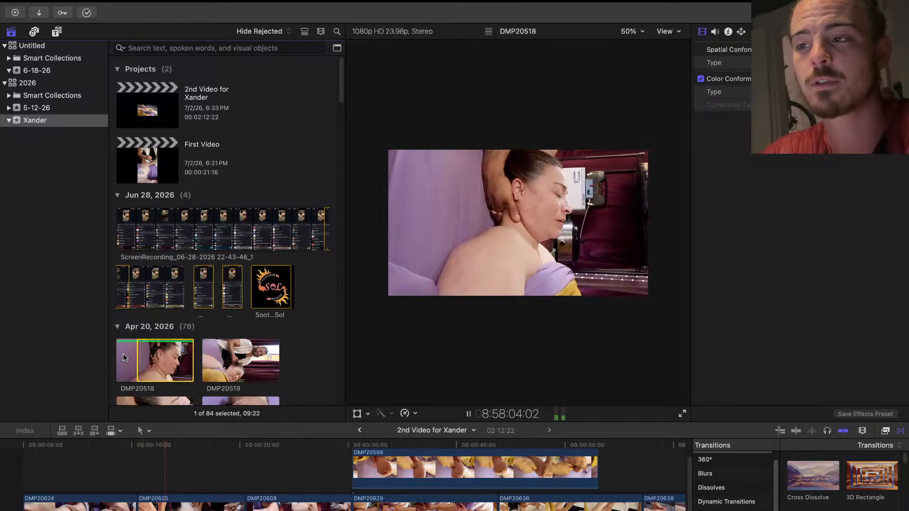
{"action": "key", "text": "space"}
{"action": "key", "text": "o"}
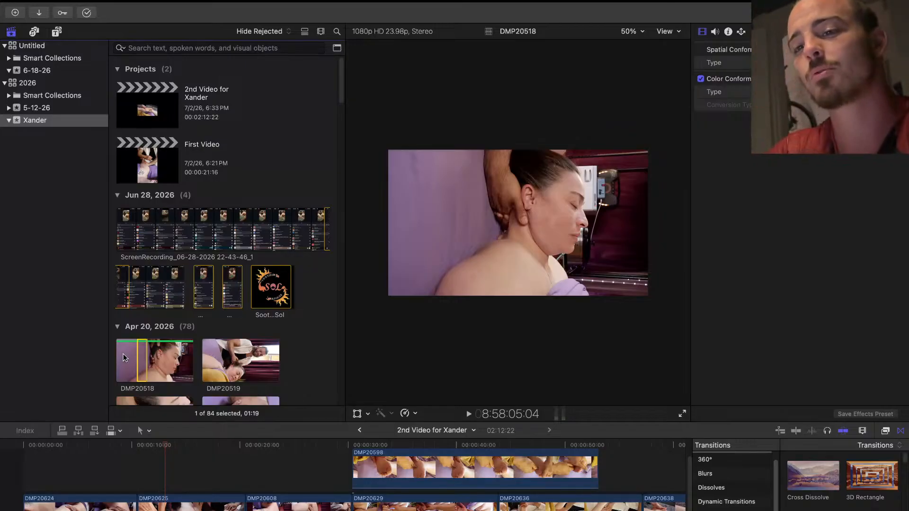
{"action": "left_click_drag", "start_coordinate": [143, 360], "coordinate": [253, 477]}
{"action": "key", "text": "Escape"}
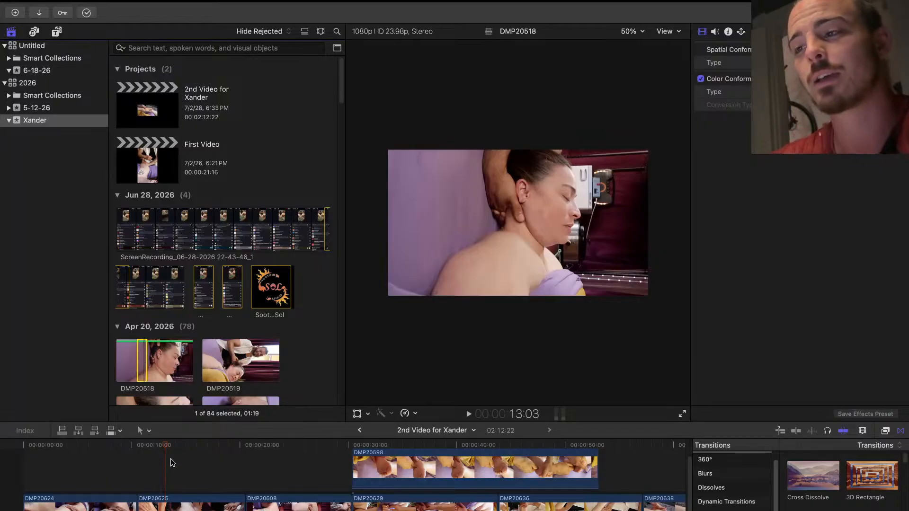
Check frames within DMP20625 and DMP20608, play the opening clip DMP20624 from 3:12, and park the playhead at 3:12
{"action": "left_click", "coordinate": [218, 468]}
{"action": "left_click", "coordinate": [277, 473]}
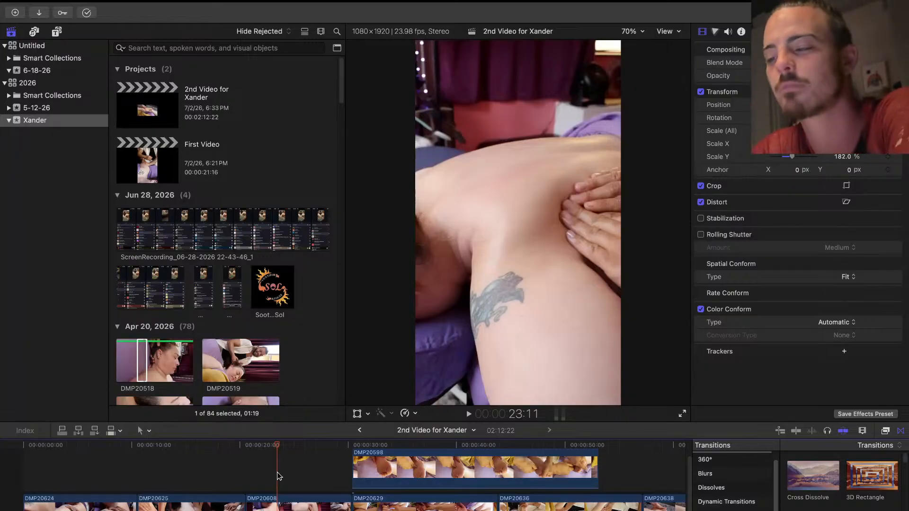
{"action": "left_click", "coordinate": [61, 461]}
{"action": "key", "text": "space"}
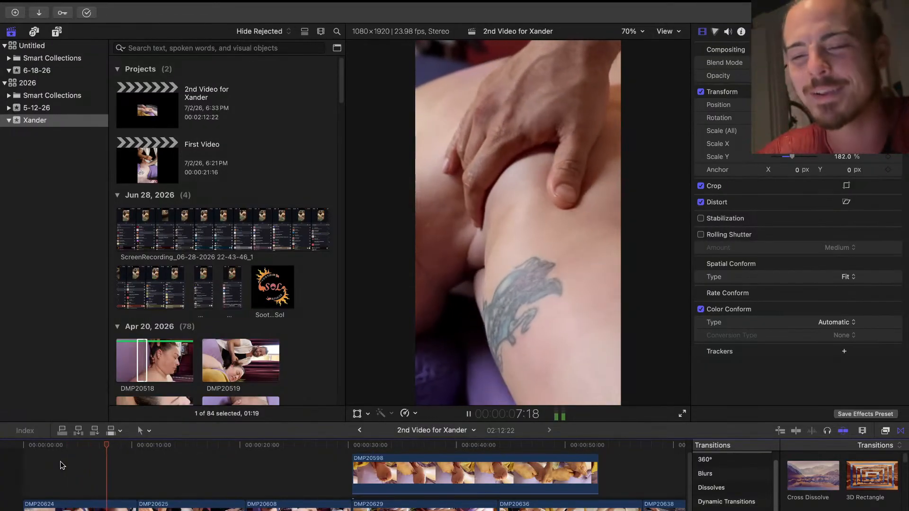
{"action": "left_click", "coordinate": [61, 461]}
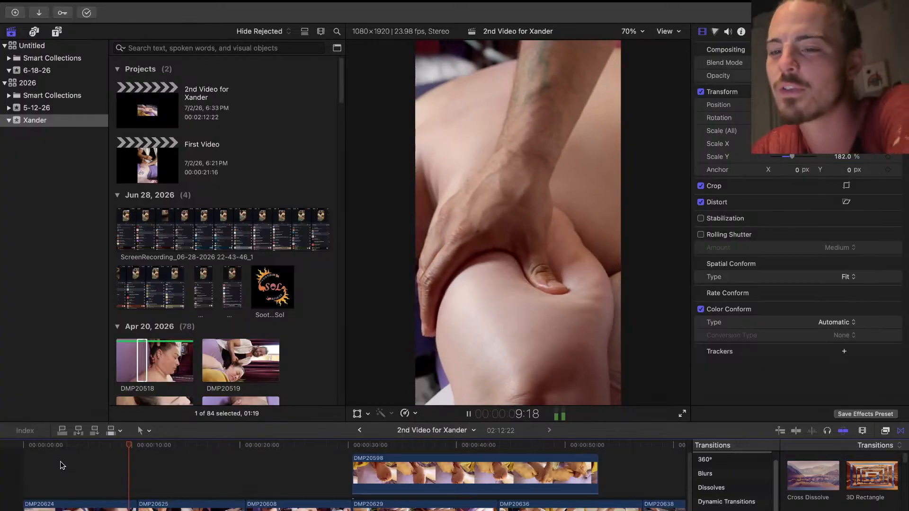
{"action": "key", "text": "space"}
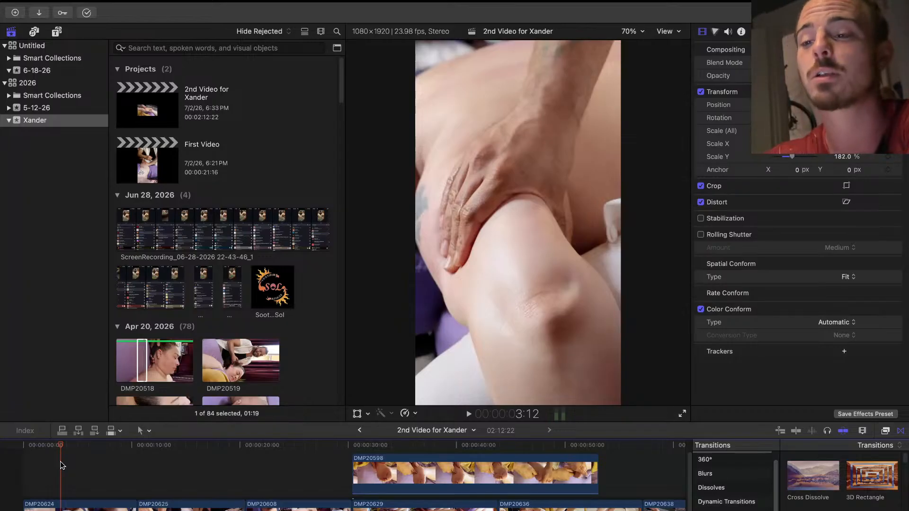
Play excerpts of the opening clips DMP20624, DMP20625 and DMP20608, plus the connected clip DMP20598 up to 35:06
{"action": "key", "text": "space"}
{"action": "left_click", "coordinate": [154, 482]}
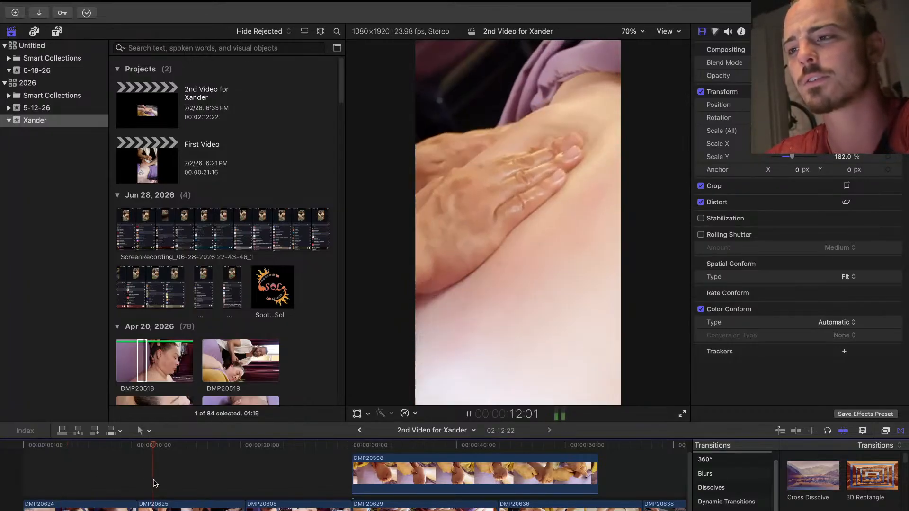
{"action": "left_click", "coordinate": [271, 480]}
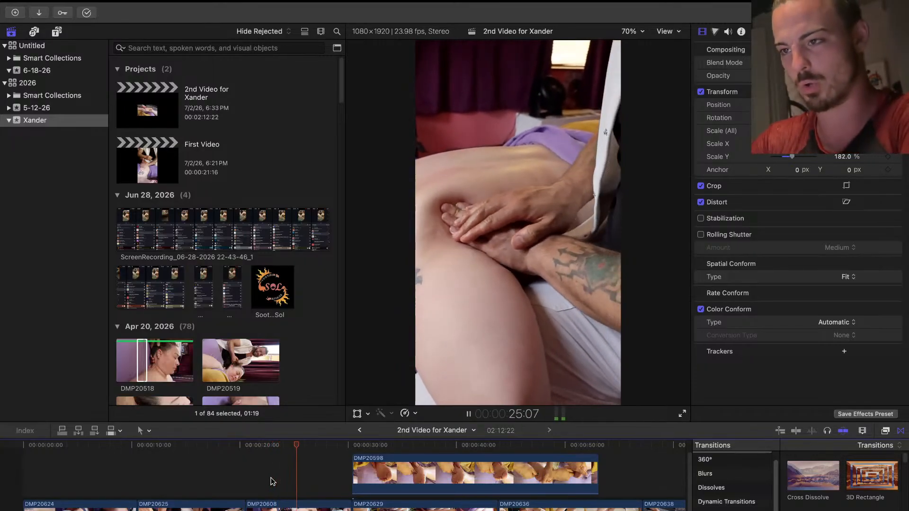
{"action": "key", "text": "space"}
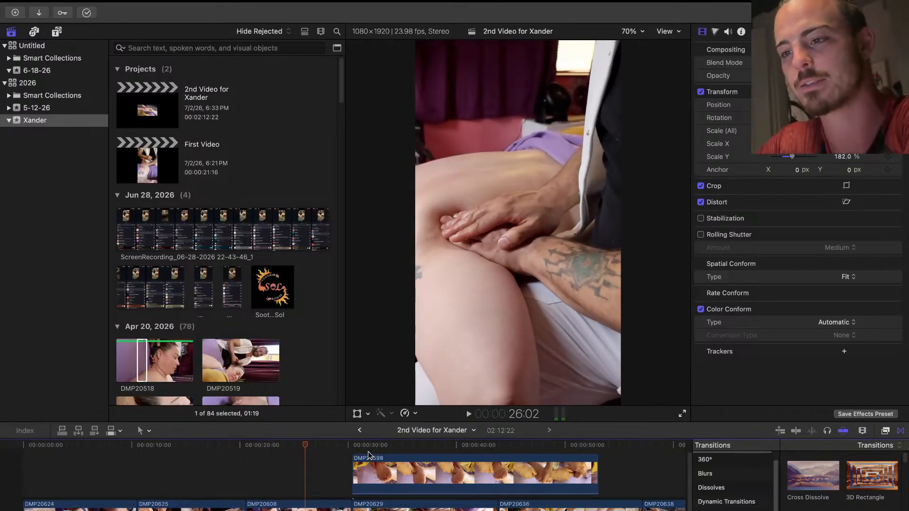
{"action": "left_click", "coordinate": [354, 473]}
{"action": "key", "text": "space"}
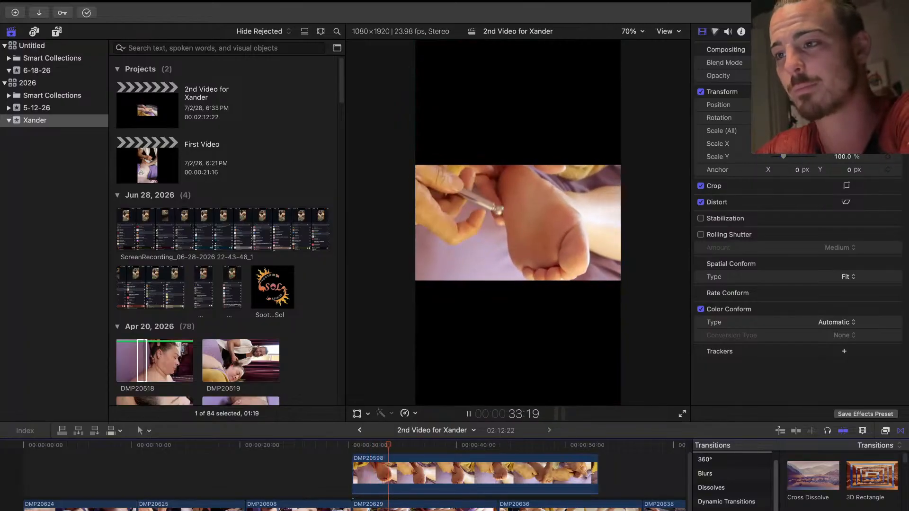
{"action": "key", "text": "space"}
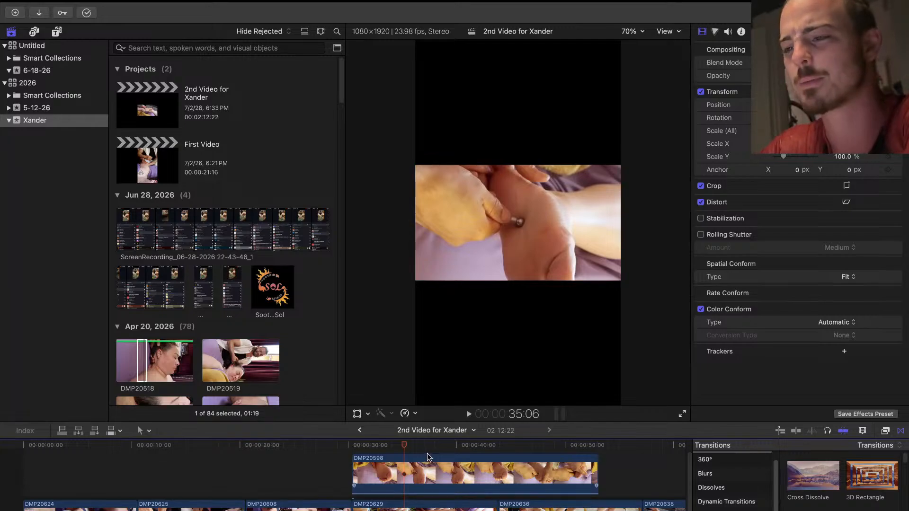
Move the connected clip DMP20598 down into the main storyline, between clips DMP20608 and DMP20629
{"action": "left_click", "coordinate": [414, 465]}
{"action": "left_click_drag", "start_coordinate": [414, 466], "coordinate": [395, 510]}
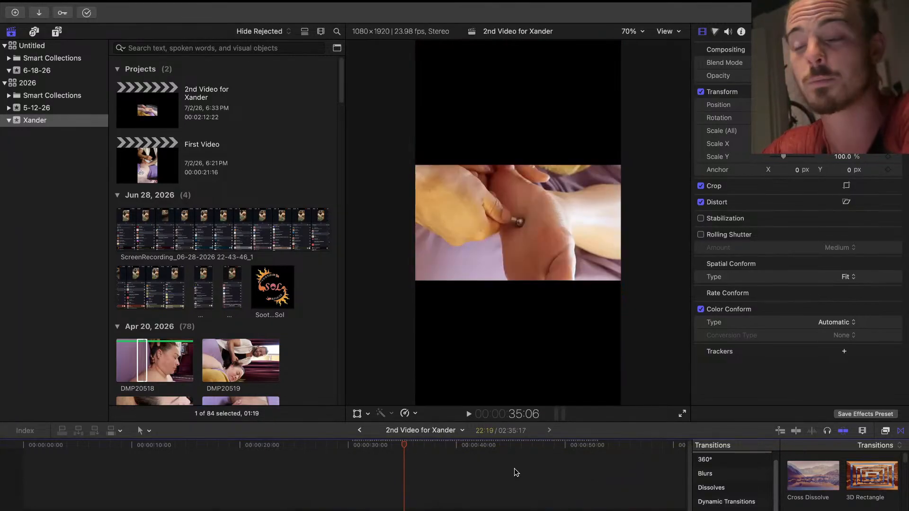
{"action": "left_click", "coordinate": [436, 487]}
{"action": "scroll", "coordinate": [440, 490], "scroll_direction": "right", "scroll_amount": 3}
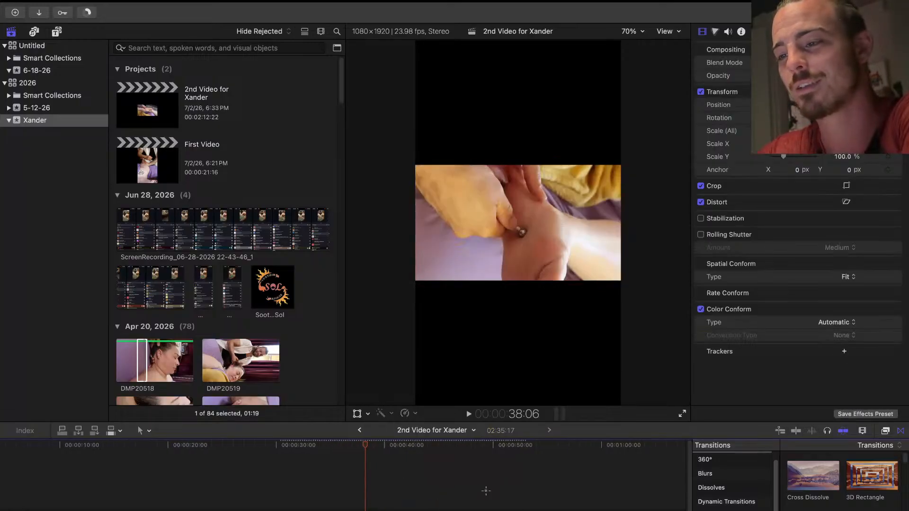
Check frames between 40:13 and 1:08:20 in the timeline, covering DMP20598 and the clips after it
{"action": "left_click", "coordinate": [485, 493]}
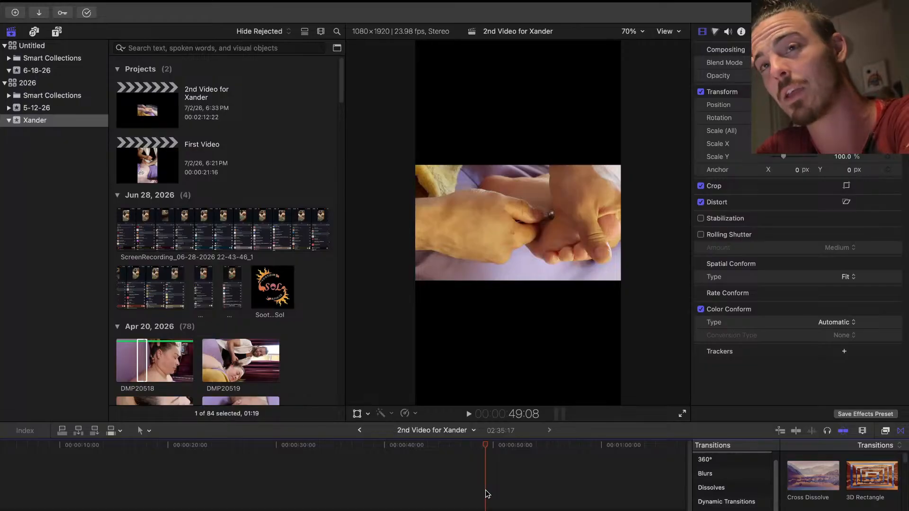
{"action": "left_click", "coordinate": [549, 483]}
{"action": "left_click", "coordinate": [578, 482]}
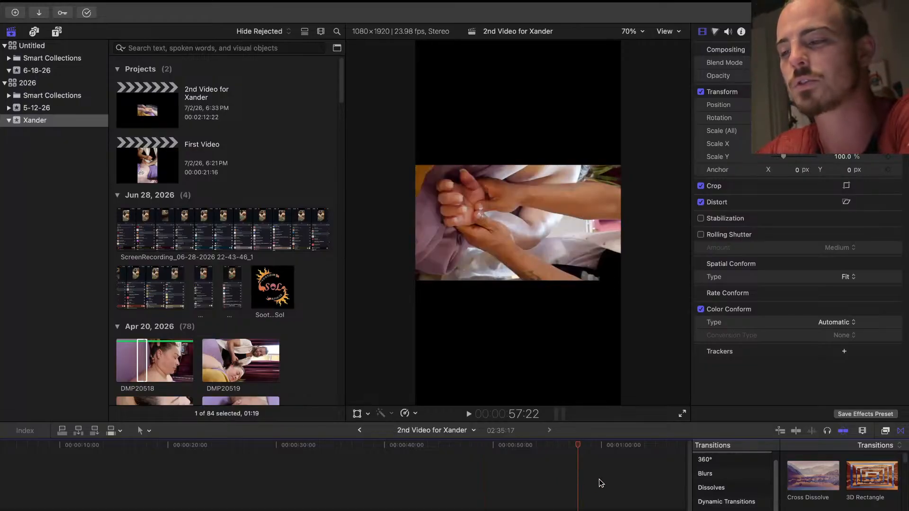
{"action": "left_click", "coordinate": [600, 483]}
{"action": "left_click", "coordinate": [390, 477]}
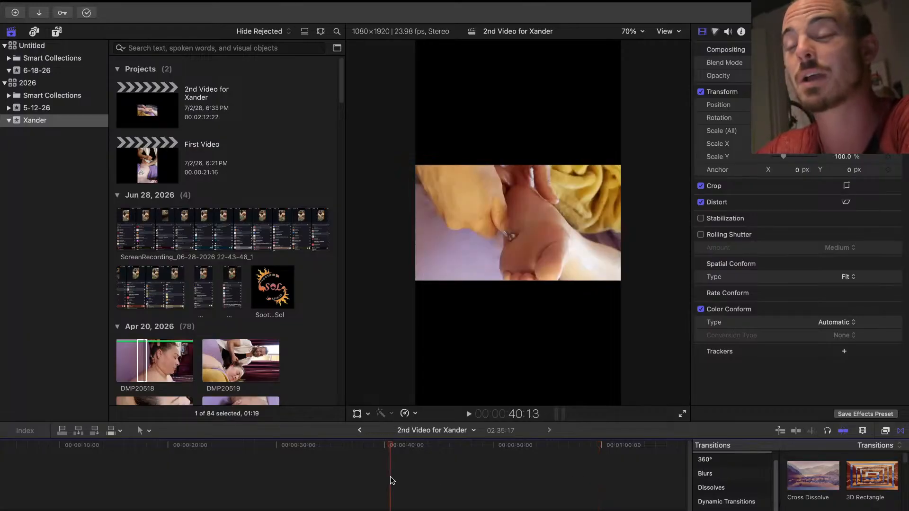
{"action": "left_click", "coordinate": [473, 488]}
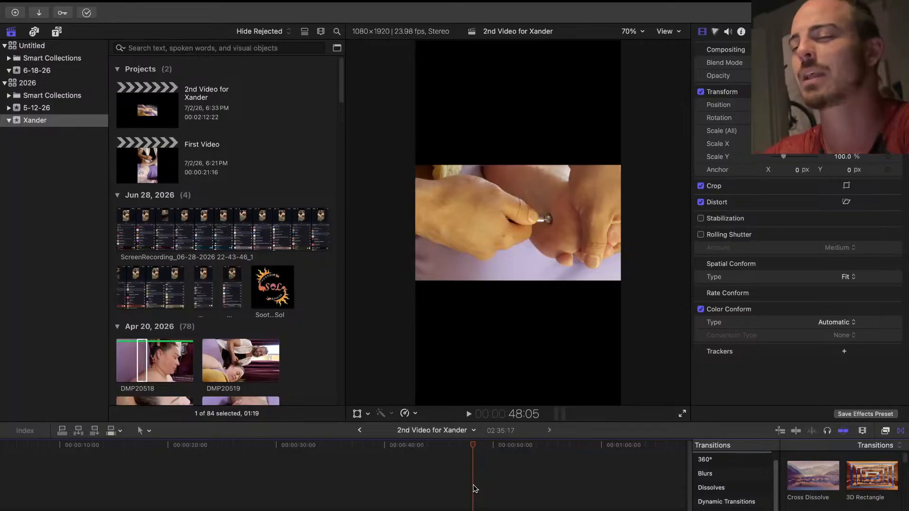
{"action": "scroll", "coordinate": [595, 471], "scroll_direction": "right", "scroll_amount": 3}
{"action": "left_click", "coordinate": [603, 483]}
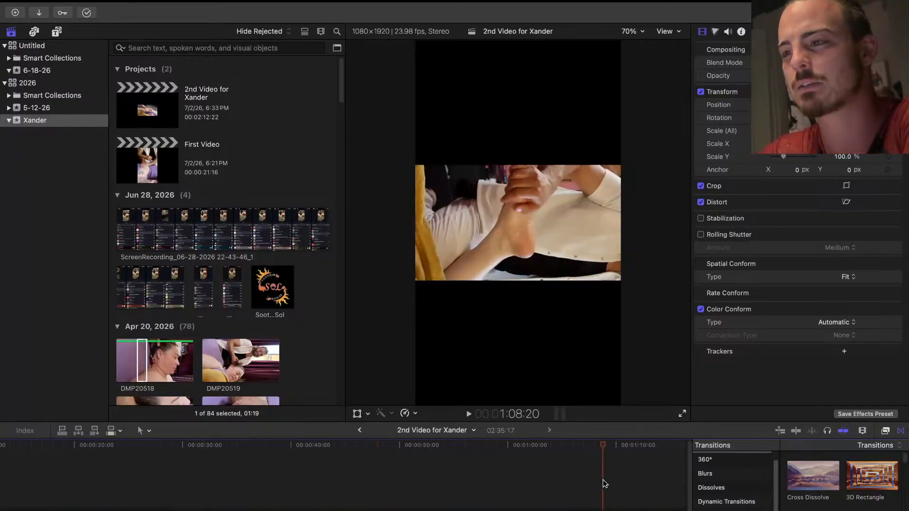
Play excerpts of clips DMP20636 and DMP20638 between 1:12:00 and 1:30:22
{"action": "scroll", "coordinate": [604, 482], "scroll_direction": "right", "scroll_amount": 6}
{"action": "left_click", "coordinate": [419, 482]}
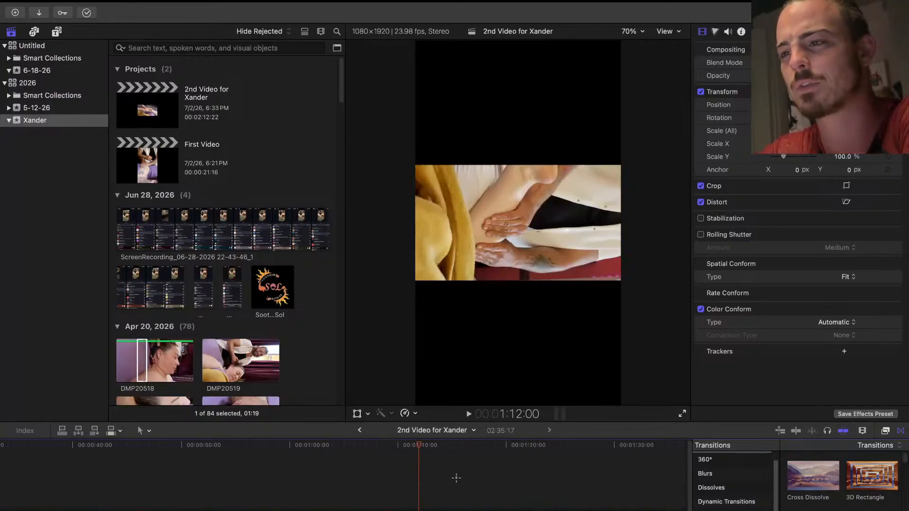
{"action": "left_click", "coordinate": [379, 481]}
{"action": "key", "text": "space"}
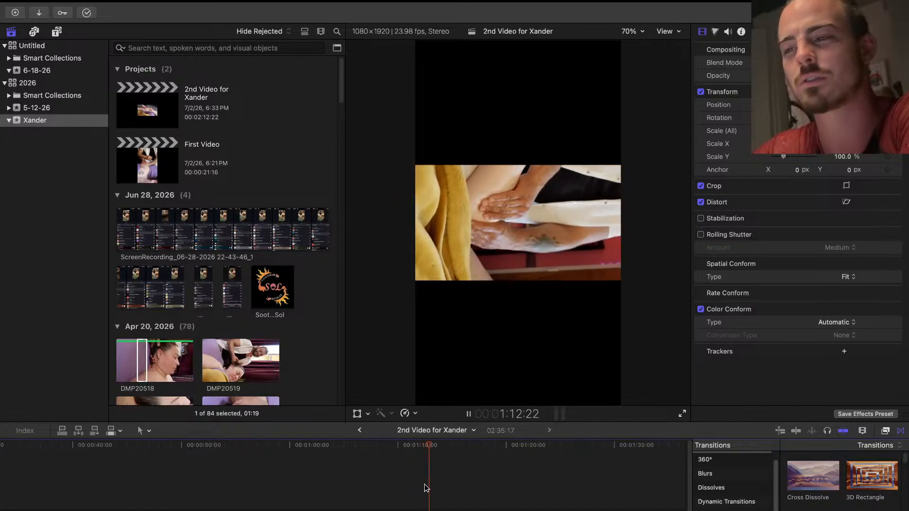
{"action": "left_click", "coordinate": [482, 482]}
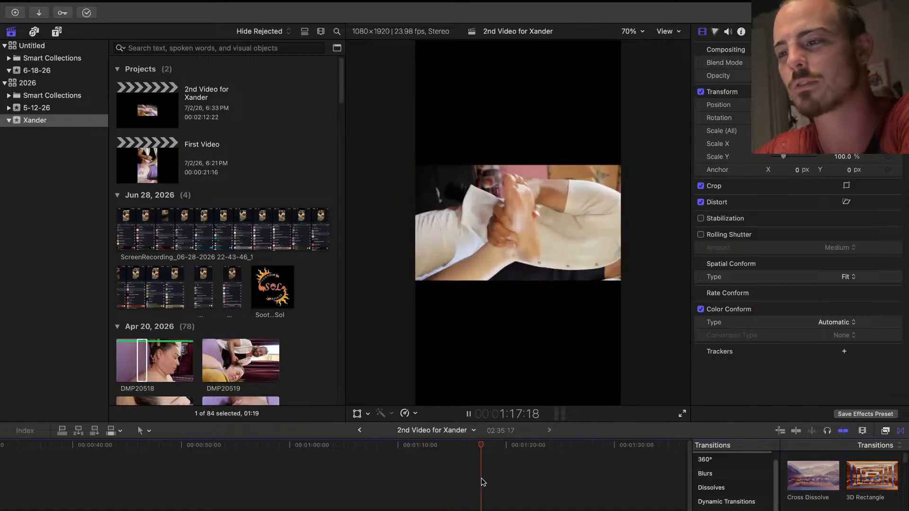
{"action": "key", "text": "space"}
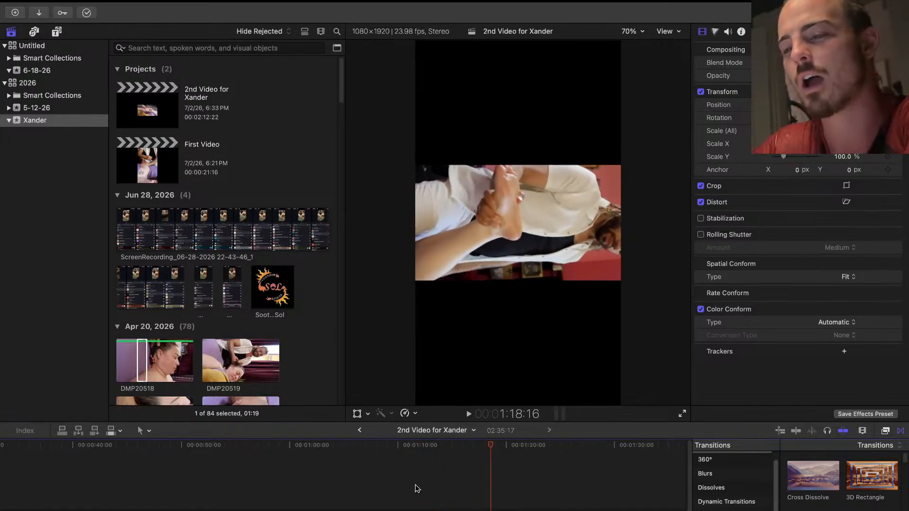
{"action": "left_click", "coordinate": [543, 483]}
{"action": "key", "text": "space"}
{"action": "scroll", "coordinate": [548, 481], "scroll_direction": "right", "scroll_amount": 2}
{"action": "scroll", "coordinate": [548, 481], "scroll_direction": "down", "scroll_amount": 1}
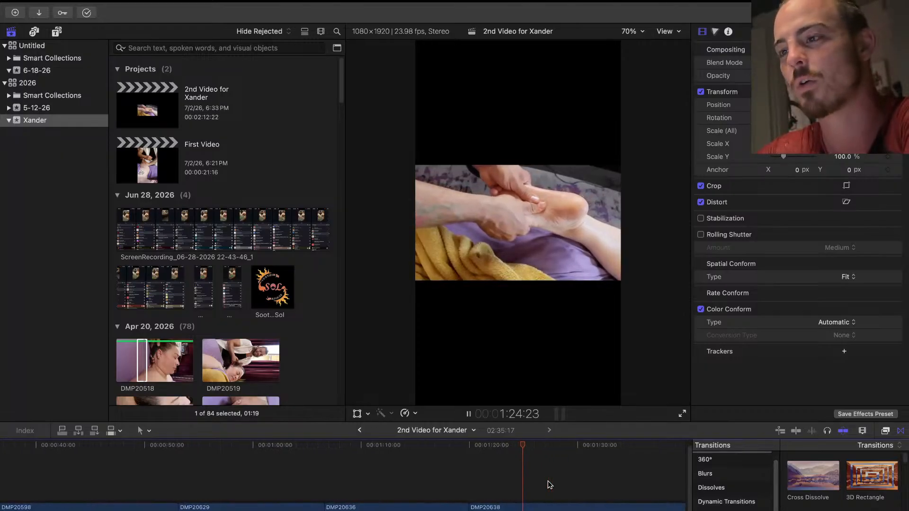
{"action": "scroll", "coordinate": [548, 481], "scroll_direction": "right", "scroll_amount": 1}
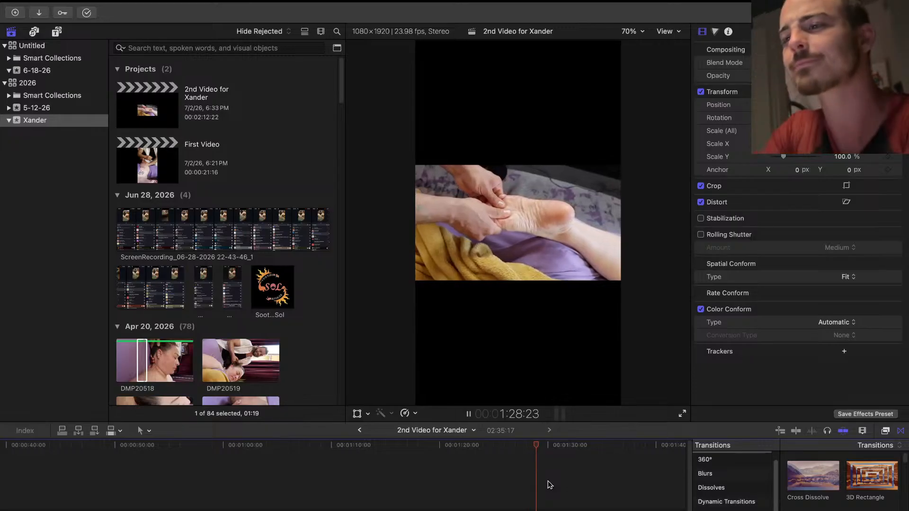
{"action": "key", "text": "space"}
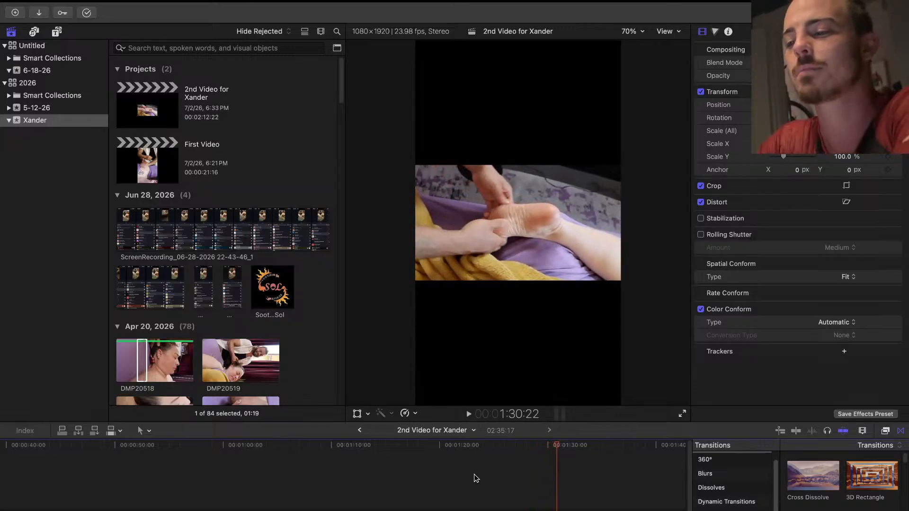
Select the closing clip at 2:33:02 and paste the copied rotation and scale attributes onto it
{"action": "scroll", "coordinate": [476, 479], "scroll_direction": "right", "scroll_amount": 5}
{"action": "key", "text": "super+minus"}
{"action": "left_click", "coordinate": [542, 484]}
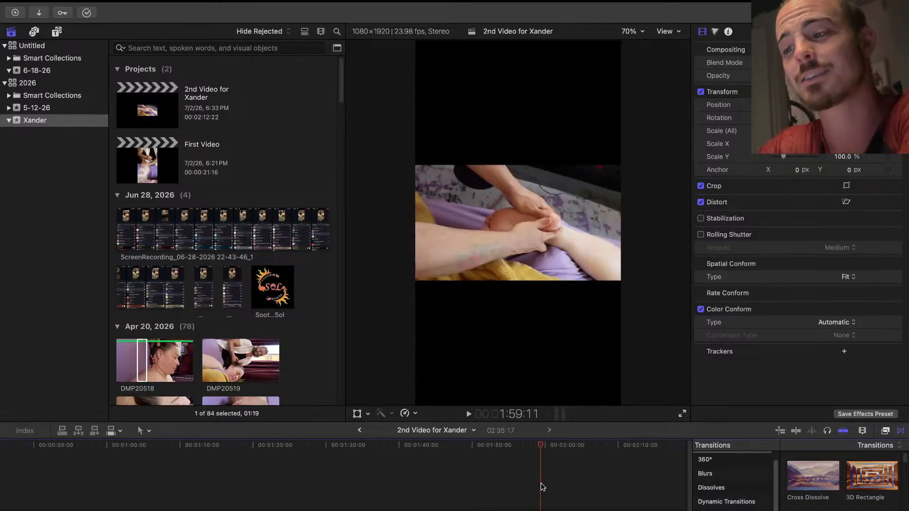
{"action": "scroll", "coordinate": [542, 484], "scroll_direction": "right", "scroll_amount": 5}
{"action": "left_click", "coordinate": [550, 487]}
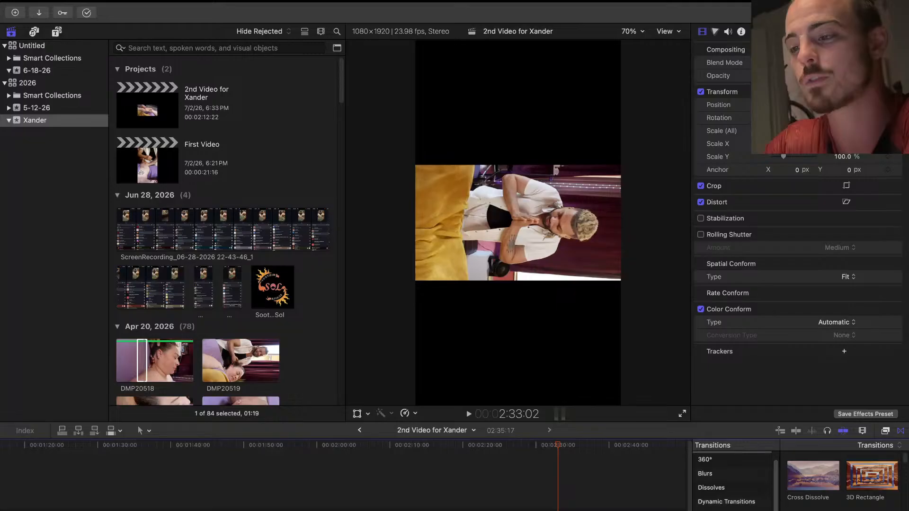
{"action": "right_click", "coordinate": [559, 508]}
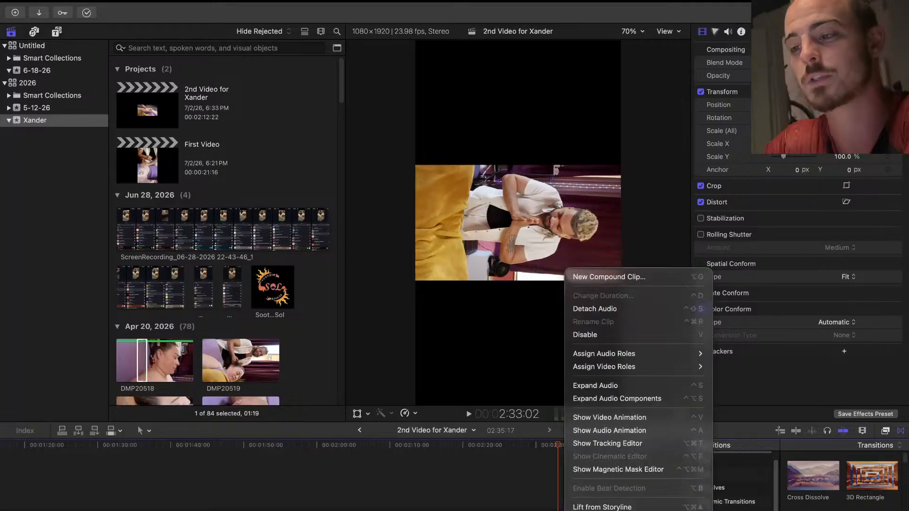
{"action": "key", "text": "Escape"}
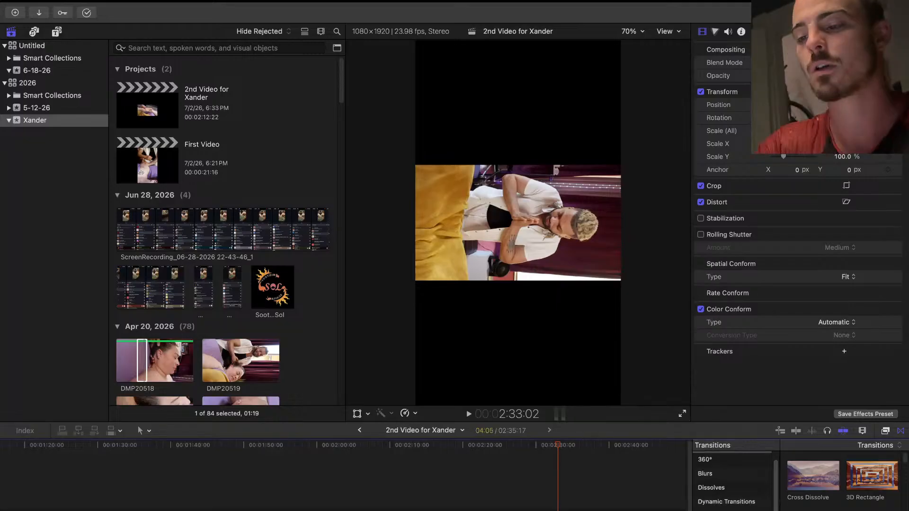
{"action": "key", "text": "super+shift+v"}
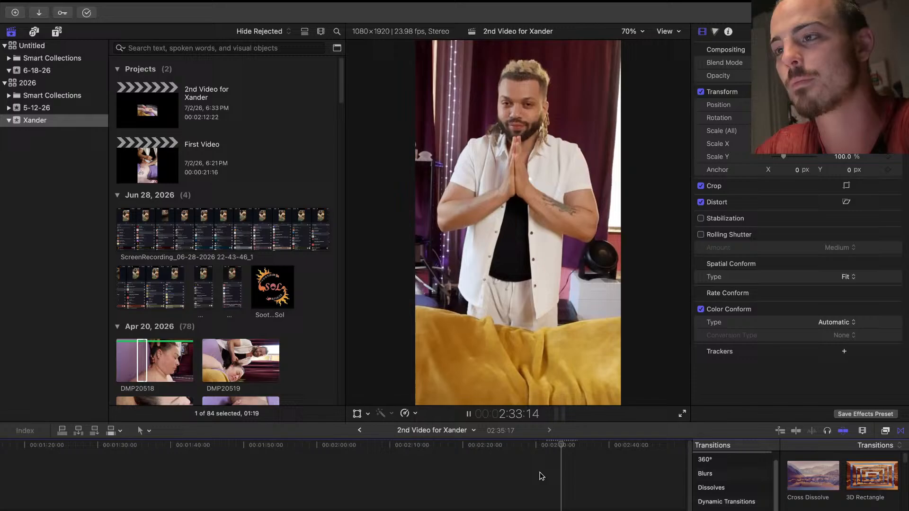
Shorten the closing clip by trimming its end back to 2:34:07
{"action": "key", "text": "space"}
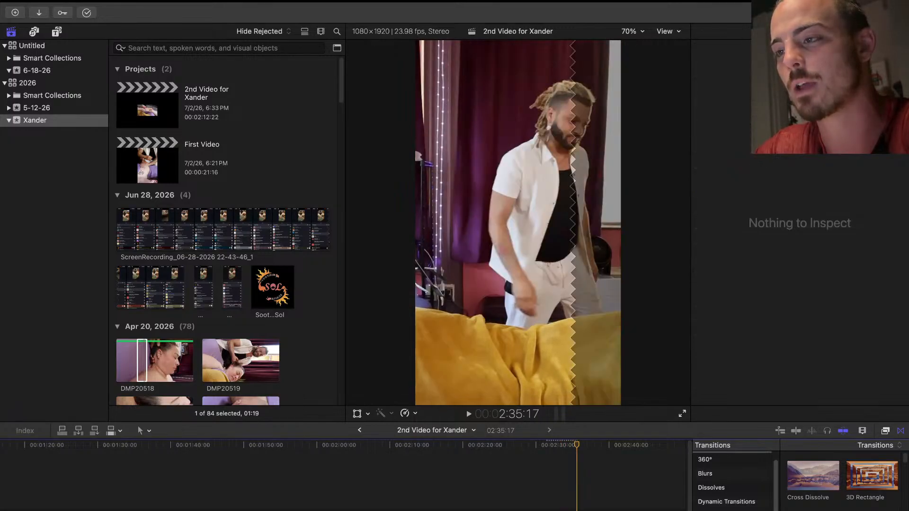
{"action": "left_click_drag", "start_coordinate": [577, 510], "coordinate": [563, 510]}
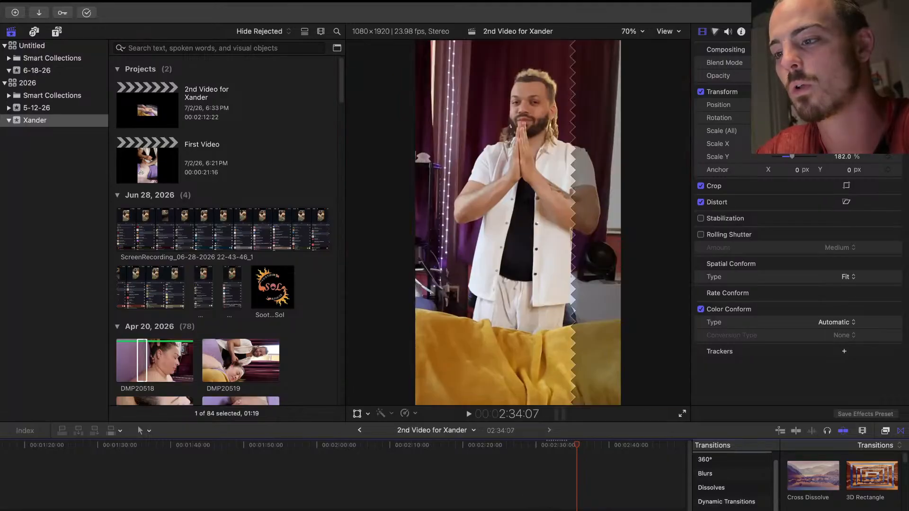
{"action": "left_click", "coordinate": [545, 498]}
{"action": "key", "text": "space"}
{"action": "key", "text": "space"}
Trim two frames off the start of the closing clip and play it back to 2:32:19
{"action": "key", "text": "super+equal"}
{"action": "key", "text": "super+equal"}
{"action": "key", "text": "super+equal"}
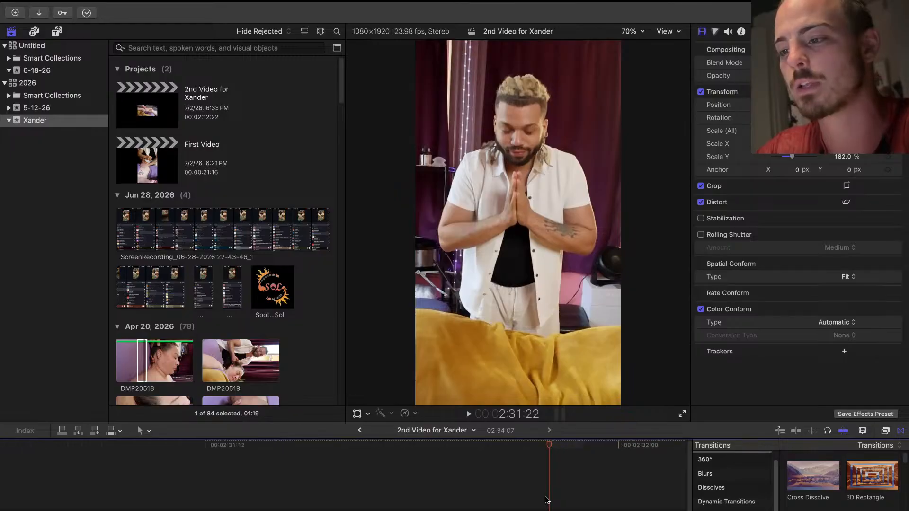
{"action": "key", "text": "super+minus"}
{"action": "left_click", "coordinate": [482, 490]}
{"action": "left_click", "coordinate": [421, 493]}
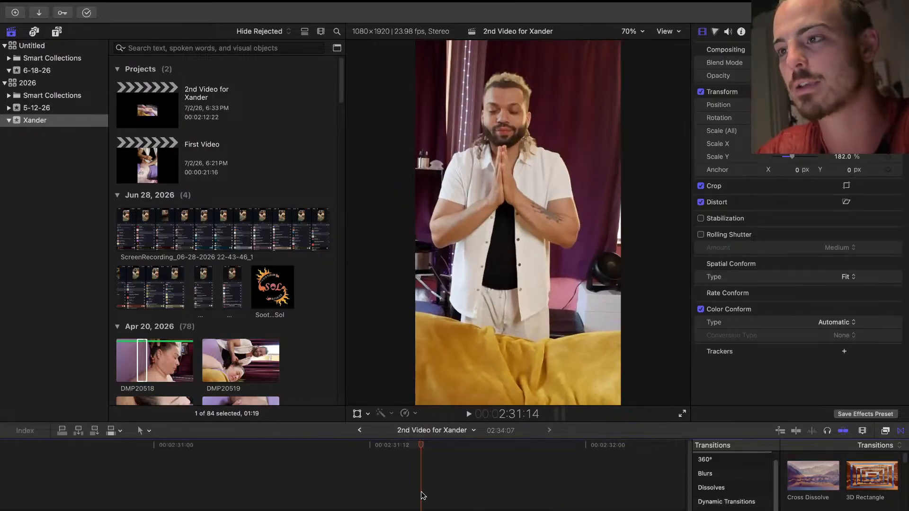
{"action": "key", "text": "space"}
{"action": "left_click", "coordinate": [421, 493]}
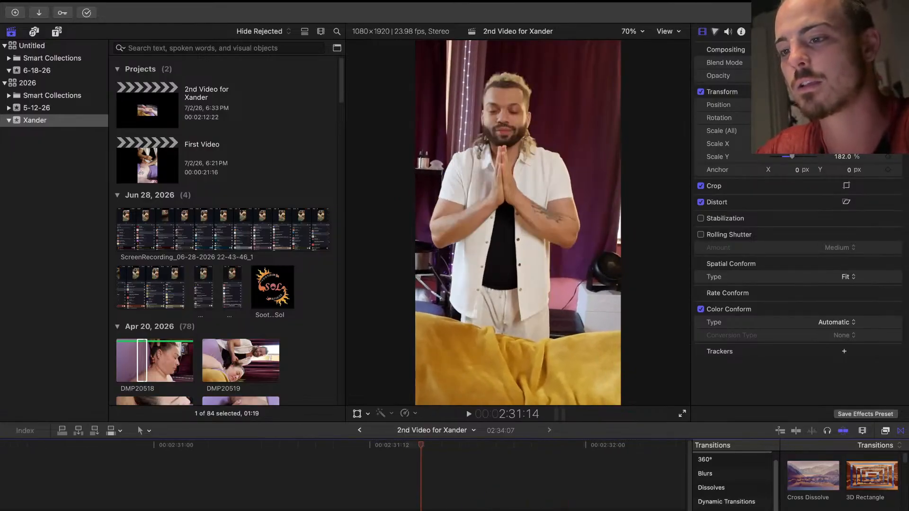
{"action": "left_click_drag", "start_coordinate": [371, 510], "coordinate": [406, 510]}
{"action": "left_click", "coordinate": [408, 483]}
{"action": "key", "text": "space"}
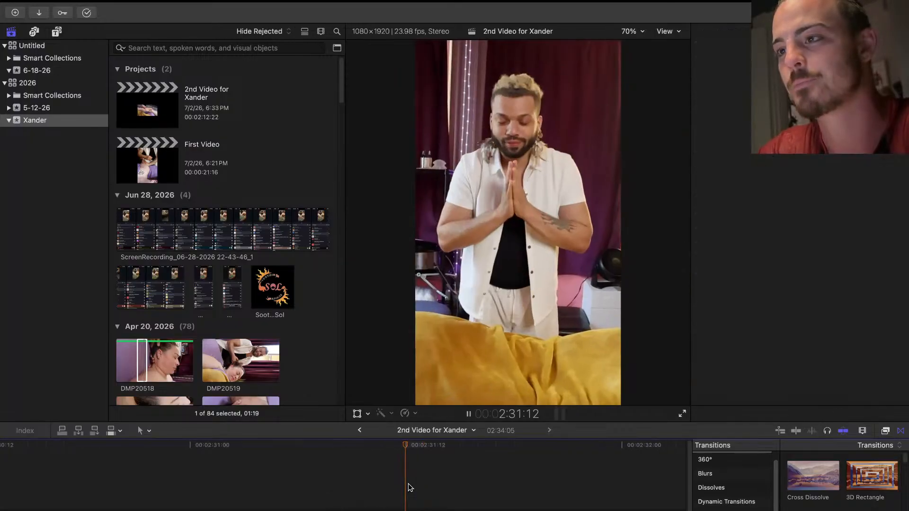
{"action": "key", "text": "space"}
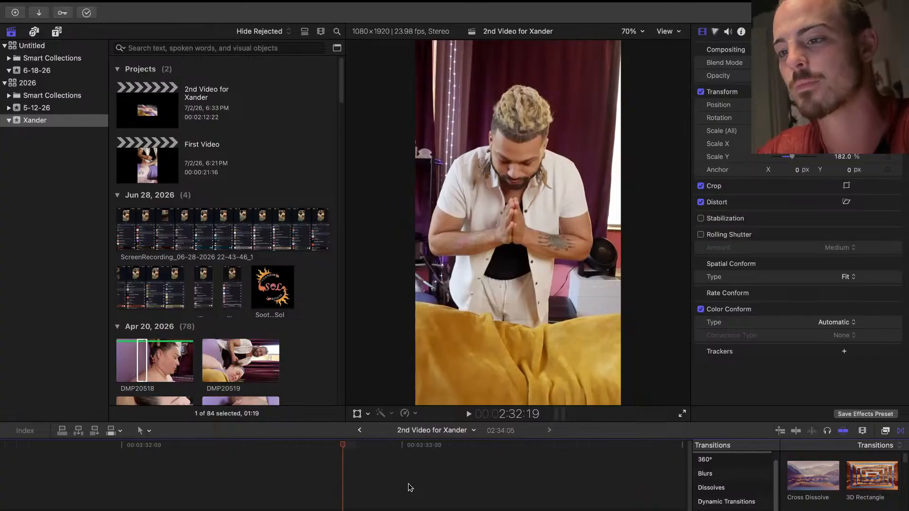
Retime the whole closing clip with Smooth Slo-Mo at 50%
{"action": "key", "text": "super+minus"}
{"action": "scroll", "coordinate": [408, 486], "scroll_direction": "left", "scroll_amount": 3}
{"action": "left_click", "coordinate": [385, 510]}
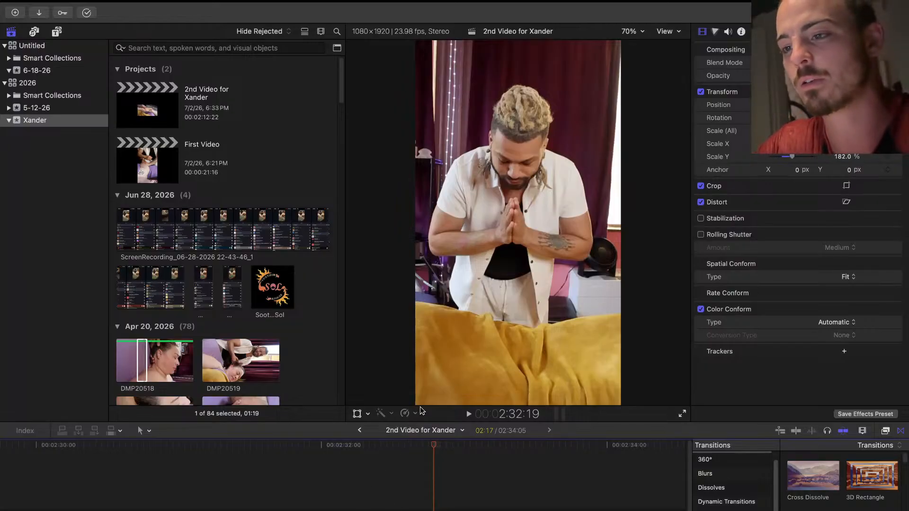
{"action": "left_click", "coordinate": [406, 415]}
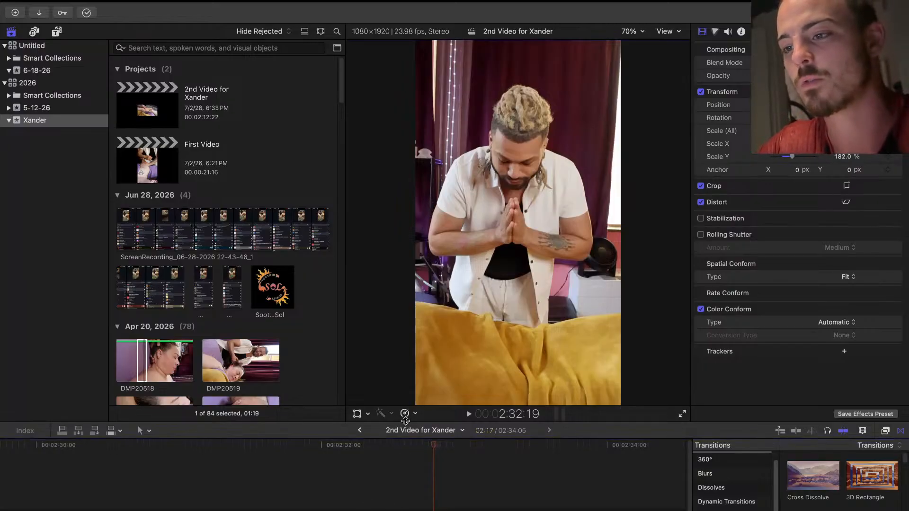
{"action": "left_click", "coordinate": [413, 415]}
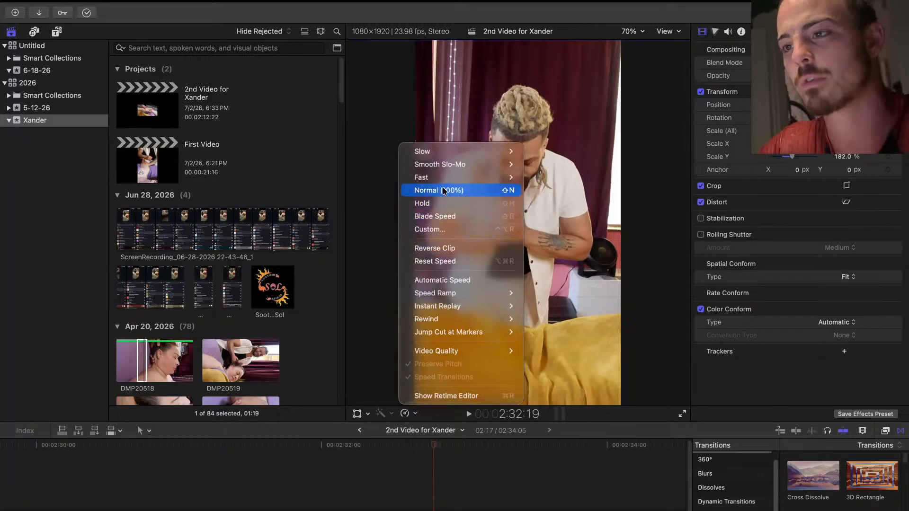
{"action": "mouse_move", "coordinate": [439, 165]}
{"action": "left_click", "coordinate": [537, 164]}
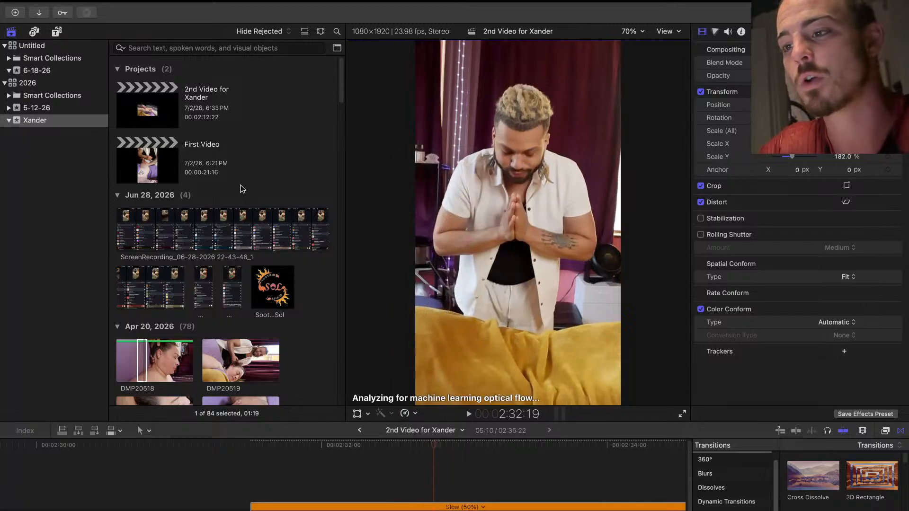
Monitor the machine learning optical flow analysis under Transcoding and Analysis, and close the Background Tasks window
{"action": "left_click", "coordinate": [87, 12]}
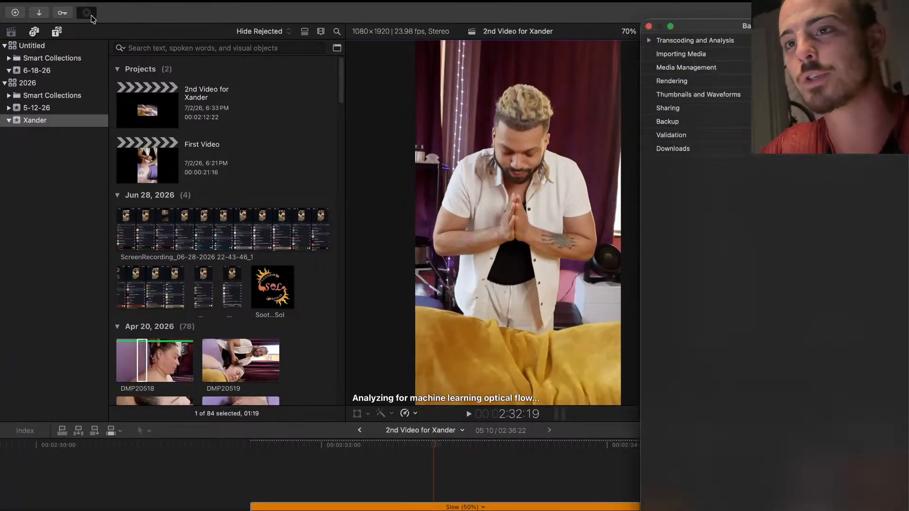
{"action": "left_click", "coordinate": [649, 41]}
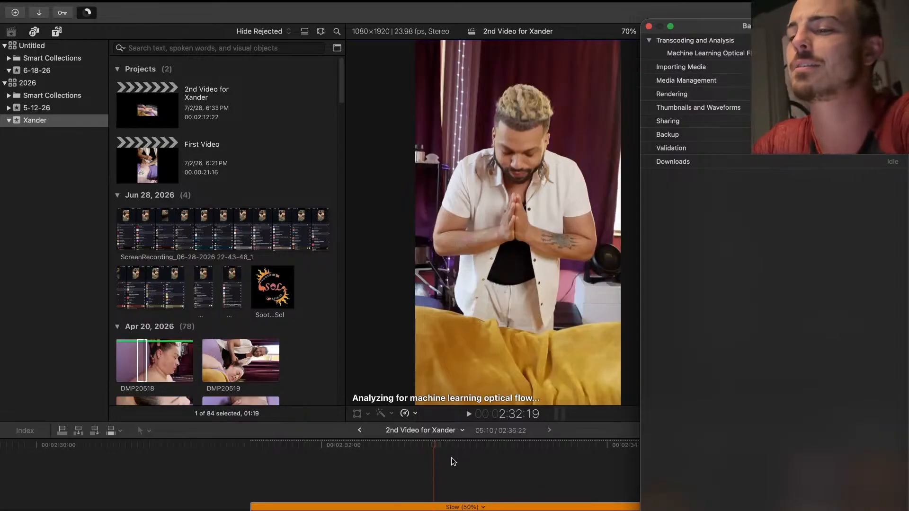
{"action": "scroll", "coordinate": [434, 473], "scroll_direction": "right", "scroll_amount": 5}
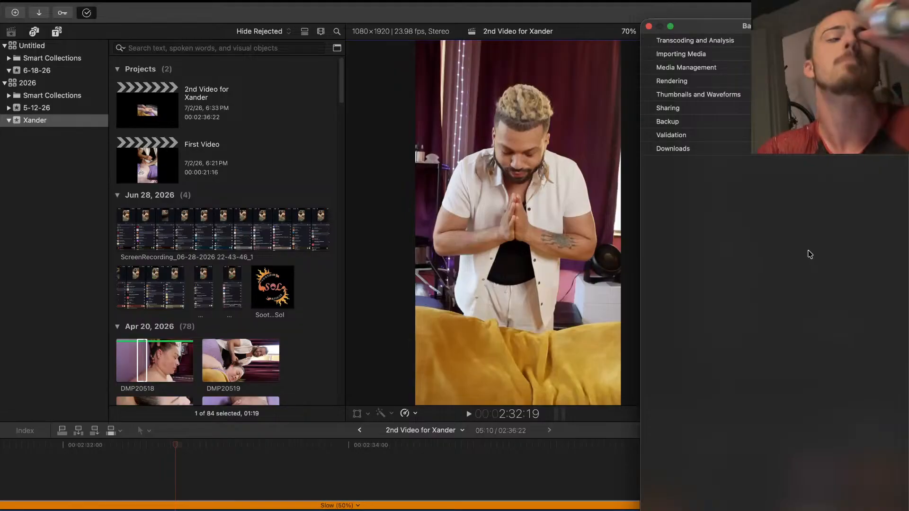
{"action": "left_click", "coordinate": [427, 470]}
{"action": "left_click", "coordinate": [649, 26]}
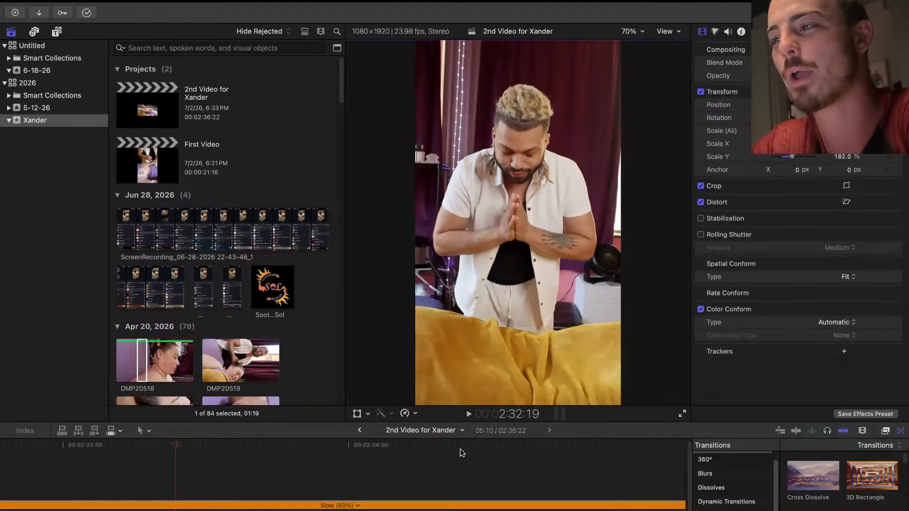
Play the slowed closing clip from just before its start up to 2:34:00
{"action": "scroll", "coordinate": [279, 487], "scroll_direction": "left", "scroll_amount": 5}
{"action": "key", "text": "super+minus"}
{"action": "scroll", "coordinate": [278, 486], "scroll_direction": "up", "scroll_amount": 1}
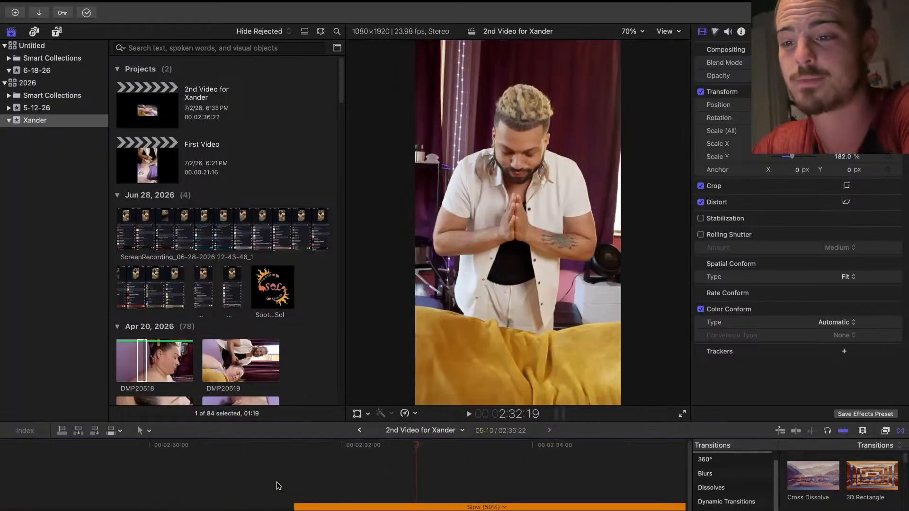
{"action": "left_click", "coordinate": [277, 483]}
{"action": "key", "text": "space"}
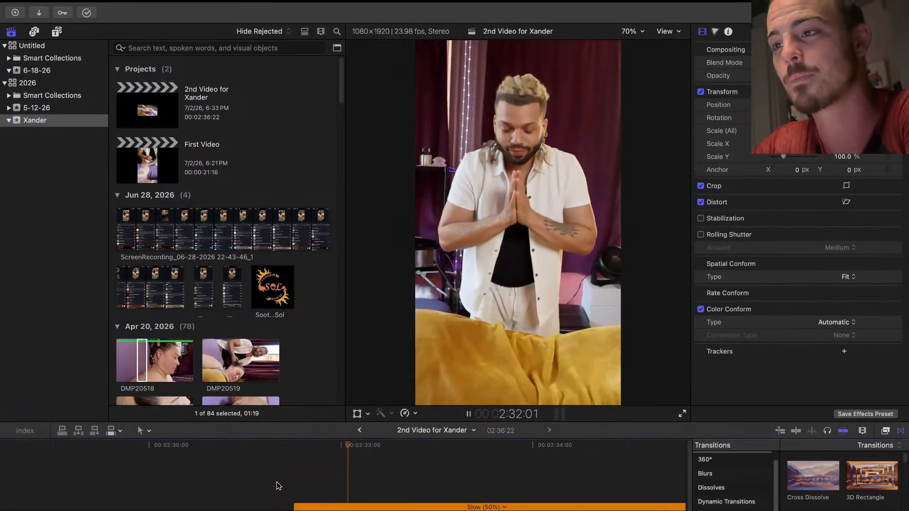
{"action": "key", "text": "space"}
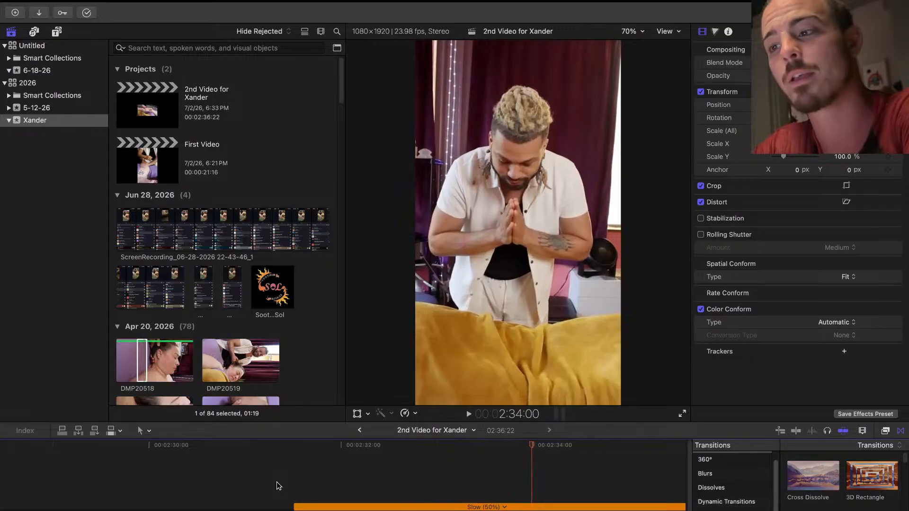
Turn on Stabilization for the closing clip and play it back twice from around its start
{"action": "left_click", "coordinate": [701, 218]}
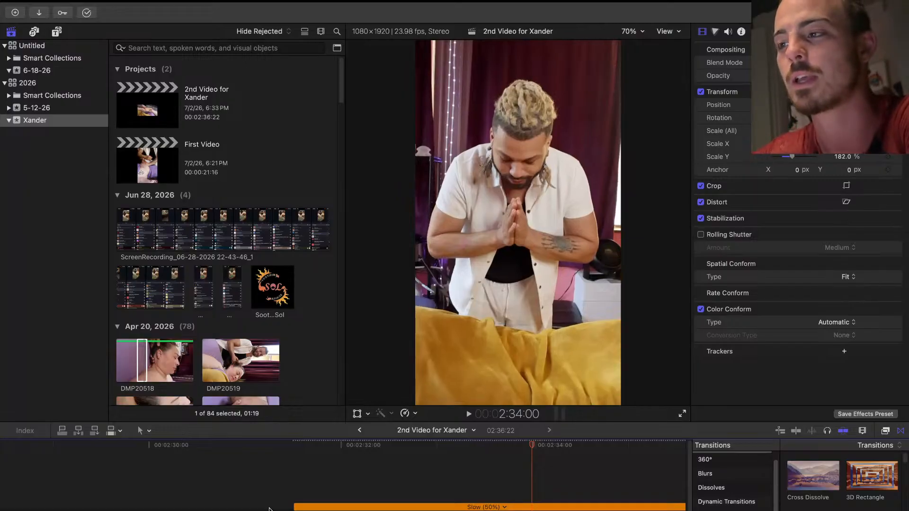
{"action": "left_click", "coordinate": [283, 482]}
{"action": "key", "text": "space"}
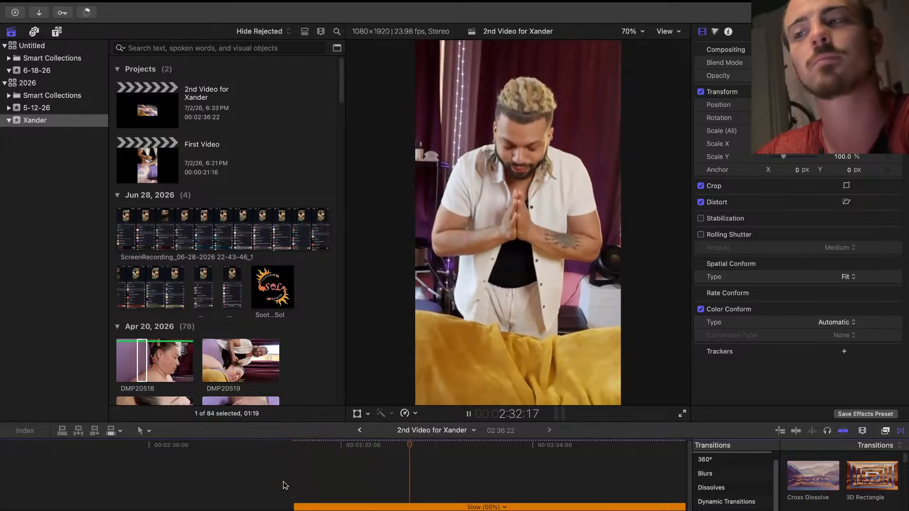
{"action": "key", "text": "space"}
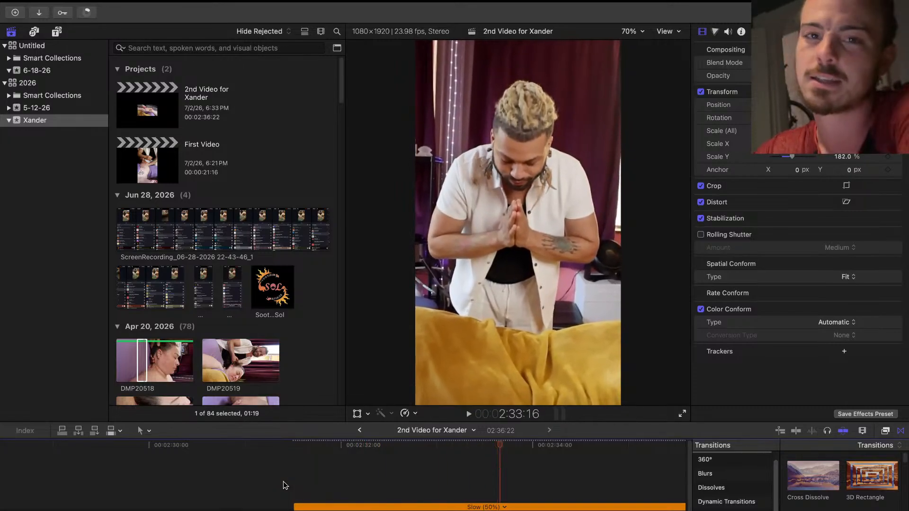
{"action": "left_click", "coordinate": [322, 461]}
{"action": "key", "text": "space"}
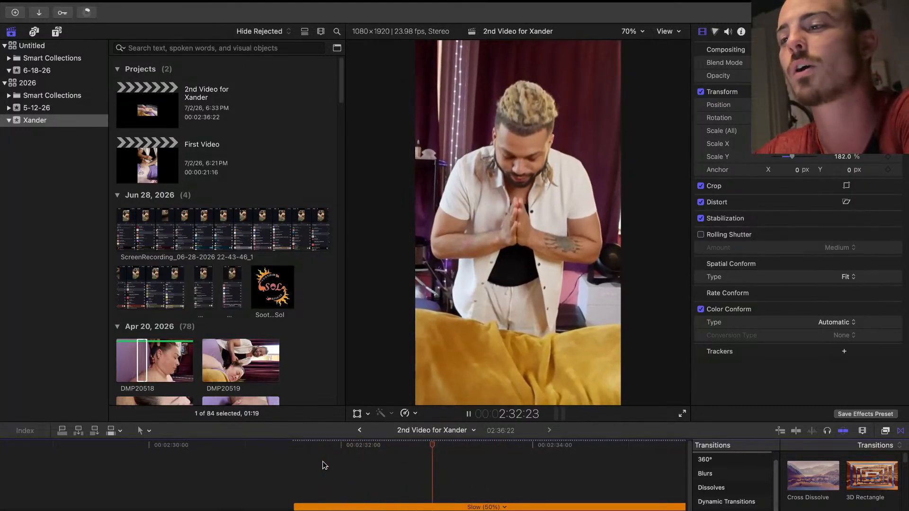
{"action": "key", "text": "space"}
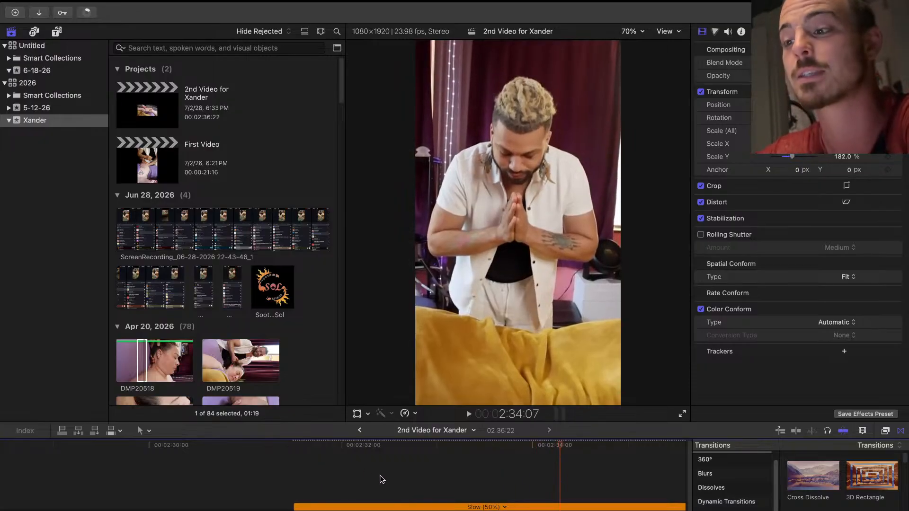
Preview the end of the closing clip and trim its end back to 2:34:11
{"action": "key", "text": "super+minus"}
{"action": "left_click", "coordinate": [471, 476]}
{"action": "key", "text": "space"}
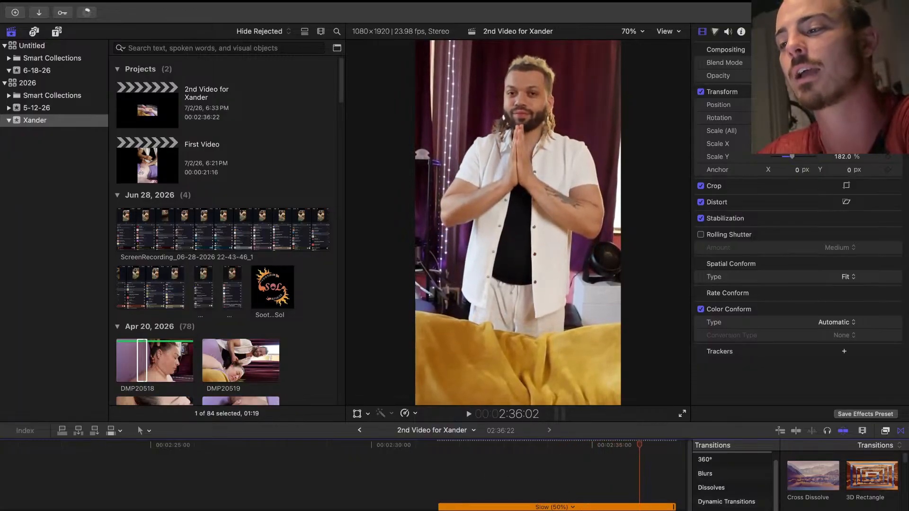
{"action": "left_click_drag", "start_coordinate": [673, 507], "coordinate": [559, 507]}
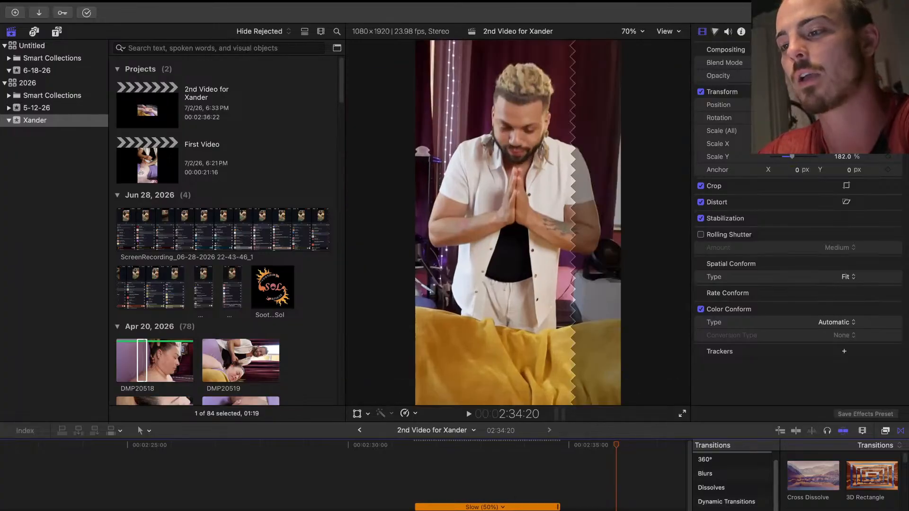
{"action": "left_click", "coordinate": [509, 501]}
{"action": "key", "text": "space"}
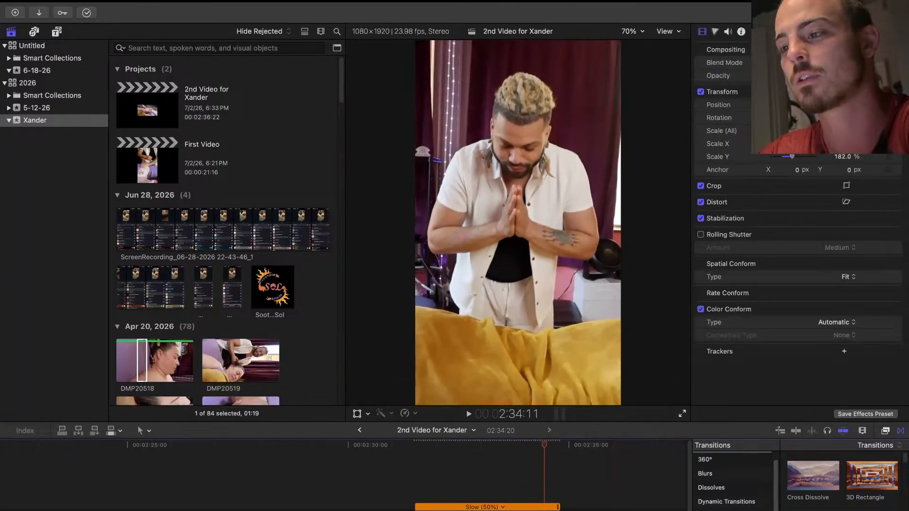
{"action": "left_click_drag", "start_coordinate": [558, 507], "coordinate": [542, 507]}
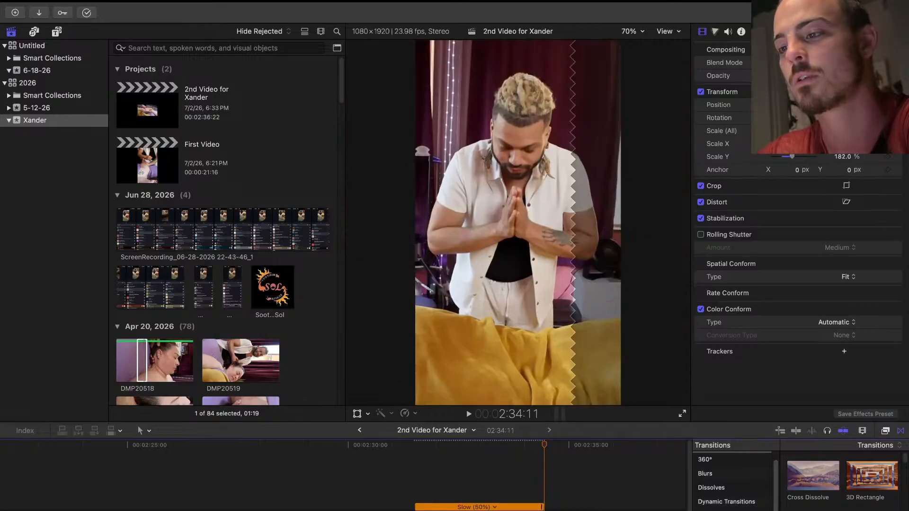
Play back from 2:31:03 and trim the closing clip's end further to 2:34:06
{"action": "left_click", "coordinate": [399, 473]}
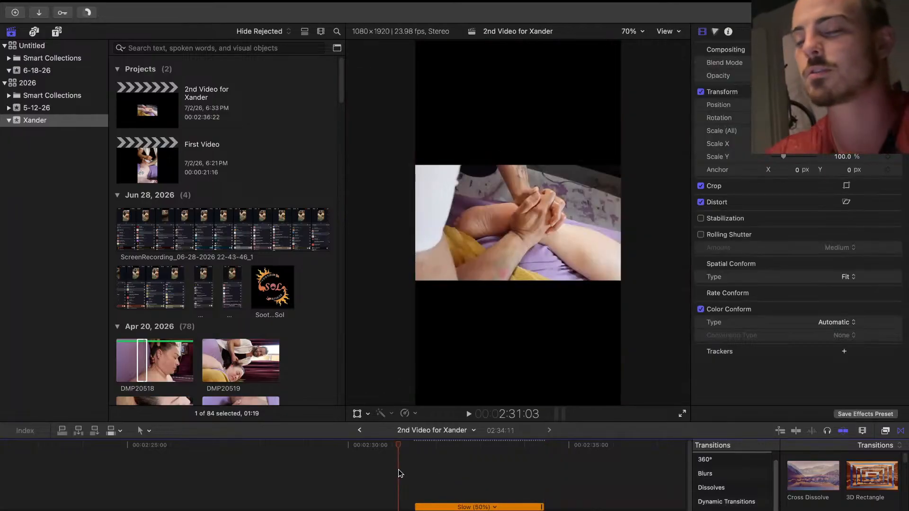
{"action": "key", "text": "space"}
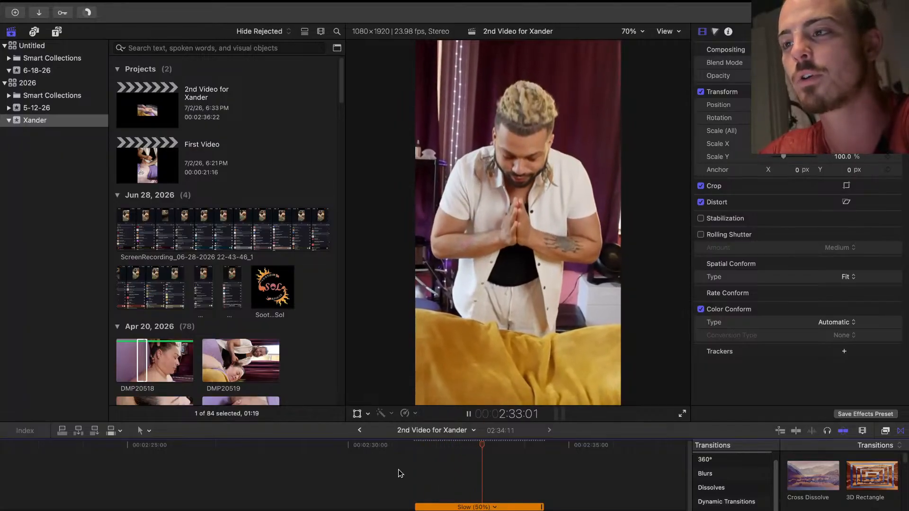
{"action": "key", "text": "space"}
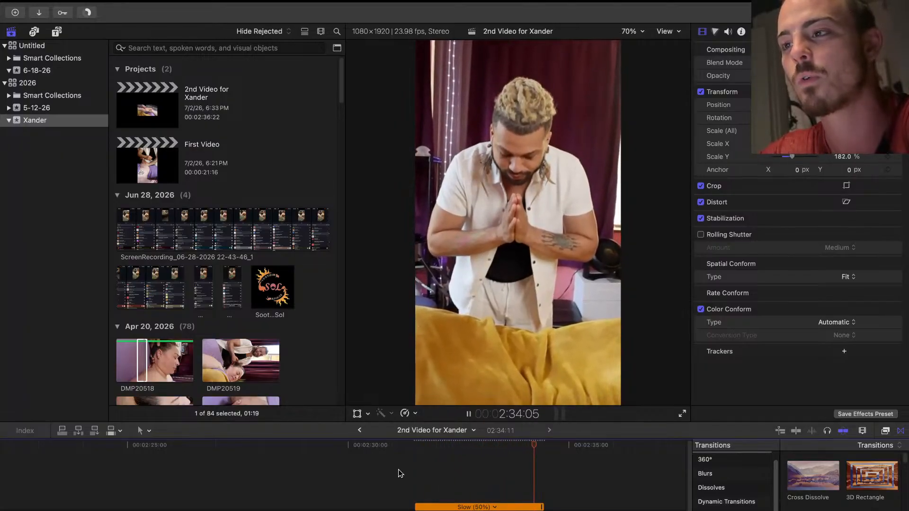
{"action": "key", "text": "space"}
{"action": "key", "text": "Right"}
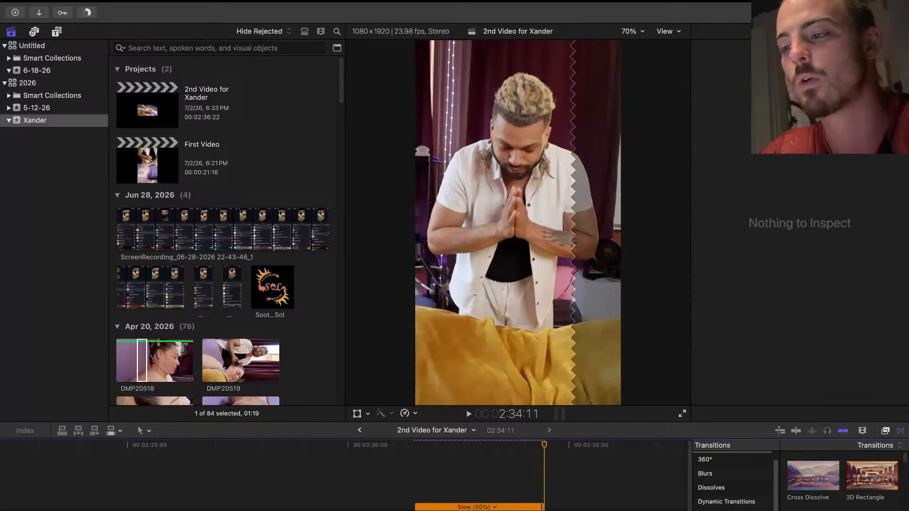
{"action": "left_click_drag", "start_coordinate": [543, 510], "coordinate": [534, 510]}
Review the trimmed closing clip, add a Cross Dissolve to its end and preview the fade
{"action": "left_click", "coordinate": [423, 475]}
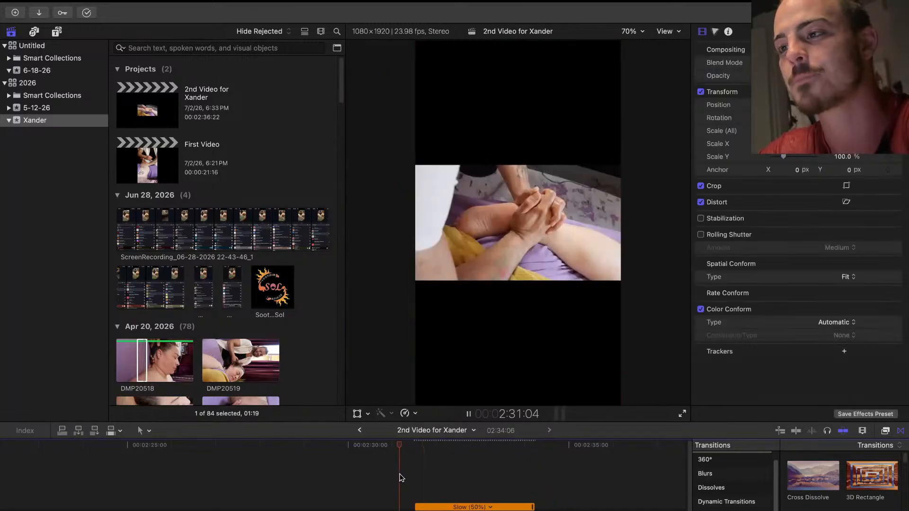
{"action": "key", "text": "space"}
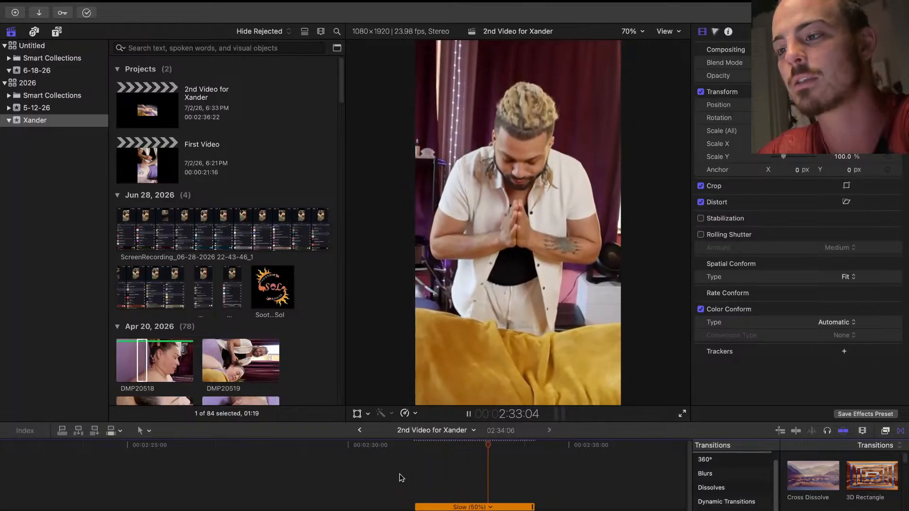
{"action": "key", "text": "space"}
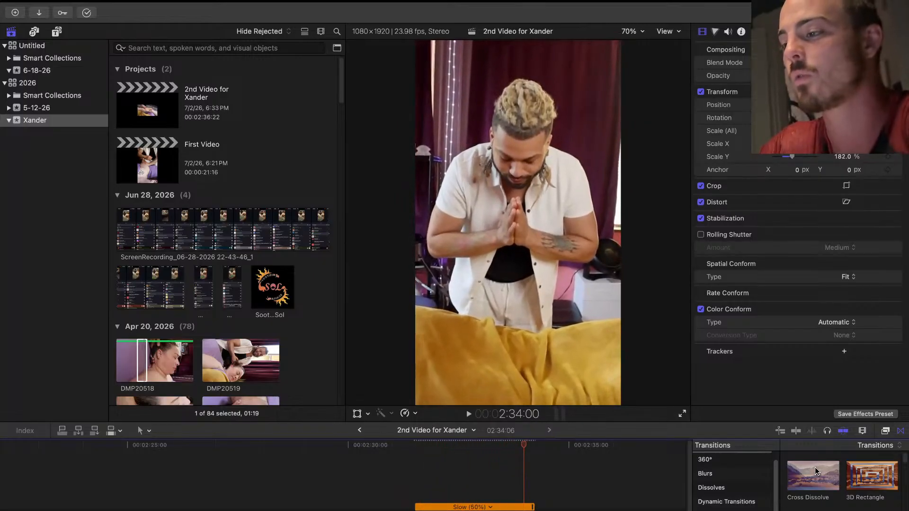
{"action": "left_click_drag", "start_coordinate": [823, 477], "coordinate": [526, 474]}
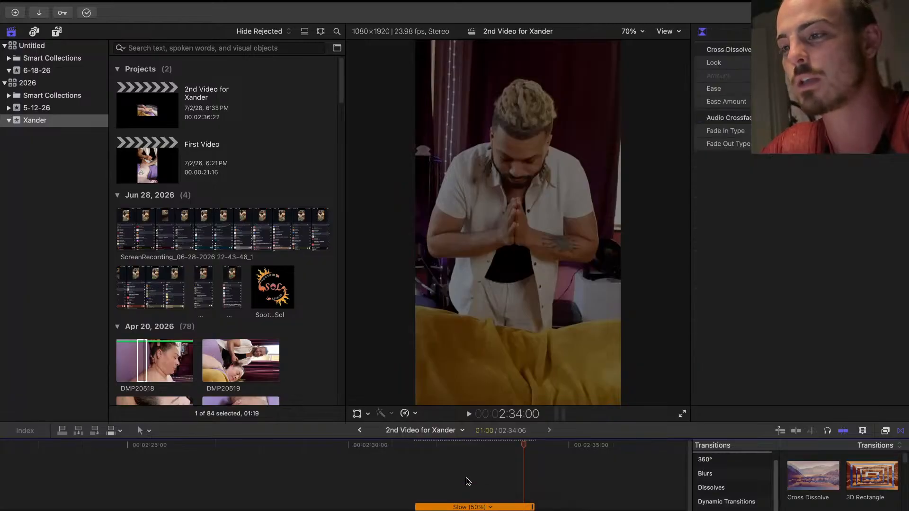
{"action": "key", "text": "shift+slash"}
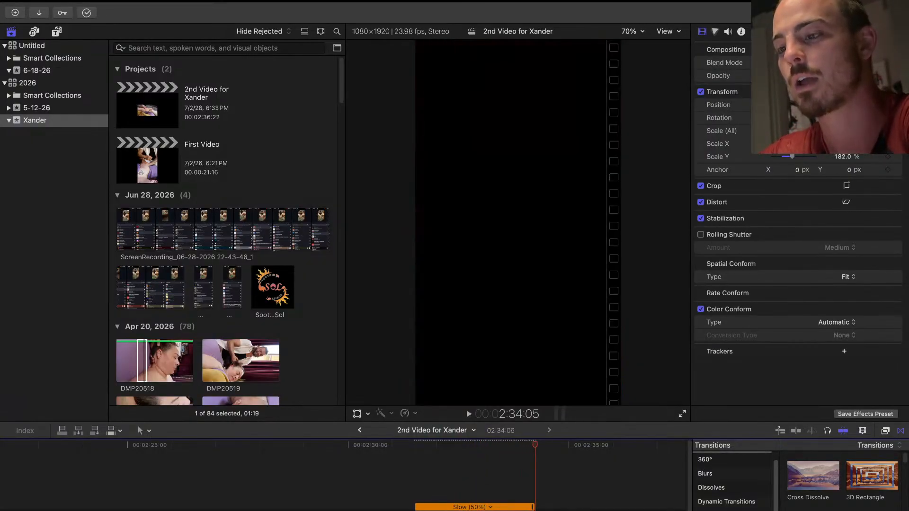
Lengthen the closing Cross Dissolve by extending its start earlier, and play the ending back from 2:30:22
{"action": "left_click_drag", "start_coordinate": [491, 510], "coordinate": [455, 510]}
{"action": "left_click", "coordinate": [389, 482]}
{"action": "key", "text": "space"}
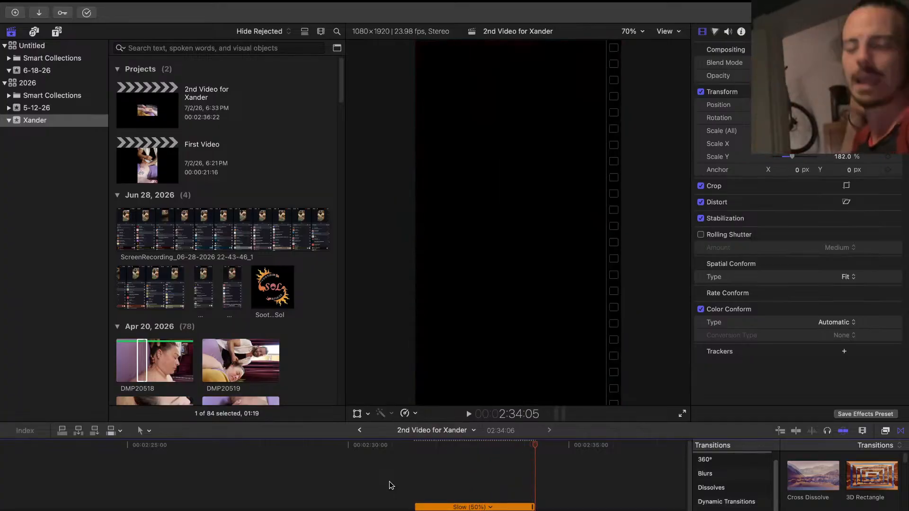
{"action": "left_click", "coordinate": [389, 481]}
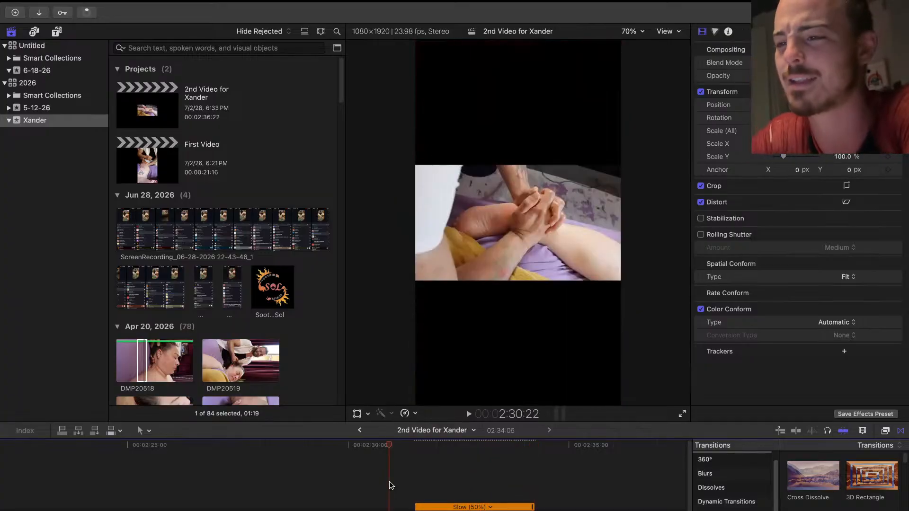
{"action": "key", "text": "space"}
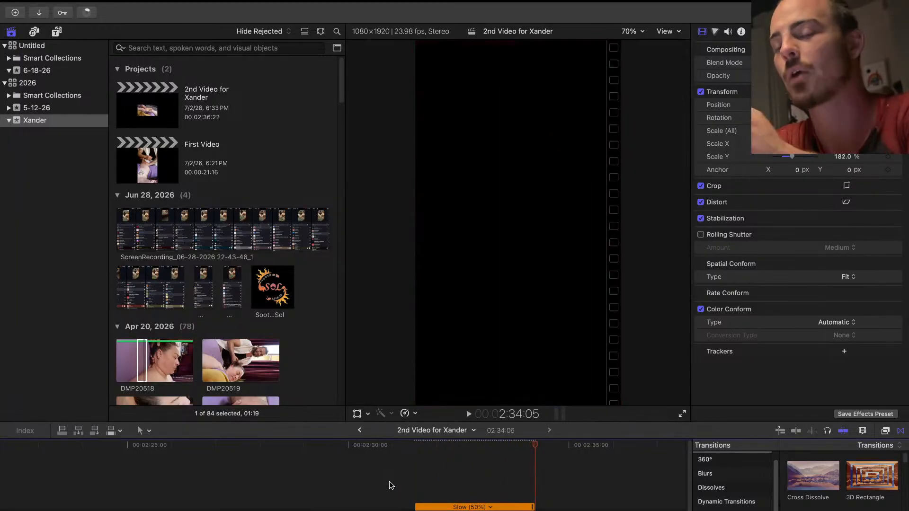
Connect the Soothing Sol logo clip above the closing clip and align its start with that clip's start
{"action": "scroll", "coordinate": [223, 340], "scroll_direction": "down", "scroll_amount": 5}
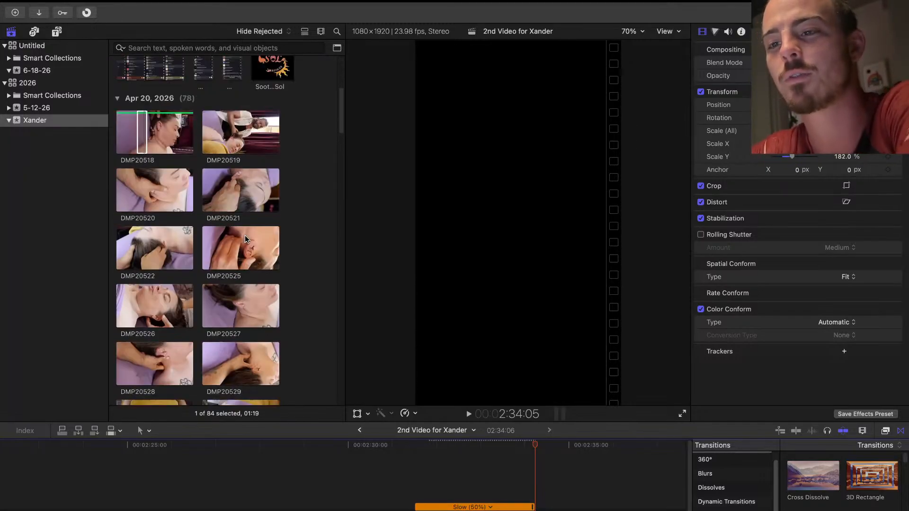
{"action": "scroll", "coordinate": [246, 235], "scroll_direction": "up", "scroll_amount": 5}
{"action": "left_click", "coordinate": [260, 293]}
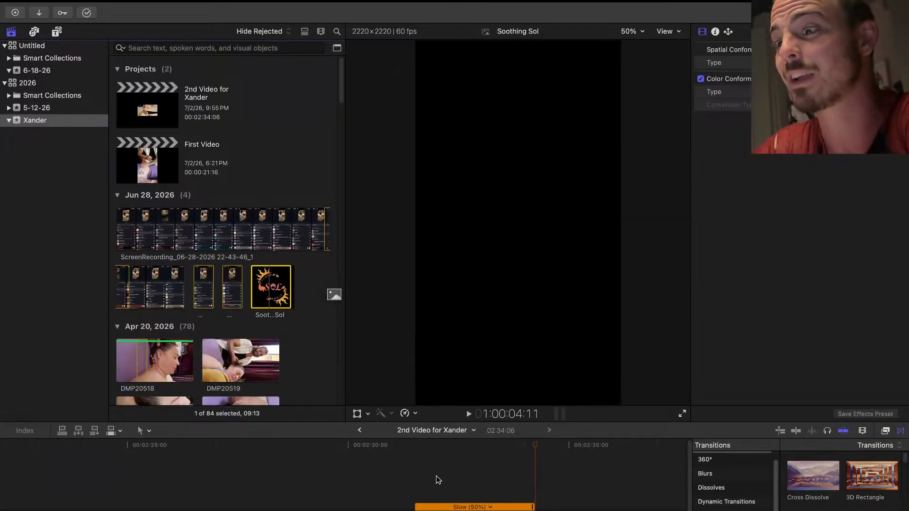
{"action": "key", "text": "q"}
{"action": "left_click_drag", "start_coordinate": [512, 475], "coordinate": [497, 475]}
{"action": "left_click", "coordinate": [398, 464]}
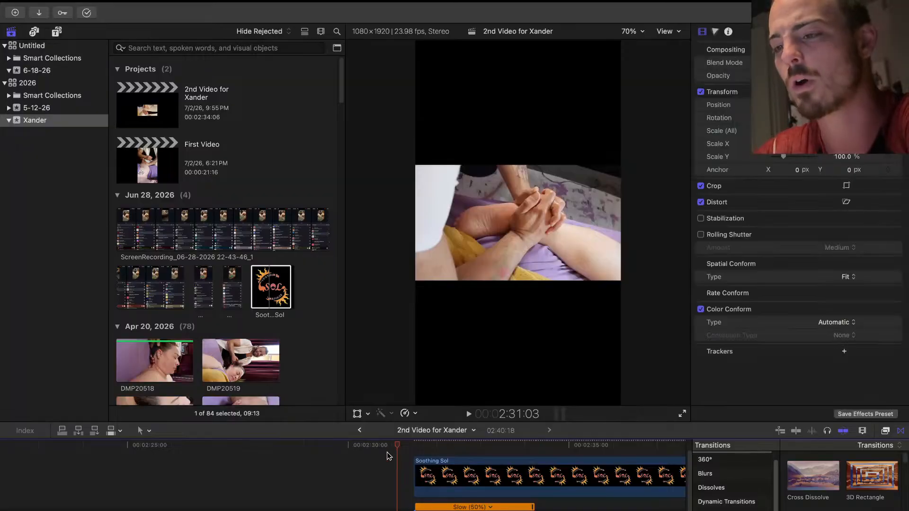
Set the Soothing Sol logo clip's Blend Mode to Lighten
{"action": "left_click", "coordinate": [471, 468]}
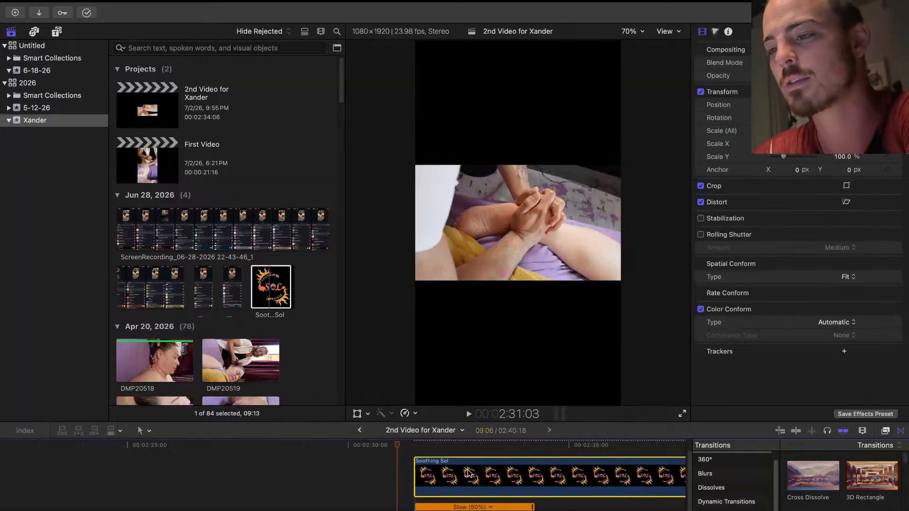
{"action": "left_click", "coordinate": [715, 32]}
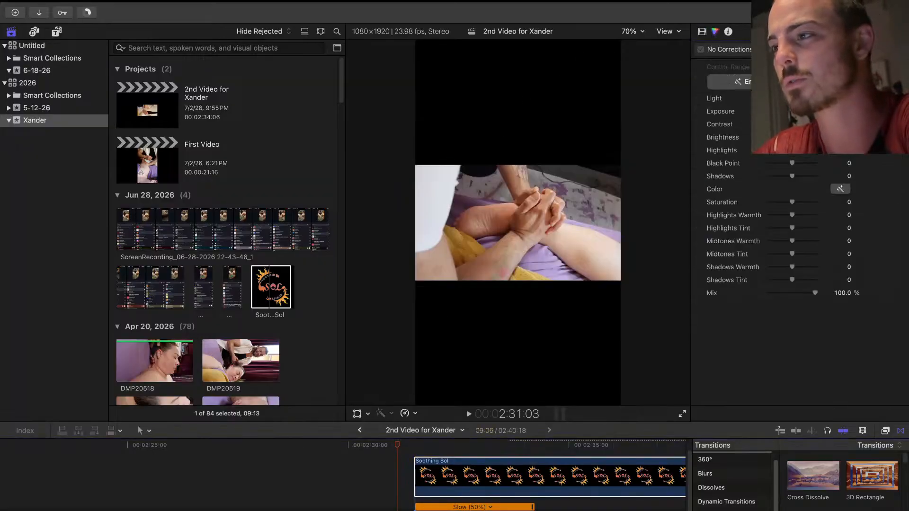
{"action": "left_click", "coordinate": [728, 33]}
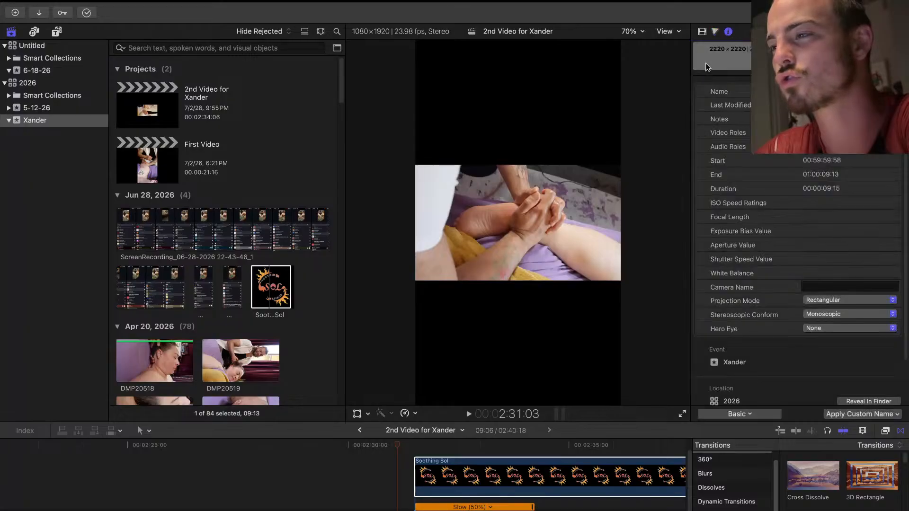
{"action": "left_click", "coordinate": [703, 33]}
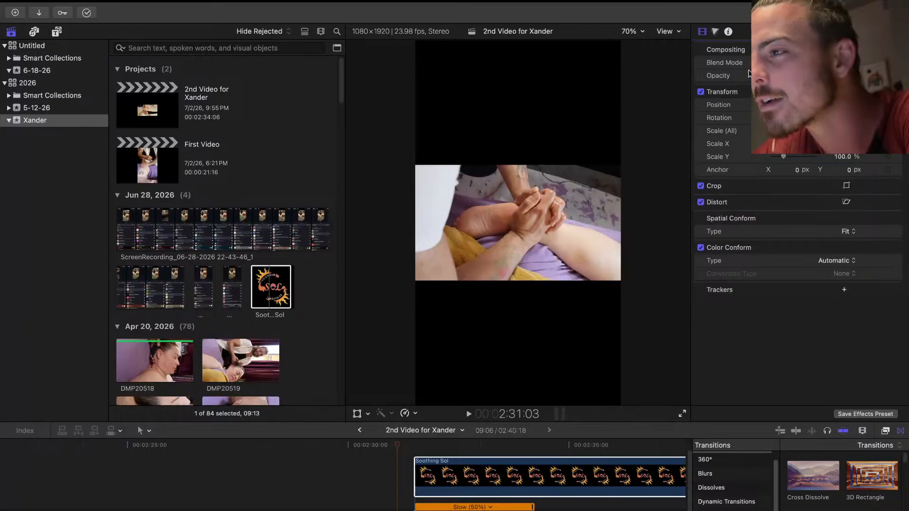
{"action": "left_click", "coordinate": [847, 63]}
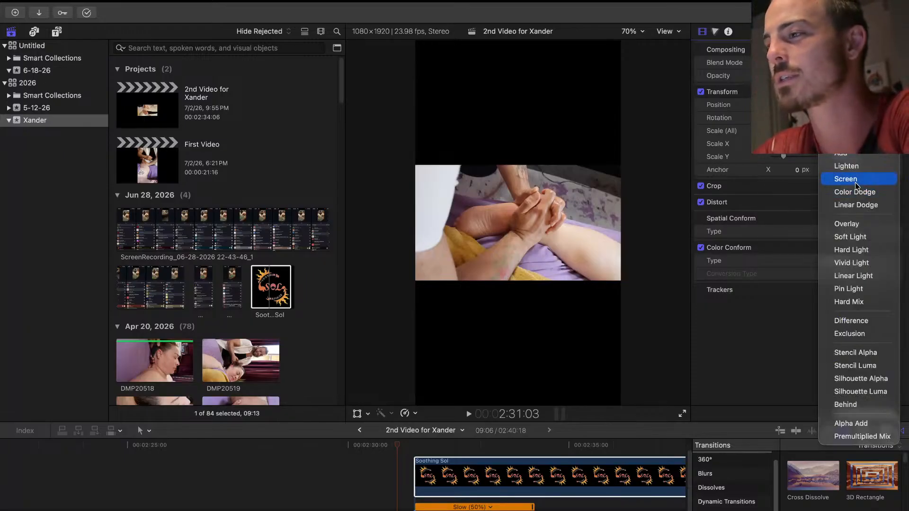
{"action": "left_click", "coordinate": [853, 169]}
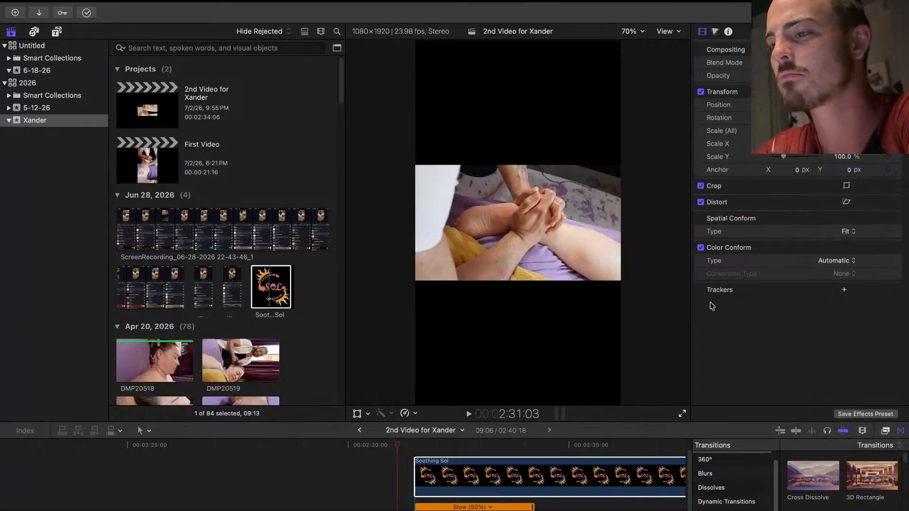
Play the ending back repeatedly from around 2:30:22 to review the blended logo over the fading closing clip
{"action": "left_click", "coordinate": [468, 451]}
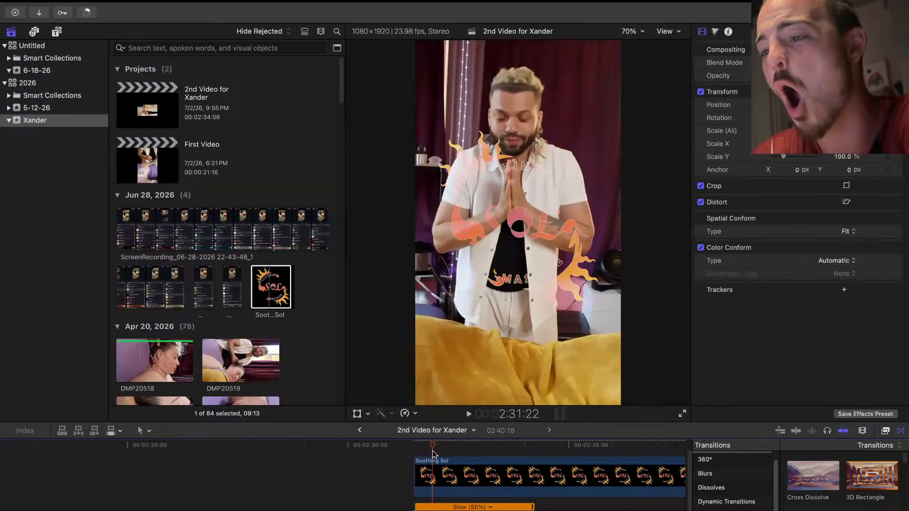
{"action": "key", "text": "space"}
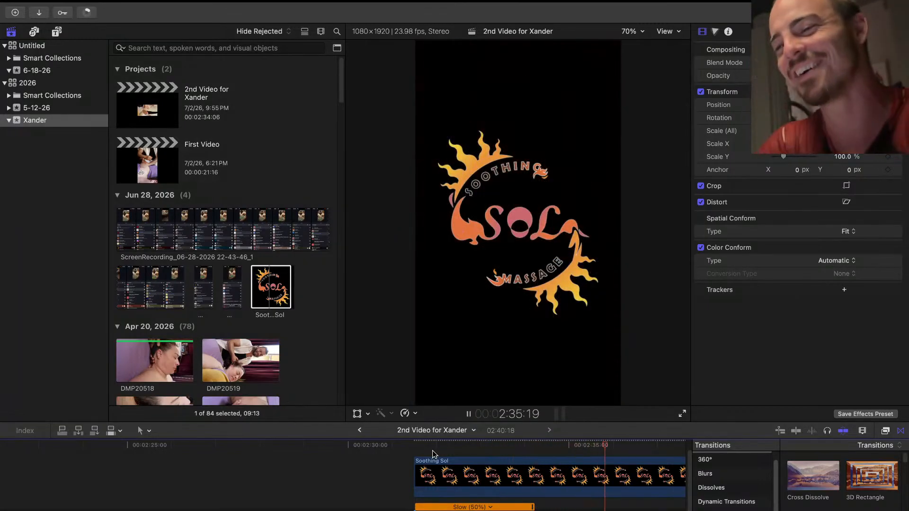
{"action": "left_click", "coordinate": [397, 451]}
{"action": "key", "text": "space"}
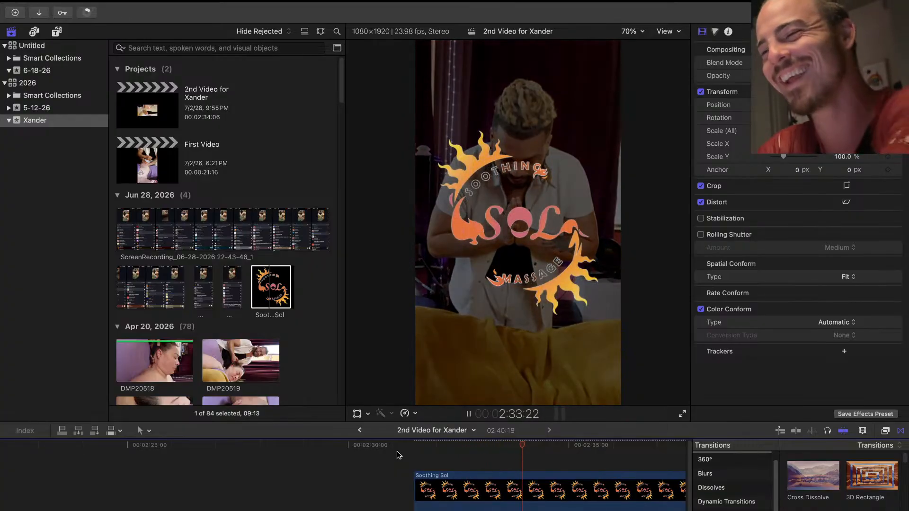
{"action": "left_click", "coordinate": [390, 447]}
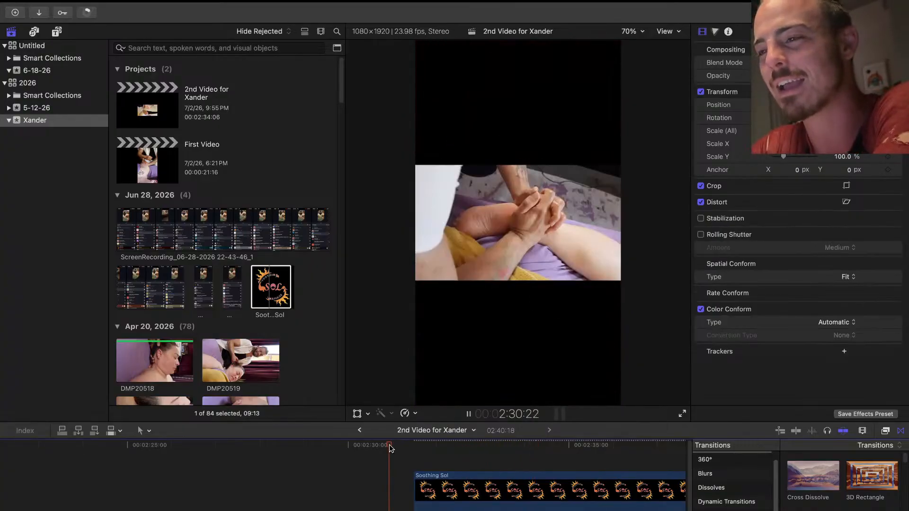
{"action": "key", "text": "space"}
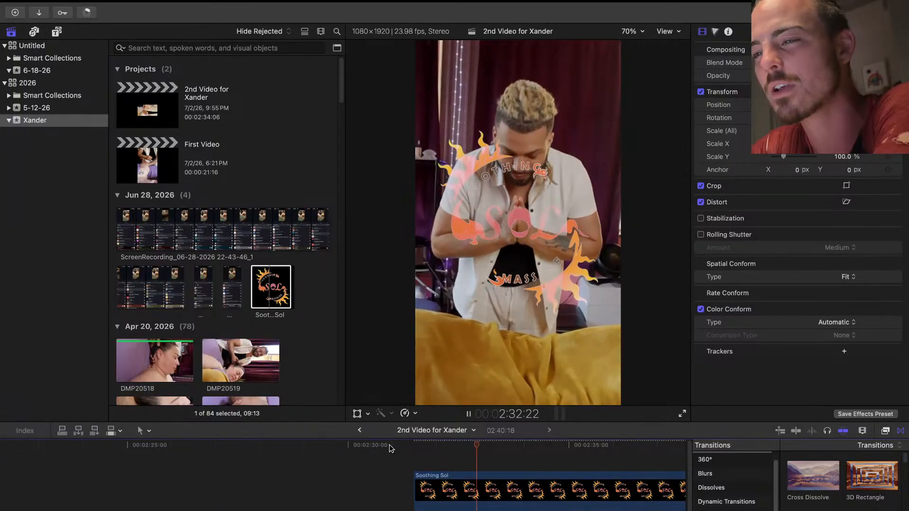
{"action": "key", "text": "space"}
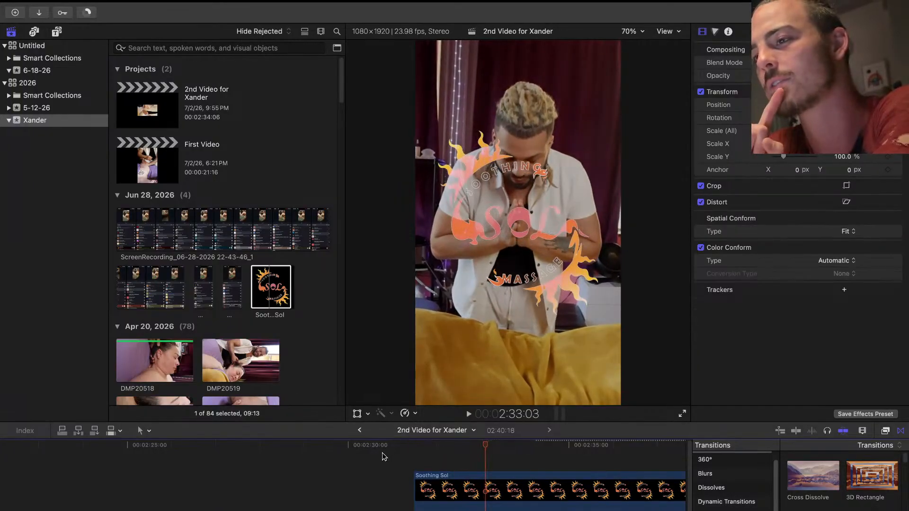
{"action": "left_click", "coordinate": [377, 457]}
{"action": "key", "text": "space"}
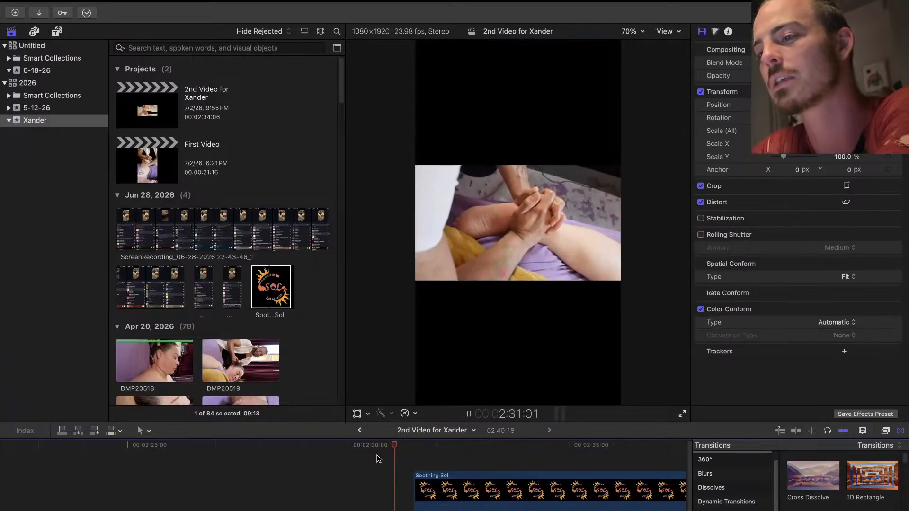
{"action": "key", "text": "space"}
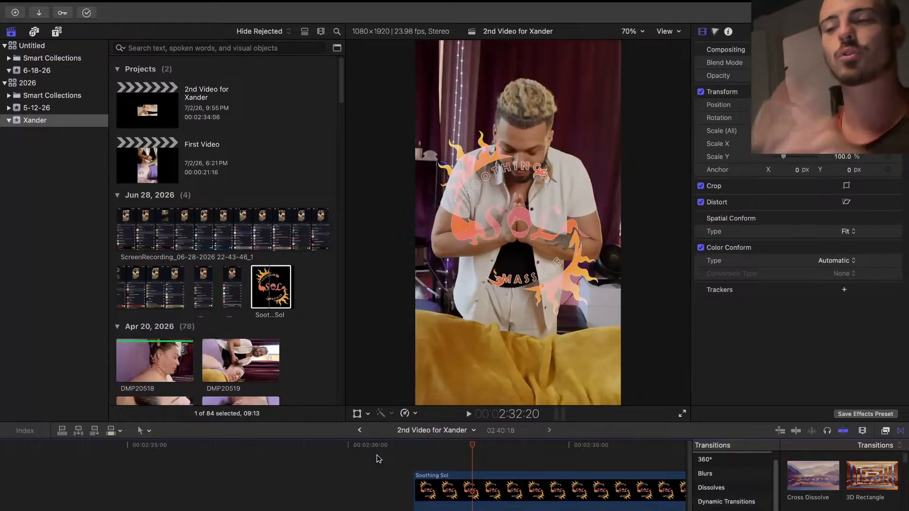
Try starting the Soothing Sol clip slightly earlier, over the end of the preceding massage clip, and play it back
{"action": "left_click_drag", "start_coordinate": [513, 493], "coordinate": [485, 493]}
{"action": "left_click", "coordinate": [354, 488]}
{"action": "key", "text": "space"}
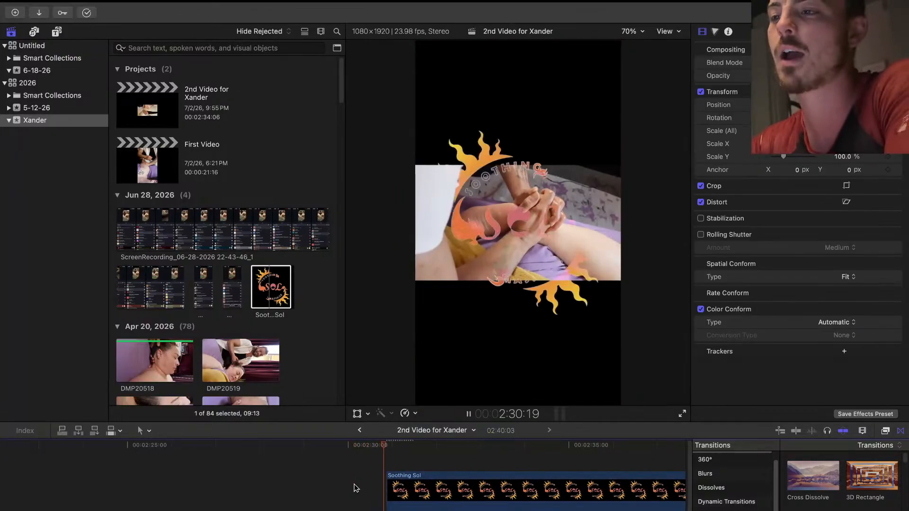
{"action": "key", "text": "space"}
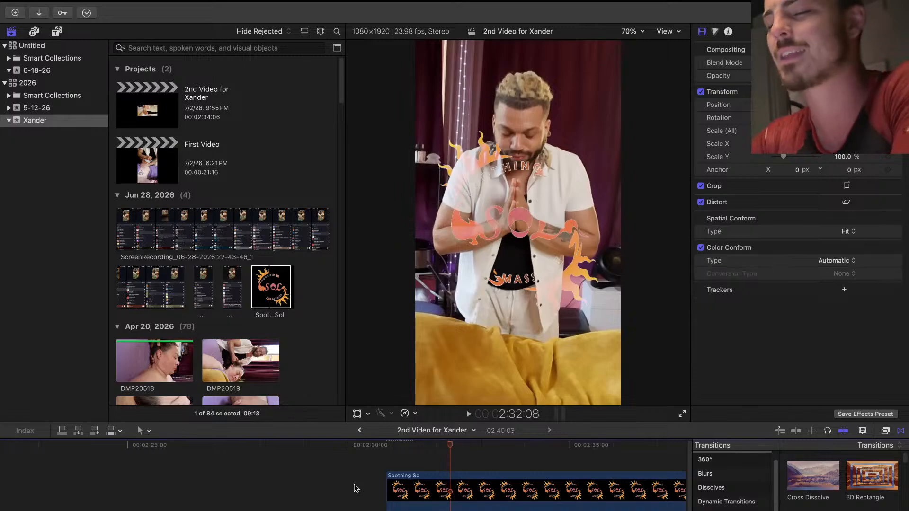
Try moving the Soothing Sol clip further back to start before 2:30:00, and preview the ending
{"action": "left_click_drag", "start_coordinate": [408, 481], "coordinate": [338, 482]}
{"action": "left_click", "coordinate": [274, 488]}
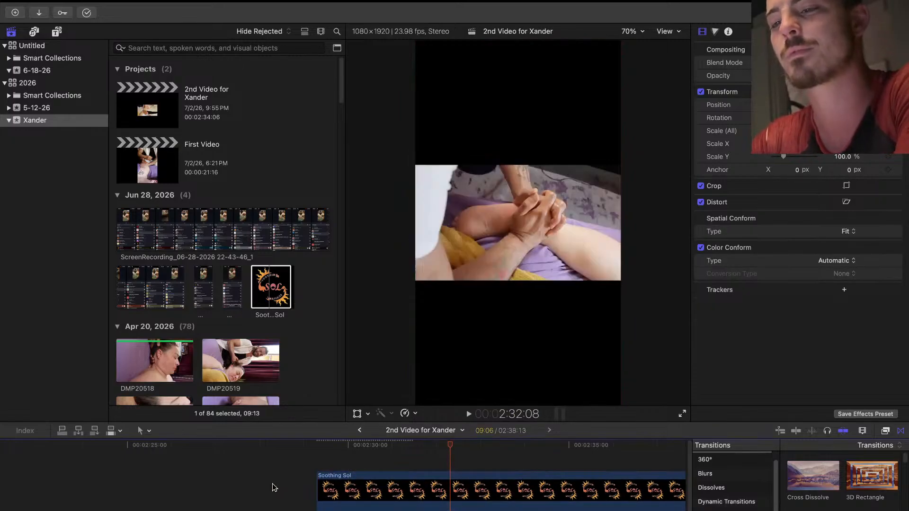
{"action": "key", "text": "space"}
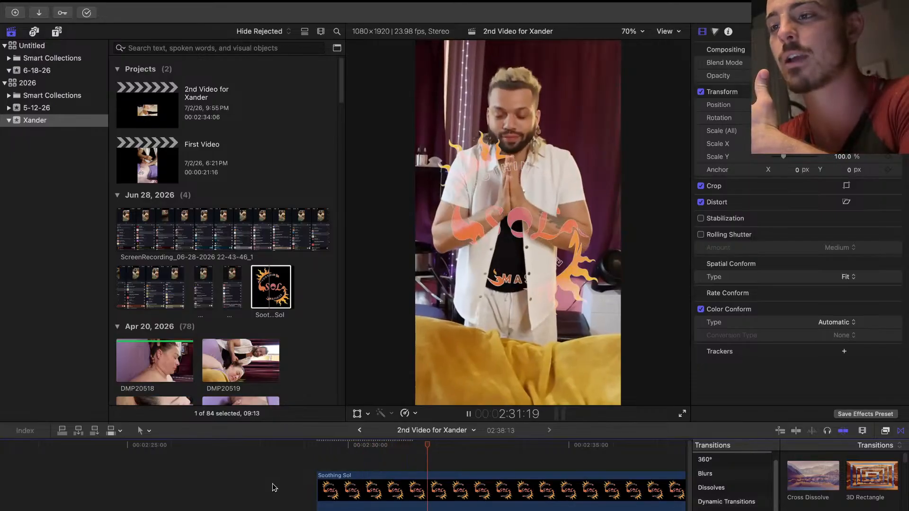
{"action": "key", "text": "space"}
{"action": "key", "text": "space"}
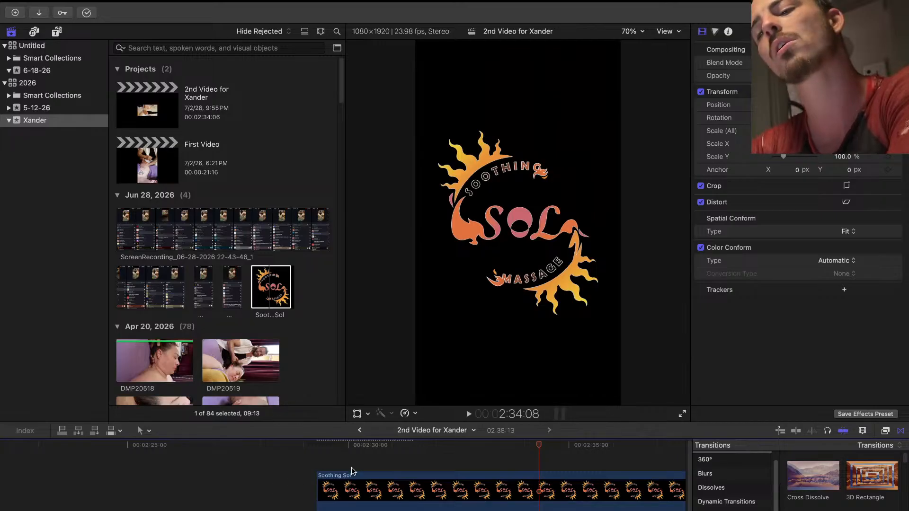
Move the Soothing Sol clip back to the closing clip's start and replay the ending from 2:30:18
{"action": "left_click_drag", "start_coordinate": [405, 489], "coordinate": [509, 488]}
{"action": "left_click", "coordinate": [385, 487]}
{"action": "key", "text": "space"}
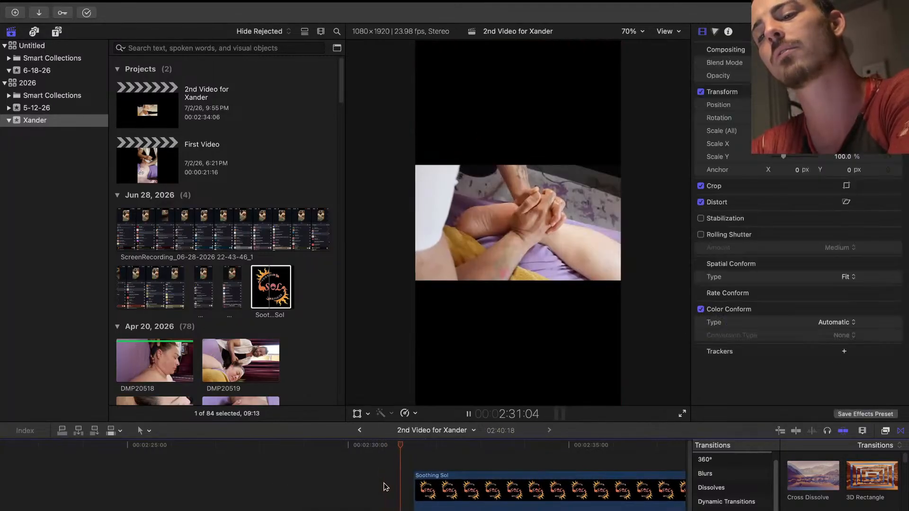
{"action": "key", "text": "space"}
{"action": "left_click", "coordinate": [381, 508]}
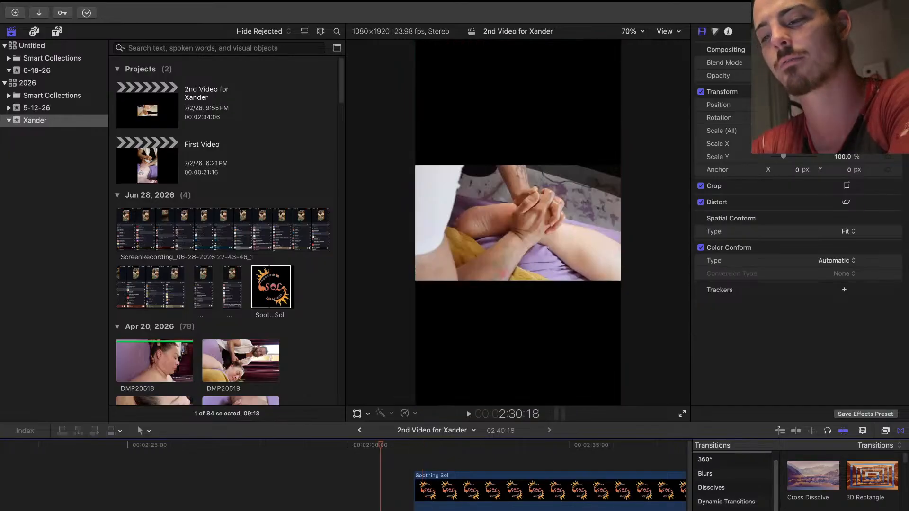
{"action": "key", "text": "space"}
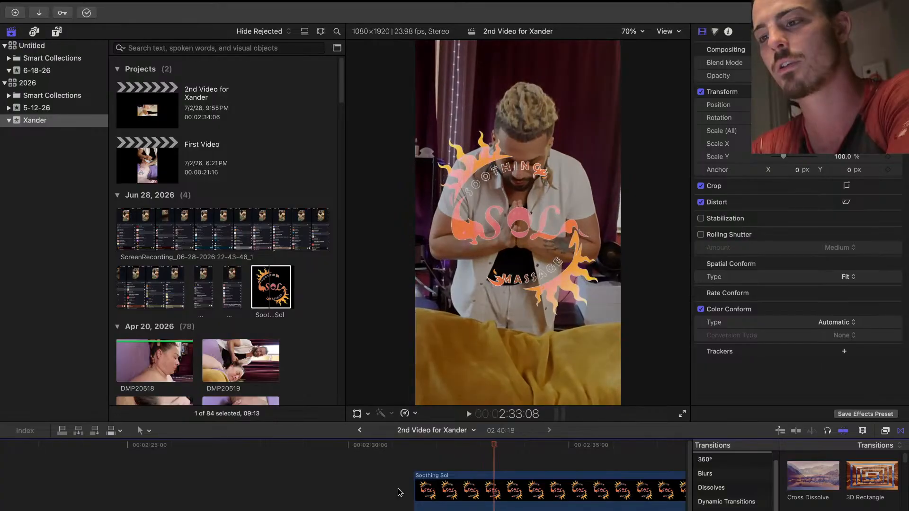
{"action": "left_click", "coordinate": [398, 492]}
{"action": "key", "text": "space"}
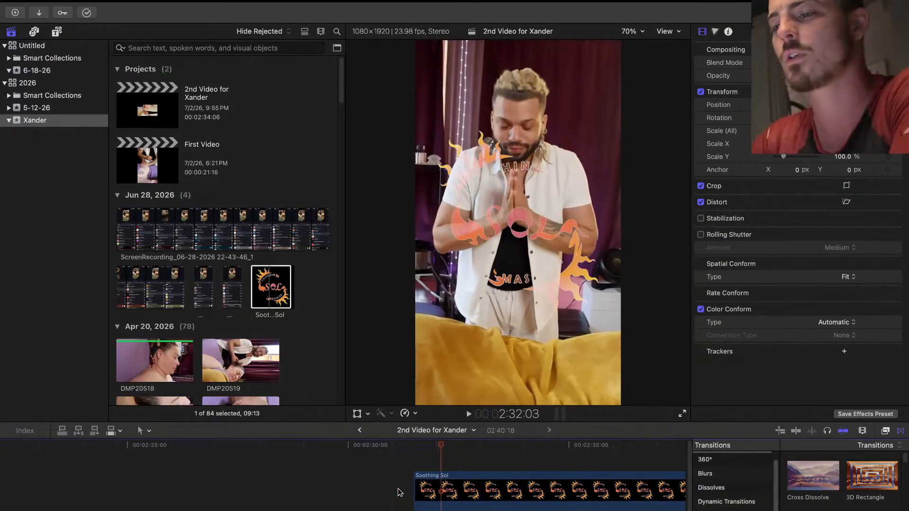
Extend the closing clip's start by about five frames so it begins ahead of the logo, and play it back
{"action": "left_click_drag", "start_coordinate": [416, 510], "coordinate": [405, 510]}
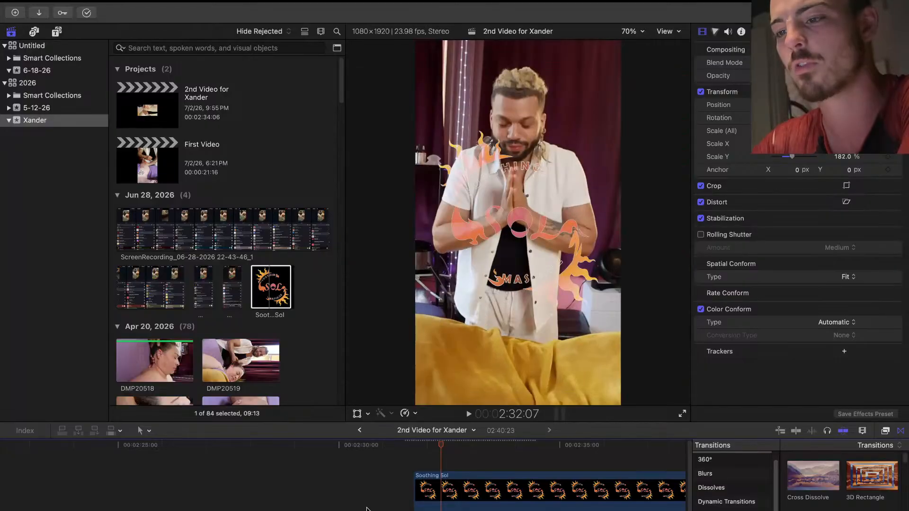
{"action": "left_click", "coordinate": [368, 508]}
{"action": "key", "text": "space"}
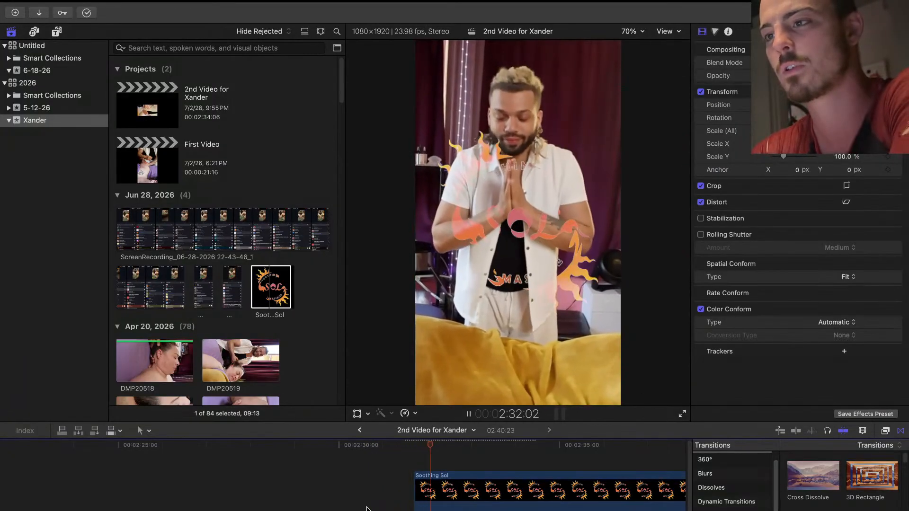
{"action": "key", "text": "space"}
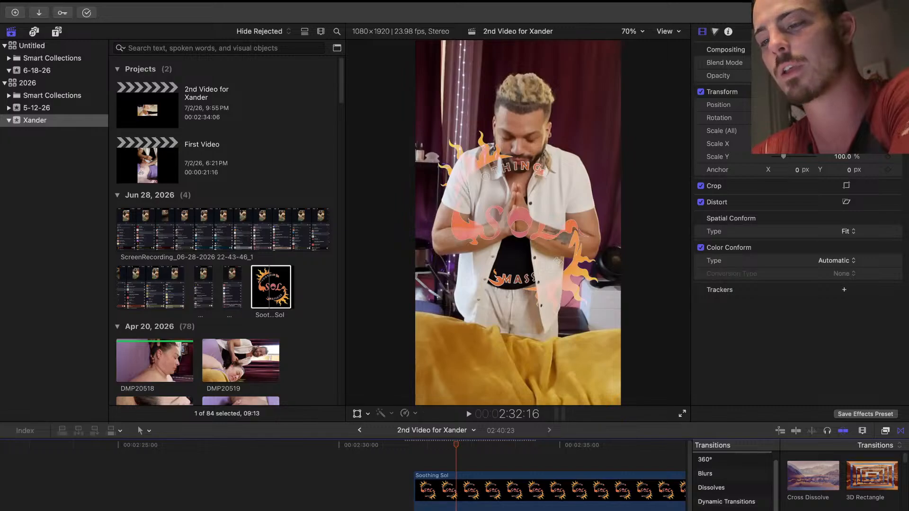
Trim the closing clip's start by about one frame, preview the logo's entrance and return the playhead to 2:30:18
{"action": "left_click_drag", "start_coordinate": [406, 510], "coordinate": [408, 510]}
{"action": "left_click", "coordinate": [371, 499]}
{"action": "key", "text": "space"}
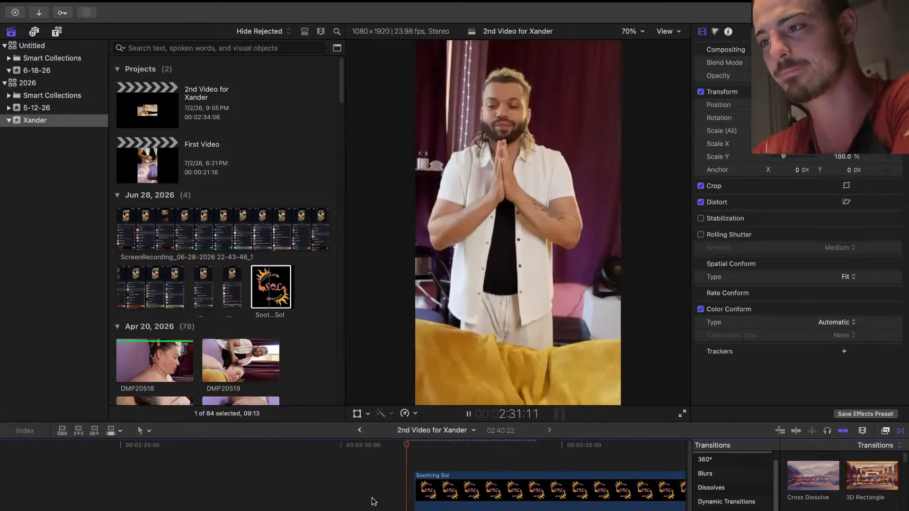
{"action": "key", "text": "space"}
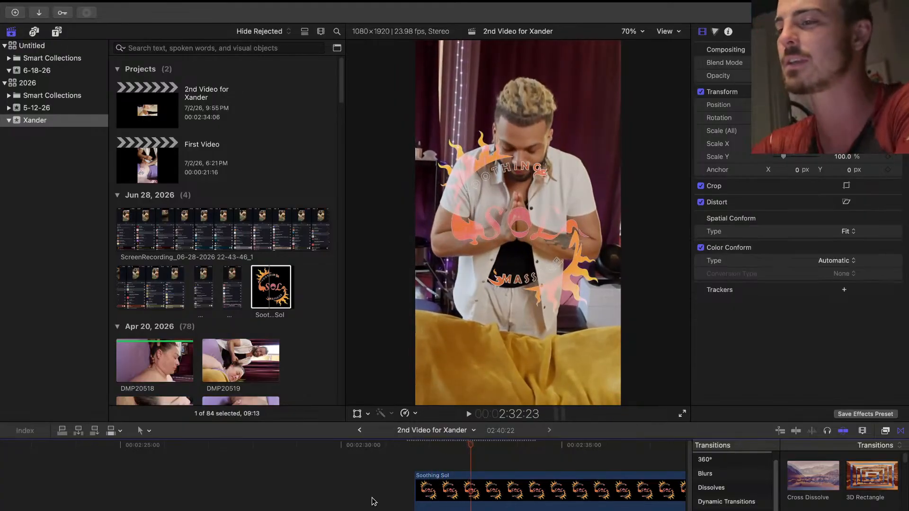
{"action": "left_click", "coordinate": [372, 501]}
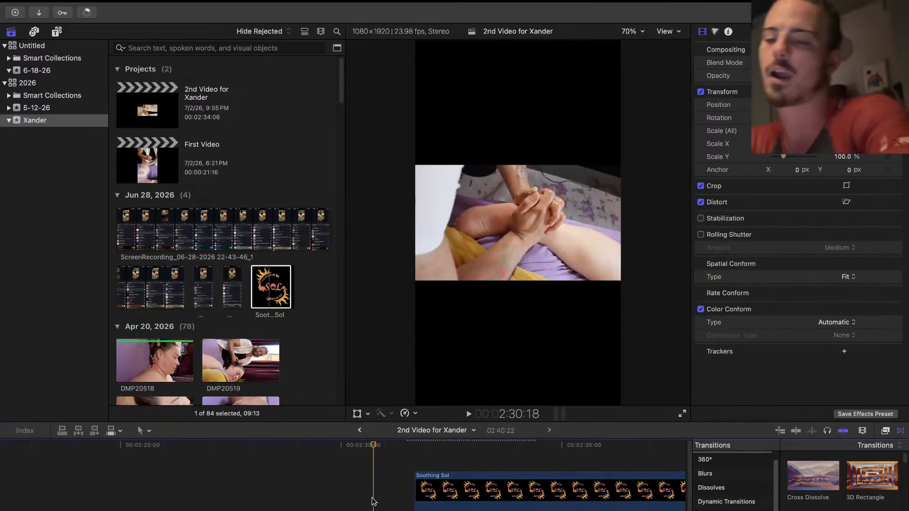
Go back to the timeline's beginning and look through the Apr 20, 2026 source clips
{"action": "scroll", "coordinate": [372, 501], "scroll_direction": "left", "scroll_amount": 10}
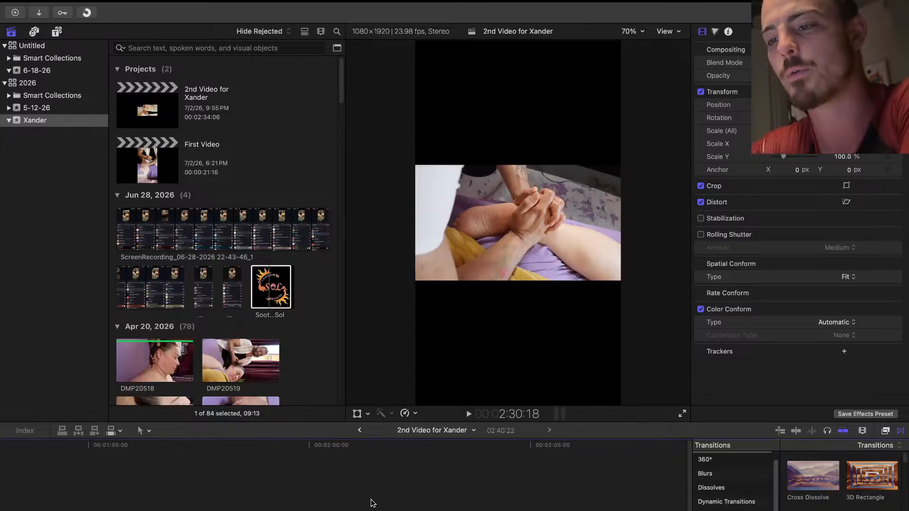
{"action": "scroll", "coordinate": [372, 503], "scroll_direction": "left", "scroll_amount": 15}
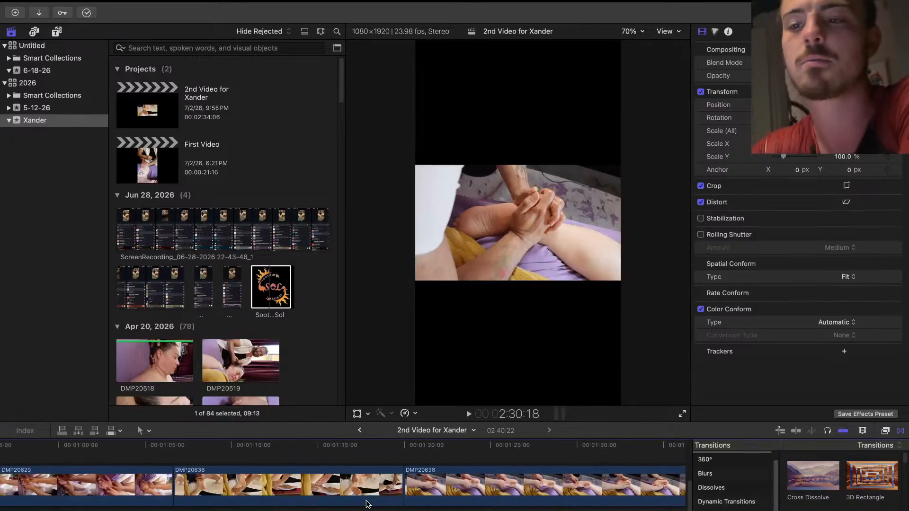
{"action": "scroll", "coordinate": [366, 502], "scroll_direction": "left", "scroll_amount": 15}
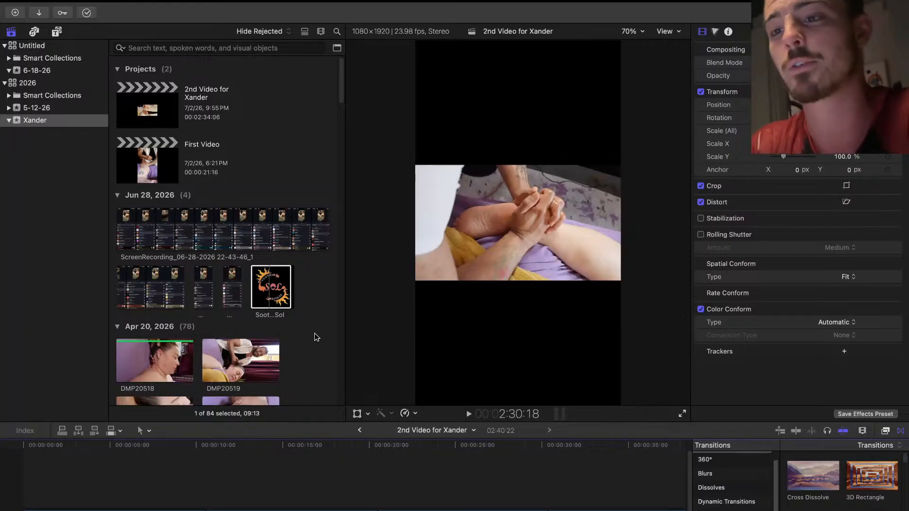
{"action": "scroll", "coordinate": [329, 334], "scroll_direction": "down", "scroll_amount": 5}
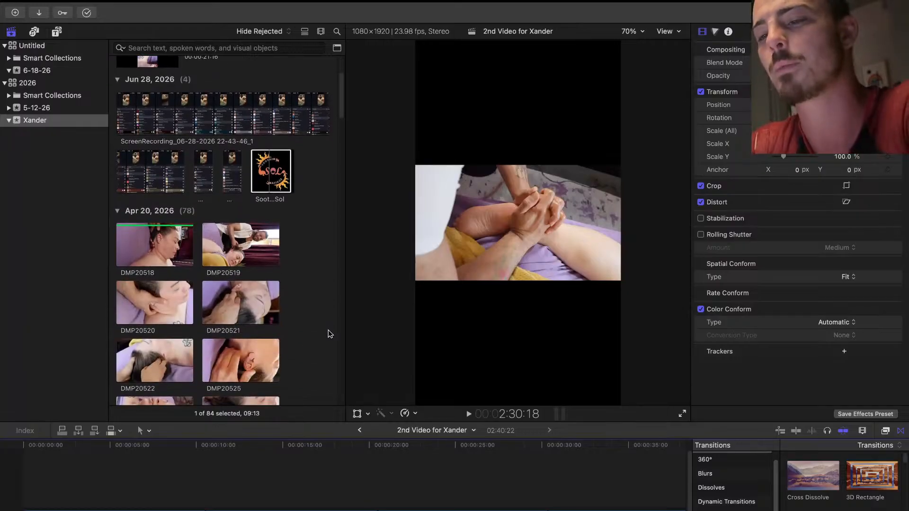
{"action": "scroll", "coordinate": [328, 331], "scroll_direction": "down", "scroll_amount": 6}
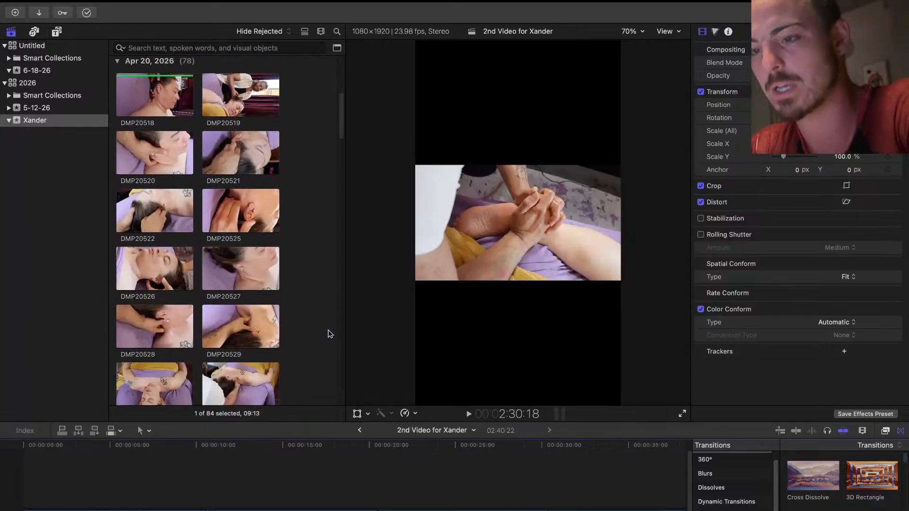
{"action": "scroll", "coordinate": [328, 330], "scroll_direction": "down", "scroll_amount": 4}
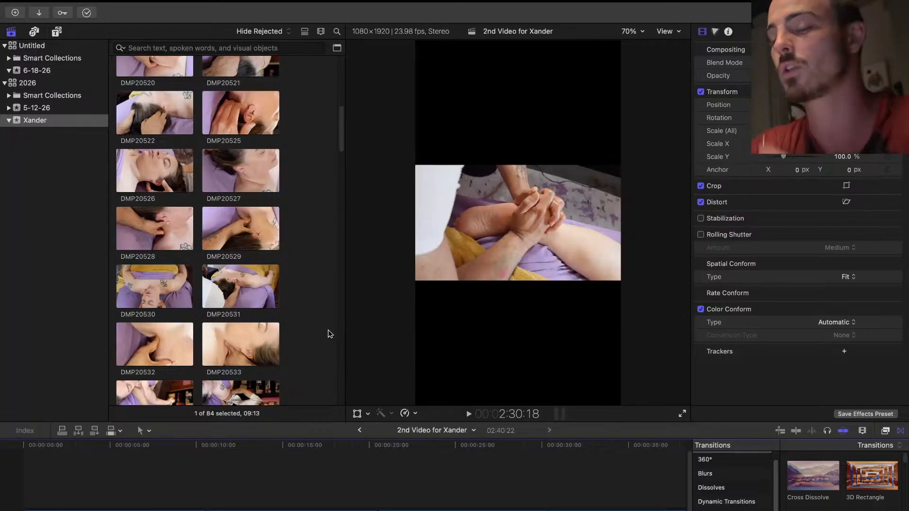
Play the opening clip DMP20624 from the timeline's start and trim its end by about five seconds
{"action": "scroll", "coordinate": [291, 483], "scroll_direction": "down", "scroll_amount": 1}
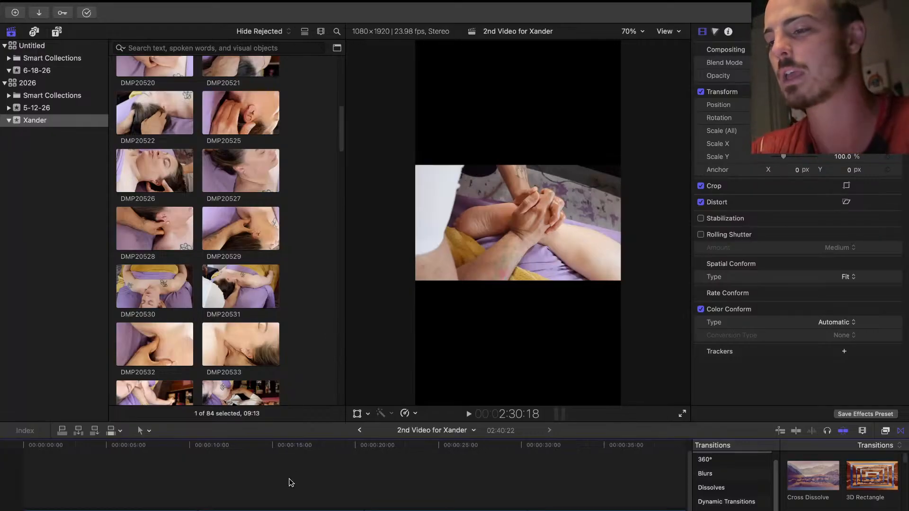
{"action": "scroll", "coordinate": [432, 496], "scroll_direction": "down", "scroll_amount": 3}
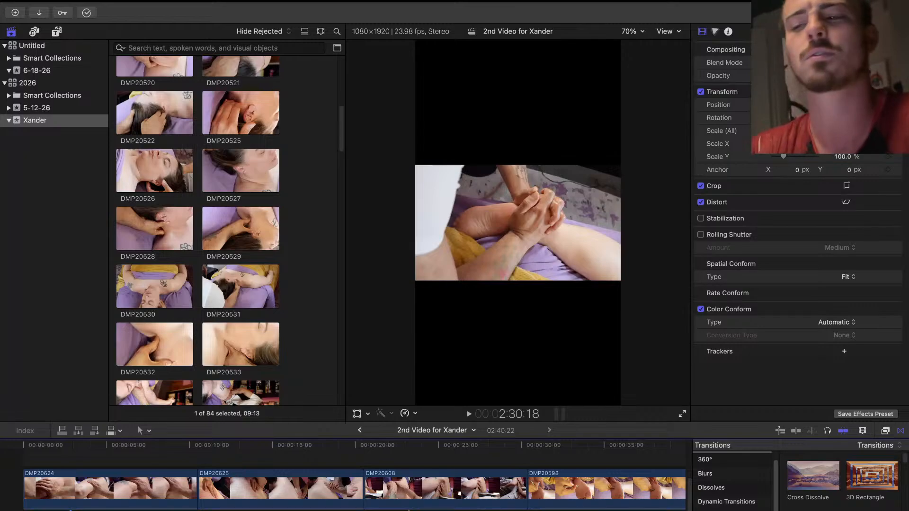
{"action": "left_click", "coordinate": [27, 455]}
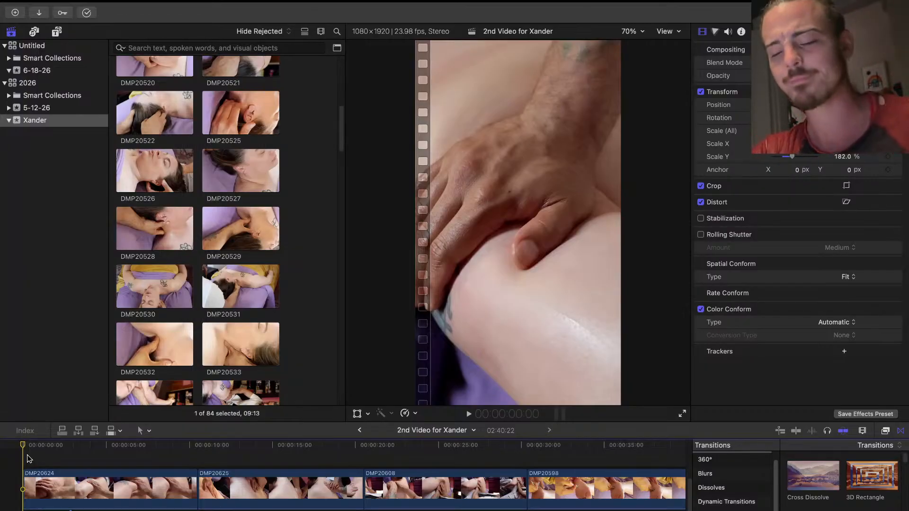
{"action": "key", "text": "space"}
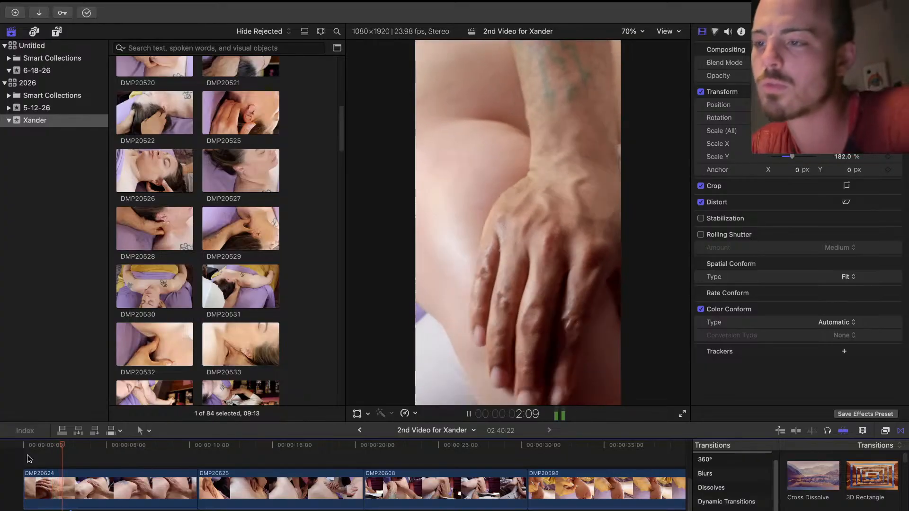
{"action": "key", "text": "space"}
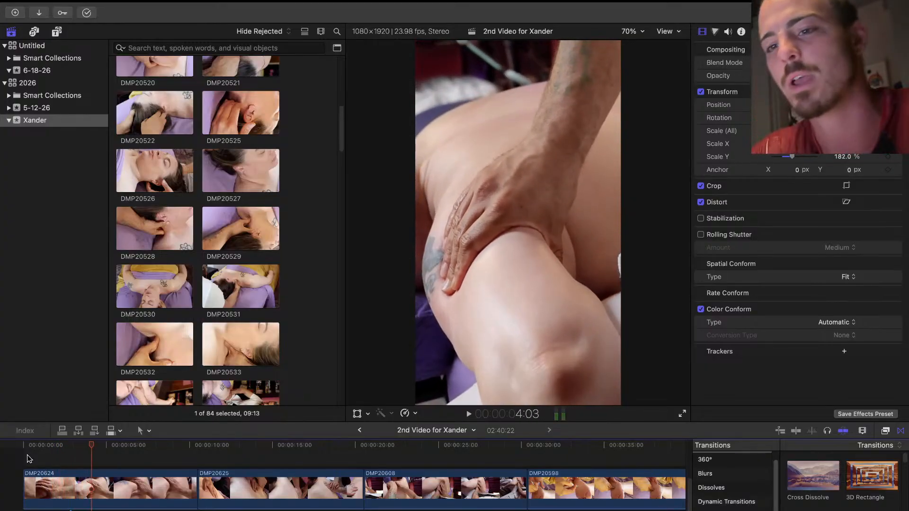
{"action": "left_click", "coordinate": [181, 480]}
{"action": "left_click_drag", "start_coordinate": [194, 480], "coordinate": [115, 481]}
Replay the opening and shorten DMP20624 further, so that it runs about three seconds
{"action": "left_click", "coordinate": [30, 459]}
{"action": "key", "text": "Home"}
{"action": "key", "text": "space"}
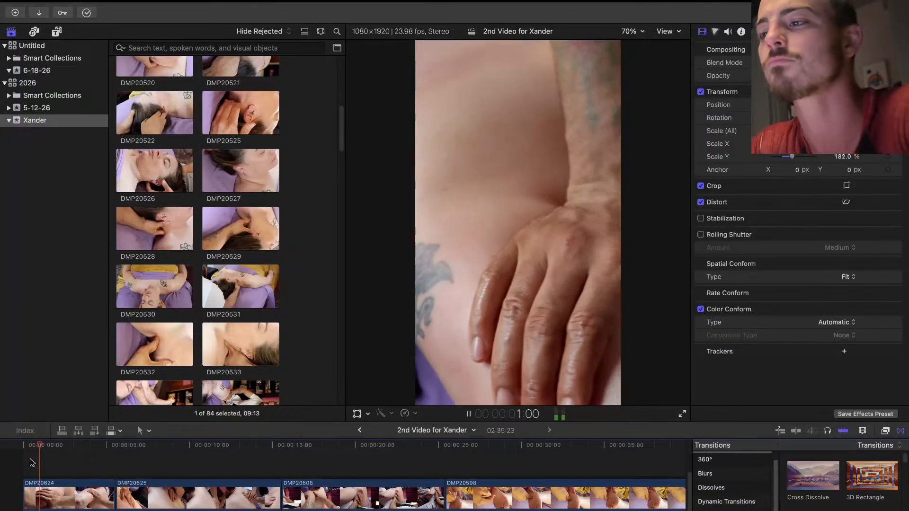
{"action": "key", "text": "space"}
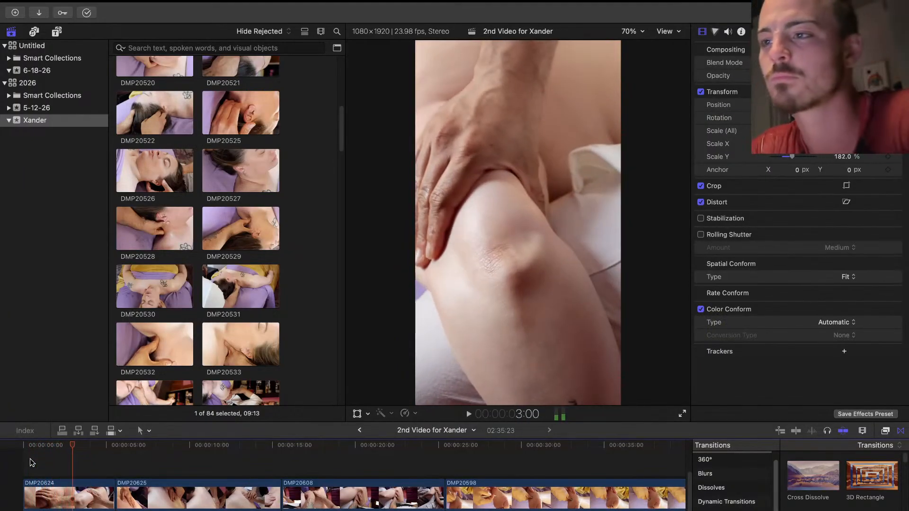
{"action": "left_click_drag", "start_coordinate": [109, 490], "coordinate": [71, 490]}
{"action": "key", "text": "Home"}
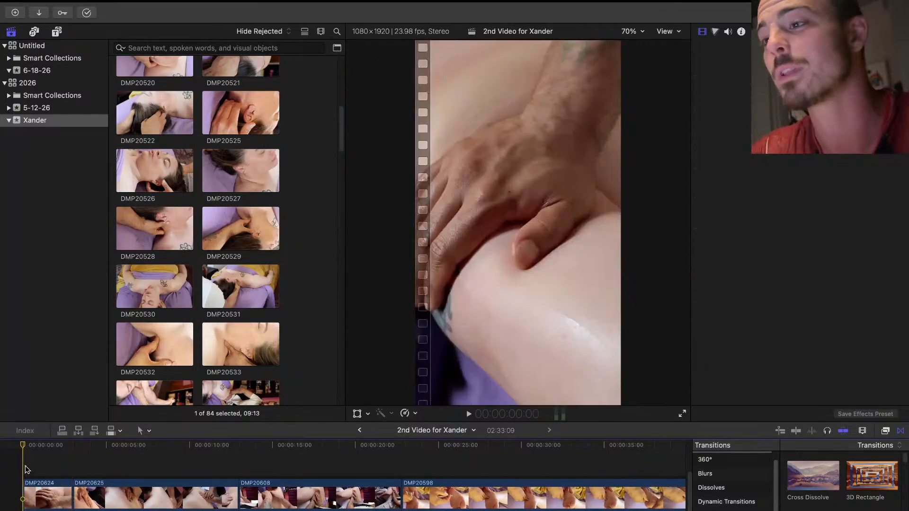
Play back the shortened opening clip and continue through DMP20625 to examine its hand movements
{"action": "key", "text": "space"}
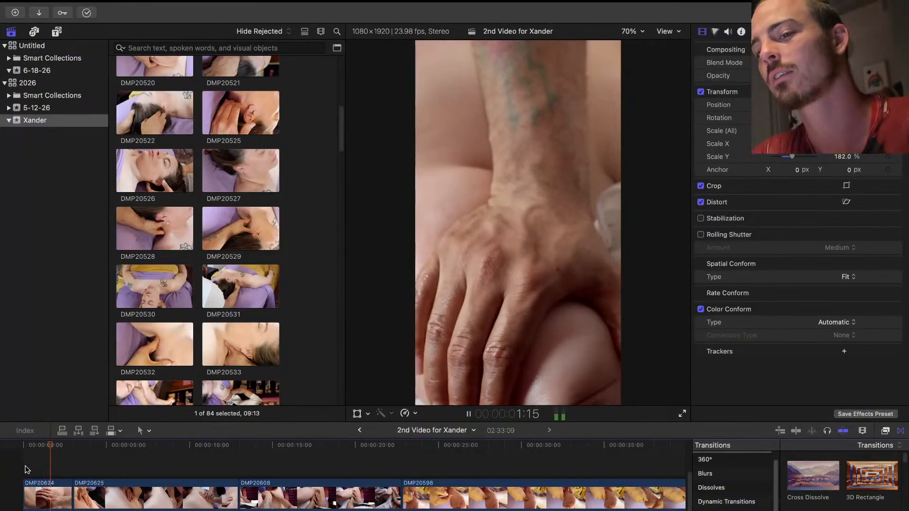
{"action": "key", "text": "space"}
{"action": "key", "text": "space"}
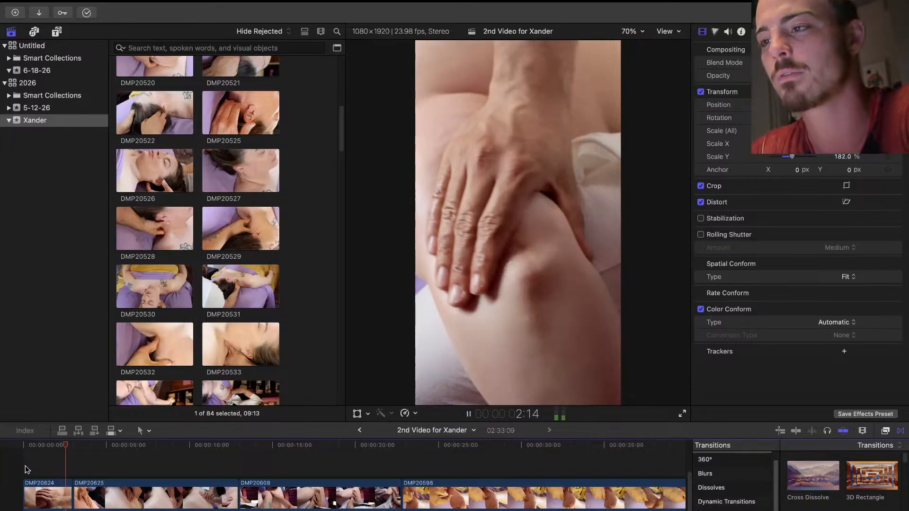
{"action": "key", "text": "space"}
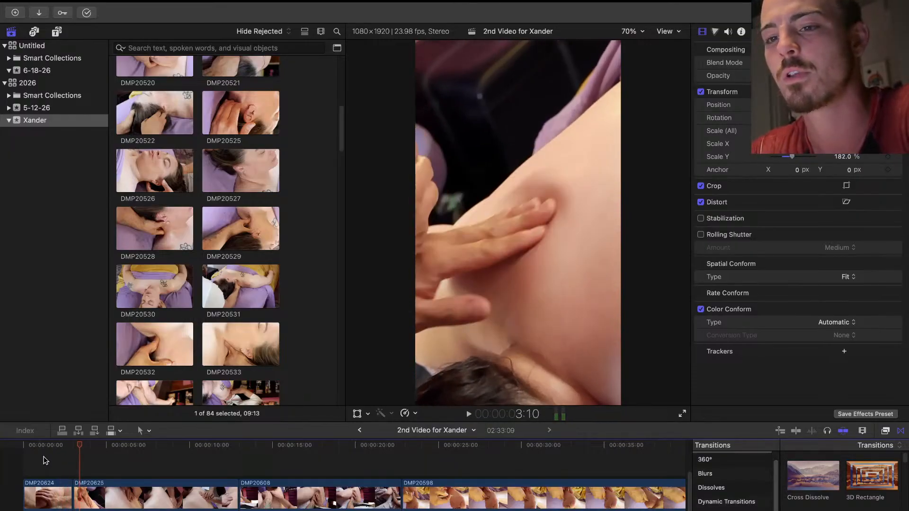
{"action": "key", "text": "super+equal"}
{"action": "left_click", "coordinate": [51, 463]}
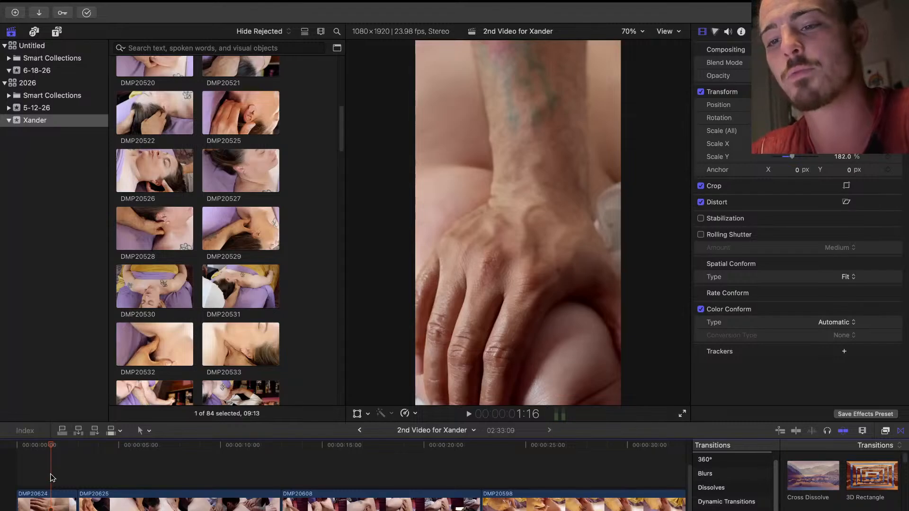
{"action": "key", "text": "space"}
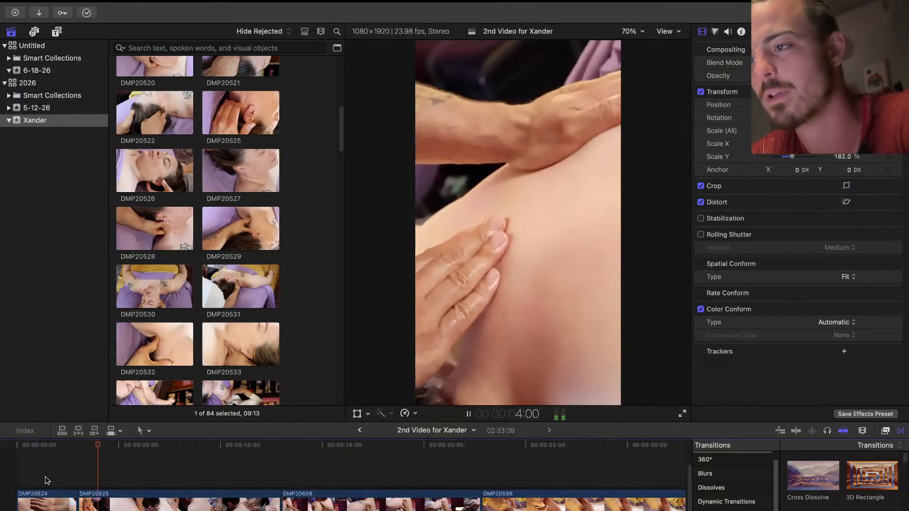
{"action": "key", "text": "space"}
{"action": "key", "text": "space"}
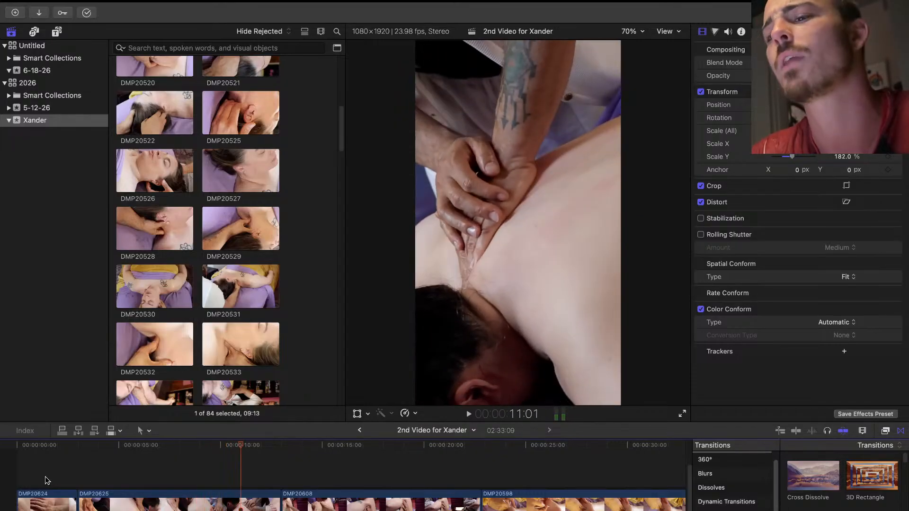
Replay the middle of DMP20625 and split the clip at 9:11
{"action": "left_click", "coordinate": [178, 479]}
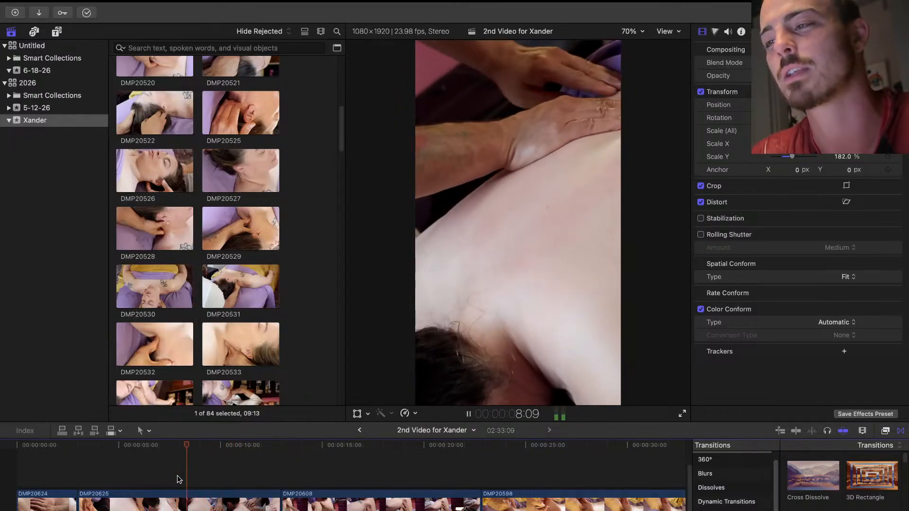
{"action": "key", "text": "space"}
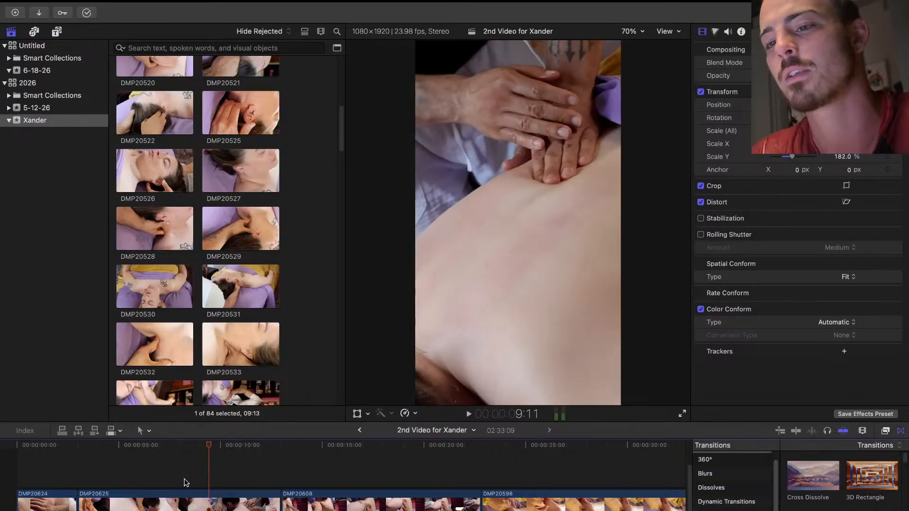
{"action": "left_click", "coordinate": [209, 507]}
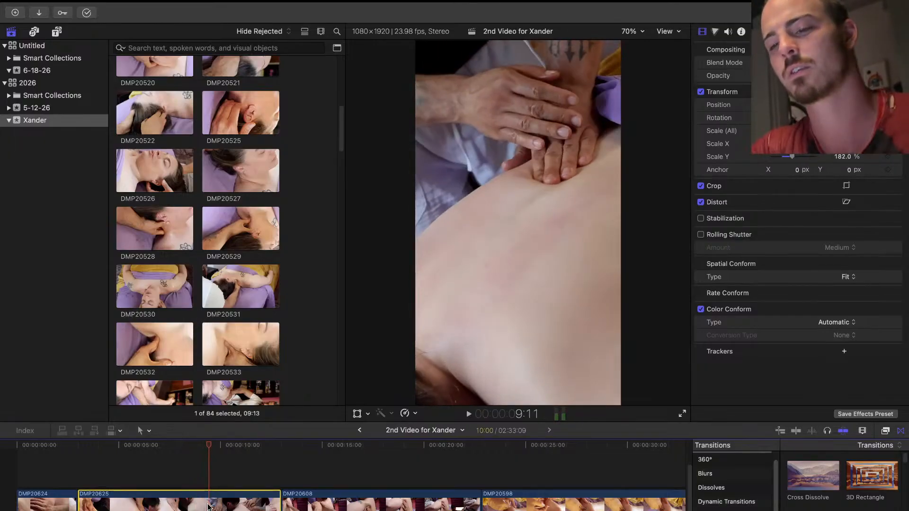
{"action": "key", "text": "super+b"}
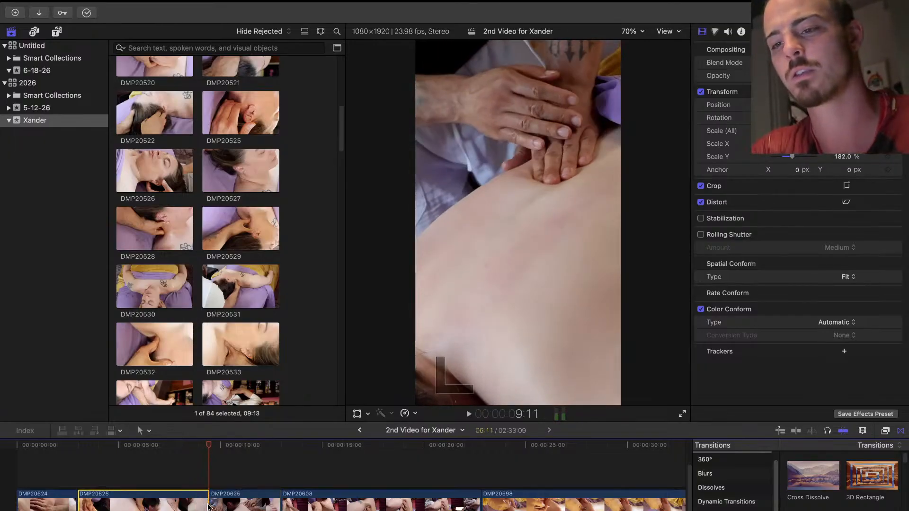
Preview the split, move the second part of DMP20625 ahead of its first part, and play the new order
{"action": "left_click", "coordinate": [203, 471]}
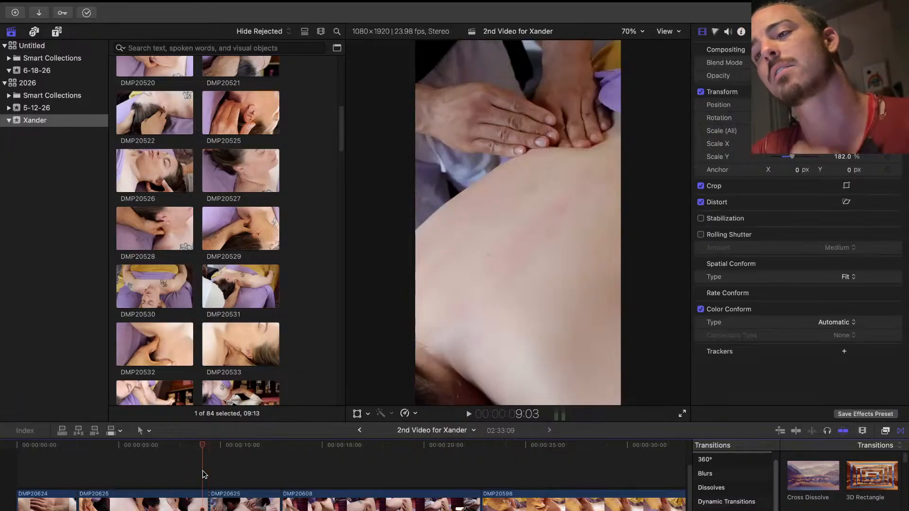
{"action": "key", "text": "space"}
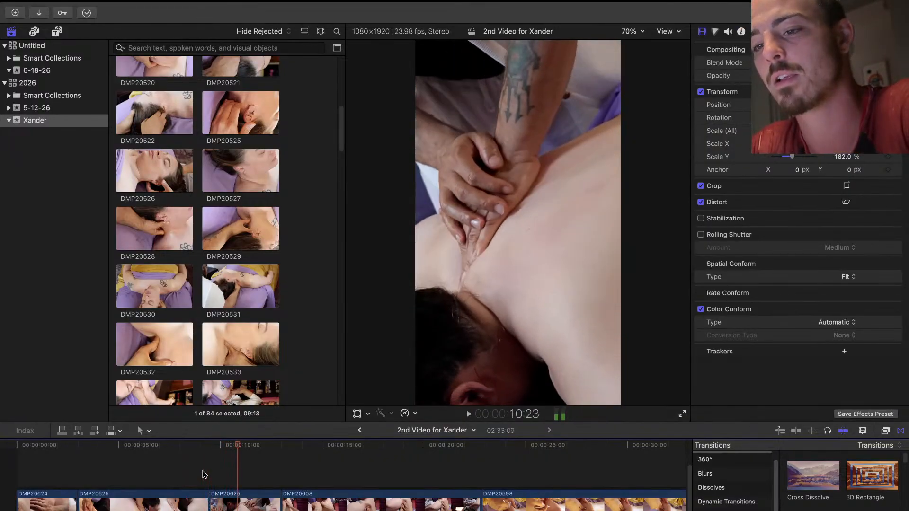
{"action": "left_click_drag", "start_coordinate": [235, 503], "coordinate": [111, 510]}
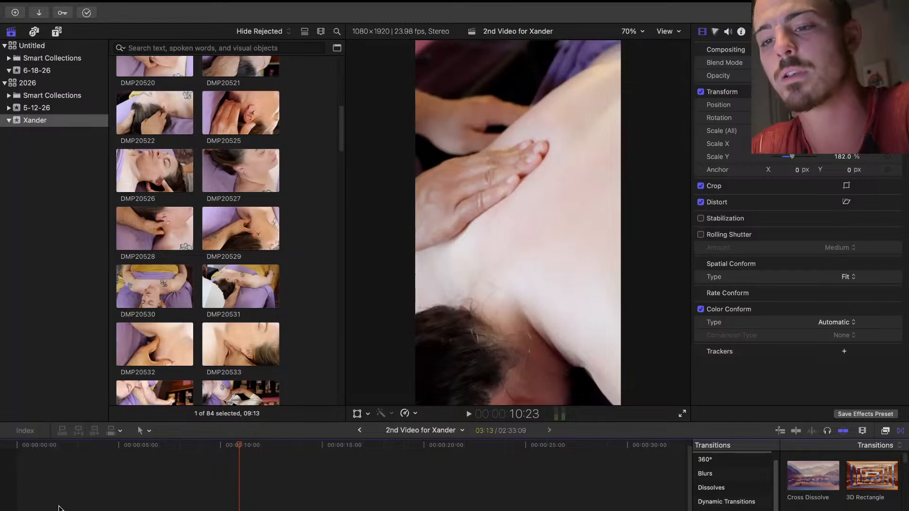
{"action": "key", "text": "space"}
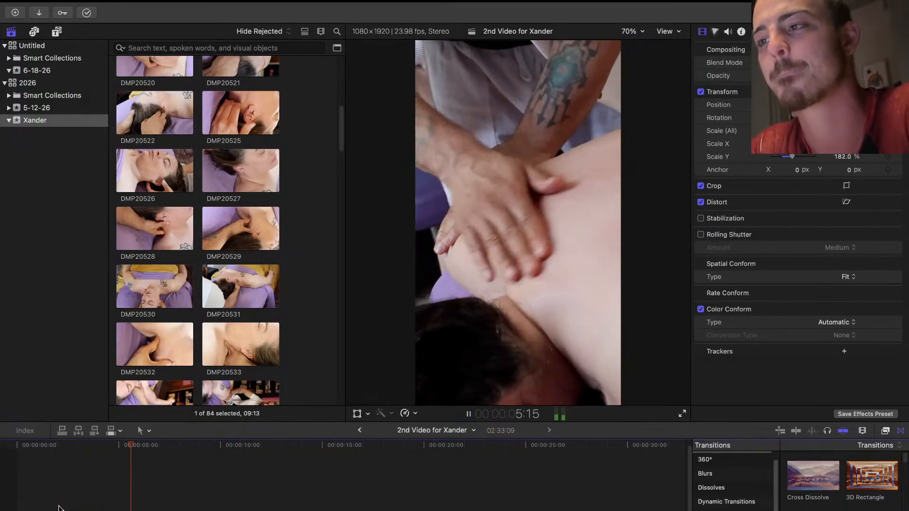
{"action": "key", "text": "space"}
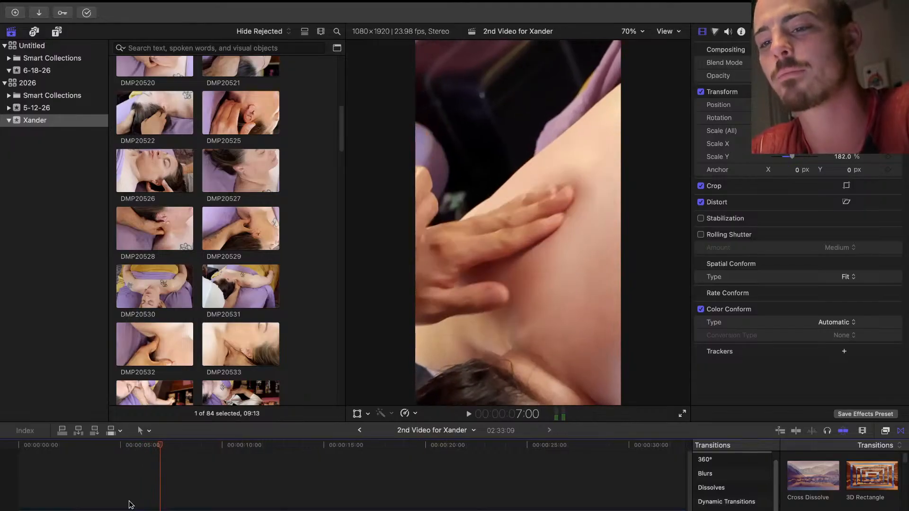
{"action": "scroll", "coordinate": [132, 505], "scroll_direction": "down", "scroll_amount": 2}
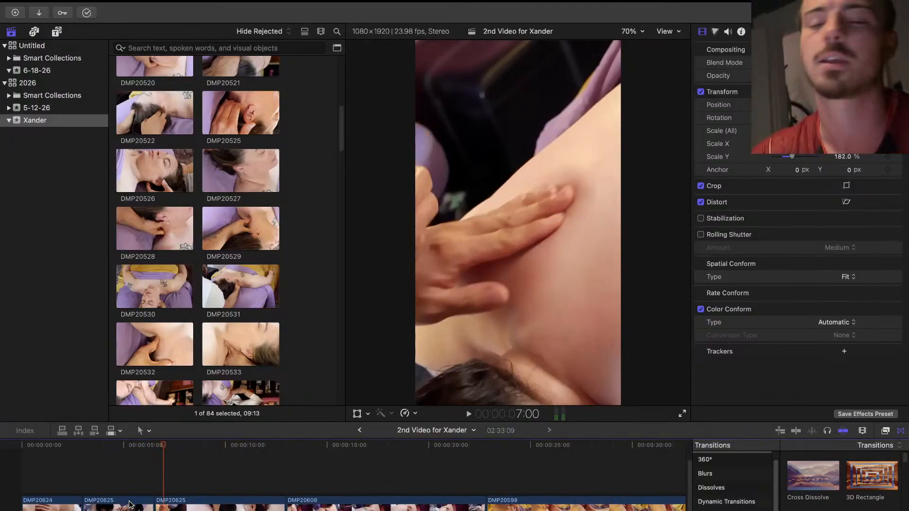
{"action": "left_click", "coordinate": [54, 481]}
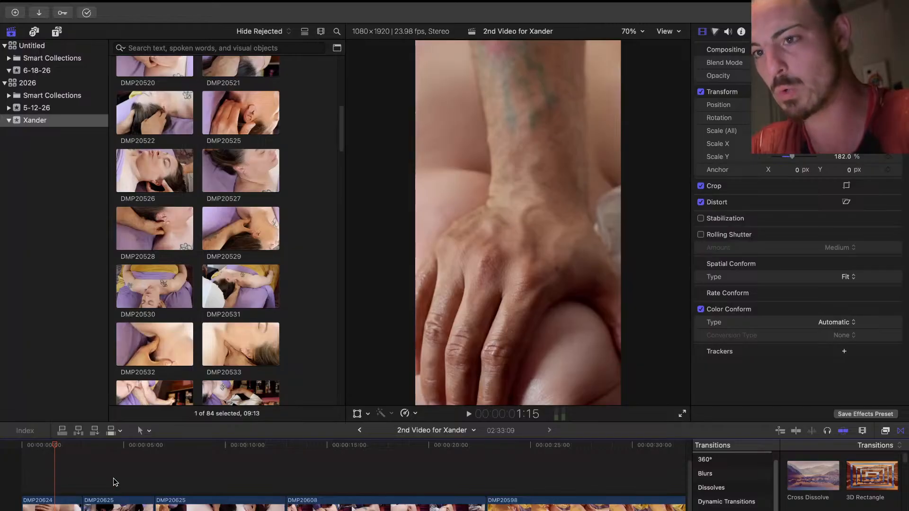
Switch to OBS Studio to check the running stream, and return to the Final Cut Pro project
{"action": "key", "text": "ctrl+Up"}
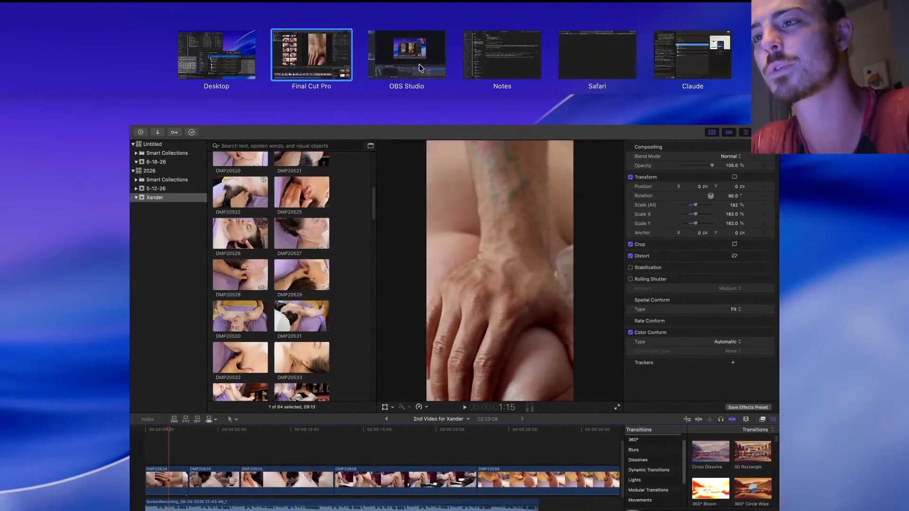
{"action": "left_click", "coordinate": [420, 68]}
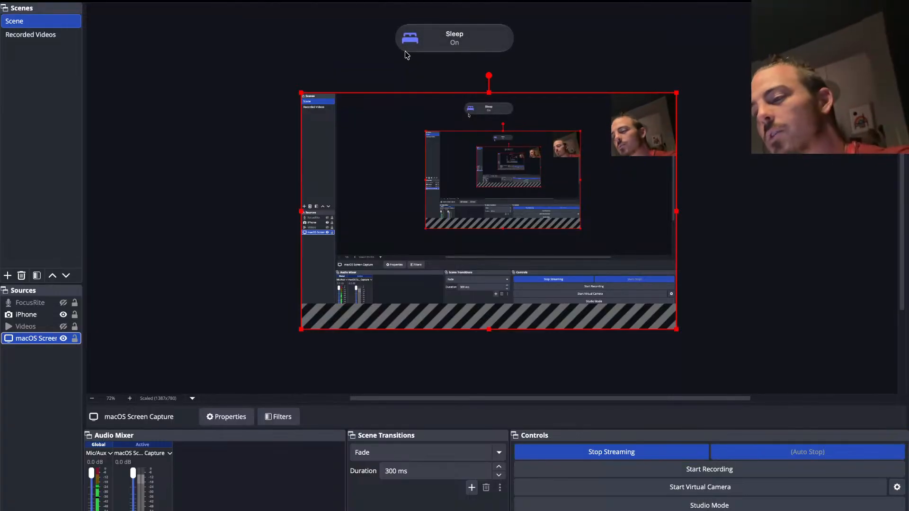
{"action": "mouse_move", "coordinate": [405, 53]}
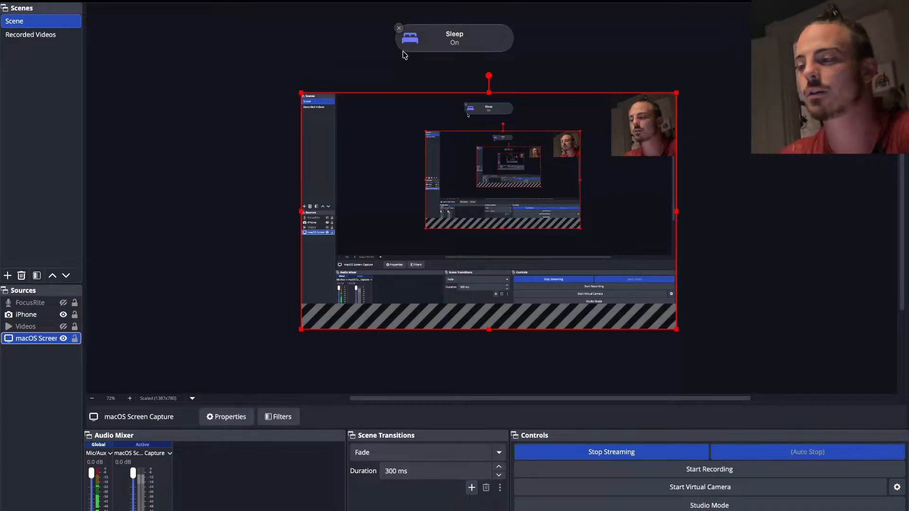
{"action": "key", "text": "ctrl+Up"}
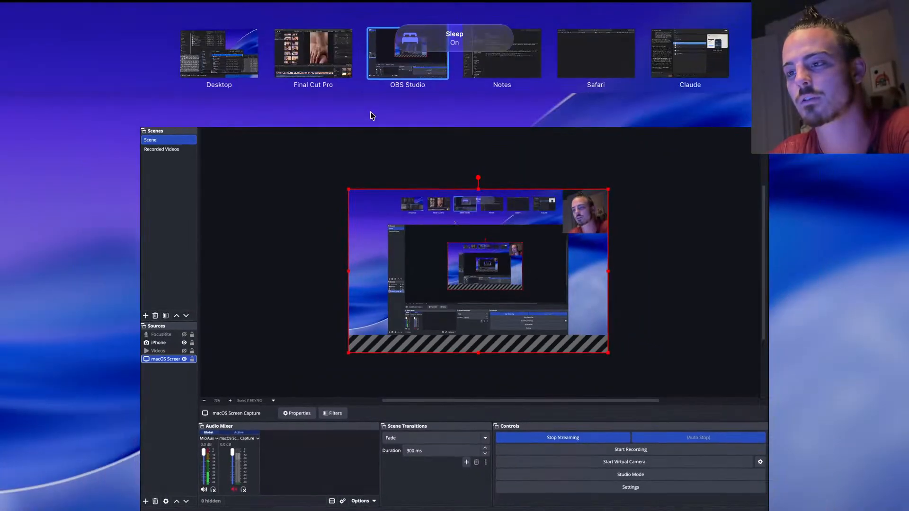
{"action": "left_click", "coordinate": [312, 55]}
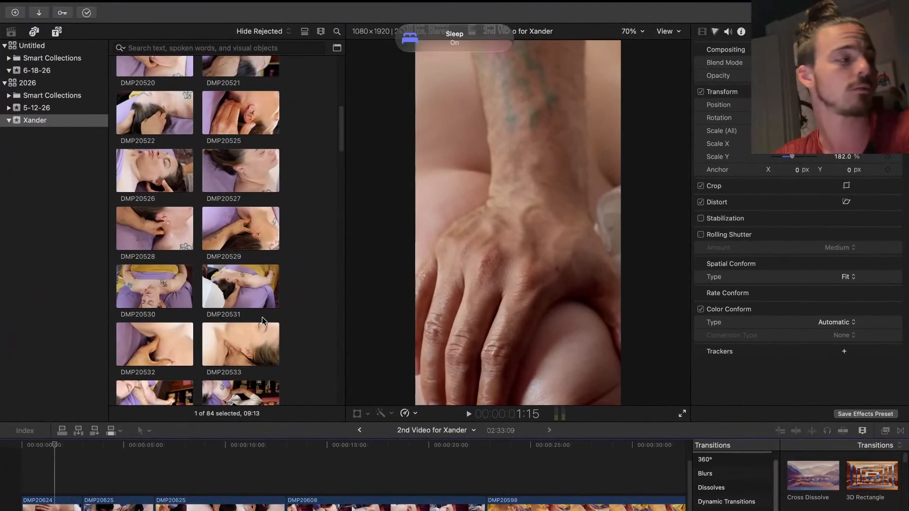
Play the opening, trim the end of the first DMP20625 segment by about 13 frames, and preview the cut
{"action": "left_click", "coordinate": [31, 475]}
{"action": "key", "text": "space"}
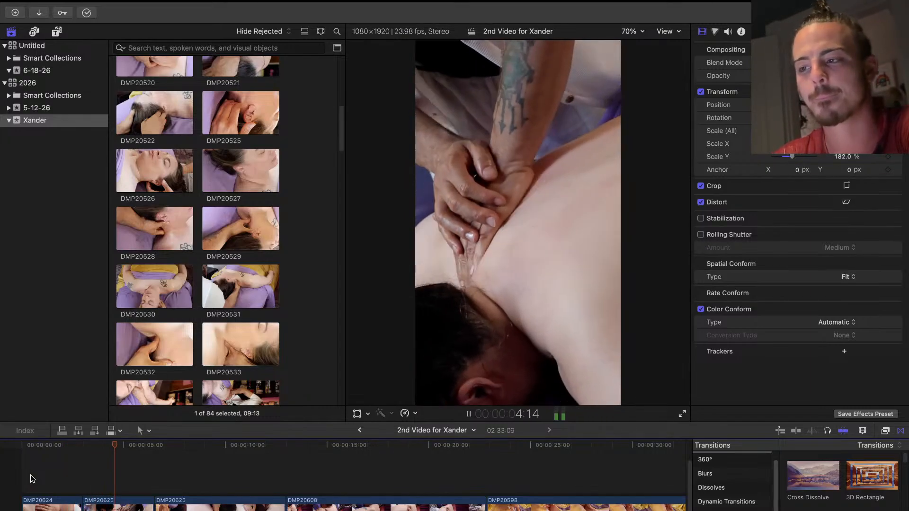
{"action": "key", "text": "space"}
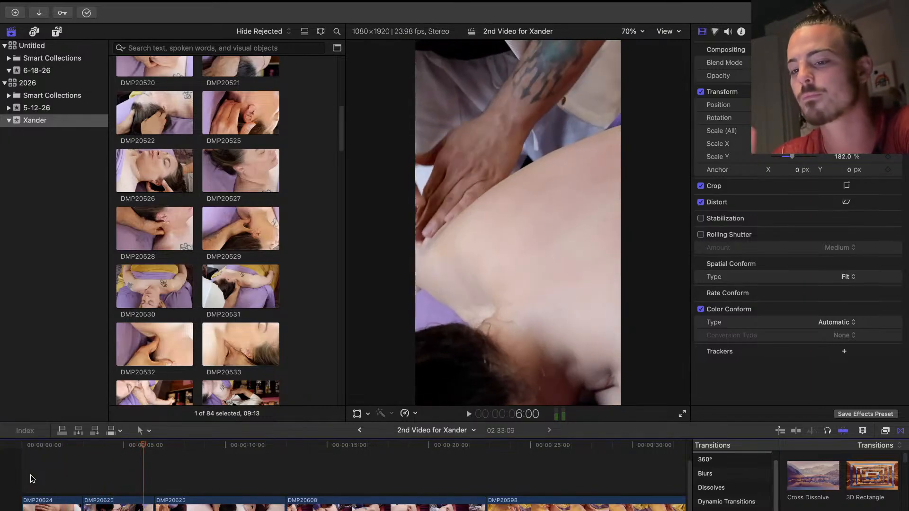
{"action": "left_click_drag", "start_coordinate": [156, 507], "coordinate": [128, 492]}
{"action": "key", "text": "space"}
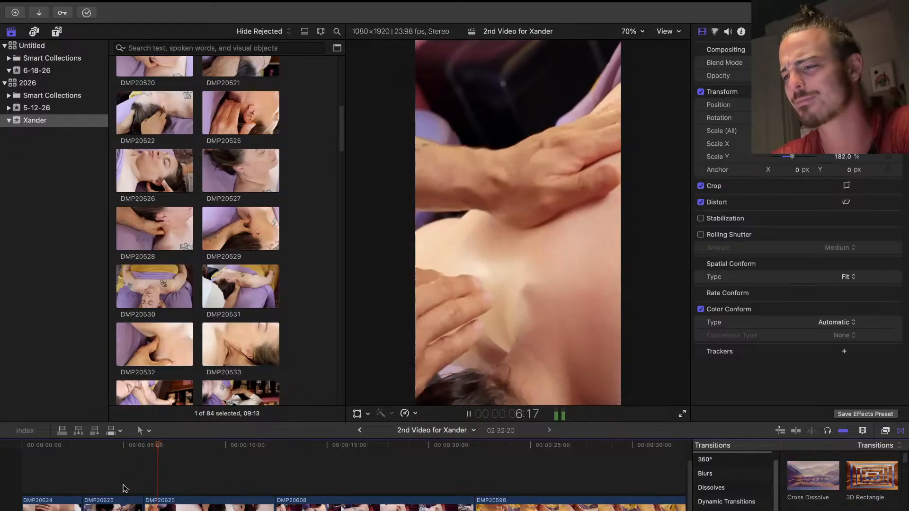
{"action": "key", "text": "space"}
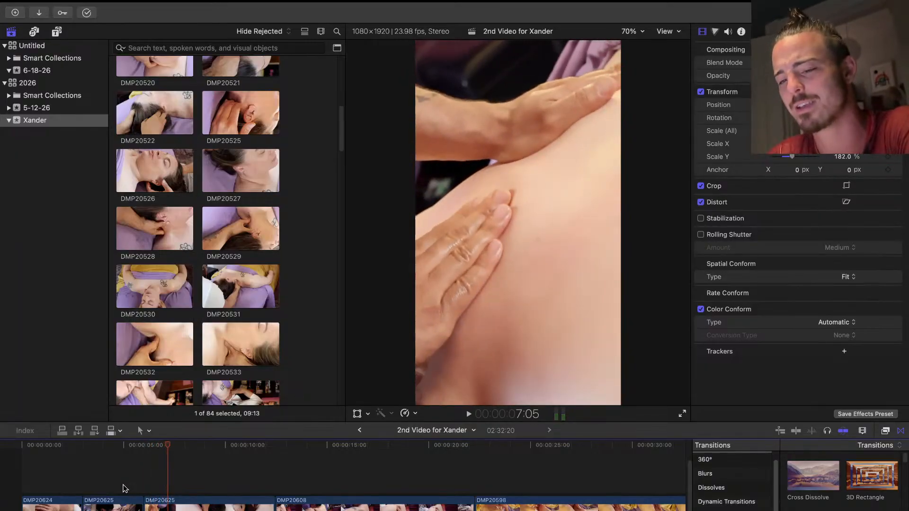
{"action": "left_click", "coordinate": [124, 489]}
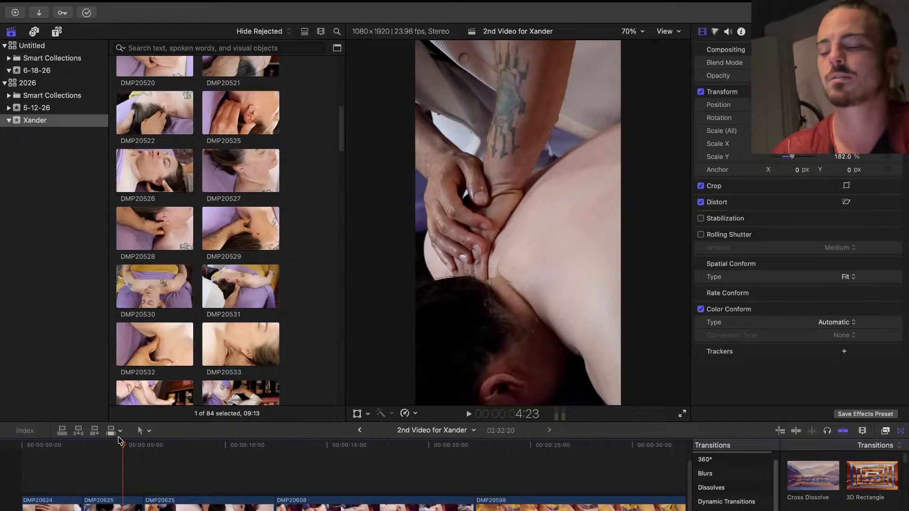
Play the opening from about 1:14, review both DMP20625 segments, and delete the second one from the timeline
{"action": "left_click", "coordinate": [56, 469]}
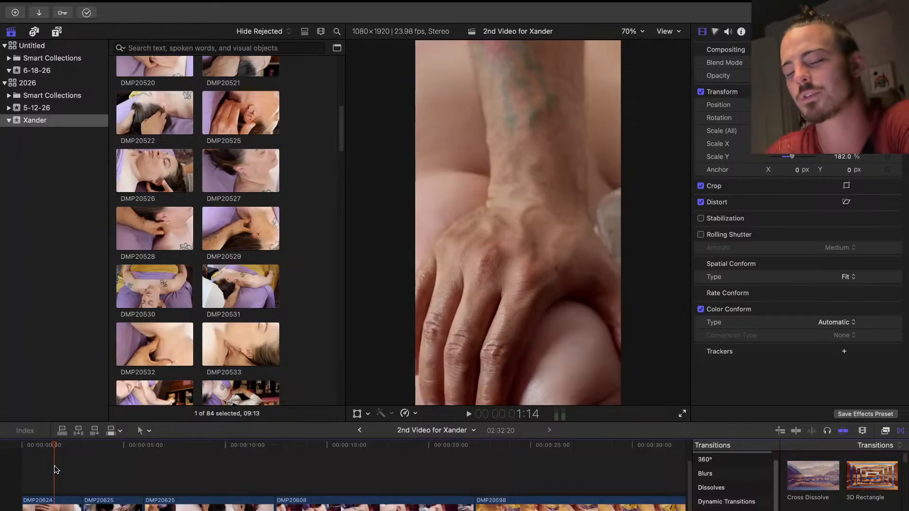
{"action": "key", "text": "space"}
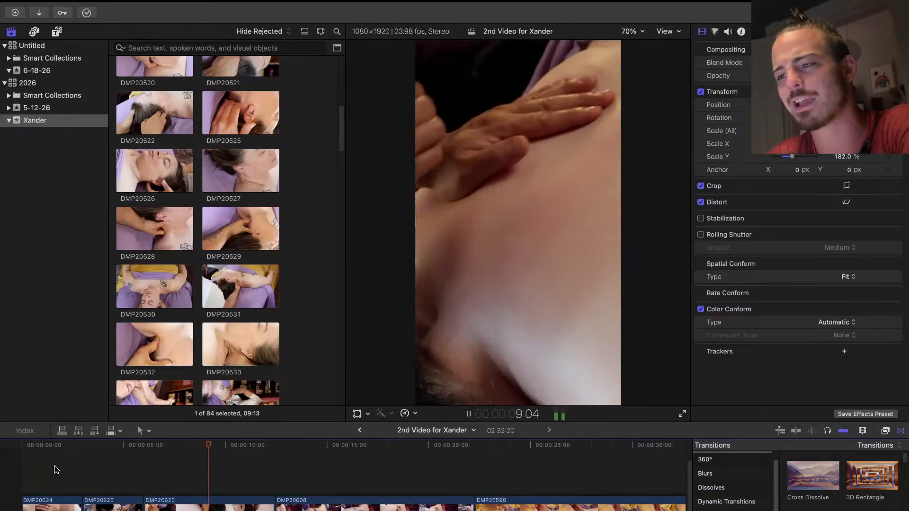
{"action": "key", "text": "space"}
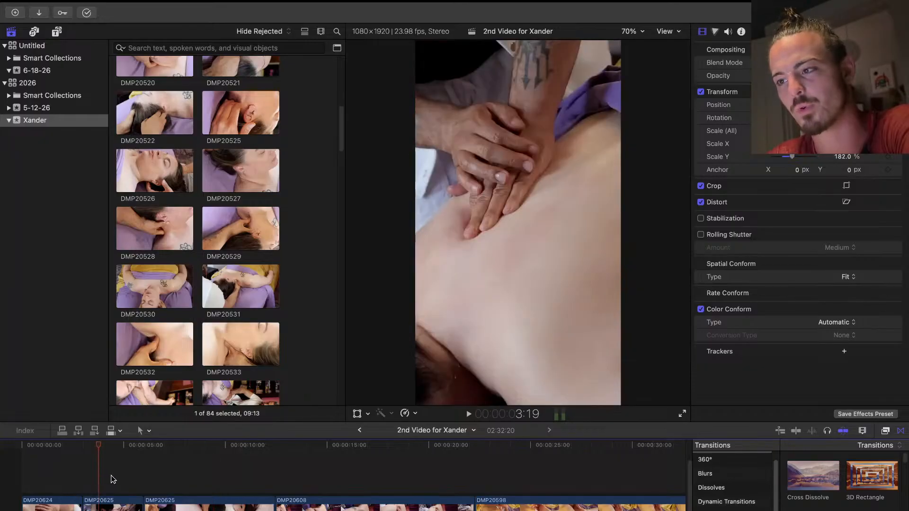
{"action": "left_click", "coordinate": [110, 476]}
{"action": "left_click", "coordinate": [136, 483]}
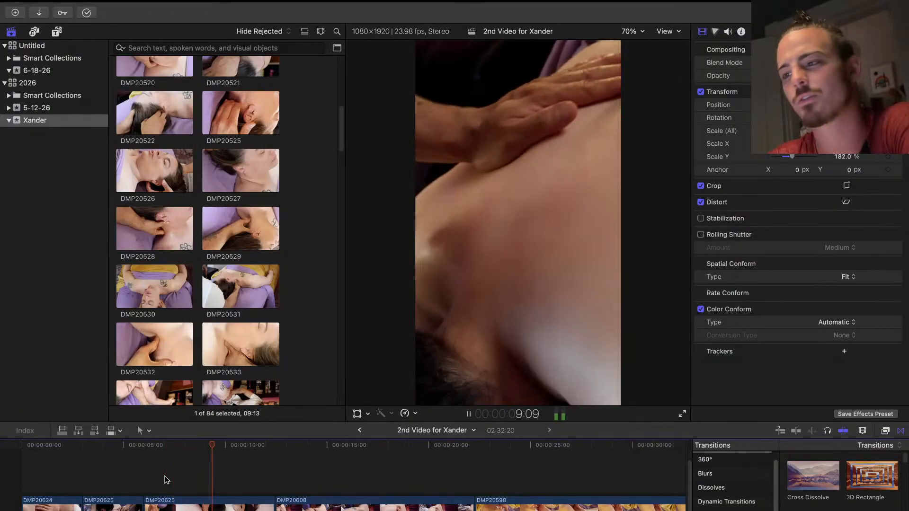
{"action": "scroll", "coordinate": [200, 475], "scroll_direction": "right", "scroll_amount": 1}
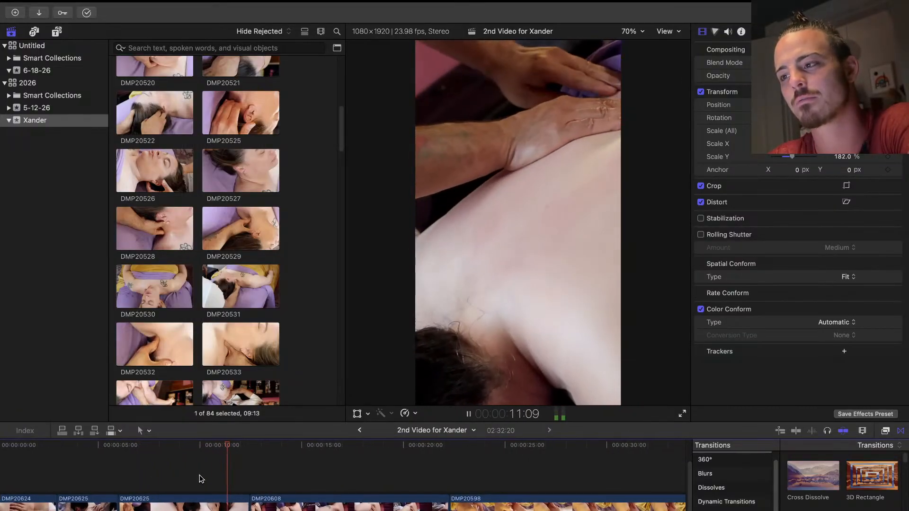
{"action": "left_click", "coordinate": [199, 476]}
{"action": "left_click", "coordinate": [189, 506]}
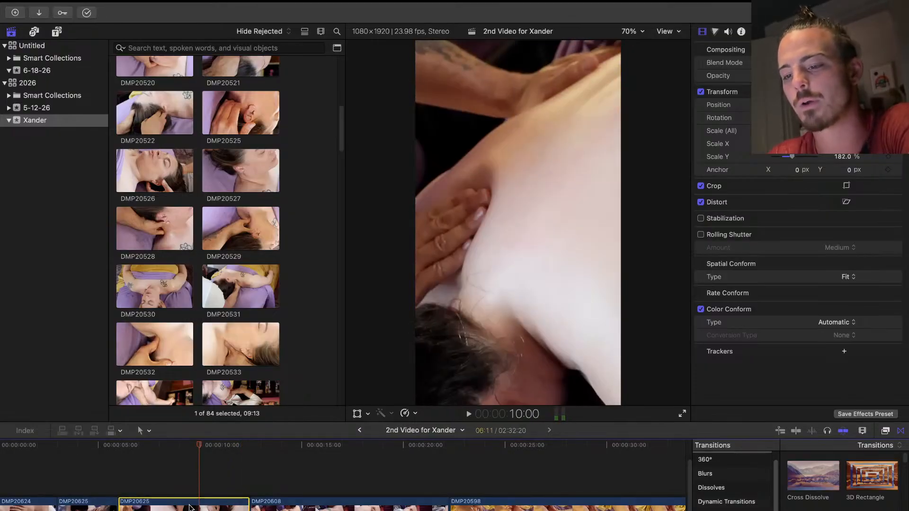
{"action": "key", "text": "Delete"}
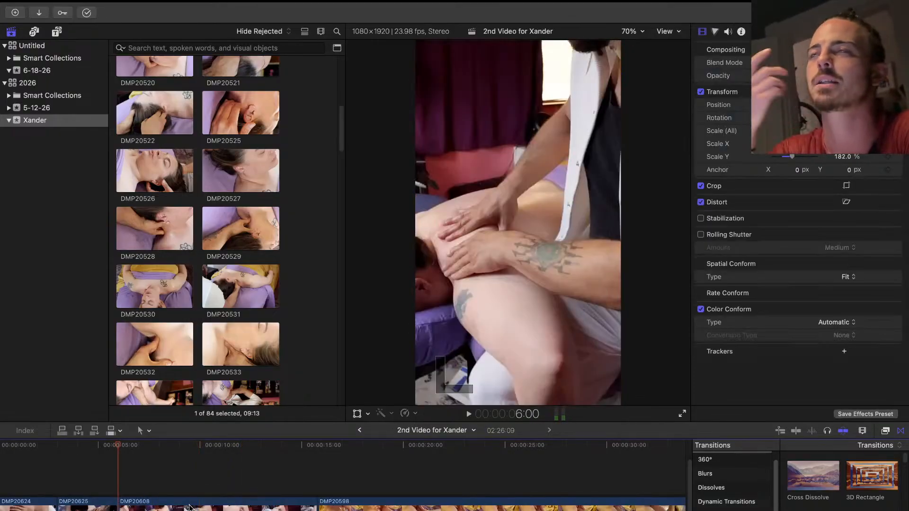
Play through DMP20608 and replay its last few seconds to examine where the camera move starts
{"action": "key", "text": "space"}
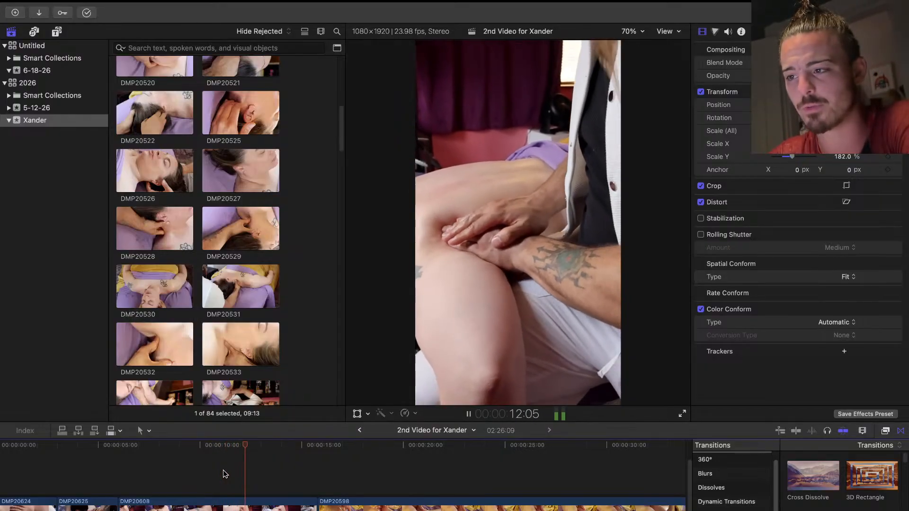
{"action": "key", "text": "space"}
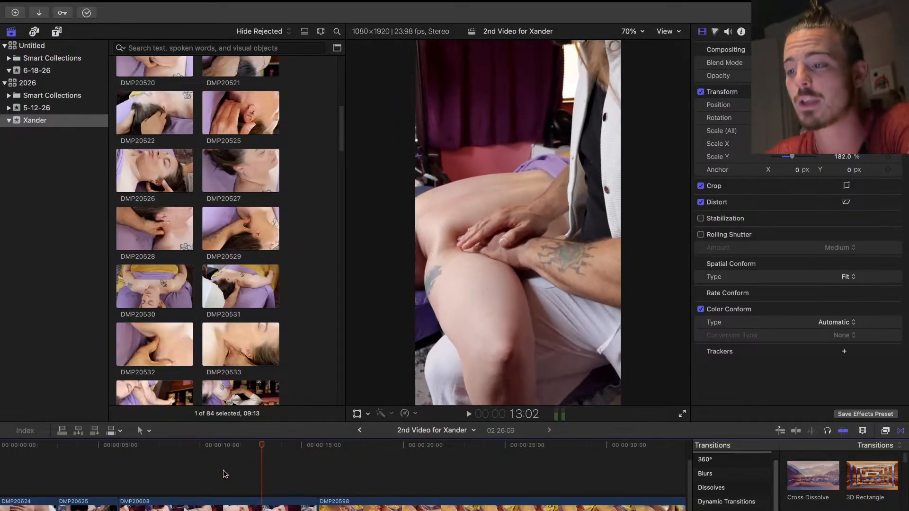
{"action": "key", "text": "space"}
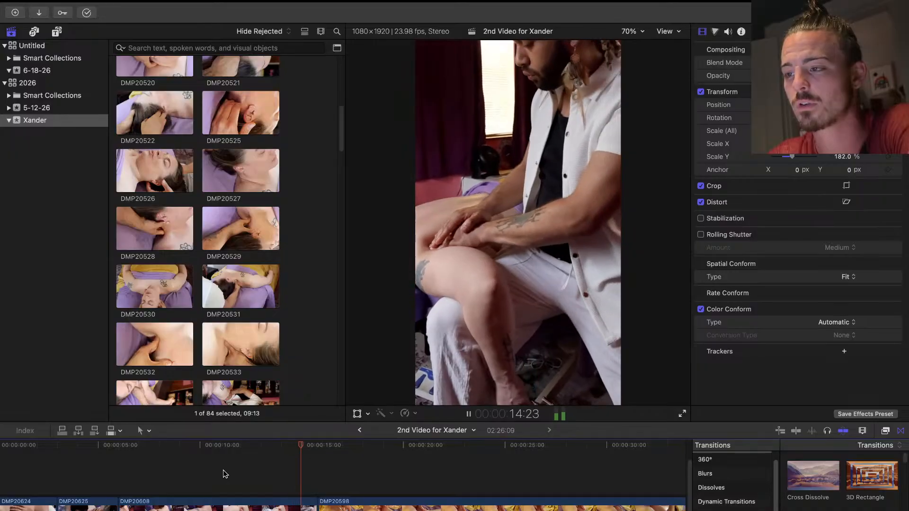
{"action": "left_click", "coordinate": [259, 476]}
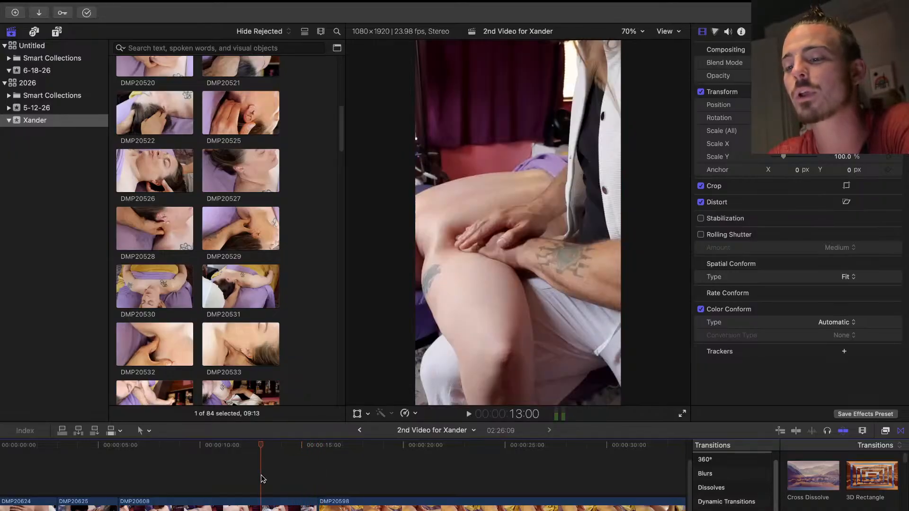
{"action": "key", "text": "space"}
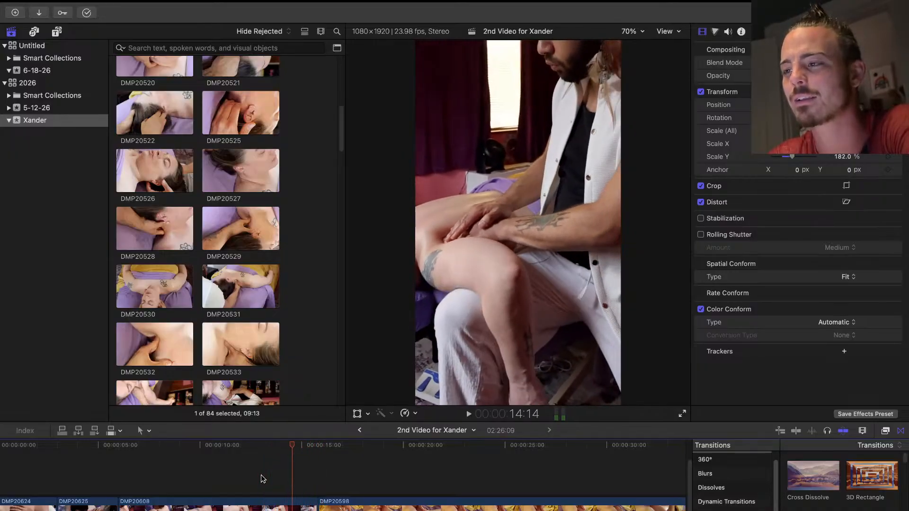
{"action": "key", "text": "space"}
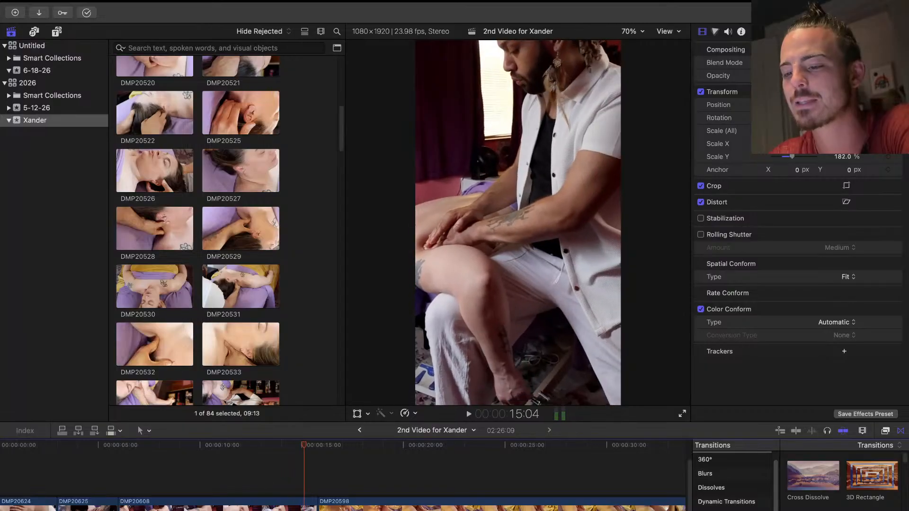
{"action": "left_click", "coordinate": [316, 507]}
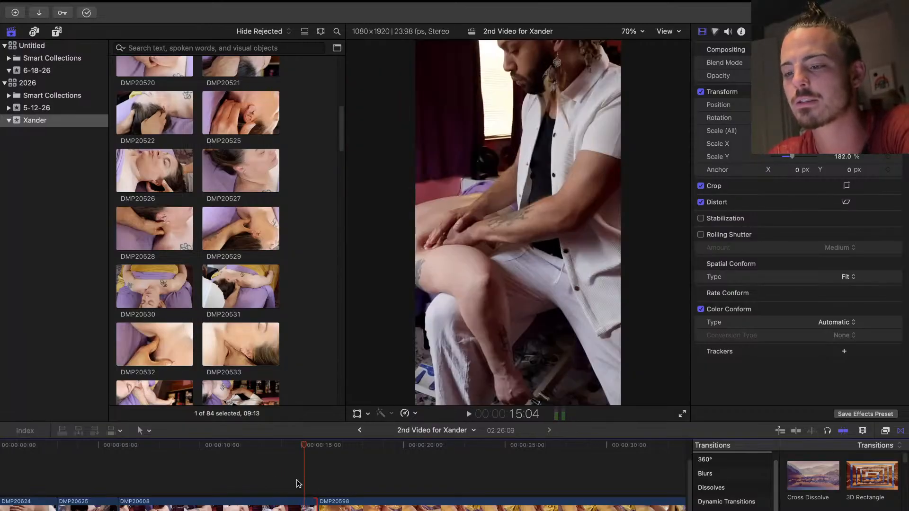
{"action": "left_click", "coordinate": [284, 479]}
{"action": "key", "text": "space"}
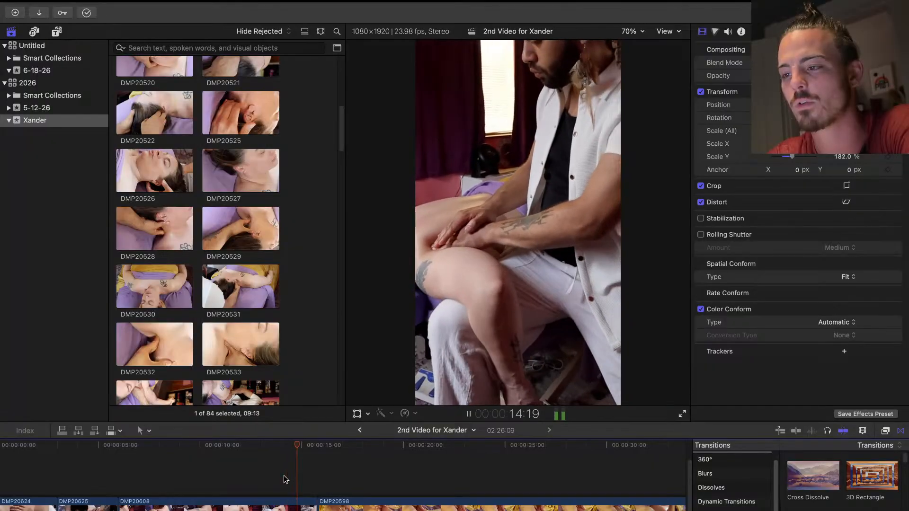
{"action": "key", "text": "space"}
Replay the middle of DMP20608 to find the cut point and split the clip at 12:18
{"action": "left_click", "coordinate": [235, 471]}
{"action": "key", "text": "space"}
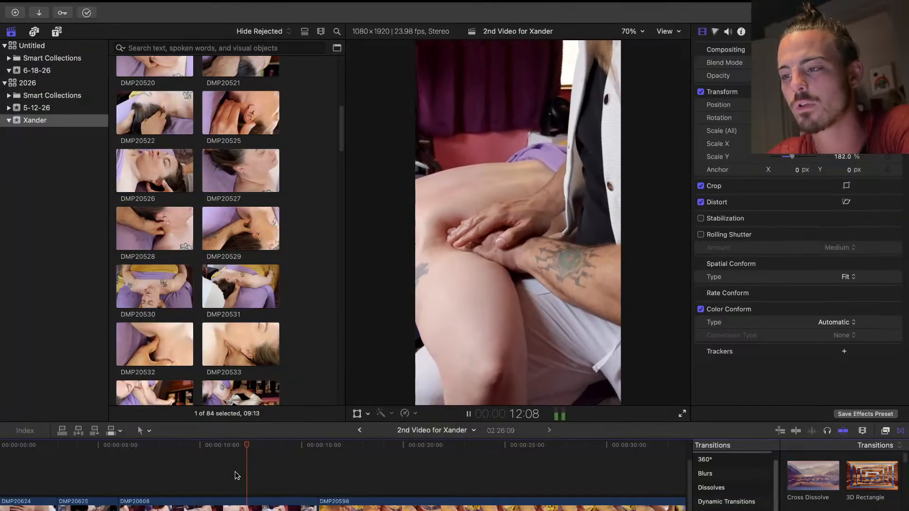
{"action": "key", "text": "space"}
{"action": "left_click", "coordinate": [241, 484]}
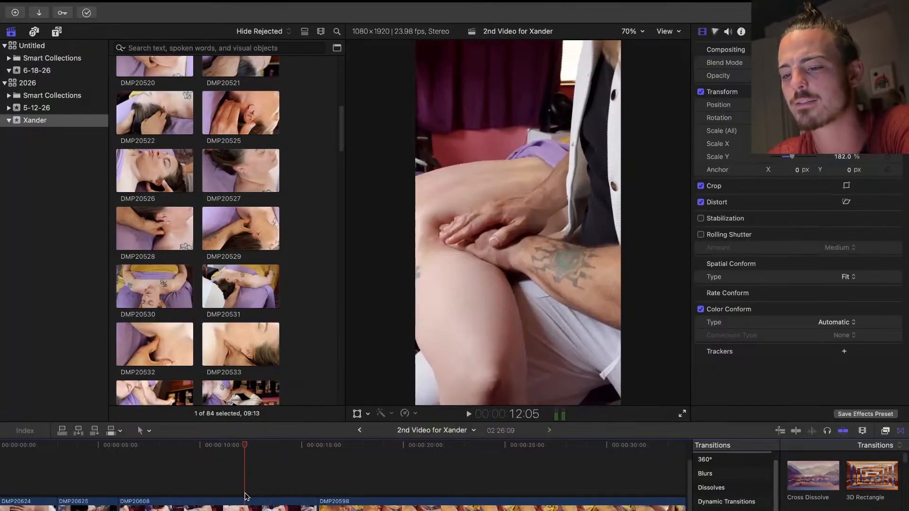
{"action": "left_click", "coordinate": [230, 481]}
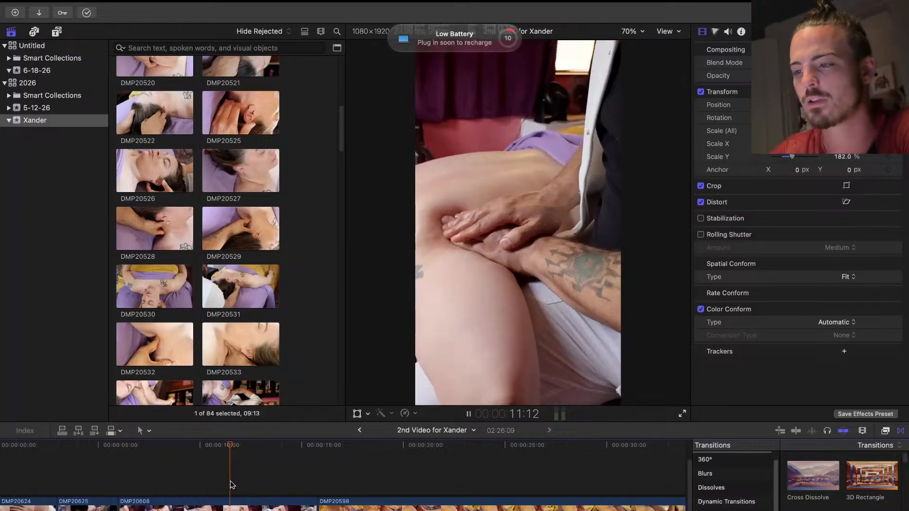
{"action": "key", "text": "space"}
{"action": "key", "text": "space"}
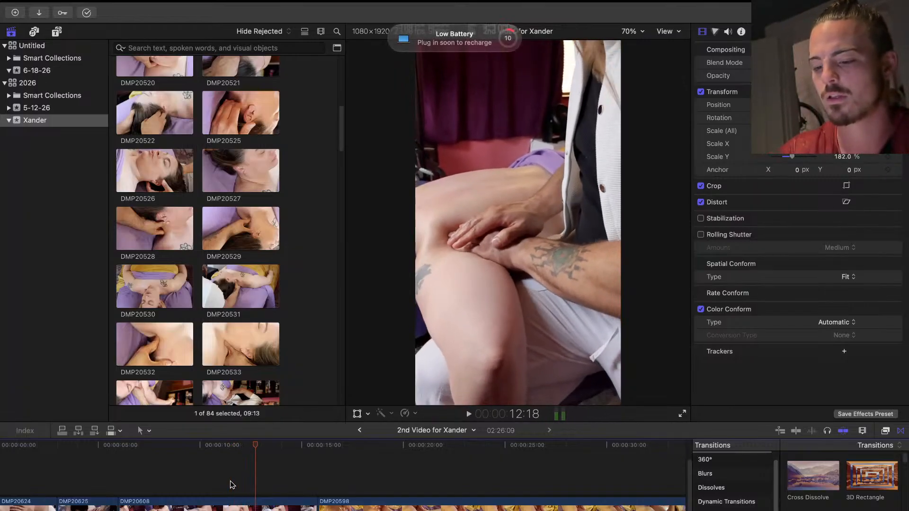
{"action": "key", "text": "w"}
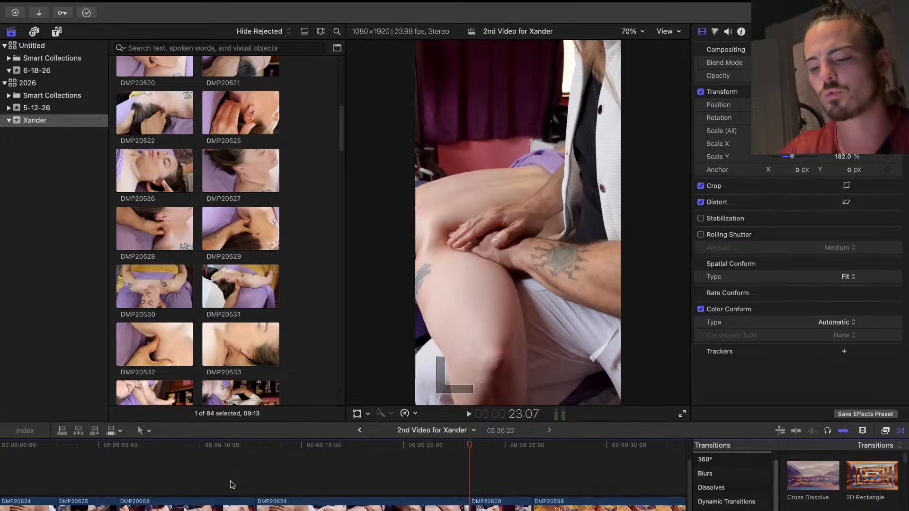
{"action": "key", "text": "super+z"}
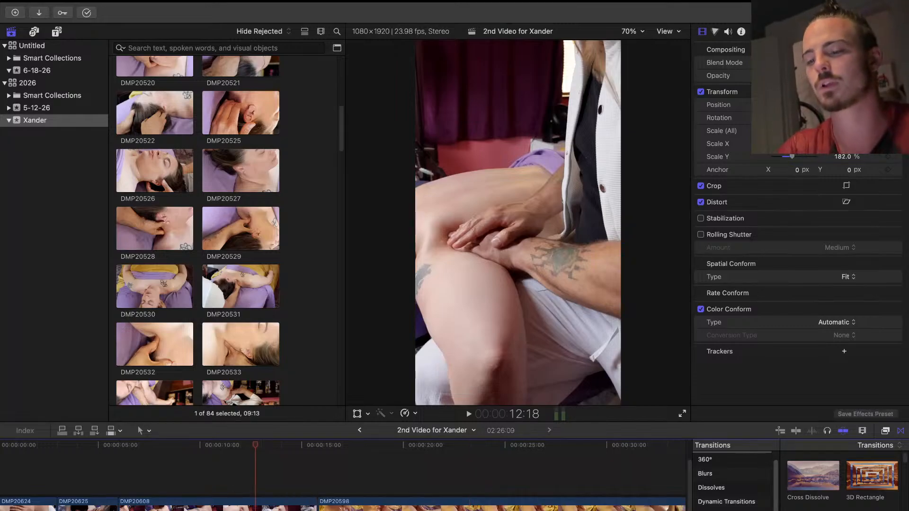
{"action": "left_click", "coordinate": [216, 510]}
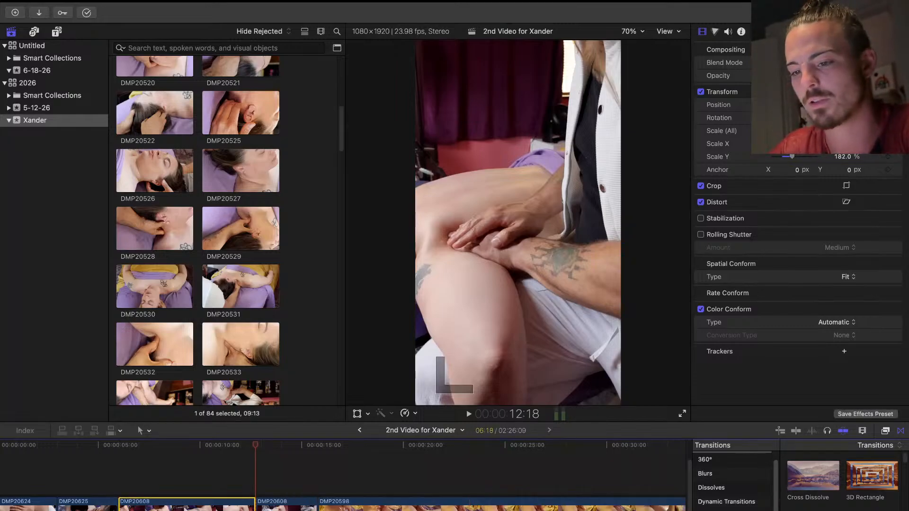
Preview the first part of DMP20608 and delete it from the timeline
{"action": "left_click", "coordinate": [189, 465]}
{"action": "key", "text": "space"}
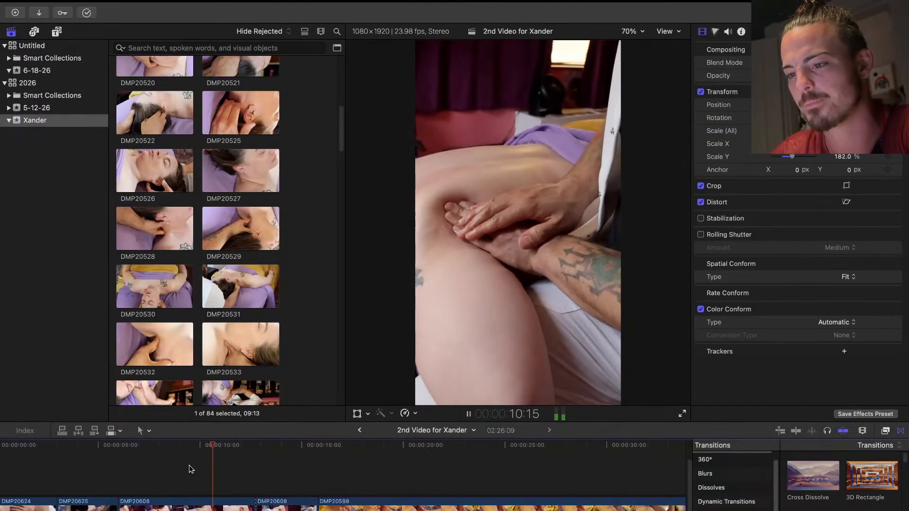
{"action": "key", "text": "space"}
{"action": "left_click", "coordinate": [163, 509]}
{"action": "key", "text": "BackSpace"}
Play across the remaining DMP20608 part, trim 2 frames off its end, and preview the cut into DMP20598
{"action": "left_click", "coordinate": [97, 471]}
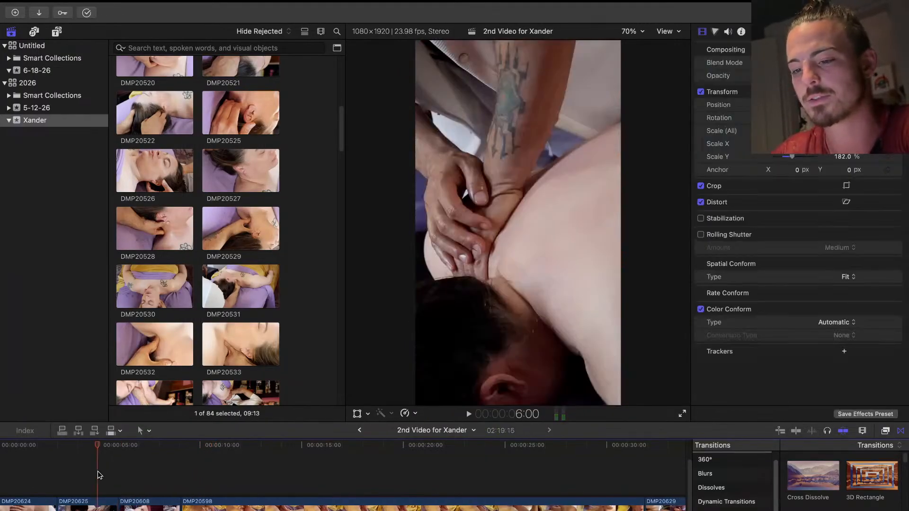
{"action": "key", "text": "space"}
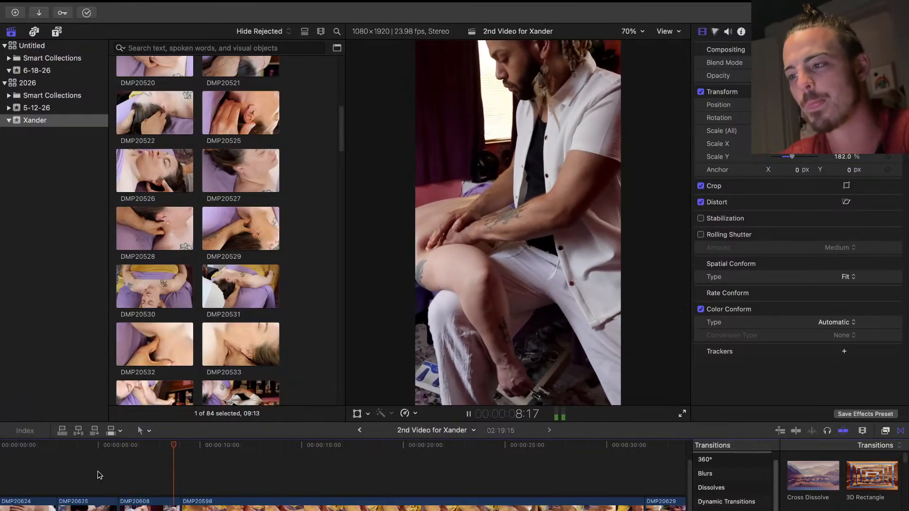
{"action": "left_click", "coordinate": [144, 477]}
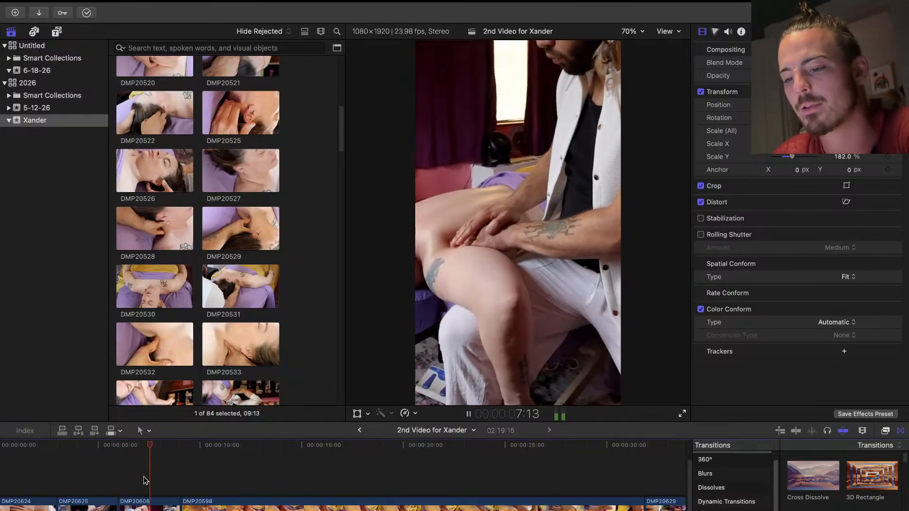
{"action": "key", "text": "space"}
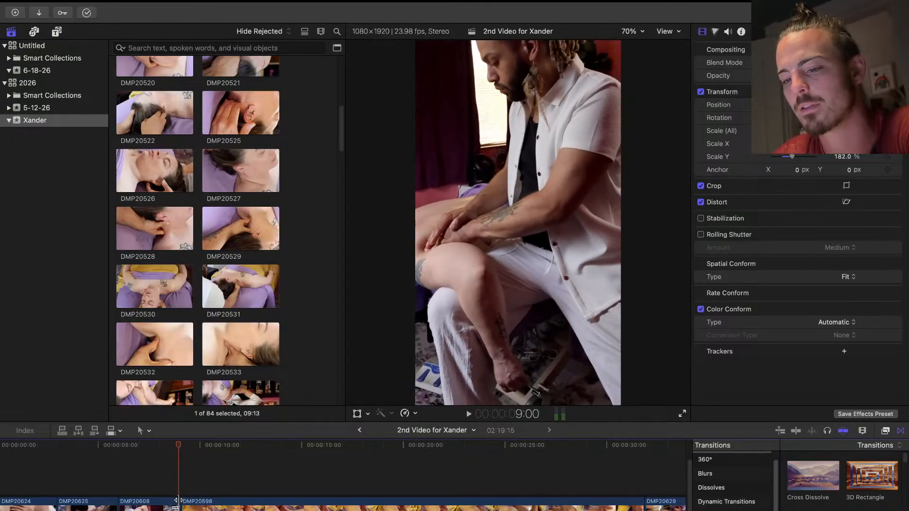
{"action": "left_click_drag", "start_coordinate": [179, 501], "coordinate": [176, 501]}
{"action": "left_click", "coordinate": [158, 481]}
{"action": "key", "text": "space"}
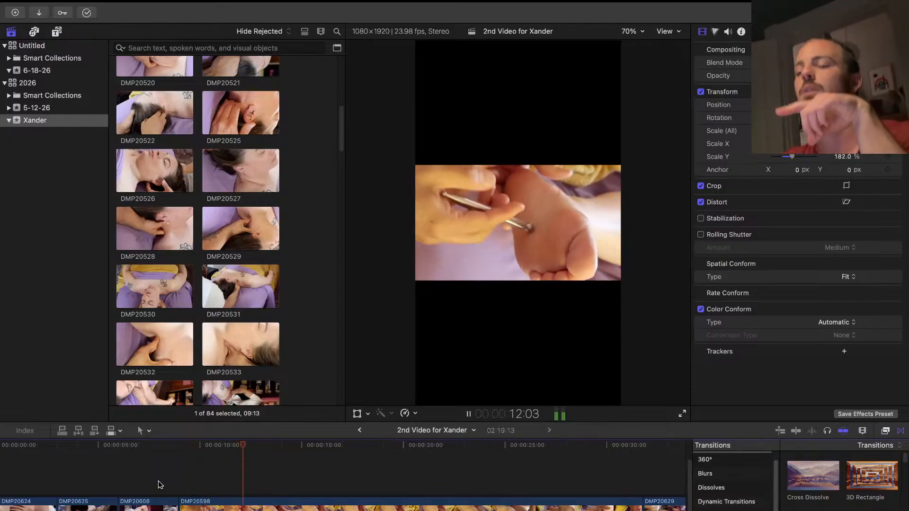
{"action": "key", "text": "space"}
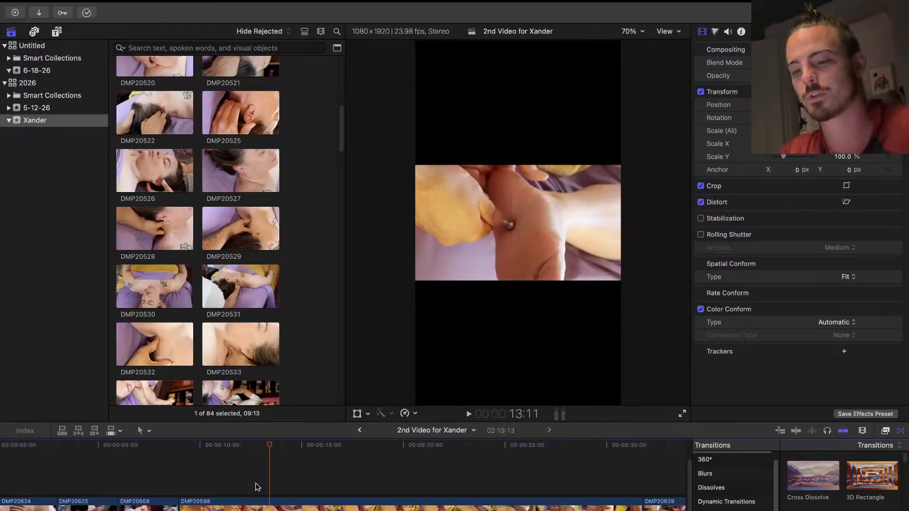
Replay the sequence from the start and examine the opening cuts and the long DMP20598 clip
{"action": "scroll", "coordinate": [257, 486], "scroll_direction": "left", "scroll_amount": 3}
{"action": "left_click", "coordinate": [22, 479]}
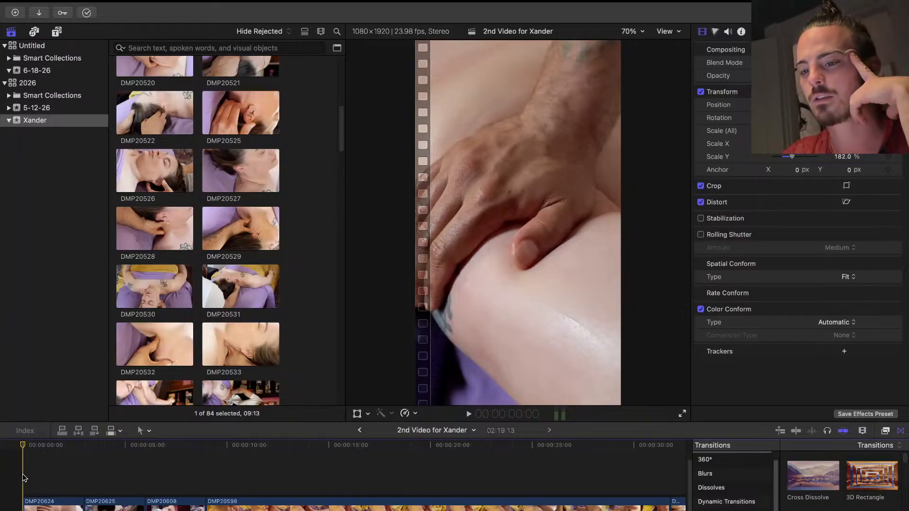
{"action": "key", "text": "space"}
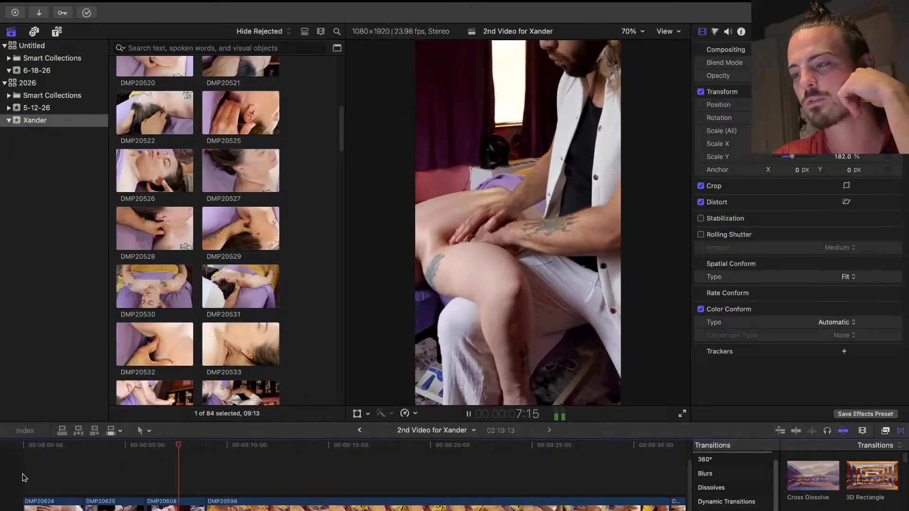
{"action": "key", "text": "Home"}
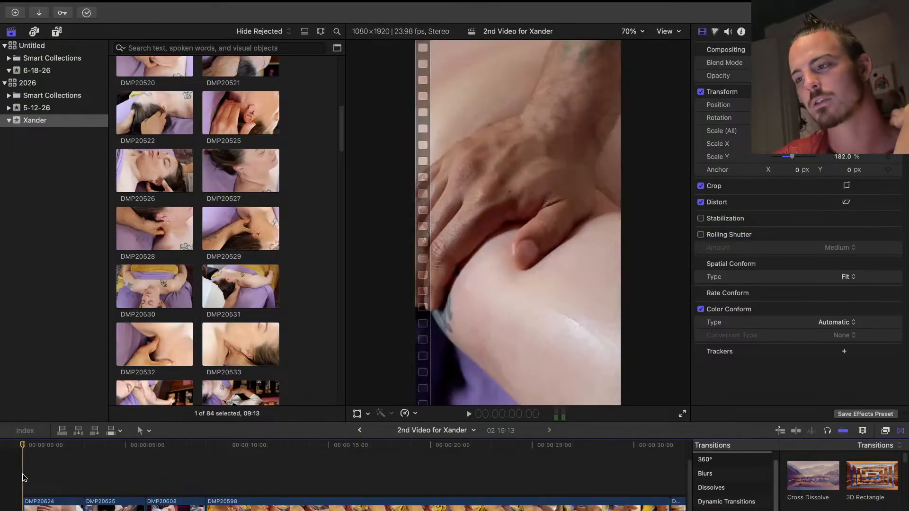
{"action": "key", "text": "space"}
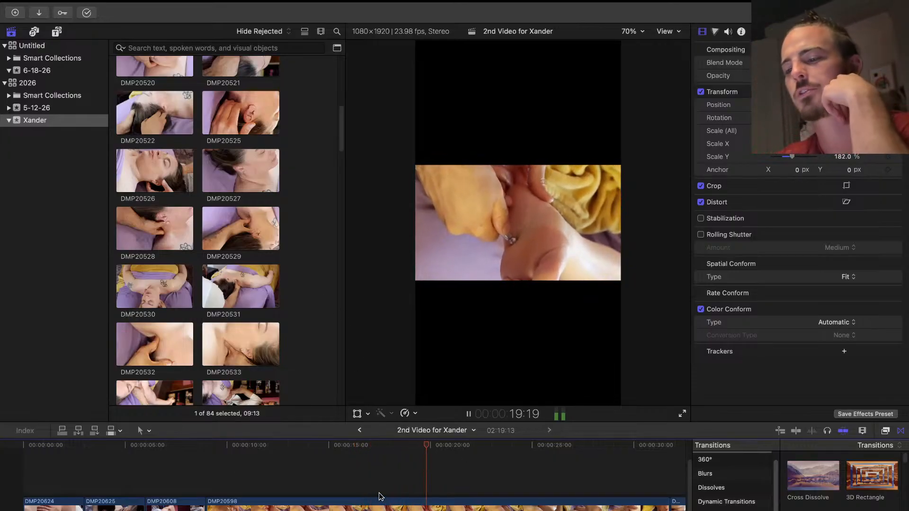
{"action": "scroll", "coordinate": [421, 486], "scroll_direction": "right", "scroll_amount": 3}
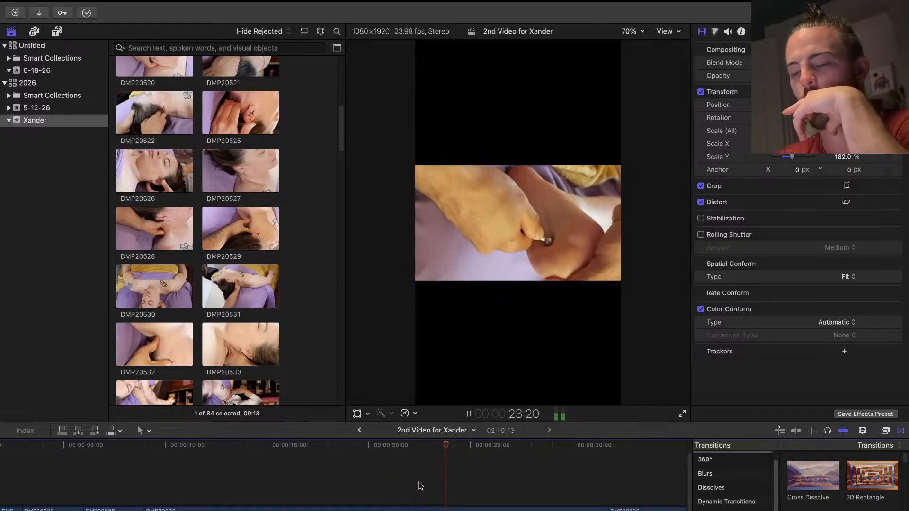
{"action": "scroll", "coordinate": [497, 487], "scroll_direction": "right", "scroll_amount": 3}
{"action": "scroll", "coordinate": [497, 487], "scroll_direction": "down", "scroll_amount": 1}
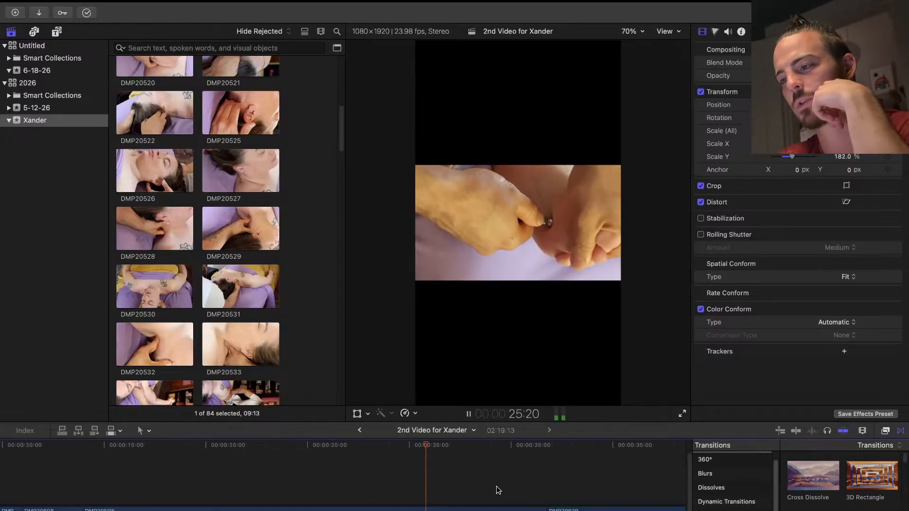
Play through DMP20598 into DMP20629, and paste DMP20624's rotation, scale and volume attributes onto DMP20598
{"action": "scroll", "coordinate": [488, 470], "scroll_direction": "right", "scroll_amount": 3}
{"action": "scroll", "coordinate": [488, 470], "scroll_direction": "up", "scroll_amount": 1}
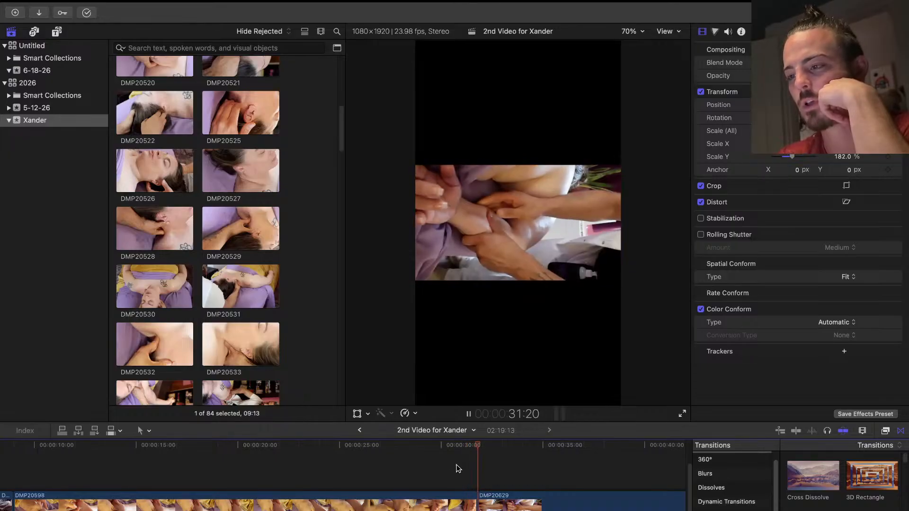
{"action": "key", "text": "space"}
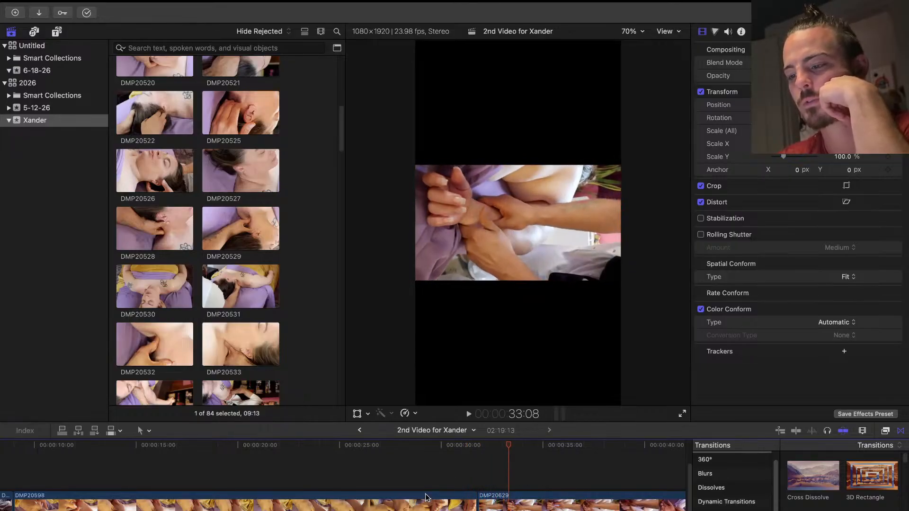
{"action": "left_click", "coordinate": [425, 498]}
{"action": "key", "text": "super+shift+v"}
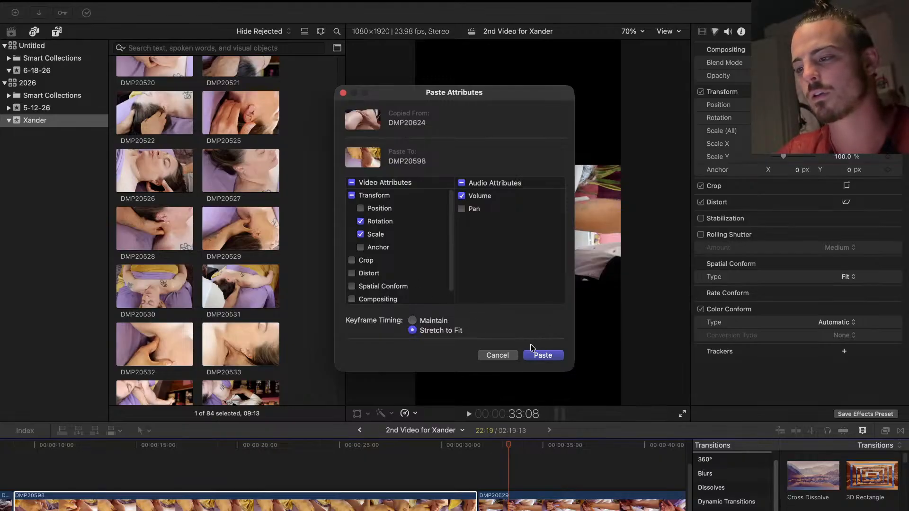
{"action": "left_click", "coordinate": [543, 356]}
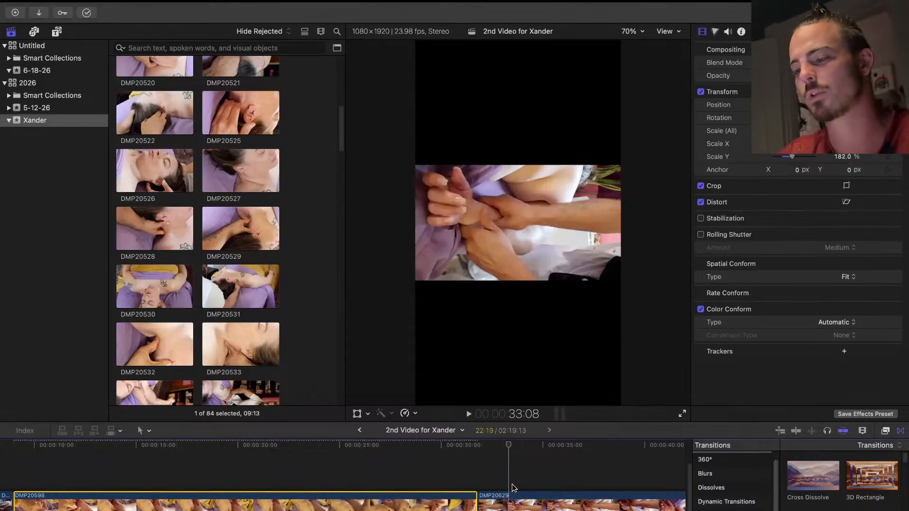
{"action": "left_click", "coordinate": [409, 466]}
Paste the copied rotation, scale and volume attributes onto DMP20629
{"action": "left_click", "coordinate": [515, 498]}
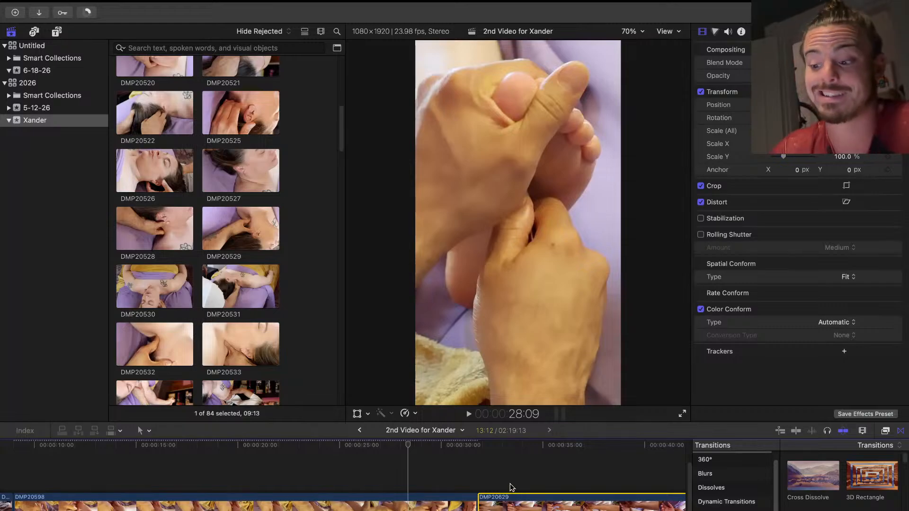
{"action": "left_click", "coordinate": [505, 475]}
{"action": "left_click", "coordinate": [505, 478]}
{"action": "left_click", "coordinate": [534, 504]}
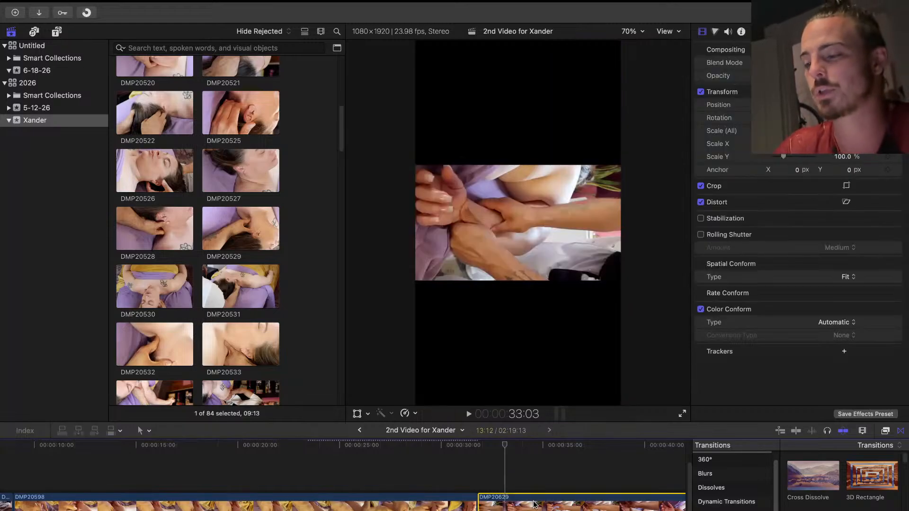
{"action": "key", "text": "super+shift+v"}
{"action": "left_click", "coordinate": [538, 355]}
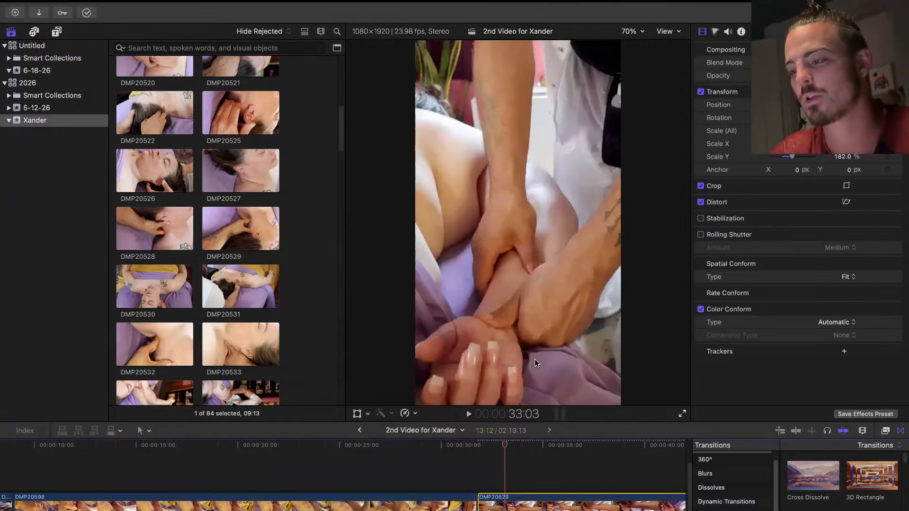
Play from the end of DMP20598 through DMP20629 and DMP20636 to examine the footage up to the start of DMP20638
{"action": "left_click", "coordinate": [467, 459]}
{"action": "key", "text": "space"}
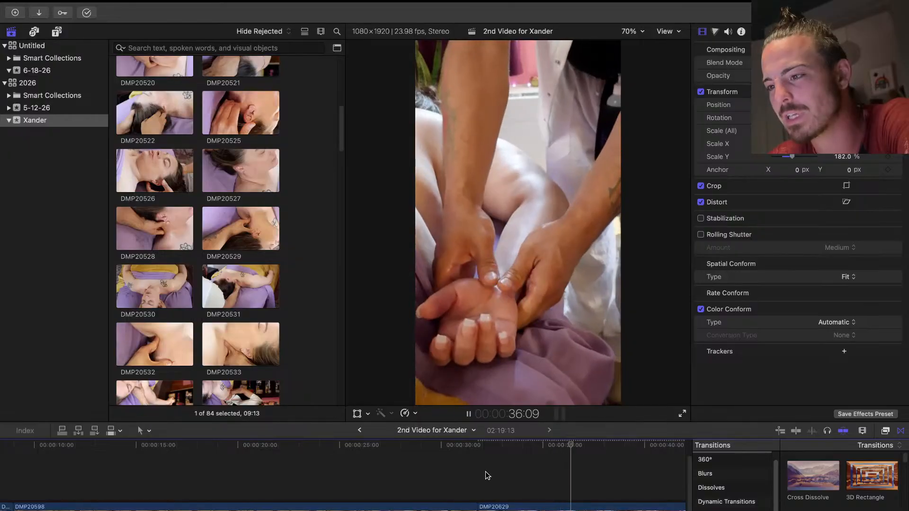
{"action": "scroll", "coordinate": [486, 472], "scroll_direction": "right", "scroll_amount": 4}
{"action": "scroll", "coordinate": [486, 472], "scroll_direction": "down", "scroll_amount": 1}
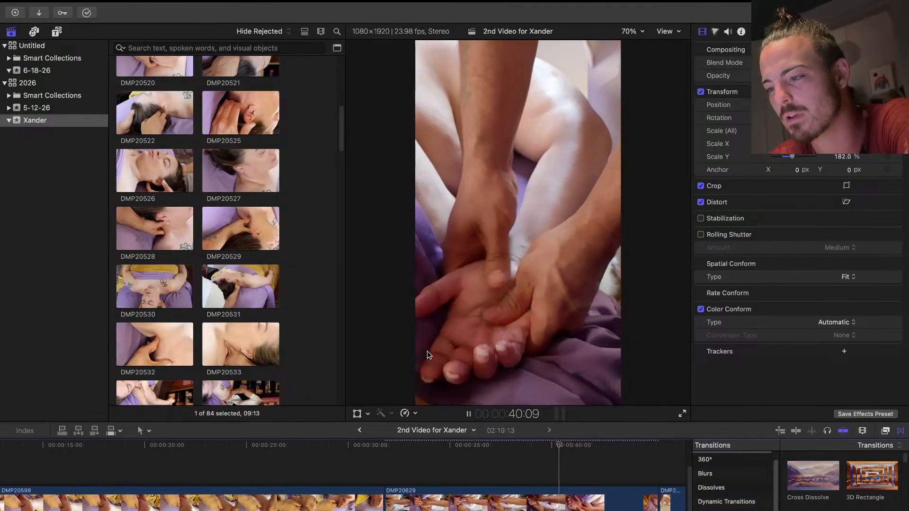
{"action": "scroll", "coordinate": [479, 483], "scroll_direction": "right", "scroll_amount": 3}
{"action": "scroll", "coordinate": [479, 483], "scroll_direction": "up", "scroll_amount": 1}
{"action": "key", "text": "space"}
{"action": "key", "text": "space"}
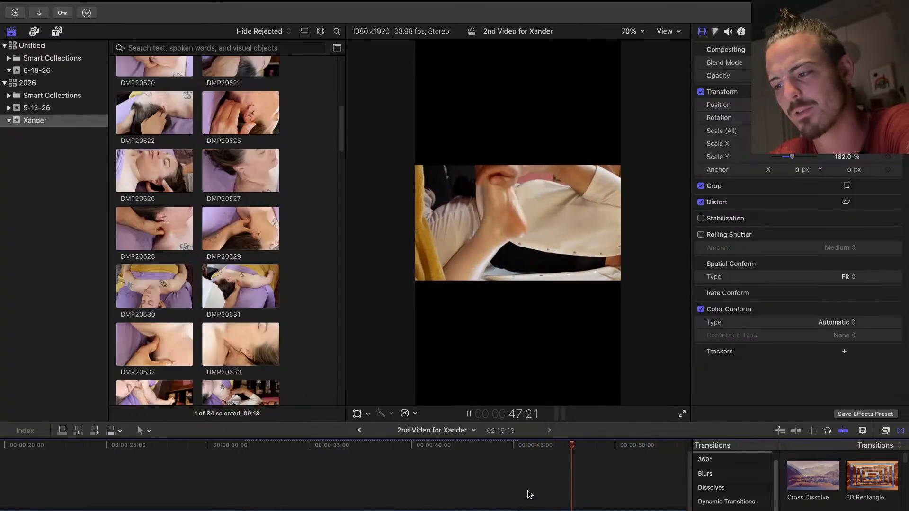
{"action": "scroll", "coordinate": [529, 495], "scroll_direction": "down", "scroll_amount": 2}
{"action": "key", "text": "space"}
{"action": "key", "text": "space"}
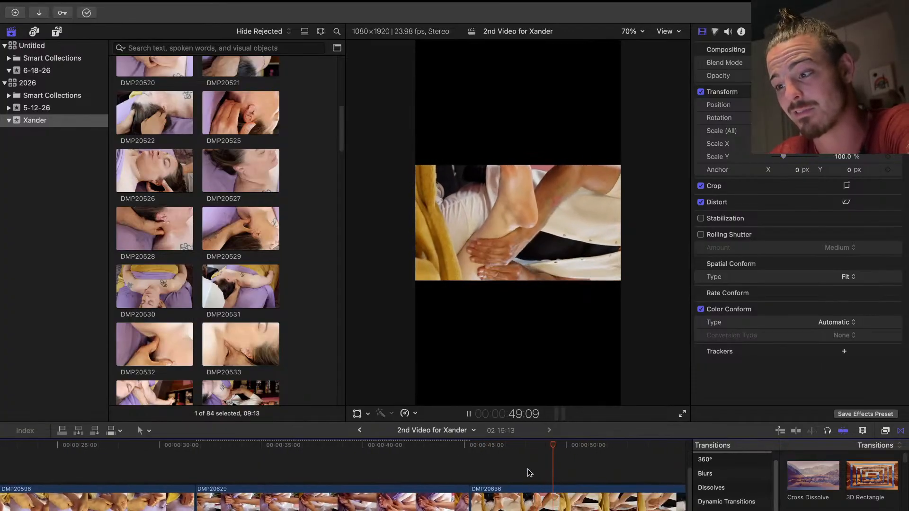
{"action": "scroll", "coordinate": [529, 478], "scroll_direction": "right", "scroll_amount": 2}
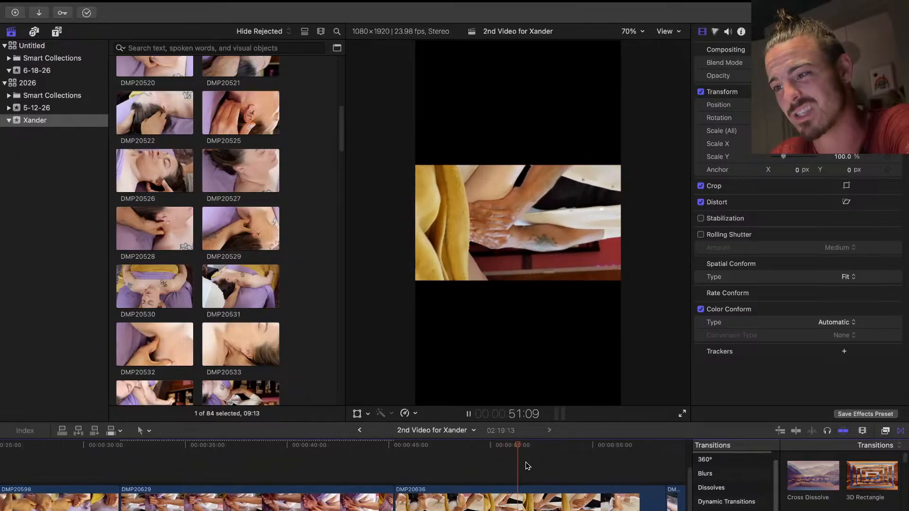
{"action": "scroll", "coordinate": [528, 467], "scroll_direction": "right", "scroll_amount": 1}
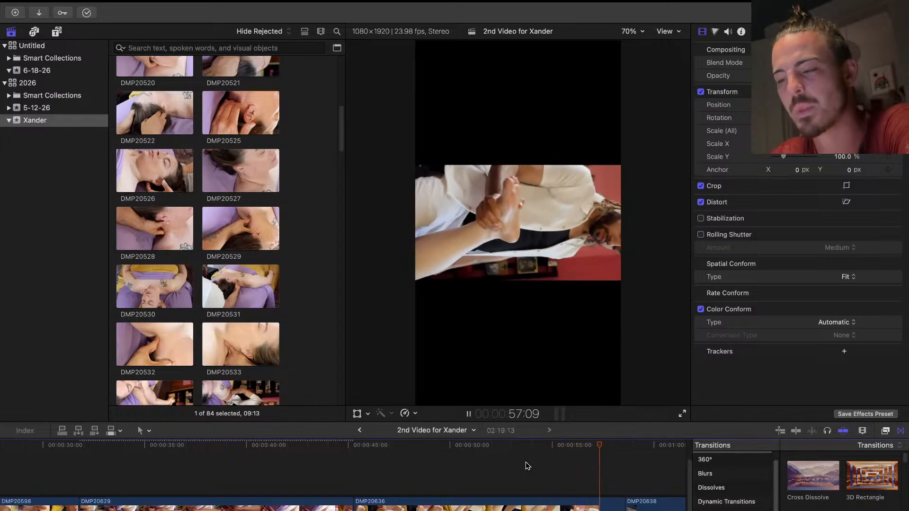
{"action": "scroll", "coordinate": [537, 464], "scroll_direction": "right", "scroll_amount": 1}
{"action": "key", "text": "space"}
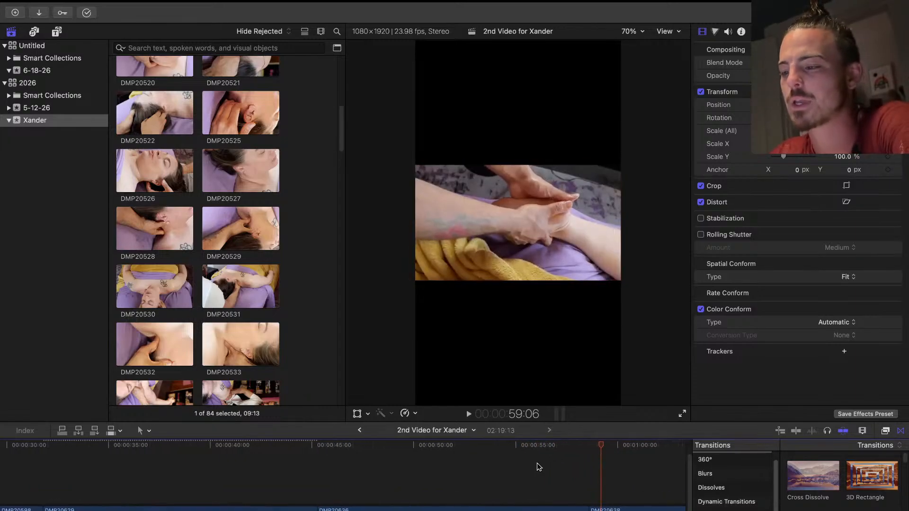
Paste DMP20624's rotation, scale and volume attributes onto DMP20636
{"action": "left_click", "coordinate": [504, 462]}
{"action": "key", "text": "space"}
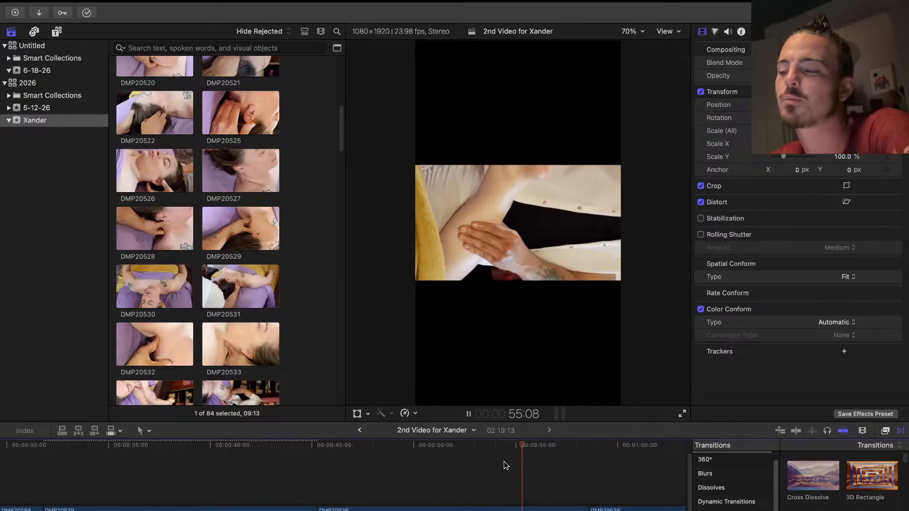
{"action": "left_click", "coordinate": [372, 509]}
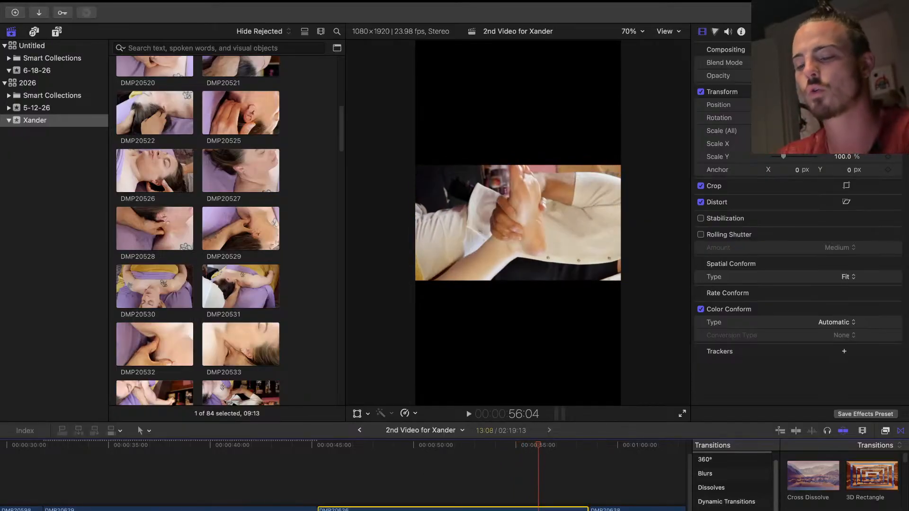
{"action": "key", "text": "shift+super+v"}
{"action": "left_click", "coordinate": [543, 355]}
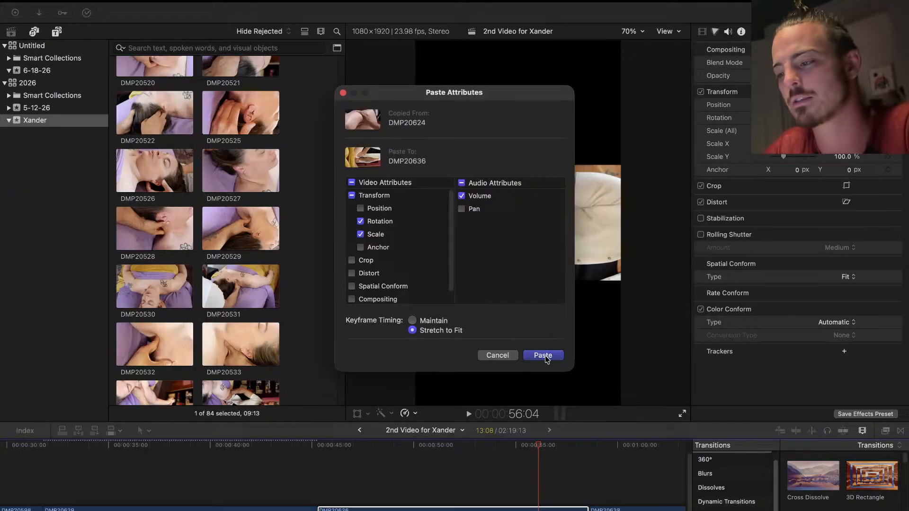
Replay the end of DMP20629 and several parts of DMP20636 to find which section of DMP20636 to keep
{"action": "left_click", "coordinate": [279, 493]}
{"action": "key", "text": "space"}
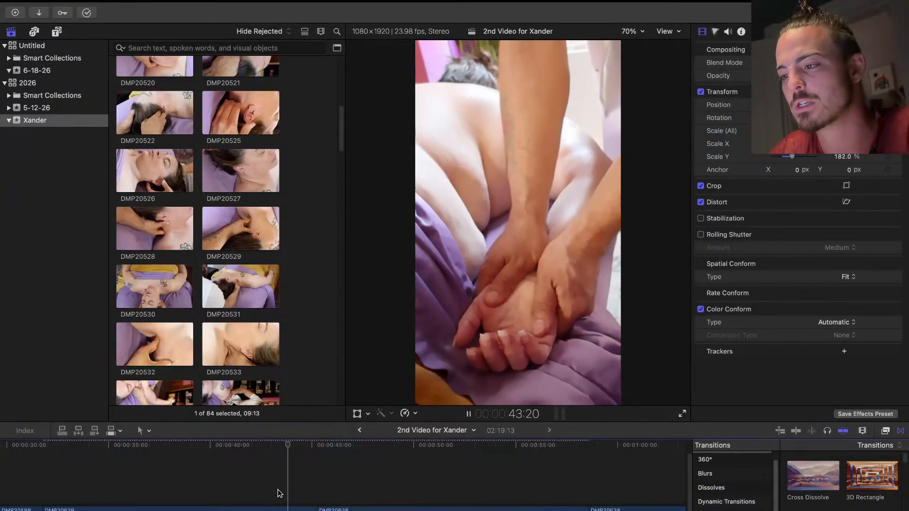
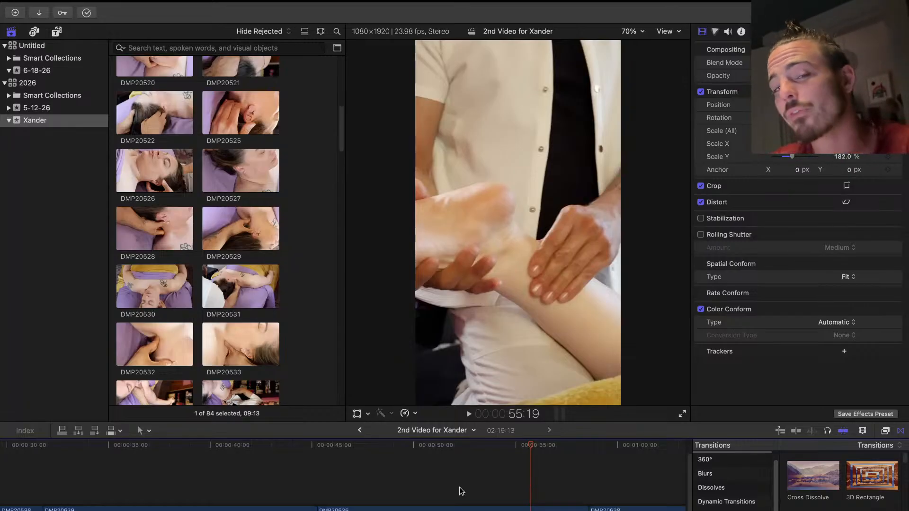
{"action": "left_click", "coordinate": [461, 491]}
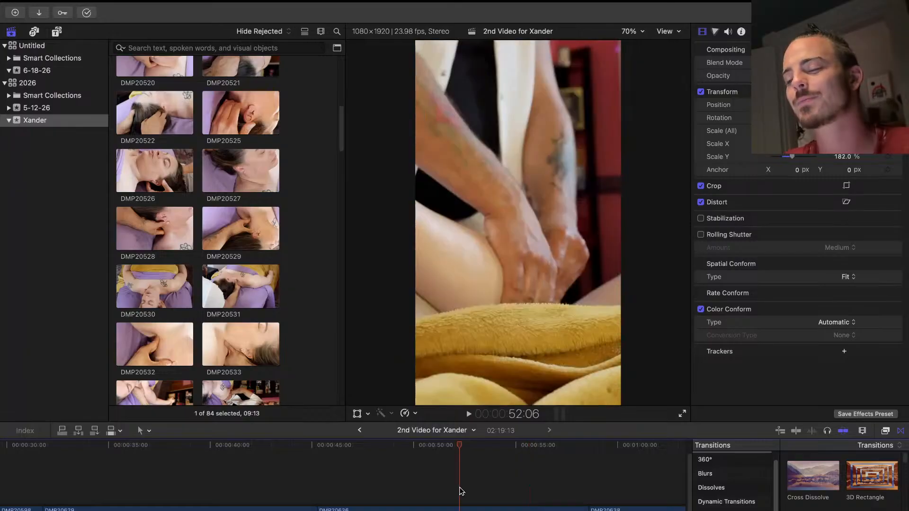
{"action": "key", "text": "space"}
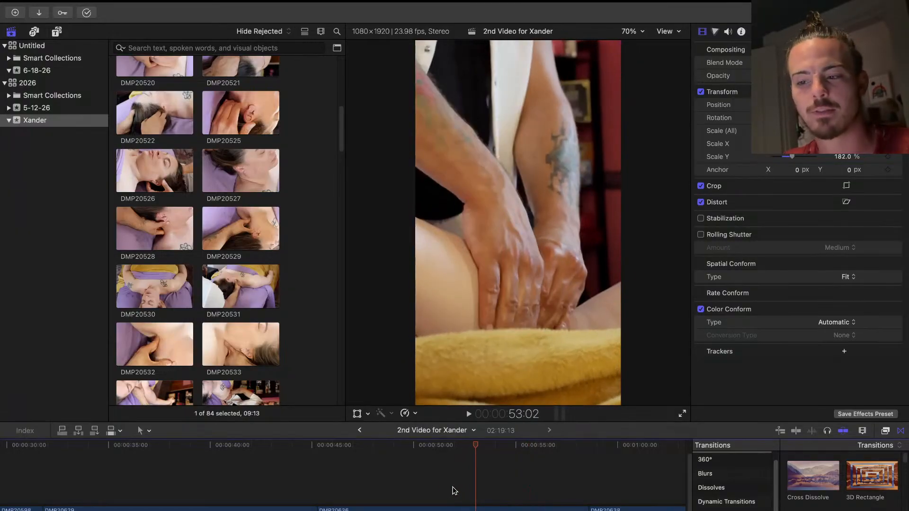
{"action": "left_click", "coordinate": [412, 480]}
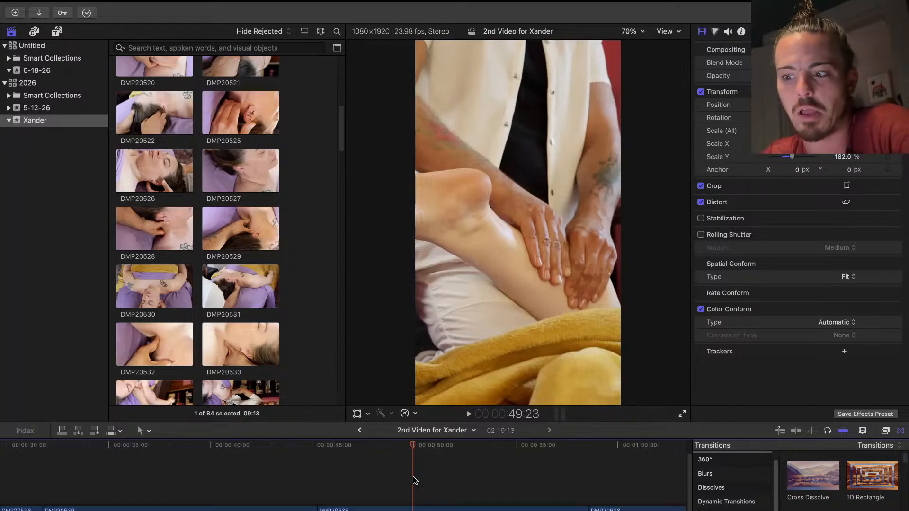
{"action": "key", "text": "space"}
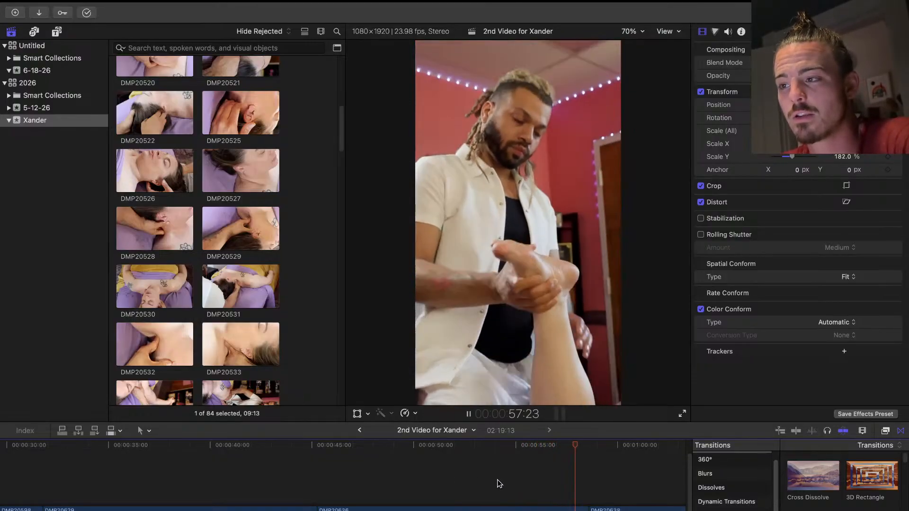
{"action": "left_click", "coordinate": [349, 477]}
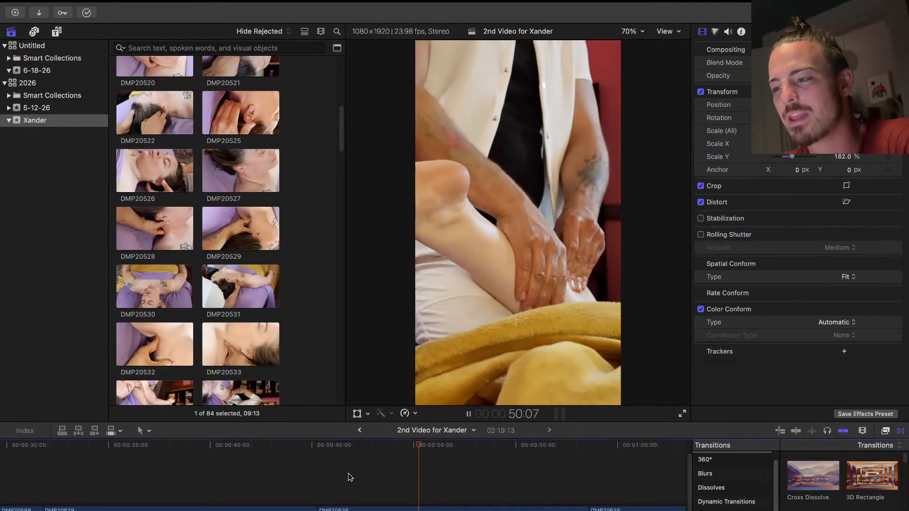
Trim about 4.5 seconds off the start of DMP20636 and play the clip from its new start
{"action": "key", "text": "space"}
{"action": "left_click_drag", "start_coordinate": [319, 510], "coordinate": [410, 510]}
{"action": "left_click", "coordinate": [409, 485]}
{"action": "key", "text": "space"}
{"action": "key", "text": "super+4"}
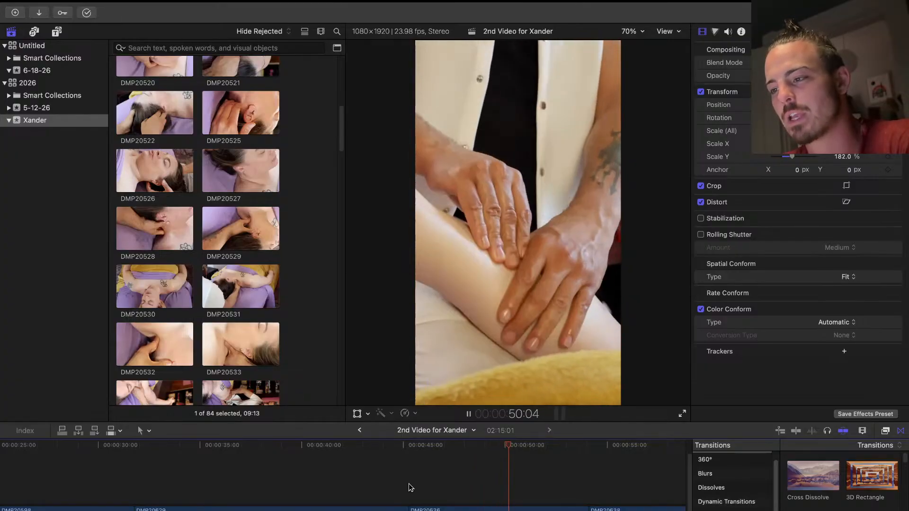
Trim 1:23 off the end of DMP20636 so it ends at 52:04, and replay the clip
{"action": "key", "text": "space"}
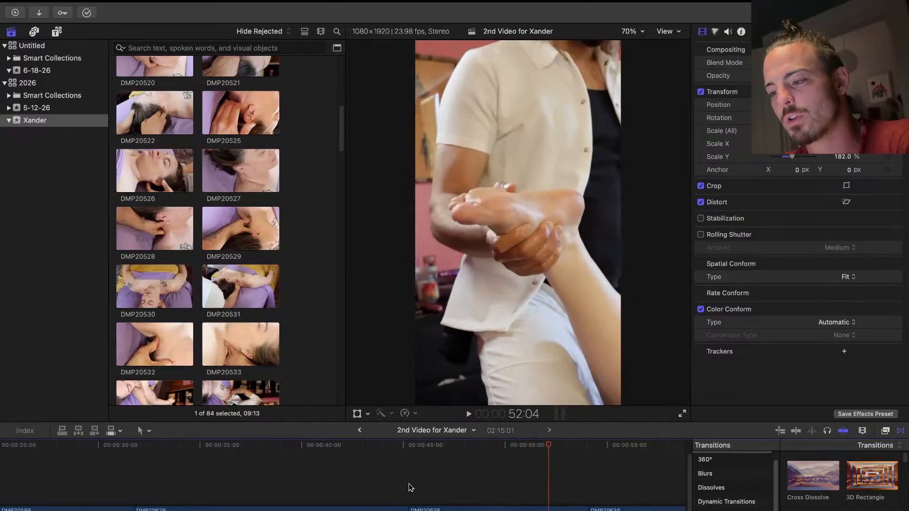
{"action": "left_click_drag", "start_coordinate": [589, 508], "coordinate": [549, 508]}
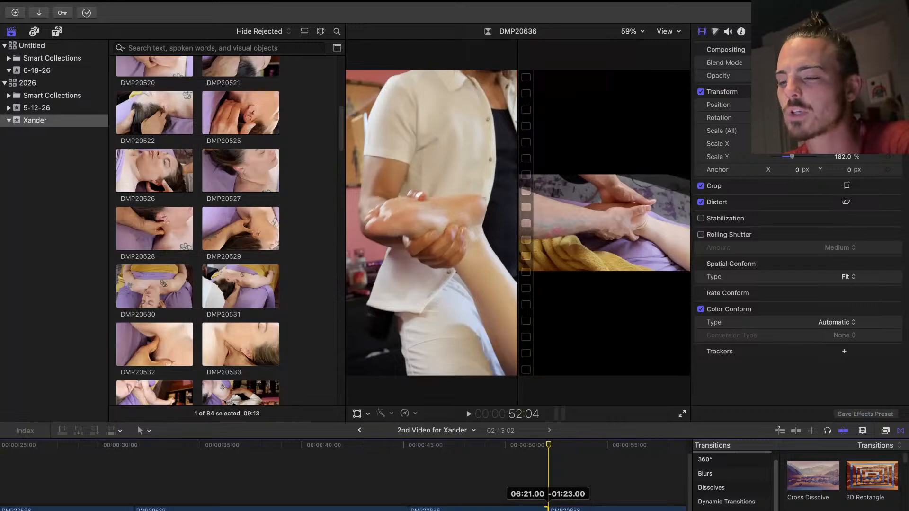
{"action": "left_click", "coordinate": [407, 489]}
{"action": "key", "text": "space"}
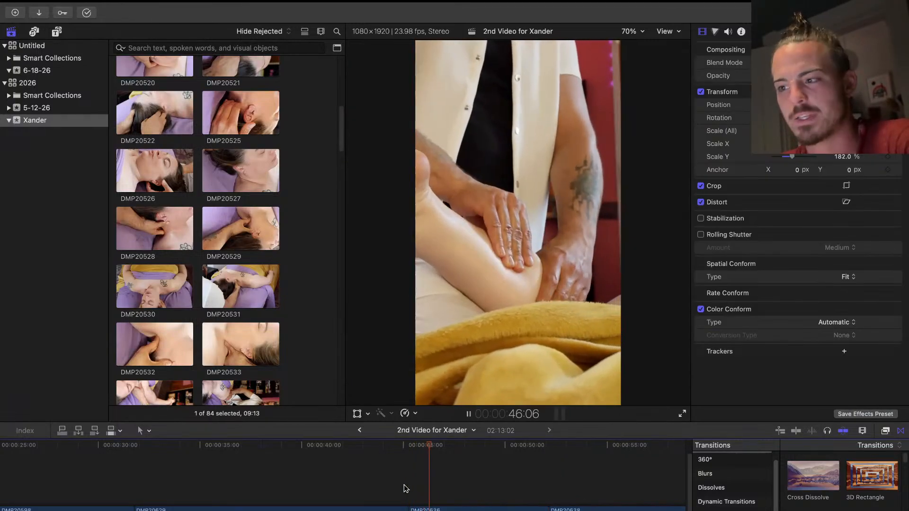
Trim another 11 frames off the start of DMP20636 and preview the cut from DMP20629
{"action": "key", "text": "space"}
{"action": "left_click_drag", "start_coordinate": [410, 508], "coordinate": [420, 508]}
{"action": "left_click", "coordinate": [407, 493]}
{"action": "key", "text": "space"}
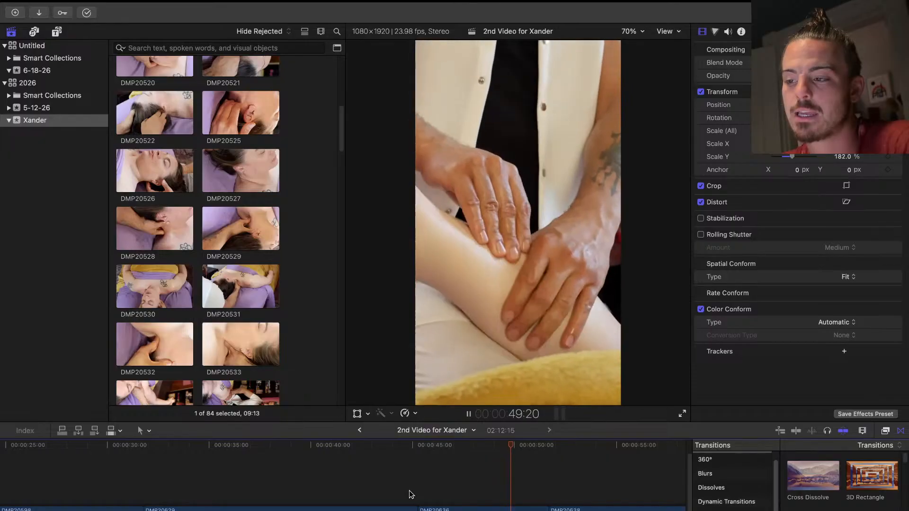
{"action": "key", "text": "space"}
Move DMP20636 between DMP20598 and DMP20629, and place the playhead at 16:11 in DMP20598
{"action": "scroll", "coordinate": [410, 495], "scroll_direction": "left", "scroll_amount": 2}
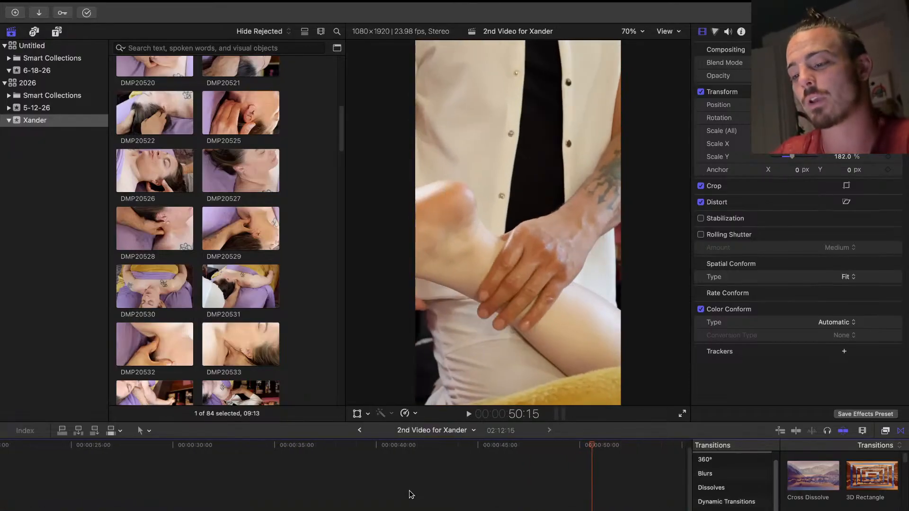
{"action": "scroll", "coordinate": [406, 493], "scroll_direction": "right", "scroll_amount": 2}
{"action": "left_click", "coordinate": [341, 507]}
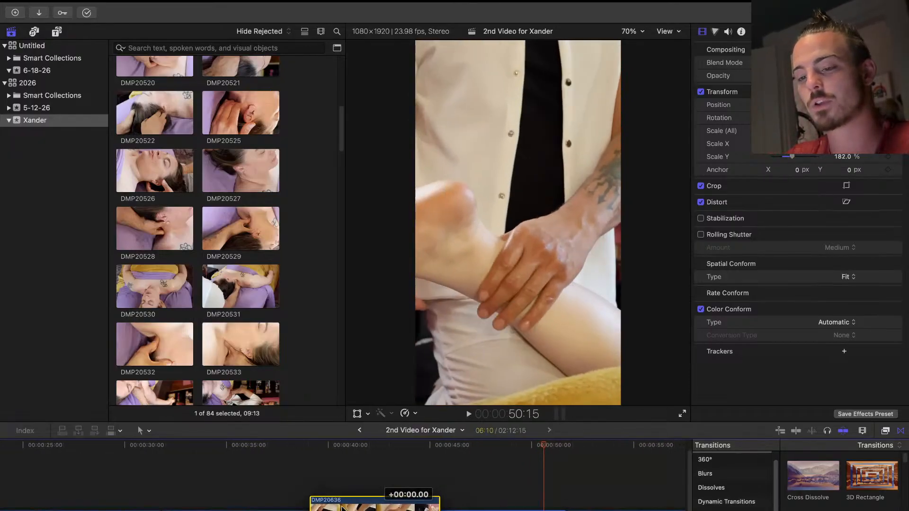
{"action": "left_click_drag", "start_coordinate": [342, 508], "coordinate": [193, 508]}
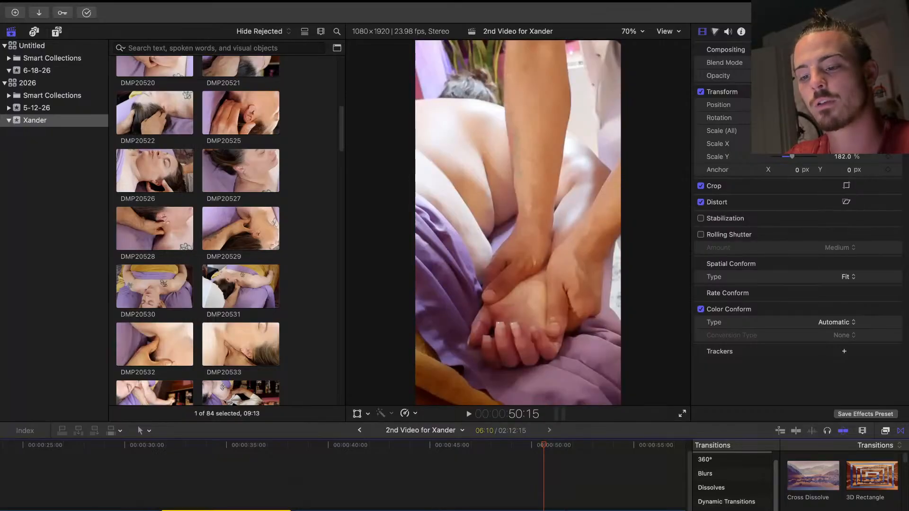
{"action": "scroll", "coordinate": [308, 508], "scroll_direction": "left", "scroll_amount": 8}
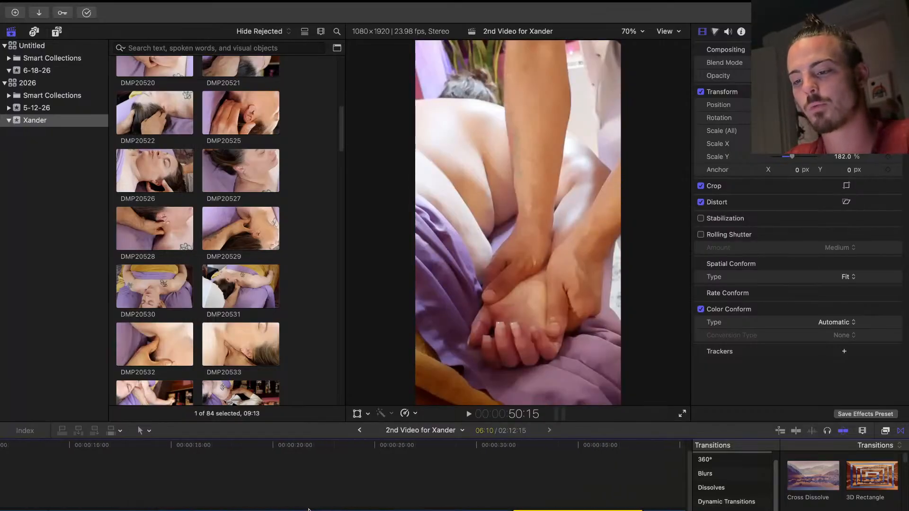
{"action": "scroll", "coordinate": [328, 496], "scroll_direction": "down", "scroll_amount": 2}
{"action": "mouse_move", "coordinate": [551, 6]}
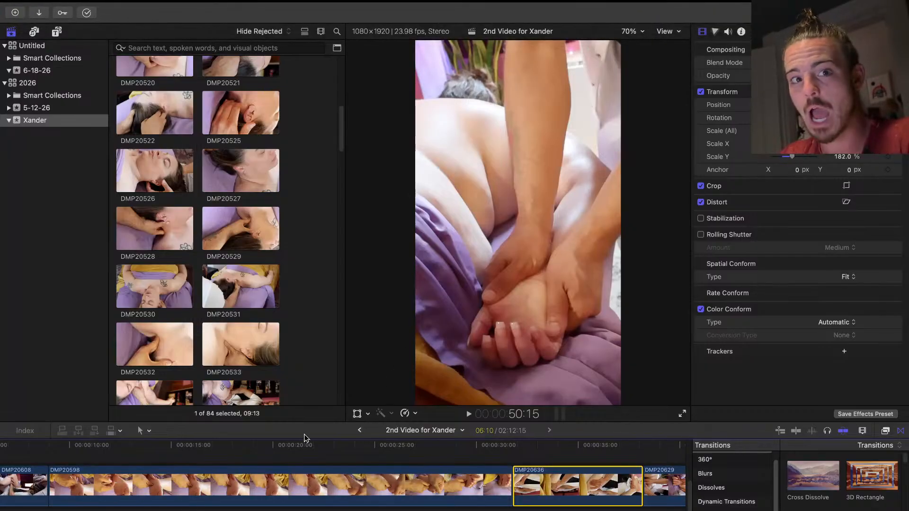
{"action": "left_click", "coordinate": [202, 463]}
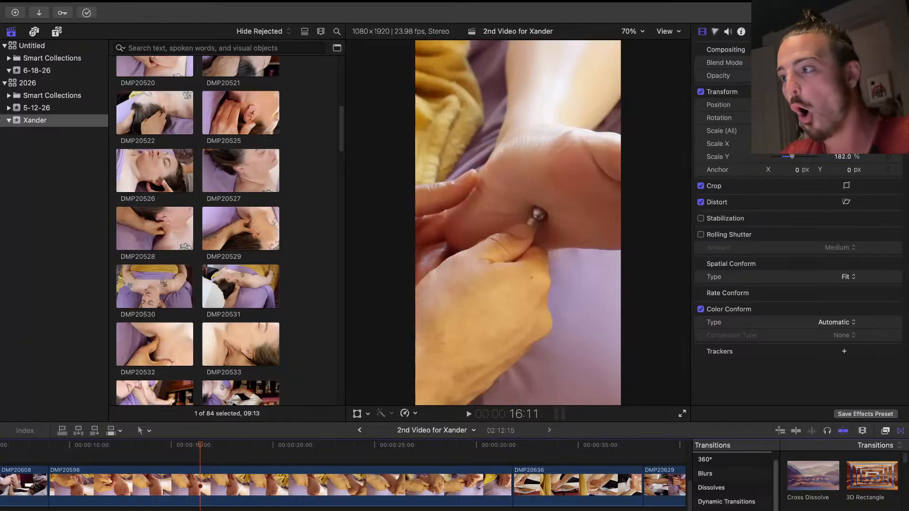
Place the playhead at 13:00 in DMP20598
{"action": "mouse_move", "coordinate": [805, 2]}
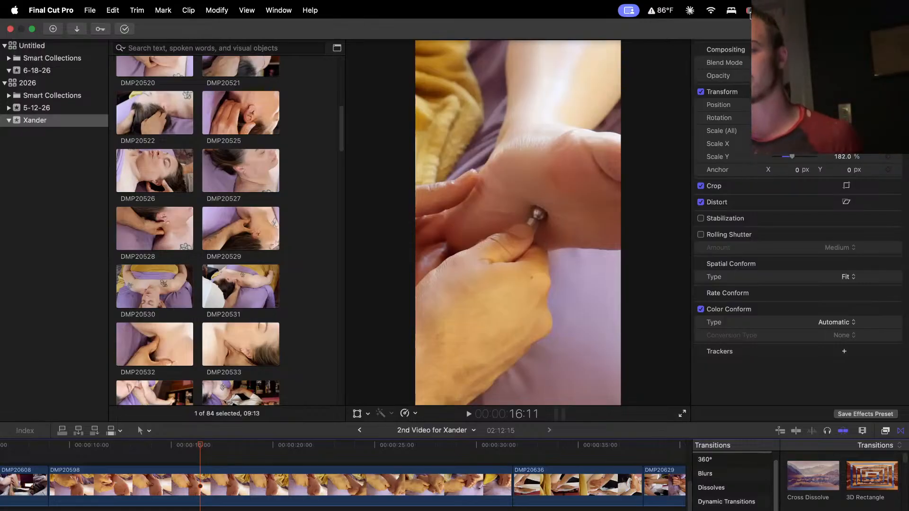
{"action": "left_click", "coordinate": [131, 454]}
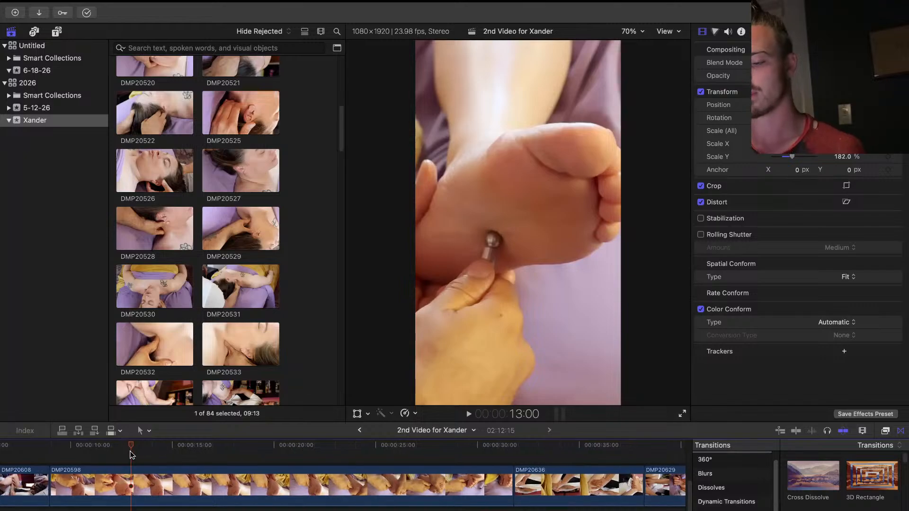
{"action": "key", "text": "super+minus"}
Switch to OBS Studio and re-crop the iPhone camera source on its left and right sides
{"action": "mouse_move", "coordinate": [479, 5]}
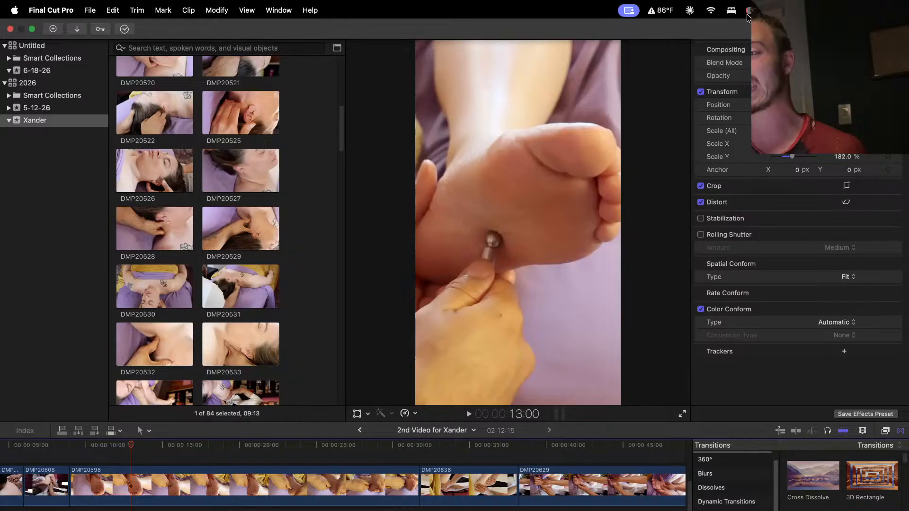
{"action": "key", "text": "ctrl+Up"}
{"action": "left_click", "coordinate": [423, 56]}
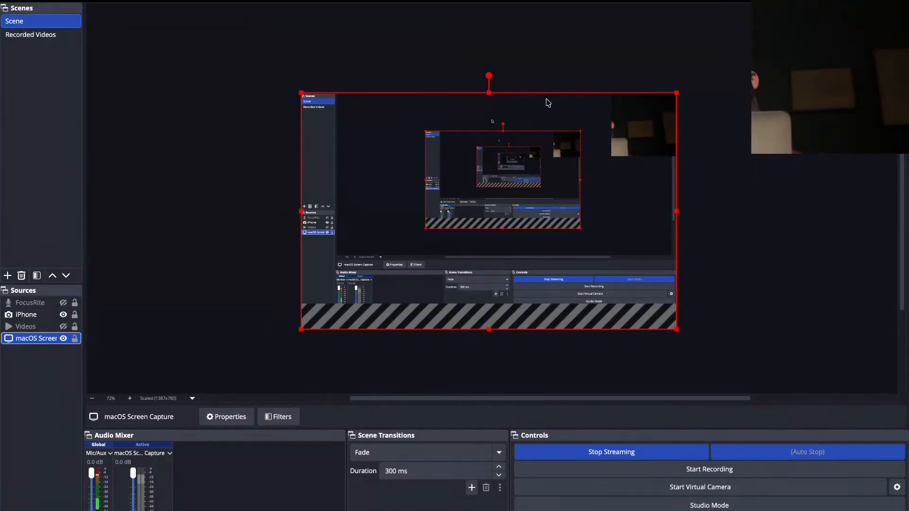
{"action": "left_click", "coordinate": [660, 134]}
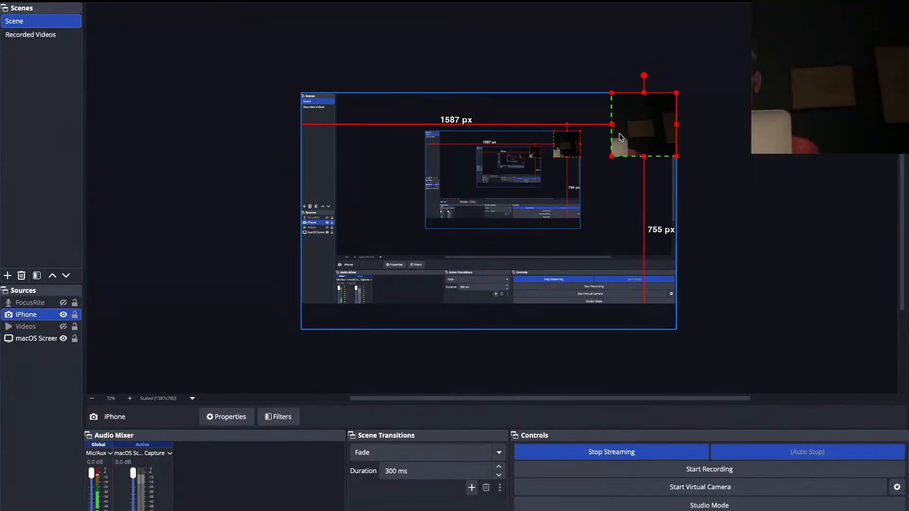
{"action": "left_click_drag", "start_coordinate": [611, 128], "coordinate": [601, 125]}
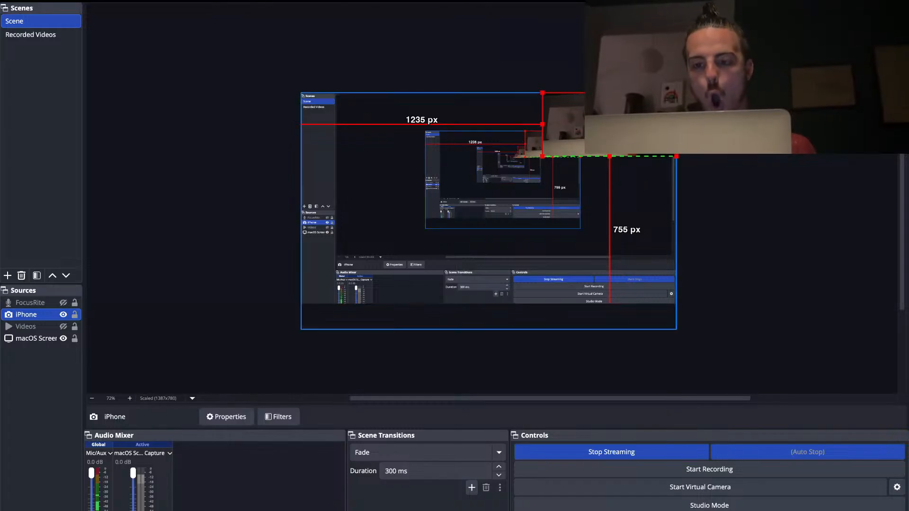
{"action": "left_click_drag", "start_coordinate": [677, 125], "coordinate": [636, 124]}
Crop the iPhone source further on its left side and align it with the canvas's upper right corner
{"action": "left_click_drag", "start_coordinate": [556, 135], "coordinate": [582, 124]}
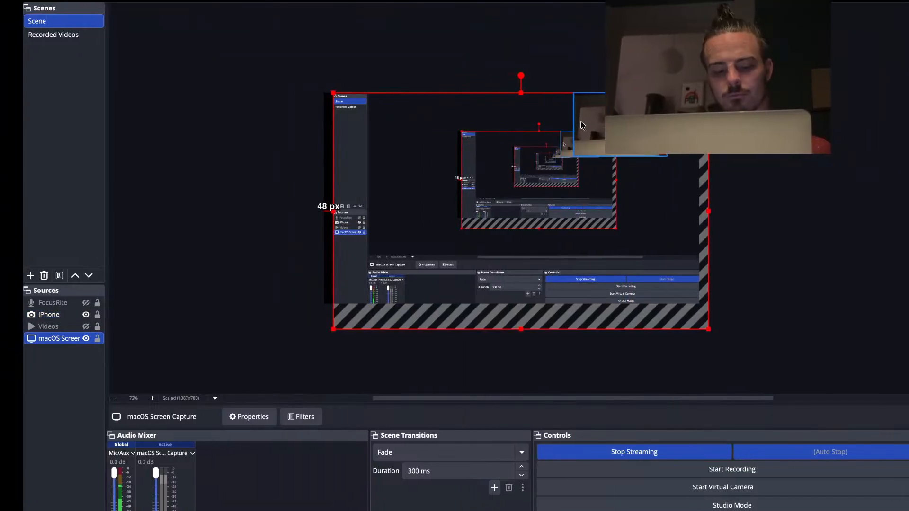
{"action": "key", "text": "super+z"}
{"action": "left_click", "coordinate": [555, 125]}
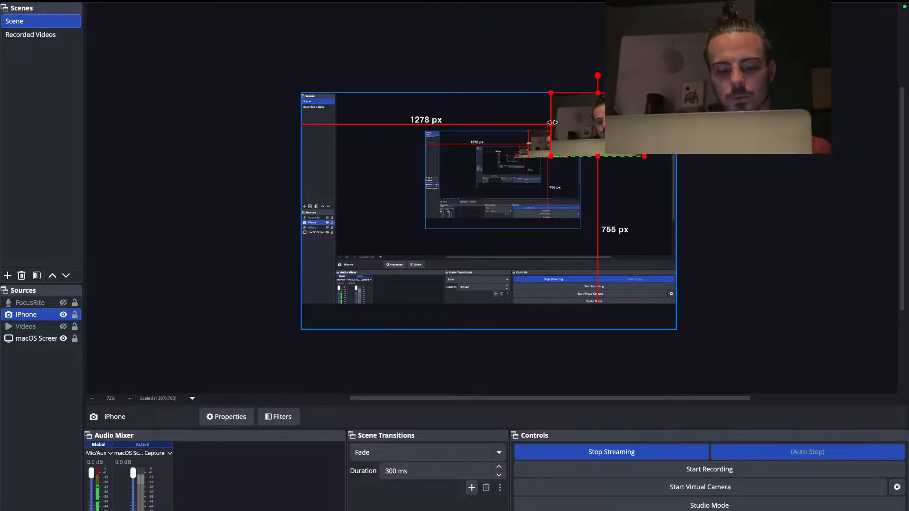
{"action": "left_click_drag", "start_coordinate": [552, 122], "coordinate": [640, 127]}
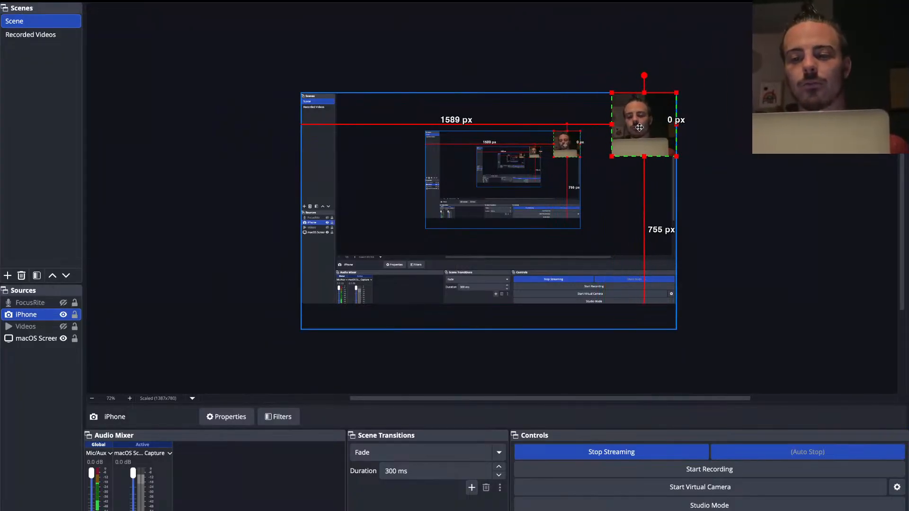
{"action": "left_click", "coordinate": [261, 159]}
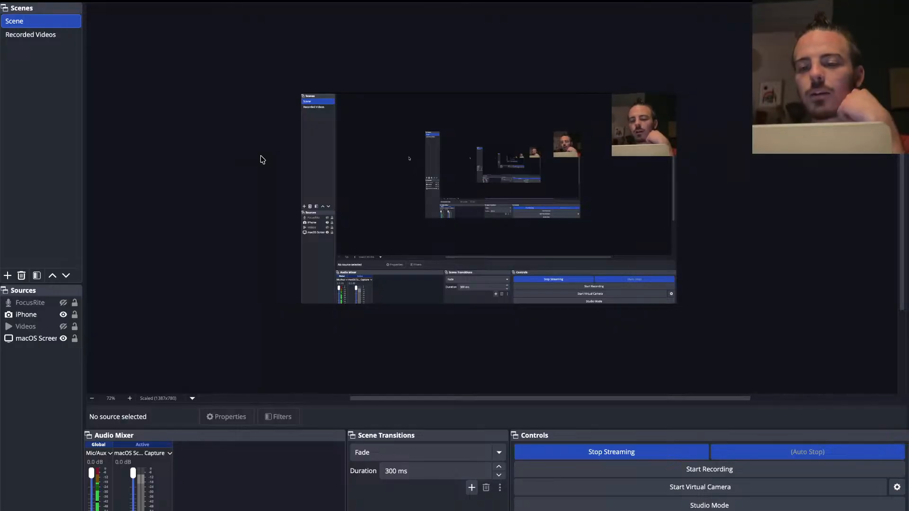
Switch to Final Cut Pro and look through the rest of the edit, from DMP20629 to the later part of DMP20638
{"action": "key", "text": "ctrl+Up"}
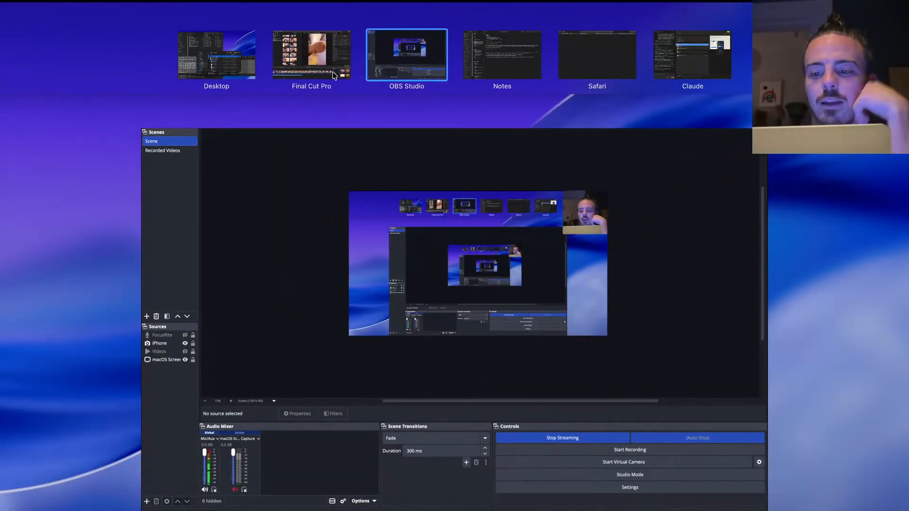
{"action": "left_click", "coordinate": [289, 58]}
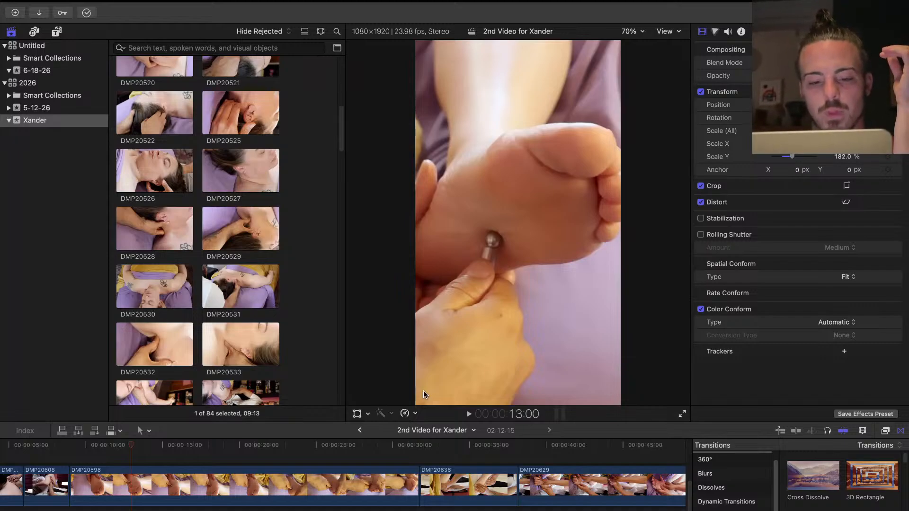
{"action": "left_click", "coordinate": [555, 464]}
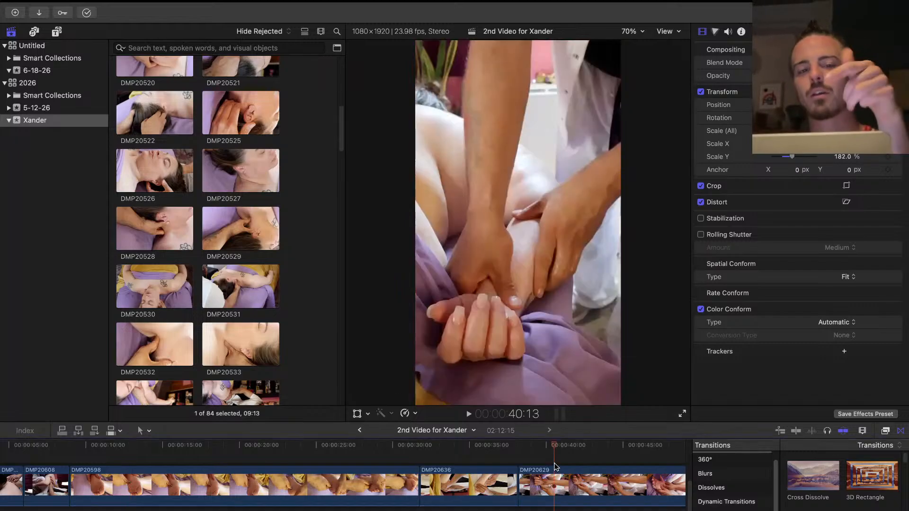
{"action": "scroll", "coordinate": [561, 494], "scroll_direction": "right", "scroll_amount": 1}
{"action": "scroll", "coordinate": [561, 493], "scroll_direction": "down", "scroll_amount": 2}
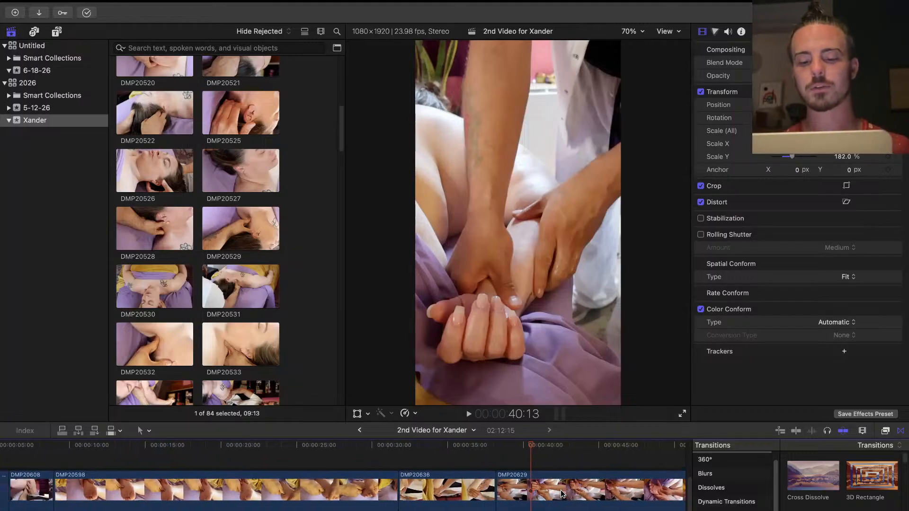
{"action": "scroll", "coordinate": [561, 494], "scroll_direction": "down", "scroll_amount": 1}
{"action": "left_click", "coordinate": [656, 466]}
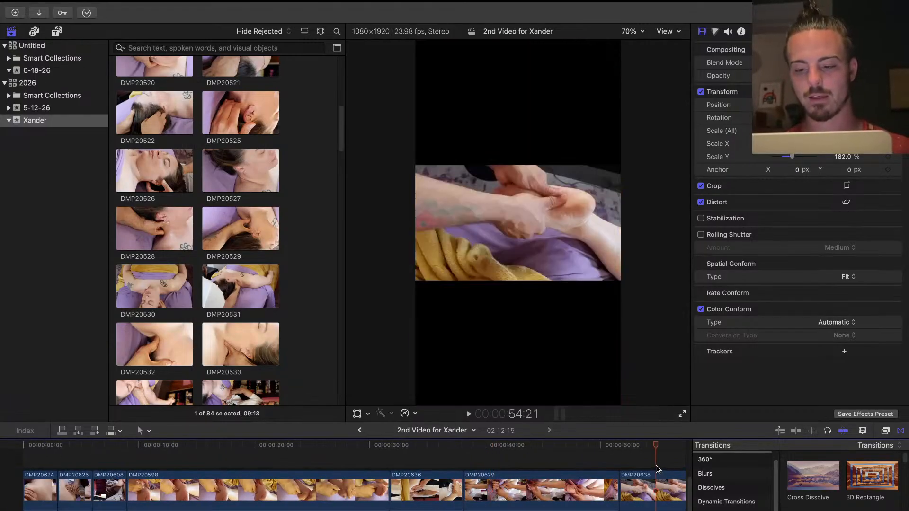
{"action": "scroll", "coordinate": [528, 506], "scroll_direction": "down", "scroll_amount": 2}
{"action": "scroll", "coordinate": [529, 506], "scroll_direction": "right", "scroll_amount": 3}
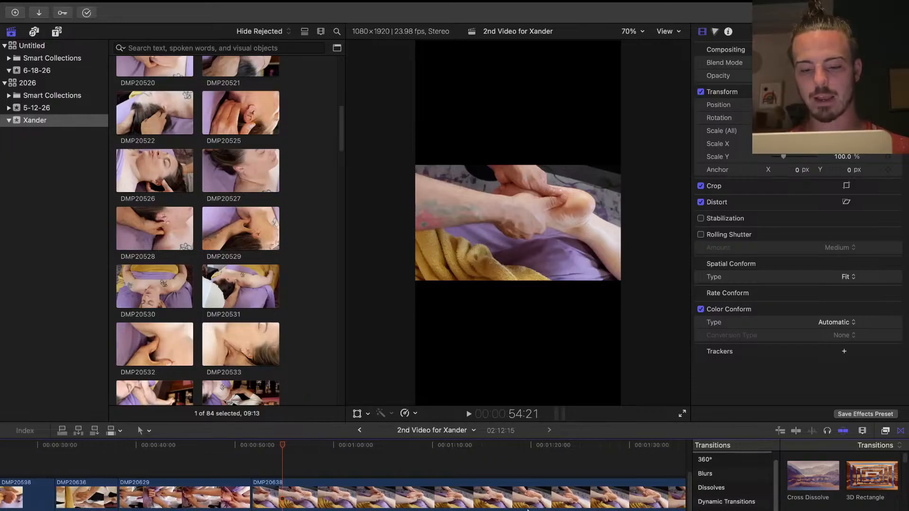
{"action": "scroll", "coordinate": [528, 510], "scroll_direction": "down", "scroll_amount": 3}
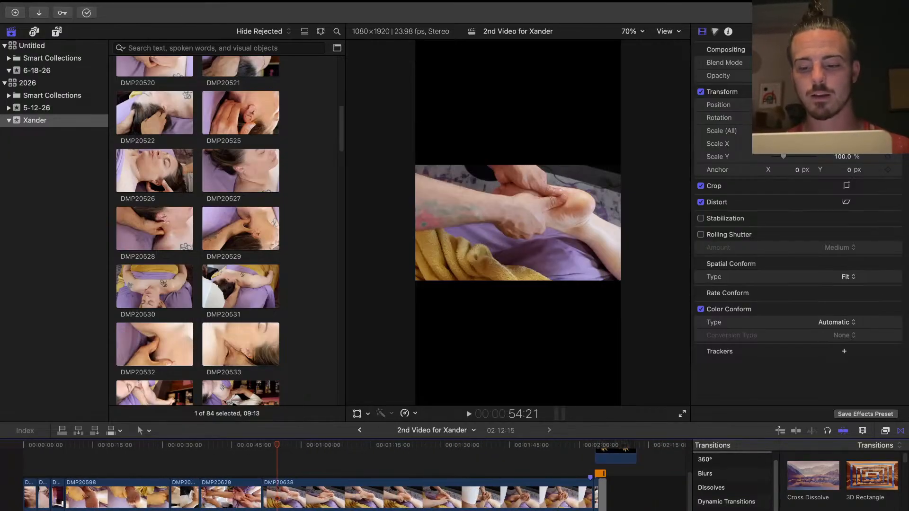
{"action": "left_click", "coordinate": [535, 464]}
{"action": "left_click", "coordinate": [470, 468]}
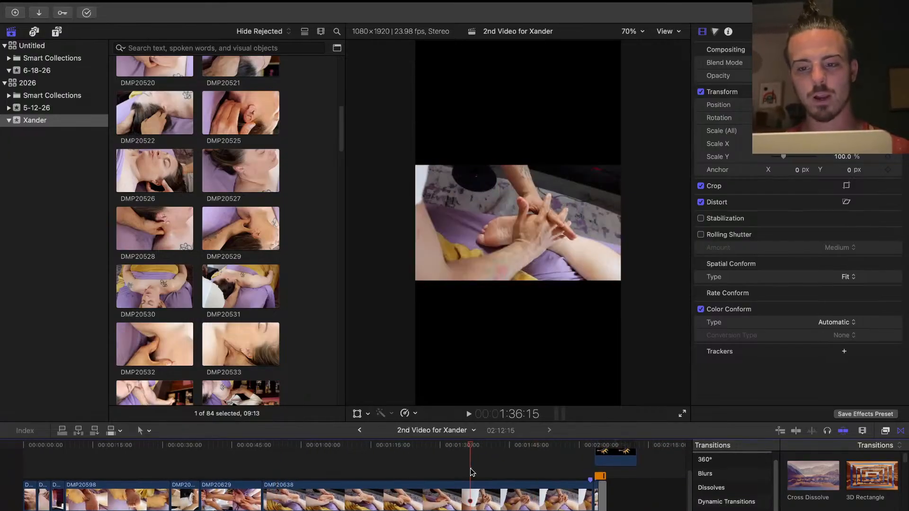
Check DMP20629, DMP20636 and DMP20598, and move DMP20636 between DMP20608 and DMP20598
{"action": "left_click", "coordinate": [388, 465]}
{"action": "left_click", "coordinate": [215, 474]}
{"action": "left_click", "coordinate": [181, 471]}
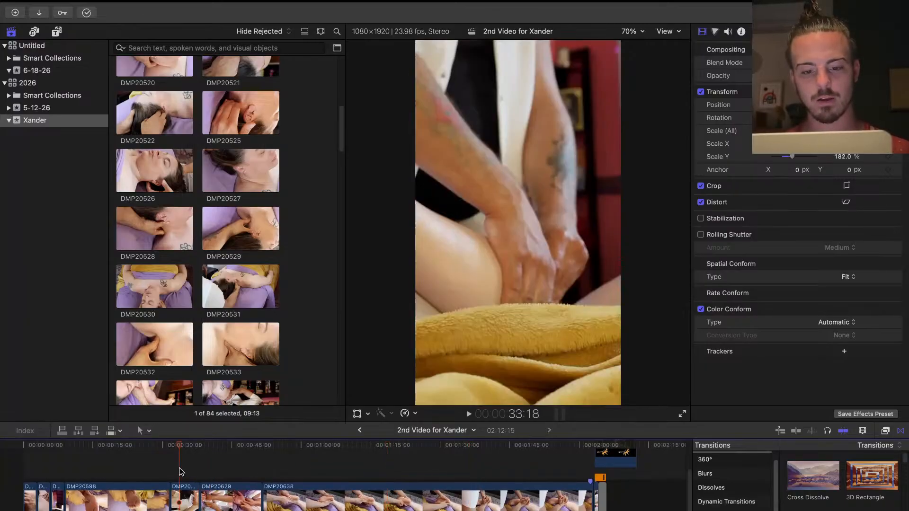
{"action": "left_click", "coordinate": [160, 470]}
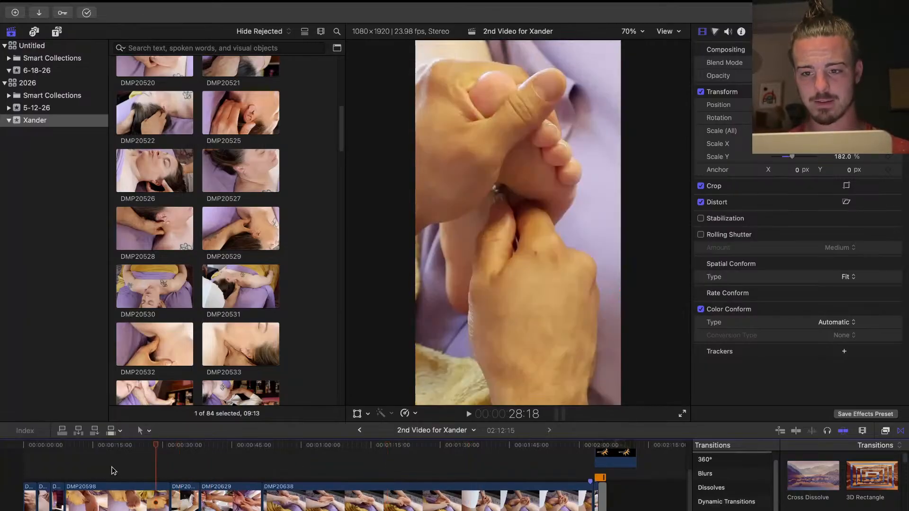
{"action": "left_click", "coordinate": [113, 471]}
{"action": "left_click_drag", "start_coordinate": [182, 502], "coordinate": [119, 496]}
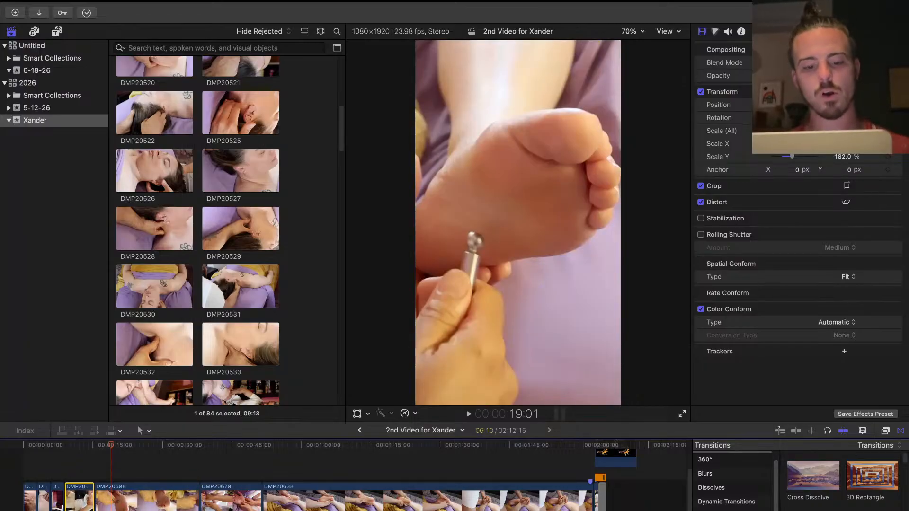
Play the cut from DMP20608 into DMP20636 and trim the end of DMP20636 back to 13:23
{"action": "left_click", "coordinate": [49, 473]}
{"action": "key", "text": "space"}
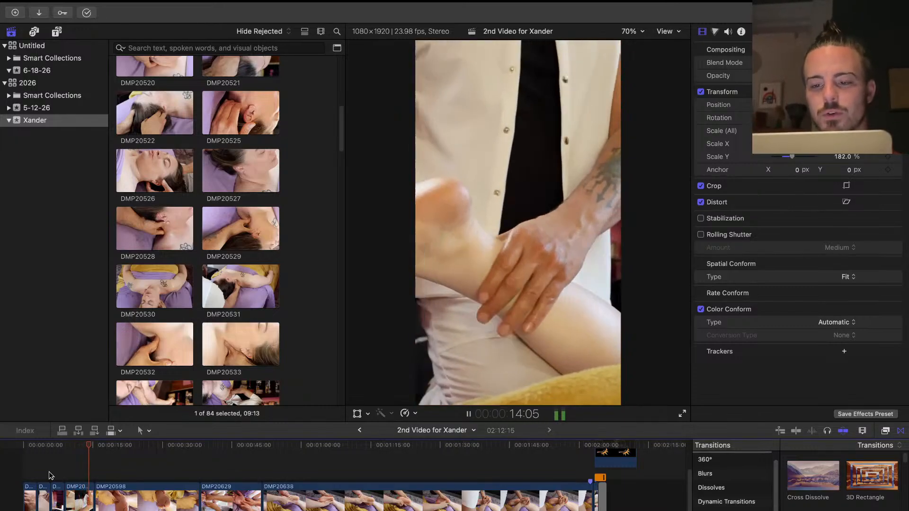
{"action": "key", "text": "space"}
{"action": "key", "text": "super+equal"}
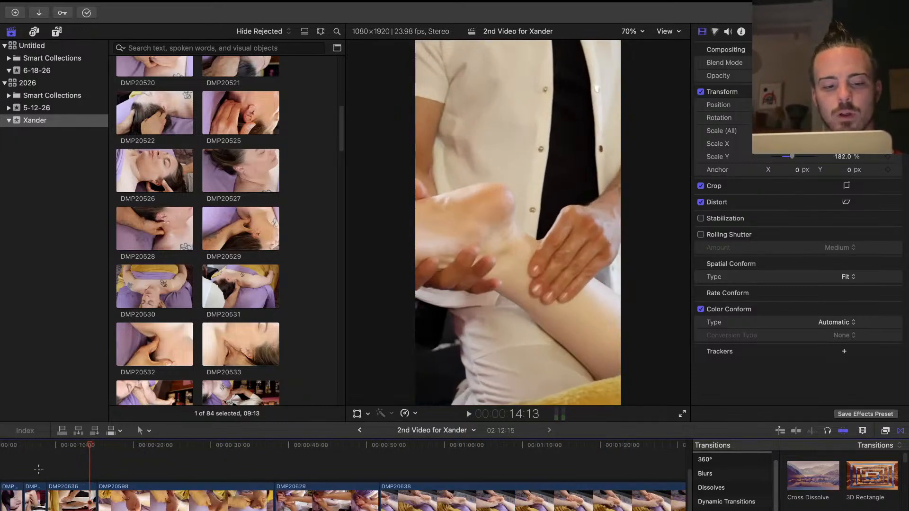
{"action": "left_click", "coordinate": [38, 468]}
{"action": "key", "text": "space"}
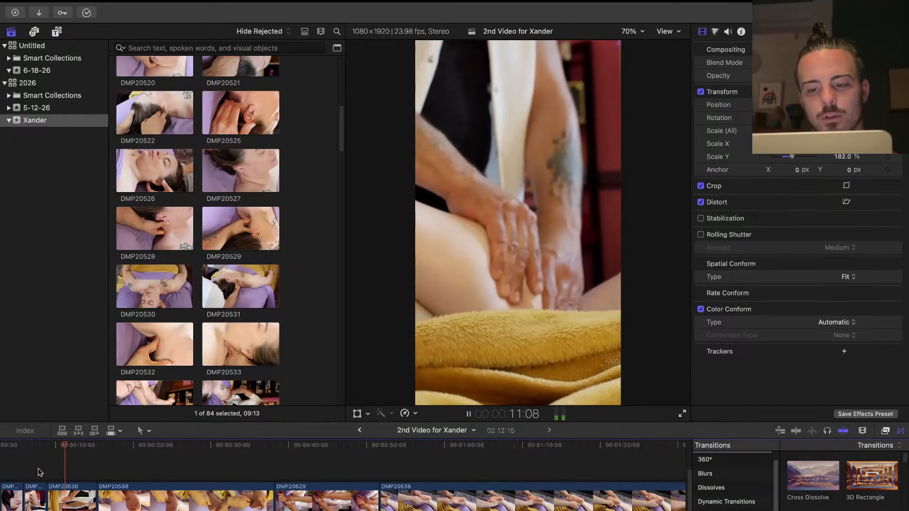
{"action": "key", "text": "space"}
{"action": "key", "text": "space"}
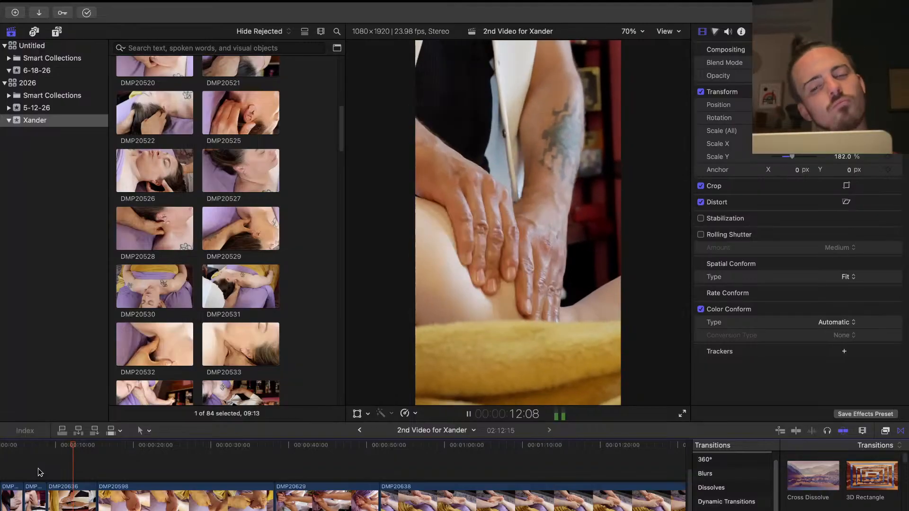
{"action": "key", "text": "space"}
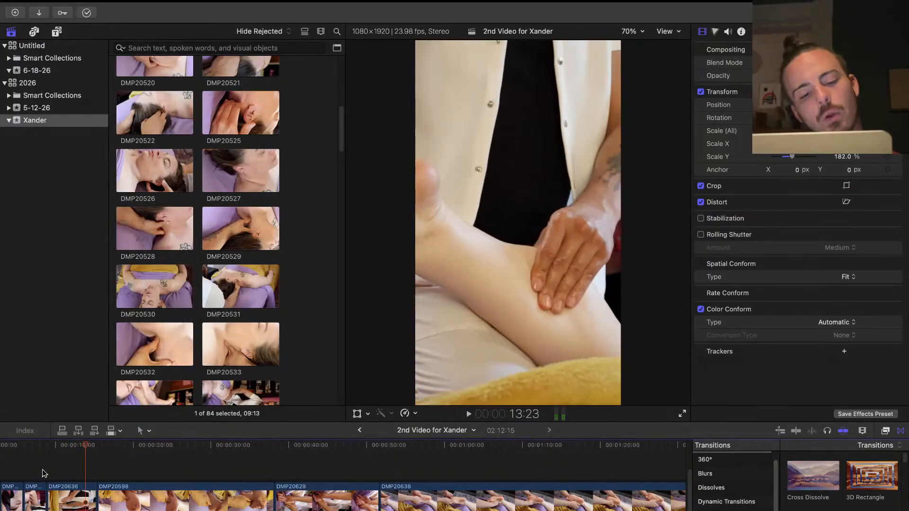
{"action": "left_click_drag", "start_coordinate": [97, 496], "coordinate": [84, 496]}
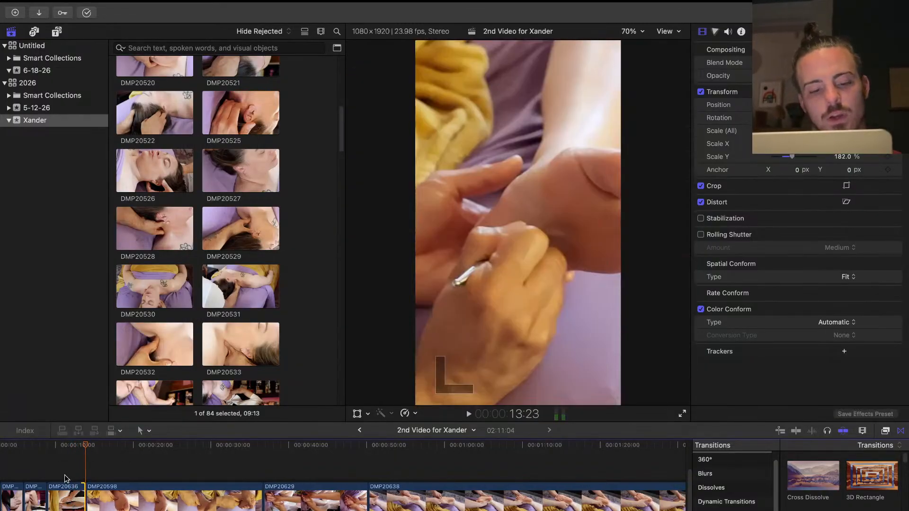
Play back and forth over the cut between DMP20608 and DMP20636 to judge the transition
{"action": "left_click", "coordinate": [41, 469]}
{"action": "key", "text": "space"}
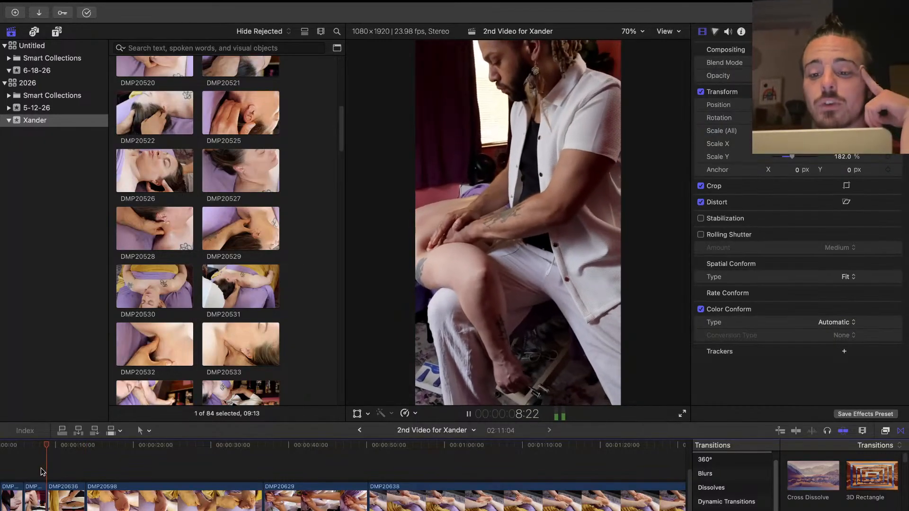
{"action": "key", "text": "space"}
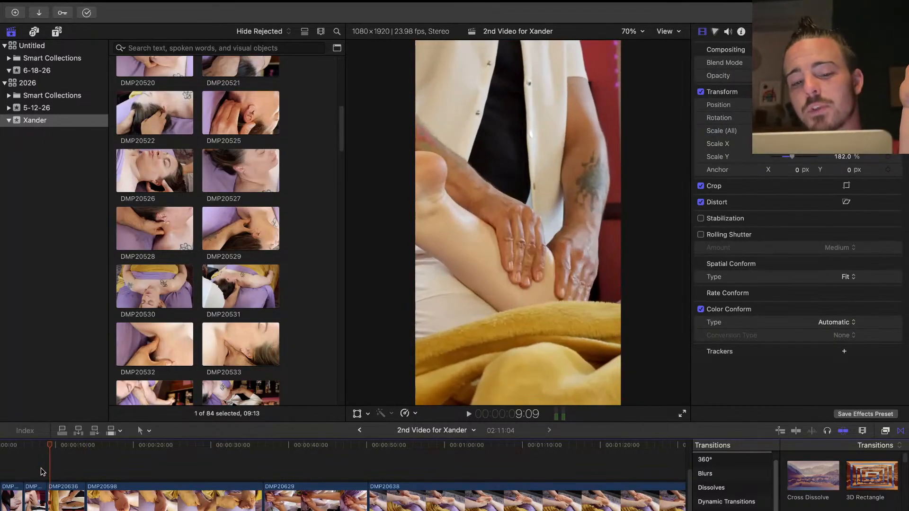
{"action": "key", "text": "space"}
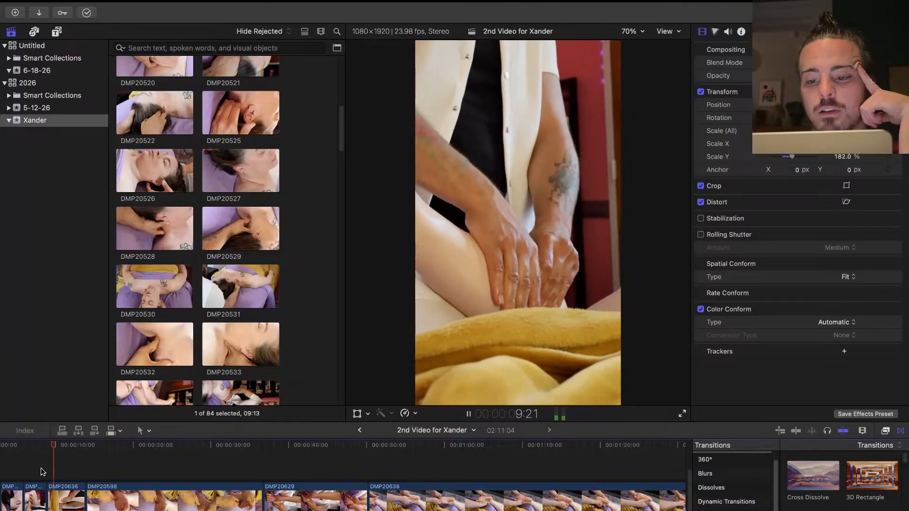
{"action": "key", "text": "j"}
{"action": "key", "text": "space"}
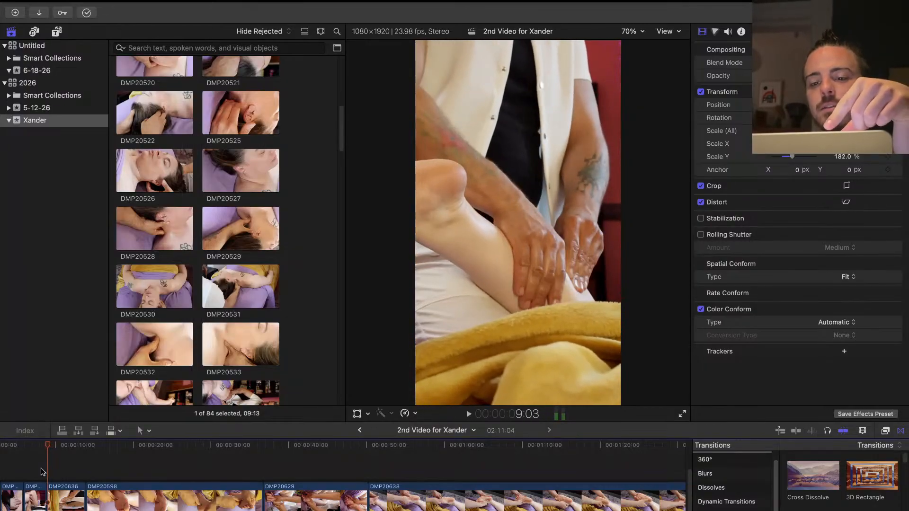
{"action": "key", "text": "j"}
{"action": "key", "text": "l"}
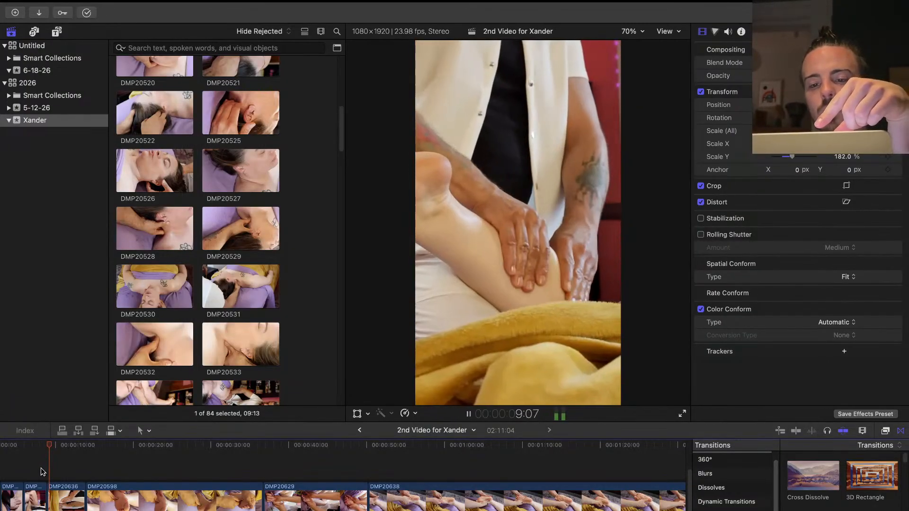
{"action": "key", "text": "j"}
{"action": "key", "text": "k"}
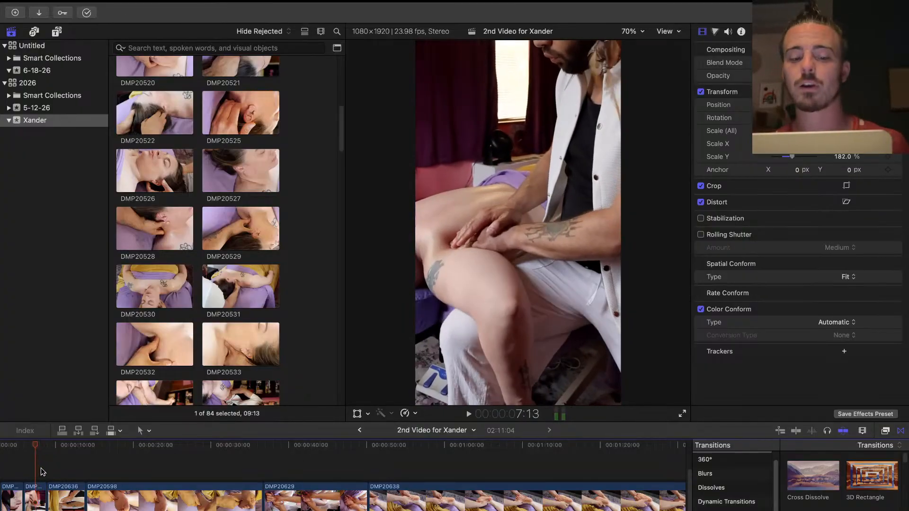
{"action": "key", "text": "j"}
{"action": "key", "text": "k"}
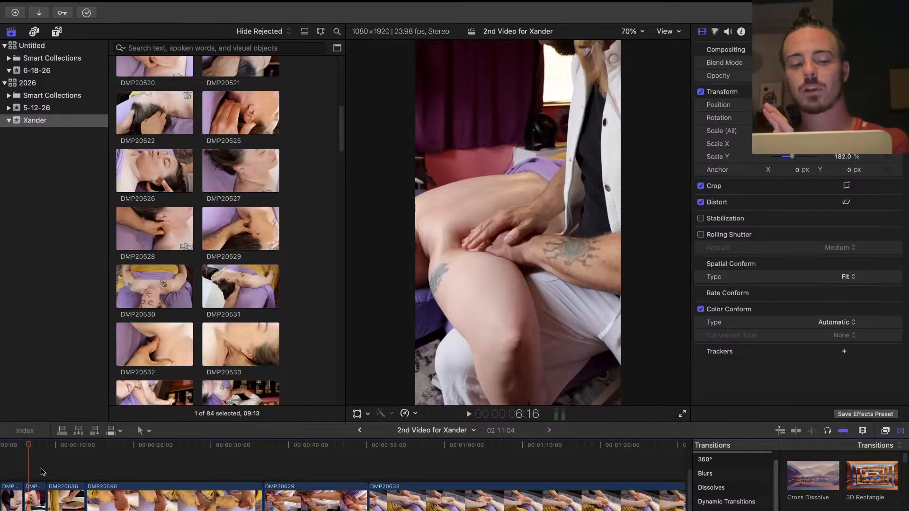
{"action": "key", "text": "l"}
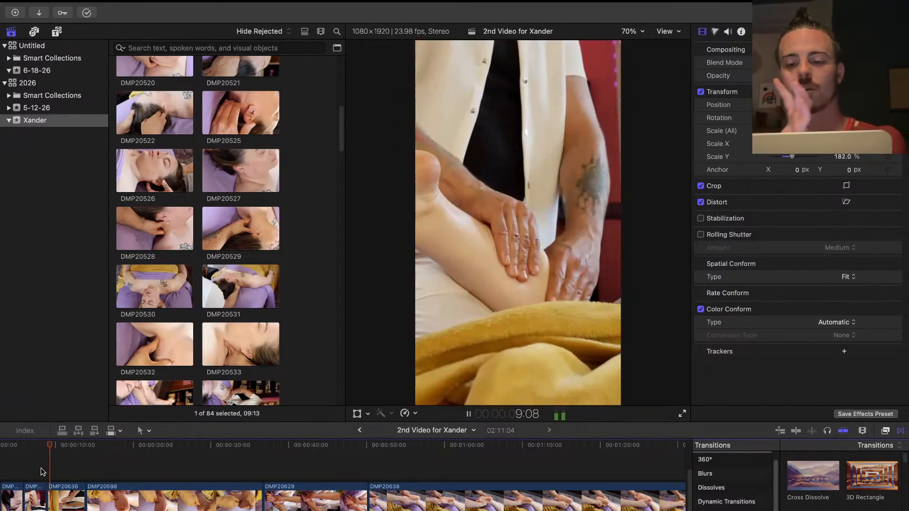
Play over the cut into DMP20636 again and trim the end of DMP20636 back to 12:00
{"action": "key", "text": "k"}
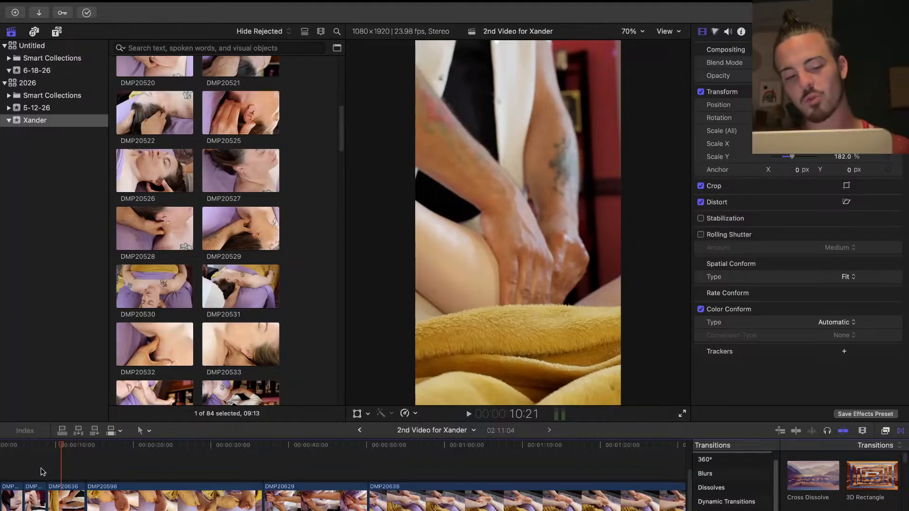
{"action": "key", "text": "j"}
{"action": "key", "text": "j"}
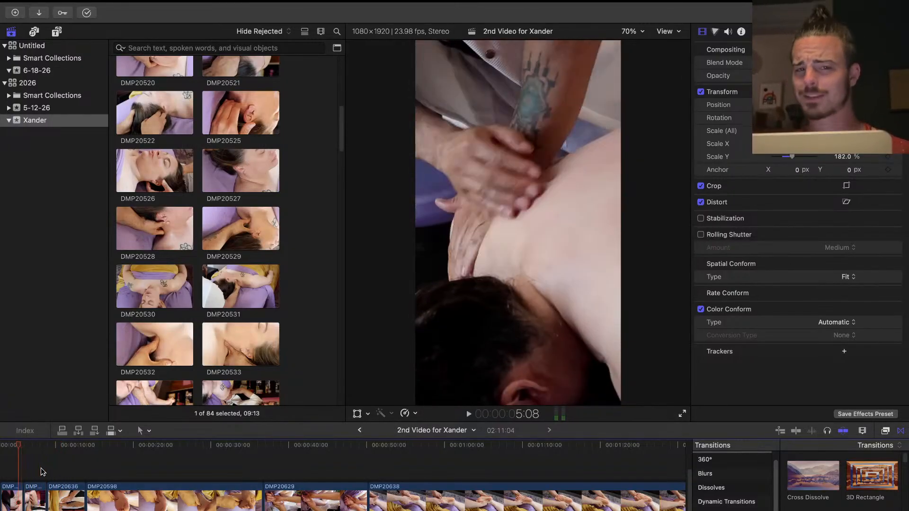
{"action": "key", "text": "l"}
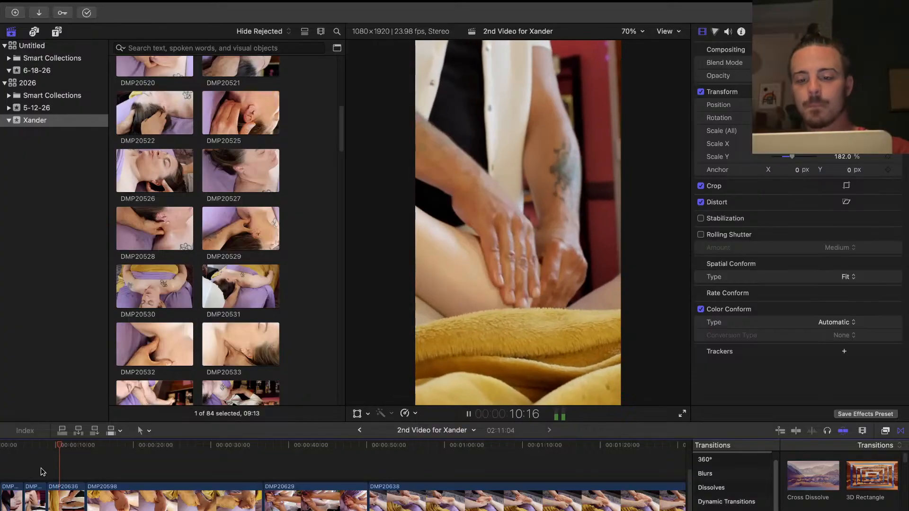
{"action": "key", "text": "k"}
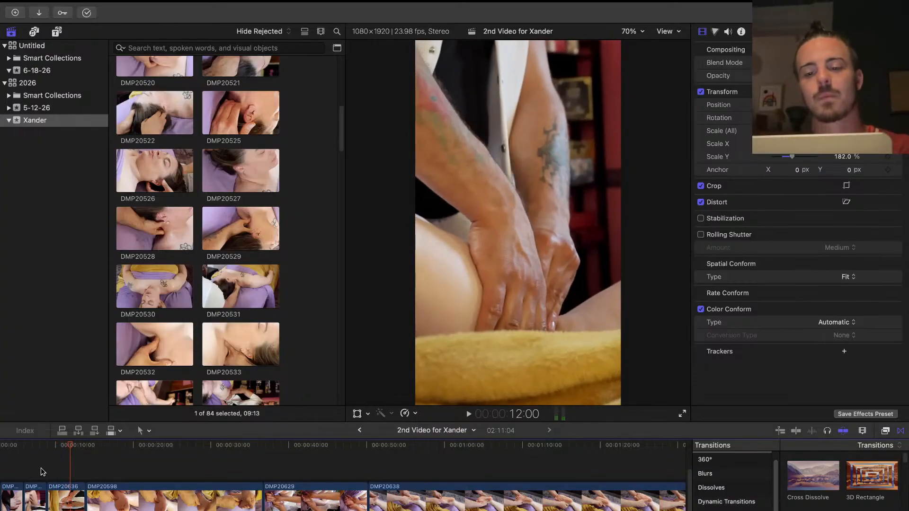
{"action": "left_click_drag", "start_coordinate": [86, 496], "coordinate": [70, 496]}
{"action": "left_click", "coordinate": [41, 472]}
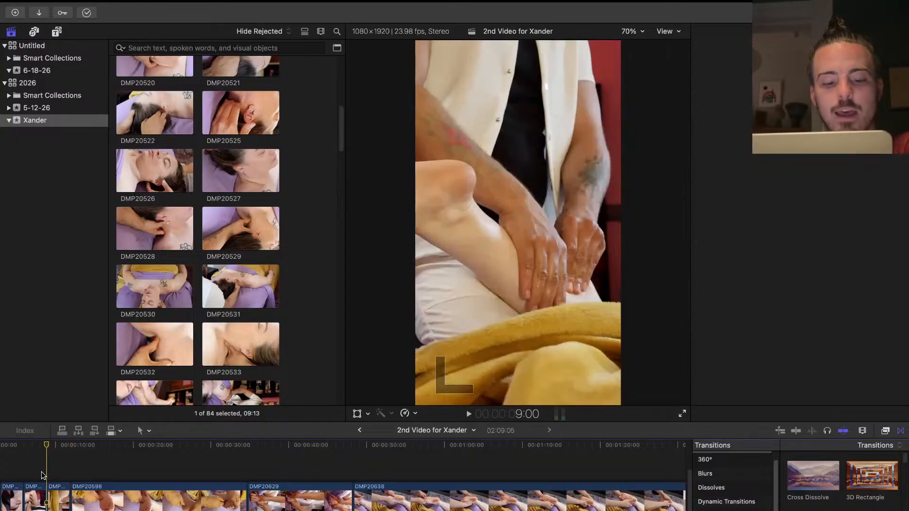
{"action": "key", "text": "super+4"}
{"action": "left_click", "coordinate": [58, 494]}
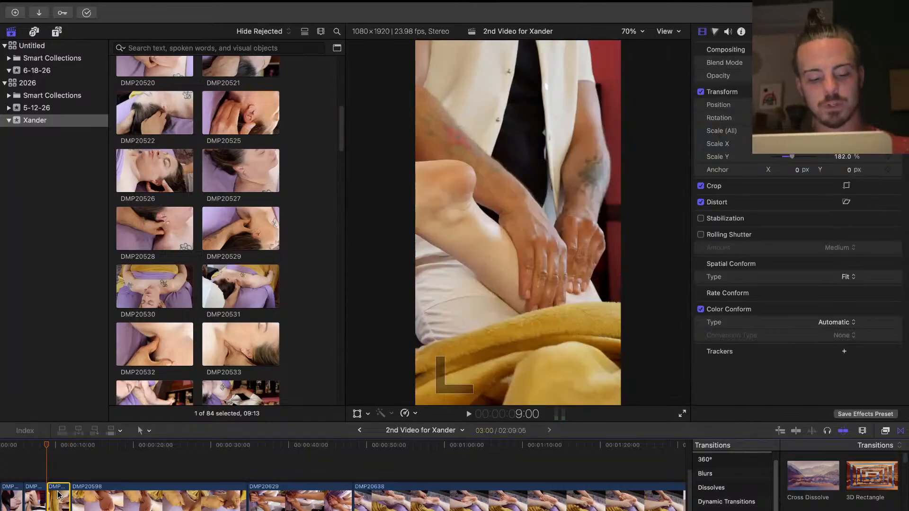
{"action": "right_click", "coordinate": [57, 493]}
{"action": "left_click", "coordinate": [55, 488]}
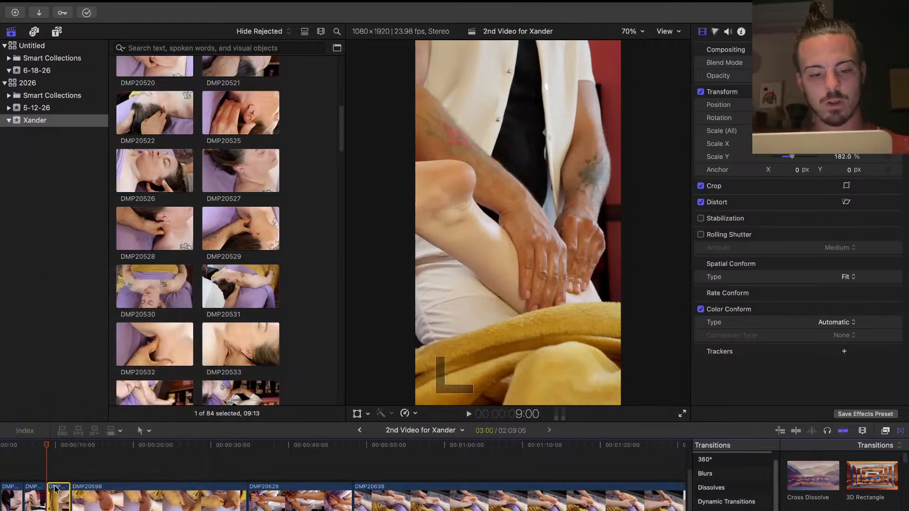
{"action": "left_click_drag", "start_coordinate": [57, 495], "coordinate": [63, 496]}
{"action": "key", "text": "shift+super+a"}
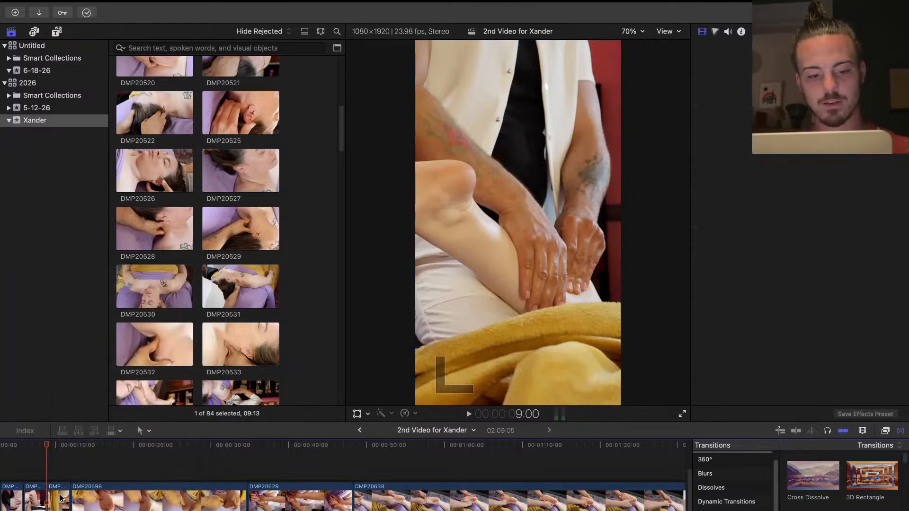
{"action": "left_click", "coordinate": [57, 498]}
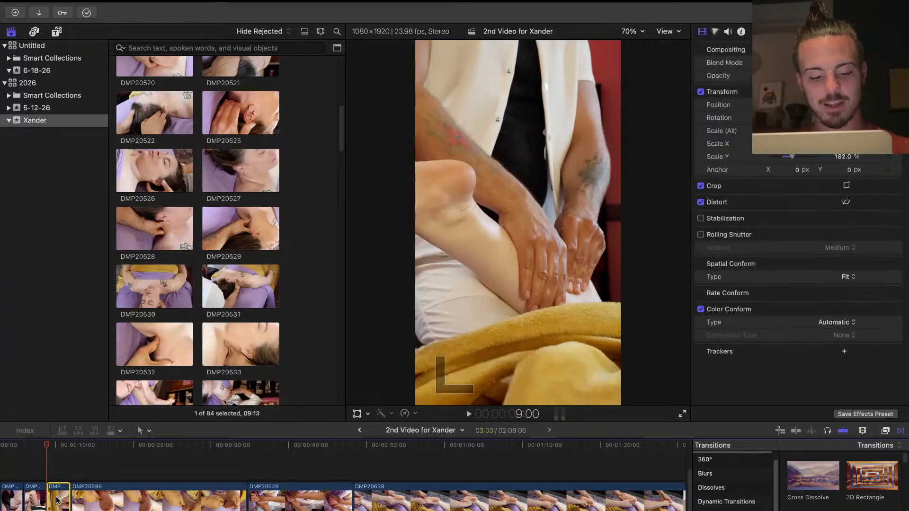
{"action": "left_click_drag", "start_coordinate": [56, 500], "coordinate": [61, 500]}
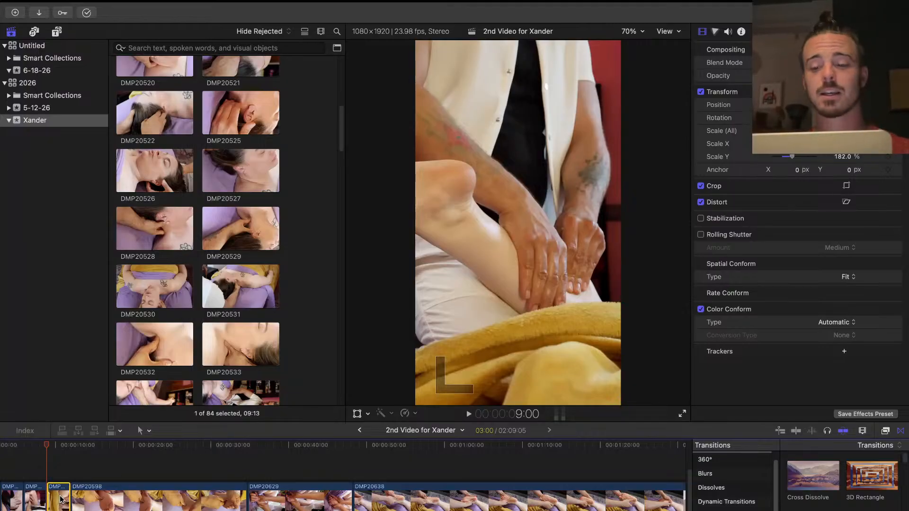
Play from just before DMP20636 into DMP20598 to check the tightened cut
{"action": "left_click", "coordinate": [37, 461]}
{"action": "key", "text": "space"}
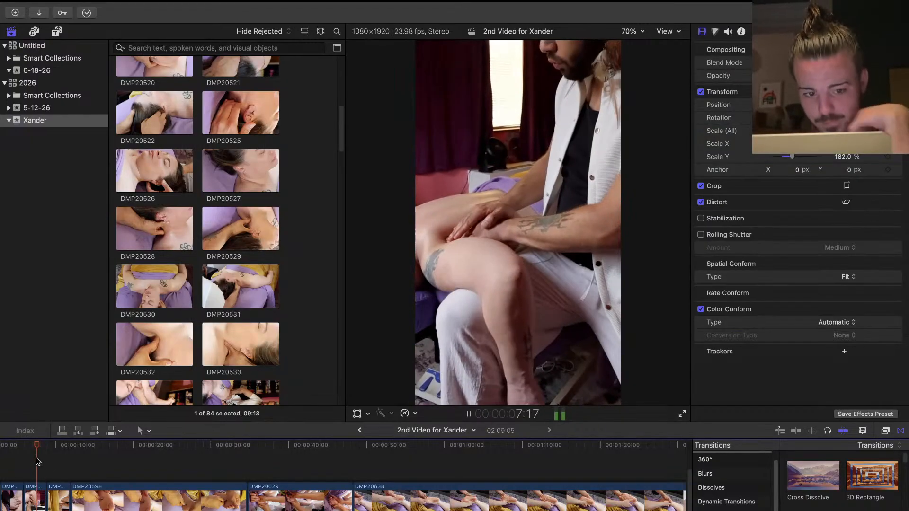
{"action": "scroll", "coordinate": [38, 464], "scroll_direction": "left", "scroll_amount": 3}
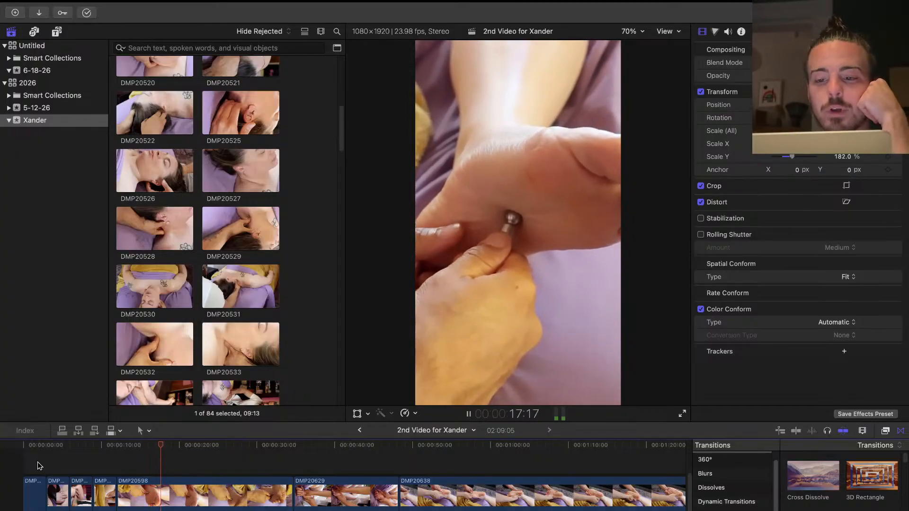
{"action": "key", "text": "space"}
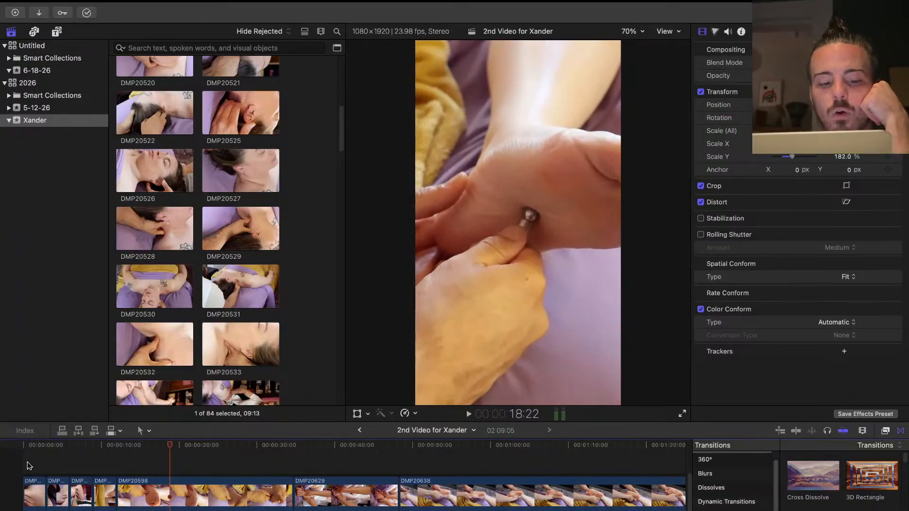
Compare the opening clip's first frame with and without stabilization, and play the clip unstabilized
{"action": "left_click", "coordinate": [25, 466]}
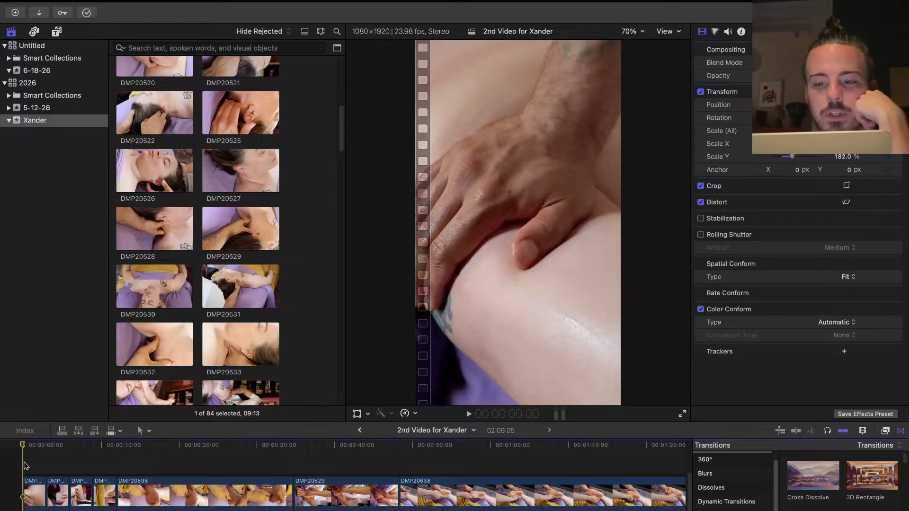
{"action": "left_click", "coordinate": [33, 494]}
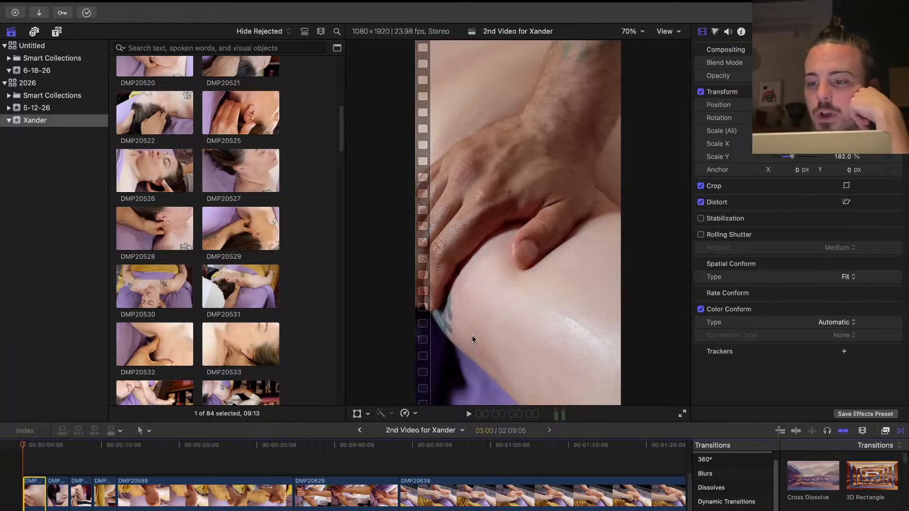
{"action": "left_click", "coordinate": [700, 219]}
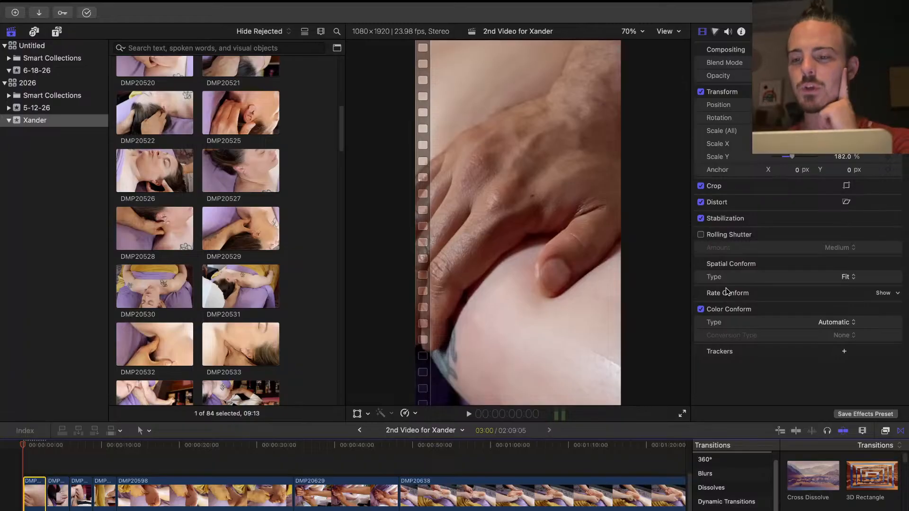
{"action": "left_click", "coordinate": [701, 219]}
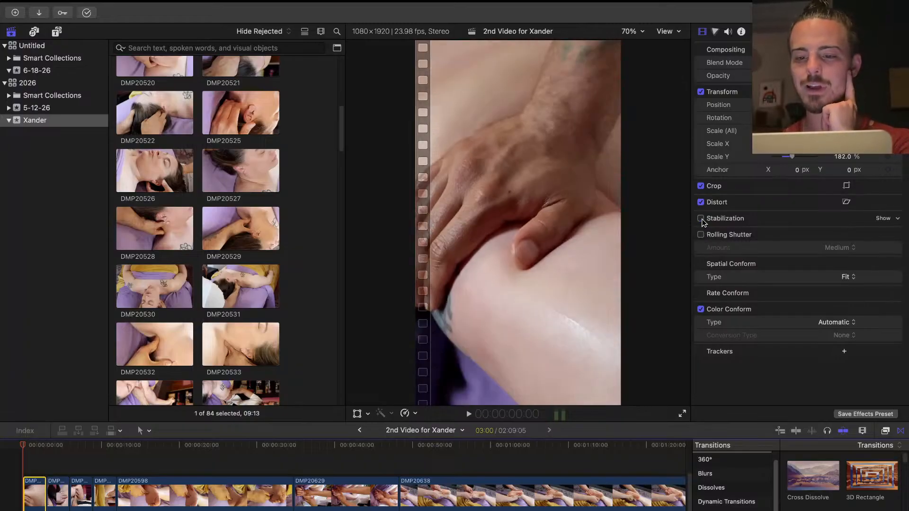
{"action": "key", "text": "space"}
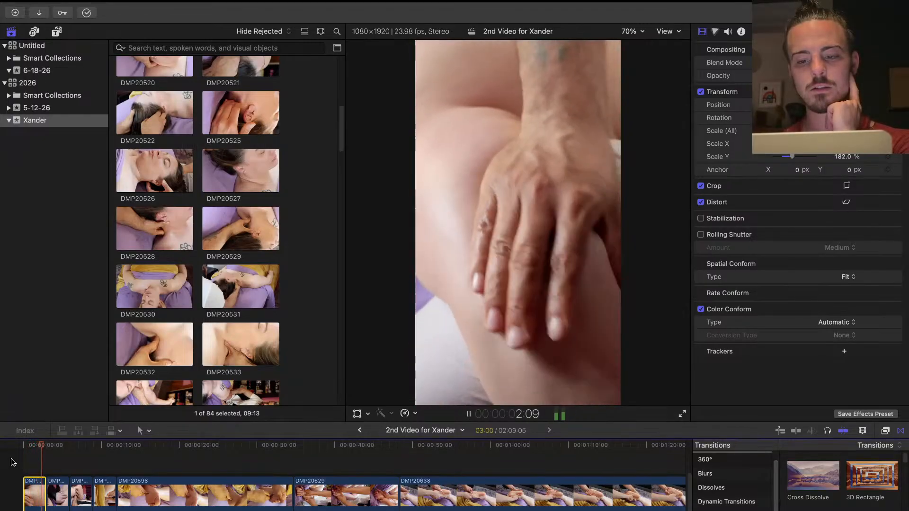
{"action": "key", "text": "space"}
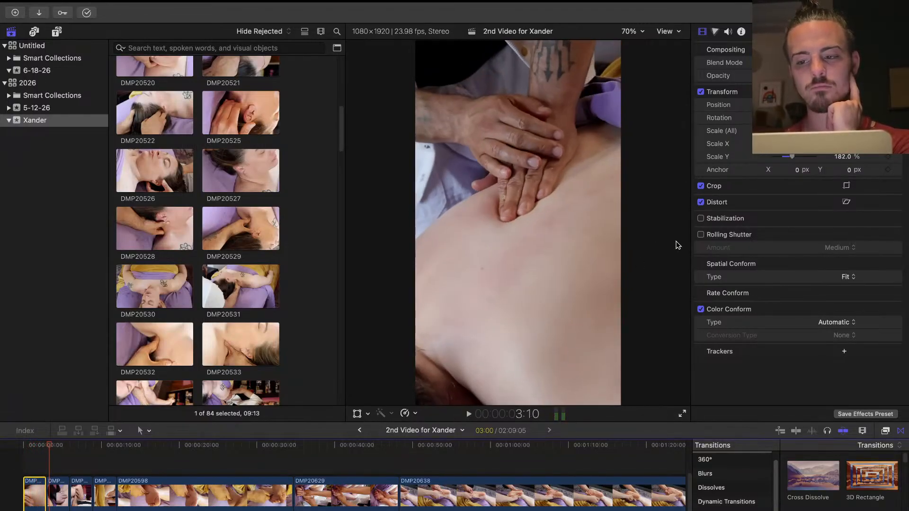
Turn on stabilization for the opening clip, play it from the start, and recheck the stabilization setting
{"action": "left_click", "coordinate": [701, 219]}
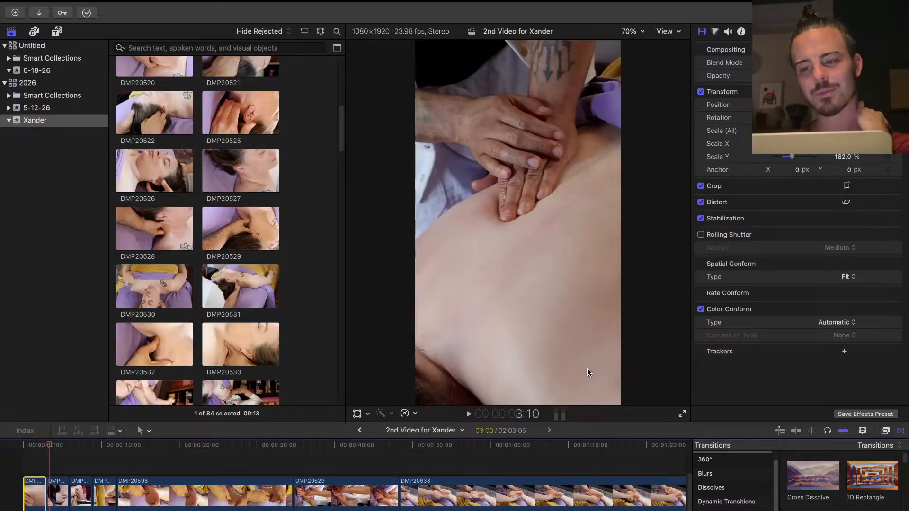
{"action": "left_click", "coordinate": [25, 462]}
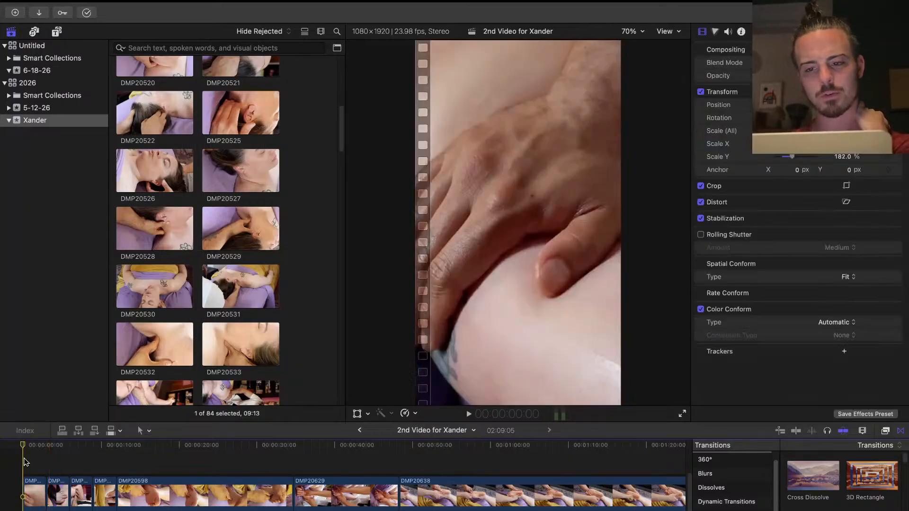
{"action": "key", "text": "space"}
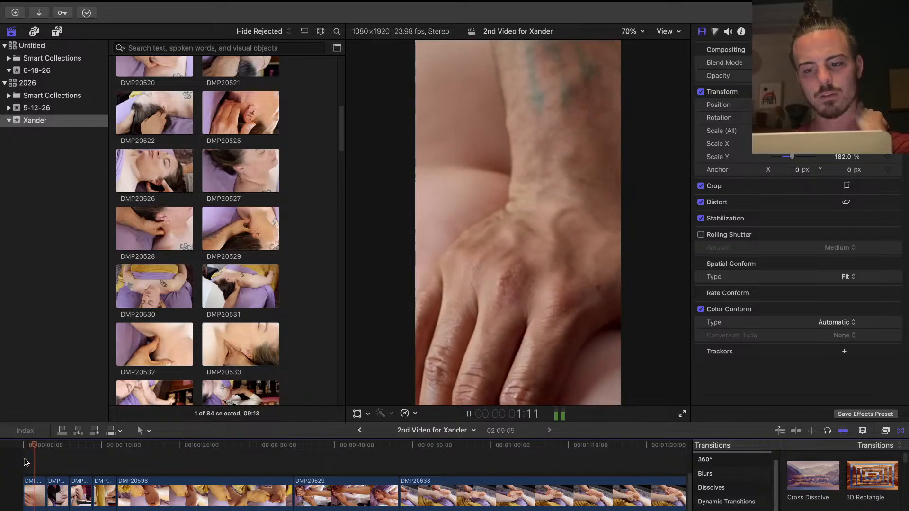
{"action": "key", "text": "space"}
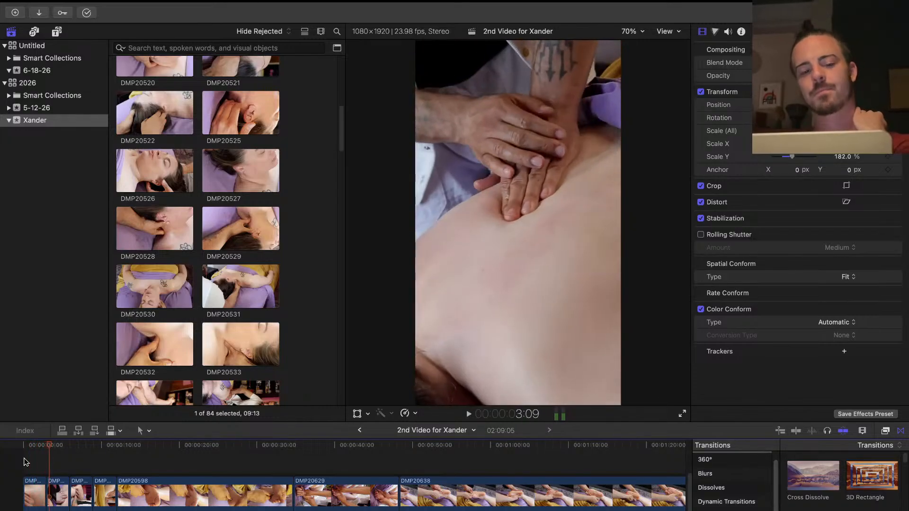
{"action": "left_click", "coordinate": [26, 481]}
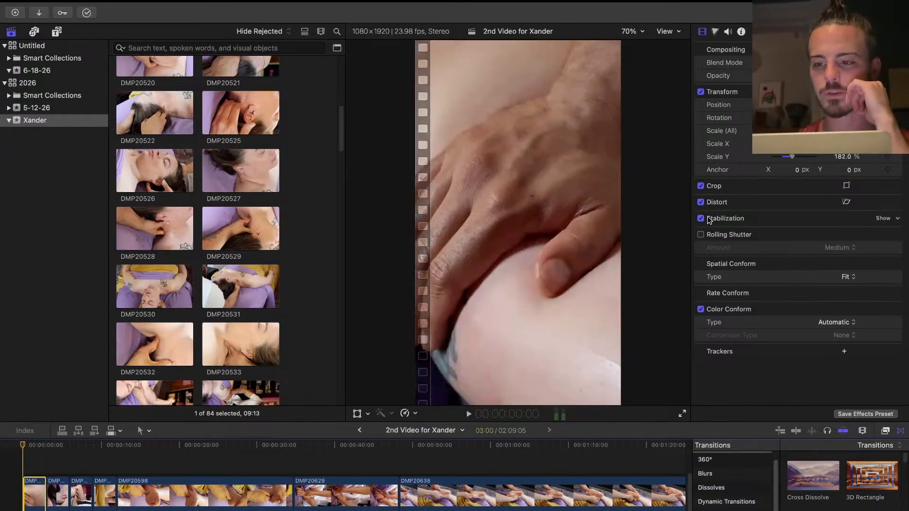
{"action": "left_click", "coordinate": [897, 218]}
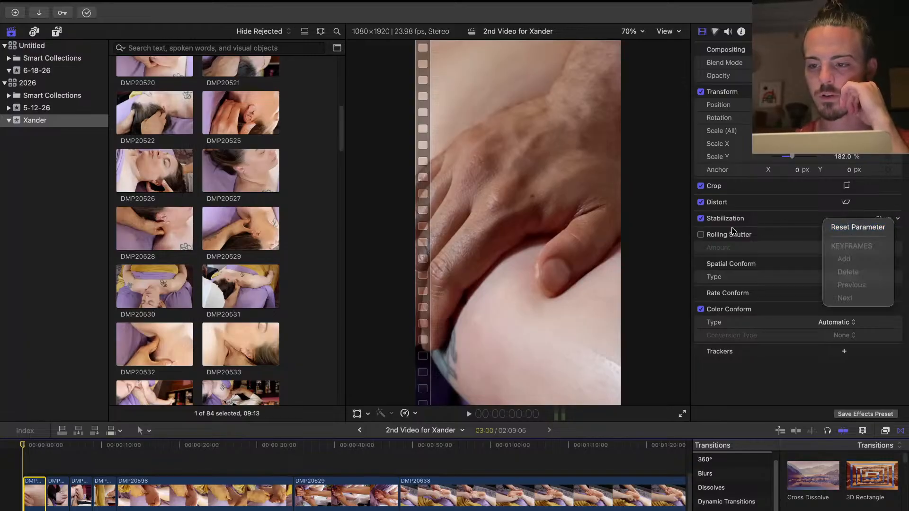
{"action": "left_click", "coordinate": [701, 222]}
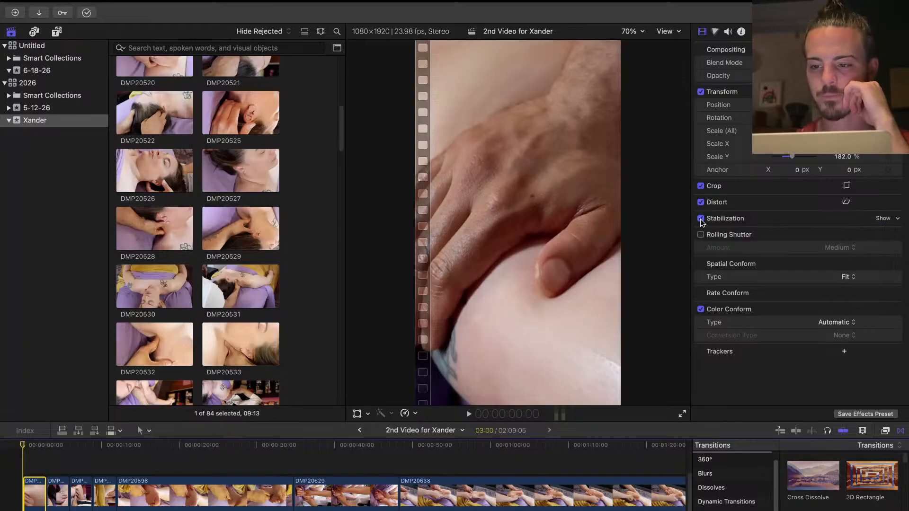
{"action": "left_click", "coordinate": [701, 220]}
Play the second timeline clip and turn on its stabilization, comparing the frame with and without it
{"action": "left_click", "coordinate": [63, 469]}
{"action": "key", "text": "space"}
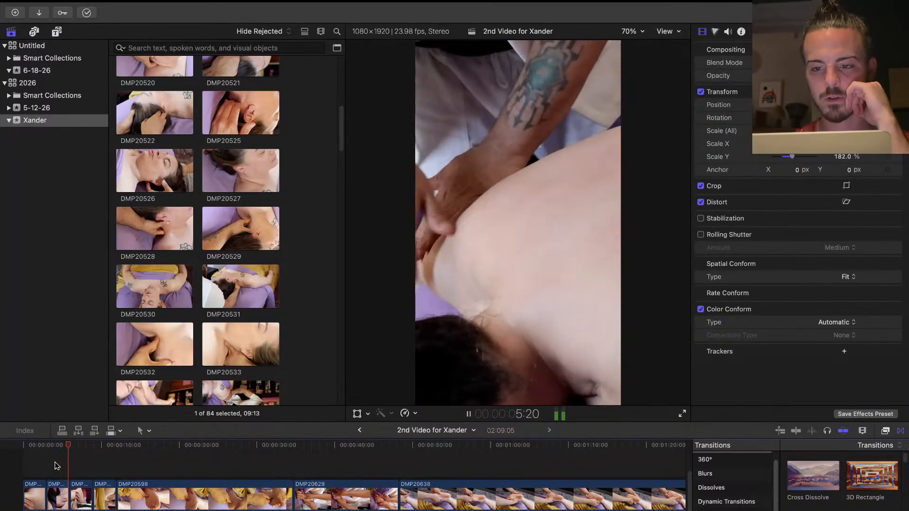
{"action": "key", "text": "space"}
{"action": "left_click", "coordinate": [57, 464]}
{"action": "left_click", "coordinate": [58, 495]}
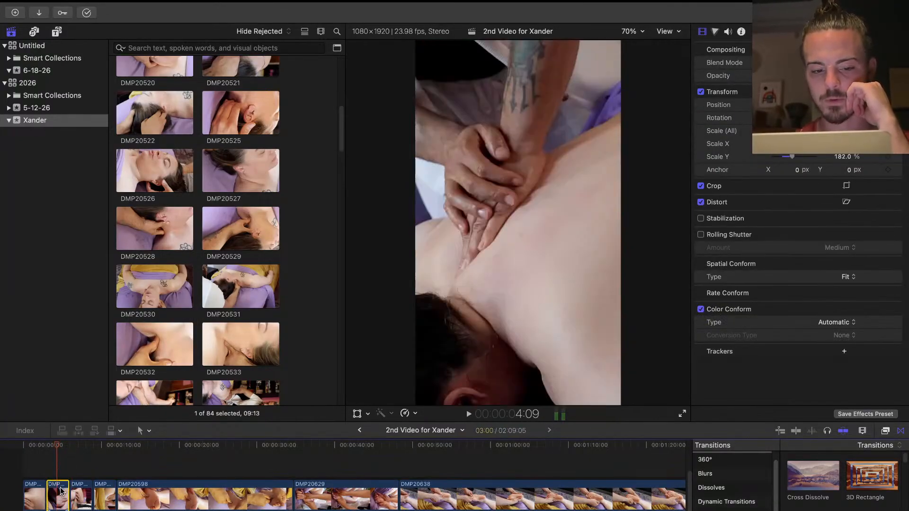
{"action": "left_click", "coordinate": [701, 219]}
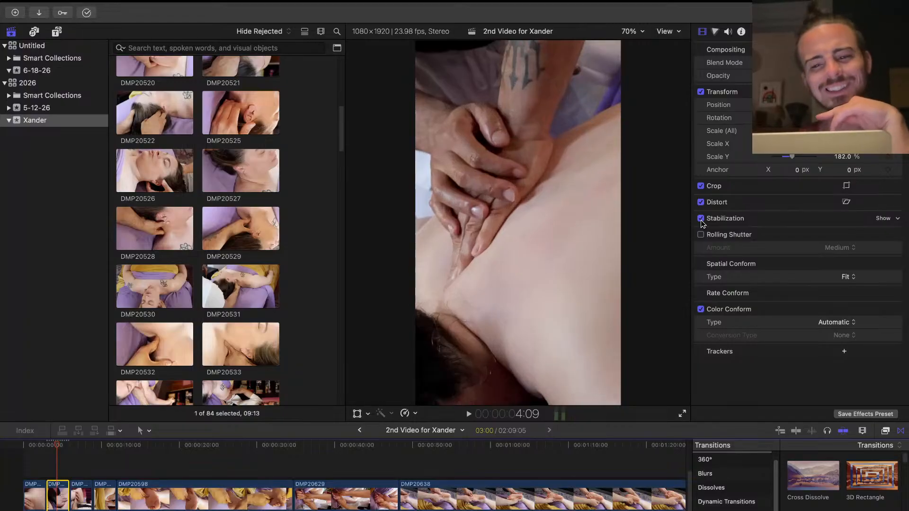
{"action": "left_click", "coordinate": [701, 220]}
{"action": "left_click", "coordinate": [701, 219]}
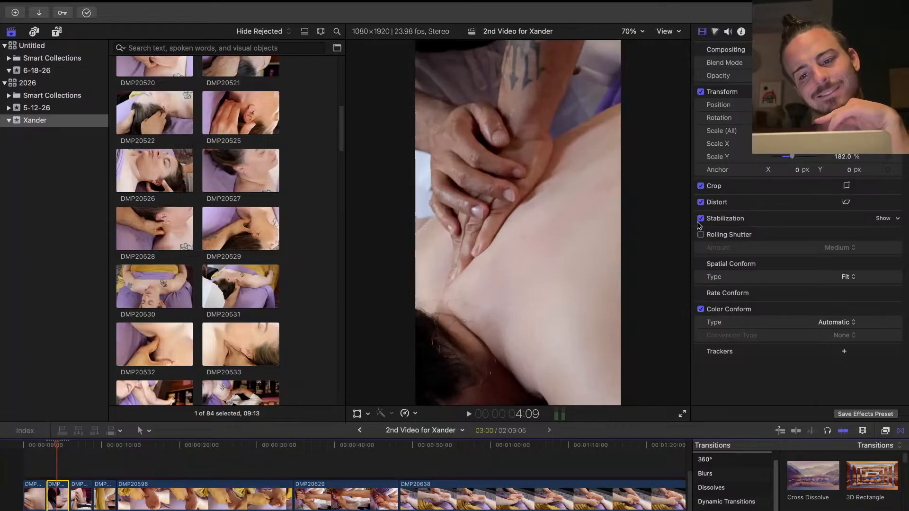
Play back the second timeline clip from 00:00:03:00 to review its stabilized footage
{"action": "left_click", "coordinate": [47, 470]}
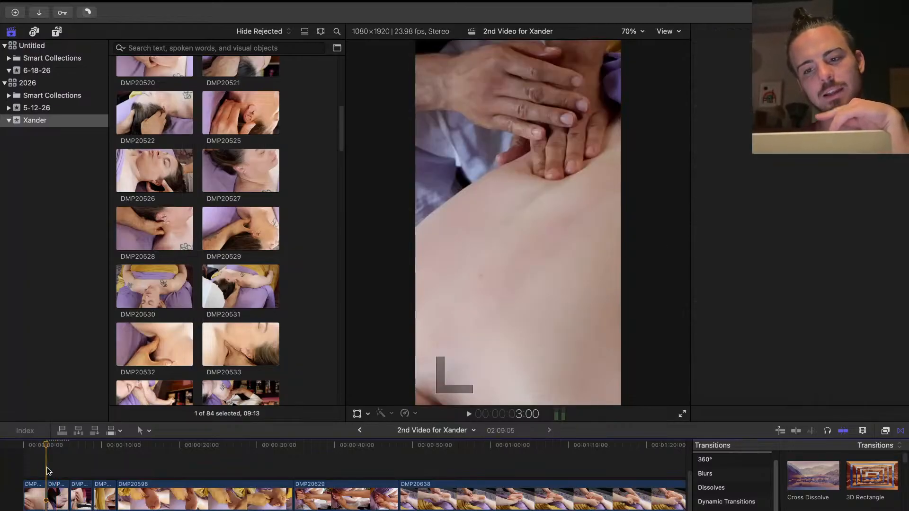
{"action": "key", "text": "space"}
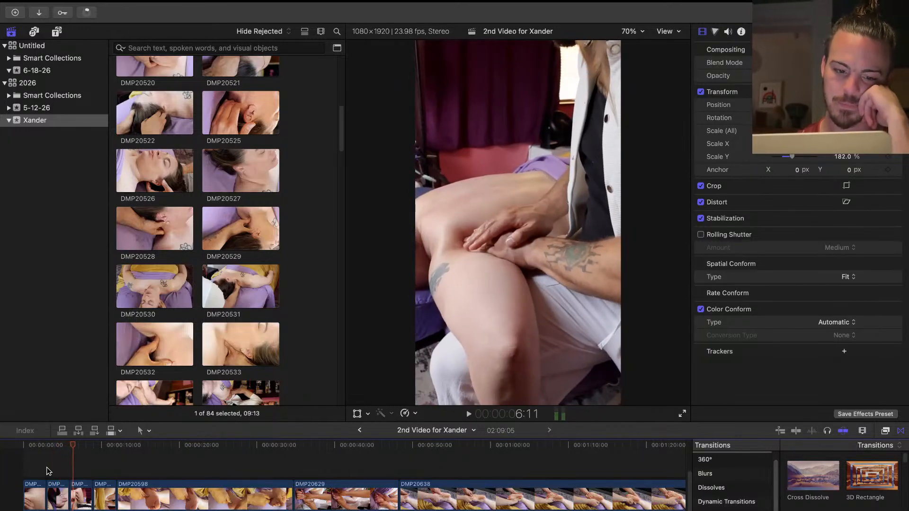
{"action": "left_click", "coordinate": [49, 471]}
{"action": "key", "text": "space"}
{"action": "key", "text": "space"}
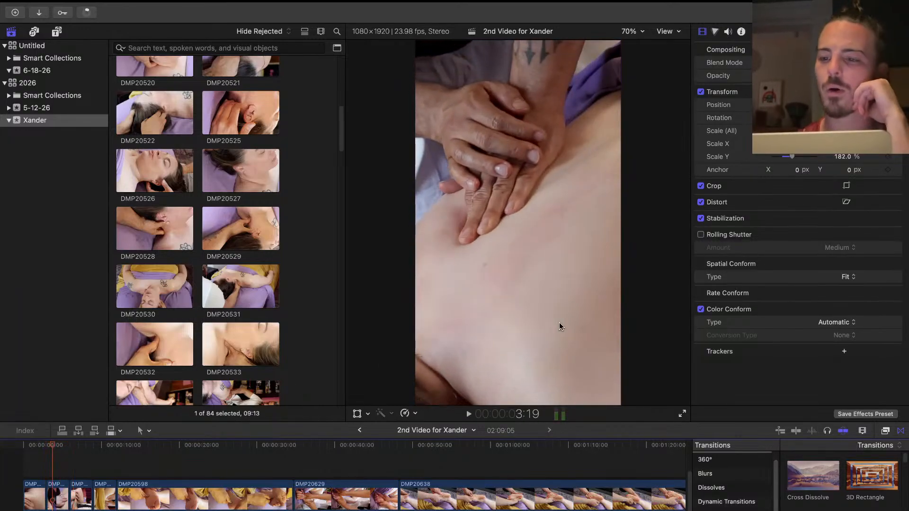
Turn off Stabilization for the second timeline clip and play it through into the third clip for comparison
{"action": "left_click", "coordinate": [701, 218]}
{"action": "left_click", "coordinate": [700, 218]}
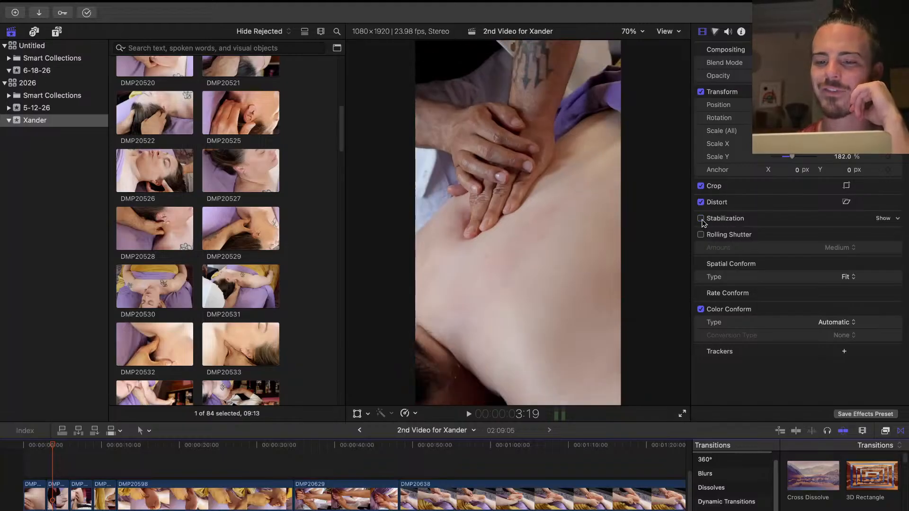
{"action": "left_click", "coordinate": [44, 467]}
{"action": "key", "text": "space"}
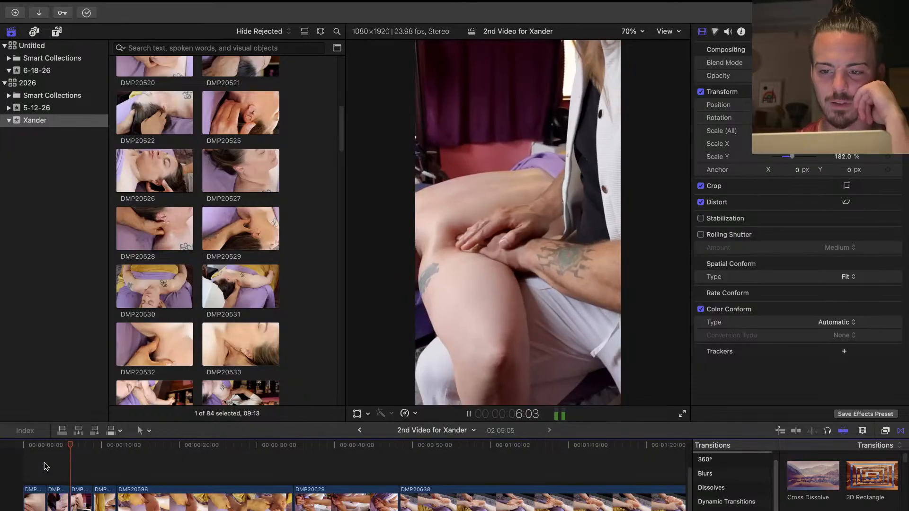
{"action": "key", "text": "space"}
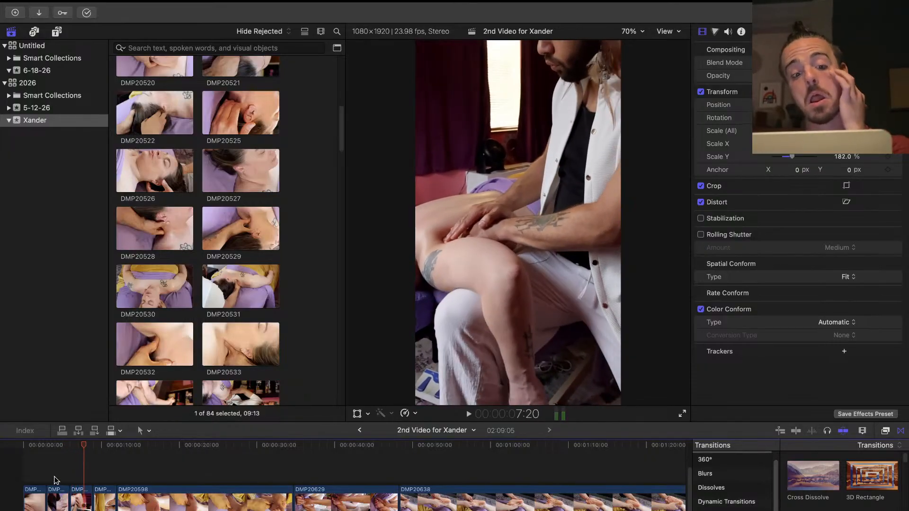
Select the second timeline clip and disable its Stabilization
{"action": "left_click", "coordinate": [77, 491]}
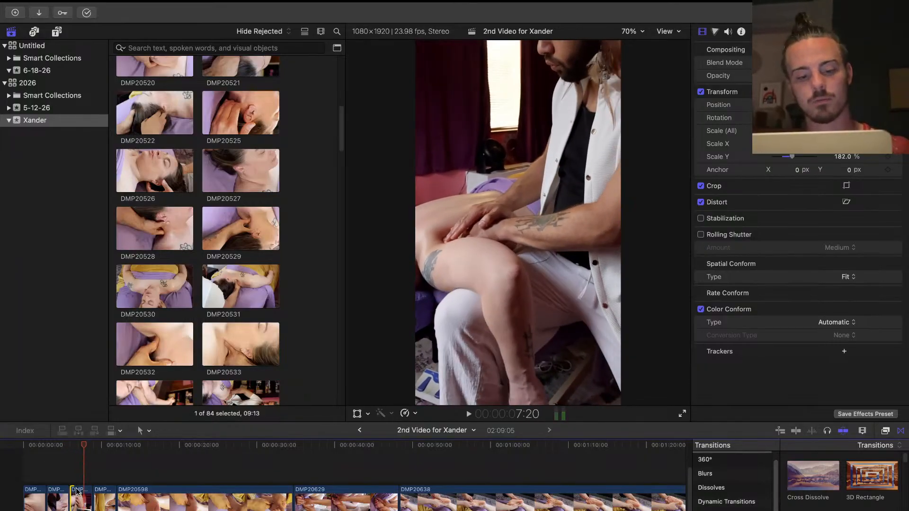
{"action": "left_click", "coordinate": [53, 495]}
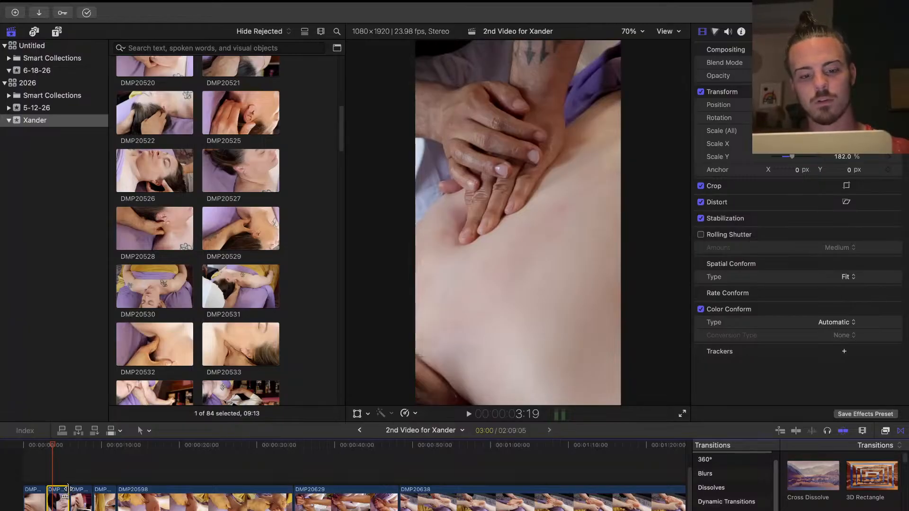
{"action": "left_click", "coordinate": [701, 218]}
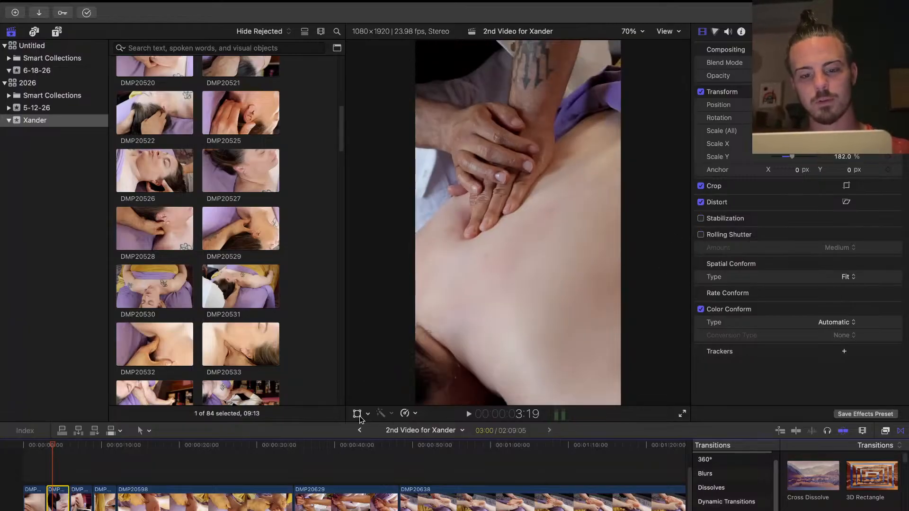
Enable Stabilization on the third timeline clip and play it back from 00:00:06:00
{"action": "left_click", "coordinate": [83, 495]}
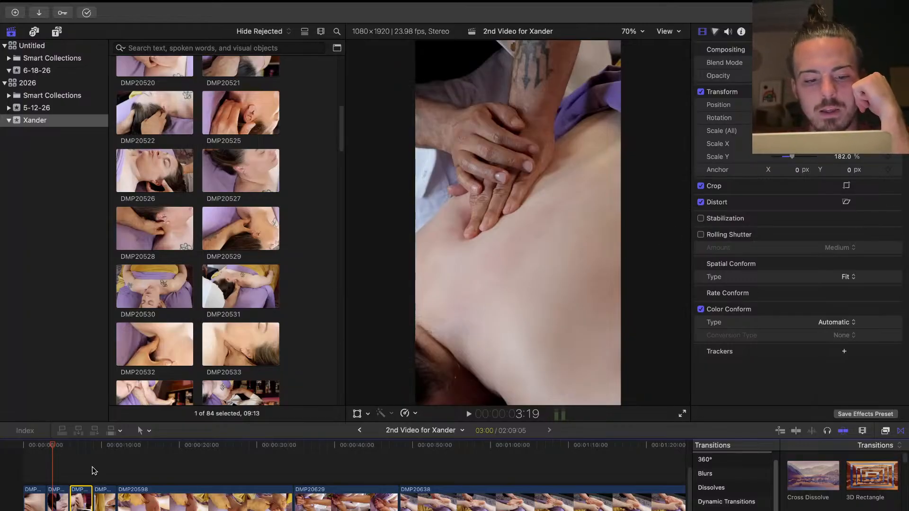
{"action": "left_click", "coordinate": [82, 467]}
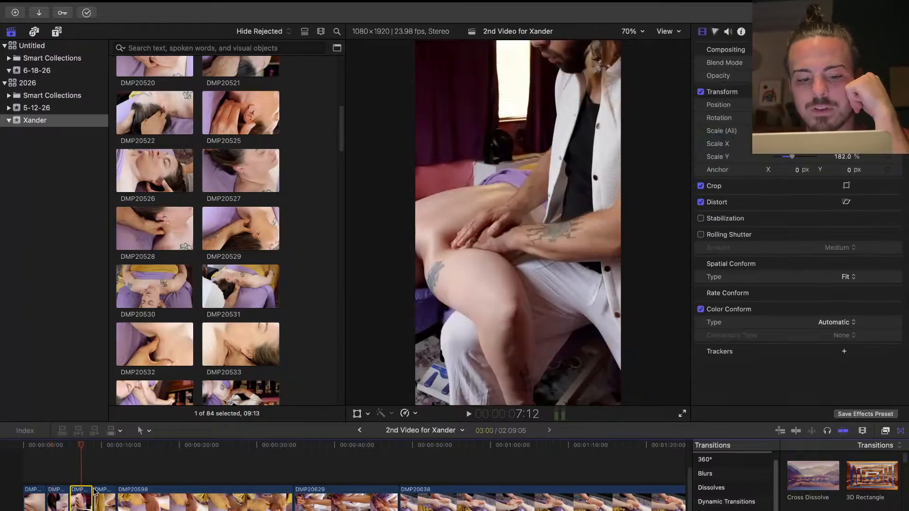
{"action": "left_click", "coordinate": [701, 219]}
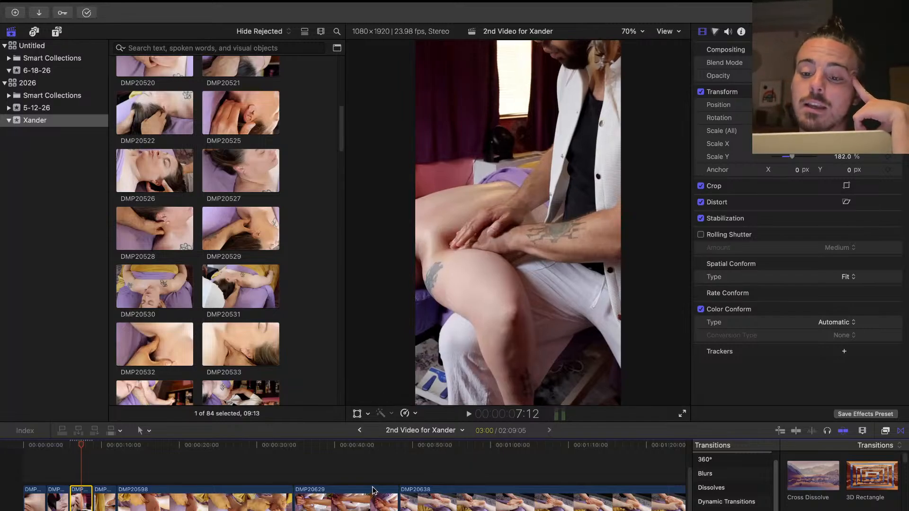
{"action": "left_click", "coordinate": [70, 467]}
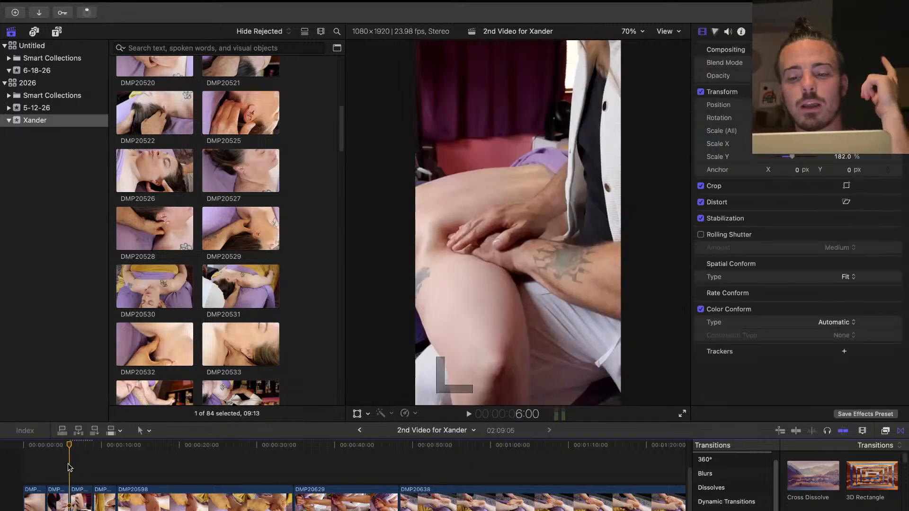
{"action": "key", "text": "space"}
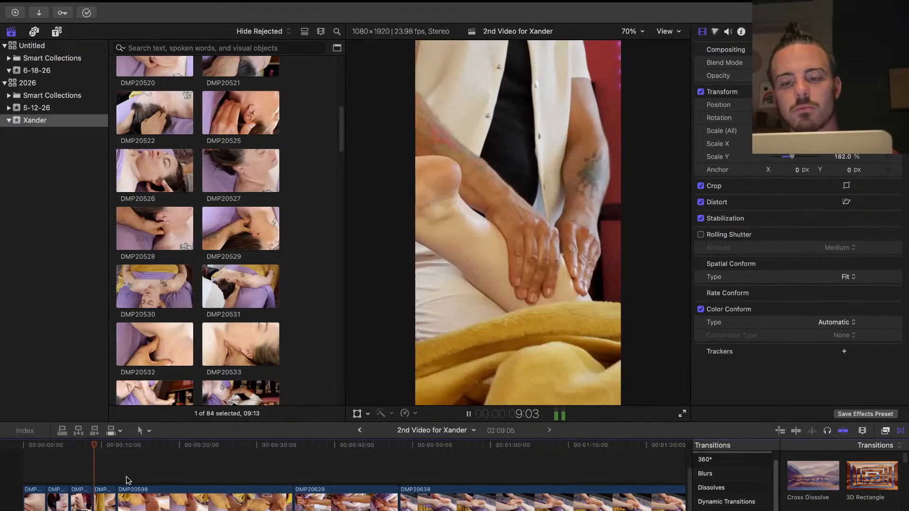
Enable Stabilization on the fourth timeline clip and play the sequence from the second clip into DMP20598
{"action": "left_click", "coordinate": [106, 498]}
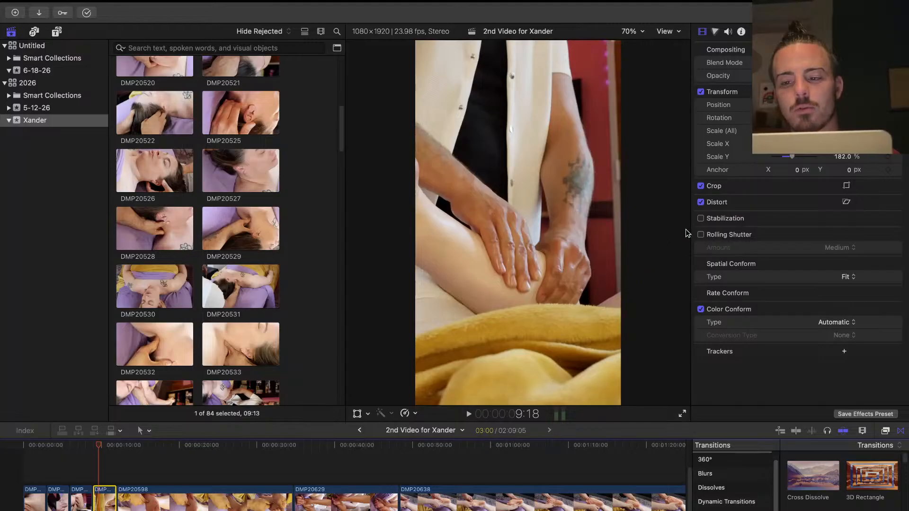
{"action": "left_click", "coordinate": [701, 218]}
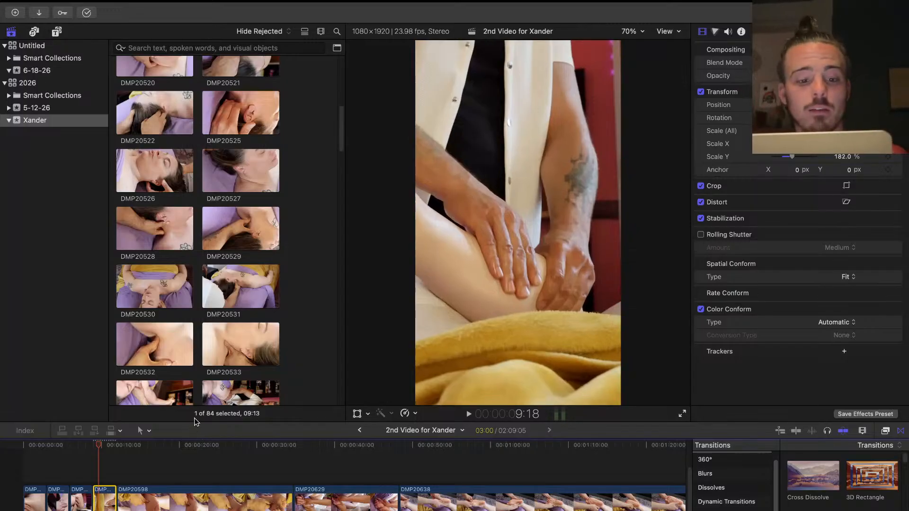
{"action": "left_click", "coordinate": [60, 464]}
{"action": "key", "text": "space"}
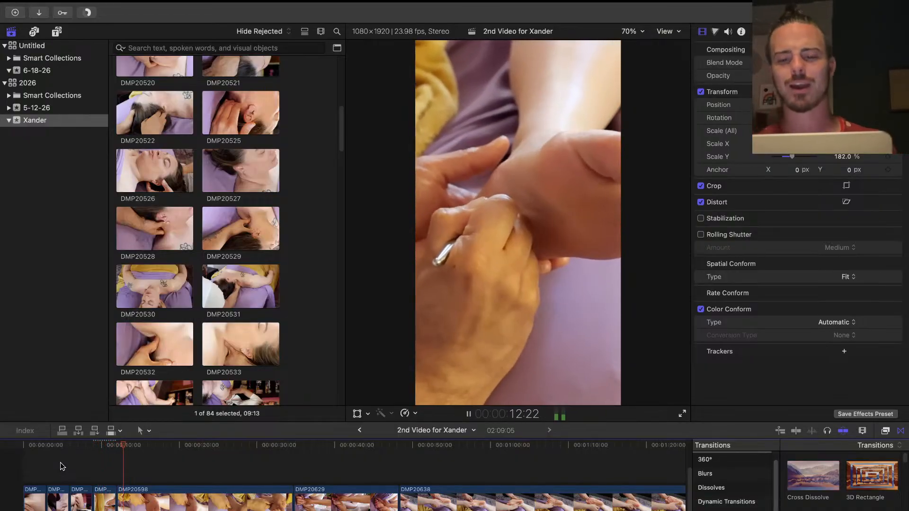
{"action": "key", "text": "space"}
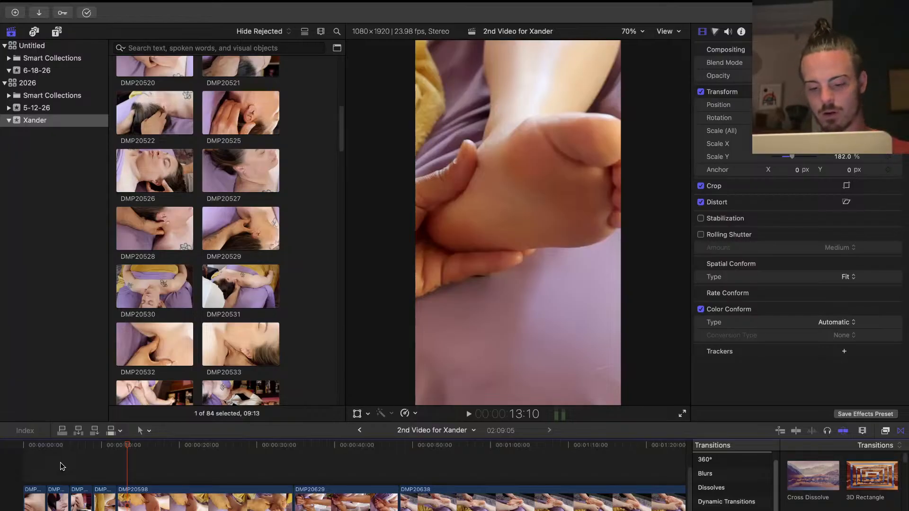
Switch to OBS Studio to check the stream, and return to Final Cut Pro
{"action": "key", "text": "ctrl+Up"}
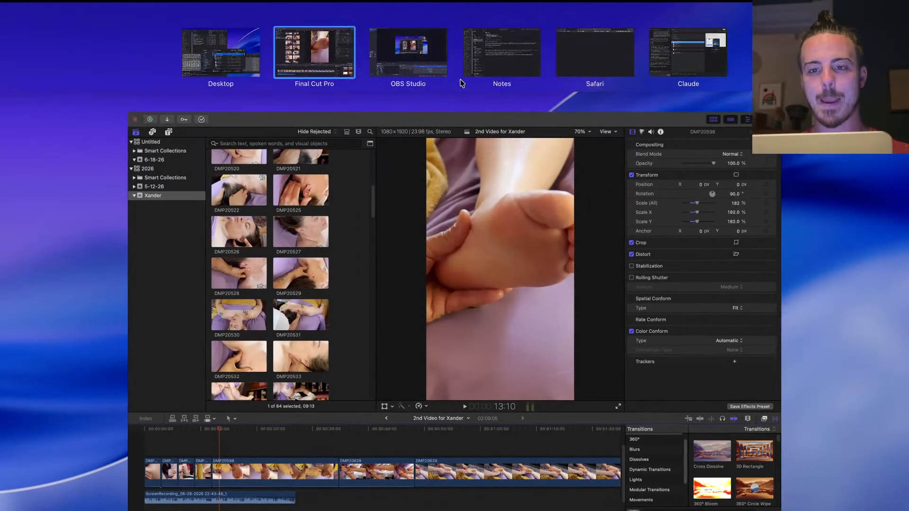
{"action": "left_click", "coordinate": [400, 64]}
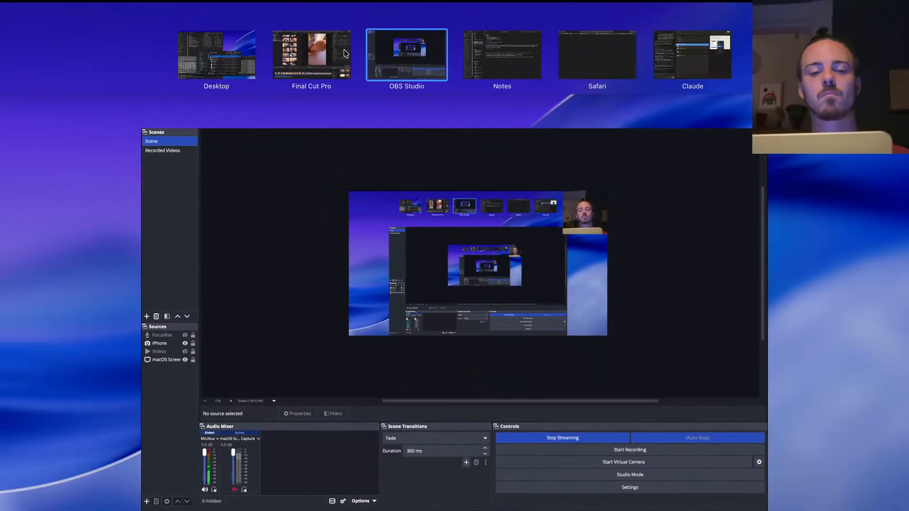
{"action": "left_click", "coordinate": [343, 49]}
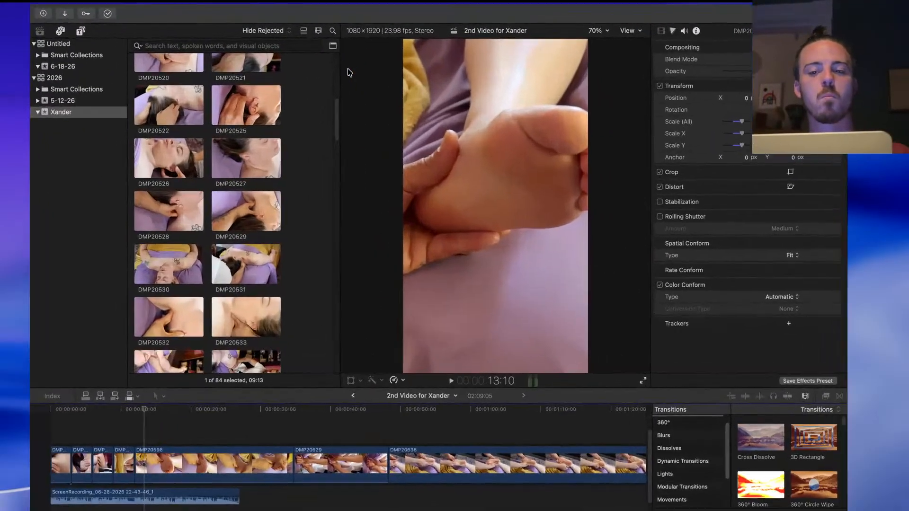
Play back part of the DMP20629 clip in the timeline from 00:00:37:14
{"action": "left_click", "coordinate": [315, 453]}
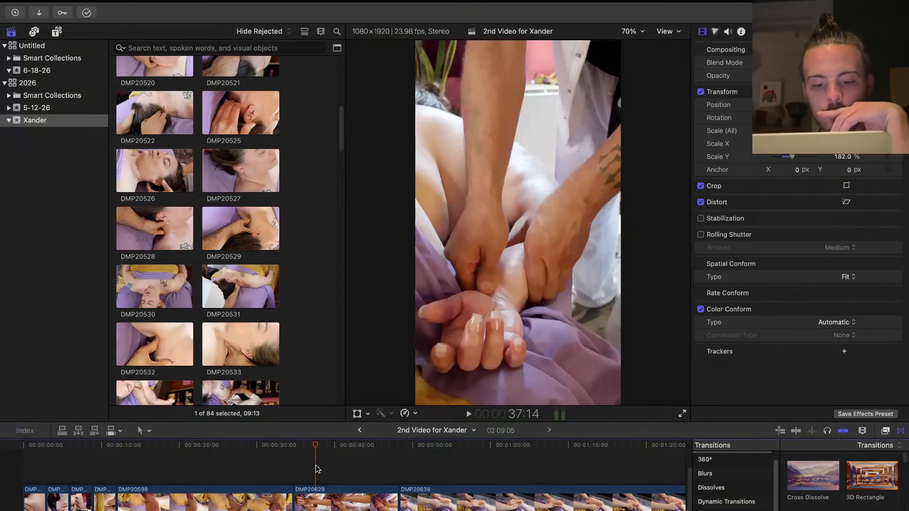
{"action": "key", "text": "space"}
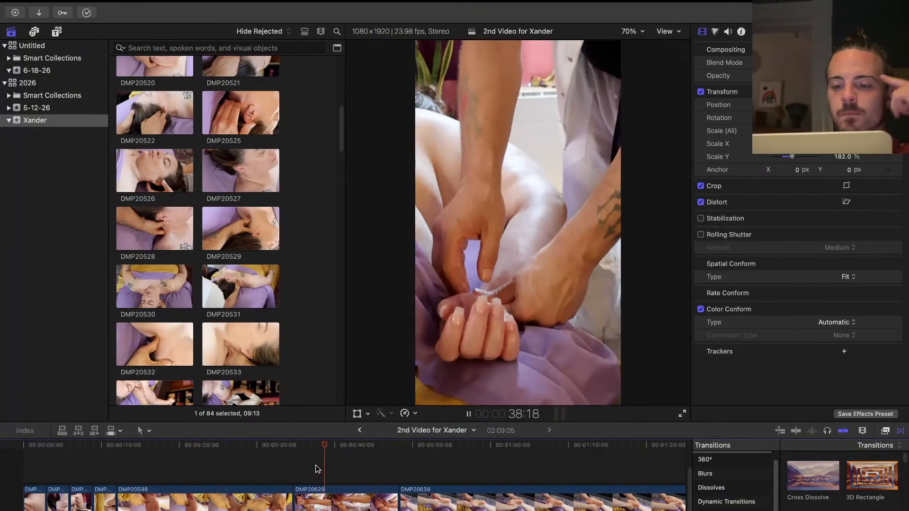
{"action": "key", "text": "space"}
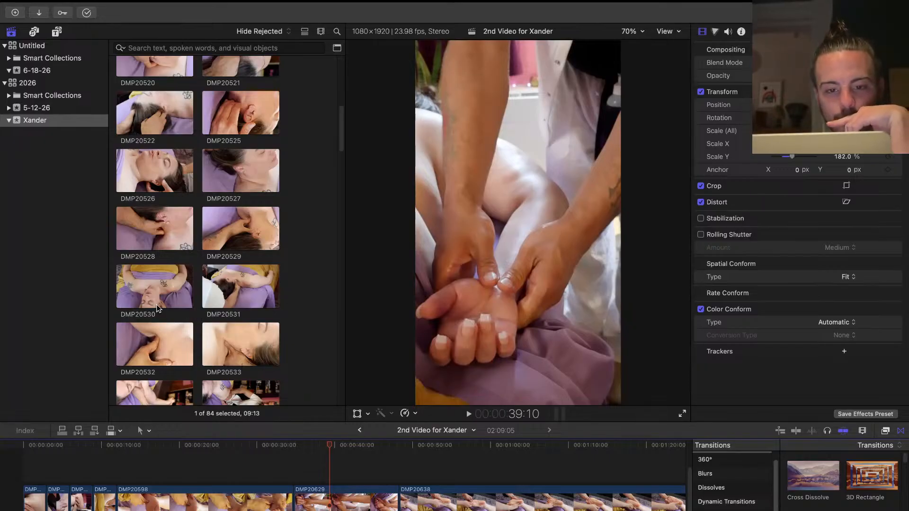
Look through the event's source clips from DMP20532 to DMP20638 for further massage footage, checking DMP20596
{"action": "left_click", "coordinate": [160, 285]}
{"action": "scroll", "coordinate": [150, 354], "scroll_direction": "down", "scroll_amount": 15}
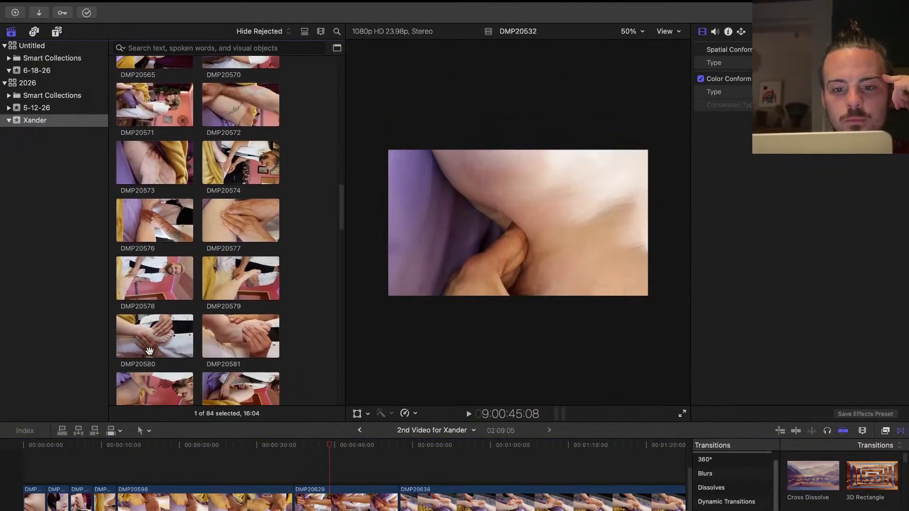
{"action": "scroll", "coordinate": [149, 351], "scroll_direction": "down", "scroll_amount": 3}
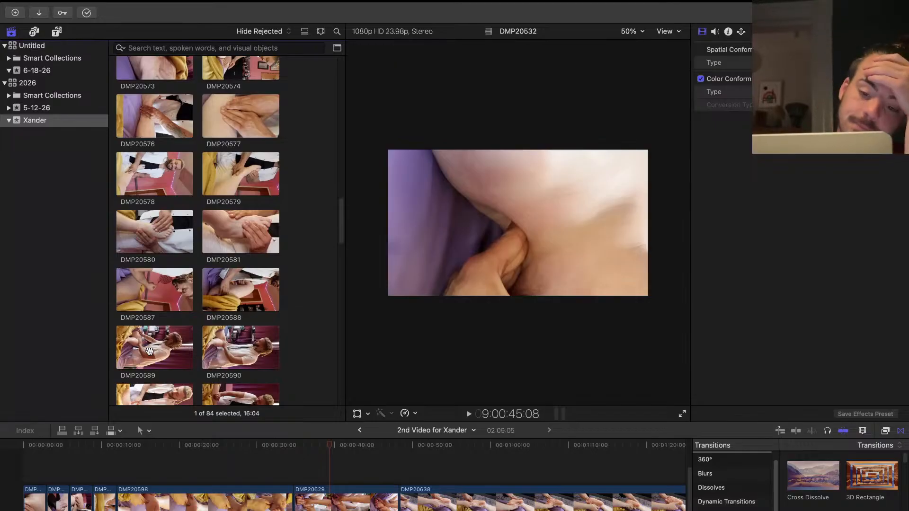
{"action": "scroll", "coordinate": [150, 351], "scroll_direction": "down", "scroll_amount": 4}
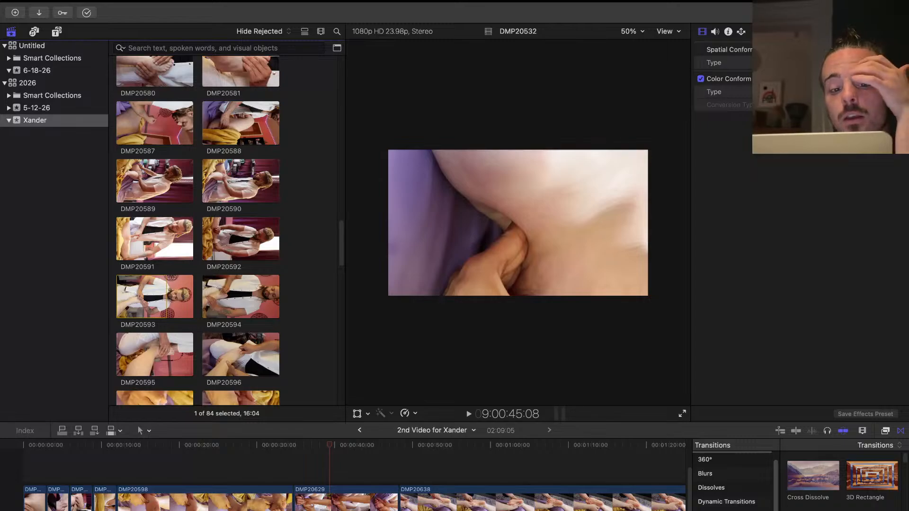
{"action": "left_click", "coordinate": [85, 468]}
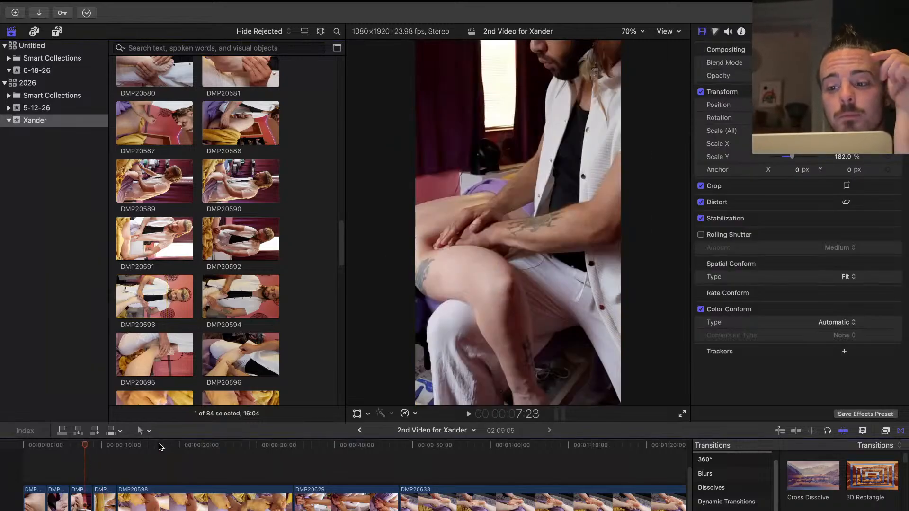
{"action": "left_click", "coordinate": [202, 354]}
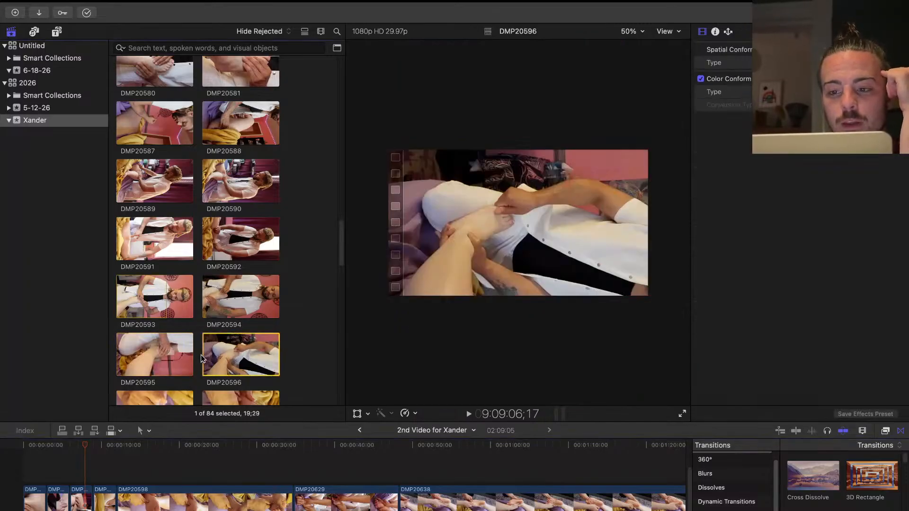
{"action": "scroll", "coordinate": [173, 340], "scroll_direction": "down", "scroll_amount": 5}
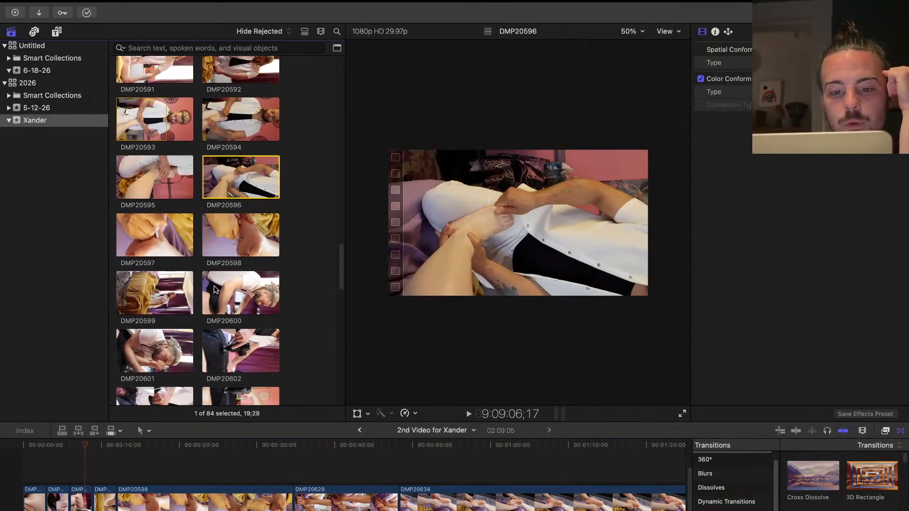
{"action": "scroll", "coordinate": [172, 276], "scroll_direction": "down", "scroll_amount": 3}
{"action": "scroll", "coordinate": [171, 273], "scroll_direction": "down", "scroll_amount": 15}
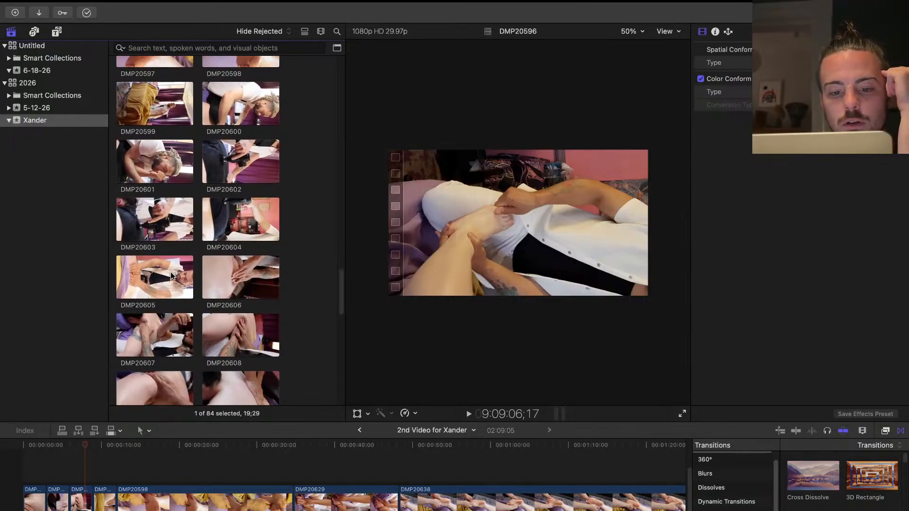
{"action": "scroll", "coordinate": [170, 273], "scroll_direction": "down", "scroll_amount": 5}
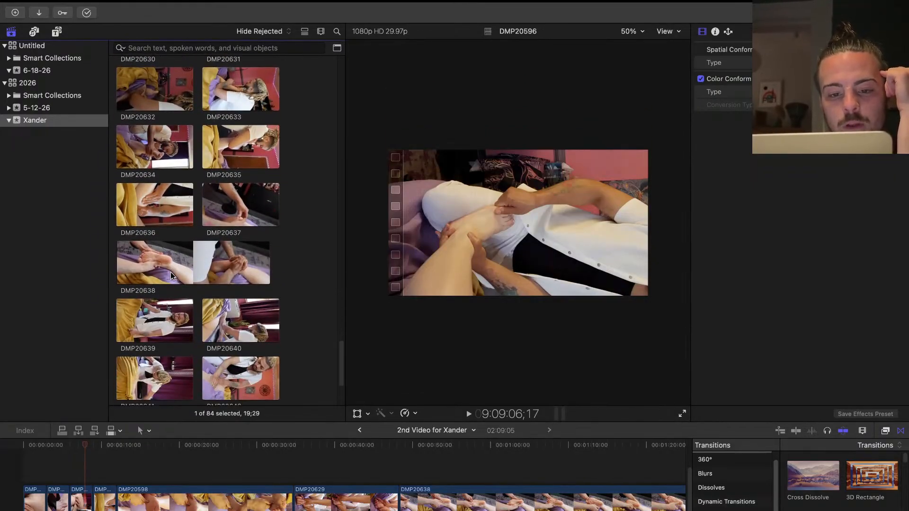
Play source clip DMP20638 and preview the clips DMP20639, DMP20640 and DMP20641
{"action": "left_click", "coordinate": [163, 264]}
{"action": "key", "text": "space"}
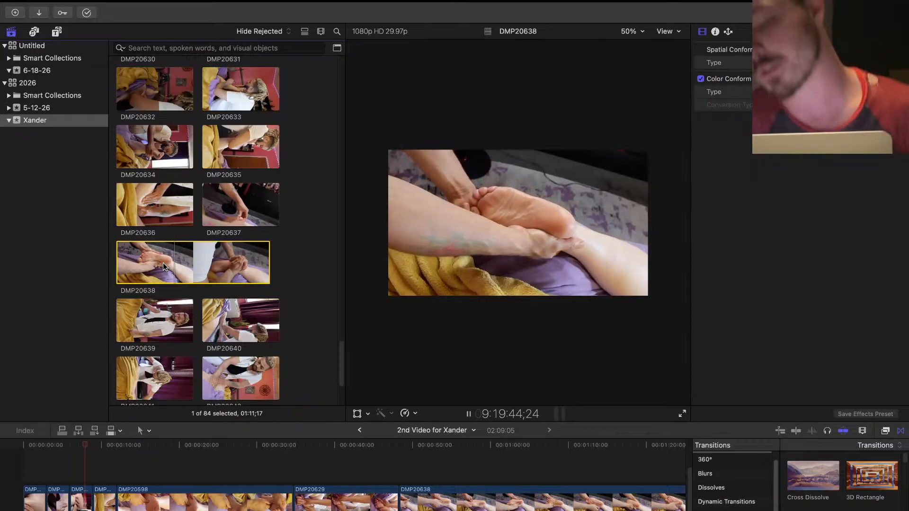
{"action": "left_click", "coordinate": [162, 307]}
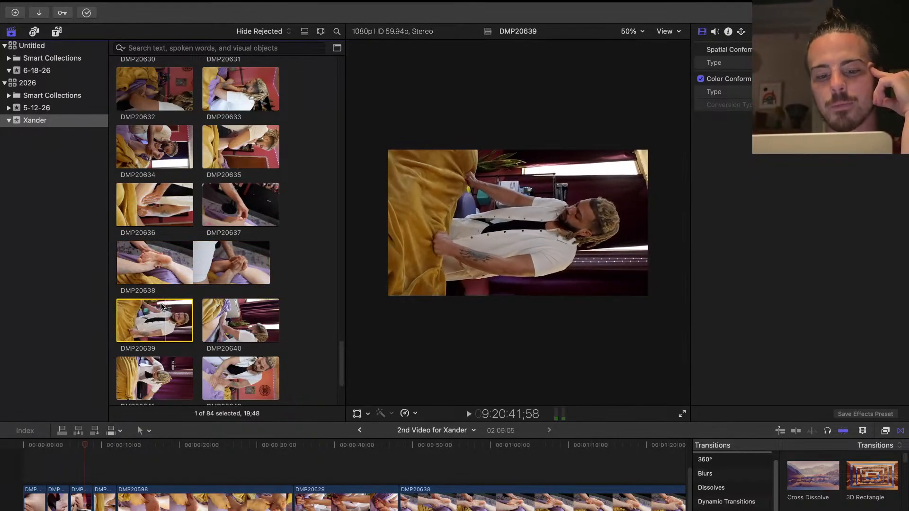
{"action": "left_click", "coordinate": [214, 306]}
{"action": "left_click", "coordinate": [158, 377]}
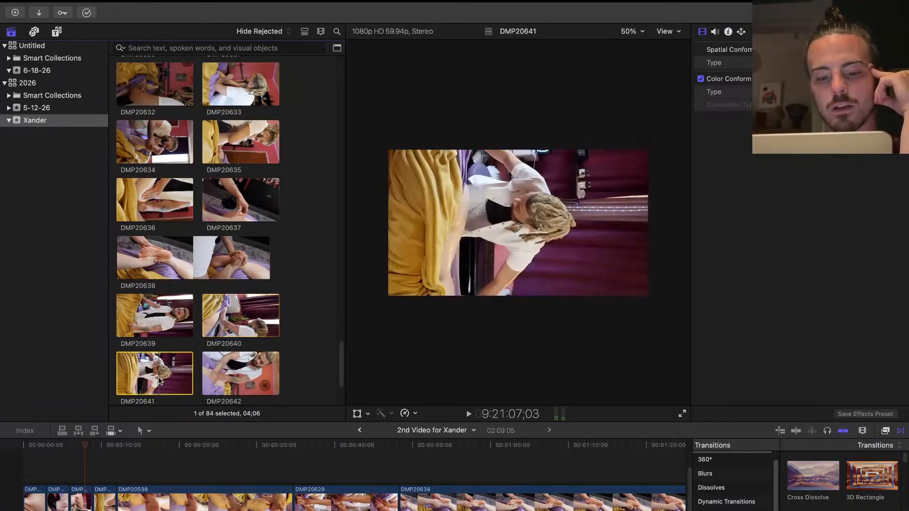
Preview the source clips DMP20641, DMP20643 and DMP20644
{"action": "key", "text": "space"}
{"action": "scroll", "coordinate": [159, 377], "scroll_direction": "down", "scroll_amount": 1}
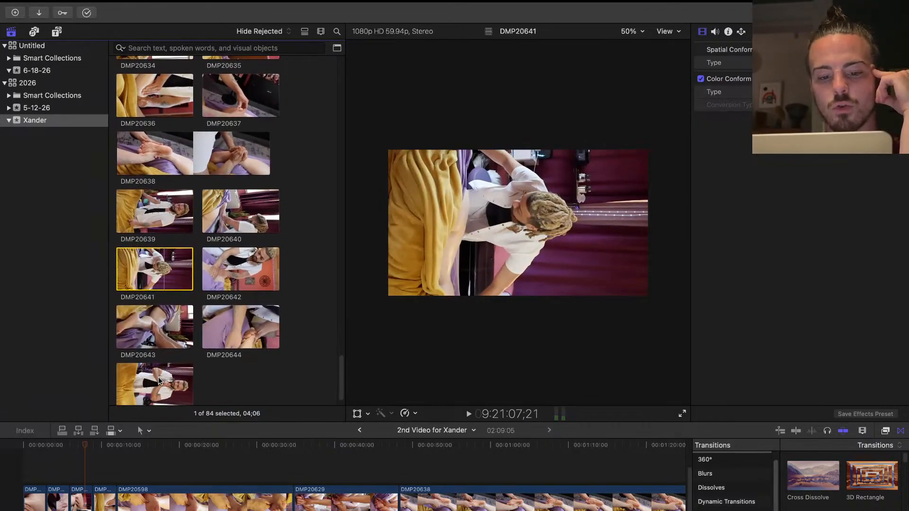
{"action": "left_click", "coordinate": [149, 318]}
{"action": "key", "text": "space"}
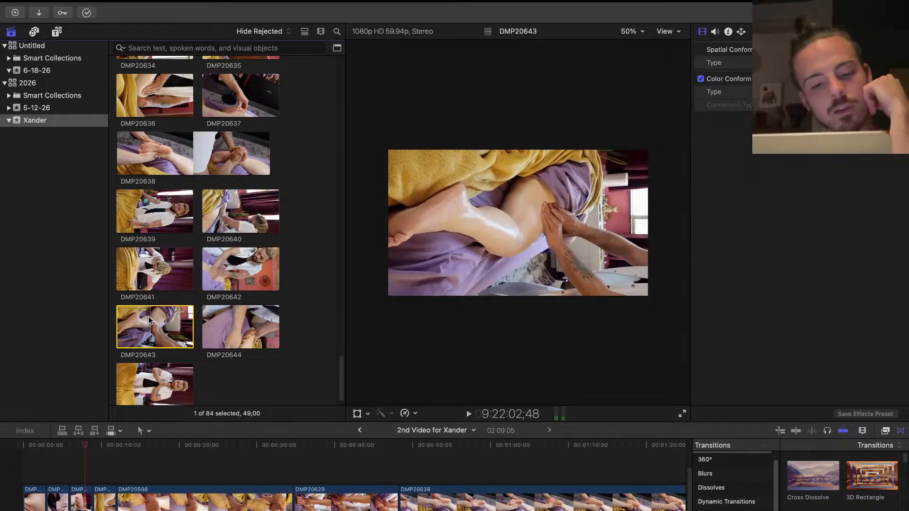
{"action": "scroll", "coordinate": [148, 317], "scroll_direction": "up", "scroll_amount": 1}
{"action": "left_click", "coordinate": [240, 353]}
{"action": "key", "text": "space"}
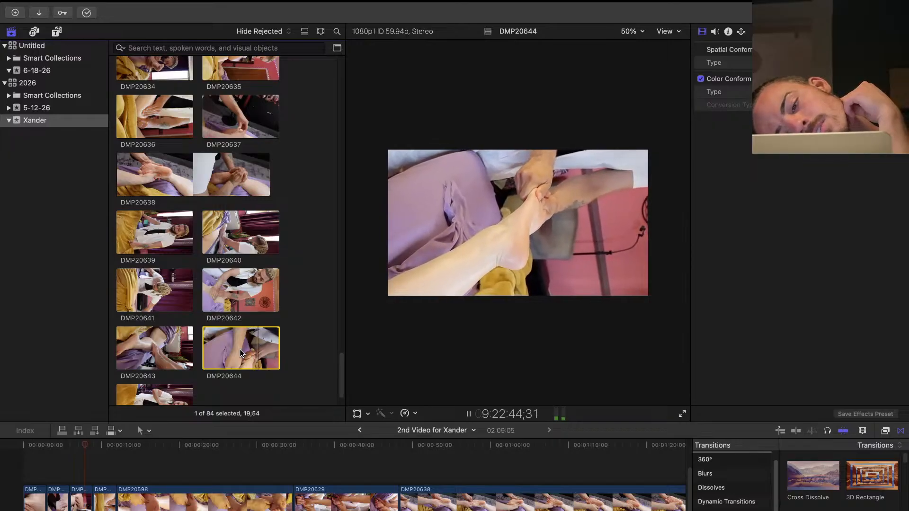
{"action": "key", "text": "space"}
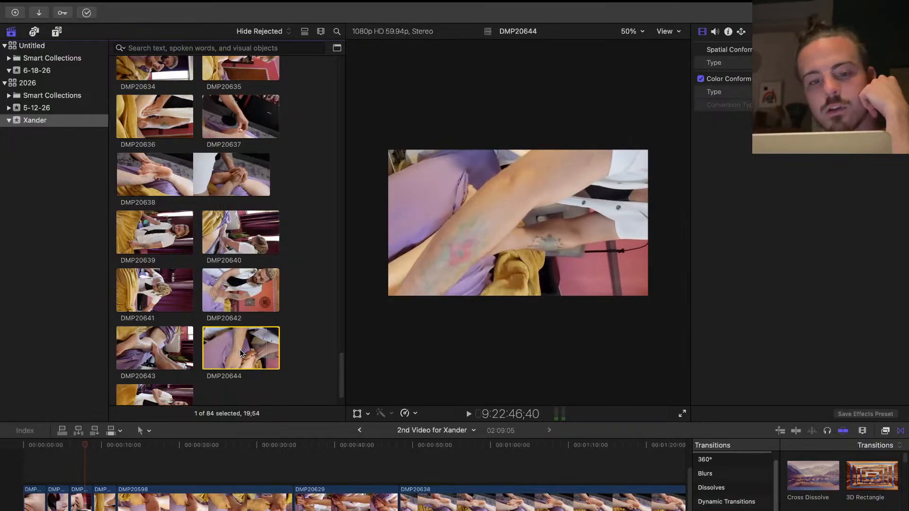
Look back through the event's source clips as far as the DMP20518 range and play clip DMP20537
{"action": "scroll", "coordinate": [240, 352], "scroll_direction": "up", "scroll_amount": 20}
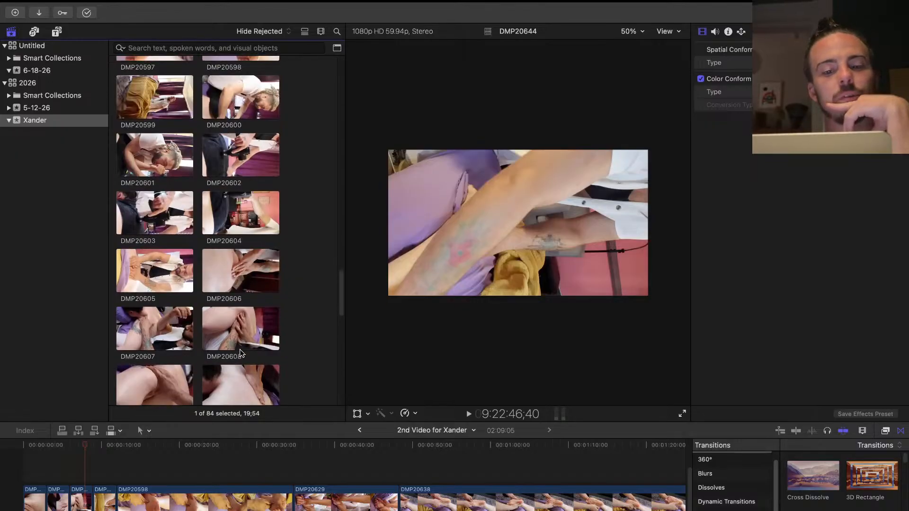
{"action": "scroll", "coordinate": [241, 353], "scroll_direction": "up", "scroll_amount": 6}
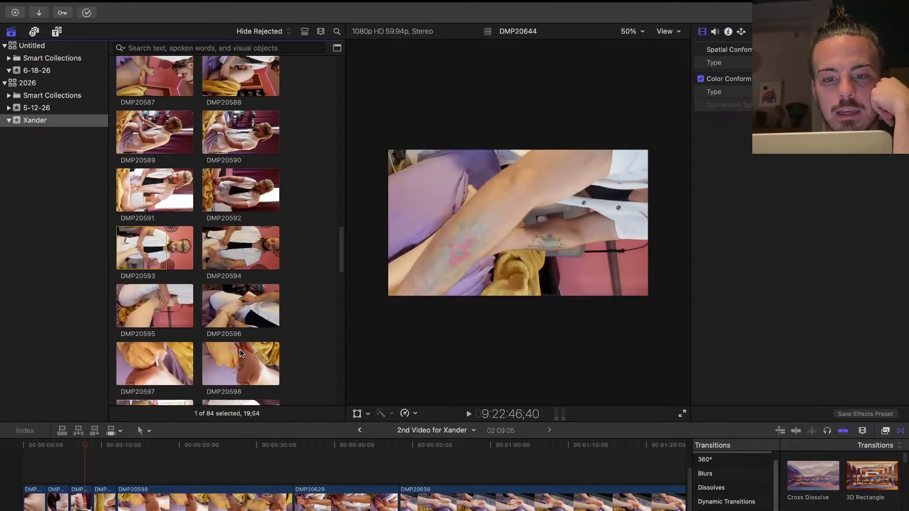
{"action": "scroll", "coordinate": [240, 353], "scroll_direction": "up", "scroll_amount": 10}
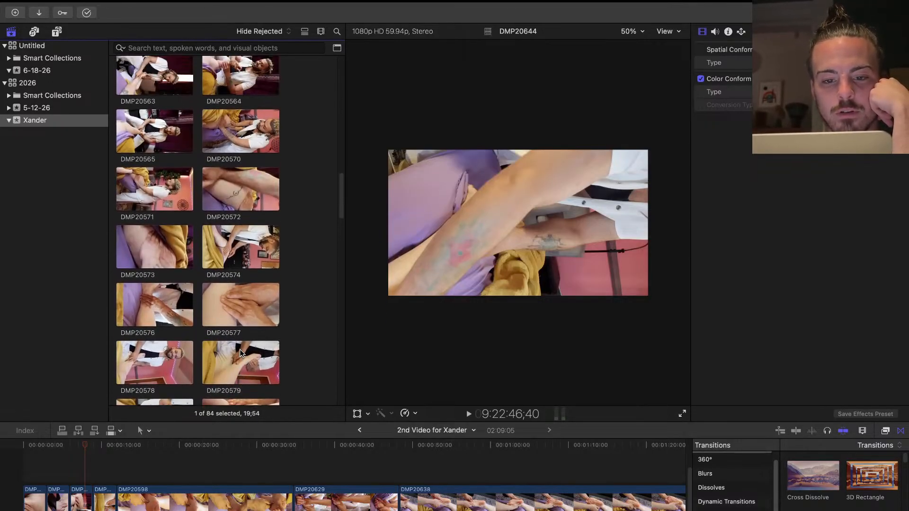
{"action": "scroll", "coordinate": [240, 352], "scroll_direction": "up", "scroll_amount": 8}
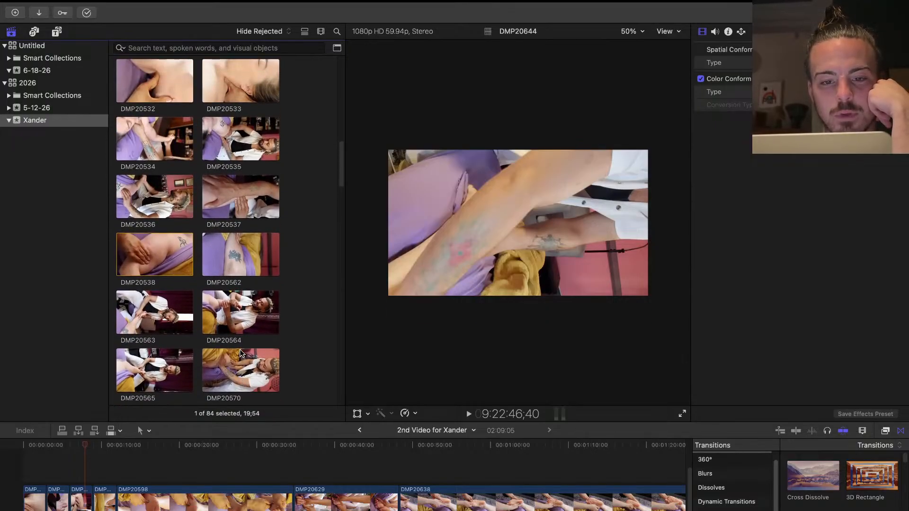
{"action": "scroll", "coordinate": [241, 353], "scroll_direction": "up", "scroll_amount": 6}
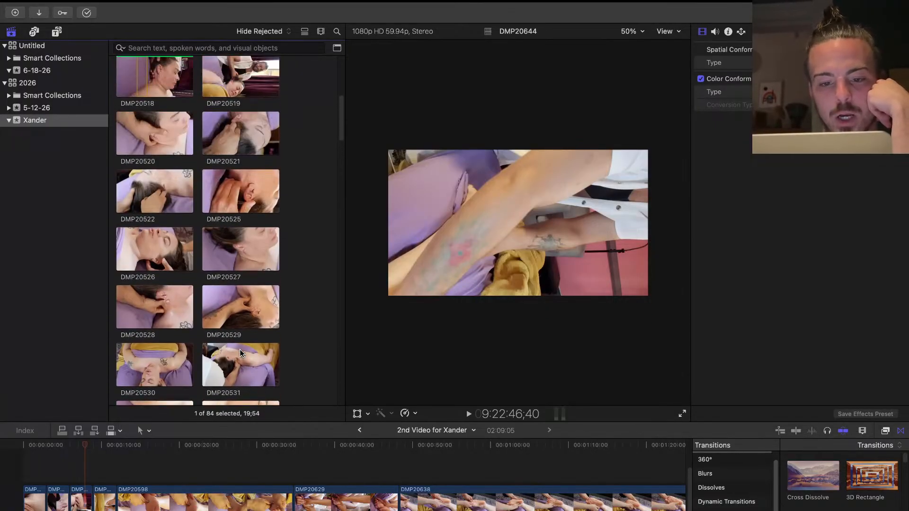
{"action": "scroll", "coordinate": [240, 353], "scroll_direction": "up", "scroll_amount": 2}
{"action": "scroll", "coordinate": [240, 350], "scroll_direction": "down", "scroll_amount": 7}
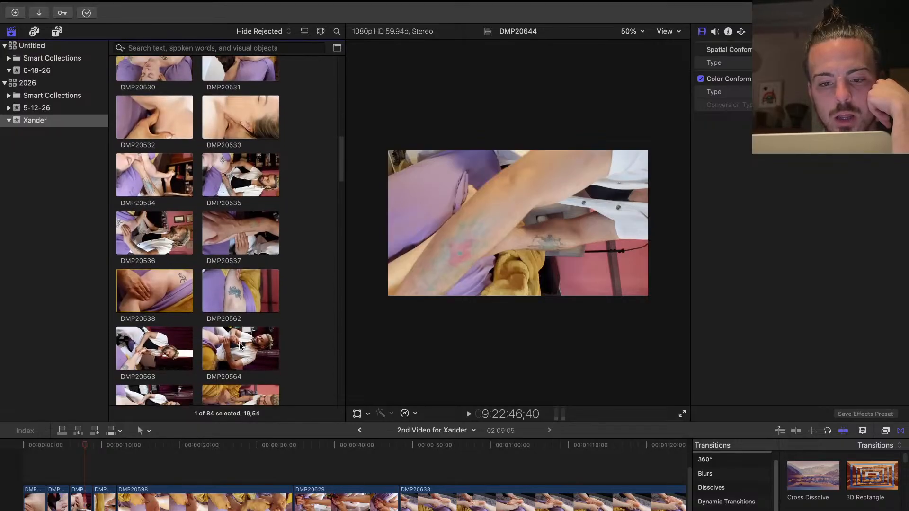
{"action": "left_click", "coordinate": [230, 223]}
{"action": "key", "text": "space"}
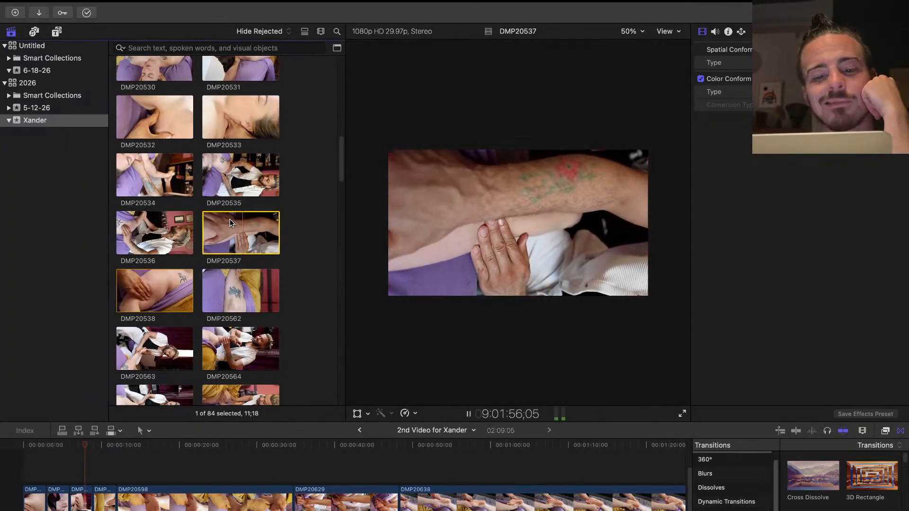
Play the source clips DMP20564 and DMP20563 to choose the next shot
{"action": "left_click", "coordinate": [227, 345]}
{"action": "key", "text": "space"}
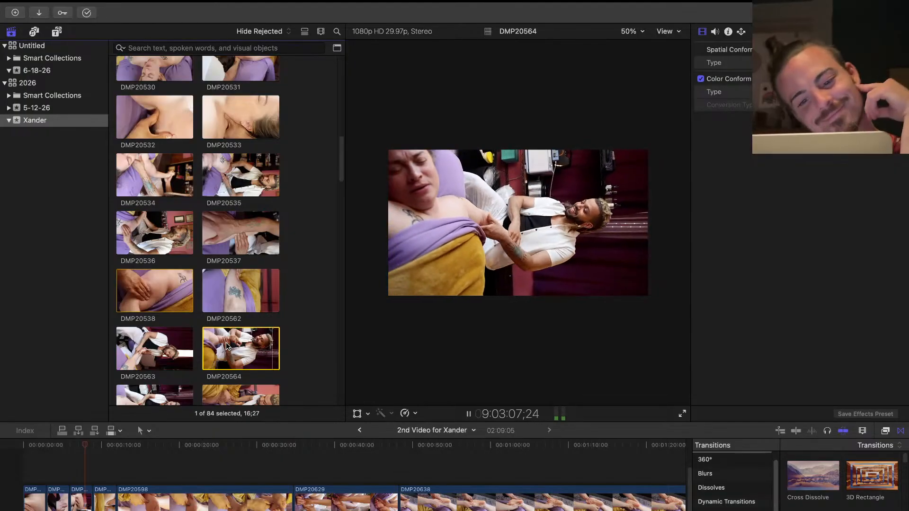
{"action": "left_click", "coordinate": [137, 339]}
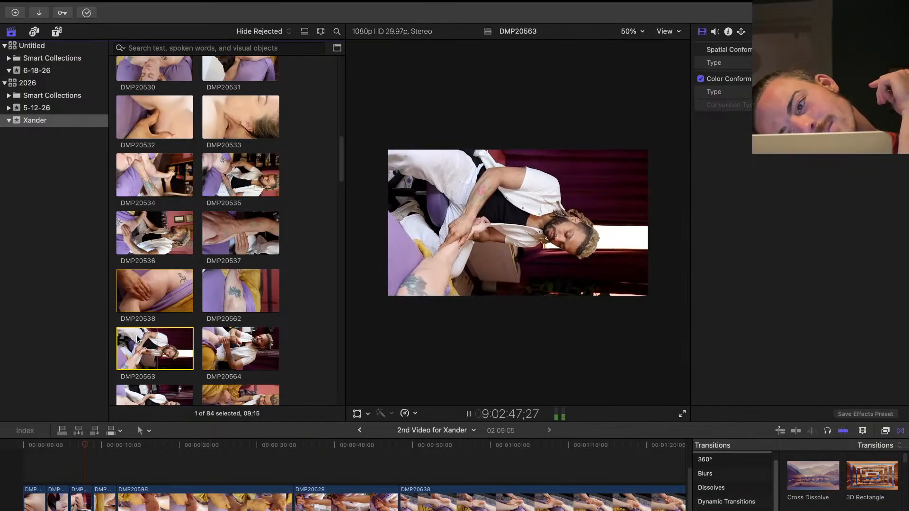
{"action": "key", "text": "space"}
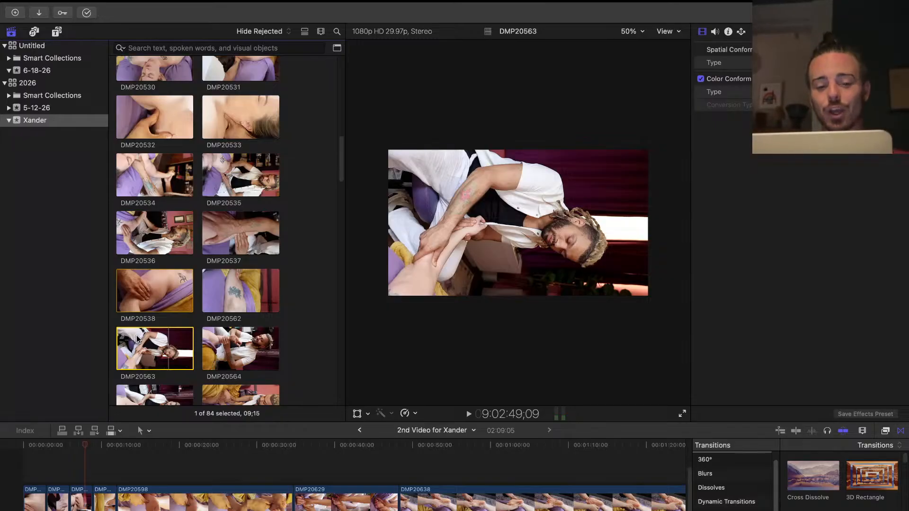
Add source clip DMP20563 to the timeline and move it into the main storyline directly before DMP20598
{"action": "left_click_drag", "start_coordinate": [149, 365], "coordinate": [145, 466]}
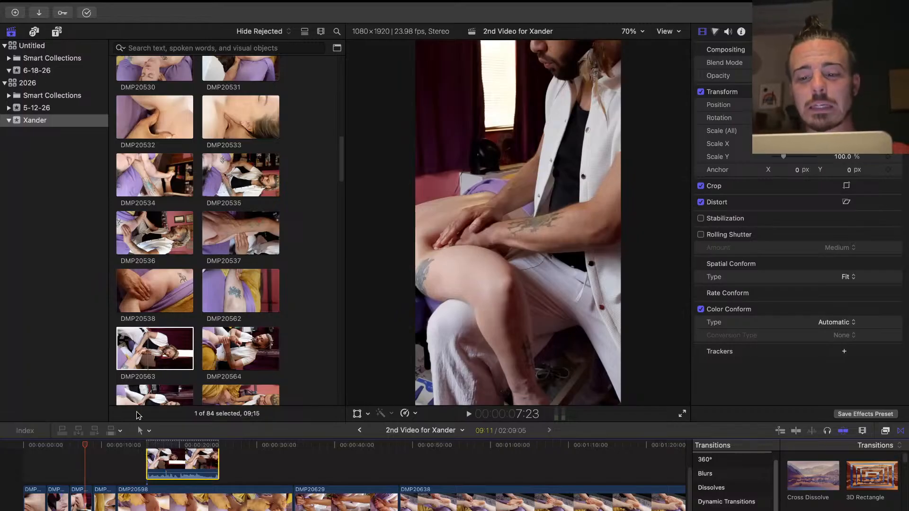
{"action": "left_click", "coordinate": [142, 459]}
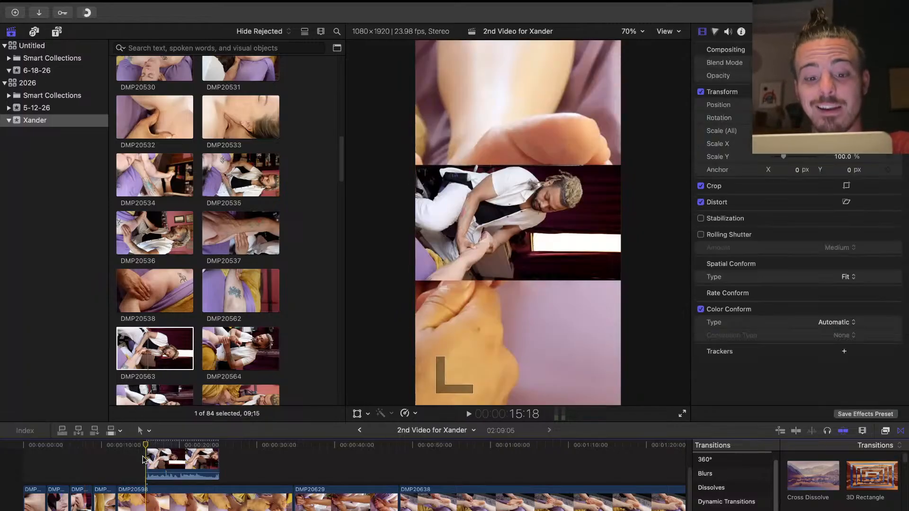
{"action": "scroll", "coordinate": [145, 460], "scroll_direction": "up", "scroll_amount": 2}
{"action": "left_click_drag", "start_coordinate": [175, 503], "coordinate": [146, 510]}
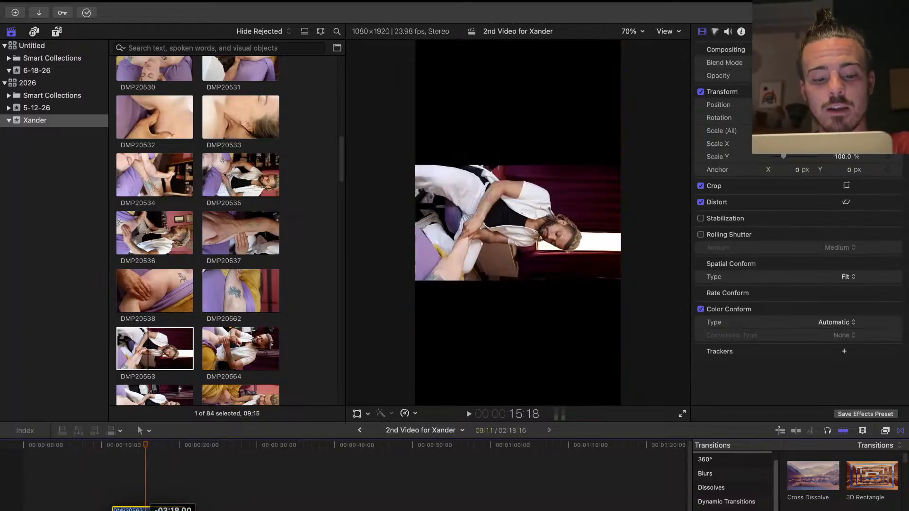
Paste the rotation, scale and volume attributes copied from DMP20624 onto the DMP20563 timeline clip
{"action": "left_click", "coordinate": [116, 491]}
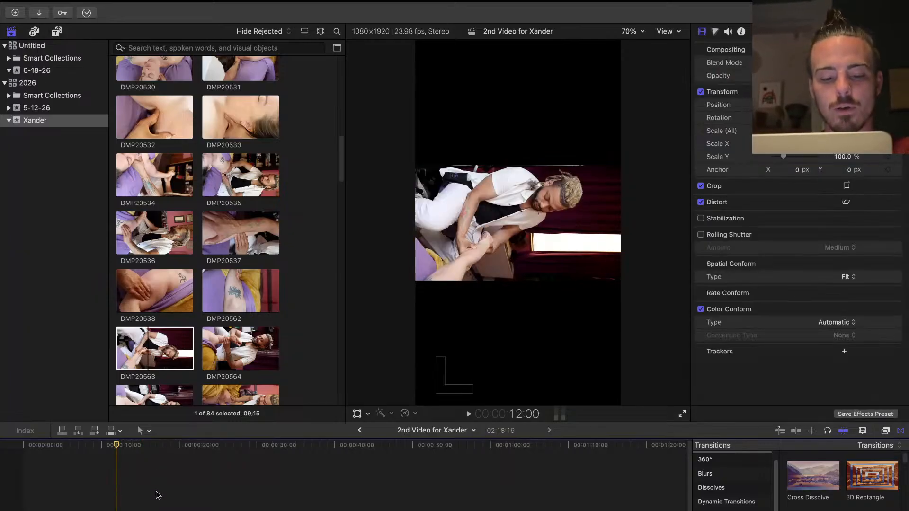
{"action": "right_click", "coordinate": [141, 495]}
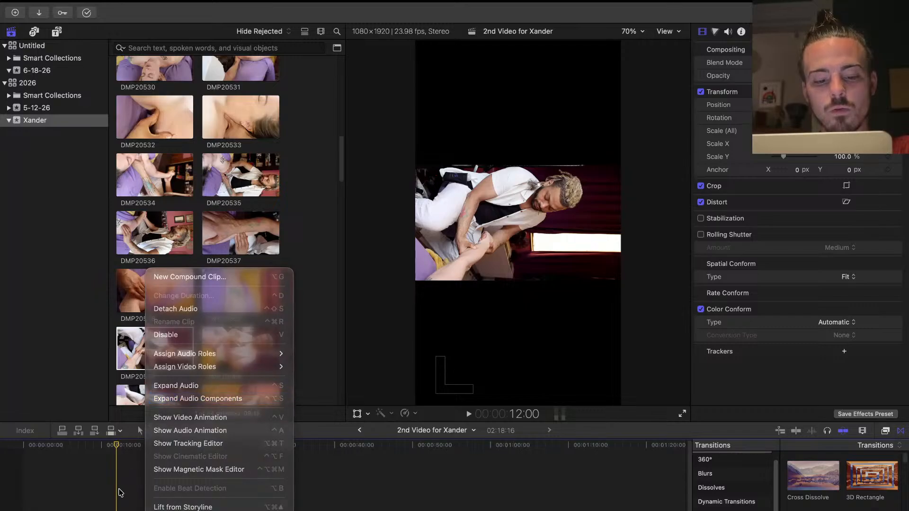
{"action": "left_click", "coordinate": [118, 493]}
{"action": "key", "text": "super+shift+v"}
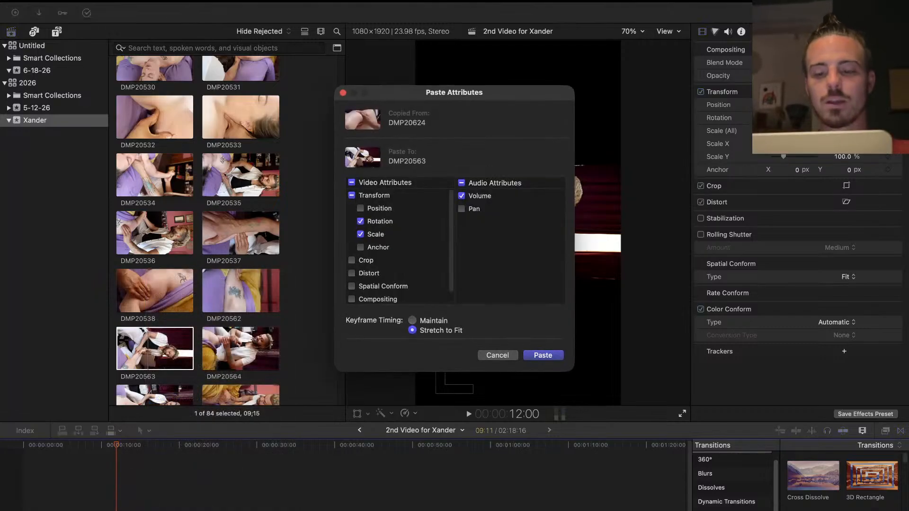
{"action": "left_click", "coordinate": [543, 358]}
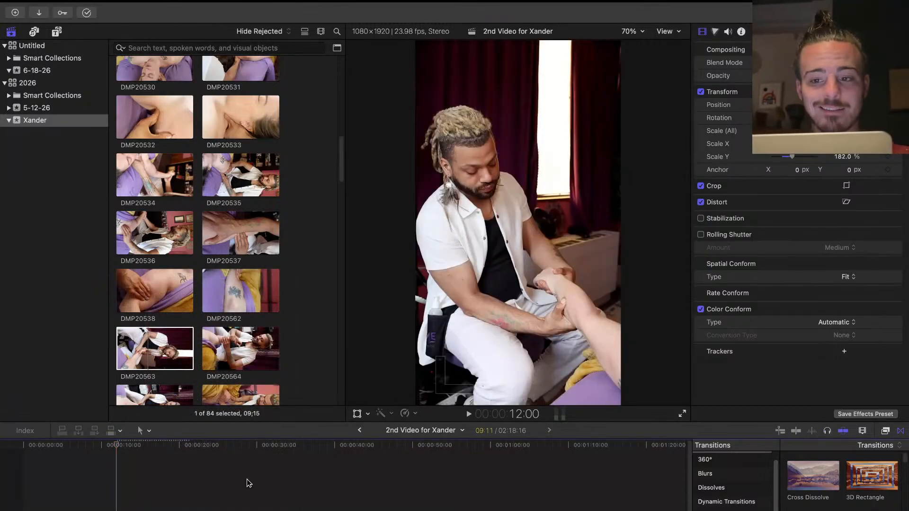
Play back the DMP20563 timeline clip from 00:00:12:00 to find where its usable action begins
{"action": "key", "text": "space"}
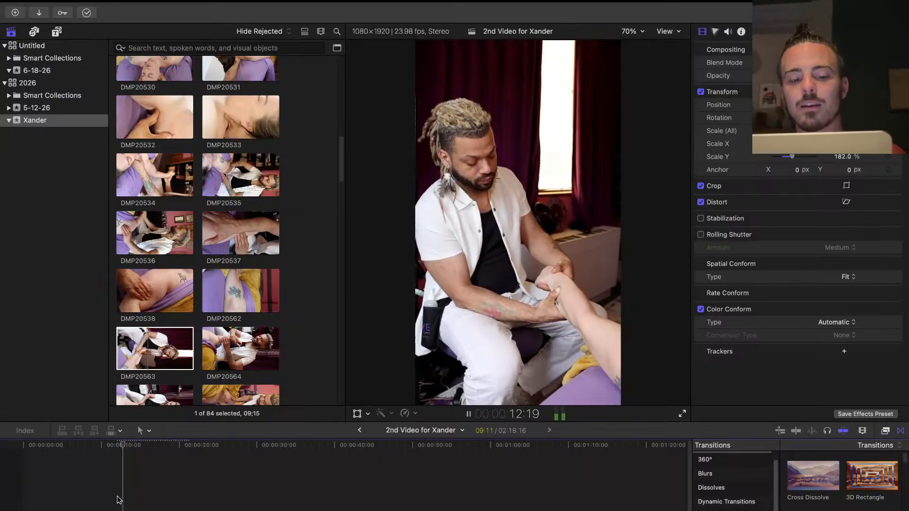
{"action": "key", "text": "space"}
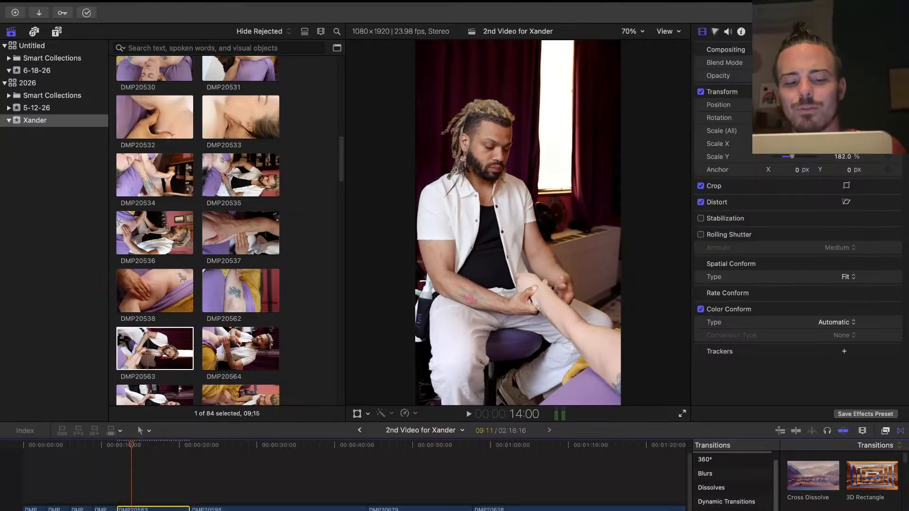
{"action": "key", "text": "space"}
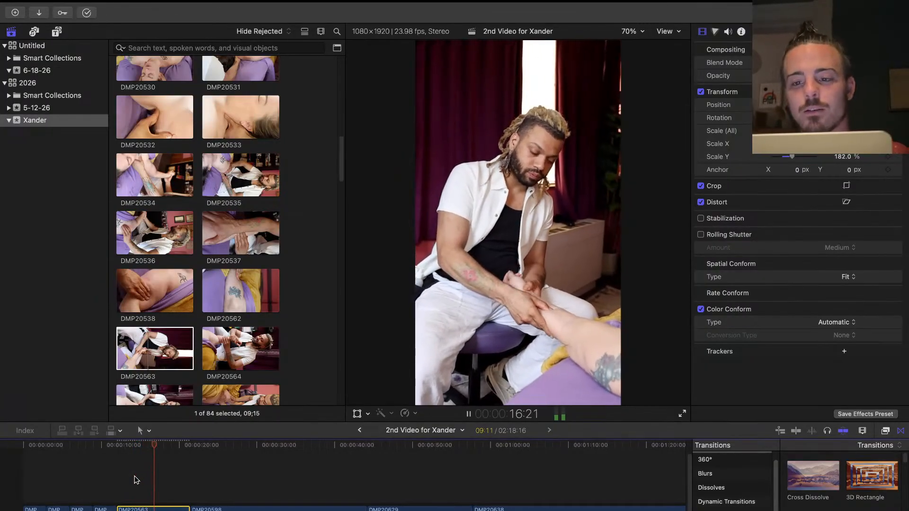
{"action": "key", "text": "space"}
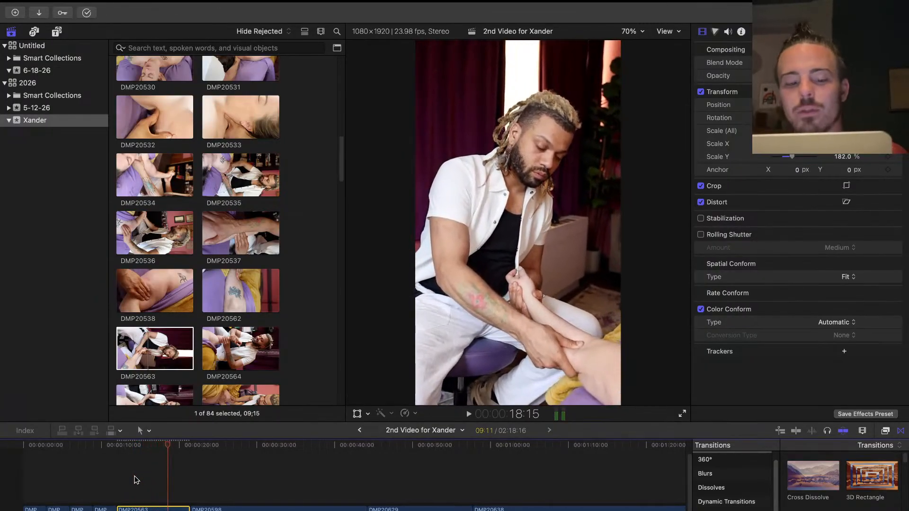
Trim about five seconds off the start of the DMP20563 timeline clip and play back the cut
{"action": "left_click", "coordinate": [189, 510]}
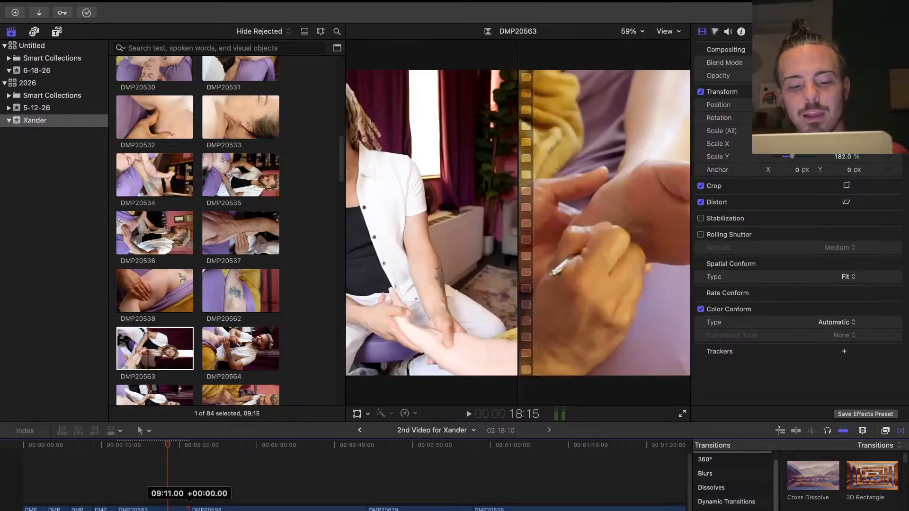
{"action": "left_click_drag", "start_coordinate": [118, 510], "coordinate": [158, 510]}
{"action": "left_click", "coordinate": [145, 483]}
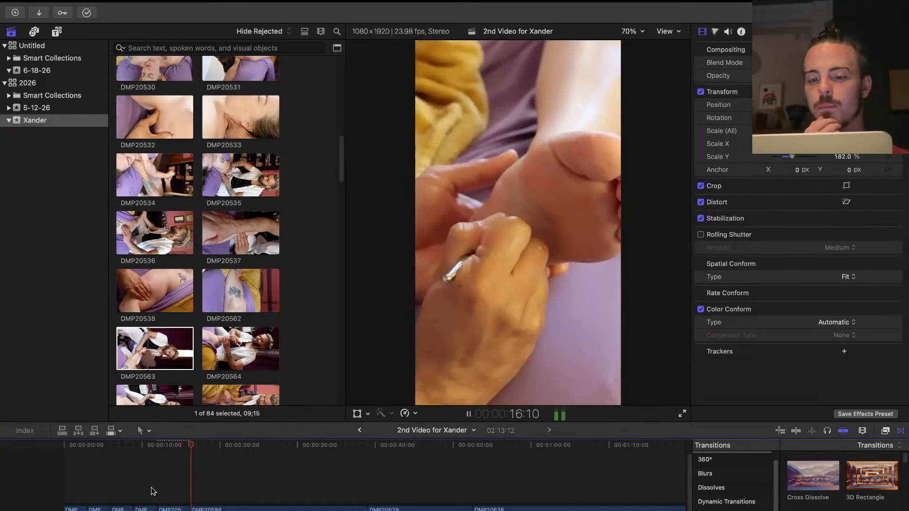
{"action": "key", "text": "space"}
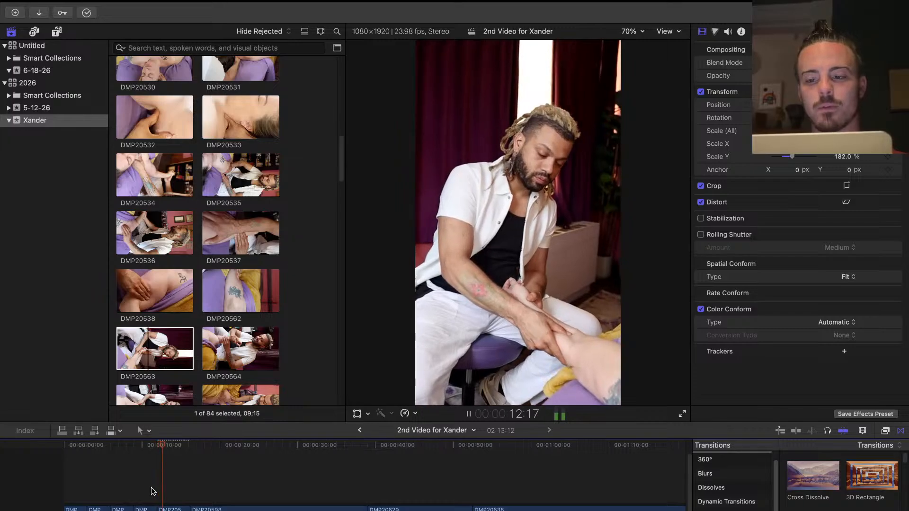
Extend the start of the DMP20563 timeline clip by about nine frames and play it from 00:00:12:00
{"action": "left_click", "coordinate": [159, 508]}
{"action": "mouse_move", "coordinate": [159, 508]}
{"action": "left_mouse_down"}
{"action": "mouse_move", "coordinate": [151, 509]}
{"action": "mouse_move", "coordinate": [168, 509]}
{"action": "left_mouse_up"}
{"action": "left_click", "coordinate": [150, 495]}
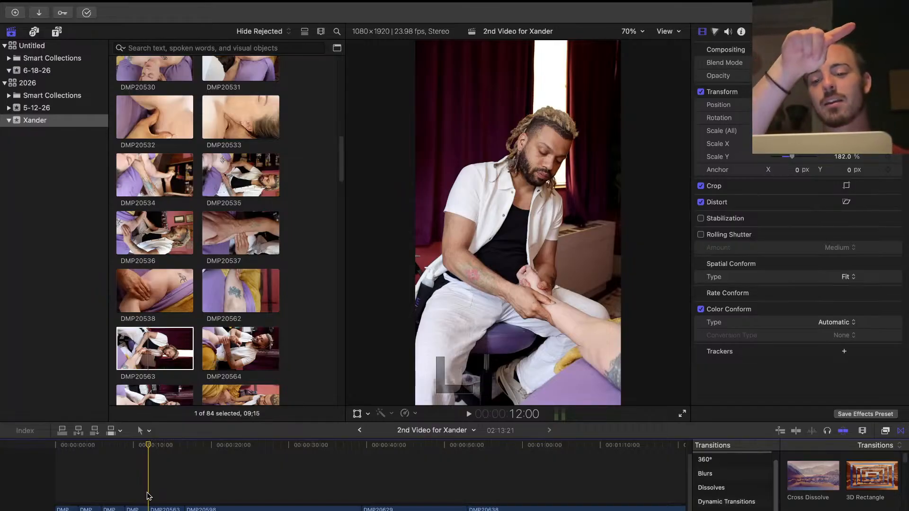
{"action": "key", "text": "space"}
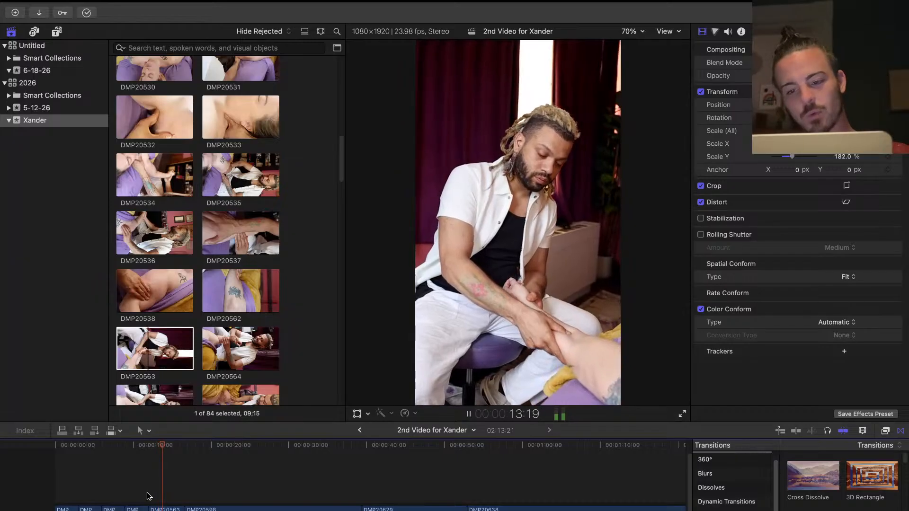
{"action": "key", "text": "space"}
Trim about 13 frames off the start of the DMP20563 timeline clip and replay the transition into it
{"action": "left_click_drag", "start_coordinate": [151, 509], "coordinate": [156, 508]}
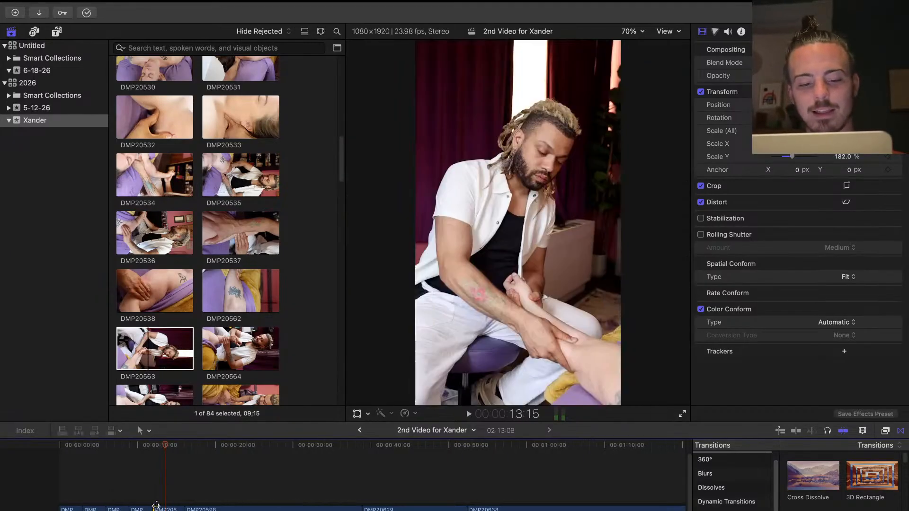
{"action": "left_click", "coordinate": [151, 494]}
{"action": "key", "text": "space"}
{"action": "key", "text": "space"}
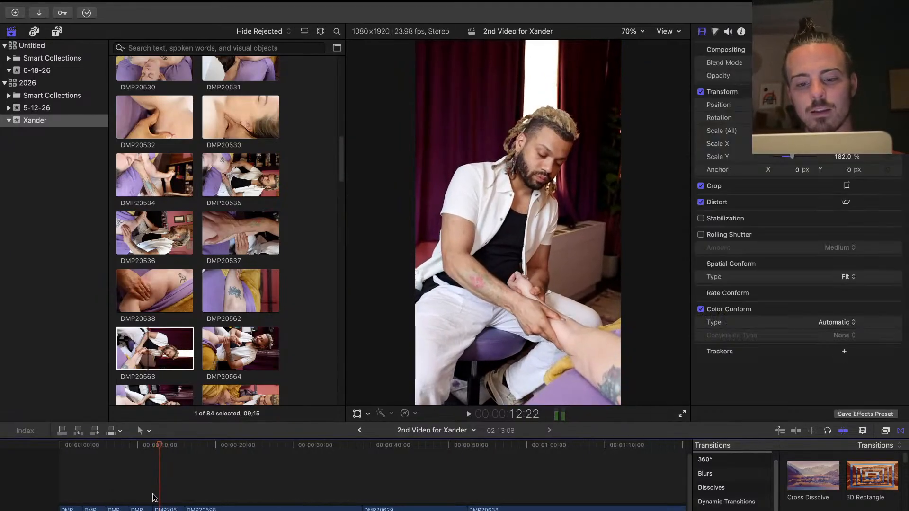
Restore about six frames at the start of the DMP20563 timeline clip and replay the cut
{"action": "left_click_drag", "start_coordinate": [156, 508], "coordinate": [143, 506]}
{"action": "key", "text": "space"}
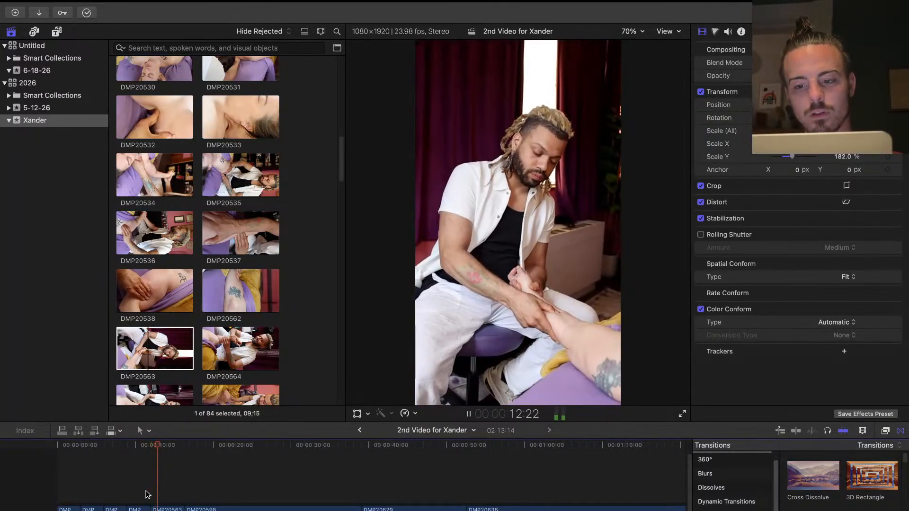
{"action": "key", "text": "space"}
Restore about seven frames at the start of the DMP20563 timeline clip and play the cut into it
{"action": "key", "text": "super+equal"}
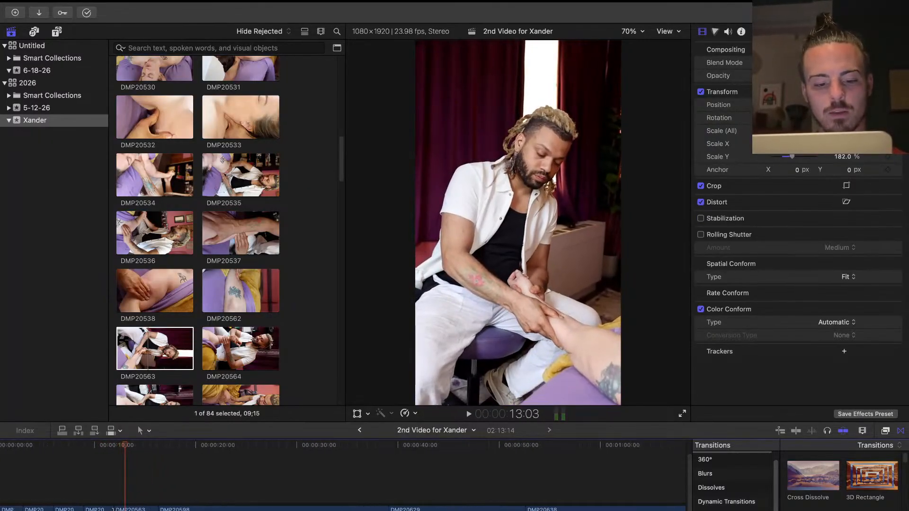
{"action": "left_click", "coordinate": [202, 506]}
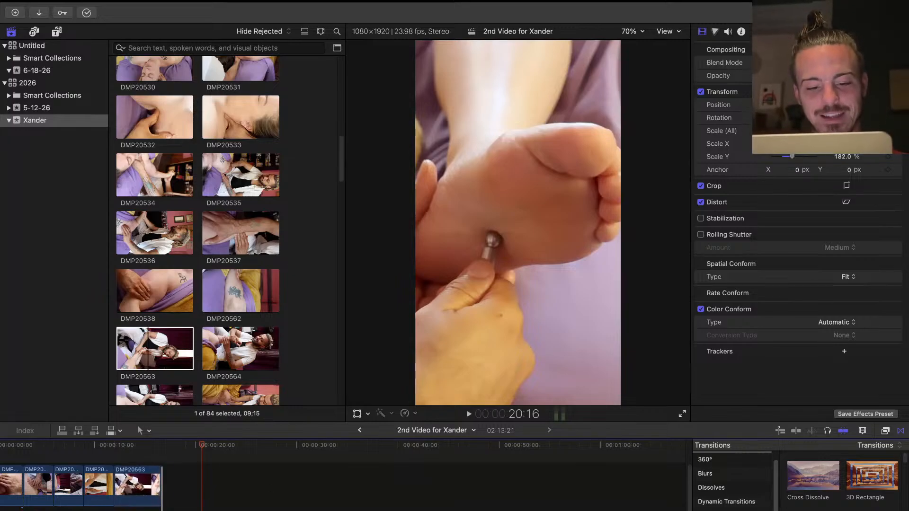
{"action": "left_click", "coordinate": [236, 494]}
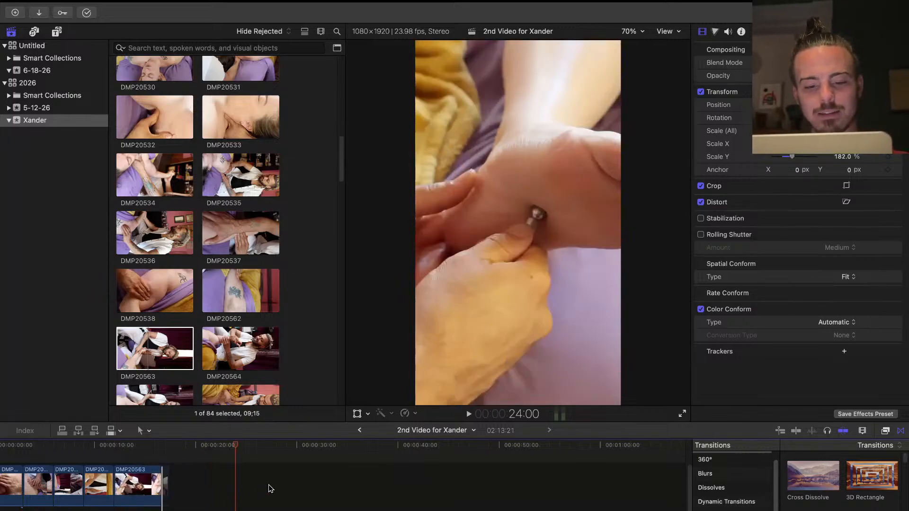
{"action": "scroll", "coordinate": [271, 488], "scroll_direction": "up", "scroll_amount": 3}
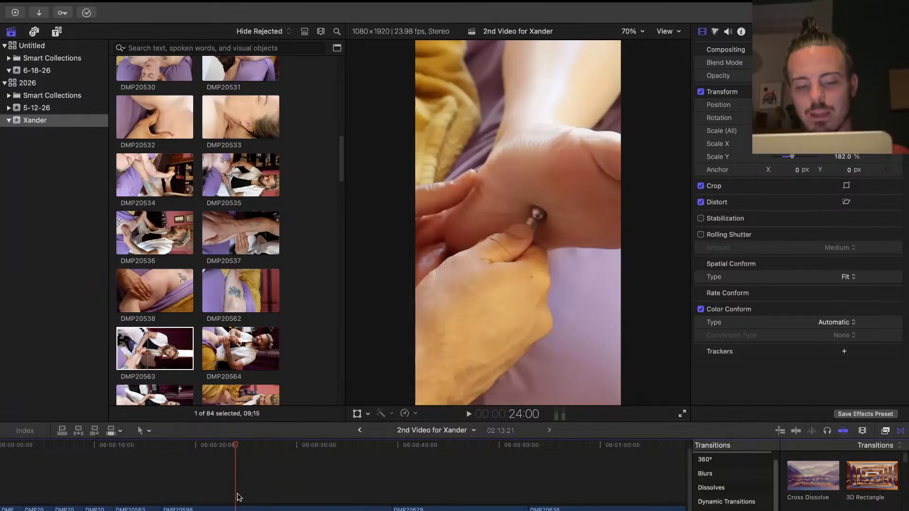
{"action": "left_click", "coordinate": [99, 486]}
{"action": "key", "text": "space"}
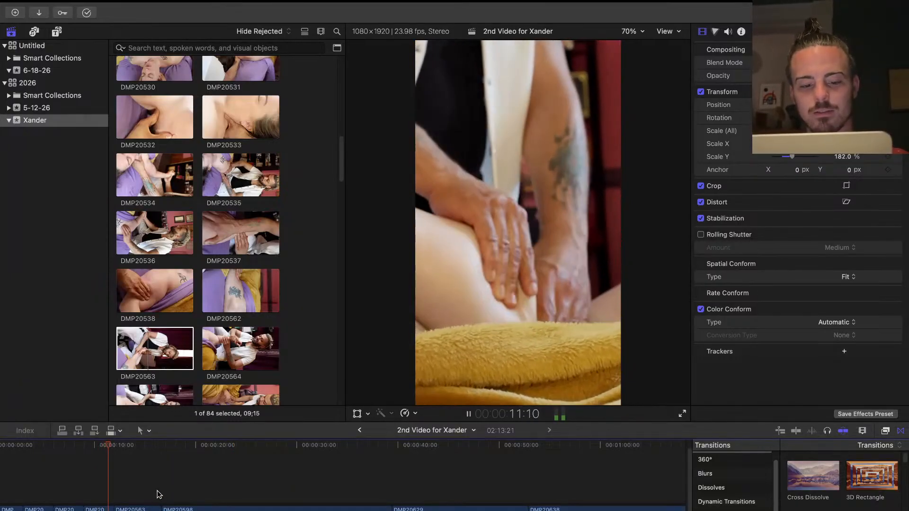
{"action": "key", "text": "space"}
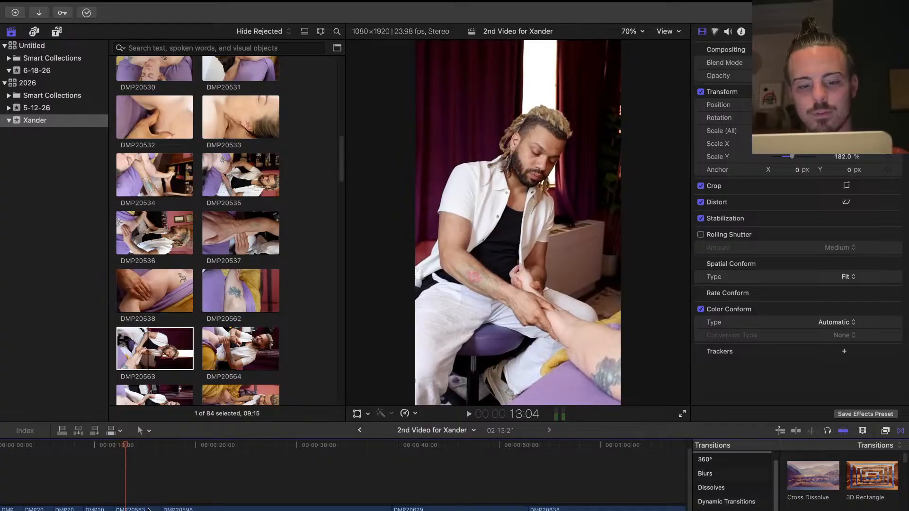
Trim about six frames off the start of the DMP20563 timeline clip and replay the cut
{"action": "key", "text": "c"}
{"action": "left_click_drag", "start_coordinate": [115, 509], "coordinate": [118, 509]}
{"action": "left_click", "coordinate": [115, 503]}
{"action": "key", "text": "space"}
{"action": "key", "text": "super+4"}
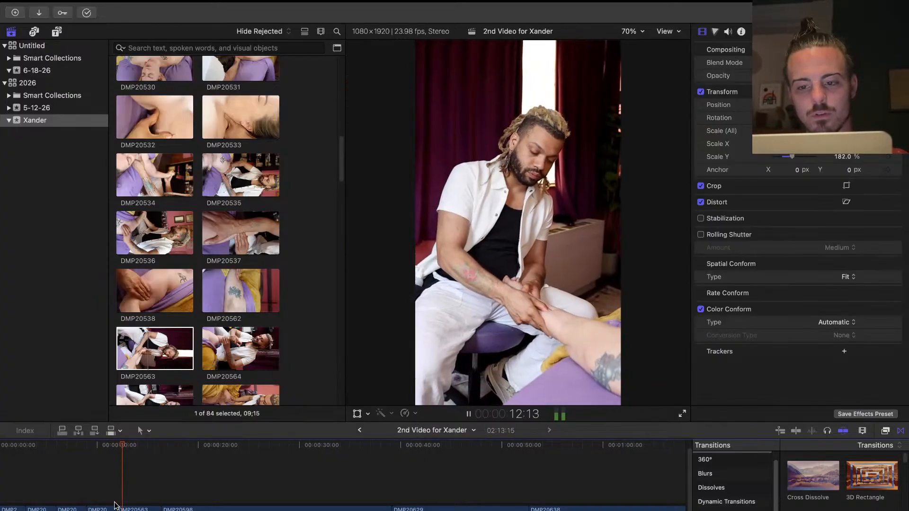
{"action": "key", "text": "space"}
{"action": "left_click", "coordinate": [141, 481]}
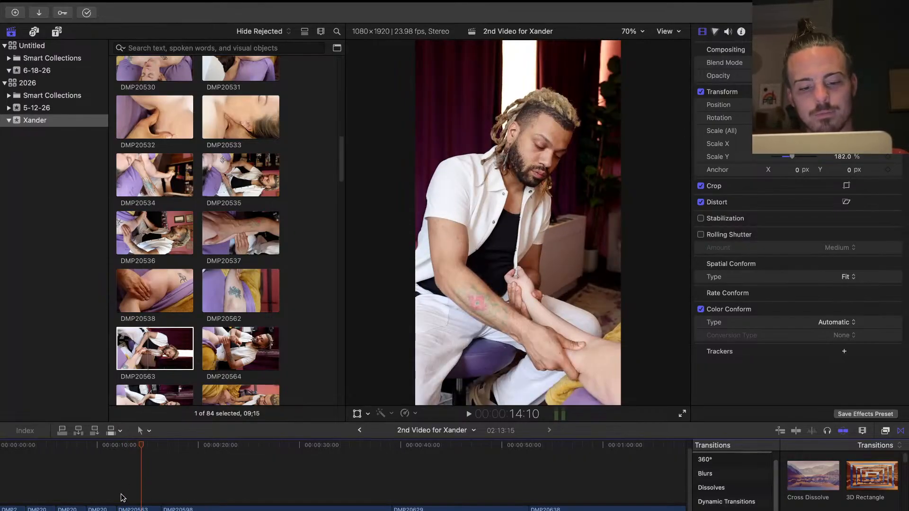
Trim about 11 more frames off the start of the DMP20563 timeline clip in two passes, replaying the cut after each
{"action": "left_click_drag", "start_coordinate": [119, 509], "coordinate": [121, 509]}
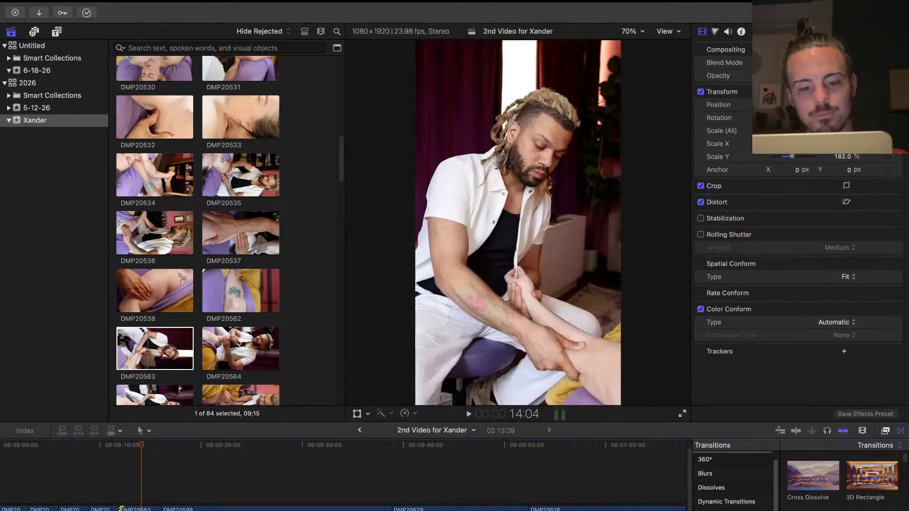
{"action": "left_click", "coordinate": [119, 497]}
{"action": "key", "text": "space"}
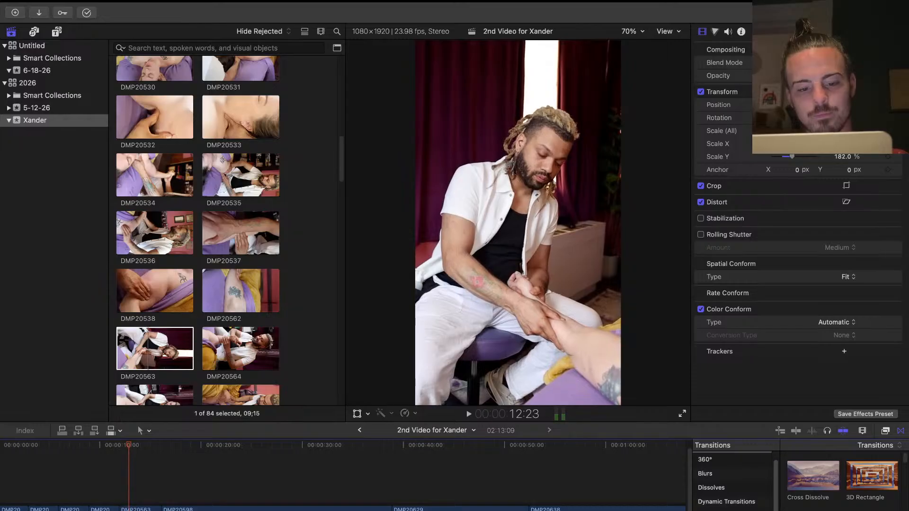
{"action": "left_click_drag", "start_coordinate": [120, 509], "coordinate": [122, 509]}
{"action": "left_click", "coordinate": [122, 500]}
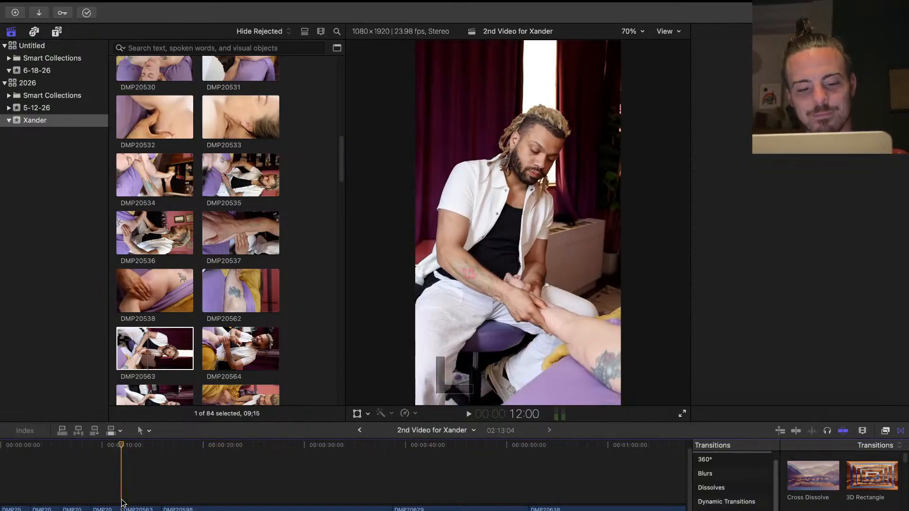
{"action": "key", "text": "space"}
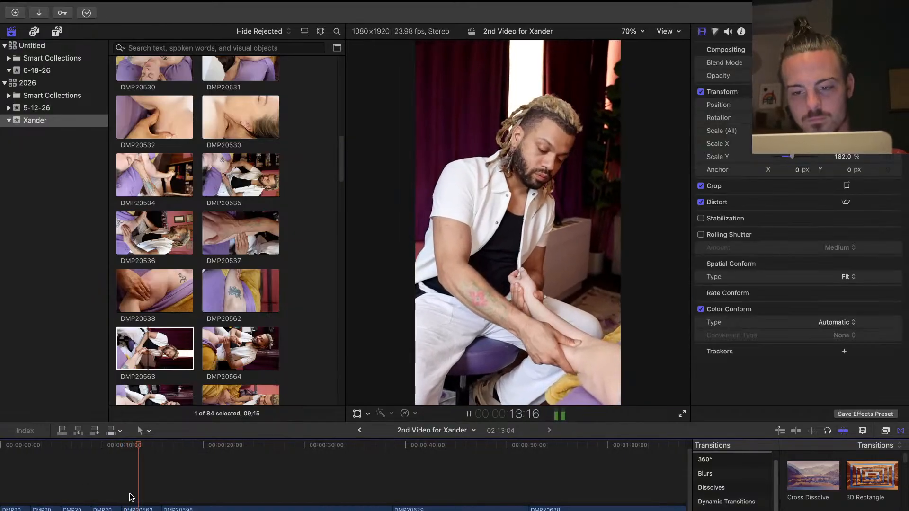
{"action": "key", "text": "space"}
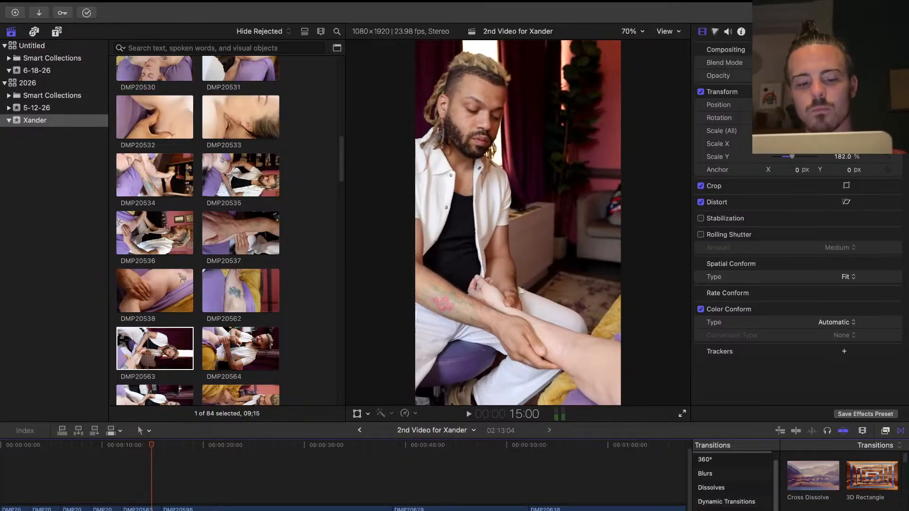
Trim about 15 frames off the end of the DMP20563 timeline clip and play it through the cut to DMP20598
{"action": "key", "text": "space"}
{"action": "key", "text": "Right"}
{"action": "key", "text": "Right"}
{"action": "key", "text": "Right"}
{"action": "key", "text": "Right"}
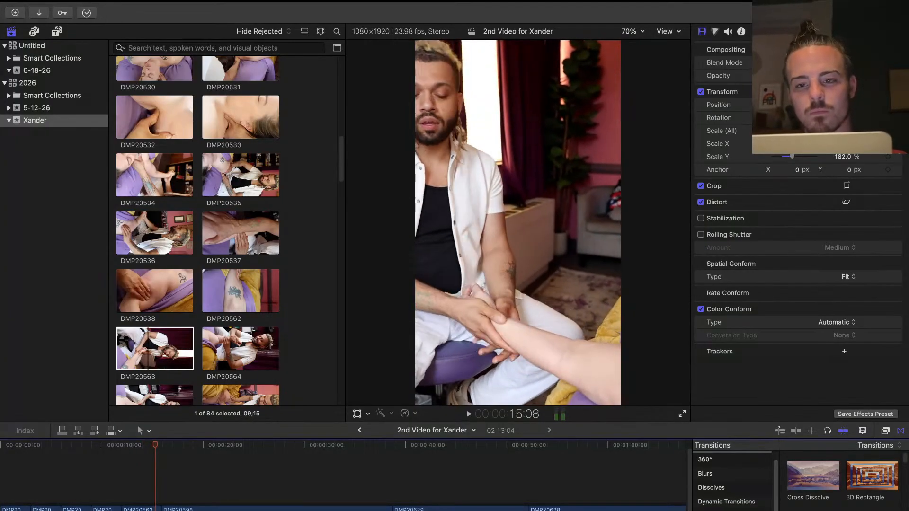
{"action": "left_click_drag", "start_coordinate": [161, 510], "coordinate": [155, 510]}
{"action": "left_click", "coordinate": [124, 496]}
{"action": "key", "text": "space"}
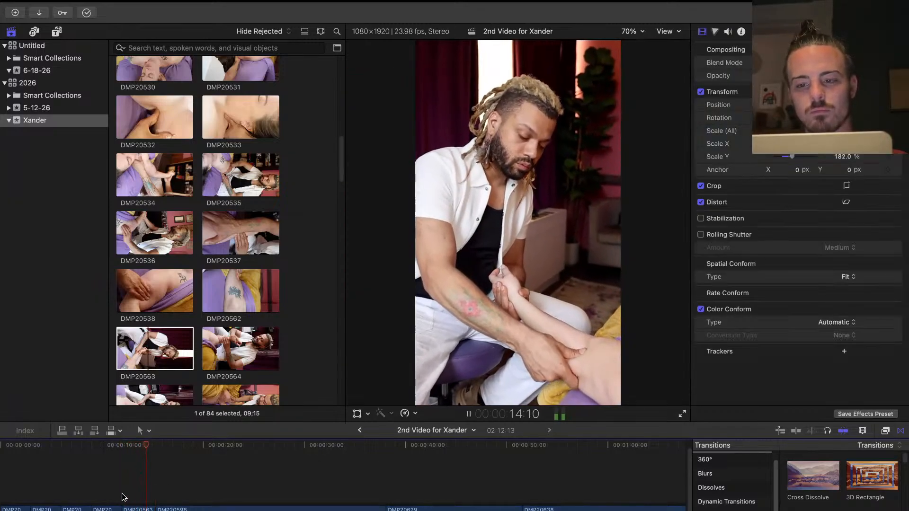
{"action": "key", "text": "space"}
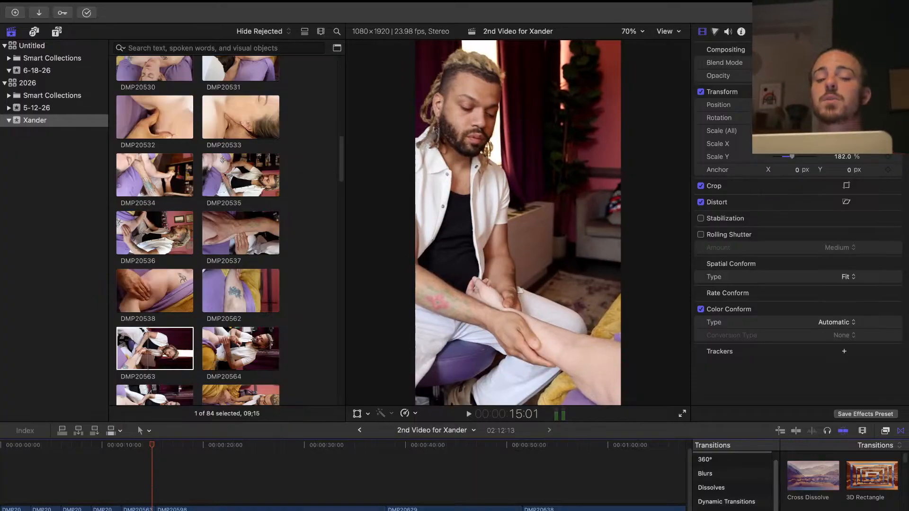
{"action": "key", "text": "space"}
{"action": "key", "text": "space"}
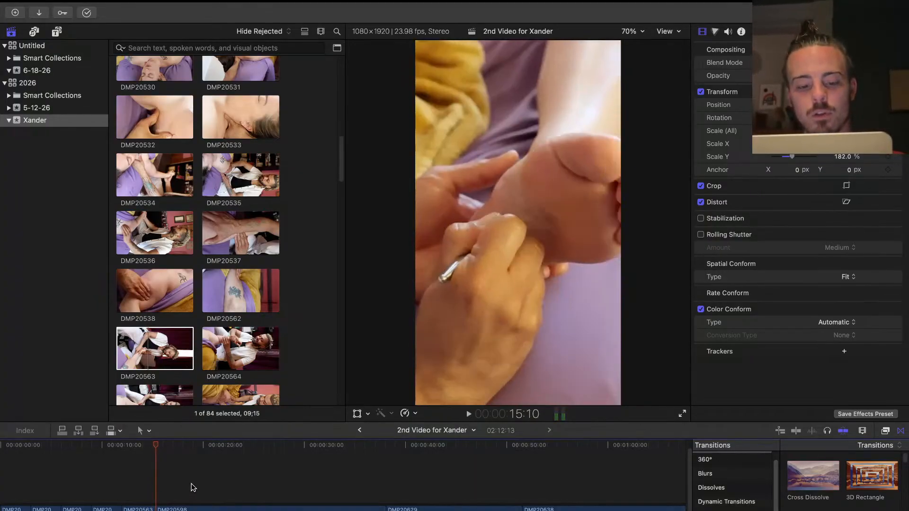
Shorten the end of the DMP20563 timeline clip by about ten frames, to 00:00:14:22, and replay its end
{"action": "left_click", "coordinate": [152, 490]}
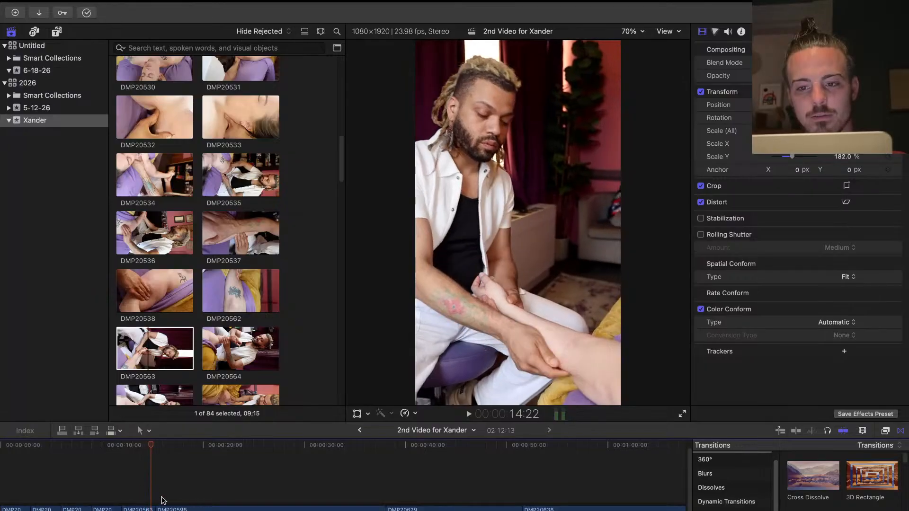
{"action": "left_click", "coordinate": [143, 501]}
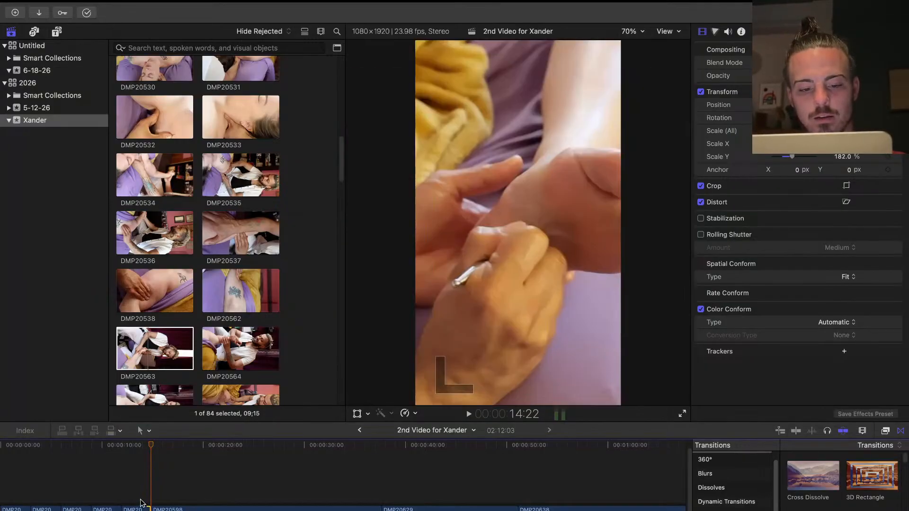
{"action": "key", "text": "space"}
{"action": "key", "text": "space"}
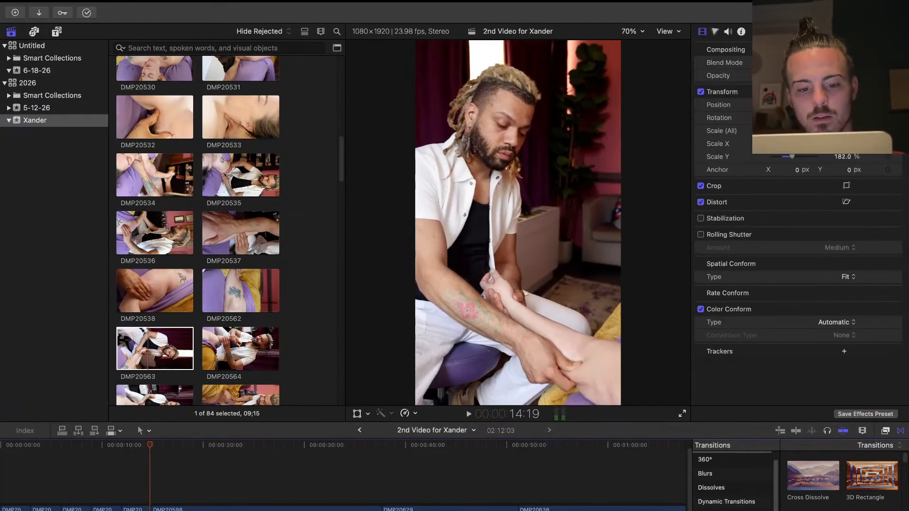
Trim about three more frames off the end of the DMP20563 timeline clip and replay the cuts at both its ends
{"action": "left_click_drag", "start_coordinate": [151, 510], "coordinate": [150, 510]}
{"action": "left_click", "coordinate": [141, 502]}
{"action": "key", "text": "space"}
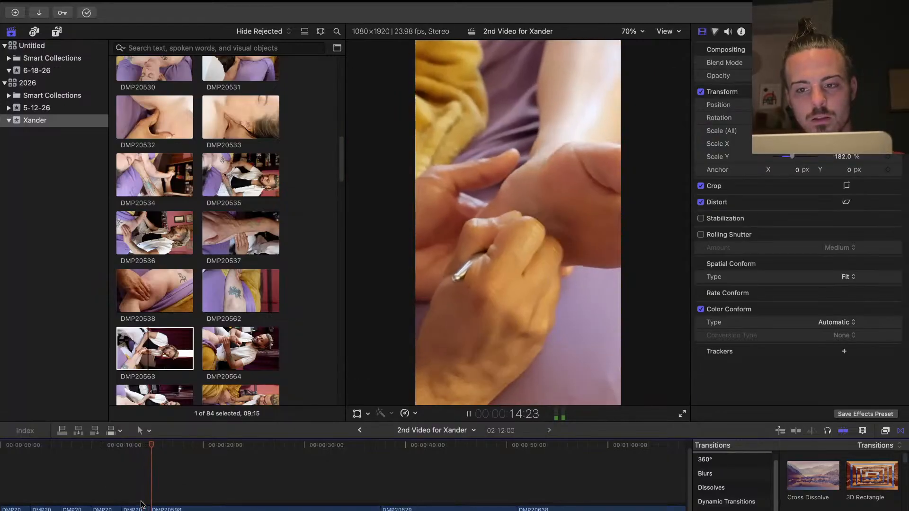
{"action": "key", "text": "space"}
{"action": "left_click", "coordinate": [123, 498]}
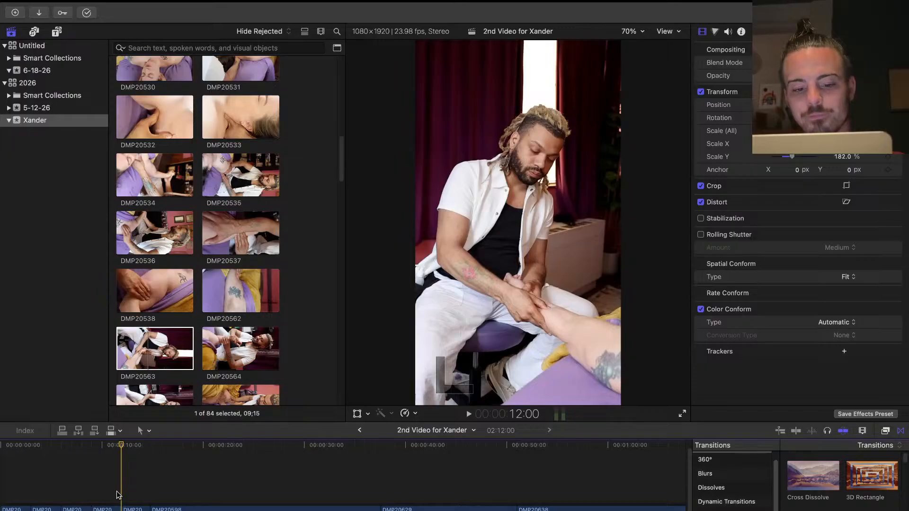
{"action": "key", "text": "shift+slash"}
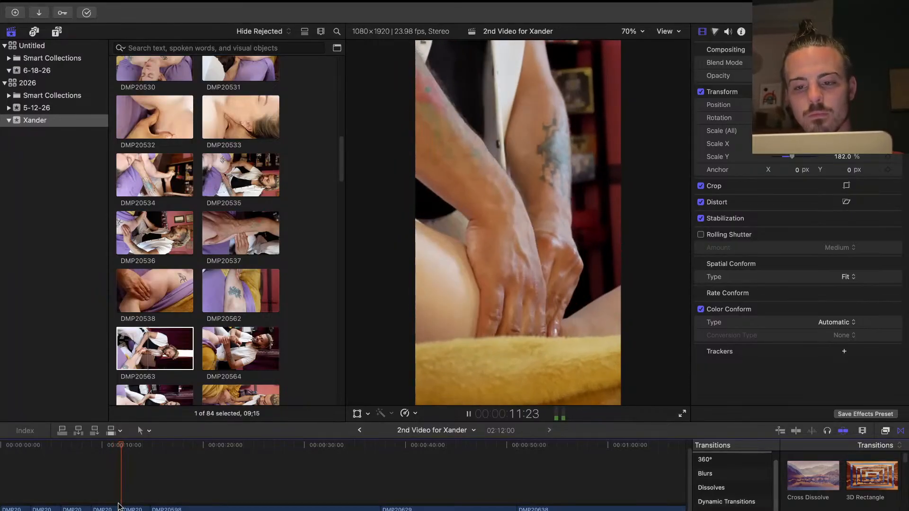
{"action": "key", "text": "space"}
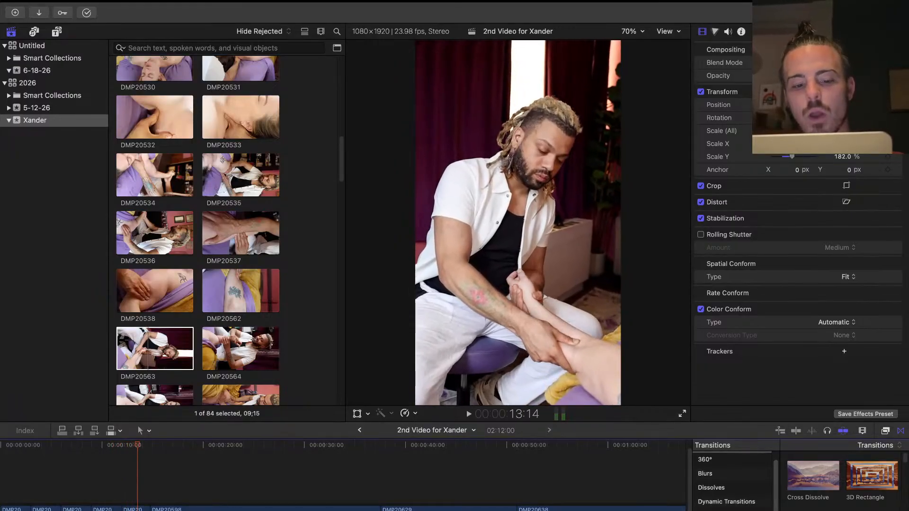
Slow the DMP20563 timeline clip to 50% with Smooth Slo-Mo and play it from 00:00:12:00
{"action": "left_click", "coordinate": [135, 510]}
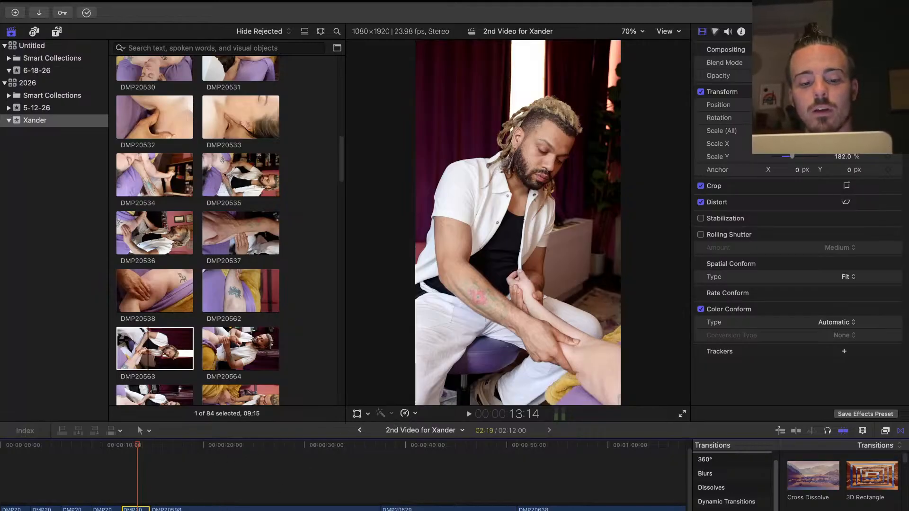
{"action": "left_click", "coordinate": [406, 414]}
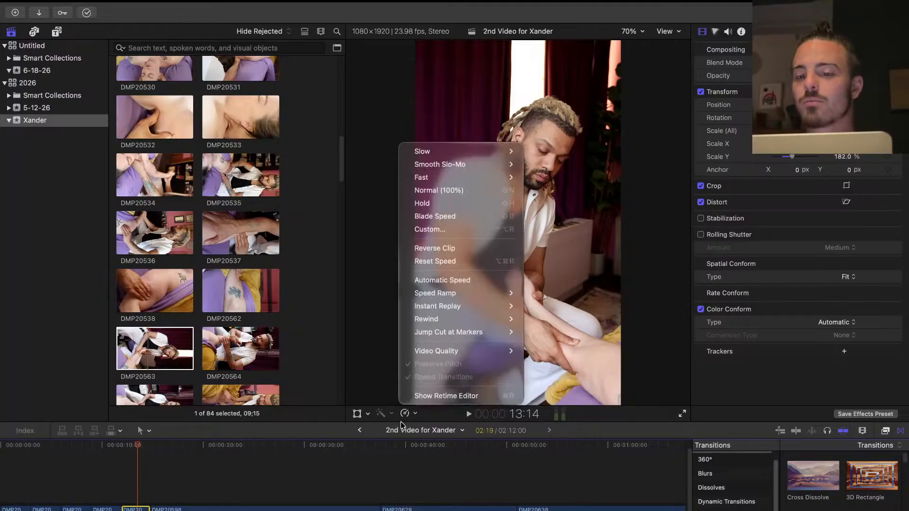
{"action": "mouse_move", "coordinate": [471, 166]}
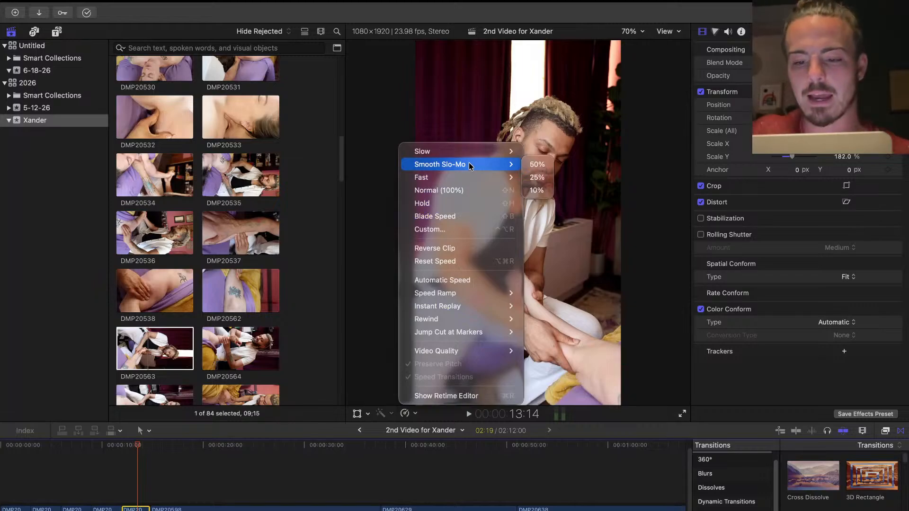
{"action": "left_click", "coordinate": [537, 164]}
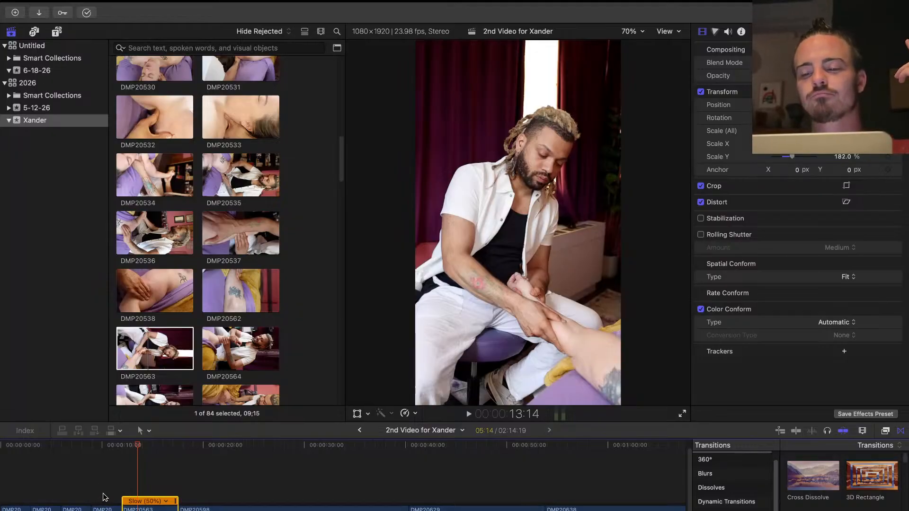
{"action": "left_click", "coordinate": [122, 479]}
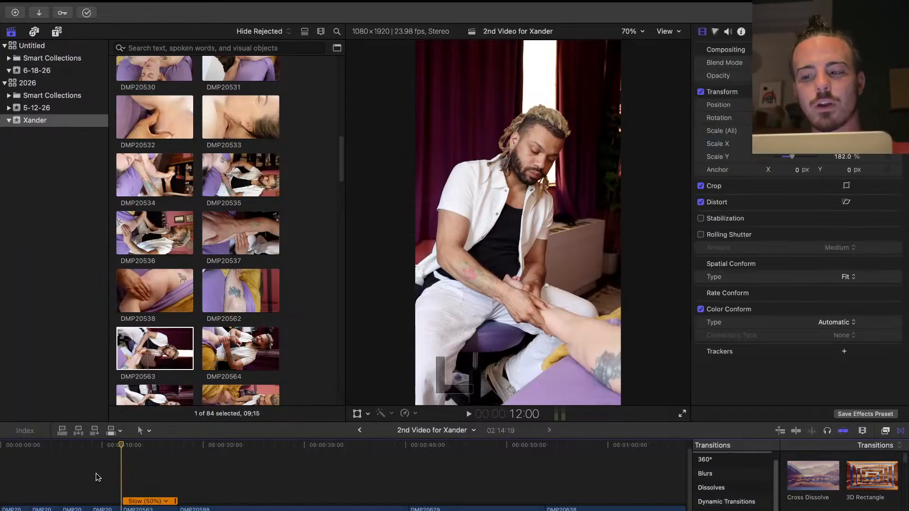
{"action": "key", "text": "space"}
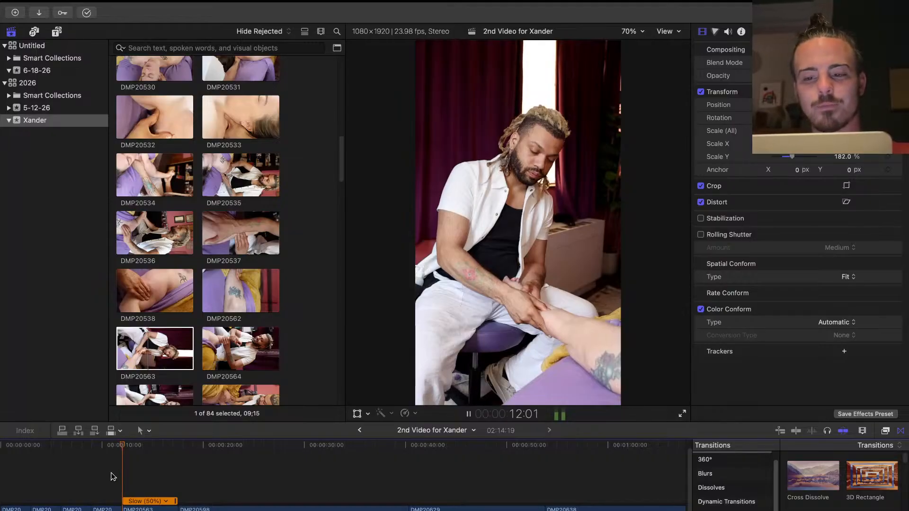
{"action": "key", "text": "space"}
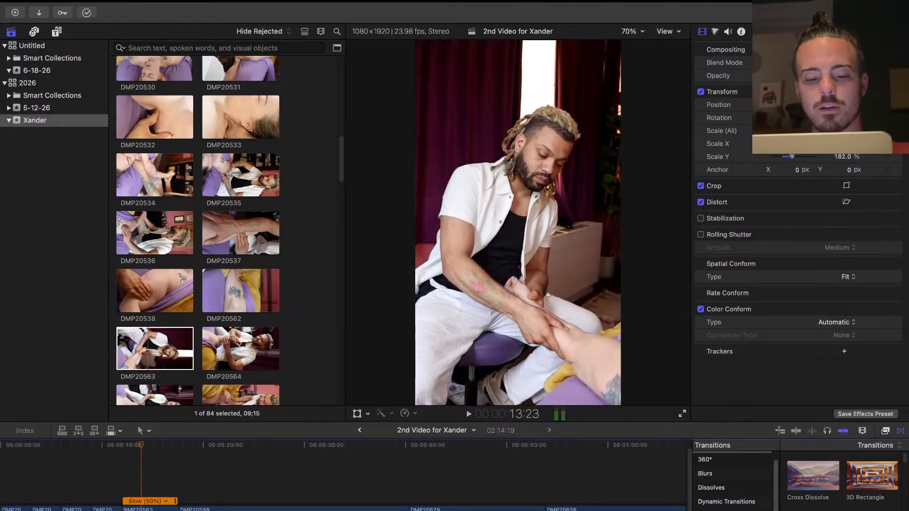
Trim about 12 frames off the start of the slowed DMP20563 timeline clip and replay it from 00:00:12:00
{"action": "left_click_drag", "start_coordinate": [124, 510], "coordinate": [129, 509]}
{"action": "left_click", "coordinate": [125, 489]}
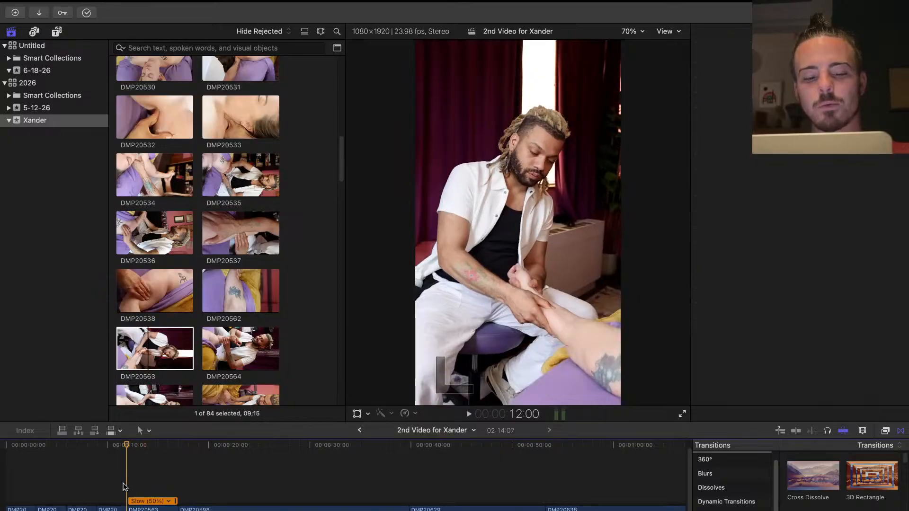
{"action": "key", "text": "space"}
{"action": "key", "text": "space"}
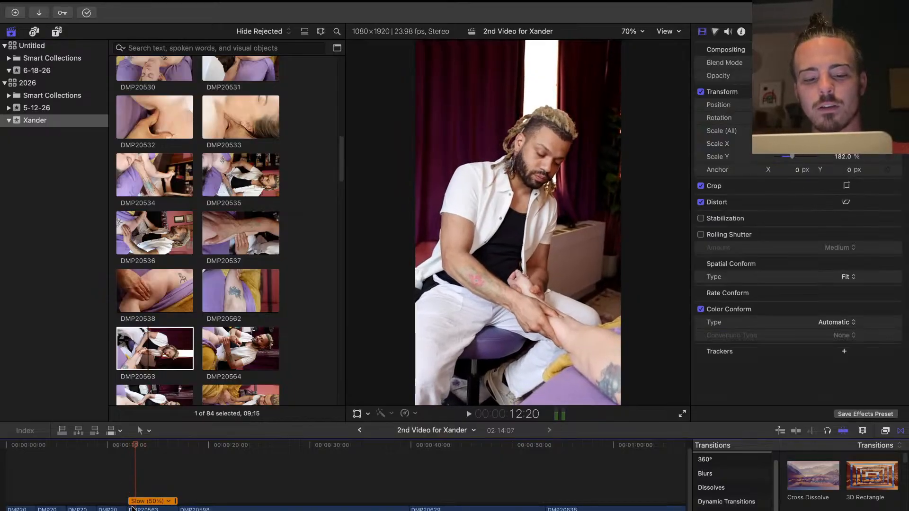
Trim about nine more frames off the start of the slowed DMP20563 timeline clip and replay the cut into it
{"action": "left_click_drag", "start_coordinate": [129, 510], "coordinate": [130, 509]}
{"action": "left_click", "coordinate": [127, 492]}
{"action": "key", "text": "space"}
{"action": "key", "text": "space"}
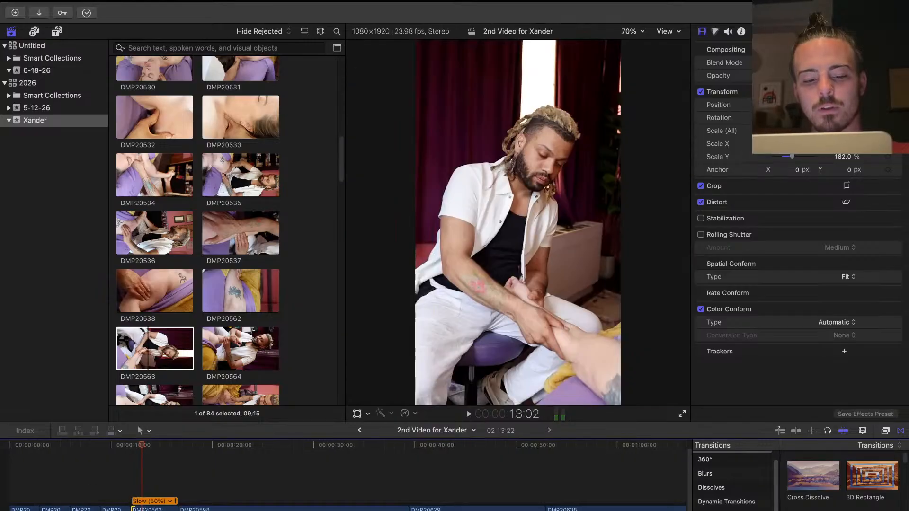
{"action": "left_click", "coordinate": [125, 494]}
{"action": "key", "text": "space"}
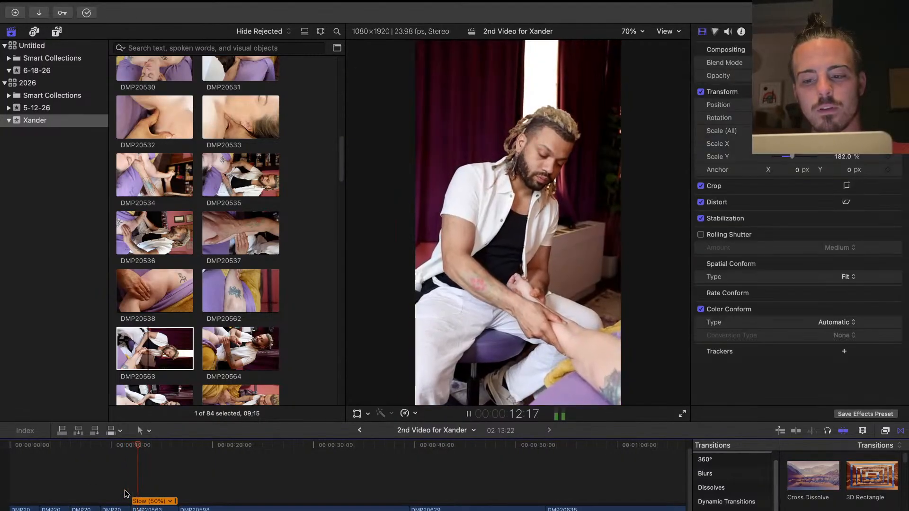
Trim about five more frames off the start of the slowed DMP20563 timeline clip and replay it through the next cut
{"action": "key", "text": "space"}
{"action": "left_click_drag", "start_coordinate": [134, 507], "coordinate": [134, 508]}
{"action": "left_click", "coordinate": [128, 494]}
{"action": "key", "text": "space"}
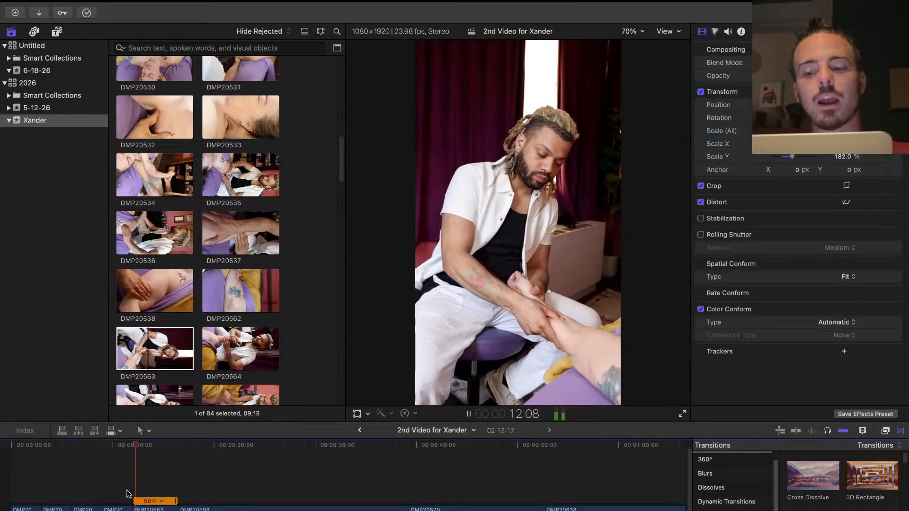
{"action": "left_click", "coordinate": [125, 492]}
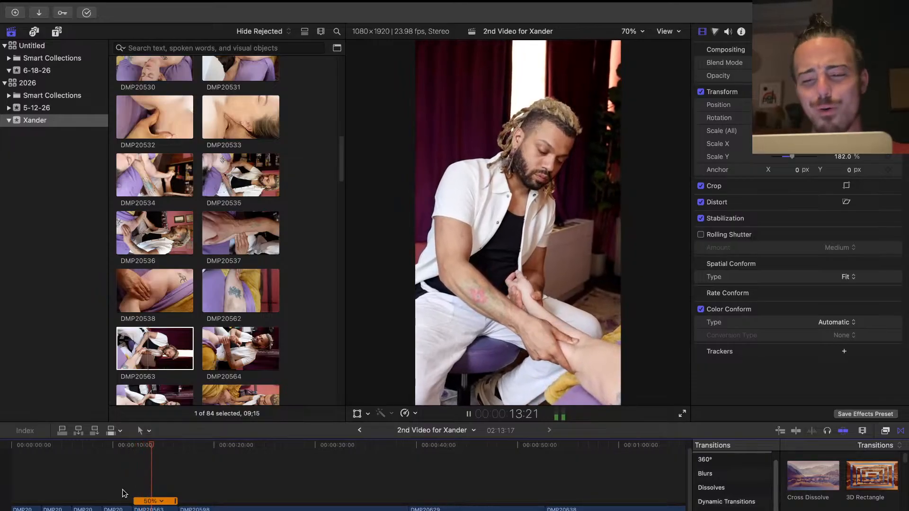
{"action": "key", "text": "space"}
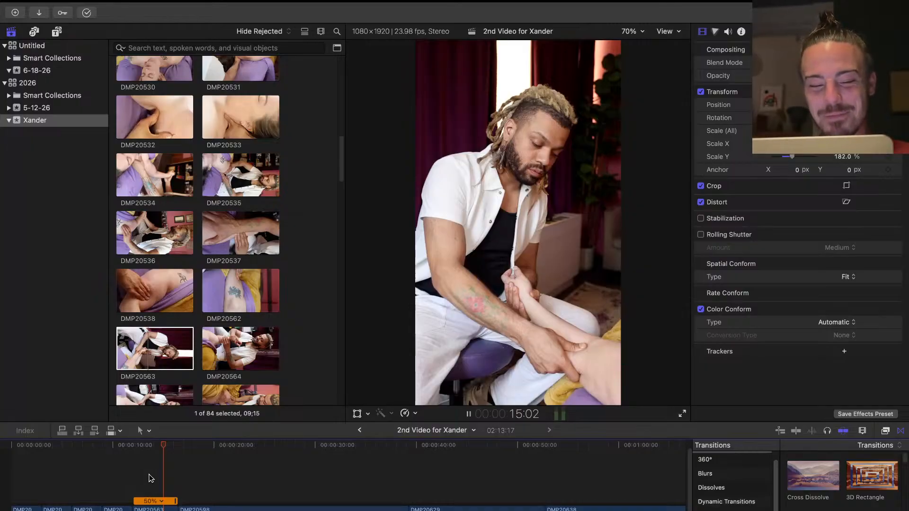
{"action": "key", "text": "space"}
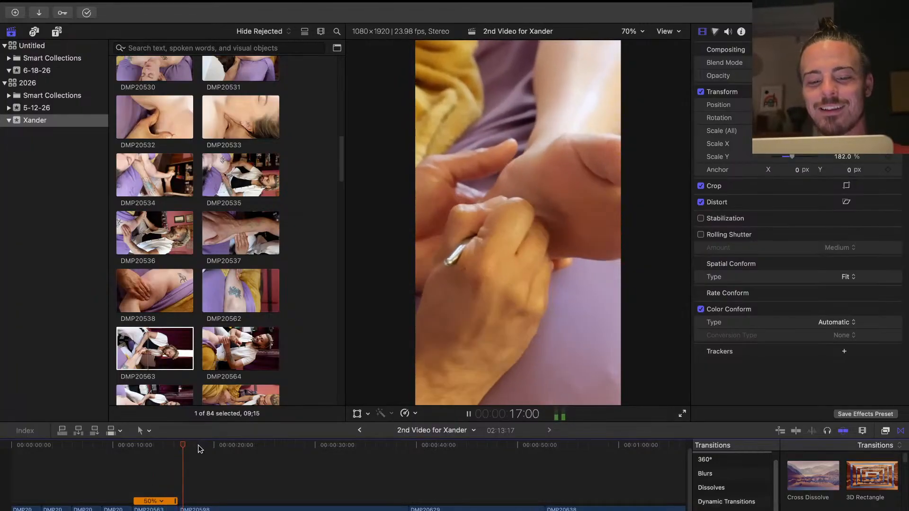
Replay the slowed DMP20563 timeline clip several times from just before its start to judge its pacing
{"action": "left_click", "coordinate": [127, 483]}
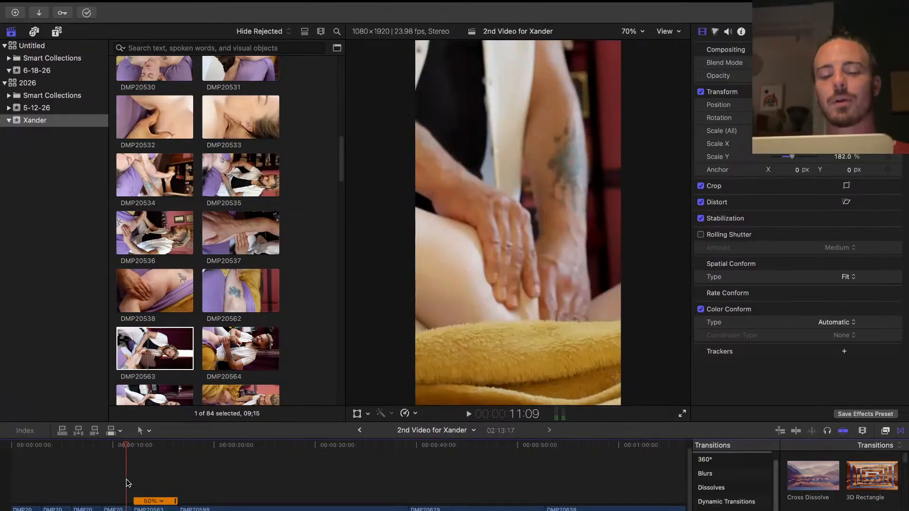
{"action": "key", "text": "space"}
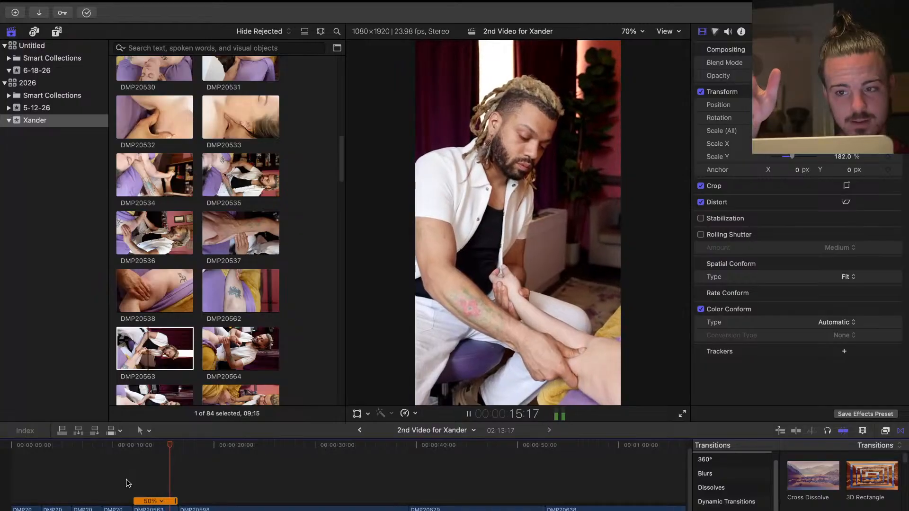
{"action": "key", "text": "space"}
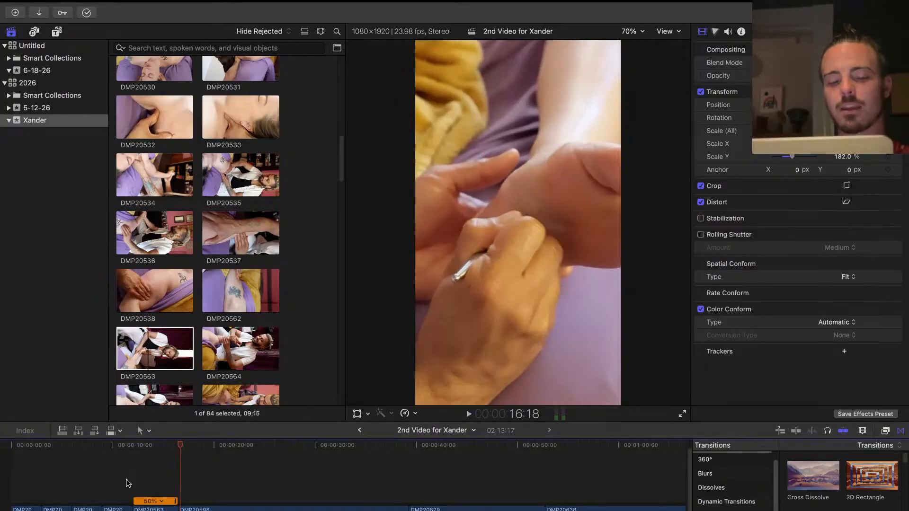
{"action": "left_click", "coordinate": [127, 481]}
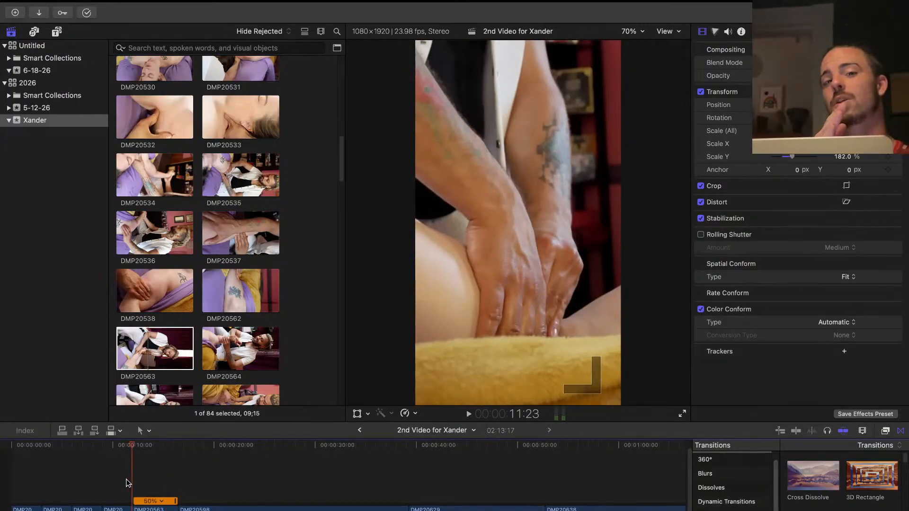
{"action": "key", "text": "space"}
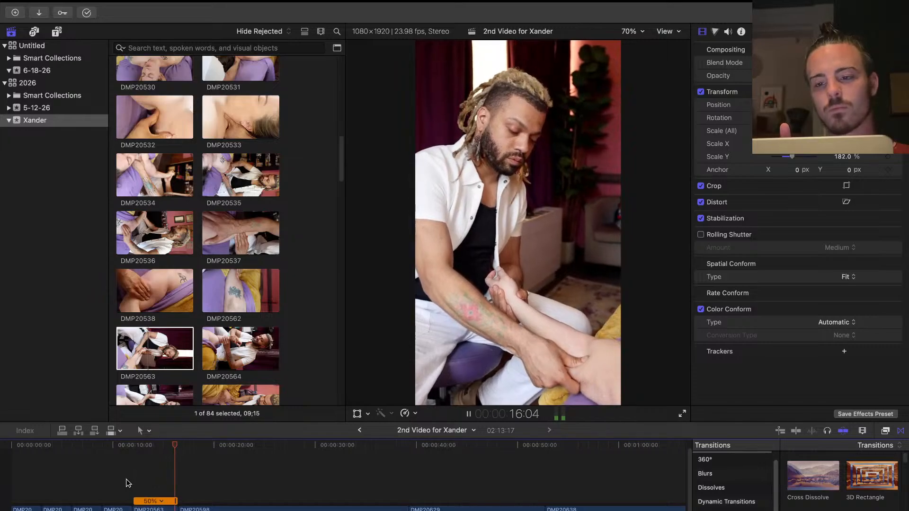
{"action": "left_click", "coordinate": [128, 483]}
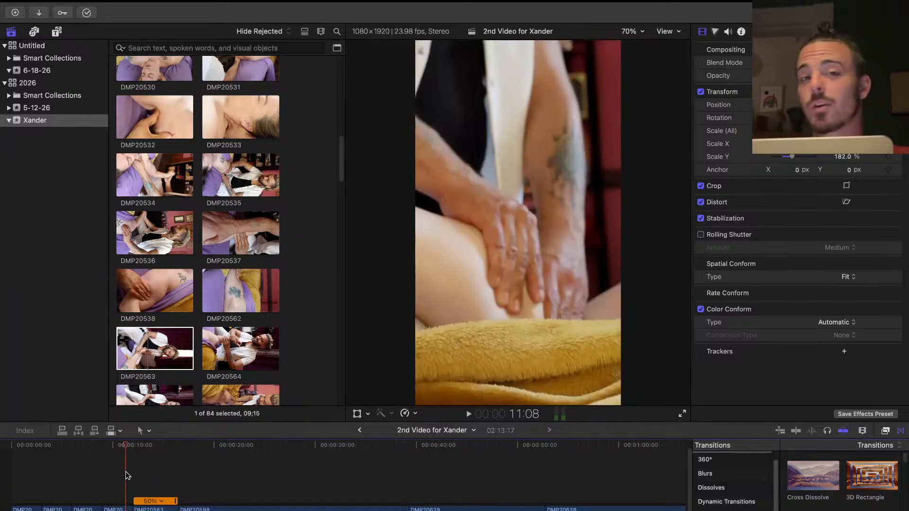
{"action": "key", "text": "space"}
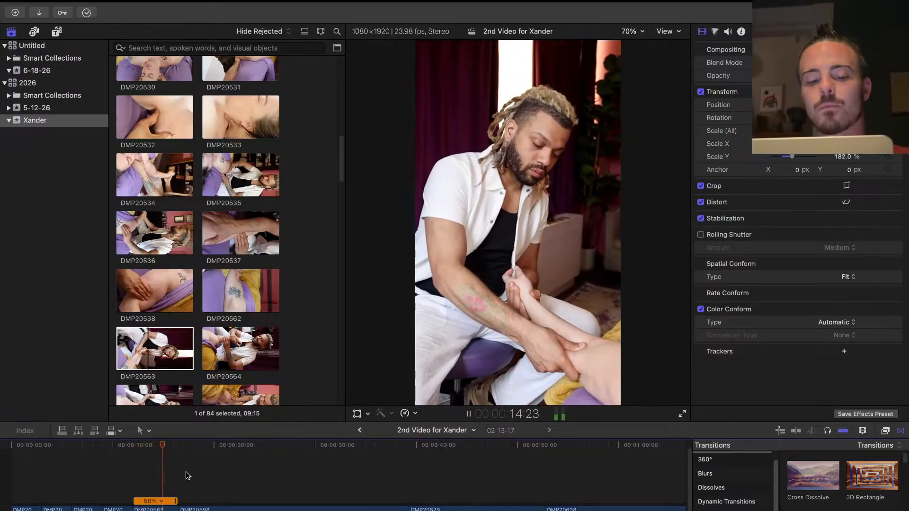
Trim about 1 second 11 frames off the end of the slowed DMP20563 timeline clip and play the cut into DMP20598
{"action": "key", "text": "space"}
{"action": "left_click_drag", "start_coordinate": [178, 509], "coordinate": [163, 510]}
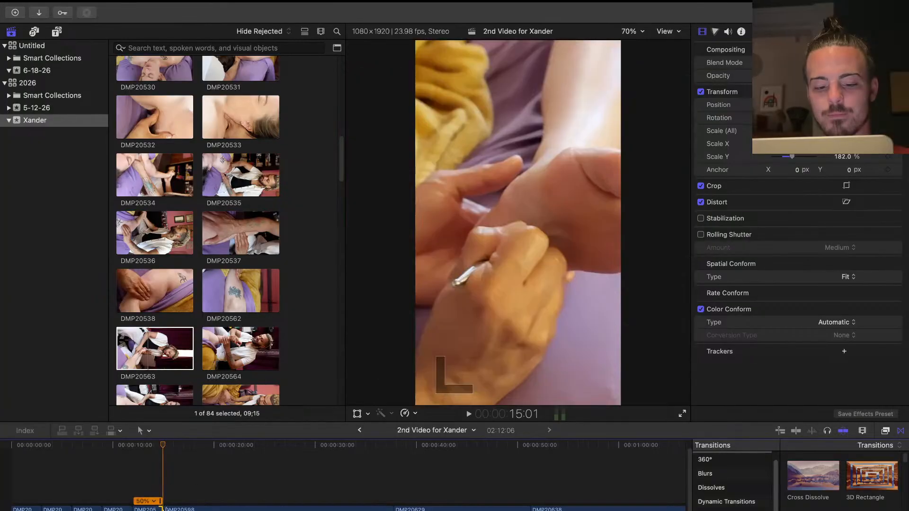
{"action": "left_click", "coordinate": [154, 479]}
{"action": "key", "text": "space"}
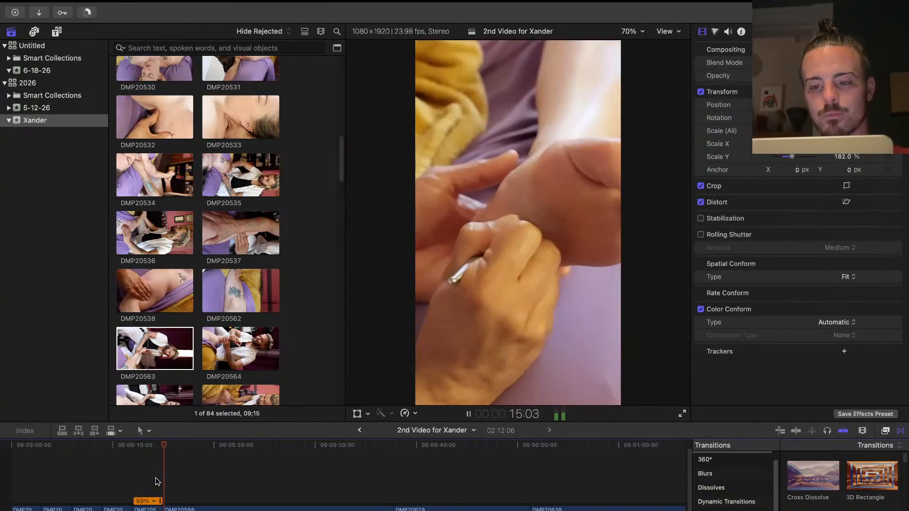
{"action": "key", "text": "space"}
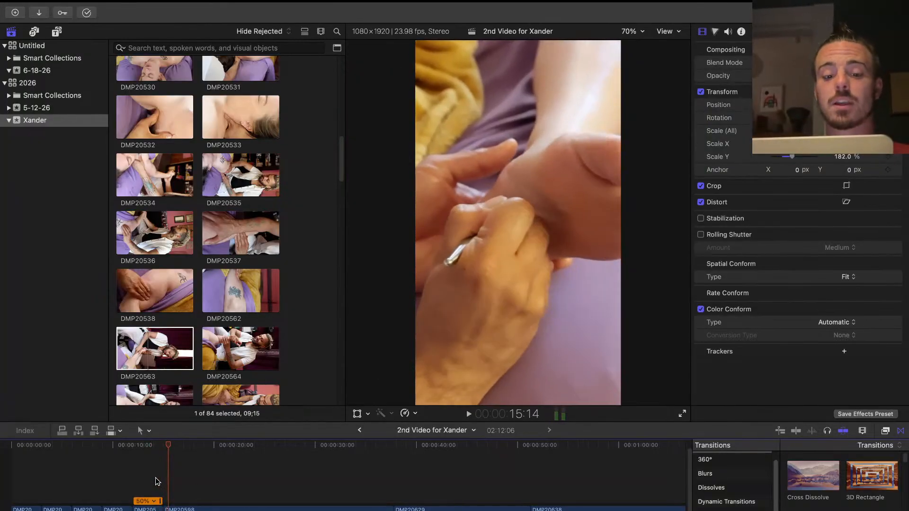
Review the shortened DMP20563 clip from 00:00:12:00 and its cut into DMP20598 from about 00:00:14:05
{"action": "key", "text": "super+equal"}
{"action": "left_click", "coordinate": [154, 481]}
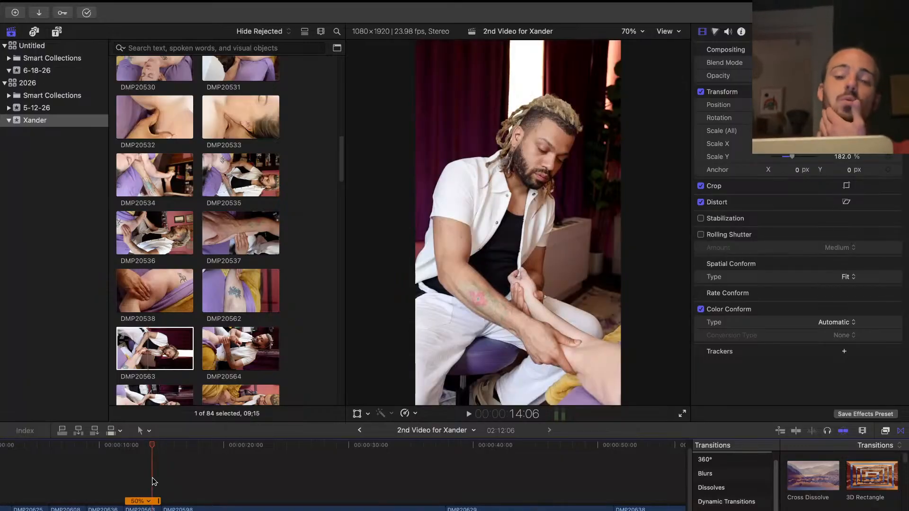
{"action": "scroll", "coordinate": [154, 482], "scroll_direction": "down", "scroll_amount": 3}
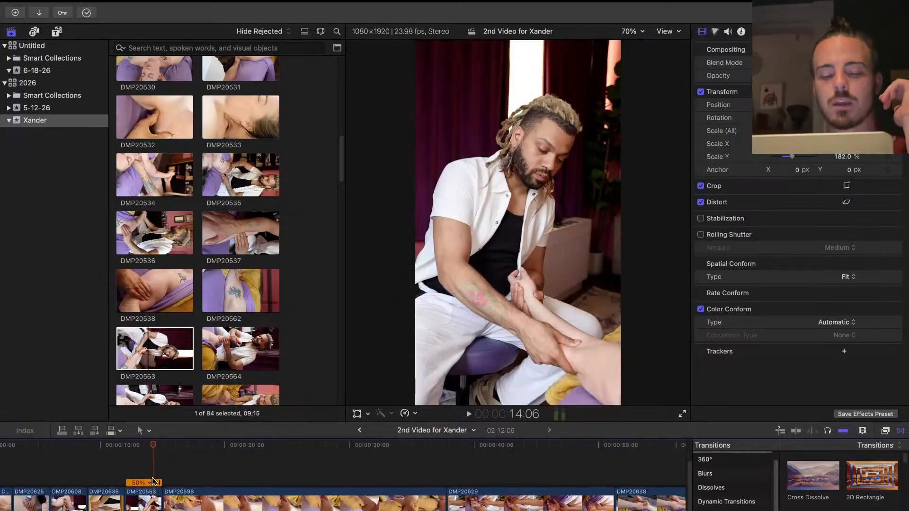
{"action": "left_click", "coordinate": [118, 468]}
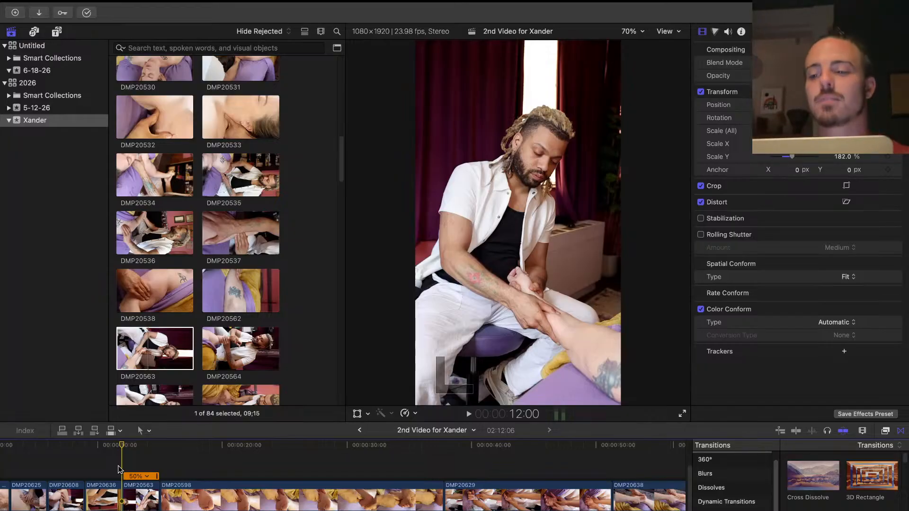
{"action": "key", "text": "space"}
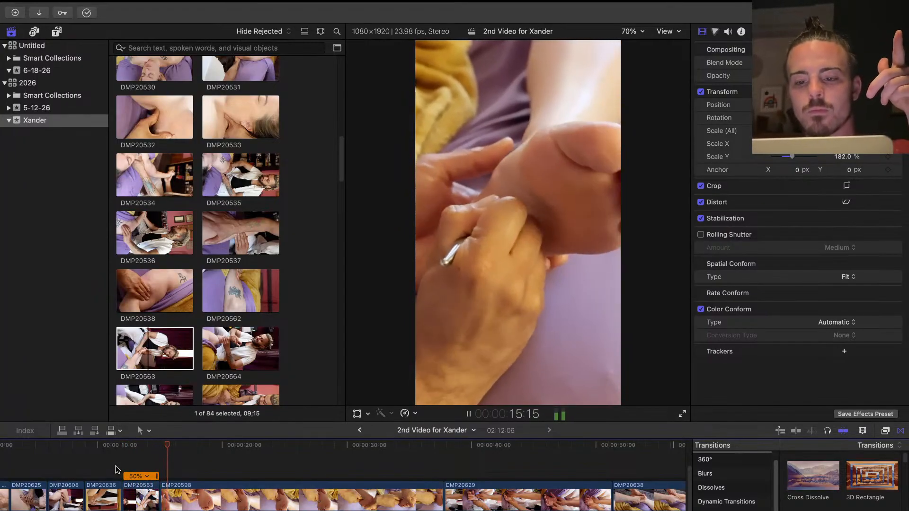
{"action": "key", "text": "space"}
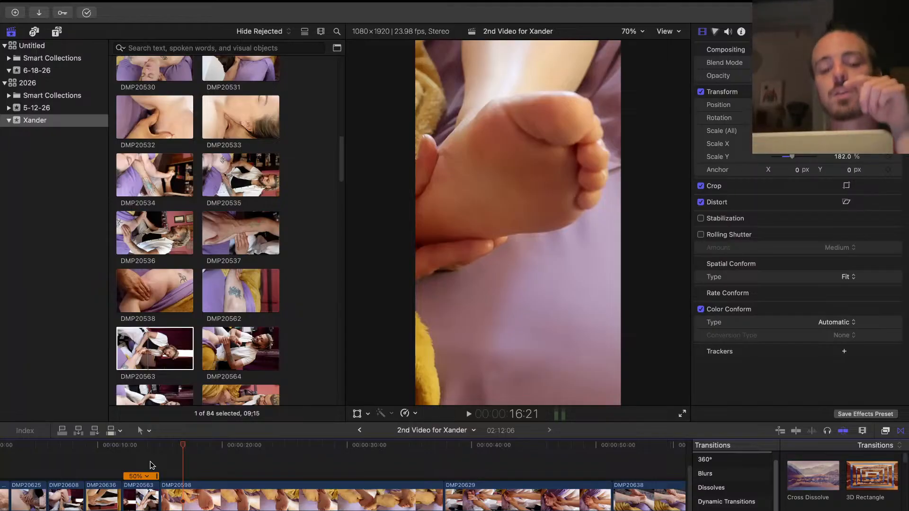
{"action": "left_click", "coordinate": [150, 466]}
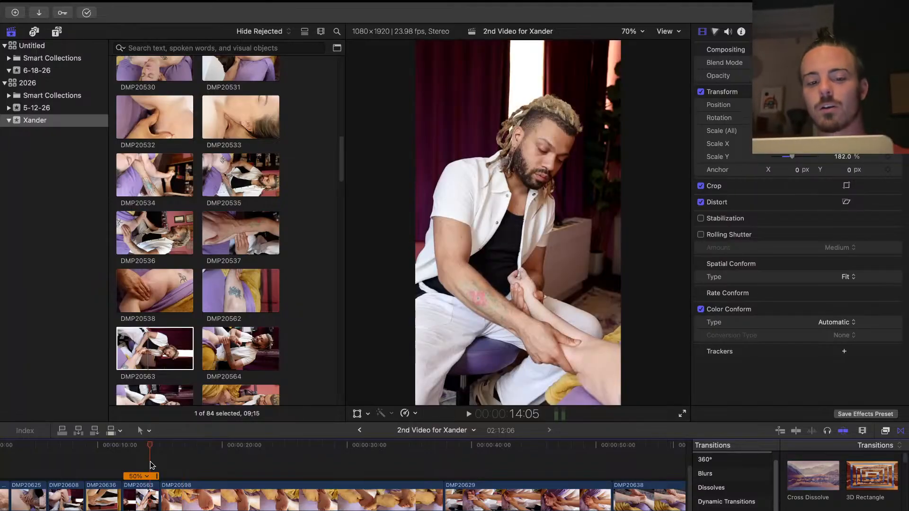
{"action": "key", "text": "space"}
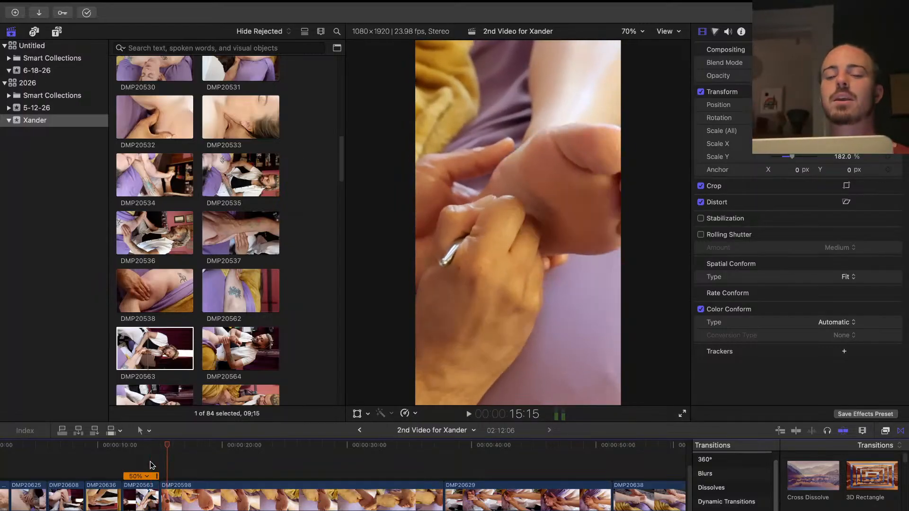
{"action": "key", "text": "space"}
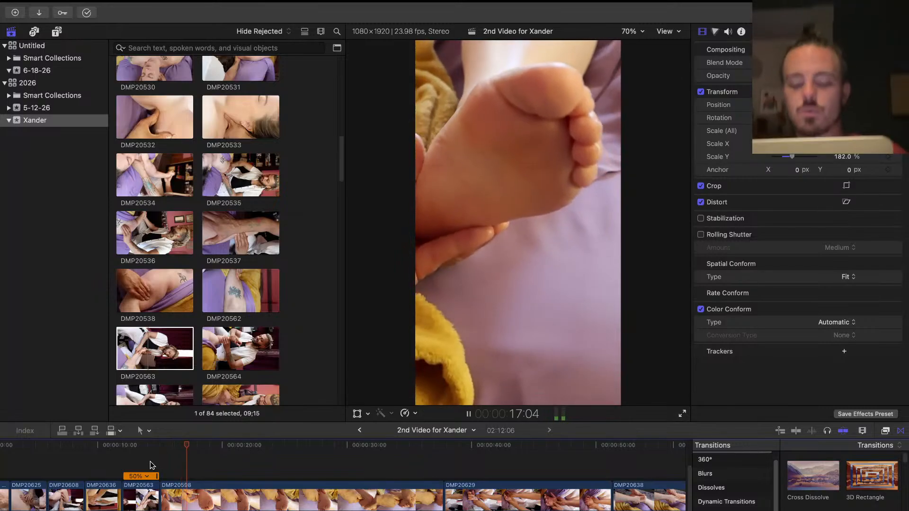
{"action": "key", "text": "space"}
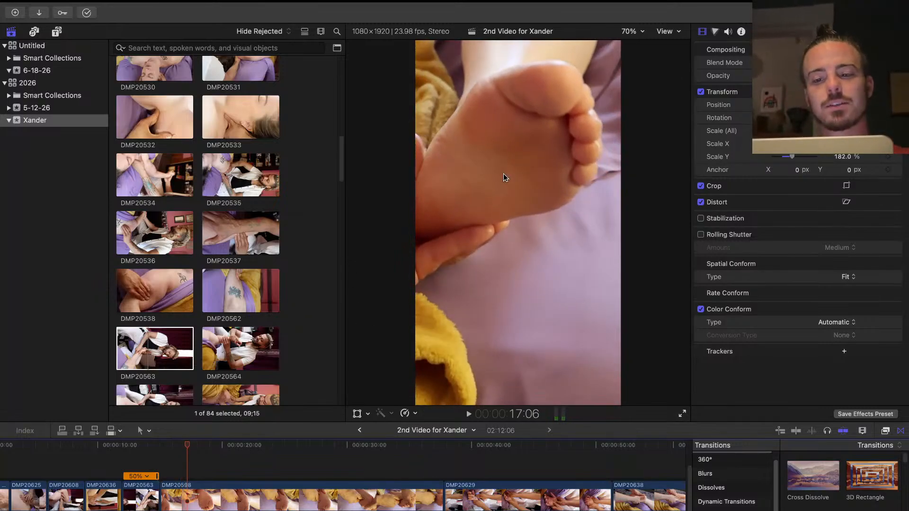
Play the sequence full screen from its beginning through the DMP20563 clip into DMP20598, and return to the editing view
{"action": "left_click", "coordinate": [131, 461]}
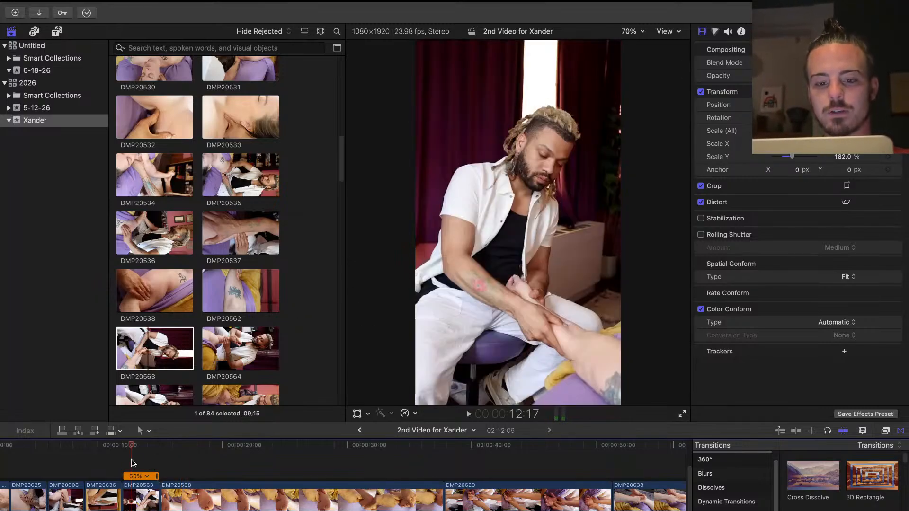
{"action": "left_click", "coordinate": [100, 461]}
{"action": "scroll", "coordinate": [90, 463], "scroll_direction": "left", "scroll_amount": 3}
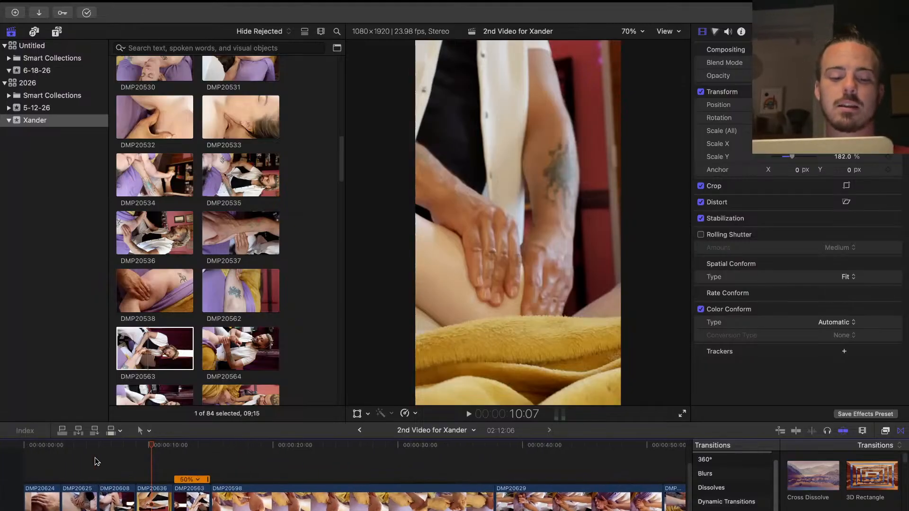
{"action": "left_click", "coordinate": [26, 469]}
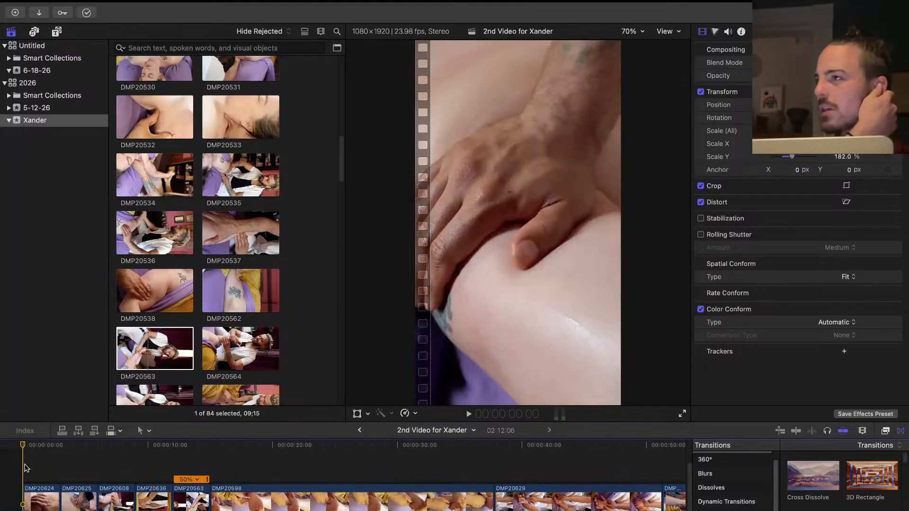
{"action": "key", "text": "space"}
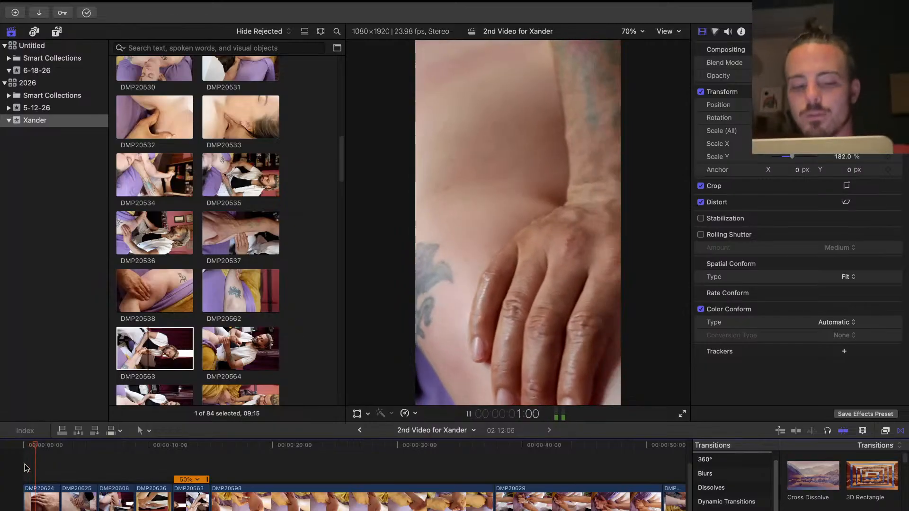
{"action": "left_click", "coordinate": [684, 414]}
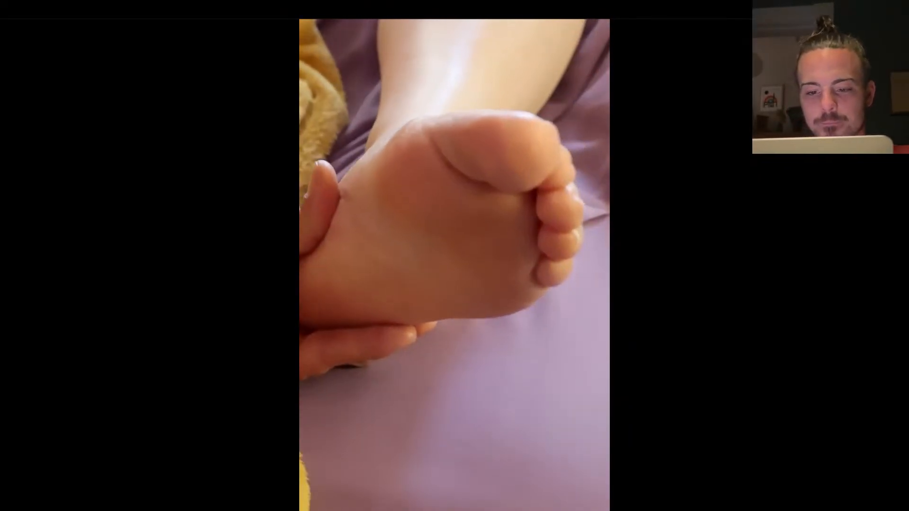
{"action": "key", "text": "Escape"}
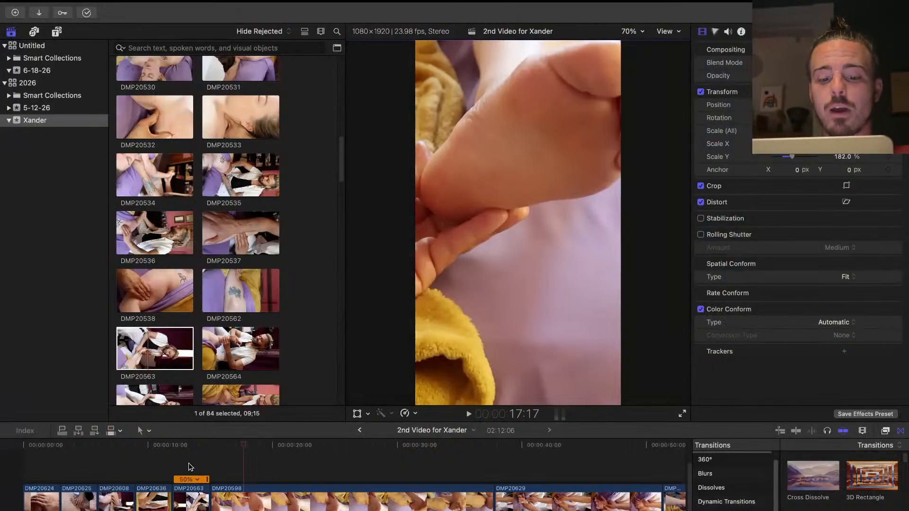
Check the DMP20636 timeline clip's motion, slow it to 50% with Smooth Slo-Mo and place the playhead at 00:00:09:20
{"action": "left_click", "coordinate": [188, 463]}
{"action": "scroll", "coordinate": [144, 462], "scroll_direction": "up", "scroll_amount": 1}
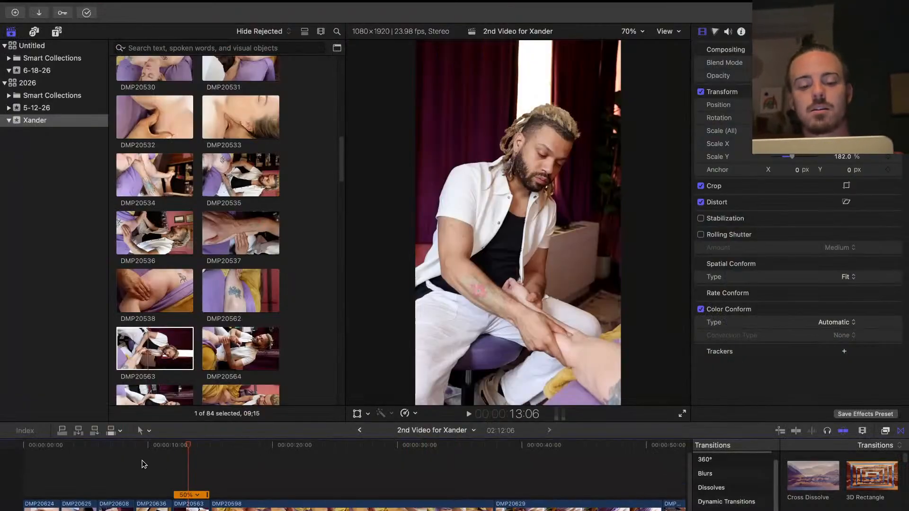
{"action": "left_click", "coordinate": [144, 466]}
{"action": "key", "text": "space"}
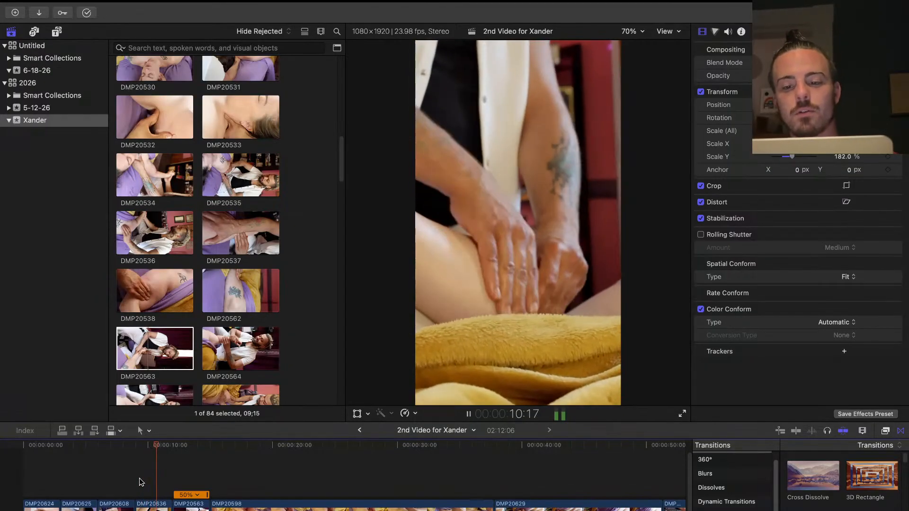
{"action": "key", "text": "space"}
{"action": "left_click", "coordinate": [152, 508]}
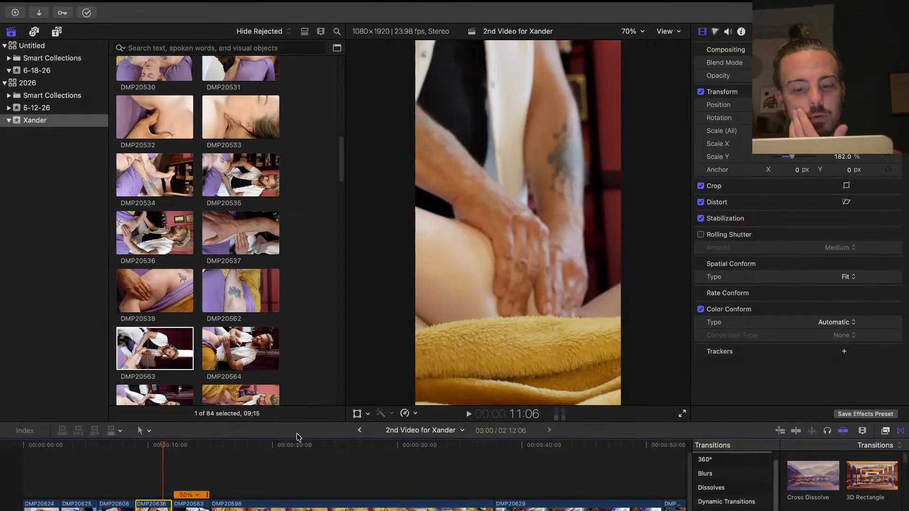
{"action": "left_click", "coordinate": [412, 414]}
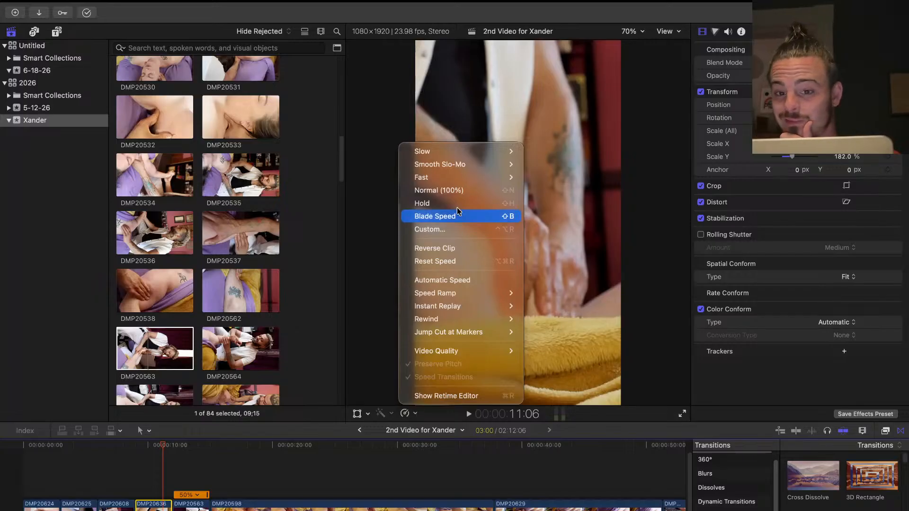
{"action": "left_click", "coordinate": [537, 164]}
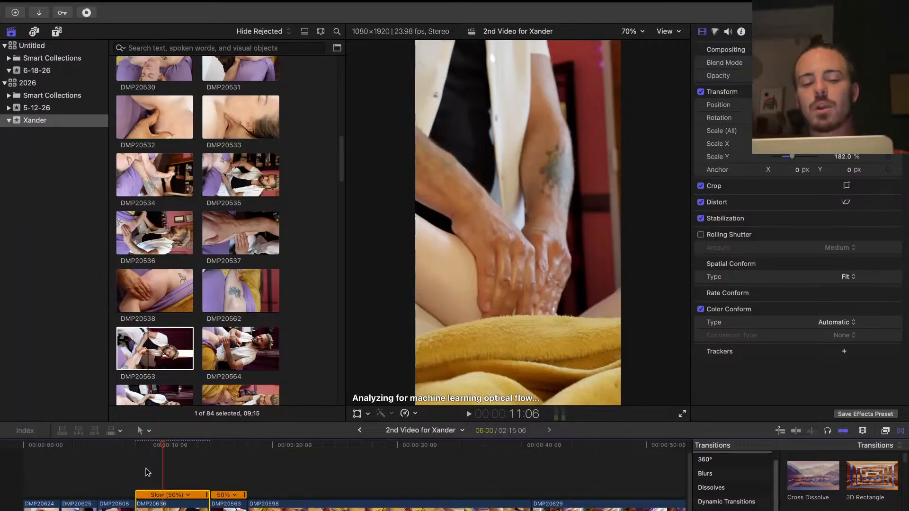
{"action": "left_click", "coordinate": [147, 472]}
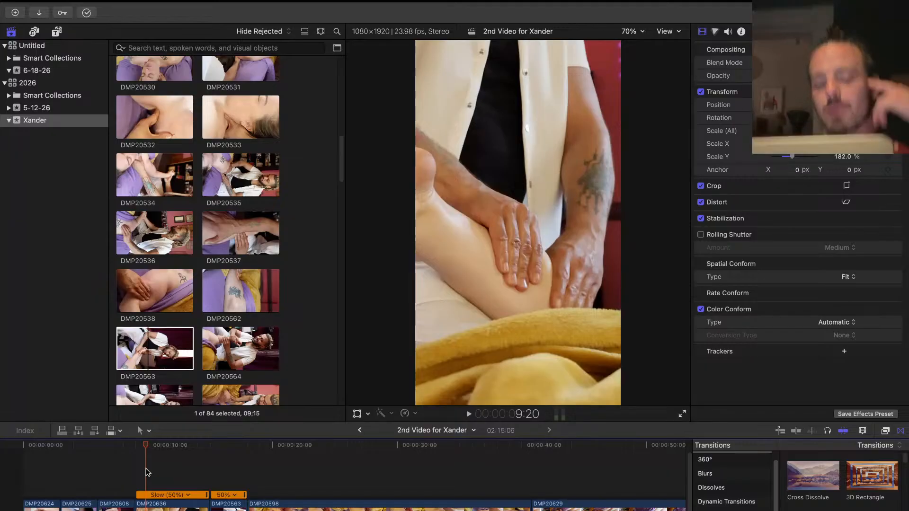
Play the slowed DMP20636 clip from 00:00:09:20 and again through its cut into DMP20563
{"action": "key", "text": "space"}
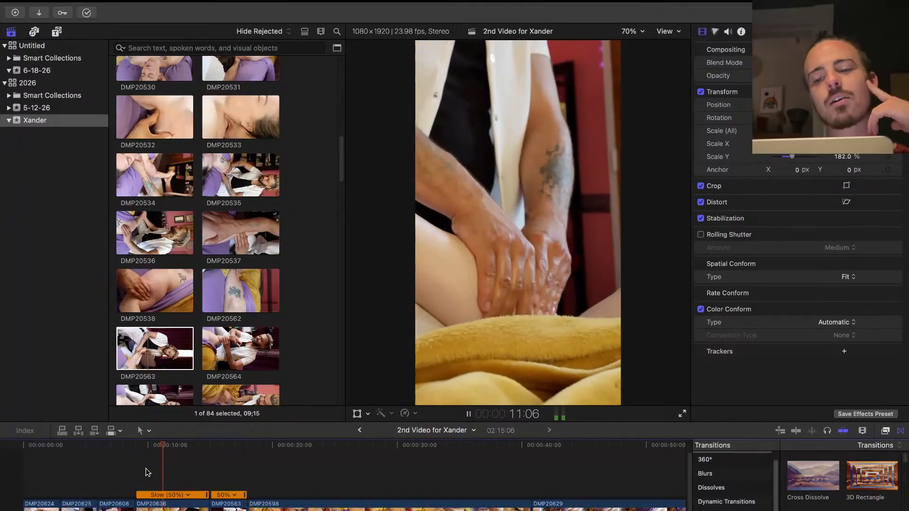
{"action": "key", "text": "space"}
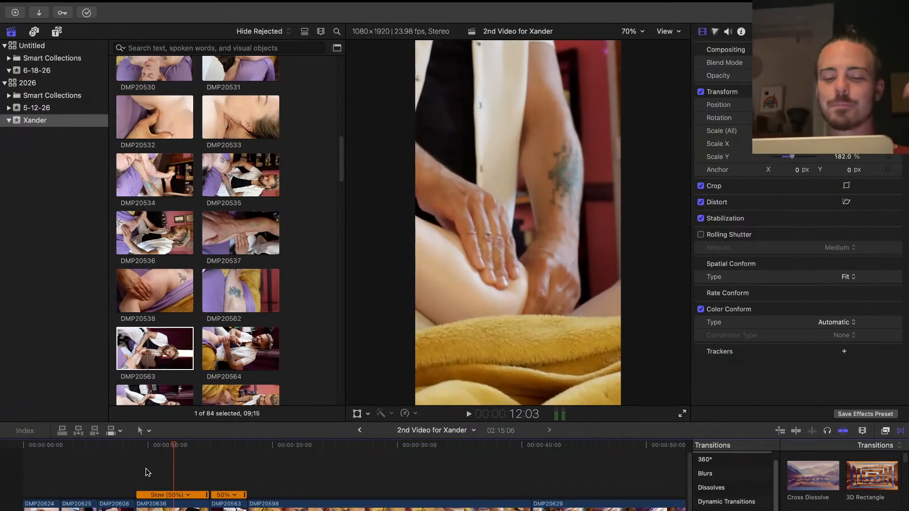
{"action": "left_click", "coordinate": [135, 472]}
{"action": "key", "text": "space"}
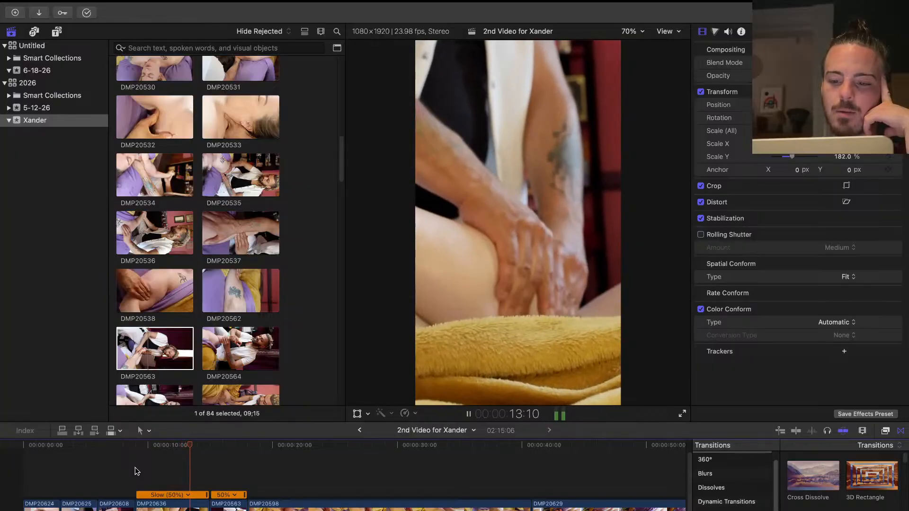
{"action": "key", "text": "space"}
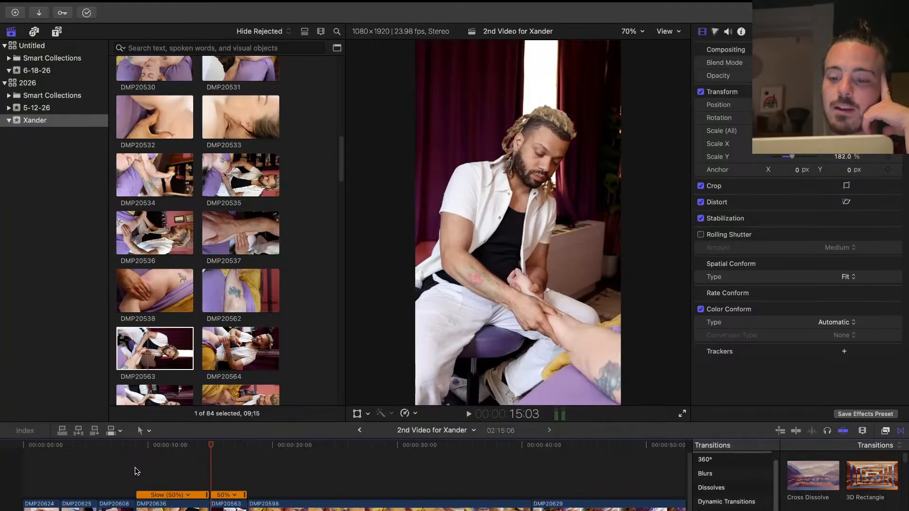
Trim about 1 second 15 frames off the start of the slowed DMP20636 timeline clip, playing the new cut between trims
{"action": "left_click", "coordinate": [166, 484]}
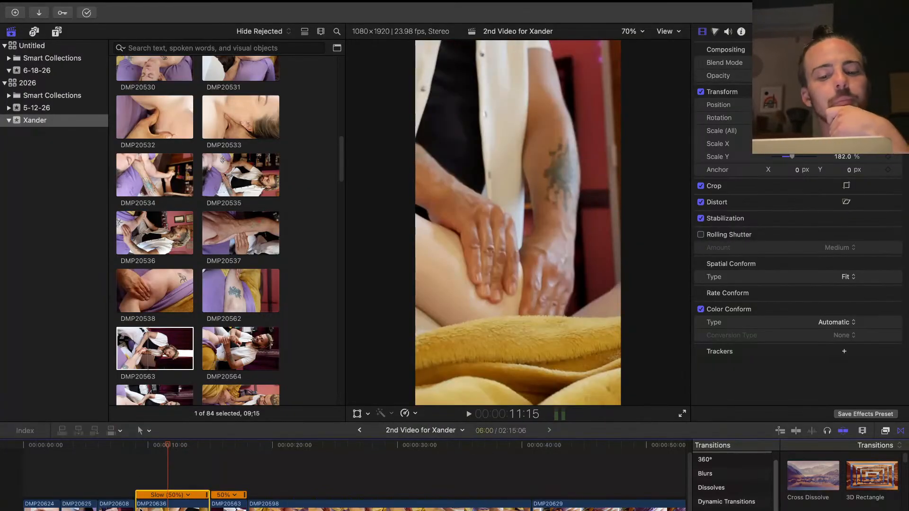
{"action": "left_click_drag", "start_coordinate": [136, 506], "coordinate": [151, 507]}
{"action": "left_click", "coordinate": [135, 486]}
{"action": "key", "text": "super+4"}
{"action": "key", "text": "space"}
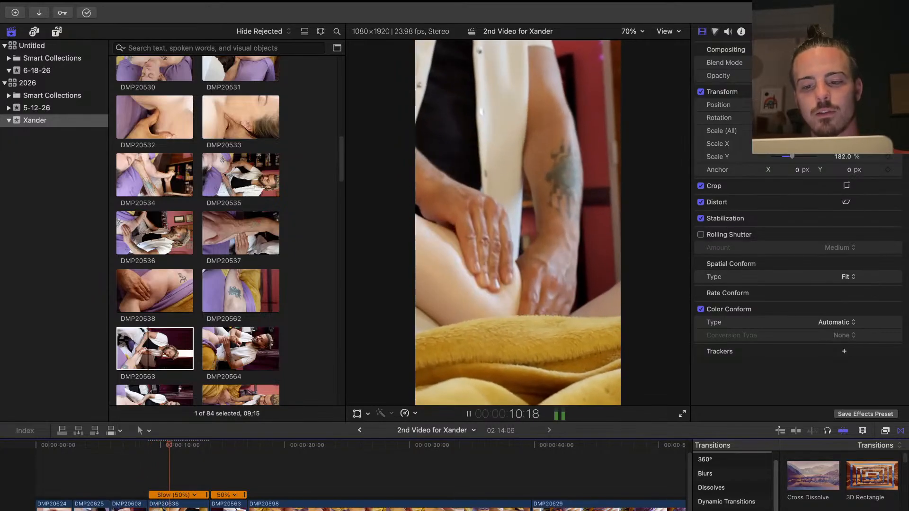
{"action": "left_click_drag", "start_coordinate": [148, 507], "coordinate": [157, 506]}
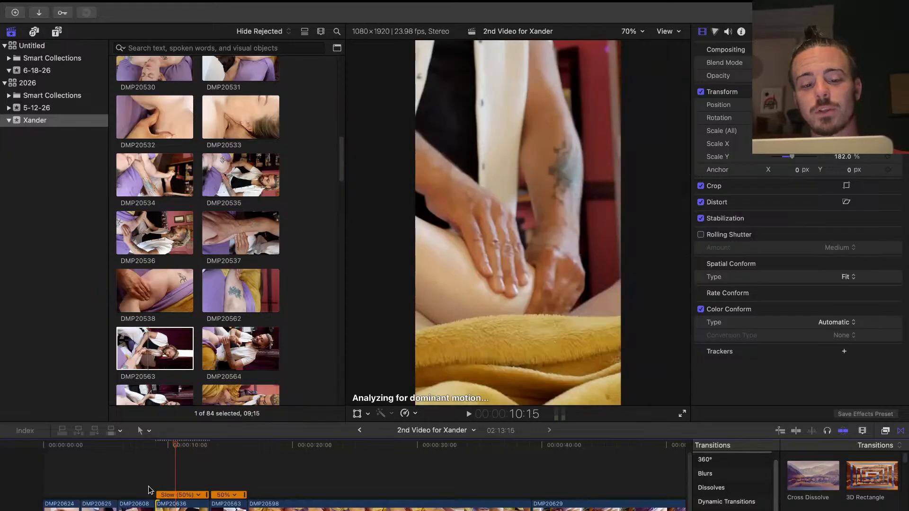
Review the trimmed DMP20636 clip, replaying its second half from about 00:00:11:20 to check the motion
{"action": "key", "text": "space"}
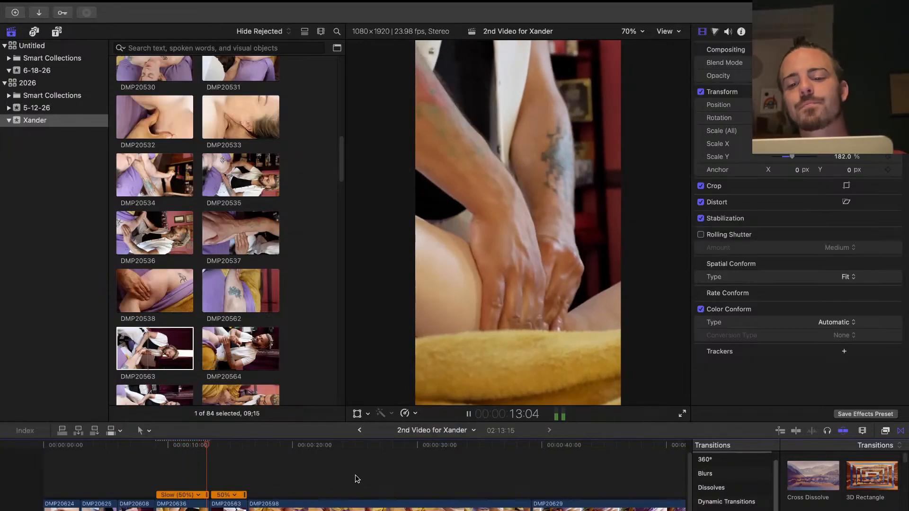
{"action": "key", "text": "space"}
{"action": "left_click", "coordinate": [190, 493]}
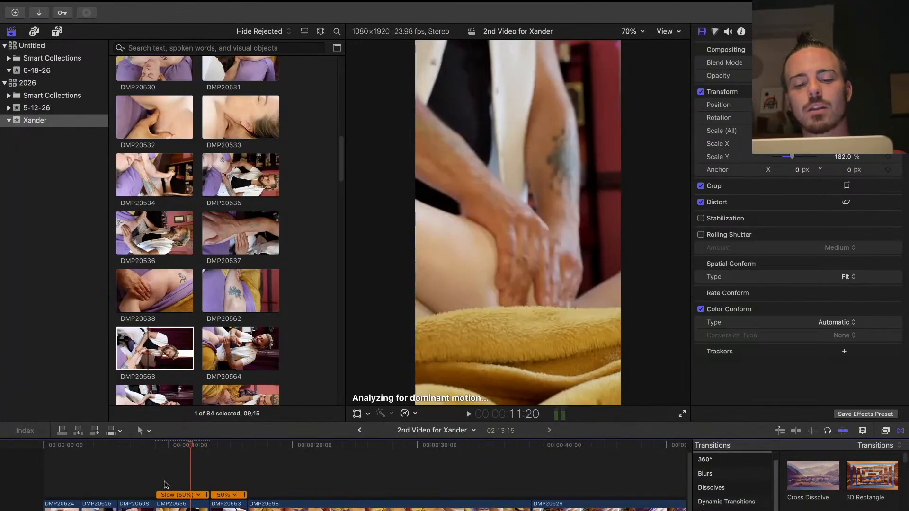
{"action": "key", "text": "j"}
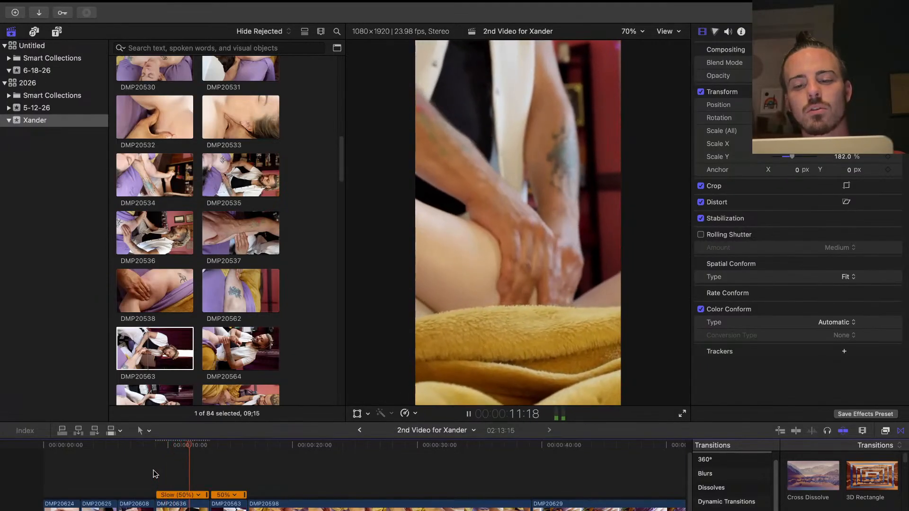
{"action": "key", "text": "space"}
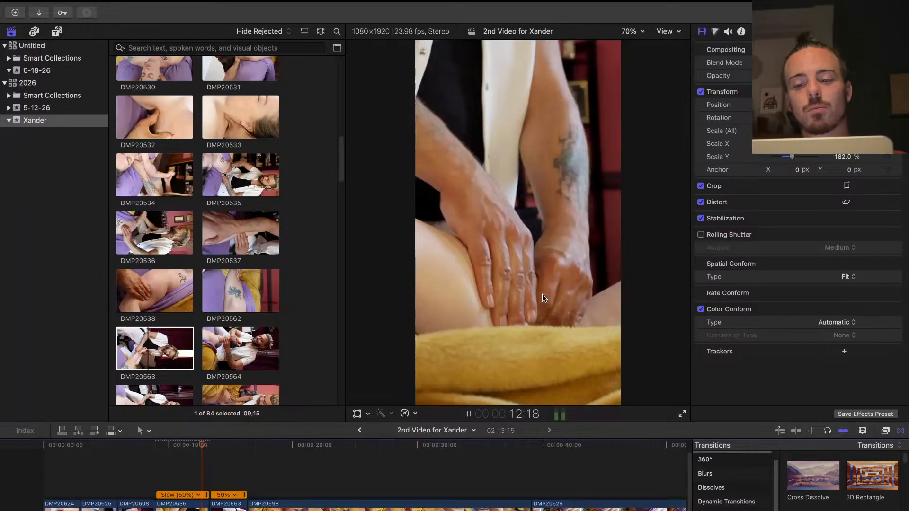
{"action": "key", "text": "space"}
{"action": "key", "text": "space"}
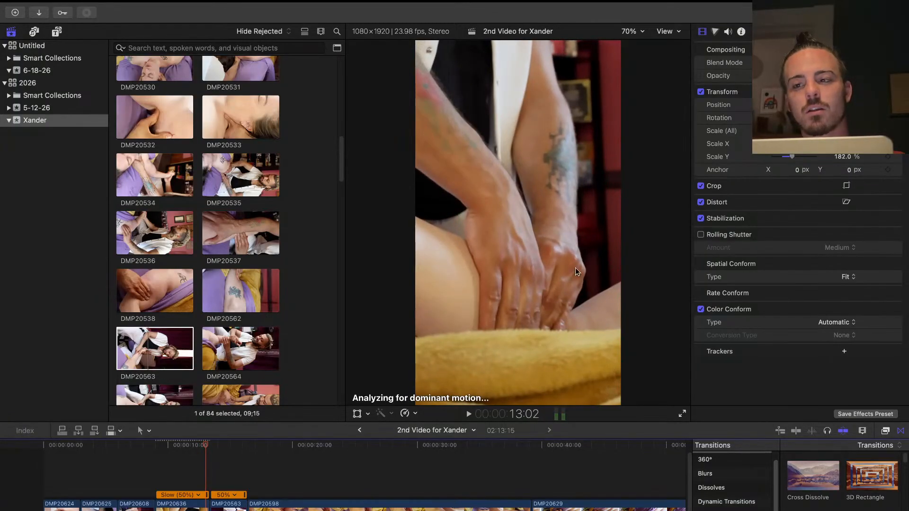
Check the running transcoding and analysis jobs in the background tasks list and close it
{"action": "mouse_move", "coordinate": [253, 29]}
{"action": "key", "text": "super+9"}
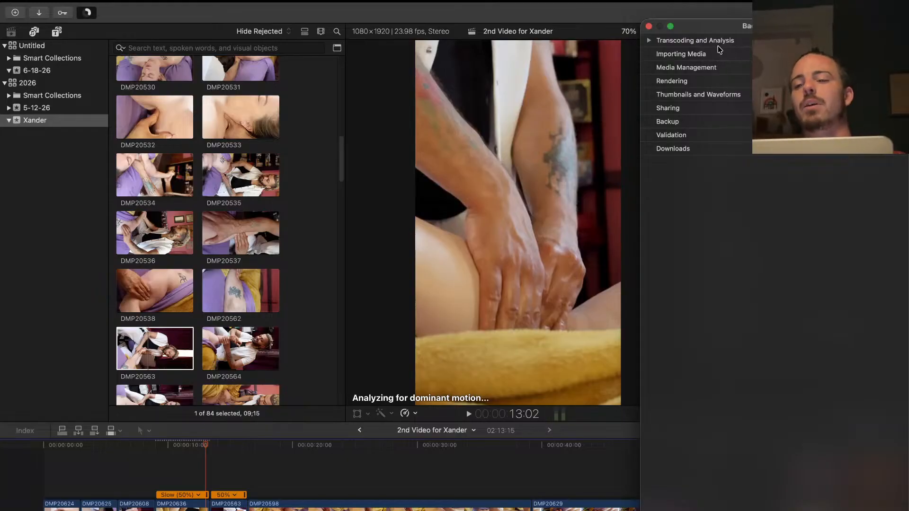
{"action": "left_click", "coordinate": [651, 41]}
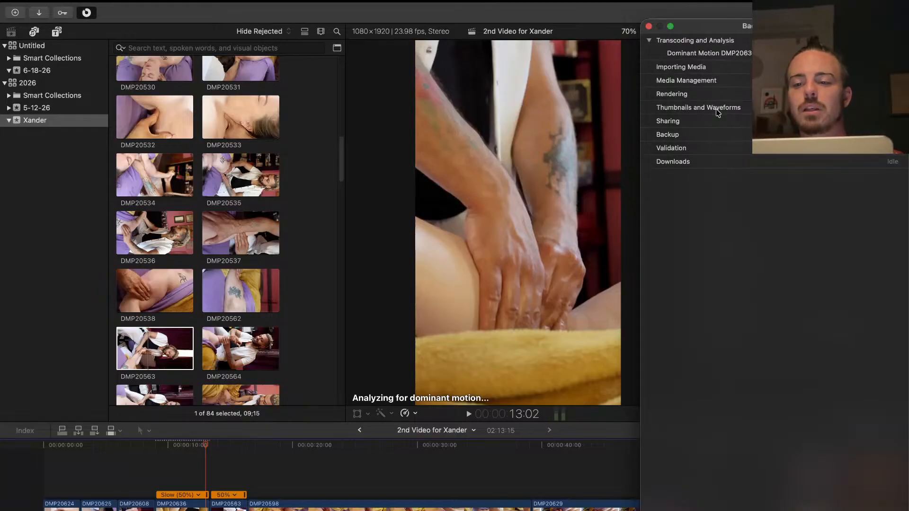
{"action": "left_click", "coordinate": [649, 26]}
Replay the trimmed DMP20636 clip from 00:00:09:00 into DMP20563 and recheck its opening
{"action": "left_click", "coordinate": [152, 486]}
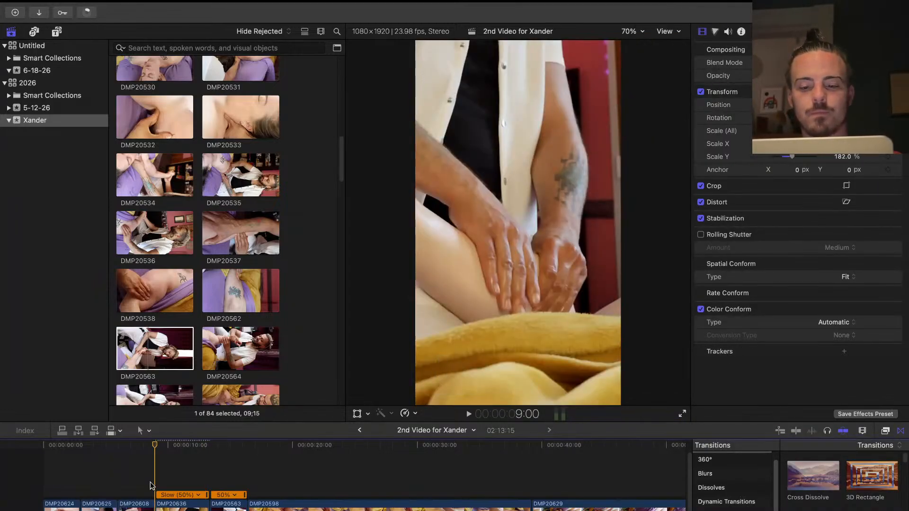
{"action": "key", "text": "space"}
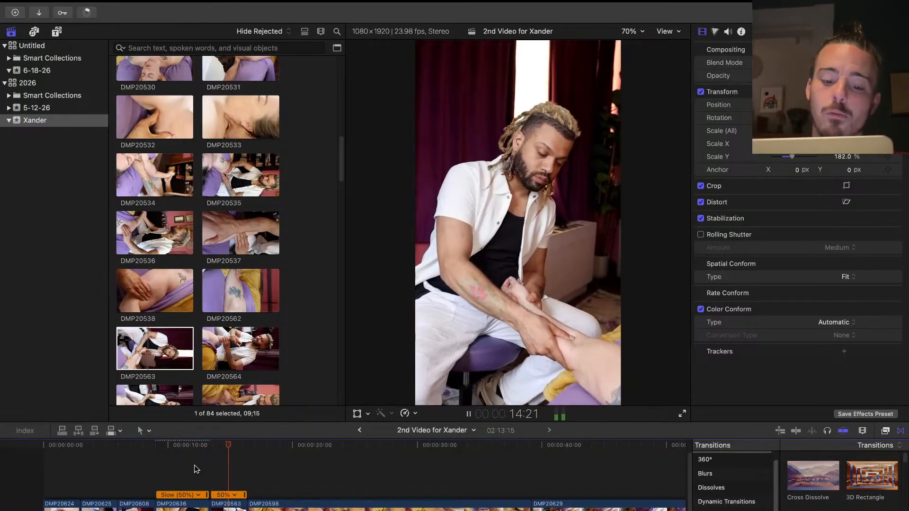
{"action": "left_click", "coordinate": [197, 469]}
{"action": "left_click", "coordinate": [159, 468]}
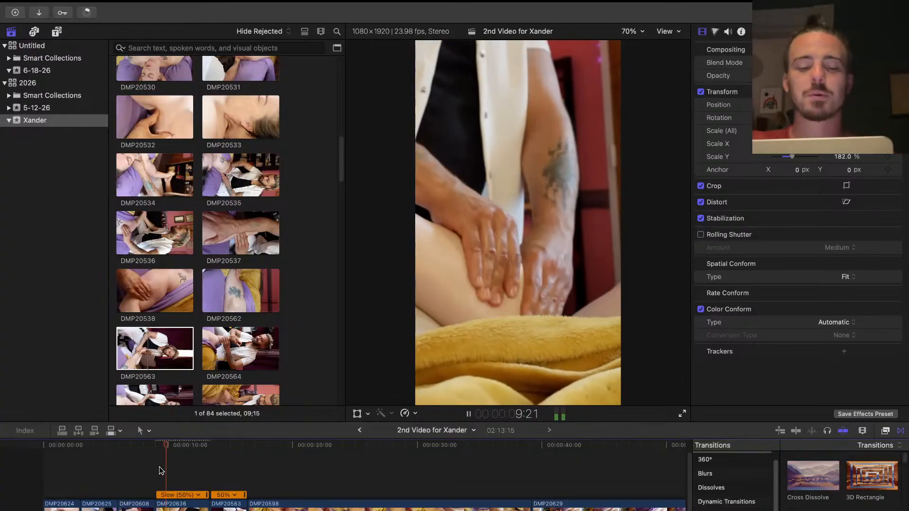
{"action": "key", "text": "space"}
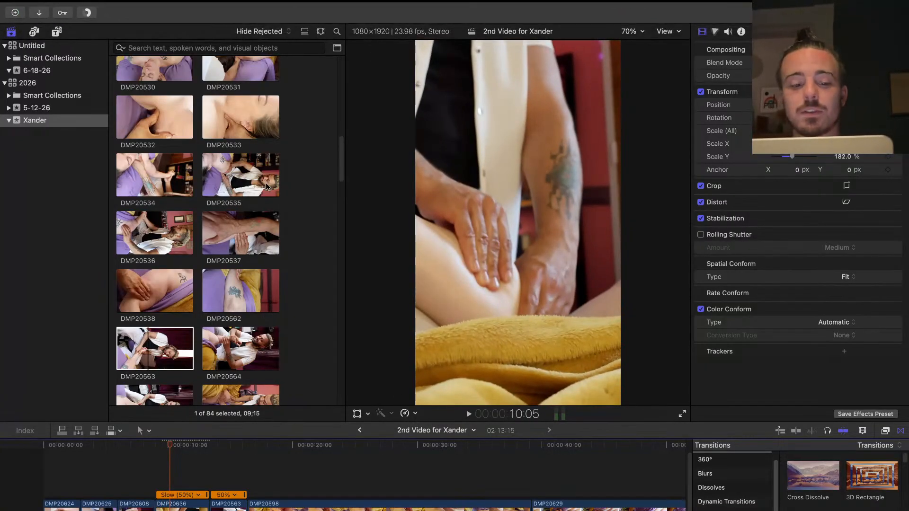
{"action": "left_click", "coordinate": [152, 470]}
{"action": "key", "text": "l"}
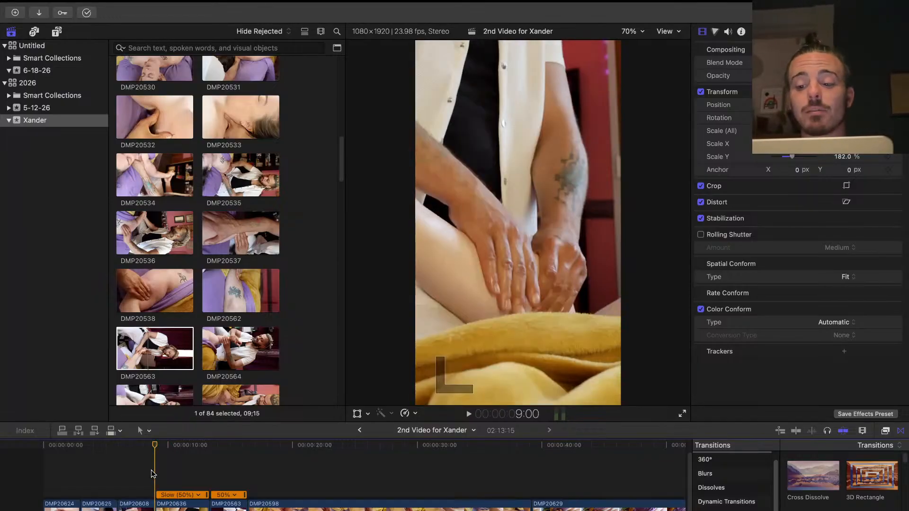
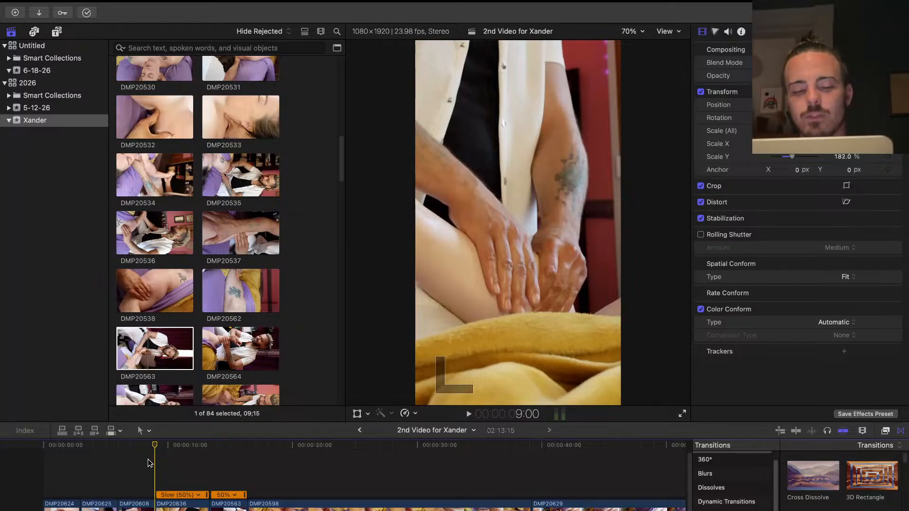
{"action": "key", "text": "space"}
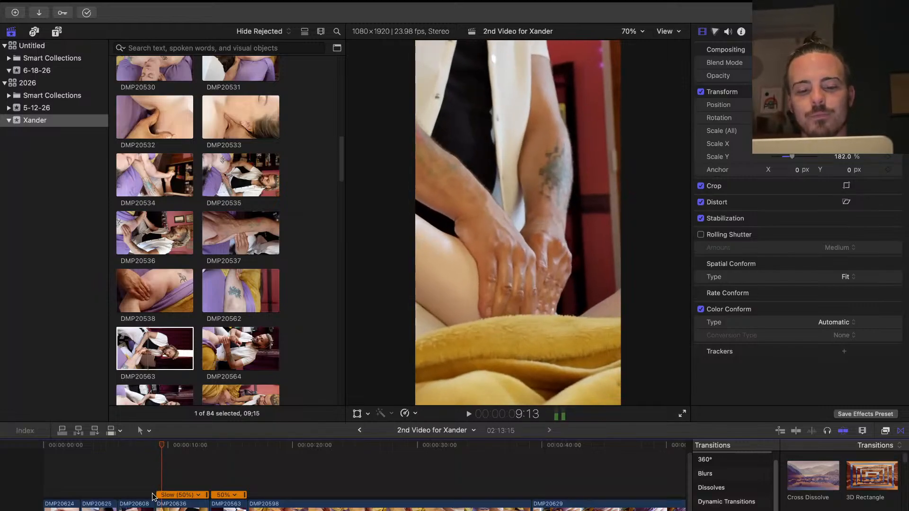
Play the sequence from its beginning into DMP20625 and slow that timeline clip to 50% with Smooth Slo-Mo
{"action": "key", "text": "Home"}
{"action": "key", "text": "space"}
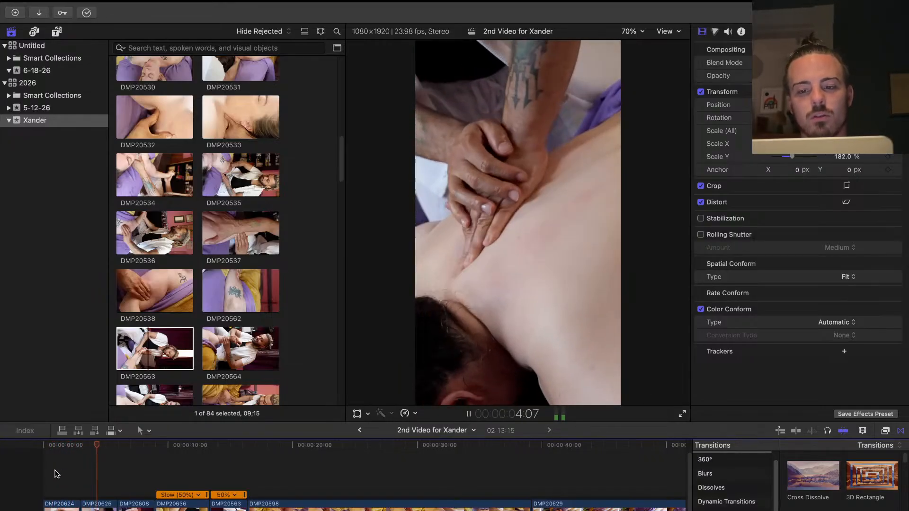
{"action": "left_click", "coordinate": [101, 508]}
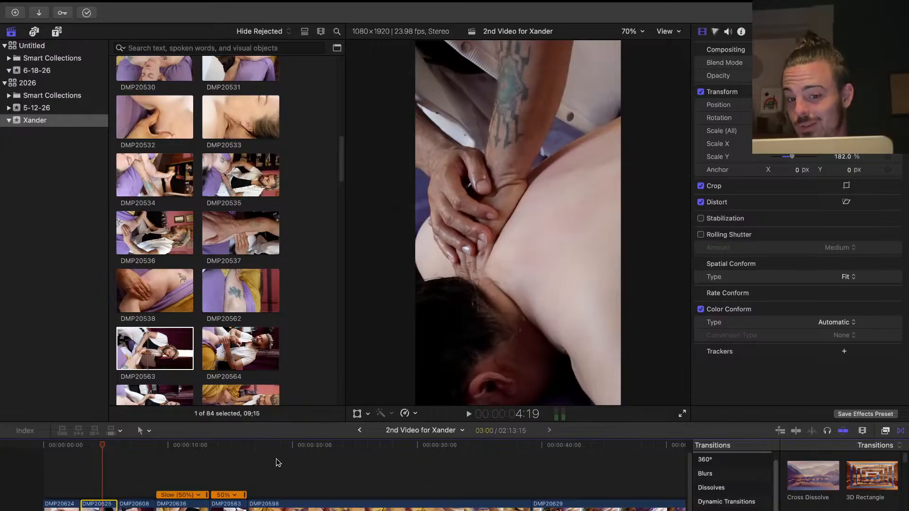
{"action": "left_click", "coordinate": [415, 413]}
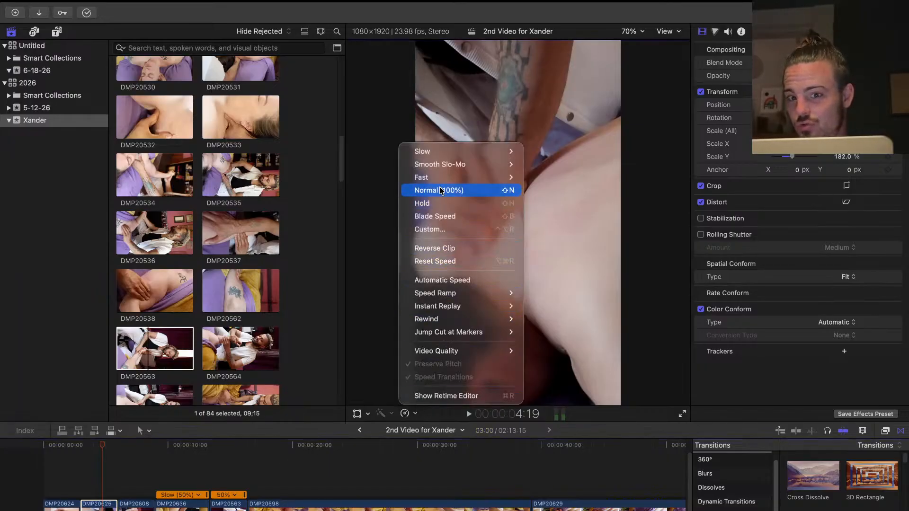
{"action": "key", "text": "shift+s"}
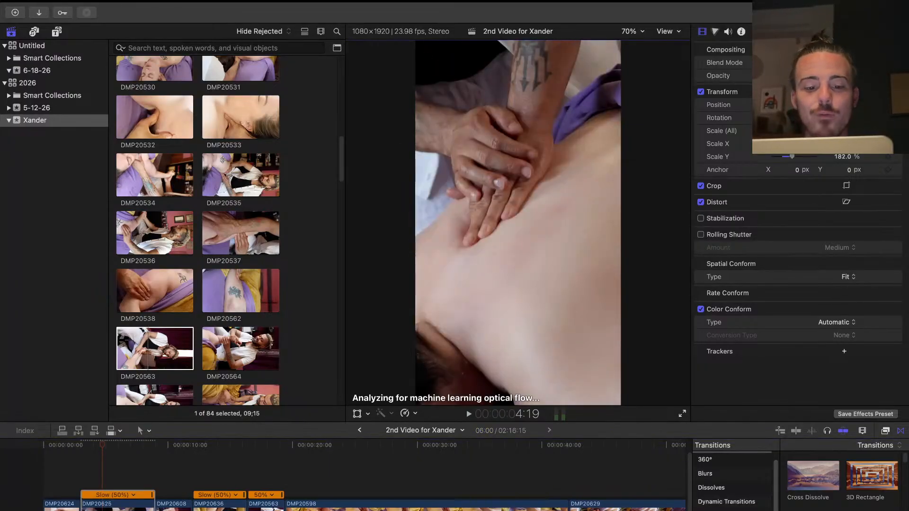
Play the DMP20608 timeline clip and its cut into DMP20636, replaying from near the start of DMP20608
{"action": "left_click", "coordinate": [174, 476]}
{"action": "key", "text": "space"}
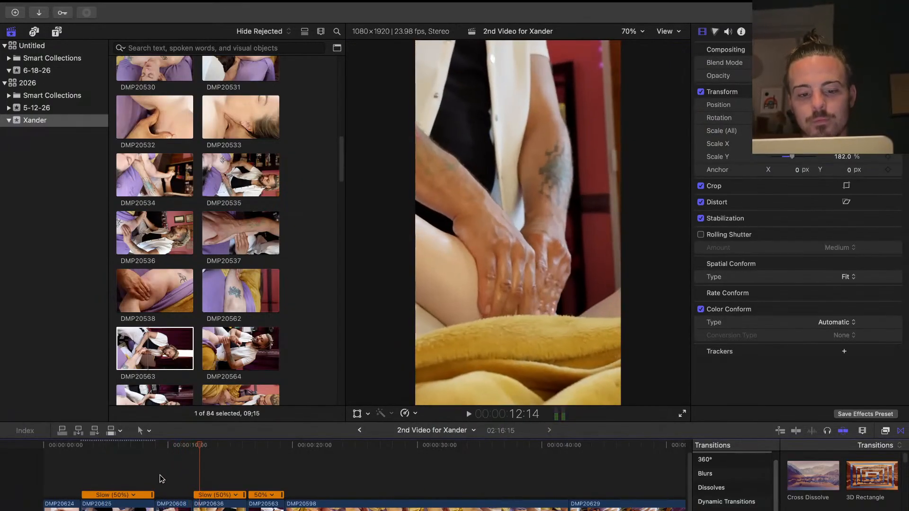
{"action": "left_click", "coordinate": [158, 476]}
{"action": "key", "text": "space"}
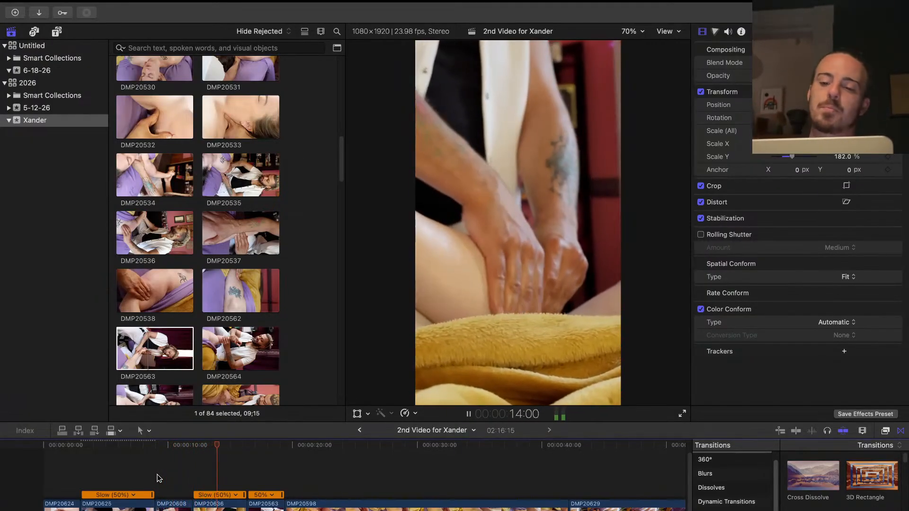
{"action": "key", "text": "space"}
Slow the DMP20608 timeline clip to 50% with Smooth Slo-Mo
{"action": "left_click", "coordinate": [173, 507]}
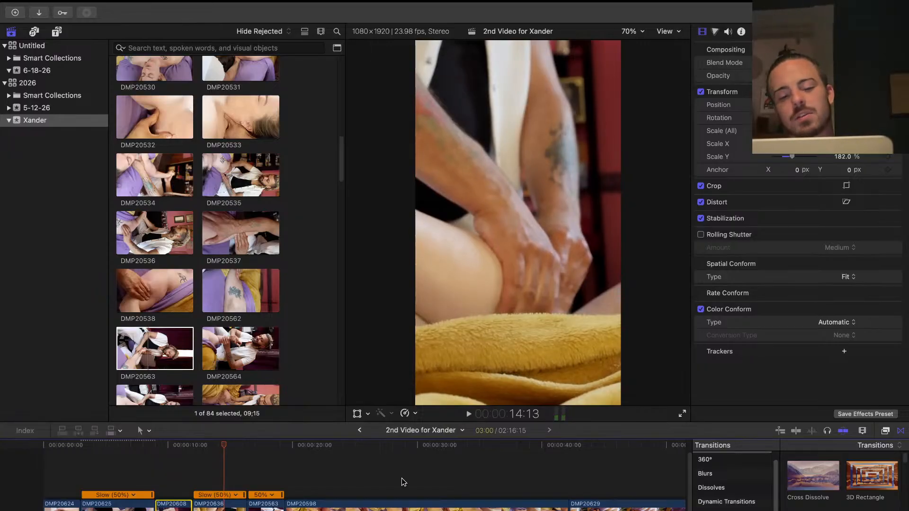
{"action": "left_click", "coordinate": [408, 414]}
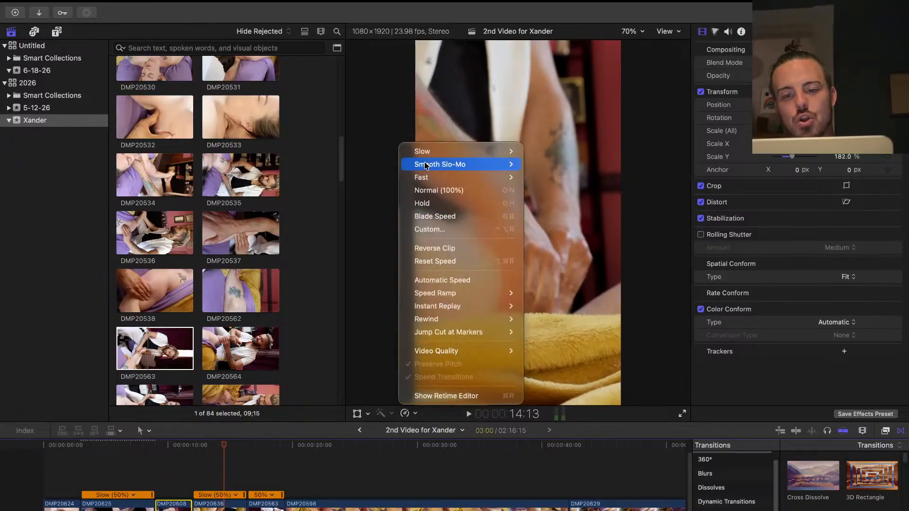
{"action": "key", "text": "Escape"}
{"action": "left_click", "coordinate": [406, 414]}
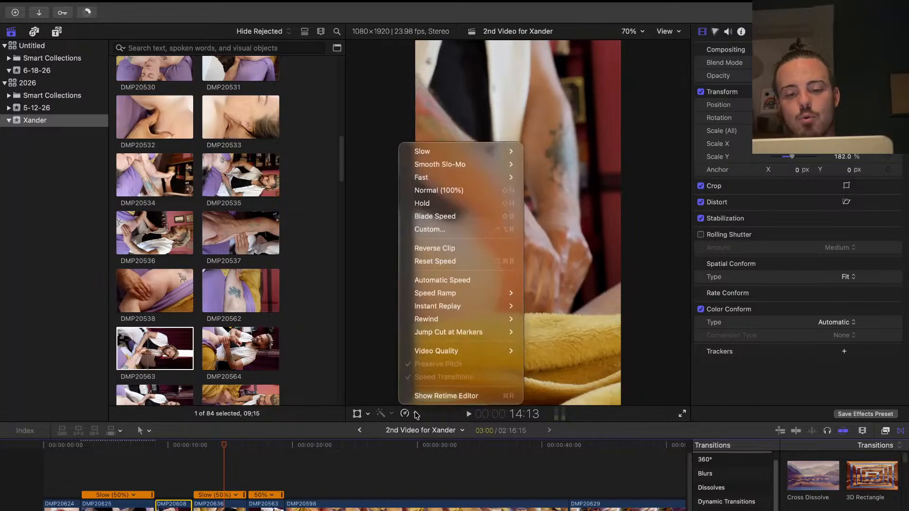
{"action": "mouse_move", "coordinate": [506, 164]}
{"action": "left_click", "coordinate": [548, 160]}
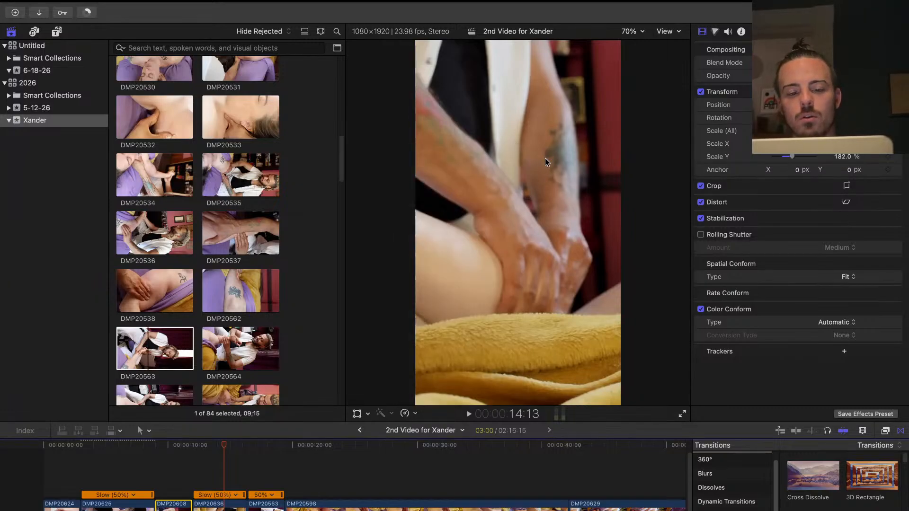
Play the slowed DMP20625 and DMP20608 clips from 00:00:03:00, and review the end of the opening DMP20624 clip
{"action": "left_click", "coordinate": [85, 488]}
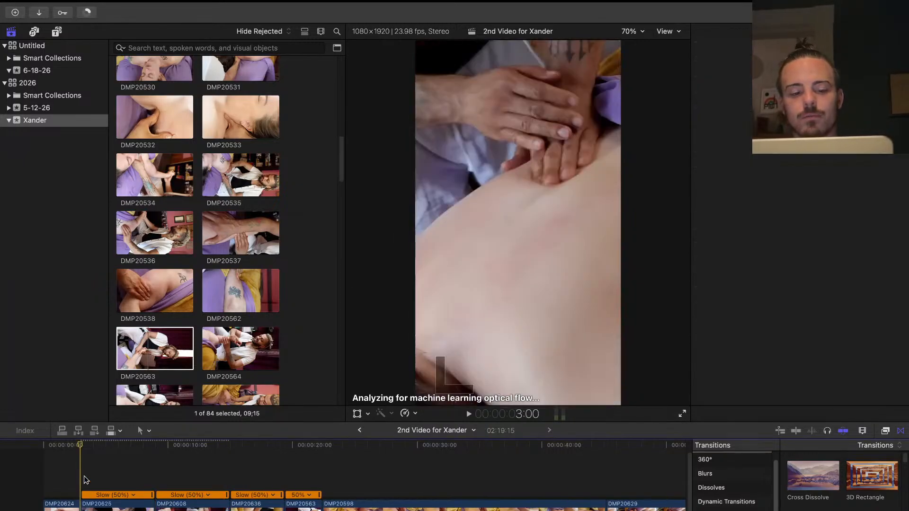
{"action": "key", "text": "space"}
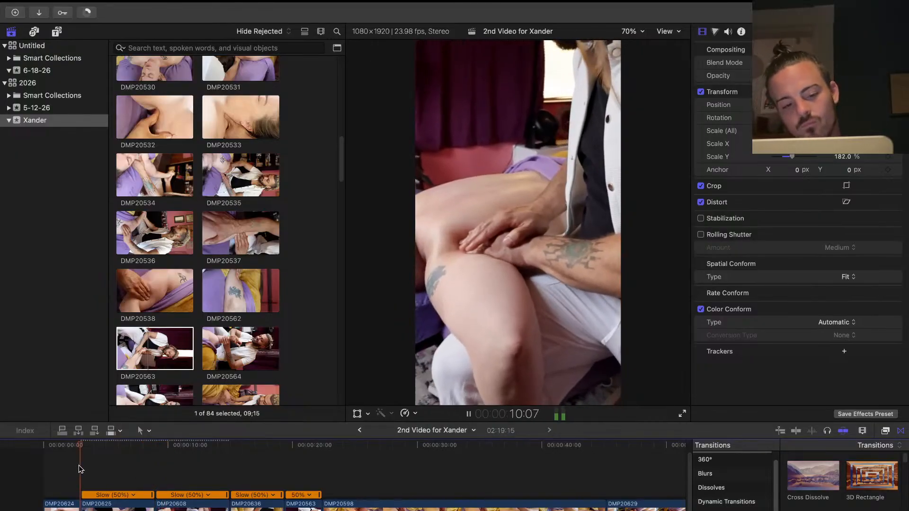
{"action": "left_click", "coordinate": [61, 474]}
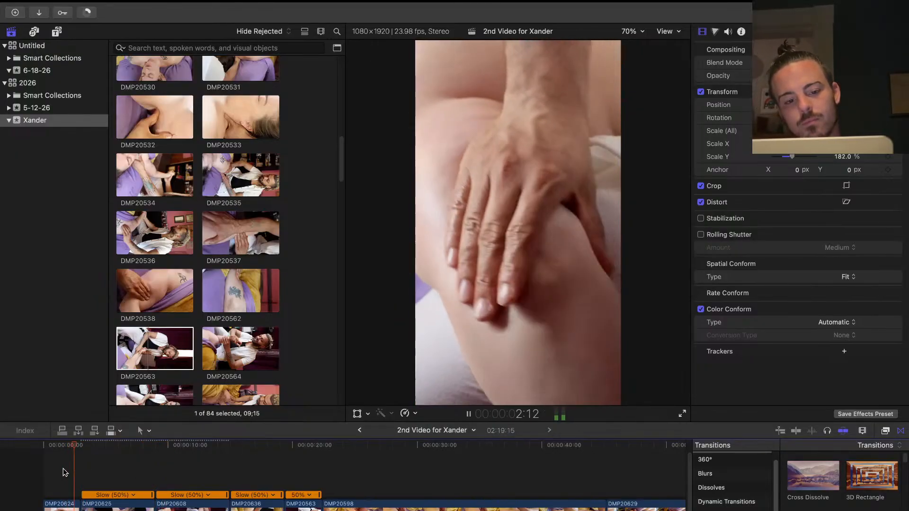
{"action": "key", "text": "space"}
Slow the opening DMP20624 timeline clip to 50% with Smooth Slo-Mo
{"action": "left_click", "coordinate": [65, 509]}
{"action": "left_click", "coordinate": [398, 414]}
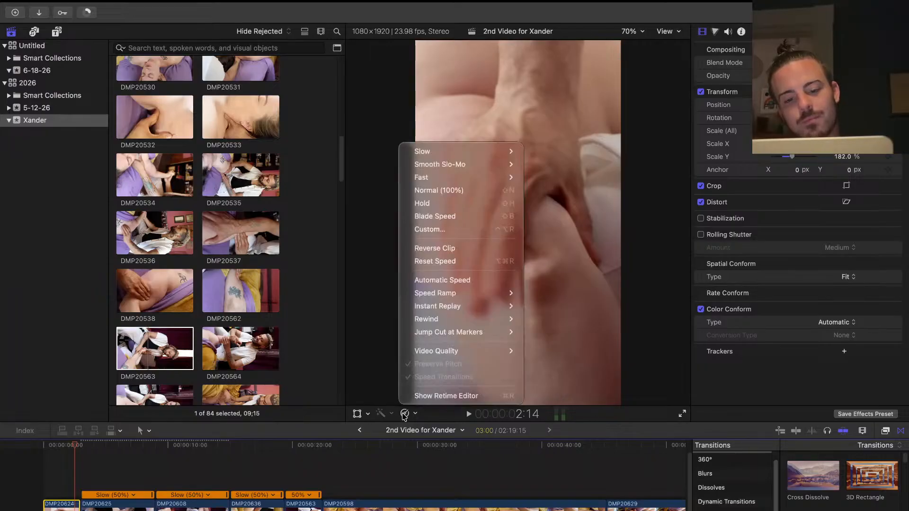
{"action": "mouse_move", "coordinate": [449, 154]}
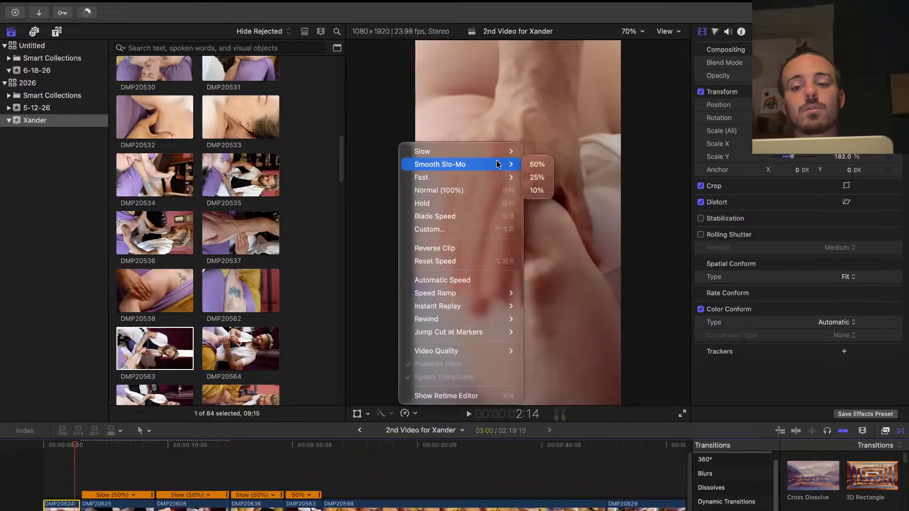
{"action": "left_click", "coordinate": [537, 165]}
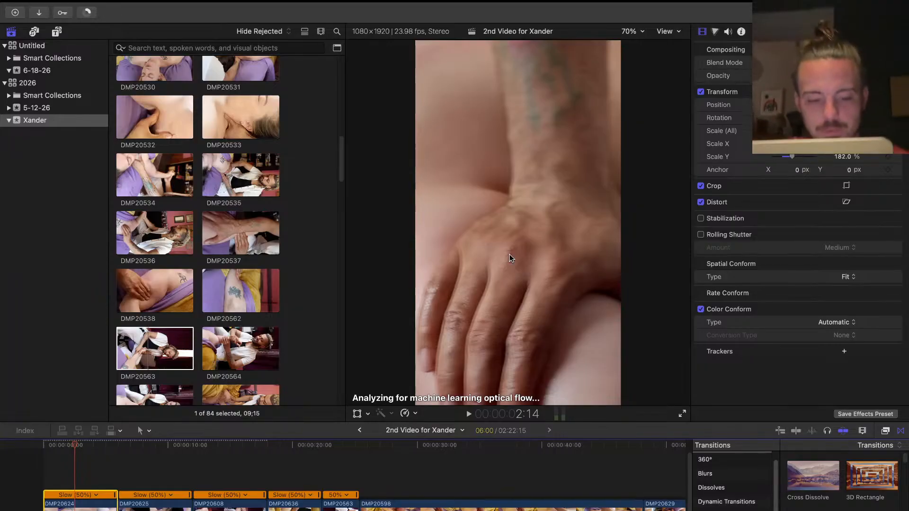
Open the background tasks and expand the Transcoding and Analysis and Rendering entries to check their progress
{"action": "scroll", "coordinate": [348, 510], "scroll_direction": "down", "scroll_amount": 3}
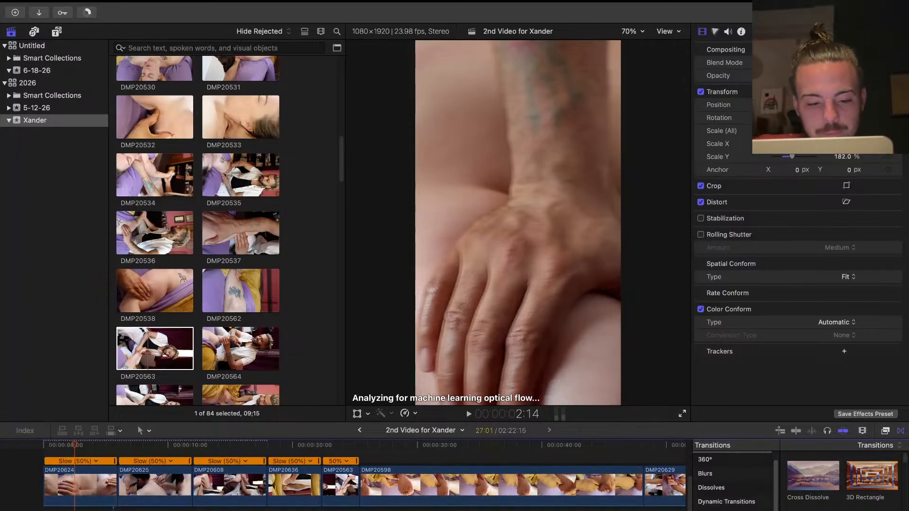
{"action": "left_click_drag", "start_coordinate": [414, 510], "coordinate": [233, 510]}
{"action": "scroll", "coordinate": [364, 482], "scroll_direction": "up", "scroll_amount": 3}
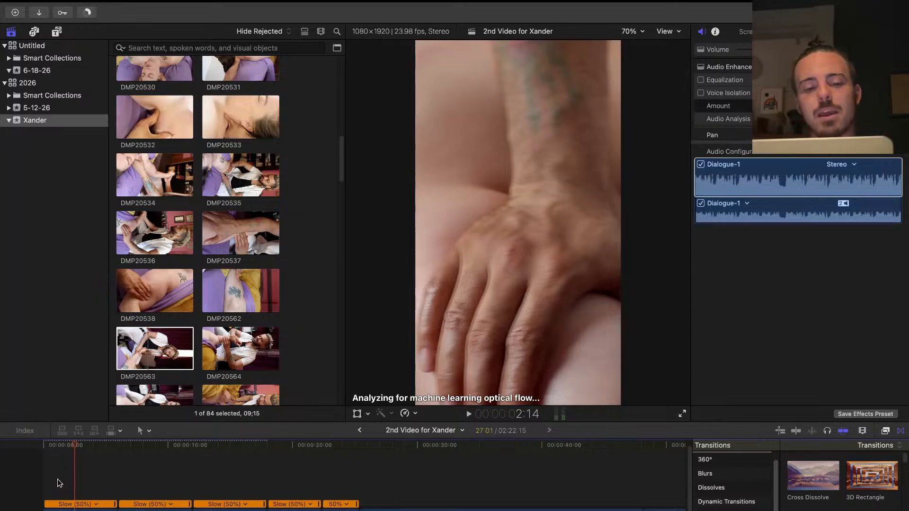
{"action": "left_click", "coordinate": [59, 483]}
{"action": "left_click", "coordinate": [89, 14]}
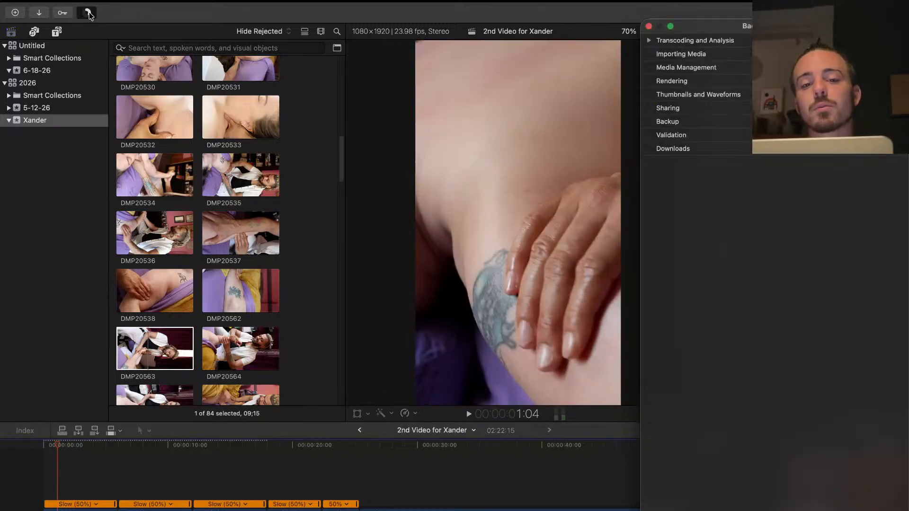
{"action": "left_click", "coordinate": [649, 40]}
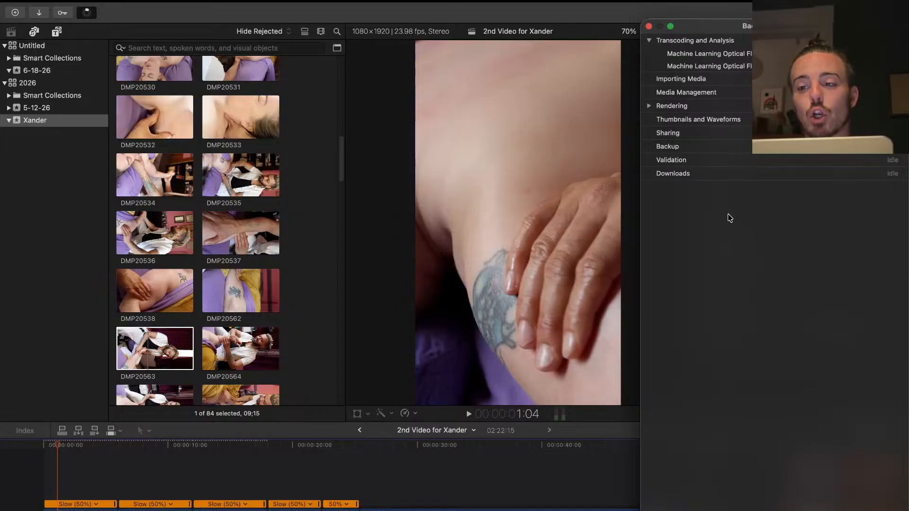
{"action": "left_click", "coordinate": [649, 105]}
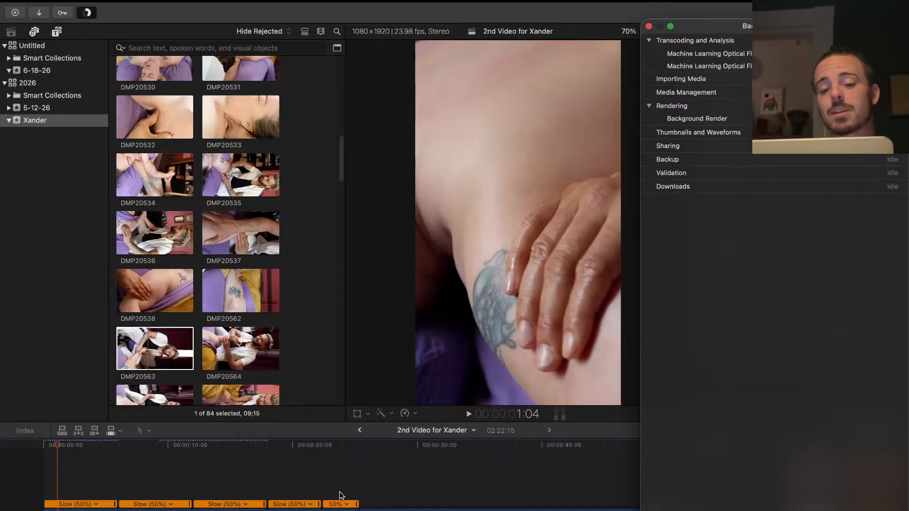
Play the DMP20564 source clip in the browser several times to choose the part to use
{"action": "scroll", "coordinate": [302, 468], "scroll_direction": "down", "scroll_amount": 3}
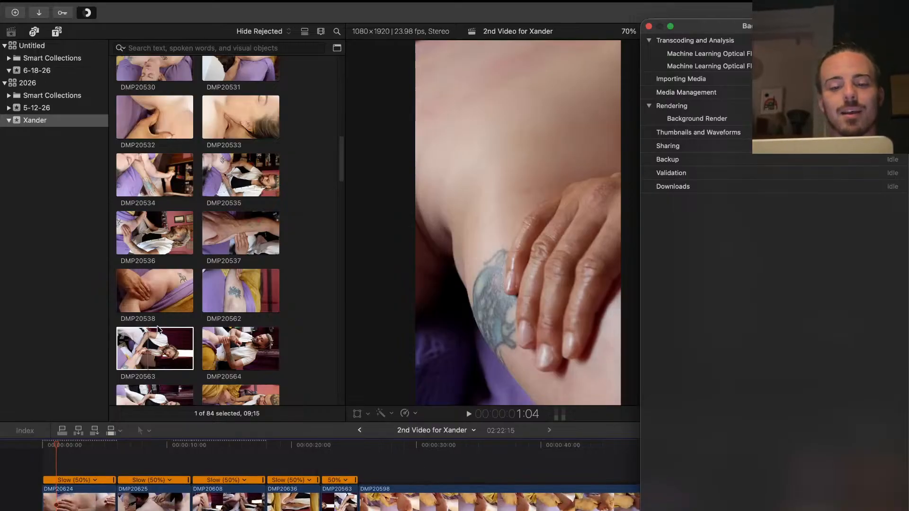
{"action": "left_click", "coordinate": [239, 344]}
{"action": "key", "text": "space"}
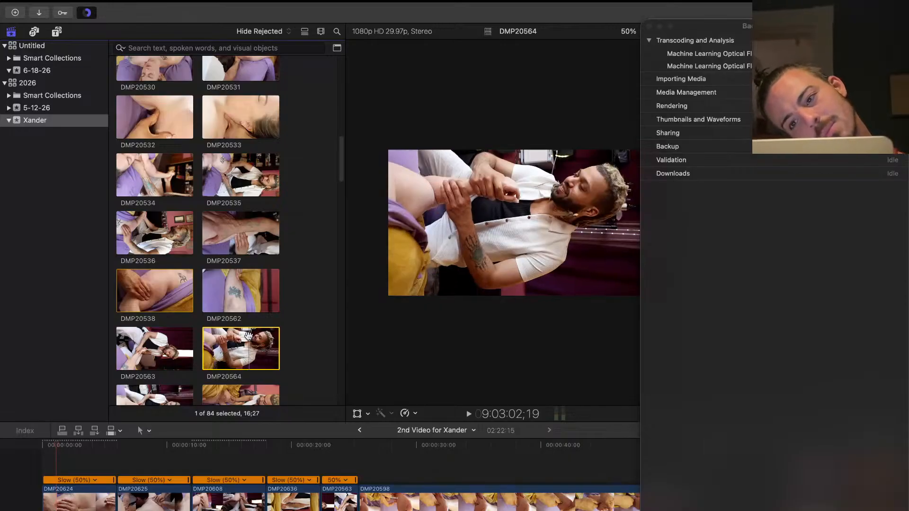
{"action": "key", "text": "space"}
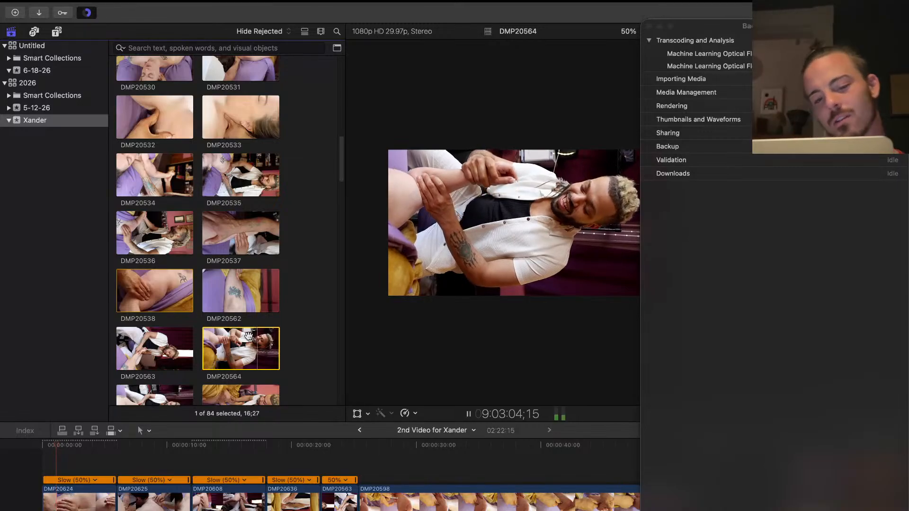
{"action": "key", "text": "space"}
{"action": "key", "text": "space"}
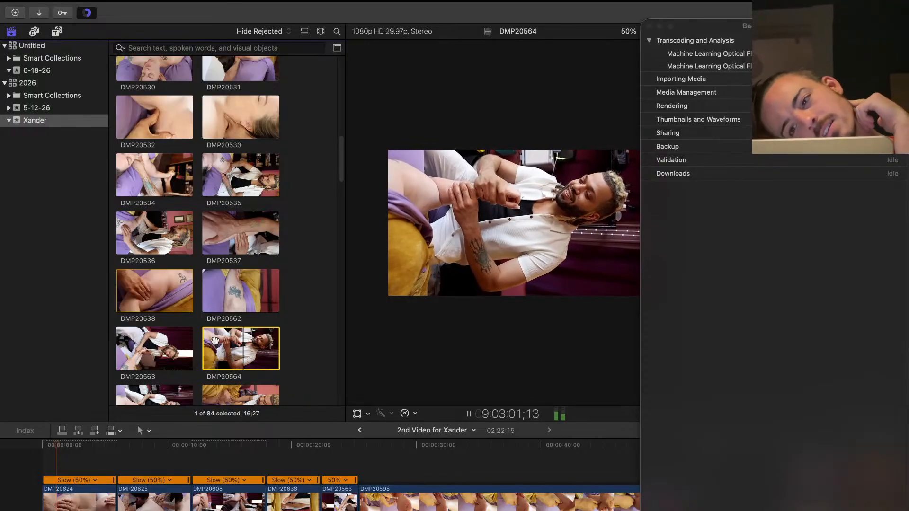
{"action": "left_click", "coordinate": [201, 341]}
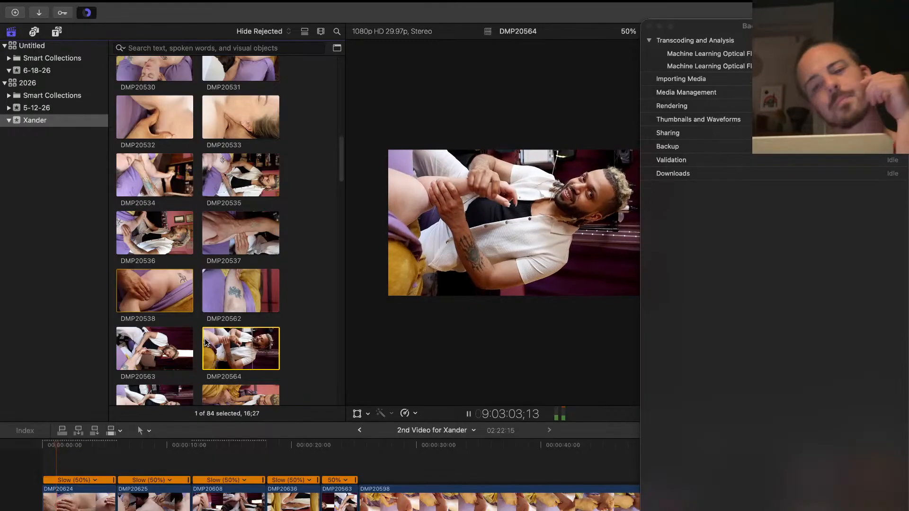
{"action": "key", "text": "space"}
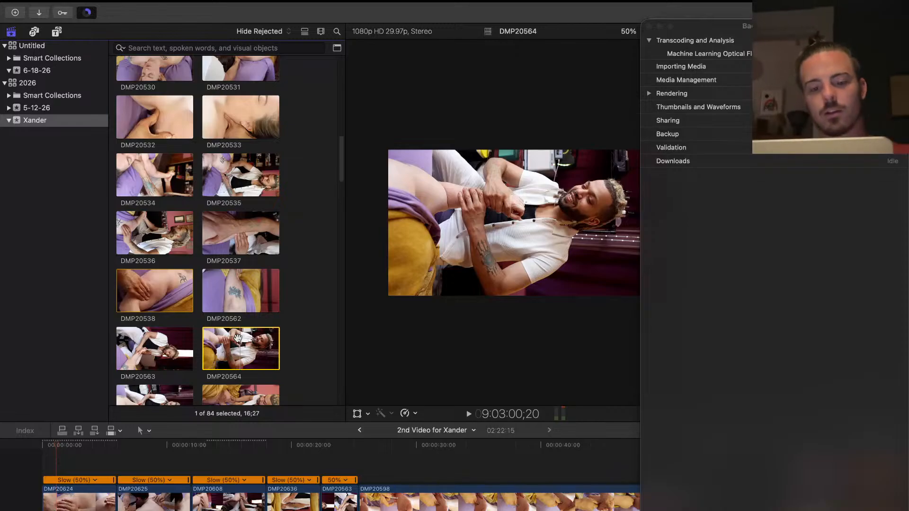
Mark the DMP20564 range from 9:03:00;20 to 9:03:03;26 and insert it between DMP20563 and DMP20598 in the timeline
{"action": "key", "text": "i"}
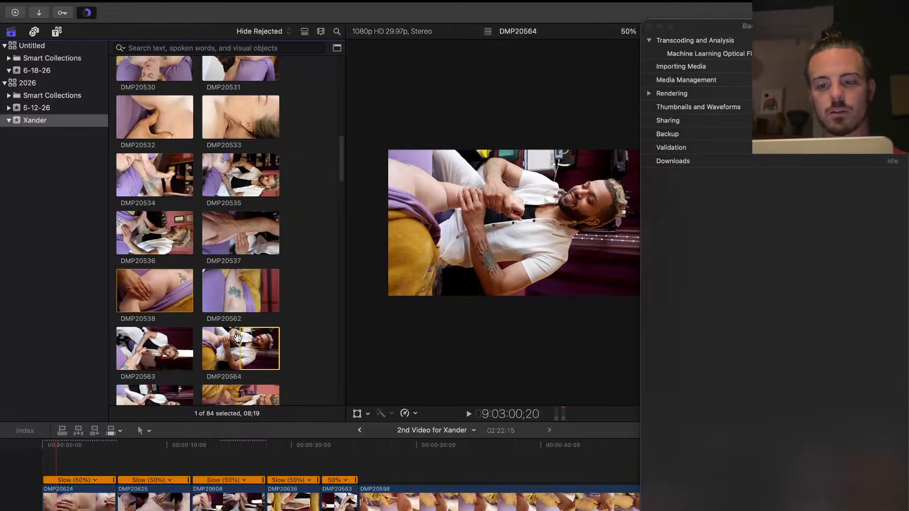
{"action": "key", "text": "space"}
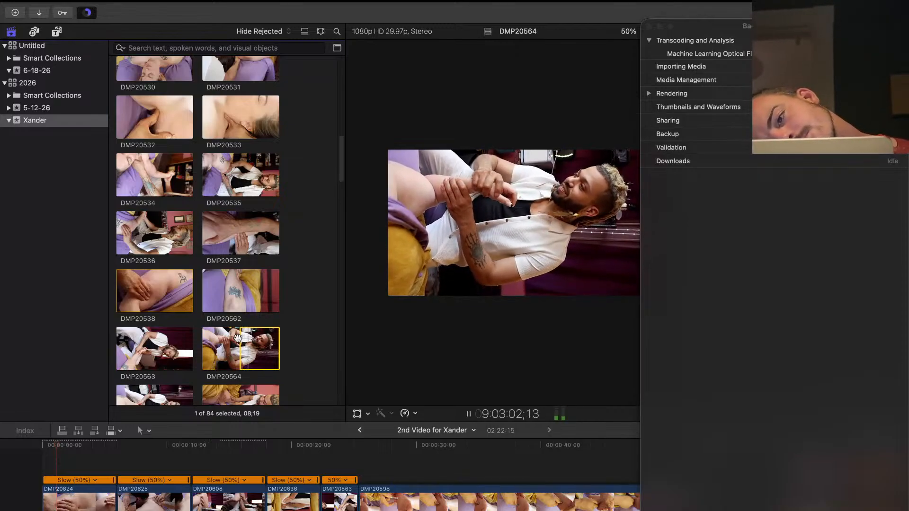
{"action": "key", "text": "space"}
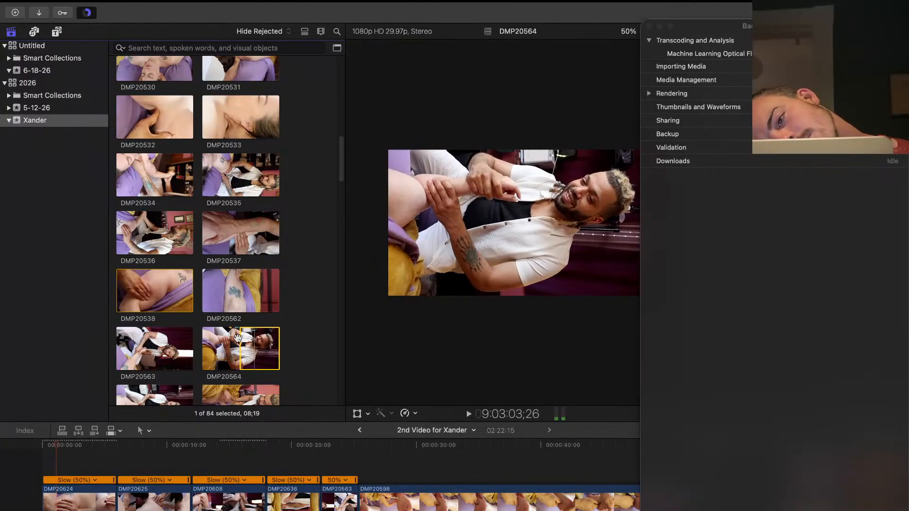
{"action": "key", "text": "o"}
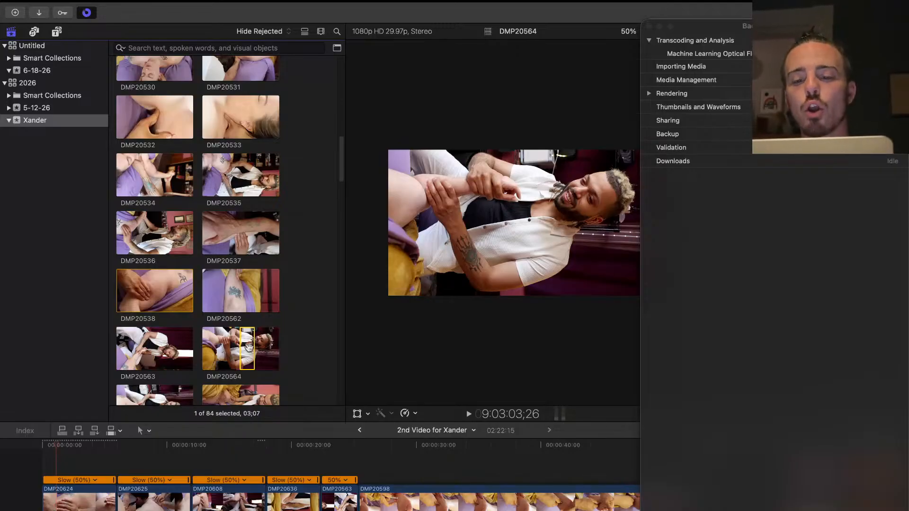
{"action": "key", "text": "super"}
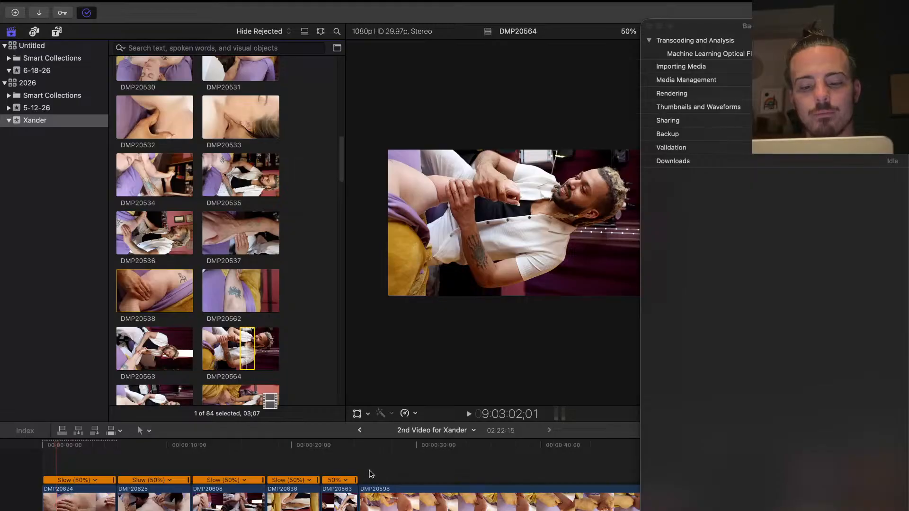
{"action": "left_click_drag", "start_coordinate": [371, 474], "coordinate": [360, 504]}
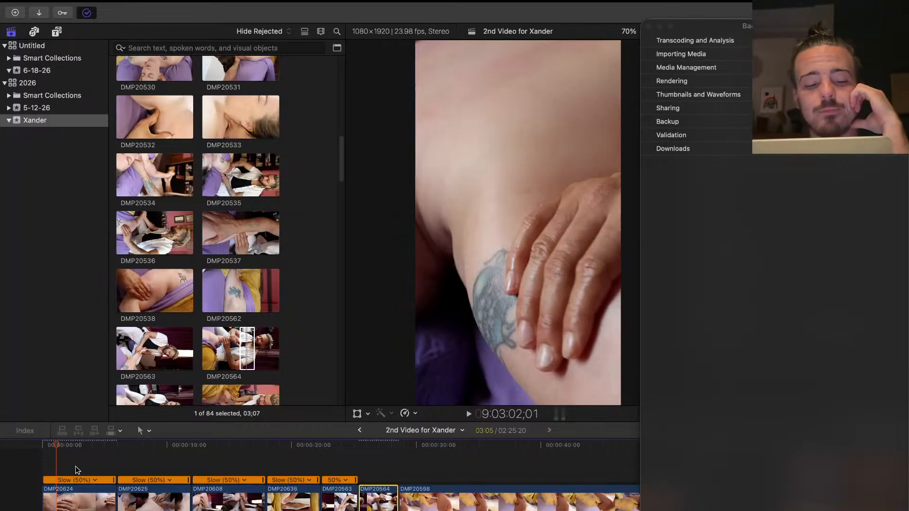
Play the start of the sequence, check the background render's progress and close the background tasks window
{"action": "left_click", "coordinate": [46, 463]}
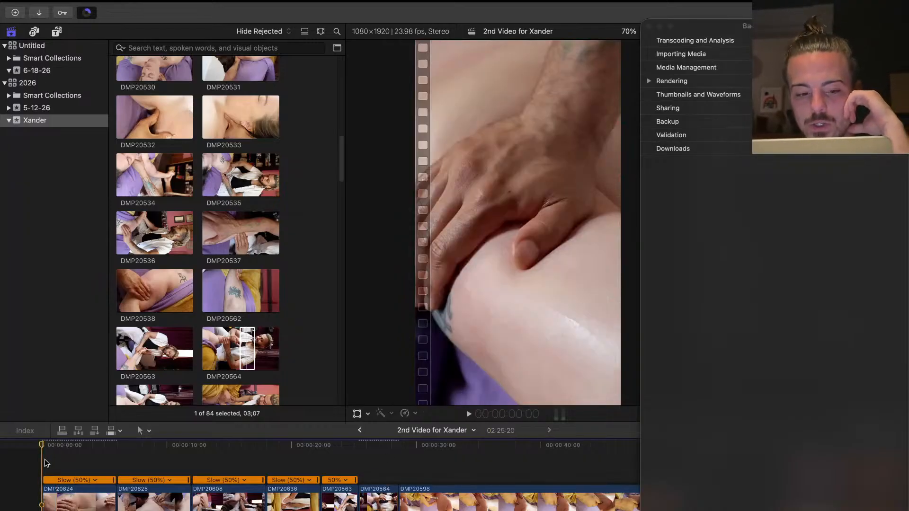
{"action": "key", "text": "space"}
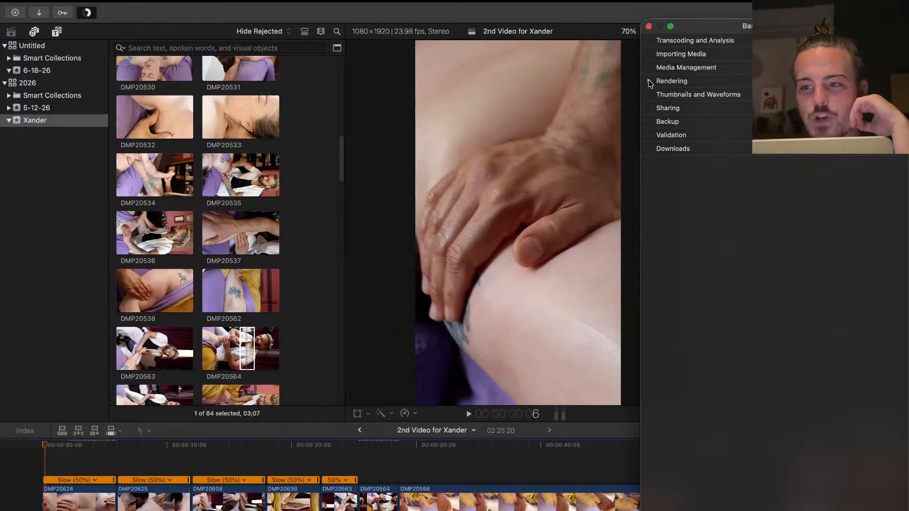
{"action": "left_click", "coordinate": [649, 81]}
{"action": "mouse_move", "coordinate": [709, 7]}
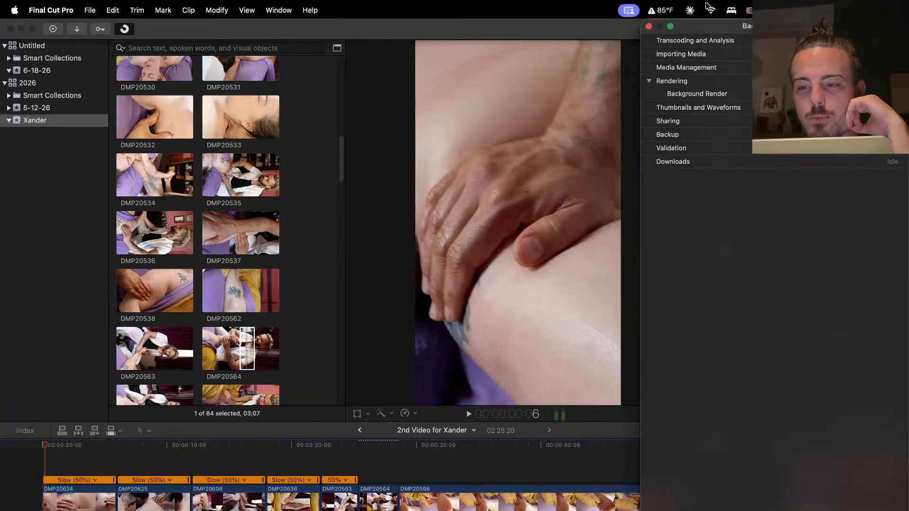
{"action": "key", "text": "space"}
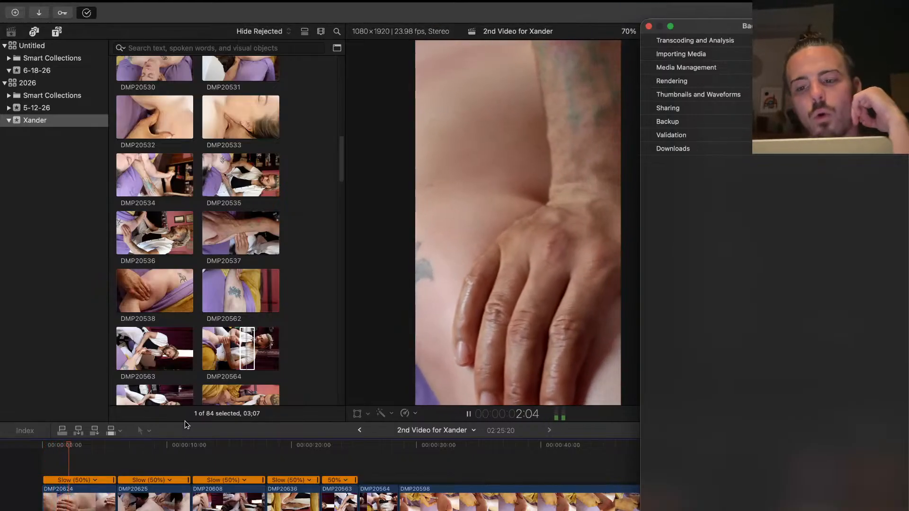
{"action": "key", "text": "space"}
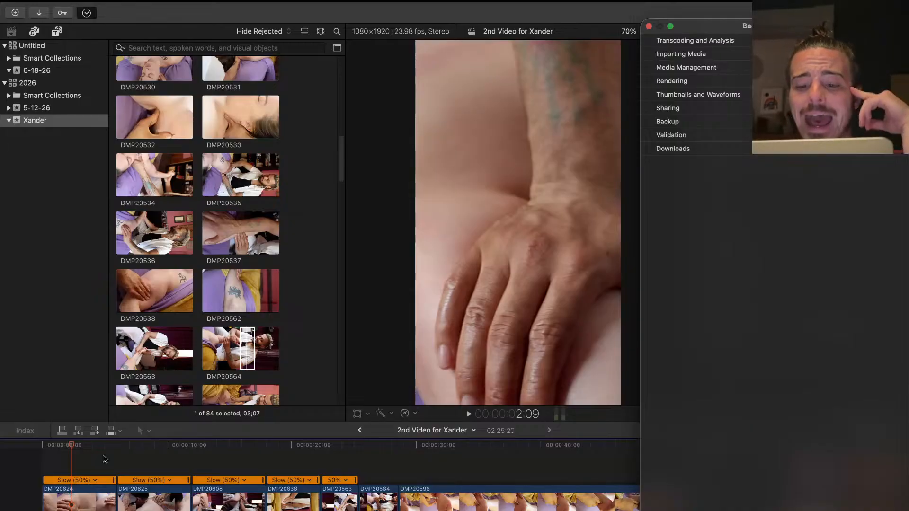
{"action": "left_click", "coordinate": [649, 26]}
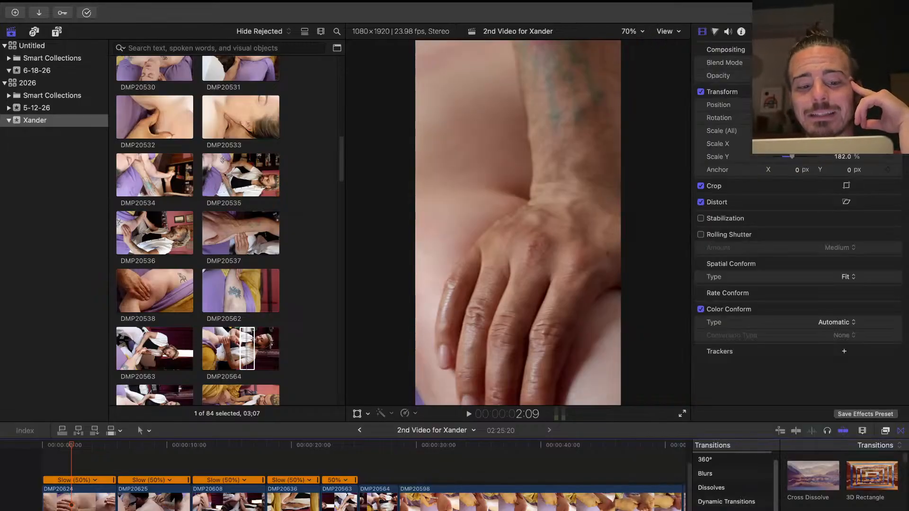
Select the opening DMP20624 timeline clip and inspect its Crop settings
{"action": "left_click", "coordinate": [56, 467]}
{"action": "left_click", "coordinate": [65, 506]}
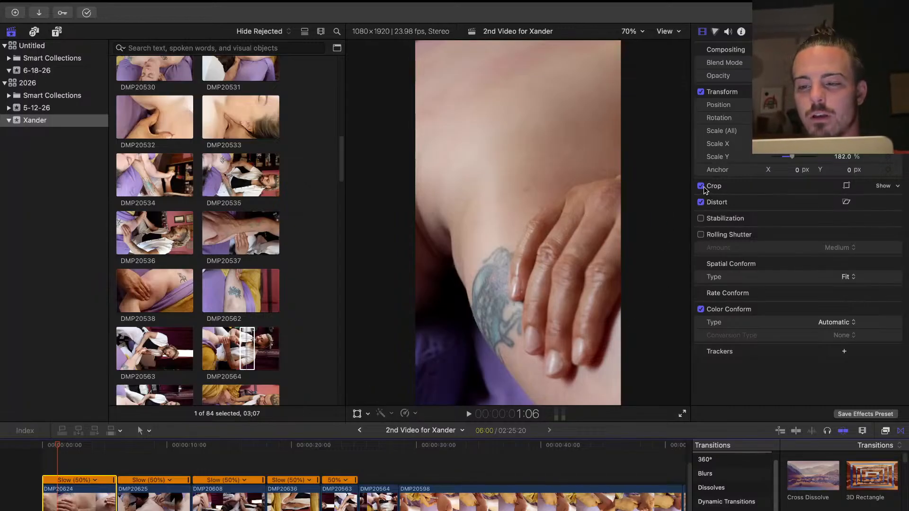
{"action": "left_click", "coordinate": [897, 189]}
{"action": "left_click", "coordinate": [897, 189]}
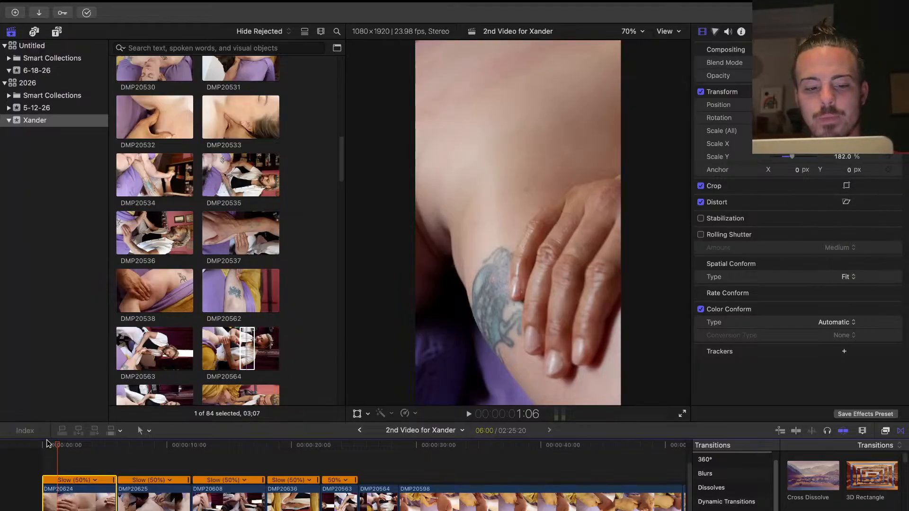
Play the opening DMP20624 clip to 00:00:00:22 and trim its start to that frame
{"action": "left_click", "coordinate": [47, 444]}
{"action": "key", "text": "space"}
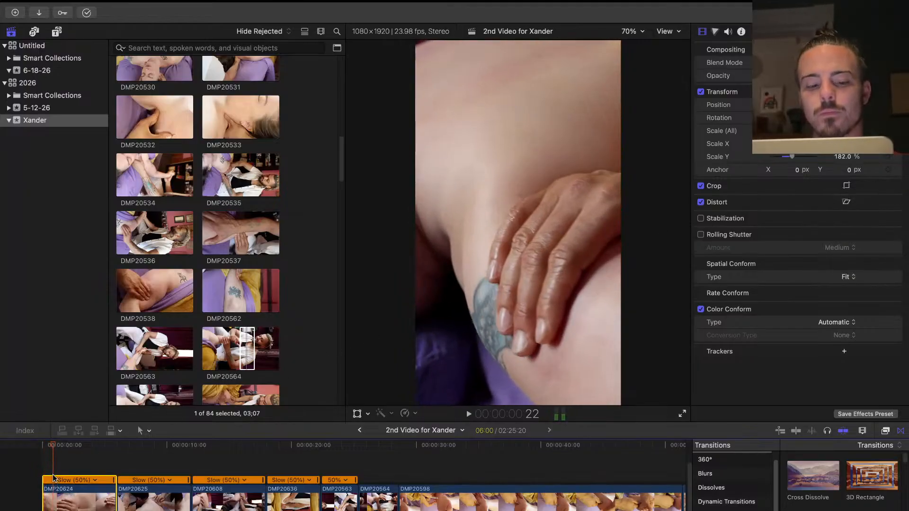
{"action": "left_click_drag", "start_coordinate": [46, 490], "coordinate": [56, 490]}
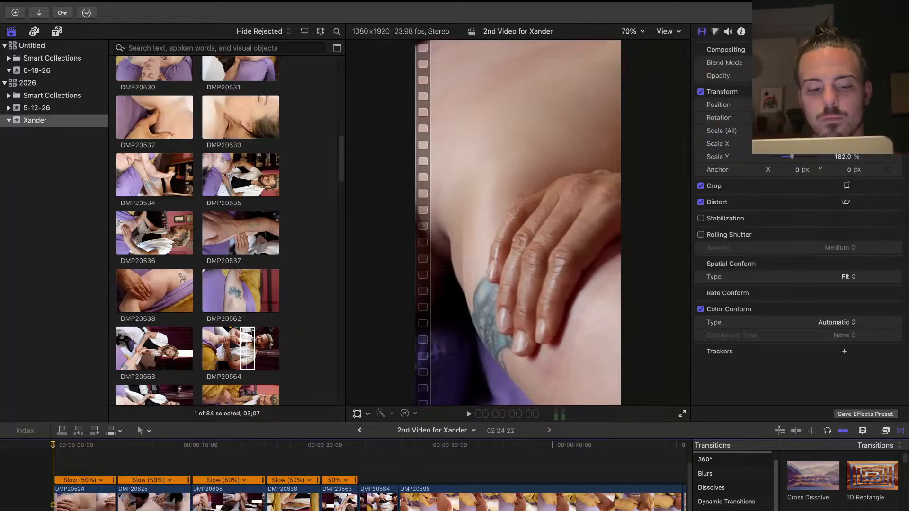
Play the trimmed DMP20624 clip from the sequence start up to the cut into DMP20625, and select the clip
{"action": "left_click", "coordinate": [60, 463]}
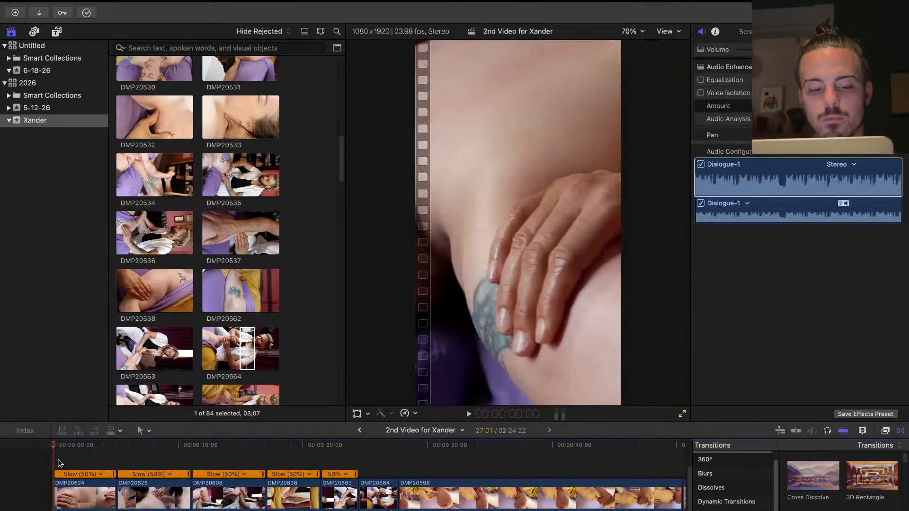
{"action": "key", "text": "space"}
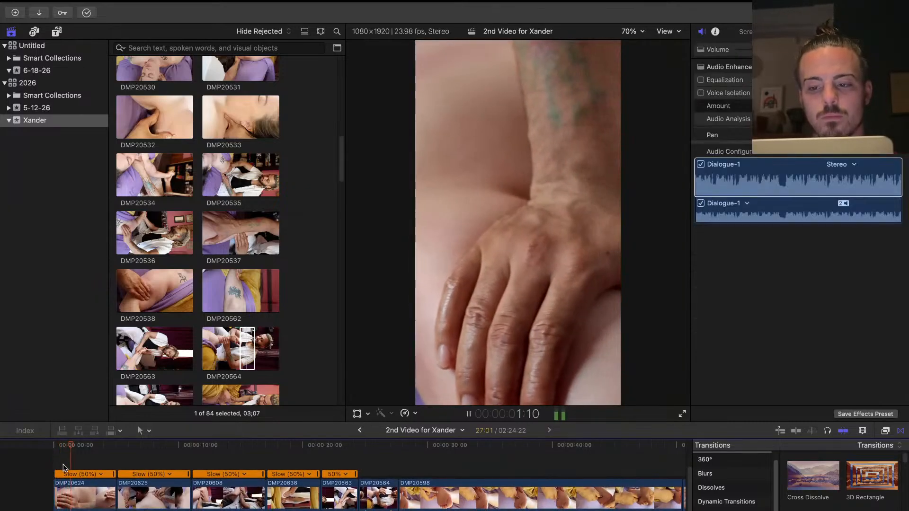
{"action": "key", "text": "space"}
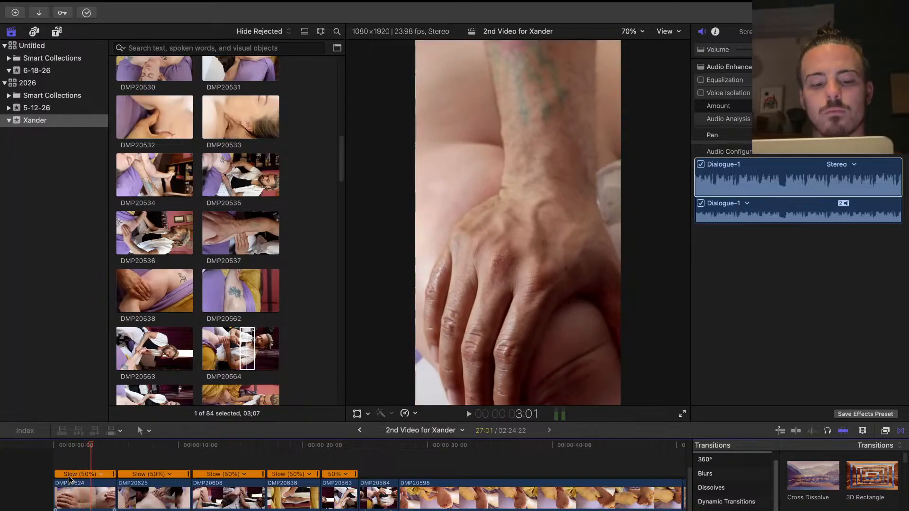
{"action": "key", "text": "space"}
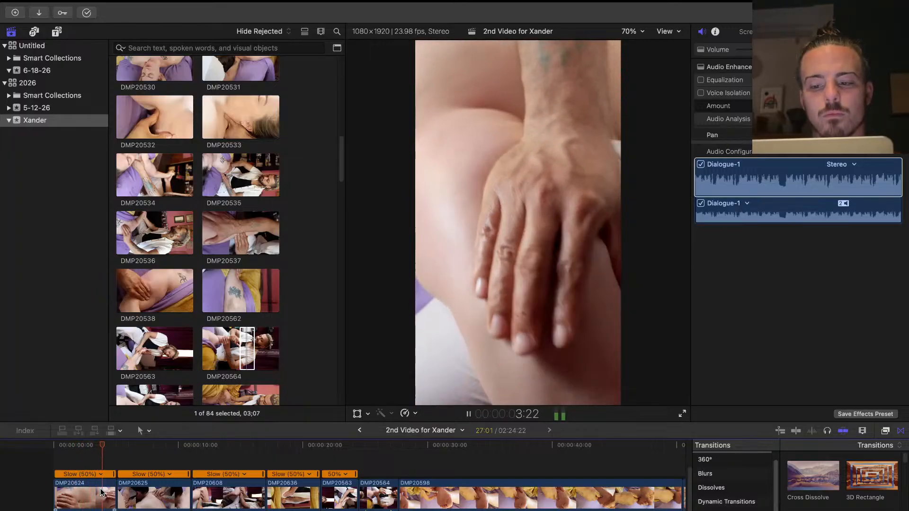
{"action": "left_click", "coordinate": [71, 492]}
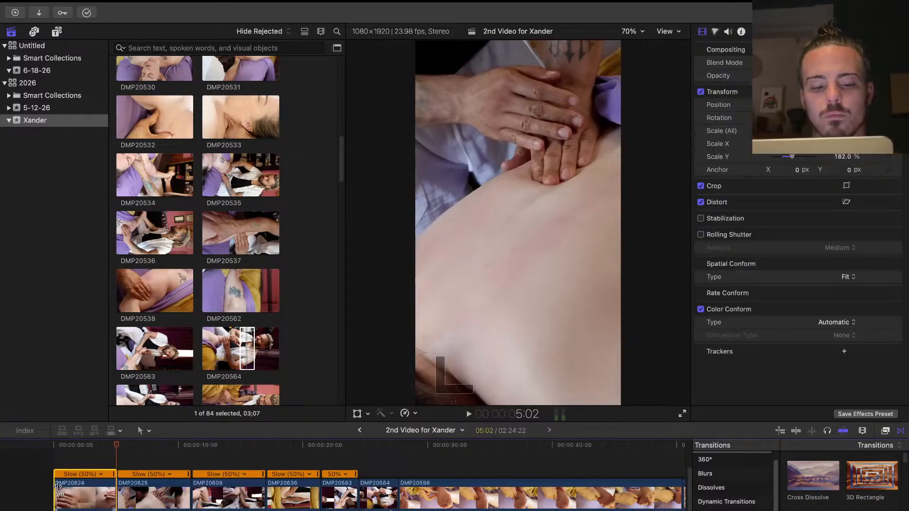
Trim 1:05 off the start of the opening DMP20624 clip and play it through the cut into DMP20625
{"action": "left_click_drag", "start_coordinate": [56, 490], "coordinate": [70, 487]}
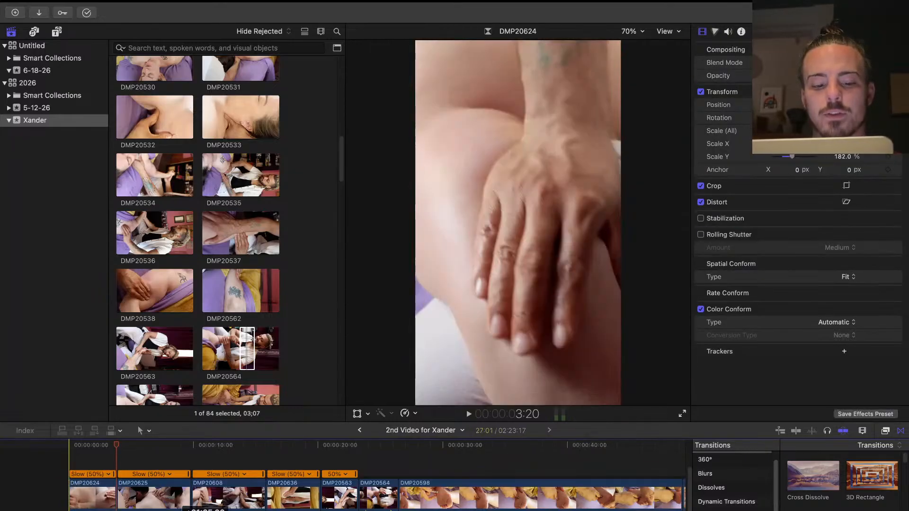
{"action": "left_click", "coordinate": [69, 463]}
{"action": "key", "text": "space"}
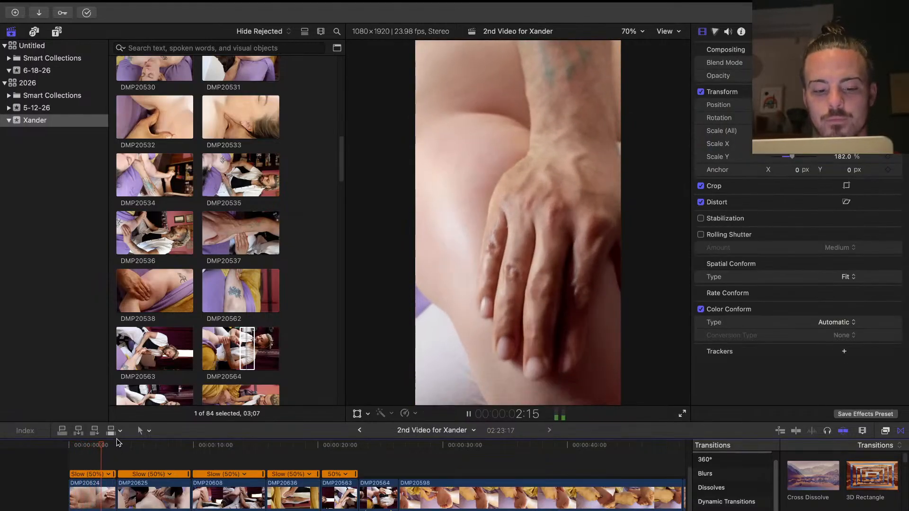
{"action": "key", "text": "space"}
{"action": "key", "text": "space"}
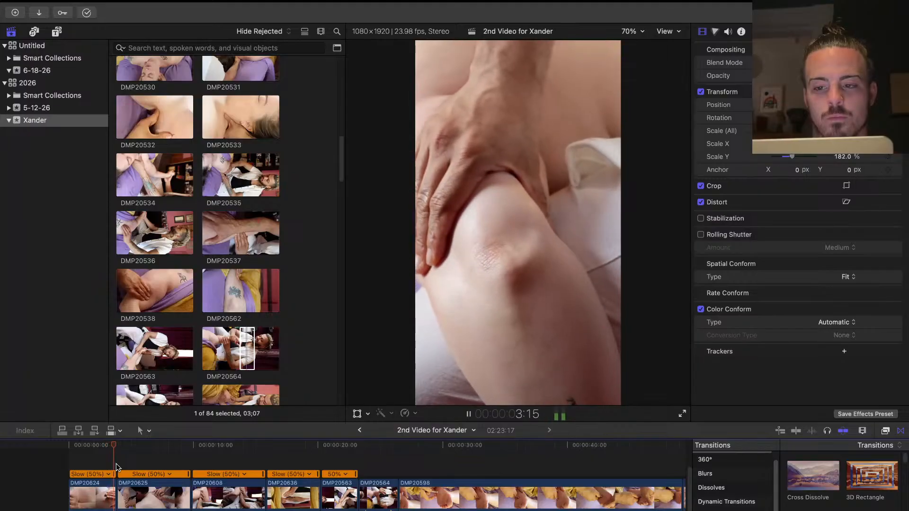
{"action": "key", "text": "space"}
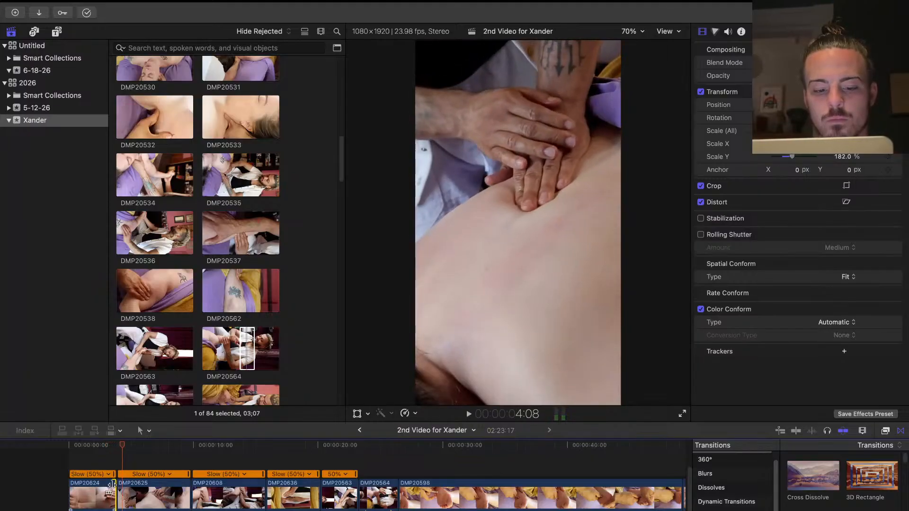
Trim 13 frames off the end of the opening DMP20624 clip
{"action": "left_click", "coordinate": [111, 490]}
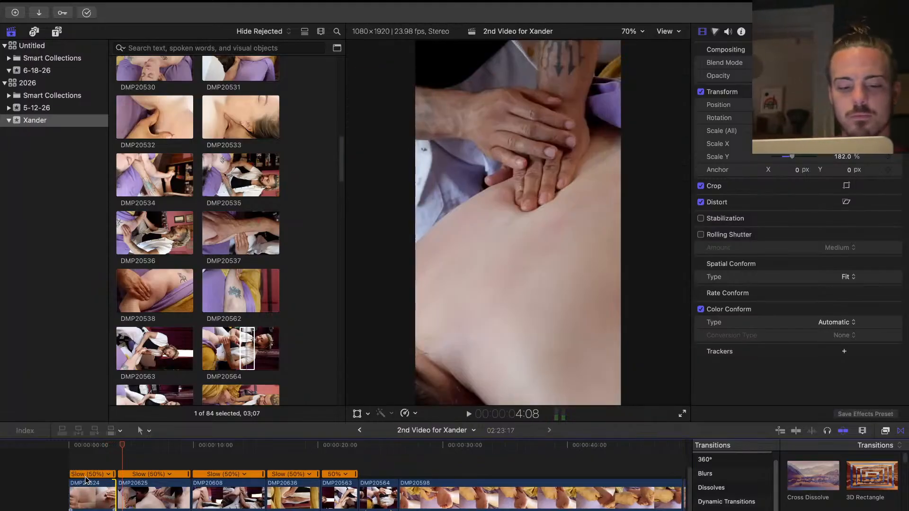
{"action": "key", "text": "super+equal"}
{"action": "scroll", "coordinate": [68, 475], "scroll_direction": "up", "scroll_amount": 3}
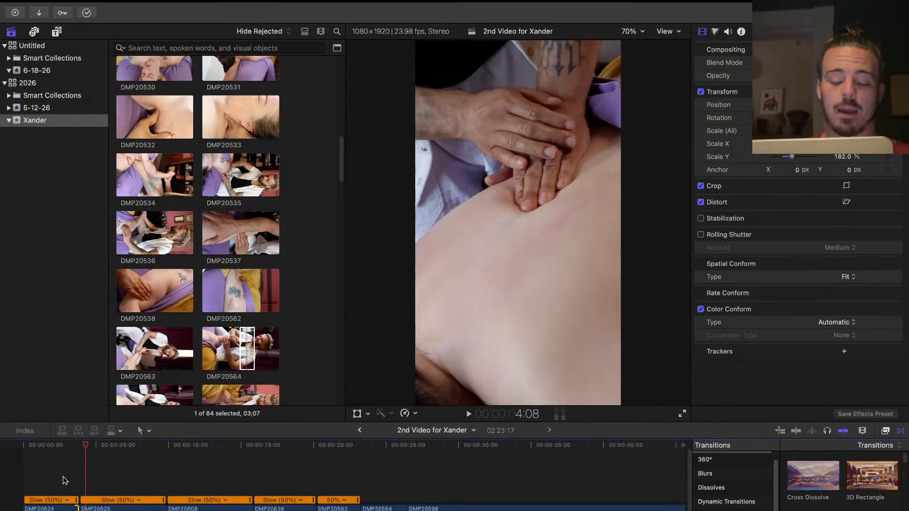
{"action": "scroll", "coordinate": [64, 481], "scroll_direction": "down", "scroll_amount": 5}
{"action": "left_click_drag", "start_coordinate": [74, 484], "coordinate": [68, 485]}
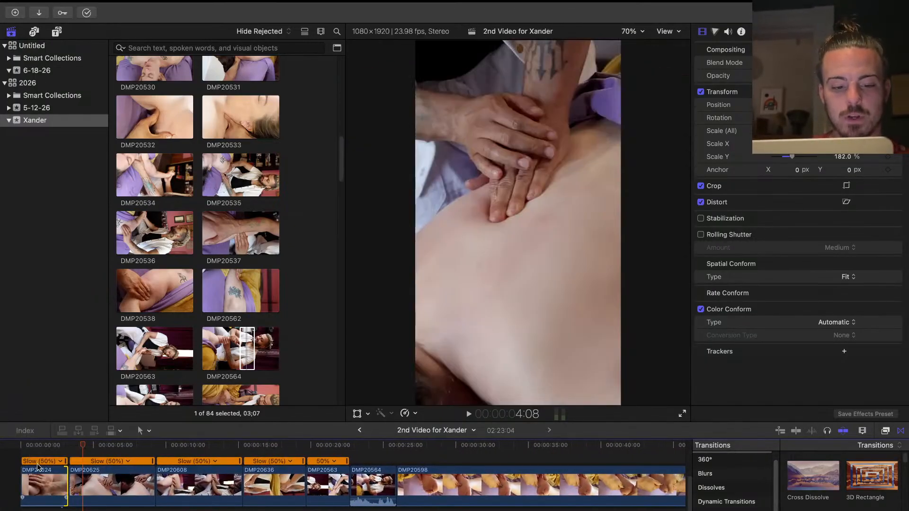
Play the opening from the sequence start and trim another 13 frames off the start of DMP20624
{"action": "scroll", "coordinate": [33, 468], "scroll_direction": "up", "scroll_amount": 2}
{"action": "key", "text": "Home"}
{"action": "key", "text": "space"}
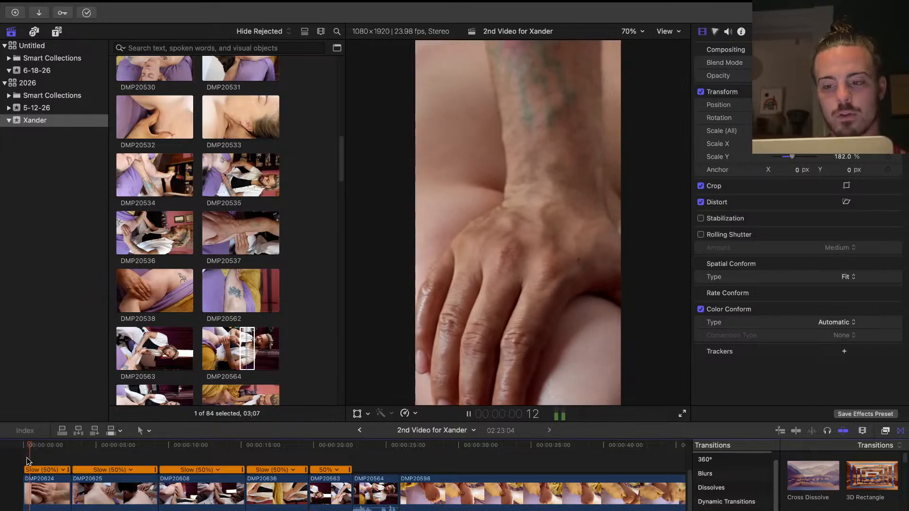
{"action": "key", "text": "Home"}
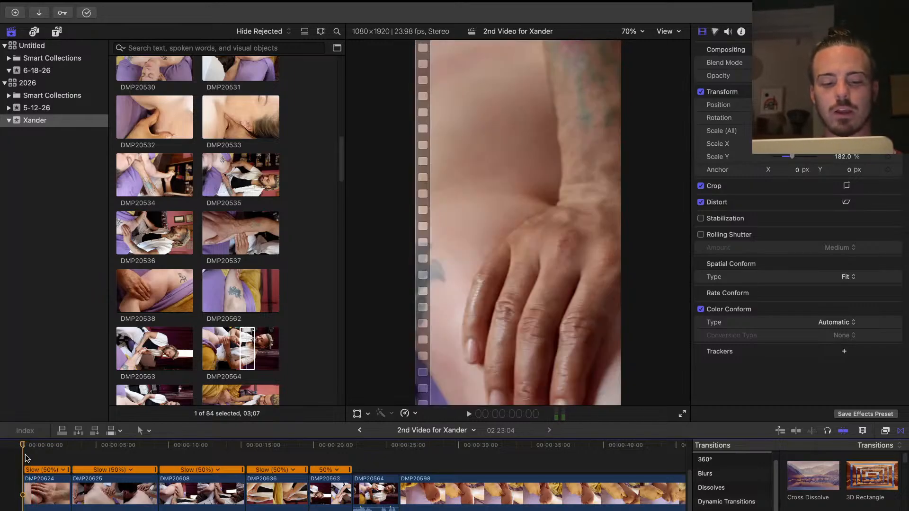
{"action": "key", "text": "space"}
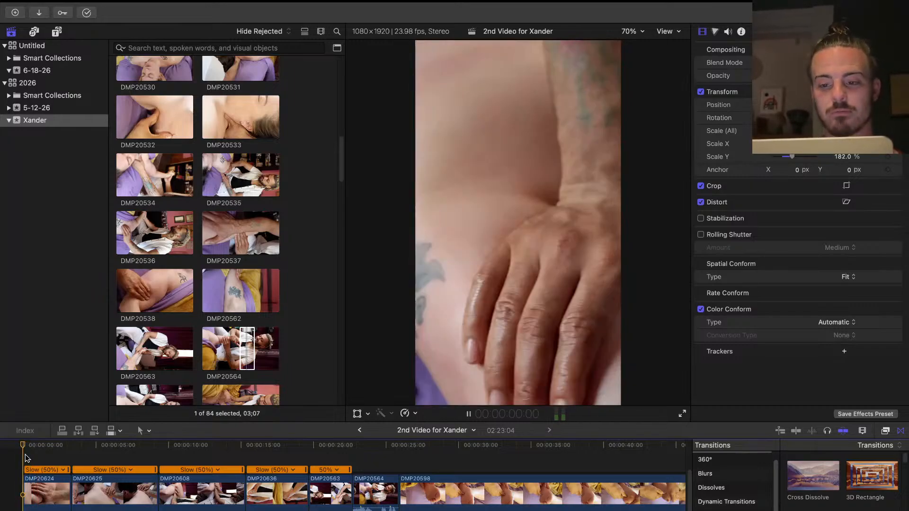
{"action": "key", "text": "space"}
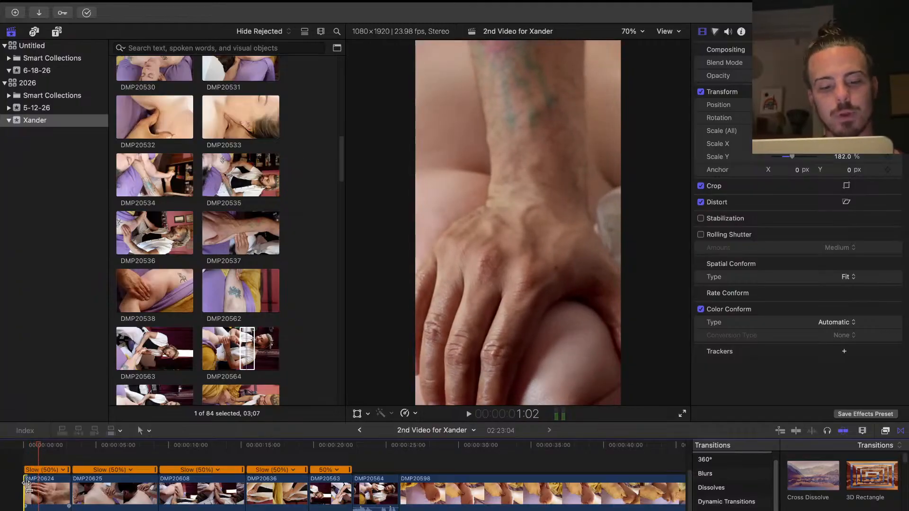
{"action": "left_click_drag", "start_coordinate": [27, 483], "coordinate": [35, 483]}
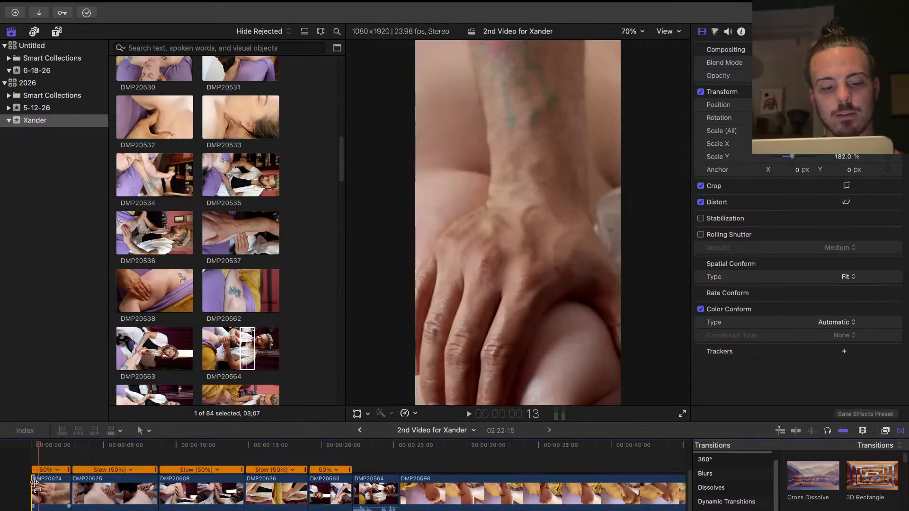
Play the shortened DMP20624 clip and replay its cut into DMP20625 to check the timing
{"action": "left_click", "coordinate": [33, 456]}
{"action": "key", "text": "space"}
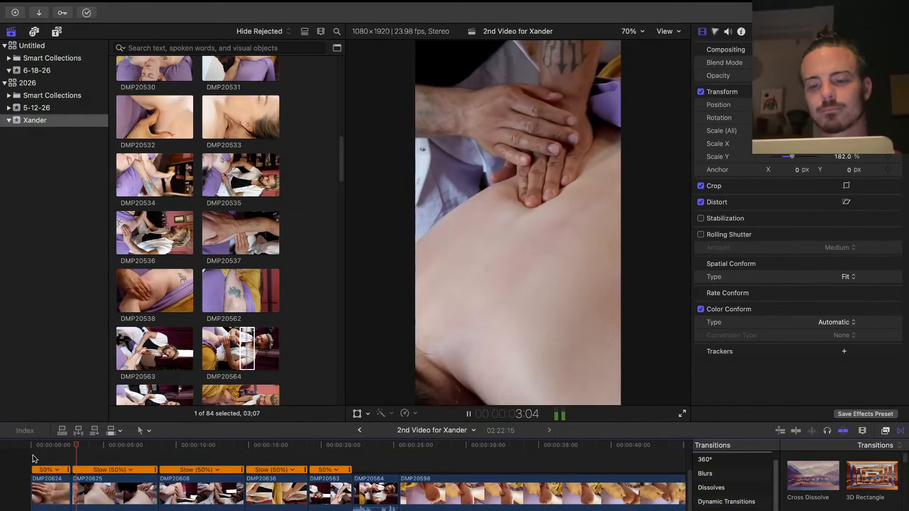
{"action": "key", "text": "space"}
{"action": "scroll", "coordinate": [46, 461], "scroll_direction": "up", "scroll_amount": 1}
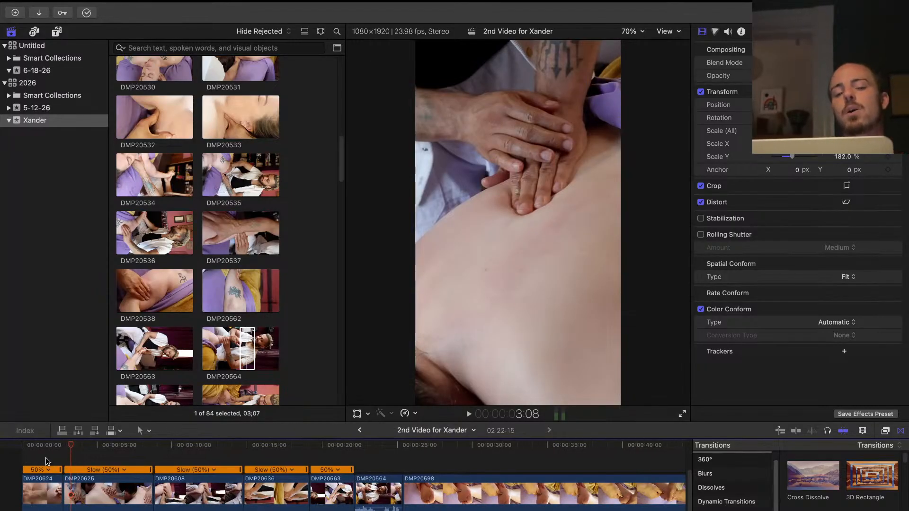
{"action": "scroll", "coordinate": [45, 457], "scroll_direction": "up", "scroll_amount": 2}
{"action": "left_click", "coordinate": [45, 458]}
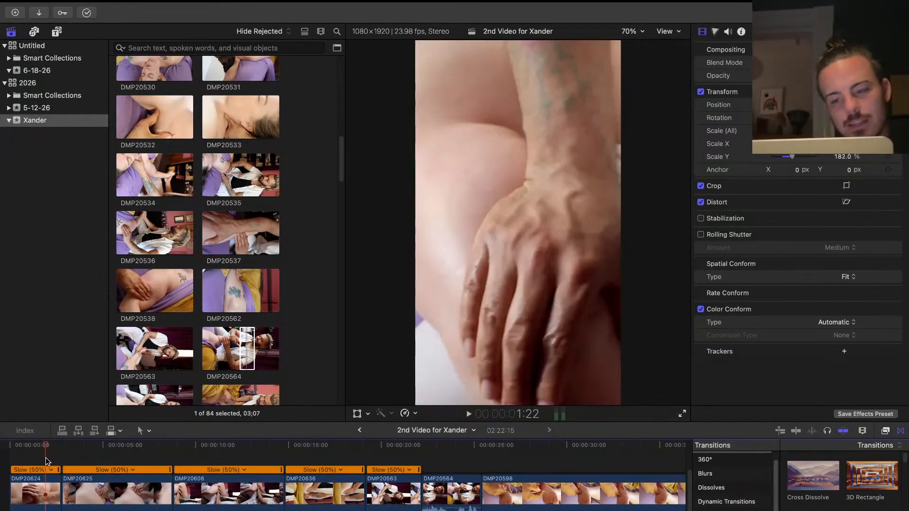
{"action": "key", "text": "space"}
{"action": "left_click", "coordinate": [38, 456]}
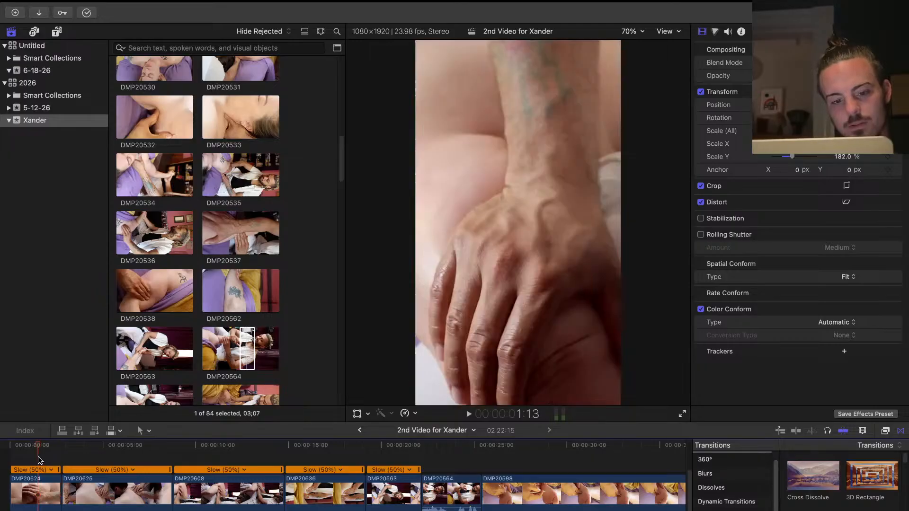
{"action": "key", "text": "space"}
{"action": "key", "text": "space"}
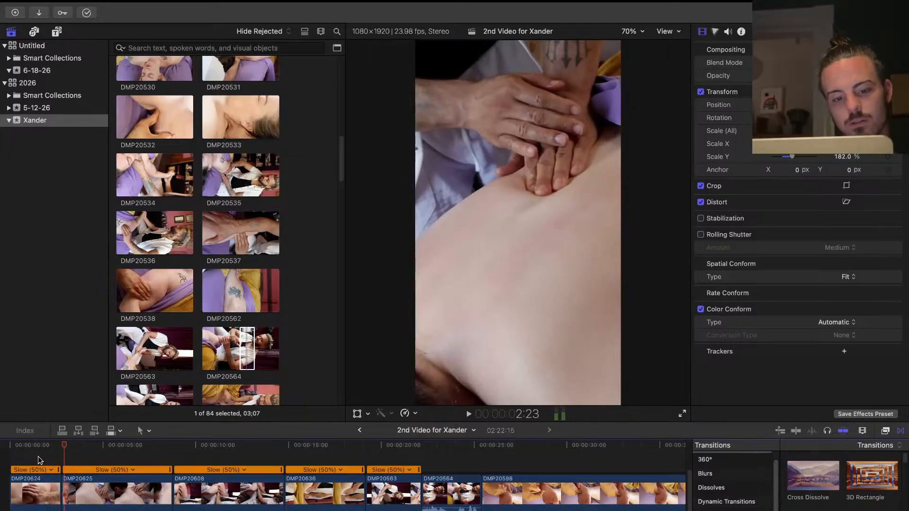
Extend the end of DMP20624 by 4 frames and play the edit on through DMP20625
{"action": "scroll", "coordinate": [37, 457], "scroll_direction": "up", "scroll_amount": 1}
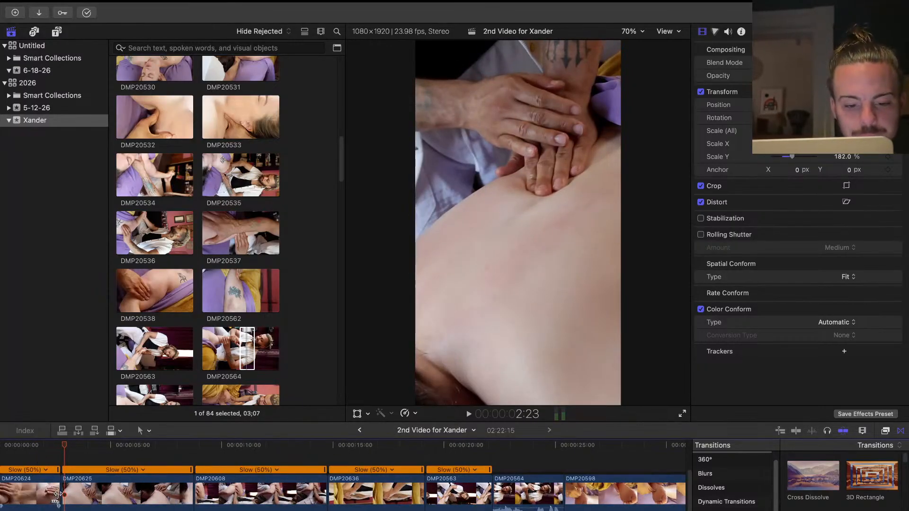
{"action": "left_click_drag", "start_coordinate": [60, 494], "coordinate": [63, 494]}
{"action": "left_click", "coordinate": [42, 455]}
{"action": "key", "text": "space"}
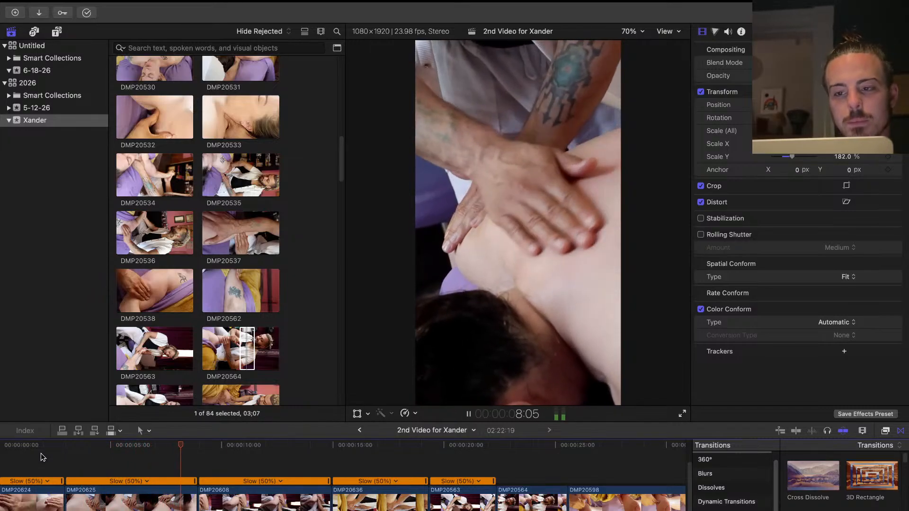
Replay the cut into DMP20625 and trim 14 frames off the start of that clip
{"action": "left_click", "coordinate": [41, 453]}
{"action": "left_click", "coordinate": [68, 460]}
{"action": "key", "text": "space"}
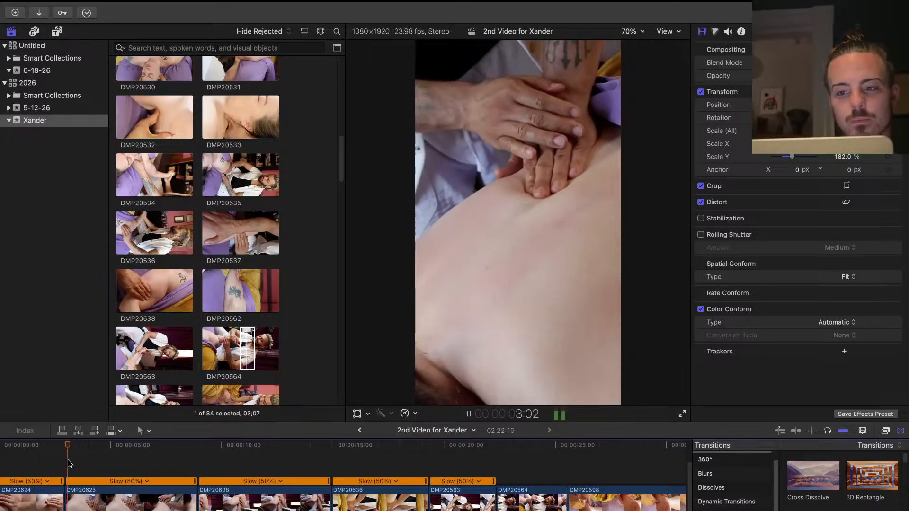
{"action": "left_click_drag", "start_coordinate": [70, 489], "coordinate": [80, 492]}
Play DMP20625 to 00:00:06:10 and trim 1:15 off the end of the clip
{"action": "key", "text": "space"}
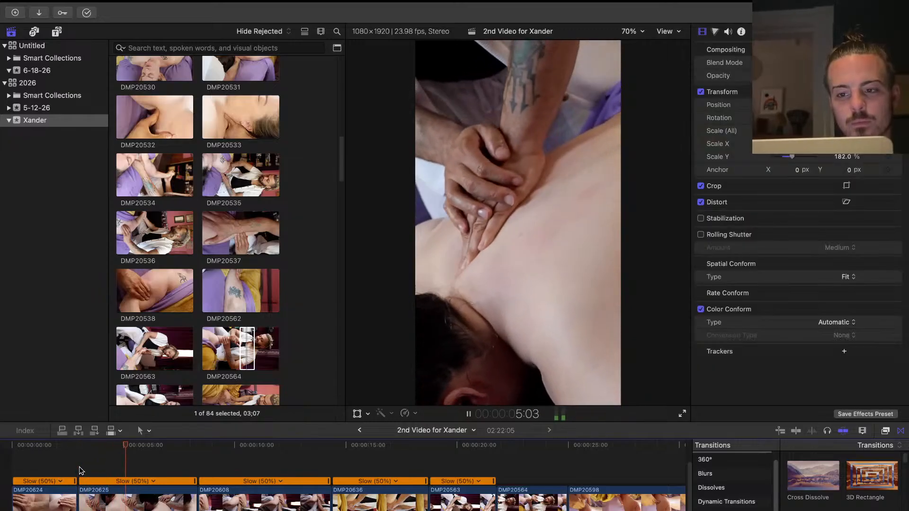
{"action": "key", "text": "space"}
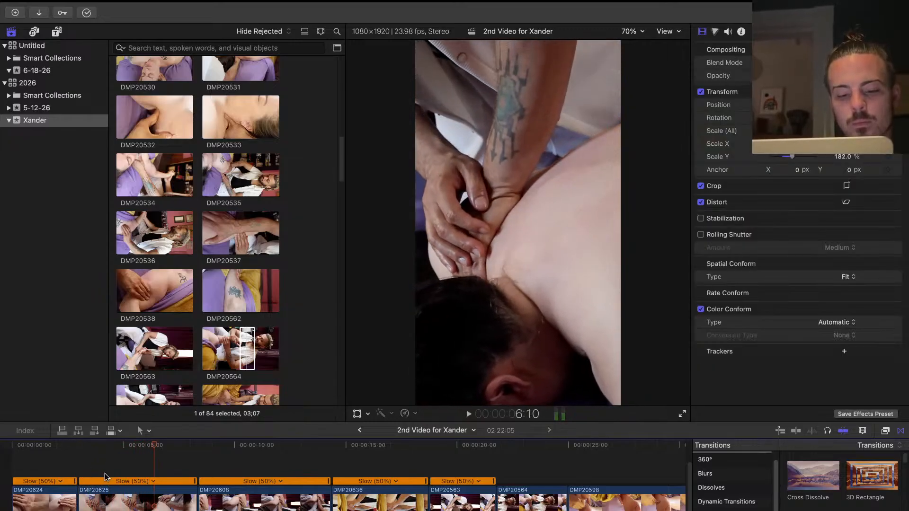
{"action": "left_click_drag", "start_coordinate": [196, 509], "coordinate": [160, 509]}
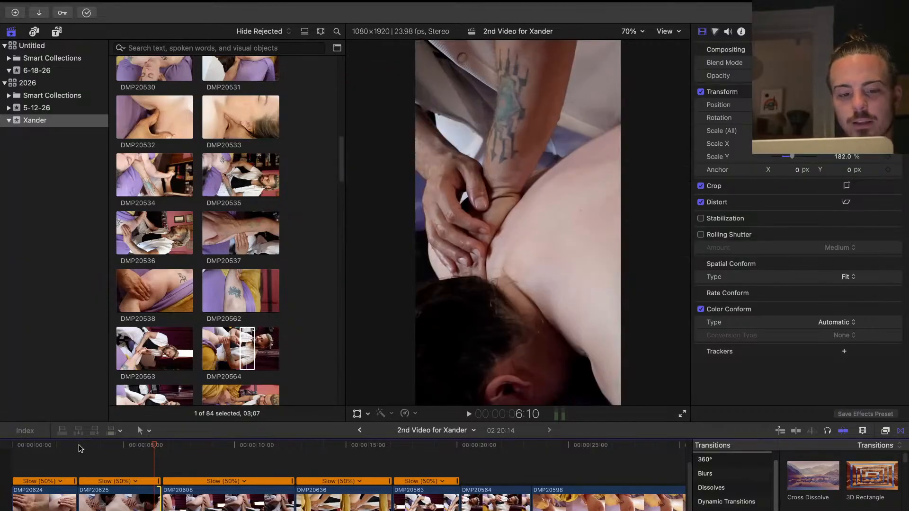
Play from the end of DMP20624 across the cut and trim 9 frames off the start of DMP20625
{"action": "left_click", "coordinate": [71, 465]}
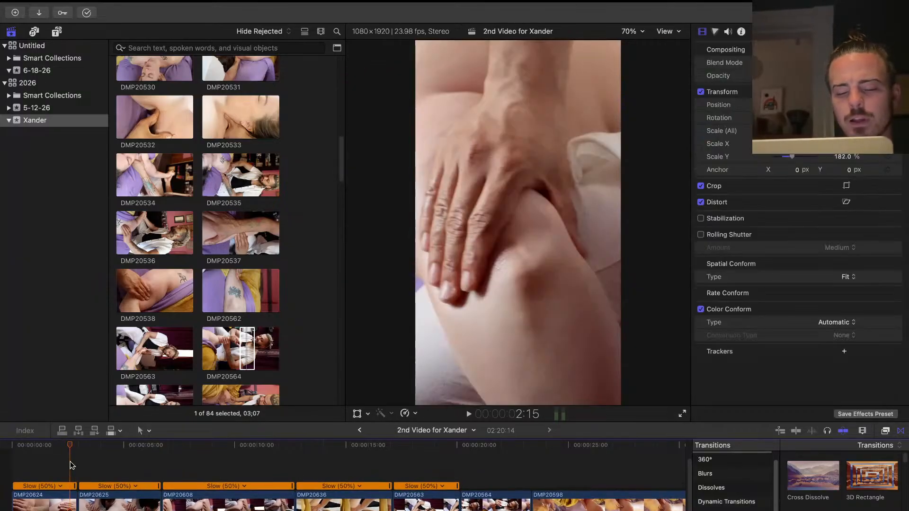
{"action": "key", "text": "space"}
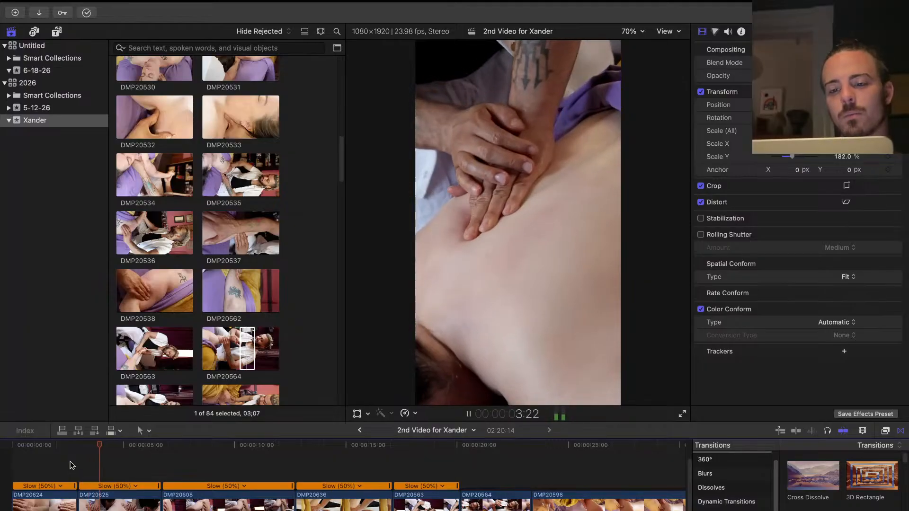
{"action": "left_click_drag", "start_coordinate": [82, 499], "coordinate": [89, 497]}
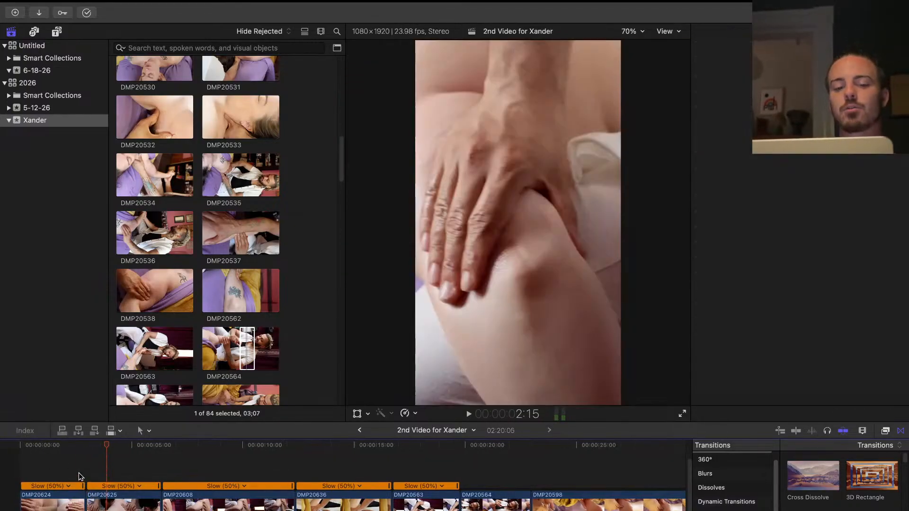
Replay the cut between DMP20624 and DMP20625 and trim 6 more frames off the start of DMP20625
{"action": "key", "text": "space"}
{"action": "key", "text": "space"}
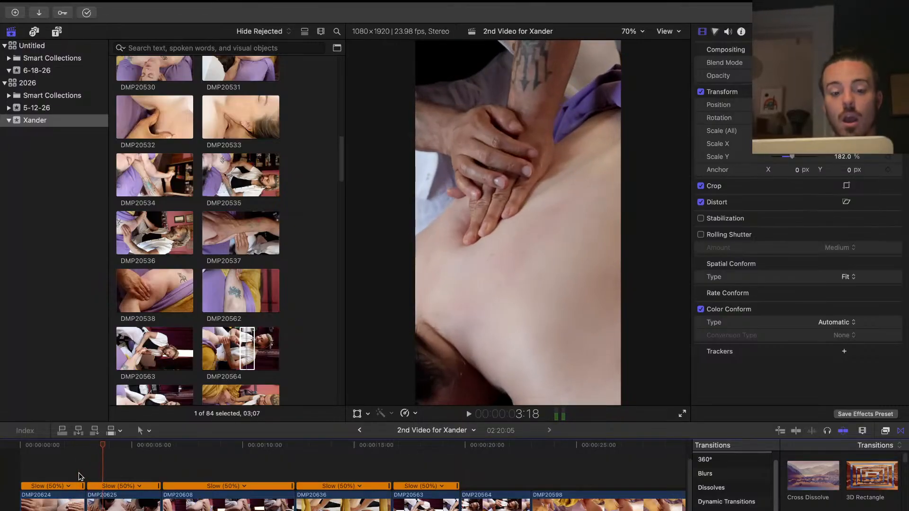
{"action": "left_click", "coordinate": [73, 476]}
{"action": "key", "text": "space"}
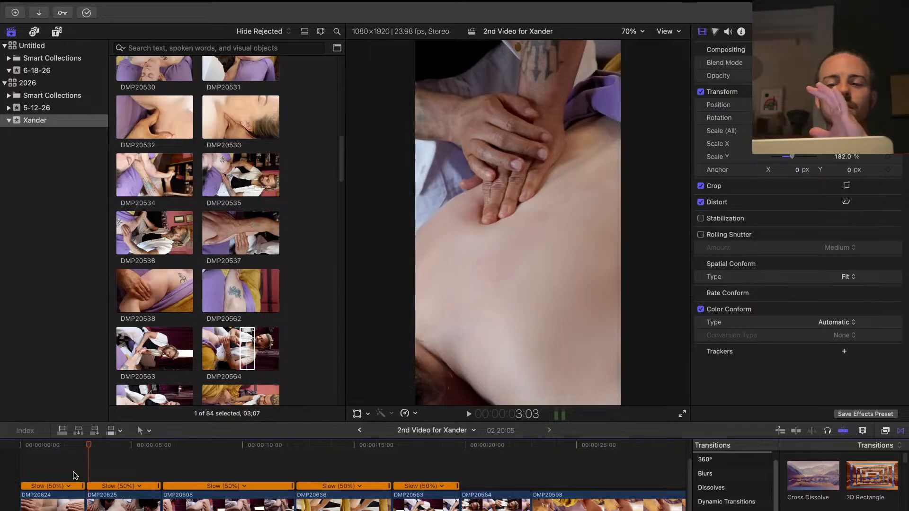
{"action": "key", "text": "space"}
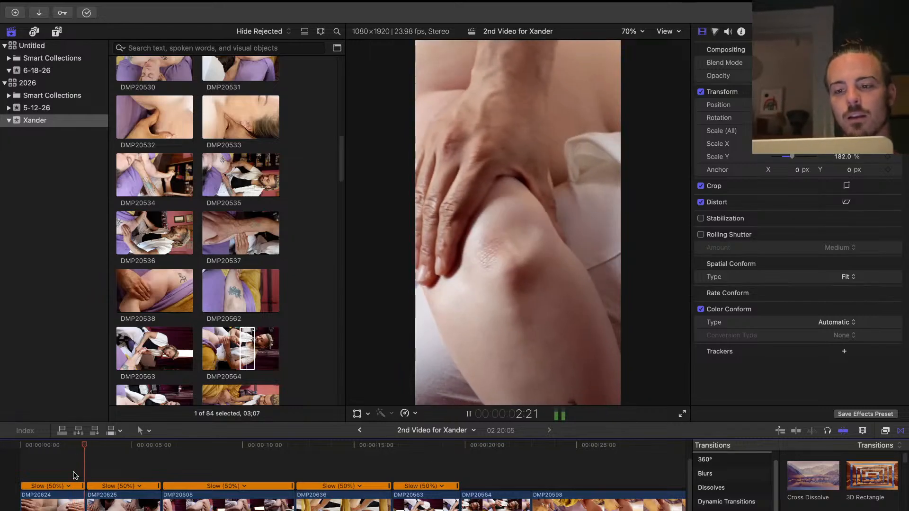
{"action": "key", "text": "space"}
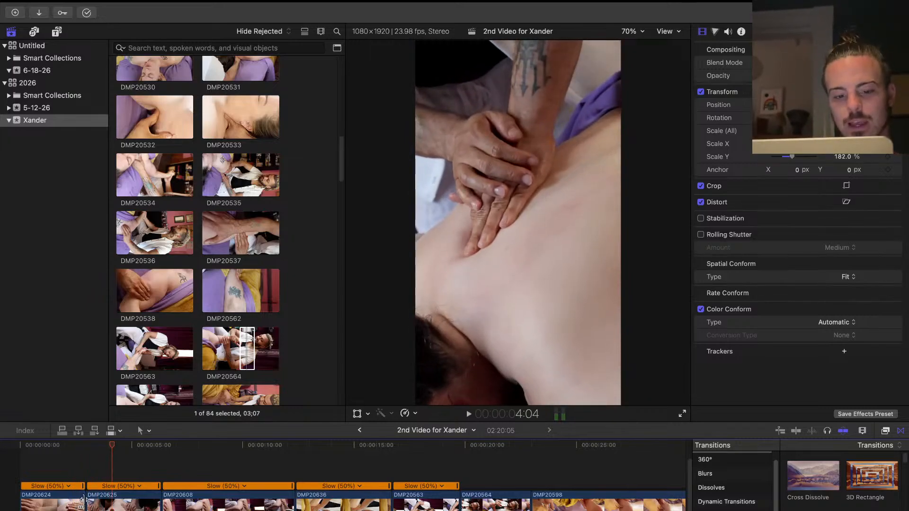
{"action": "left_click_drag", "start_coordinate": [89, 500], "coordinate": [91, 501]}
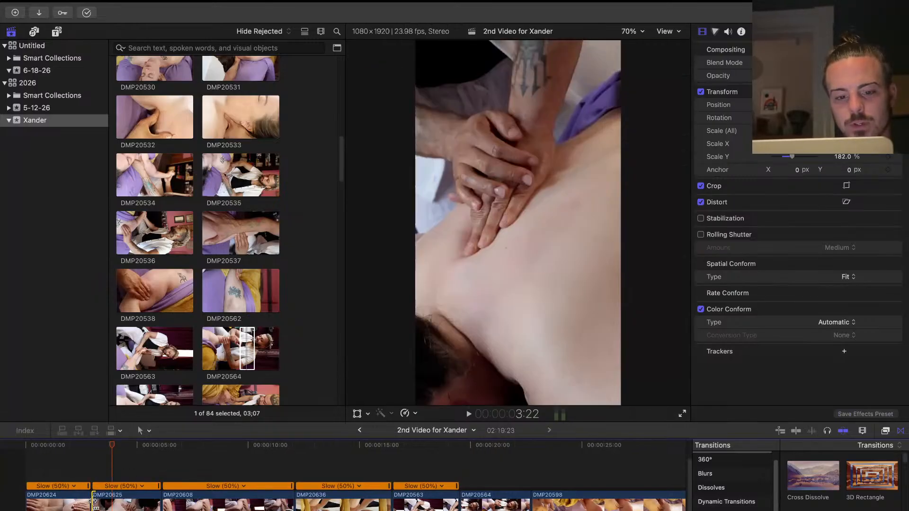
Trim the end of DMP20625 to 00:00:06:00 and play the sequence on through DMP20608 into DMP20636
{"action": "key", "text": "shift+slash"}
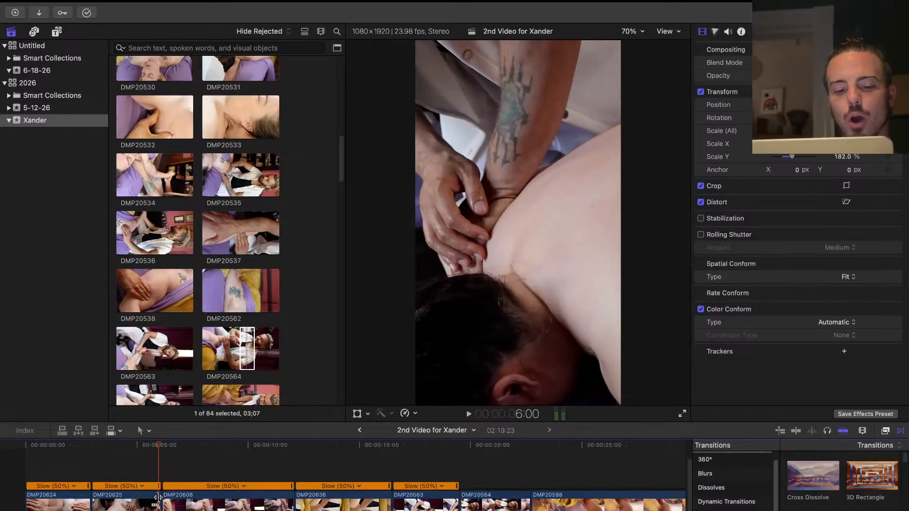
{"action": "left_click_drag", "start_coordinate": [158, 497], "coordinate": [160, 497]}
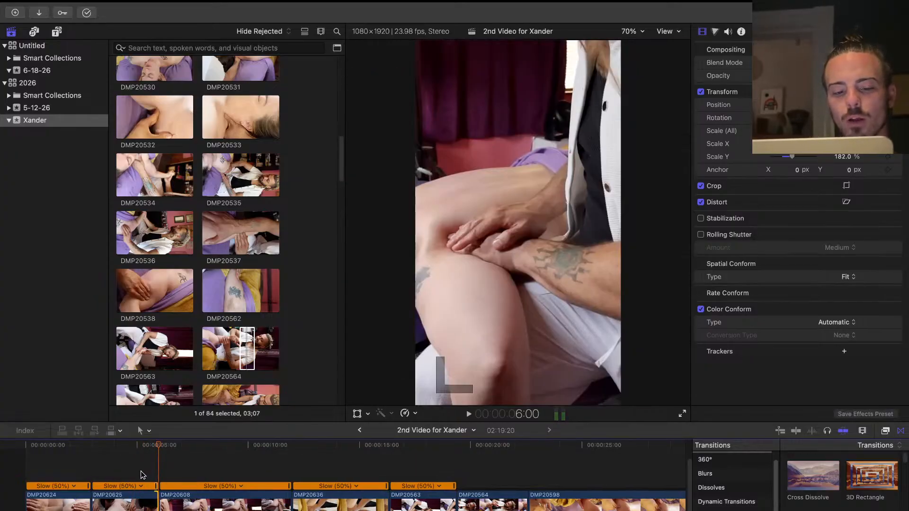
{"action": "left_click", "coordinate": [81, 469]}
{"action": "key", "text": "space"}
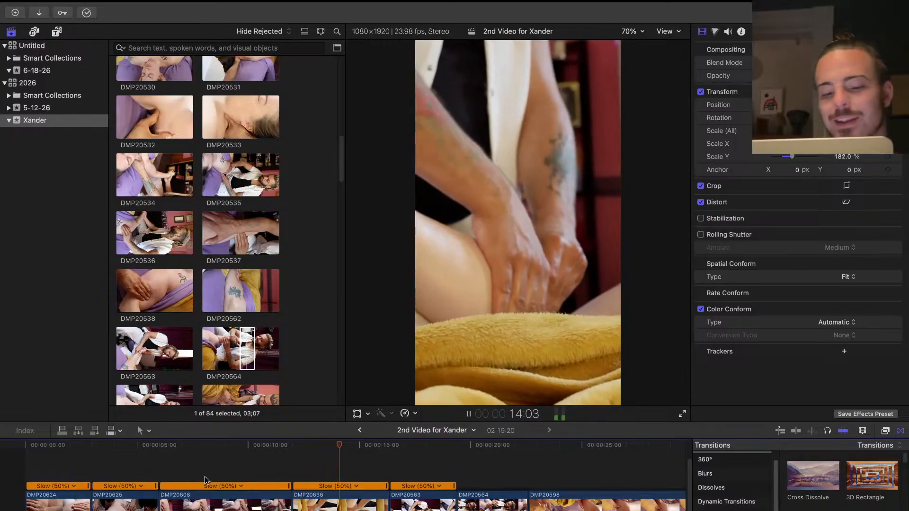
Trim 2:10 off the start of DMP20608 and play the new cut from DMP20625
{"action": "key", "text": "space"}
{"action": "left_click_drag", "start_coordinate": [161, 507], "coordinate": [214, 505]}
{"action": "key", "text": "super+4"}
{"action": "key", "text": "space"}
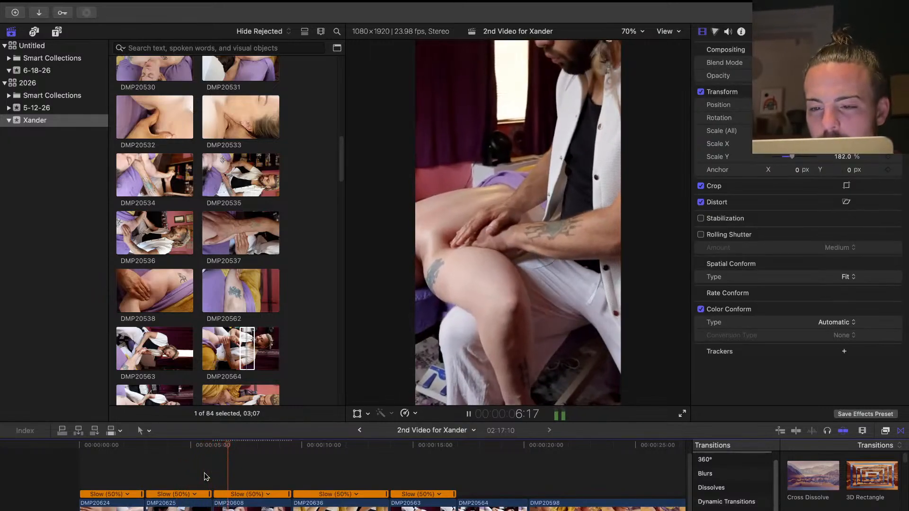
Trim 17 more frames off the start of DMP20608 and play from DMP20625 through to DMP20636
{"action": "left_click_drag", "start_coordinate": [214, 505], "coordinate": [231, 507]}
{"action": "left_click", "coordinate": [214, 477]}
{"action": "key", "text": "space"}
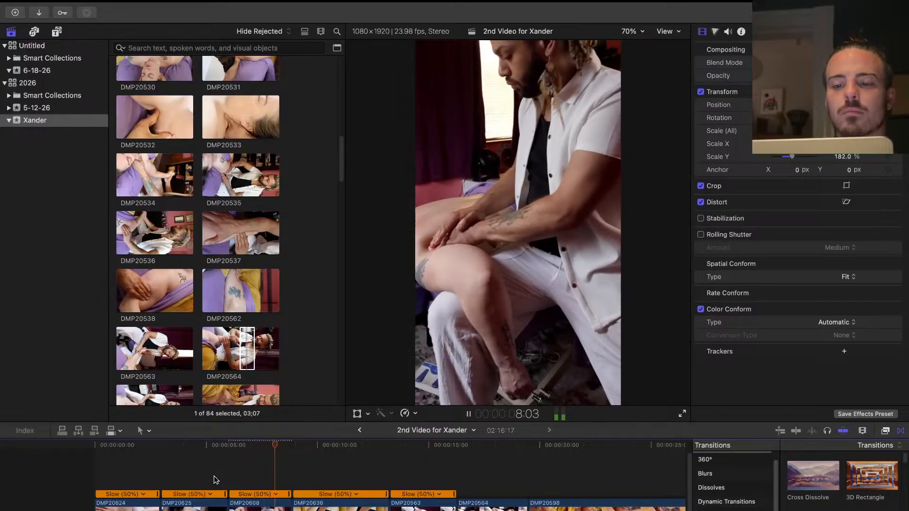
{"action": "key", "text": "space"}
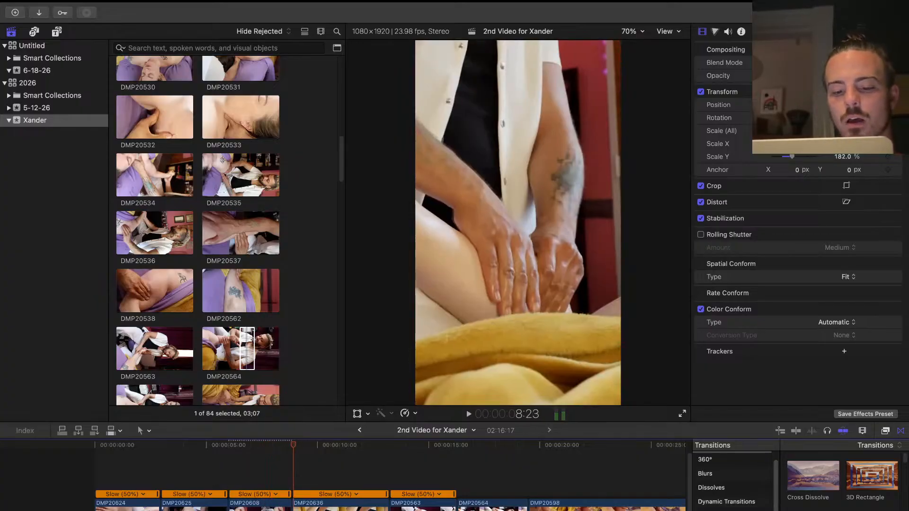
Try to shift the footage inside DMP20608 without moving the clip in the timeline
{"action": "left_click", "coordinate": [267, 506]}
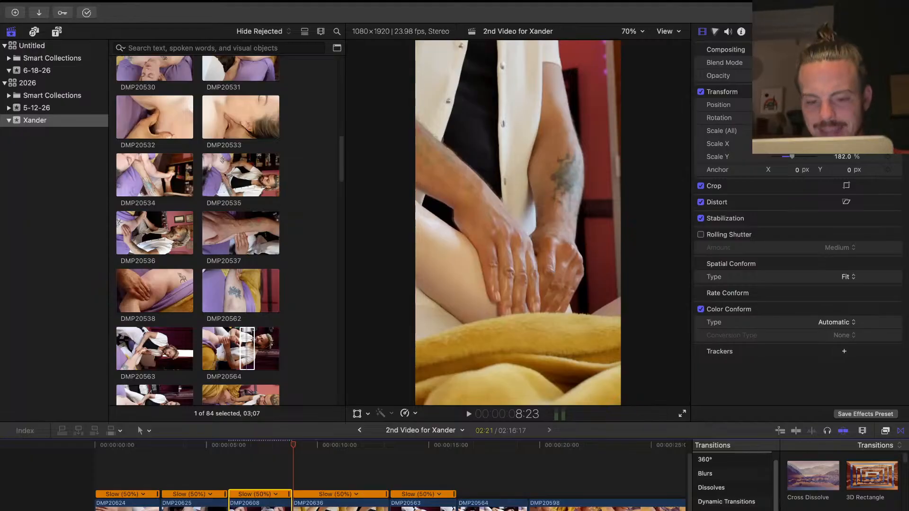
{"action": "key", "text": "s"}
{"action": "left_click_drag", "start_coordinate": [252, 509], "coordinate": [273, 508]}
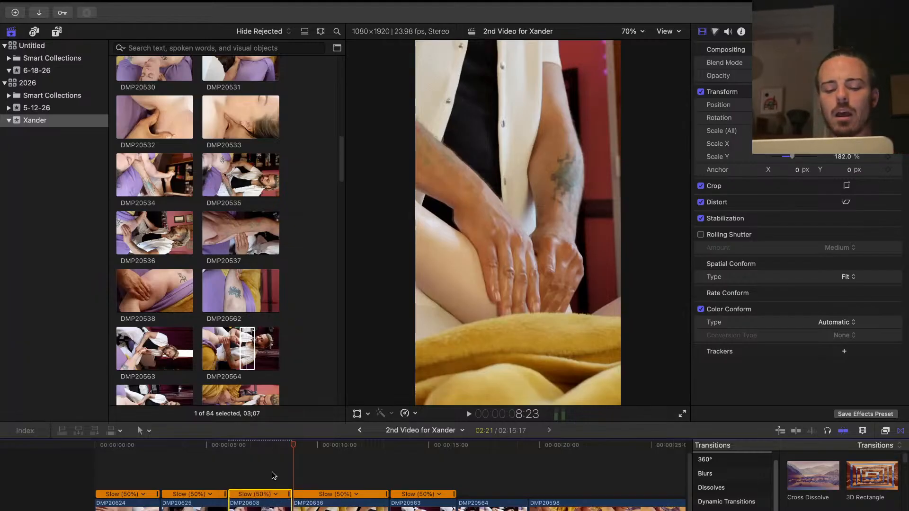
Draft a Claude prompt asking for the Final Cut hotkey to scroll to a different part of a timeline clip without moving it
{"action": "key", "text": "alt"}
{"action": "key", "text": "alt"}
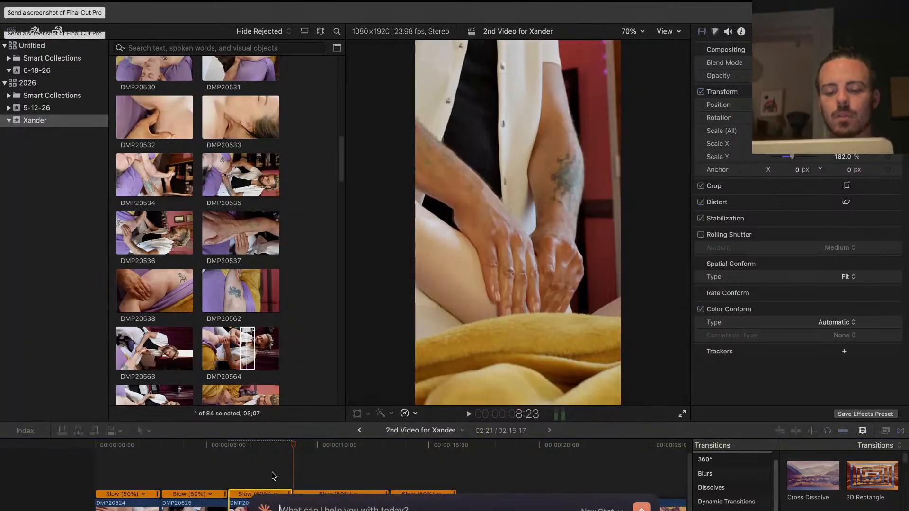
{"action": "type", "text": "what"}
{"action": "key", "text": "BackSpace"}
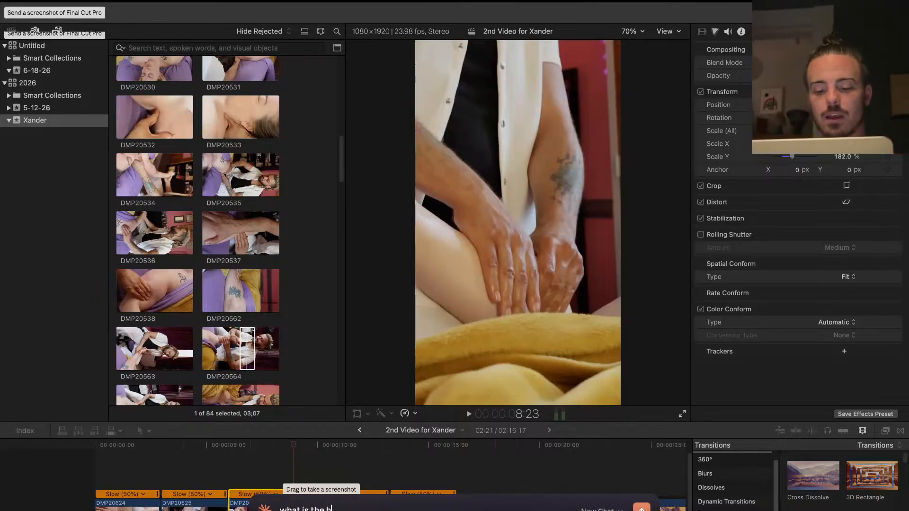
{"action": "type", "text": "otkey in final cut to p"}
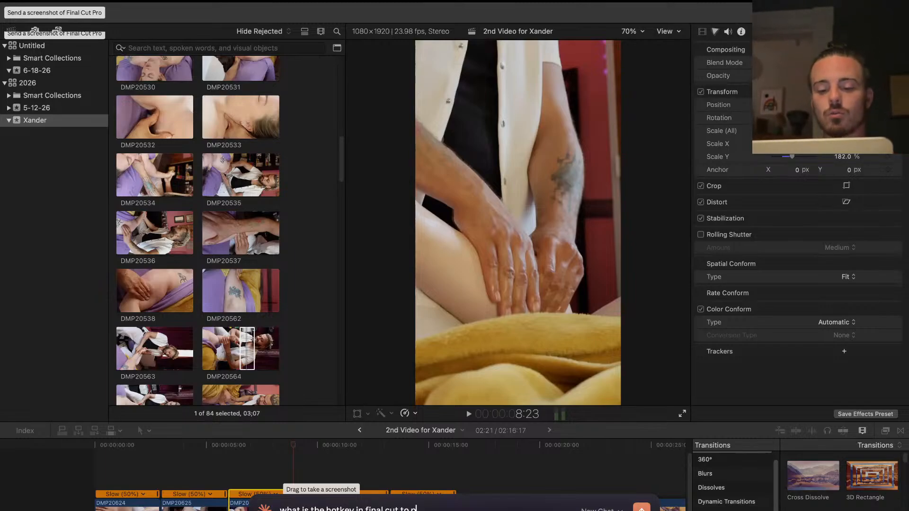
{"action": "type", "text": "ick a"}
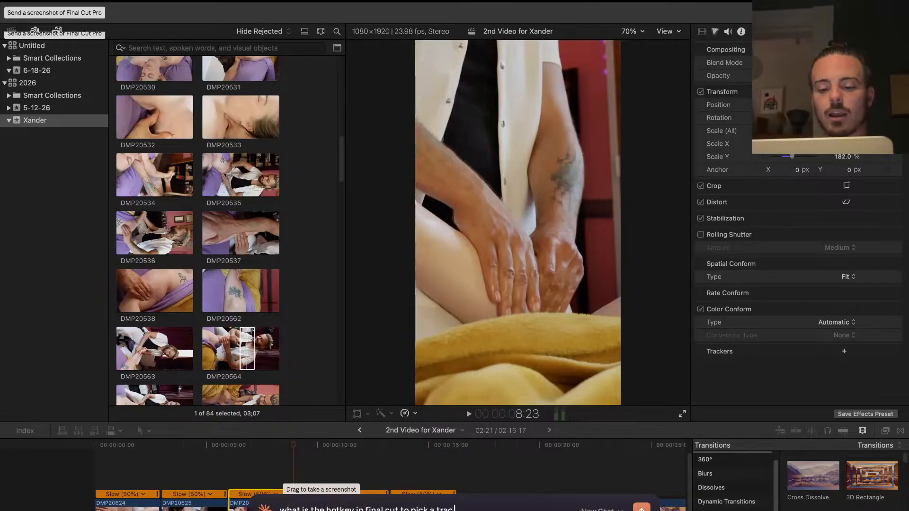
{"action": "type", "text": " clip on the timeline and sc"}
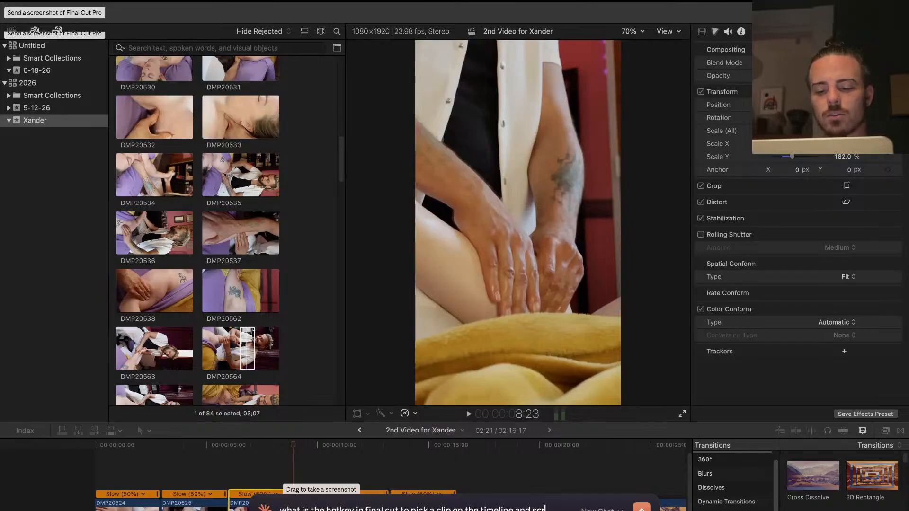
{"action": "type", "text": "roll to"}
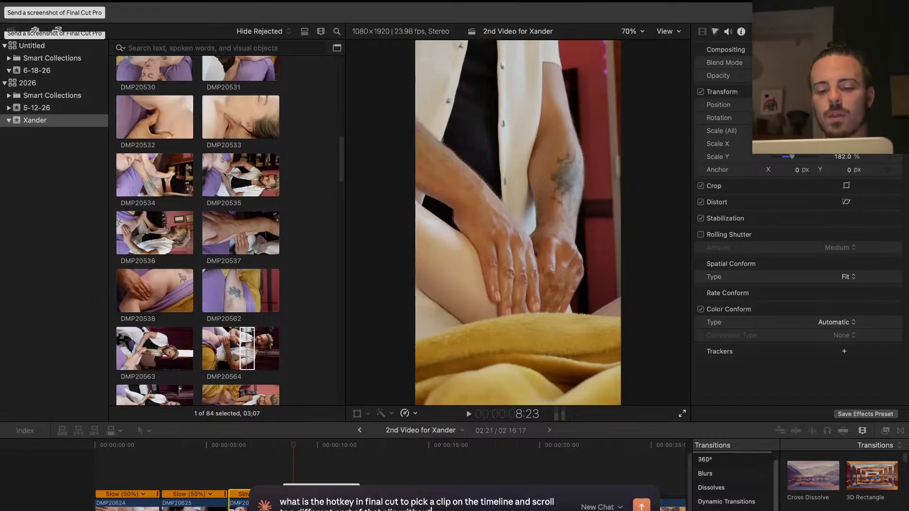
{"action": "key", "text": "BackSpace"}
{"action": "type", "text": "moving it."}
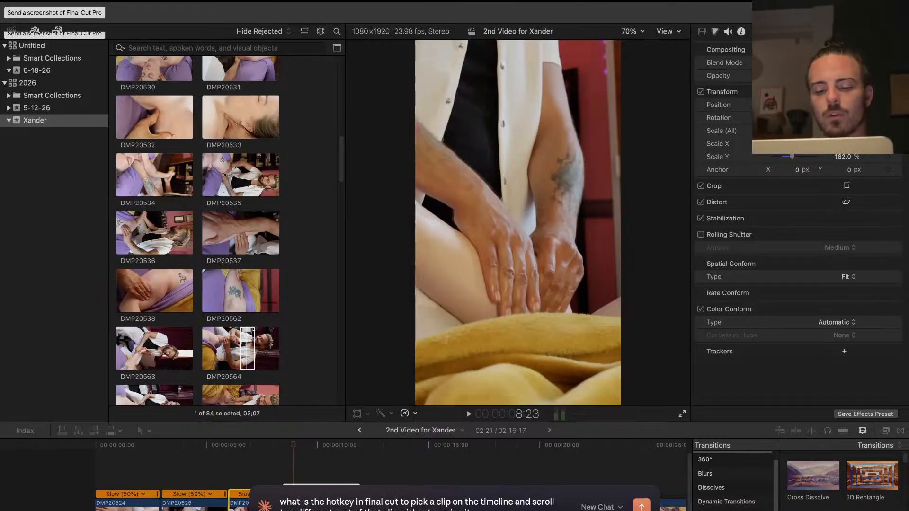
{"action": "type", "text": " THeIT's"}
{"action": "key", "text": "BackSpace"}
{"action": "key", "text": "BackSpace"}
{"action": "key", "text": "BackSpace"}
{"action": "type", "text": "t's a but"}
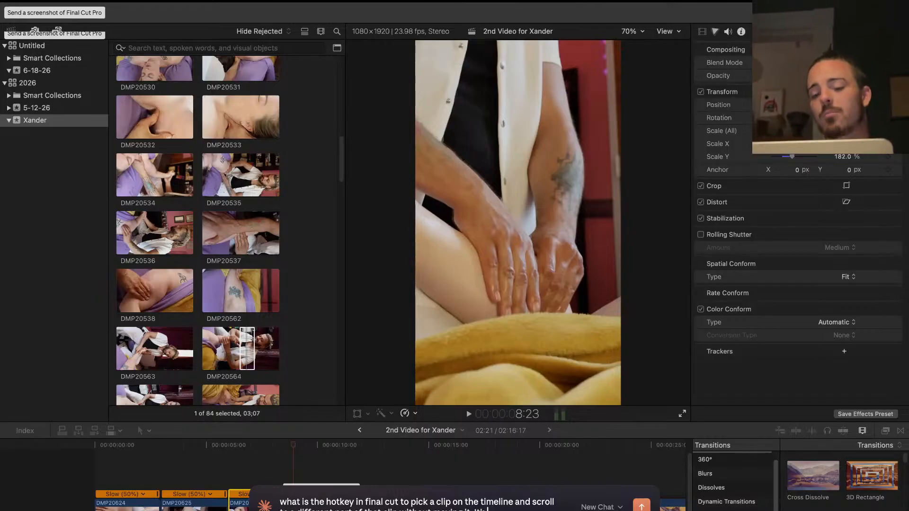
{"action": "type", "text": "ton I need to"}
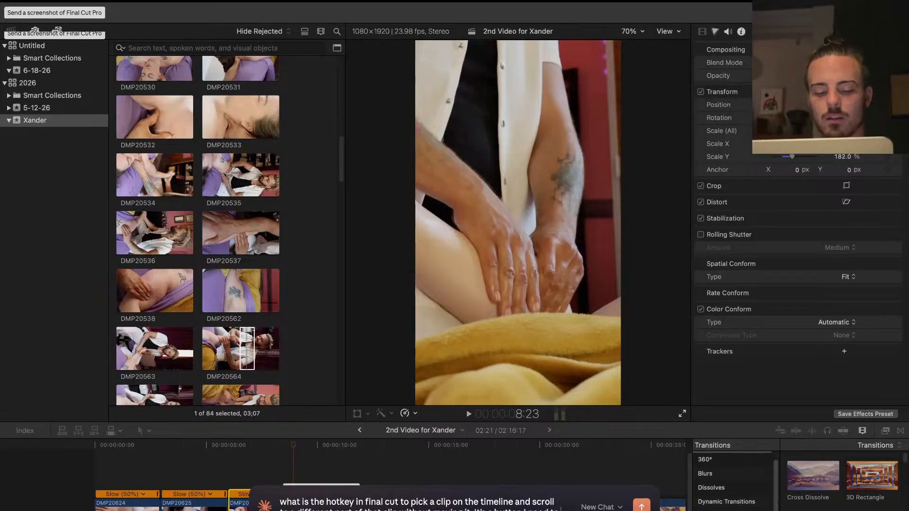
Copy the drafted question and search for it on Google in a new Safari tab
{"action": "key", "text": "super+a"}
{"action": "key", "text": "super+c"}
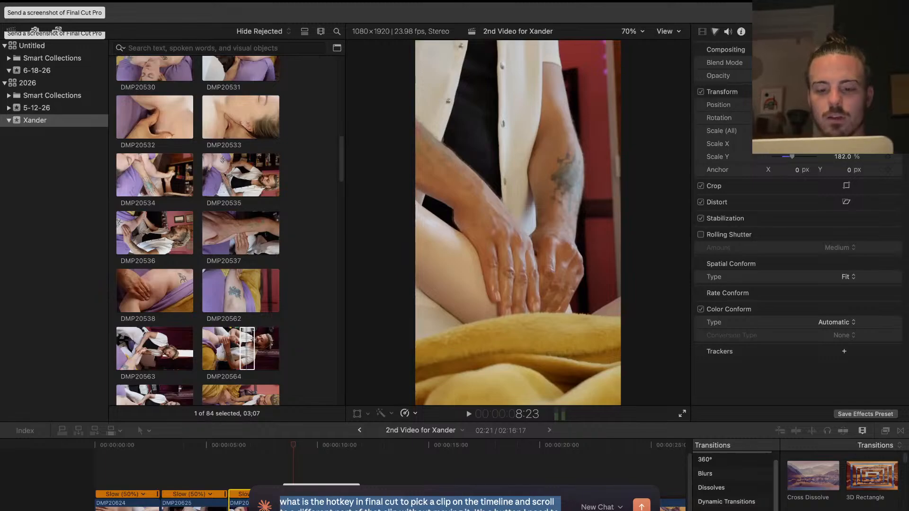
{"action": "key", "text": "ctrl+Up"}
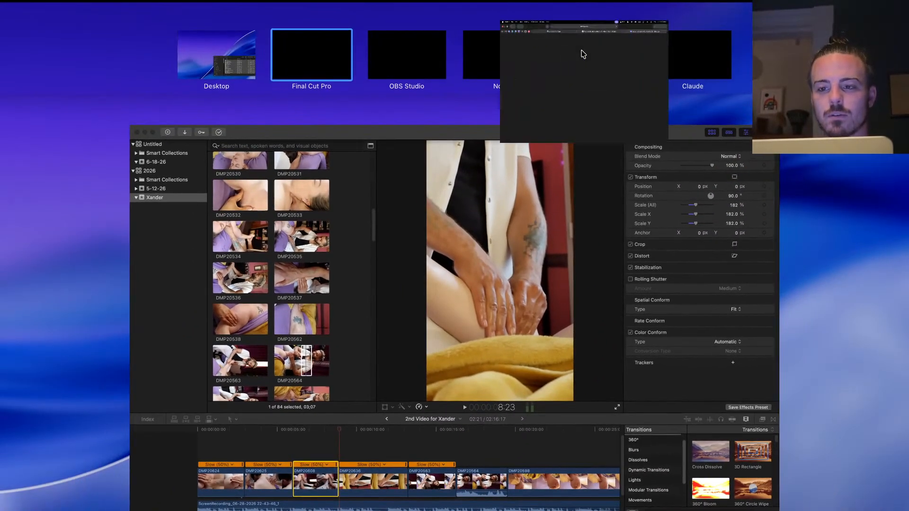
{"action": "left_click", "coordinate": [583, 54]}
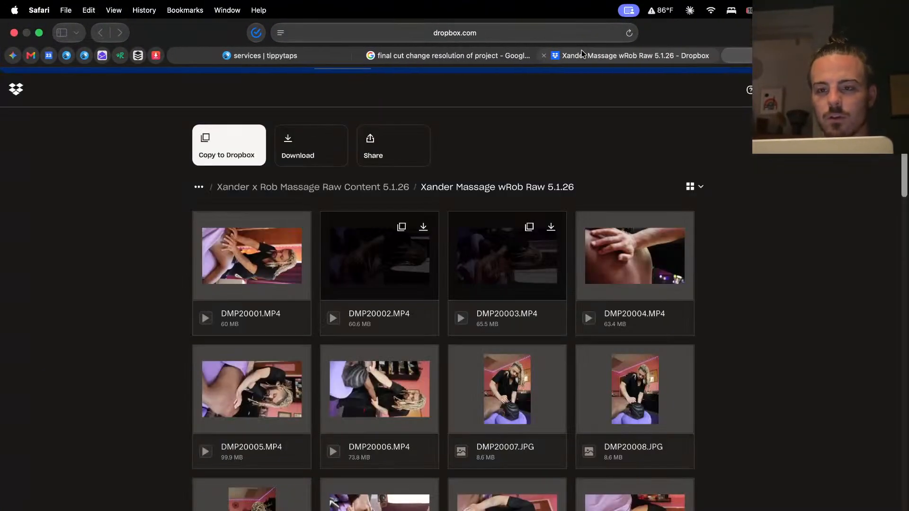
{"action": "key", "text": "super+t"}
{"action": "key", "text": "super+v"}
{"action": "key", "text": "Return"}
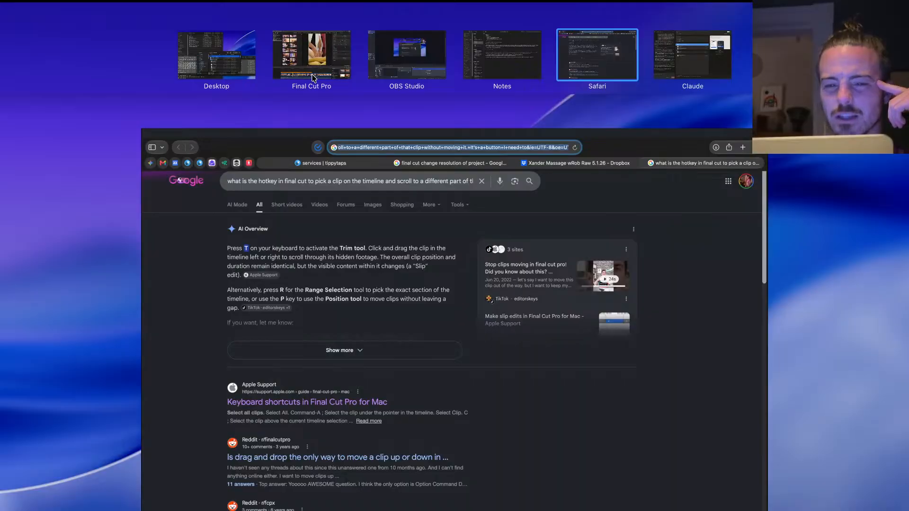
Return to Final Cut Pro, try a slip edit on DMP20608 and play the cut from DMP20625
{"action": "left_click", "coordinate": [312, 83]}
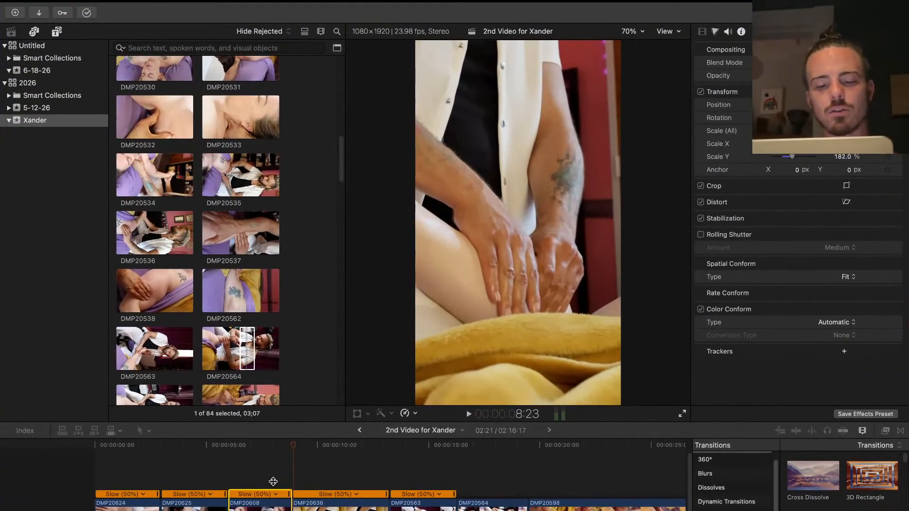
{"action": "left_click", "coordinate": [274, 482]}
{"action": "left_click", "coordinate": [261, 493]}
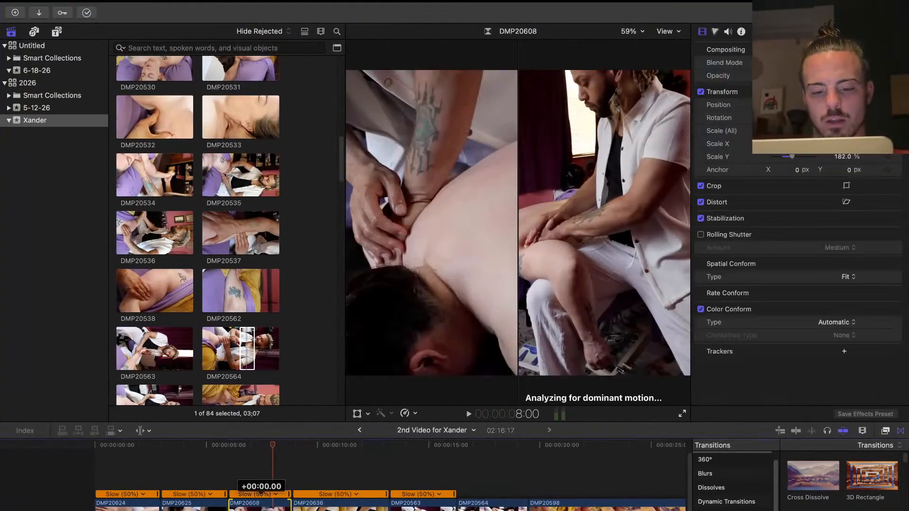
{"action": "left_click", "coordinate": [218, 477]}
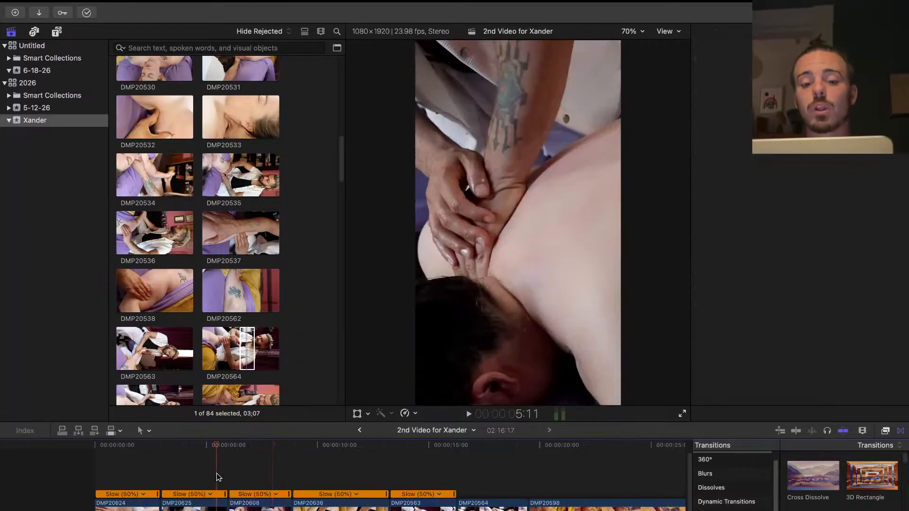
{"action": "key", "text": "space"}
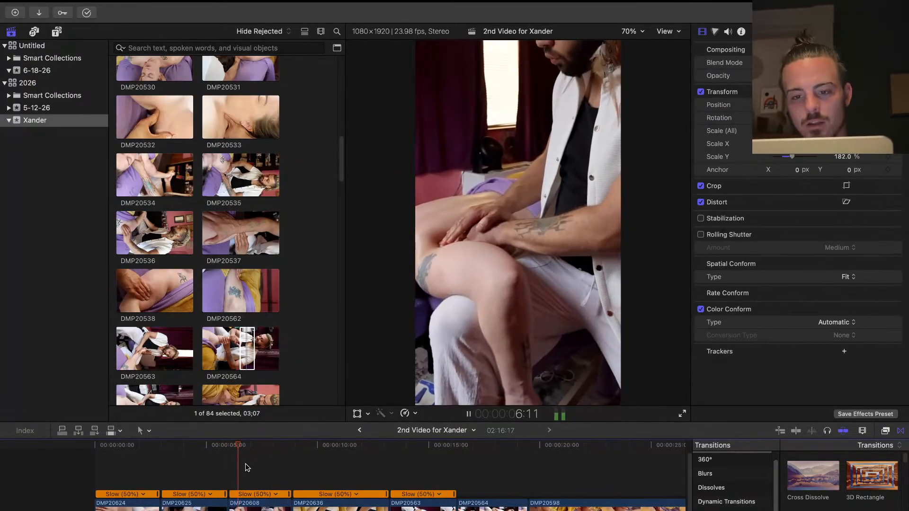
{"action": "key", "text": "space"}
Slip DMP20608 slightly to later footage with the Trim tool and play it through to DMP20636
{"action": "left_click", "coordinate": [255, 503]}
{"action": "key", "text": "t"}
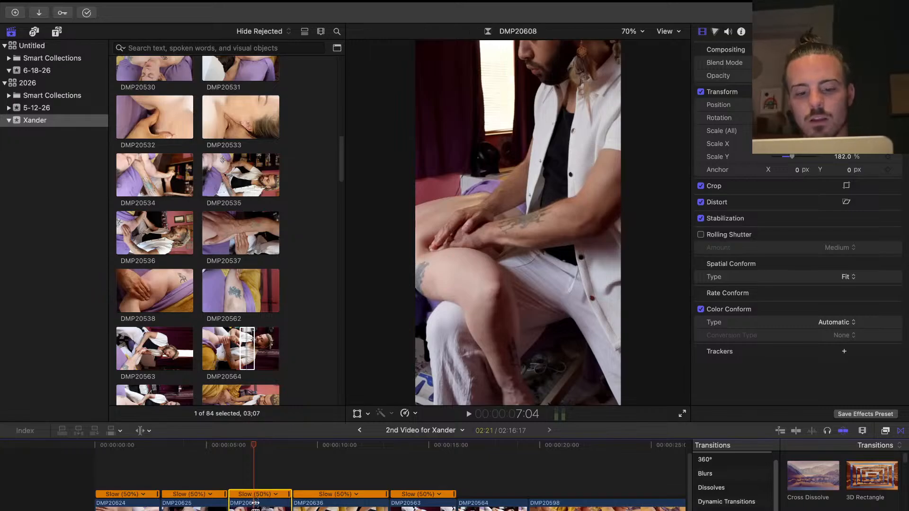
{"action": "left_click_drag", "start_coordinate": [255, 503], "coordinate": [245, 509]}
{"action": "key", "text": "a"}
{"action": "left_click", "coordinate": [227, 470]}
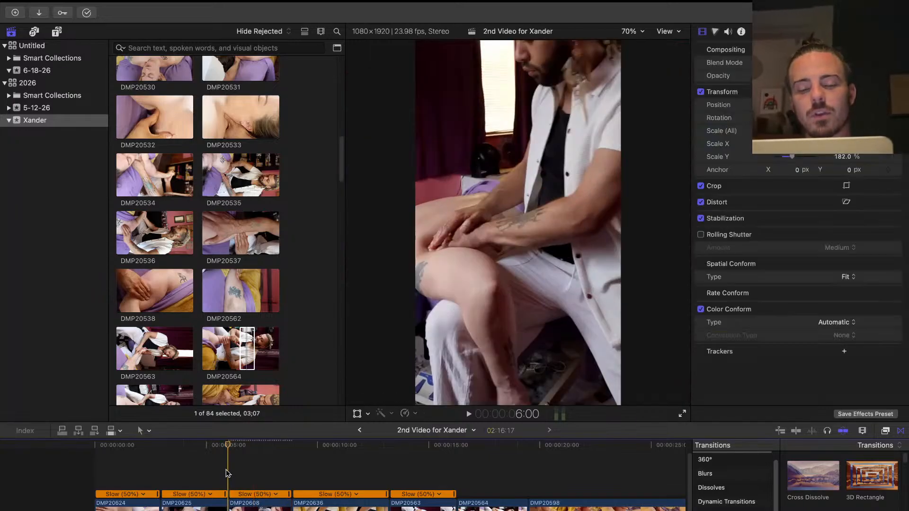
{"action": "key", "text": "space"}
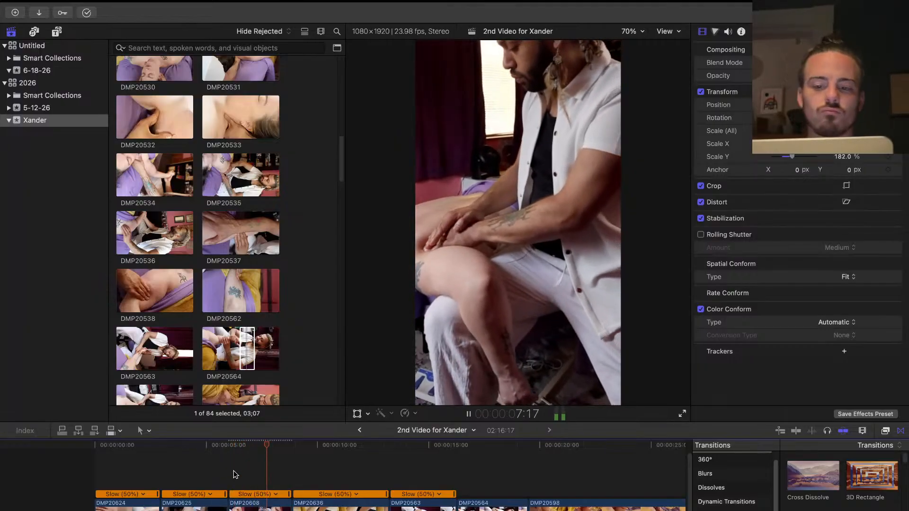
{"action": "key", "text": "space"}
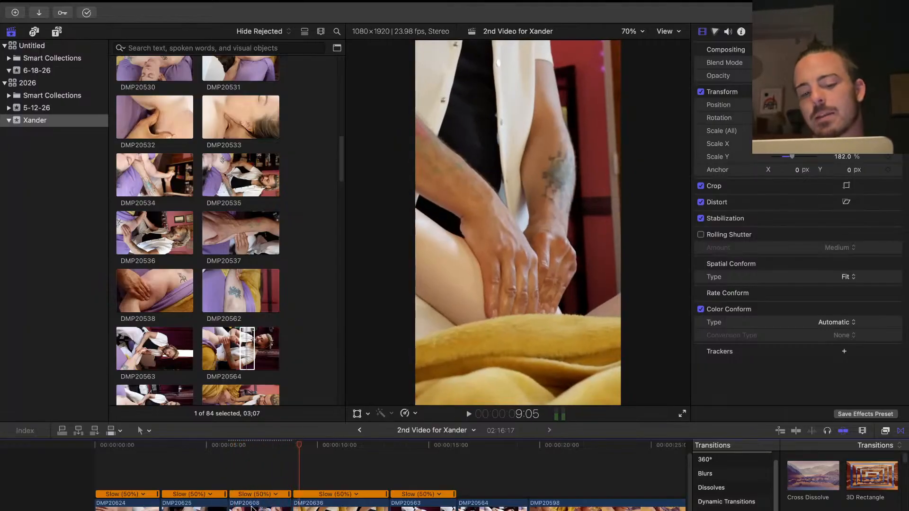
Slip DMP20608 back to earlier footage and play the cut from the end of DMP20625
{"action": "left_click", "coordinate": [248, 505]}
{"action": "key", "text": "t"}
{"action": "left_click_drag", "start_coordinate": [249, 506], "coordinate": [264, 506]}
{"action": "key", "text": "a"}
{"action": "left_click", "coordinate": [227, 477]}
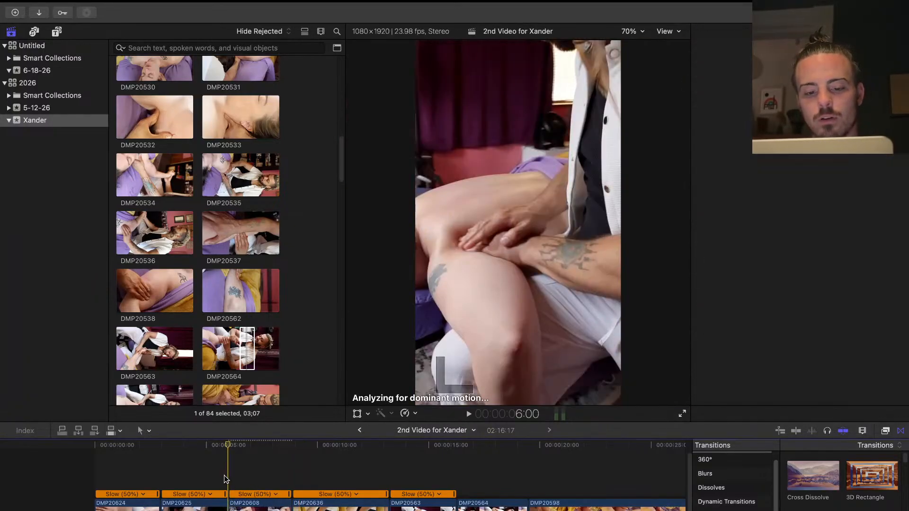
{"action": "left_click", "coordinate": [213, 475]}
{"action": "key", "text": "space"}
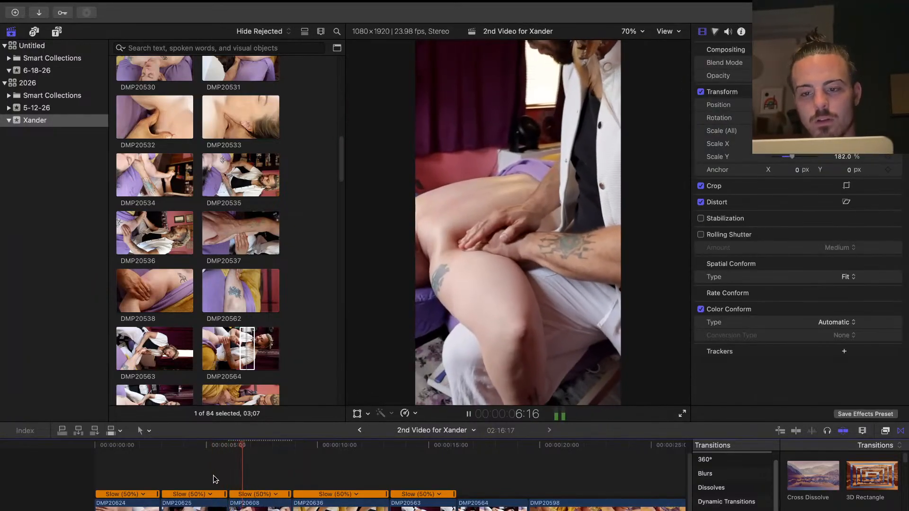
{"action": "key", "text": "space"}
Slip DMP20608 further toward the beginning of its footage and play from DMP20625 into DMP20636
{"action": "left_click", "coordinate": [241, 508]}
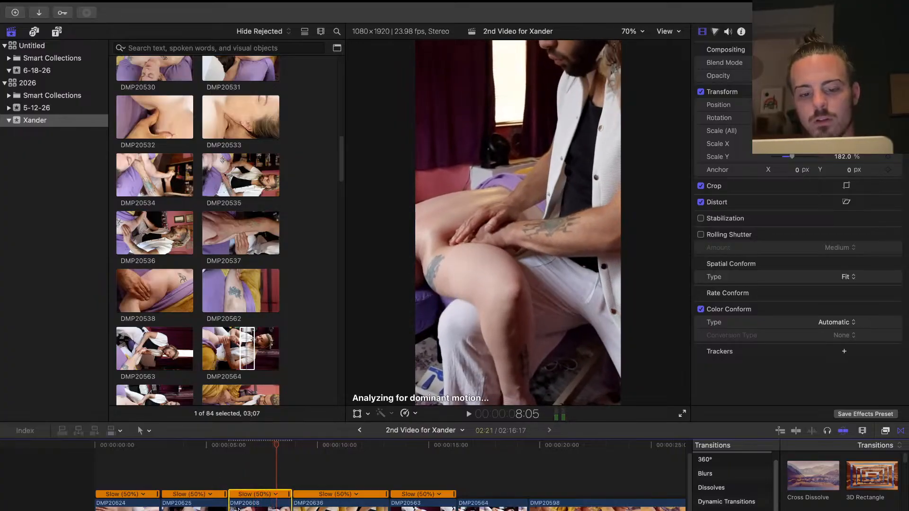
{"action": "key", "text": "t"}
{"action": "left_click_drag", "start_coordinate": [241, 510], "coordinate": [256, 510]}
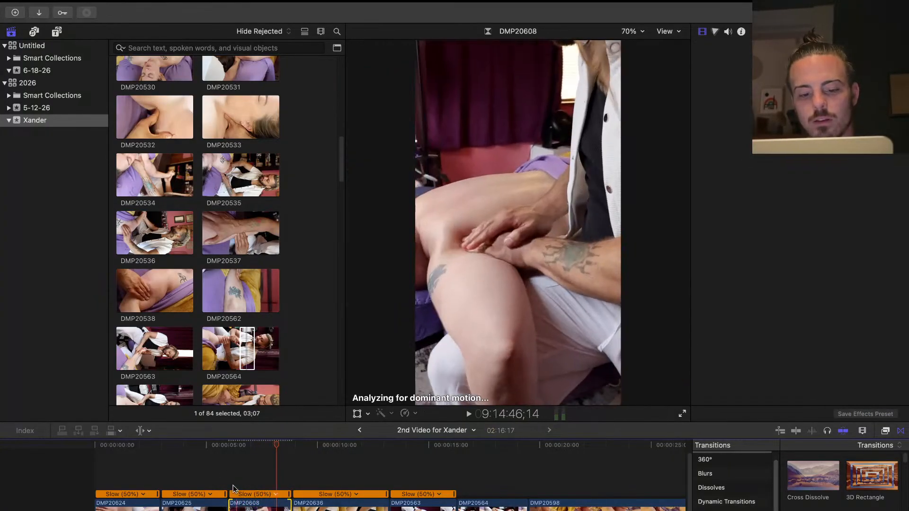
{"action": "left_click", "coordinate": [216, 474]}
{"action": "key", "text": "super+4"}
{"action": "key", "text": "space"}
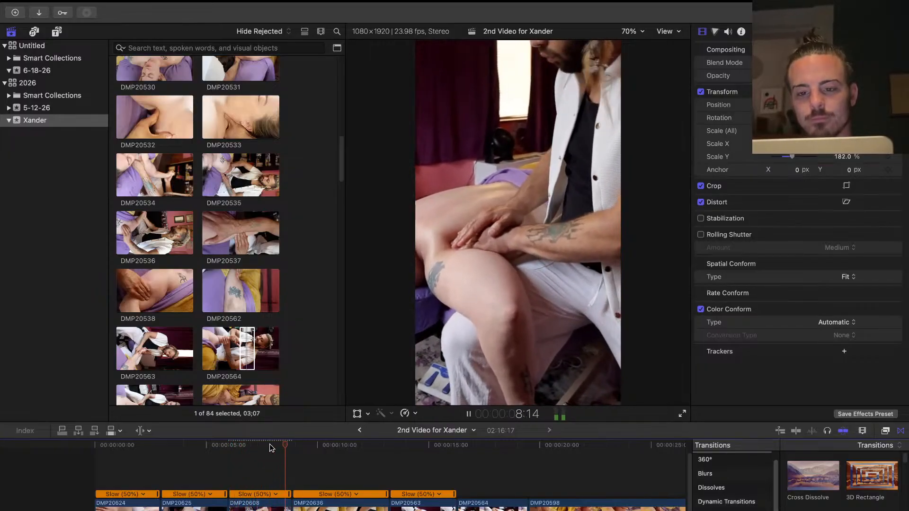
{"action": "key", "text": "space"}
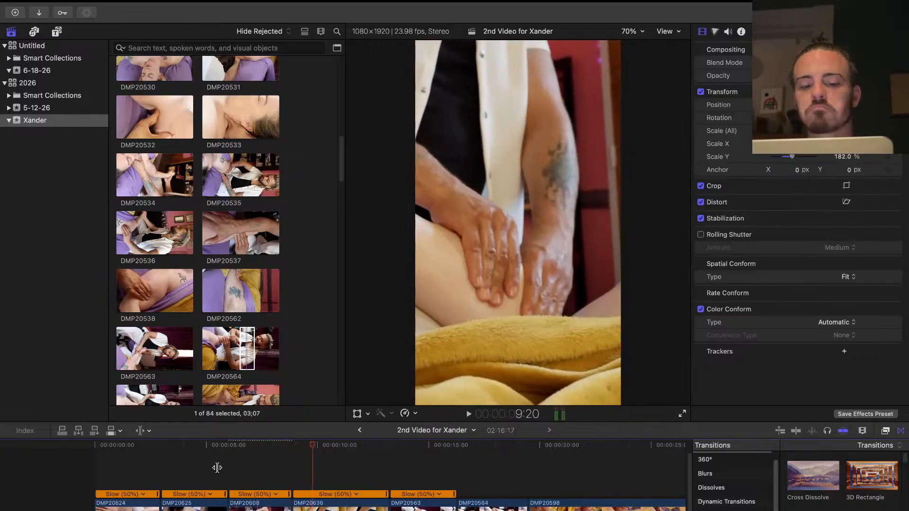
Play the sequence from the end of DMP20625 through DMP20608 into DMP20636
{"action": "left_click", "coordinate": [217, 467]}
{"action": "key", "text": "a"}
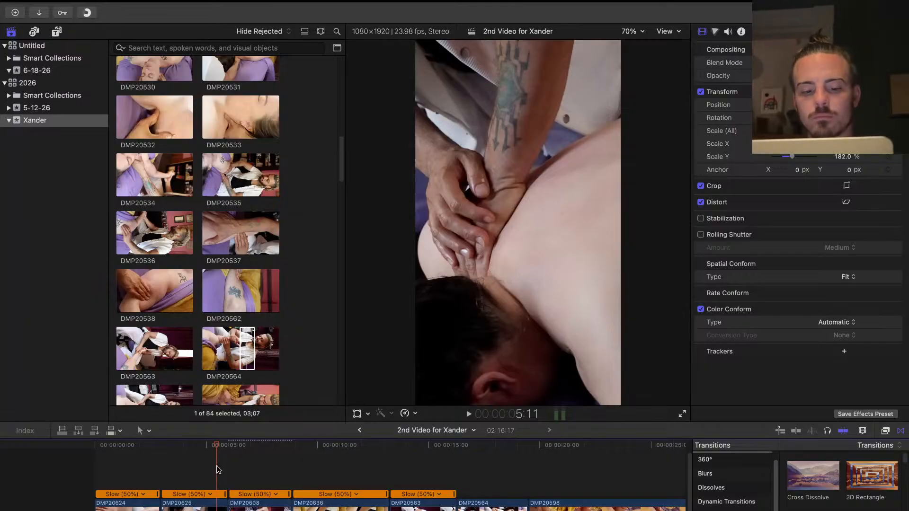
{"action": "key", "text": "space"}
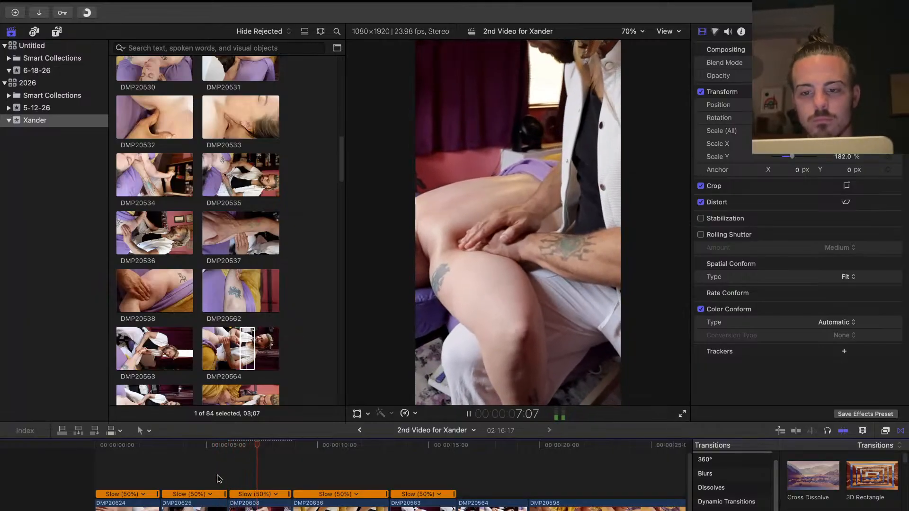
{"action": "key", "text": "space"}
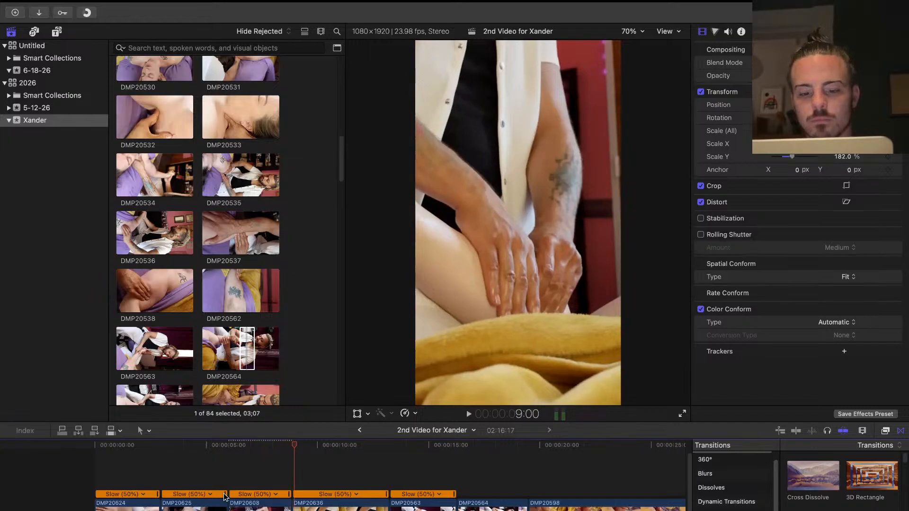
Slip DMP20608 slightly with the Trim tool and replay it into the start of DMP20636
{"action": "left_click", "coordinate": [224, 497]}
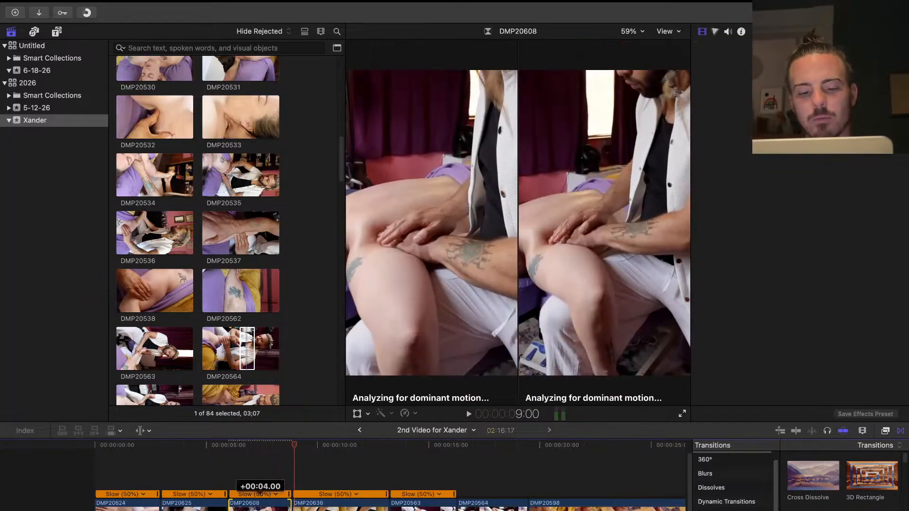
{"action": "left_click", "coordinate": [223, 479]}
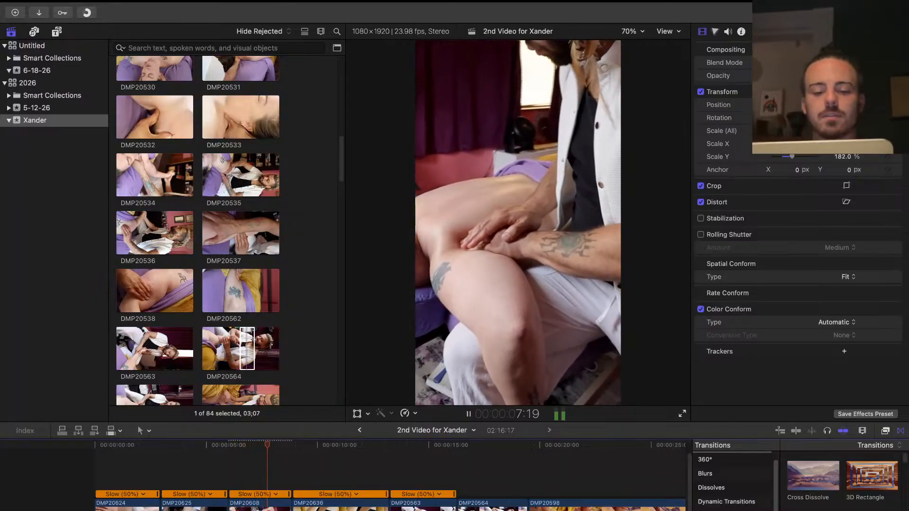
{"action": "key", "text": "space"}
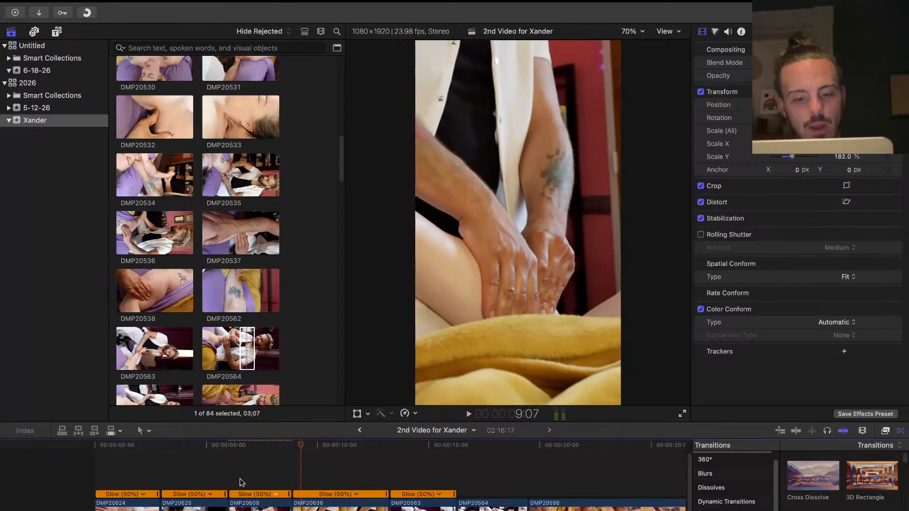
Fine-tune the slip of DMP20608 once more and play from the end of DMP20625 through DMP20636
{"action": "key", "text": "t"}
{"action": "left_click", "coordinate": [258, 507]}
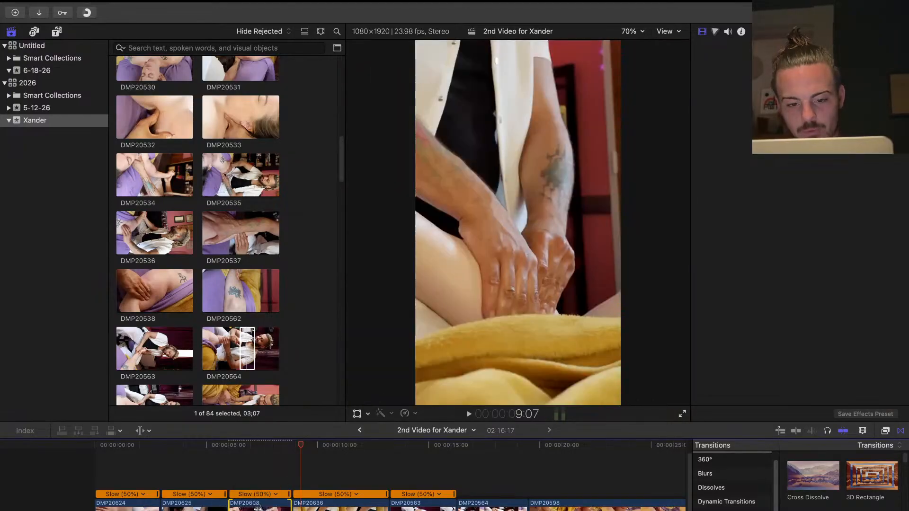
{"action": "key", "text": "a"}
{"action": "left_click", "coordinate": [221, 478]}
{"action": "key", "text": "space"}
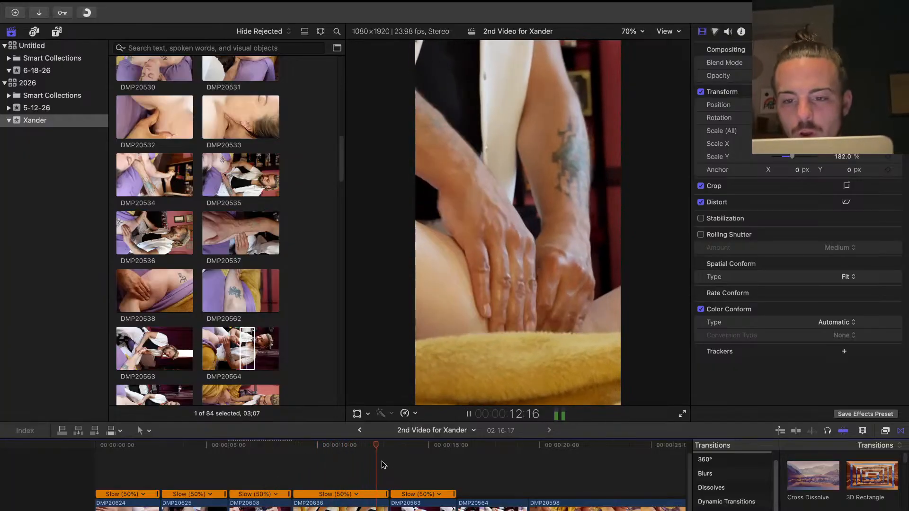
{"action": "key", "text": "space"}
Enable stabilization on DMP20636 and play the clip to check its movement
{"action": "left_click", "coordinate": [365, 509]}
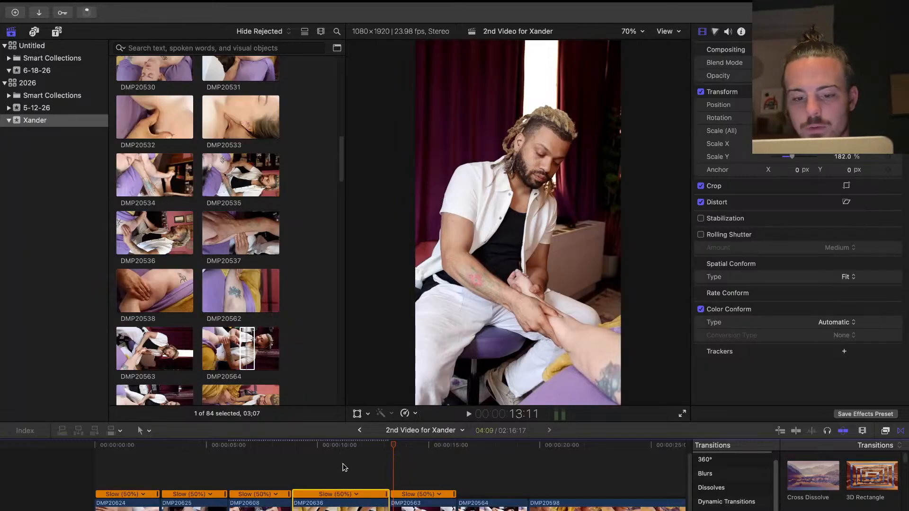
{"action": "left_click", "coordinate": [274, 481]}
{"action": "key", "text": "space"}
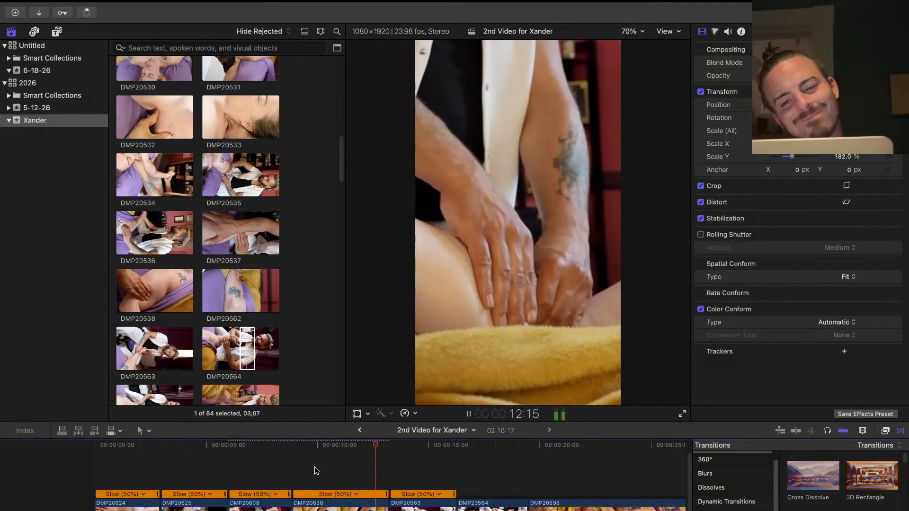
{"action": "key", "text": "space"}
{"action": "left_click", "coordinate": [326, 468]}
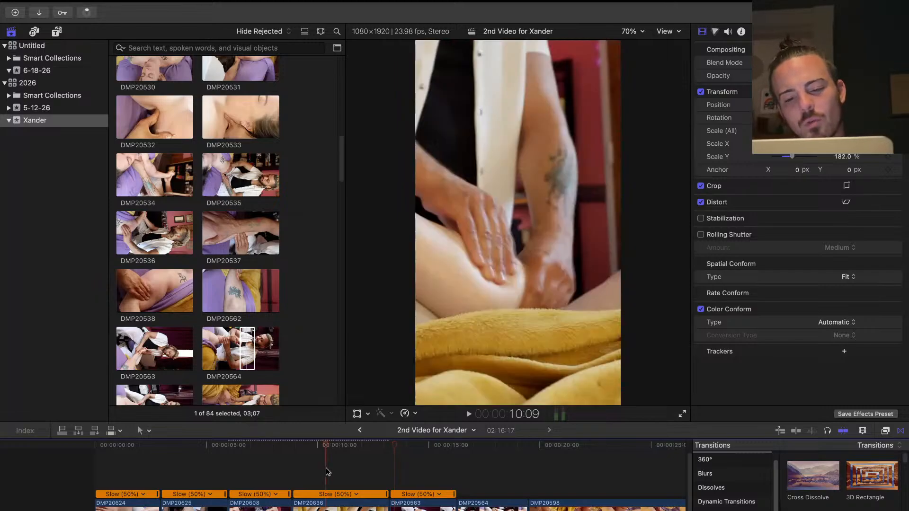
{"action": "key", "text": "space"}
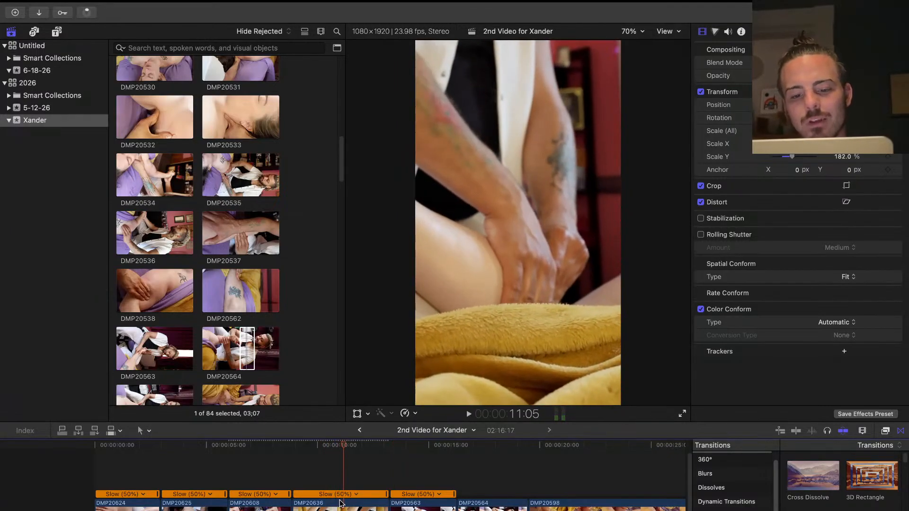
{"action": "left_click", "coordinate": [701, 219]}
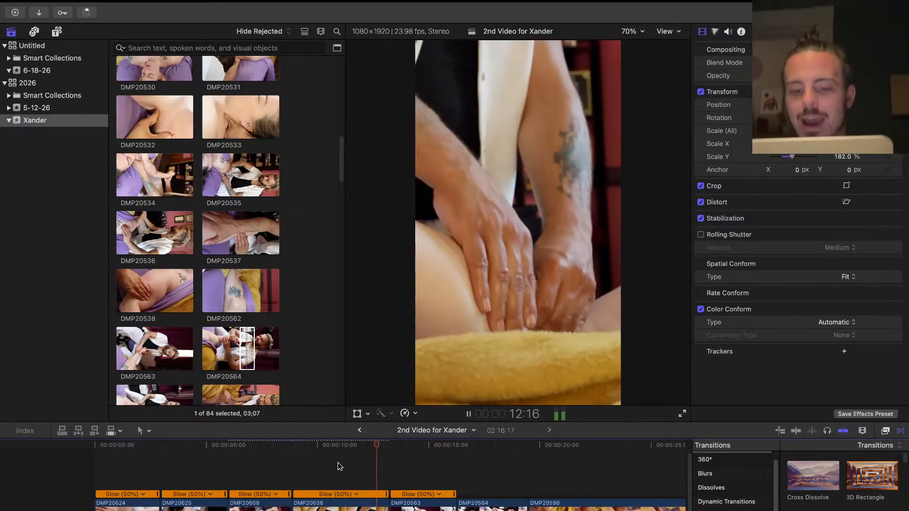
{"action": "key", "text": "space"}
Trim about 1 second off the start of DMP20636 and play from DMP20608 to the start of DMP20563
{"action": "left_click", "coordinate": [298, 501]}
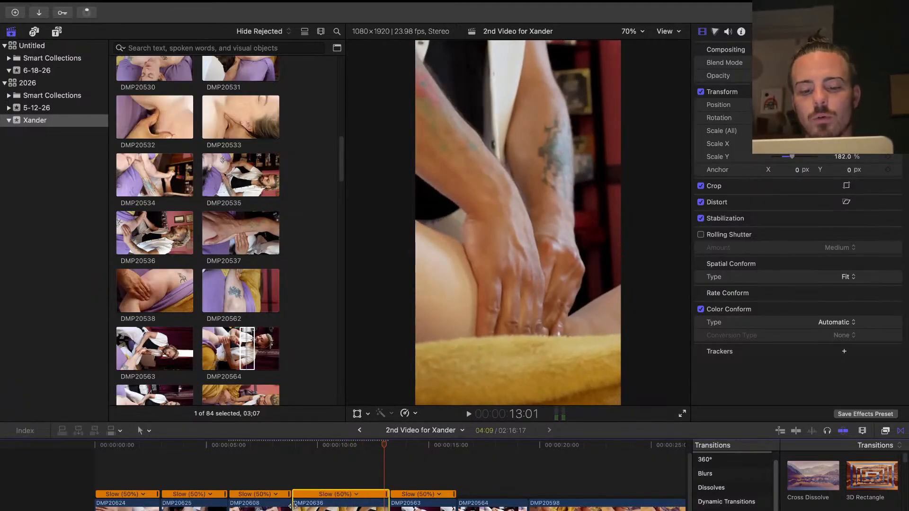
{"action": "left_click_drag", "start_coordinate": [294, 505], "coordinate": [320, 505]}
{"action": "left_click", "coordinate": [301, 481]}
{"action": "key", "text": "super+4"}
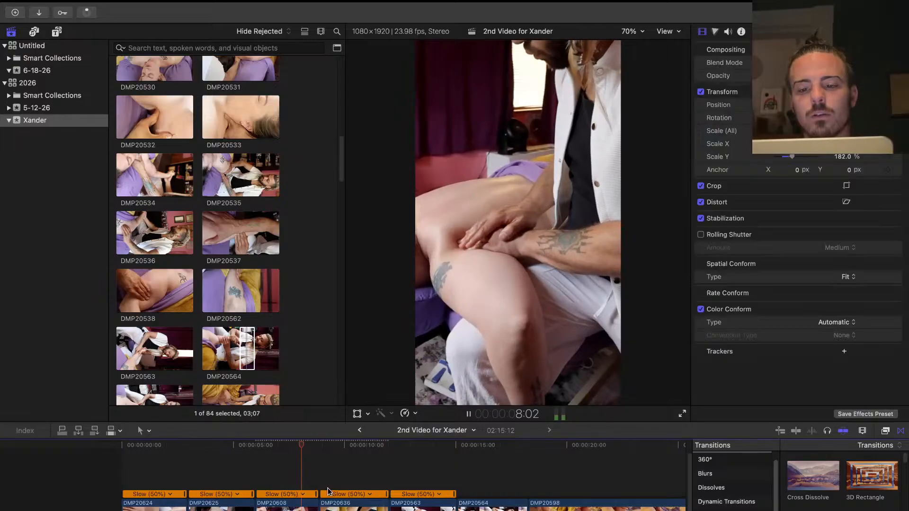
{"action": "key", "text": "space"}
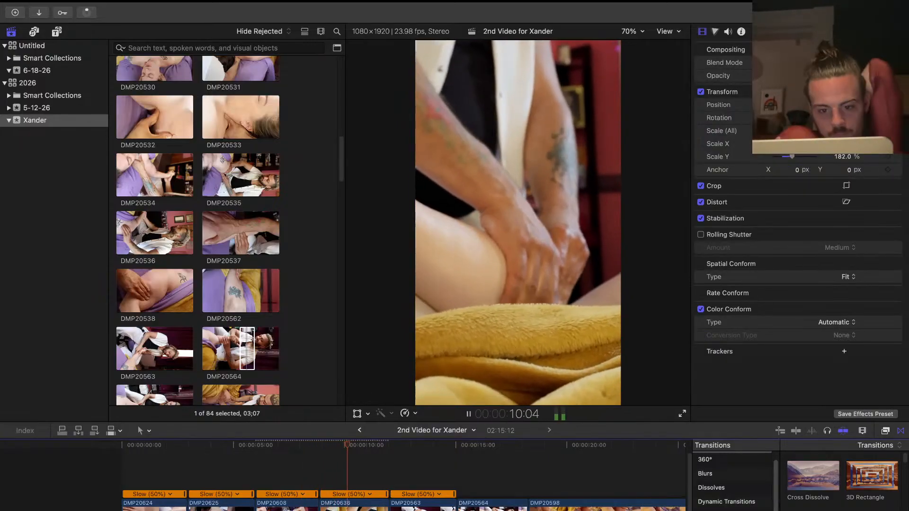
{"action": "key", "text": "space"}
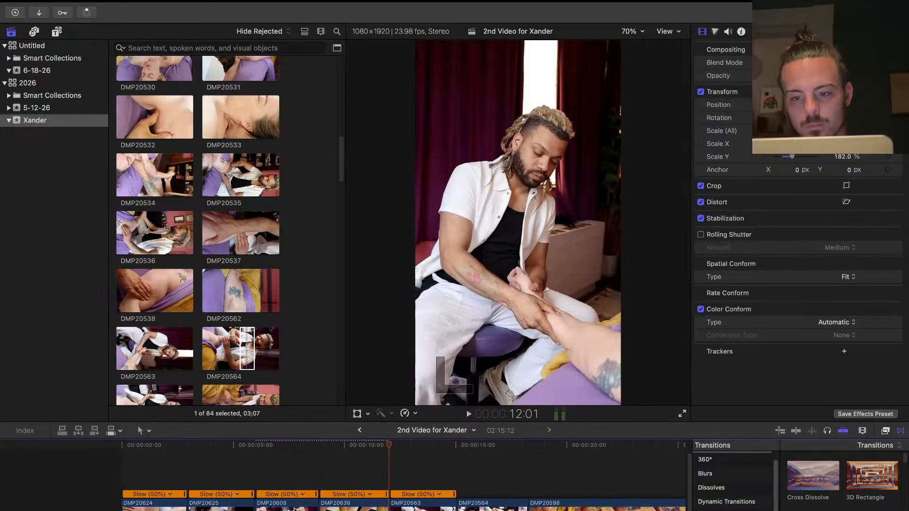
Trim two more frames off the start of DMP20636 and play from DMP20608 to the start of DMP20564
{"action": "left_click", "coordinate": [356, 508]}
{"action": "left_click_drag", "start_coordinate": [321, 508], "coordinate": [324, 507]}
{"action": "left_click", "coordinate": [302, 466]}
{"action": "key", "text": "space"}
{"action": "key", "text": "super+4"}
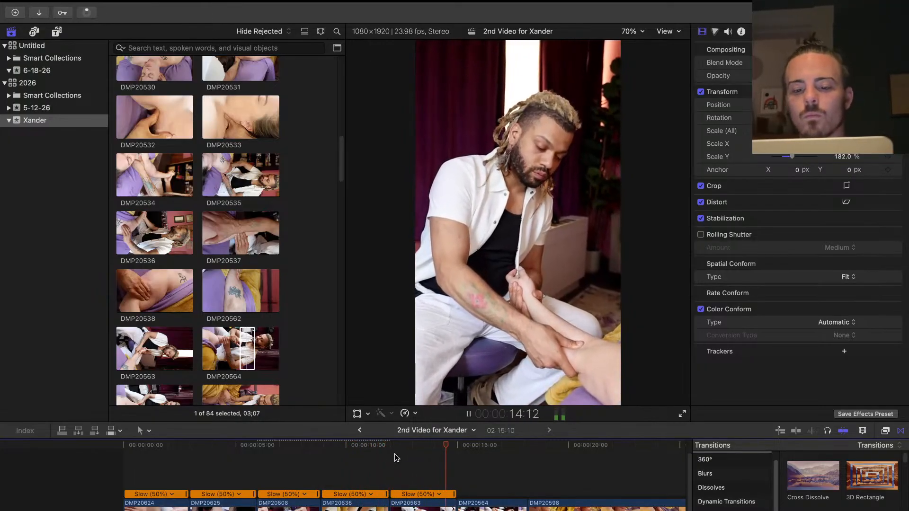
{"action": "key", "text": "space"}
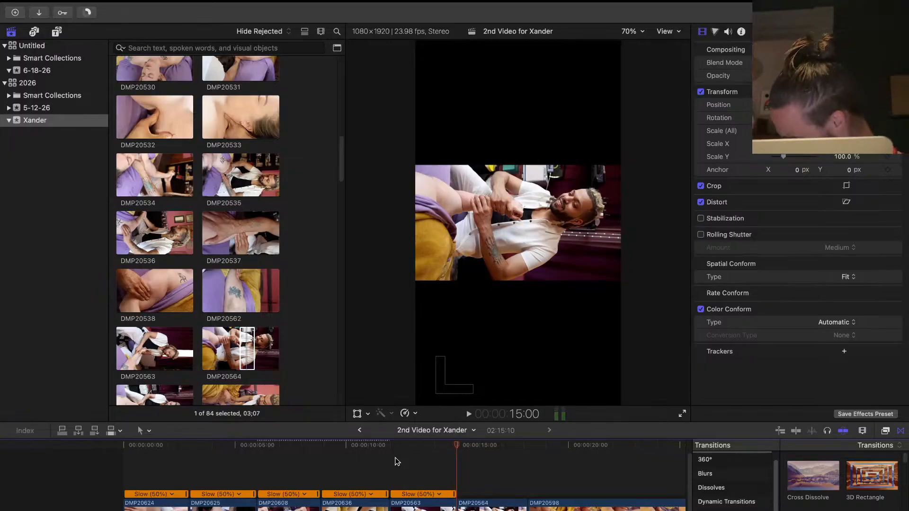
{"action": "left_click", "coordinate": [487, 507]}
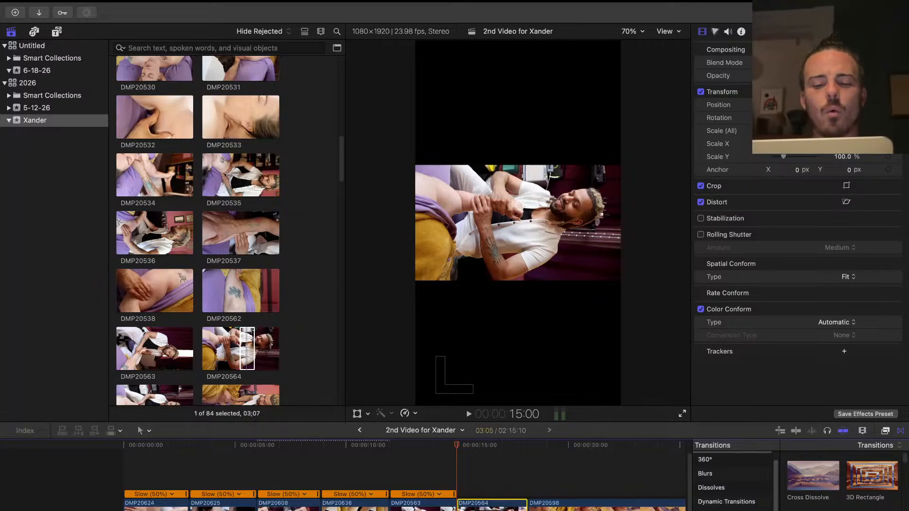
{"action": "left_click", "coordinate": [482, 482]}
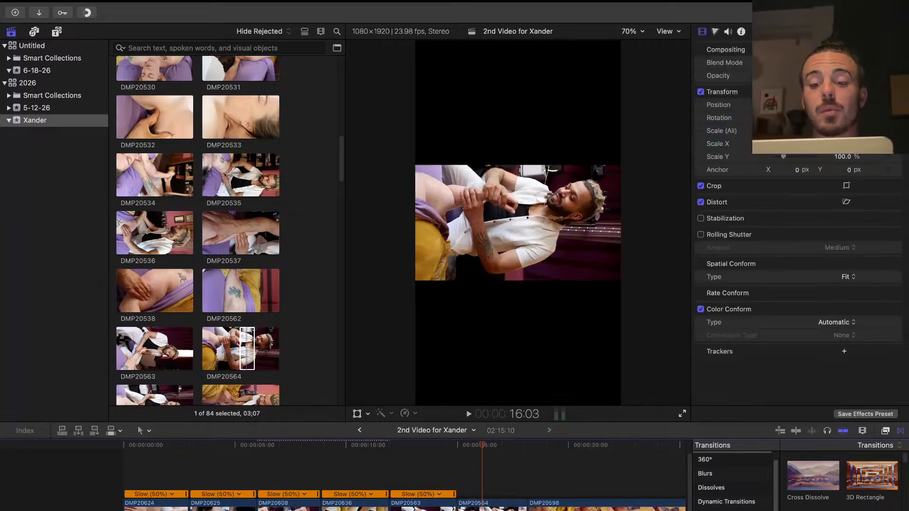
{"action": "left_click", "coordinate": [471, 510]}
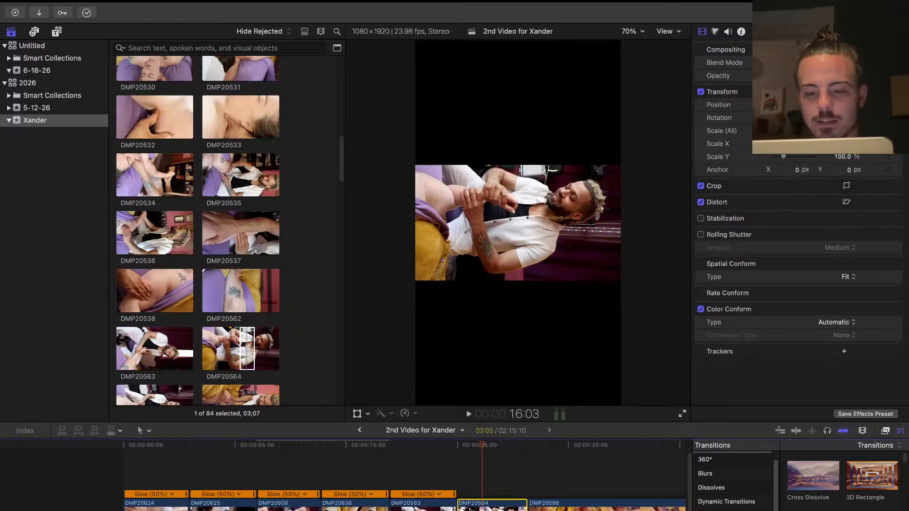
{"action": "right_click", "coordinate": [486, 508]}
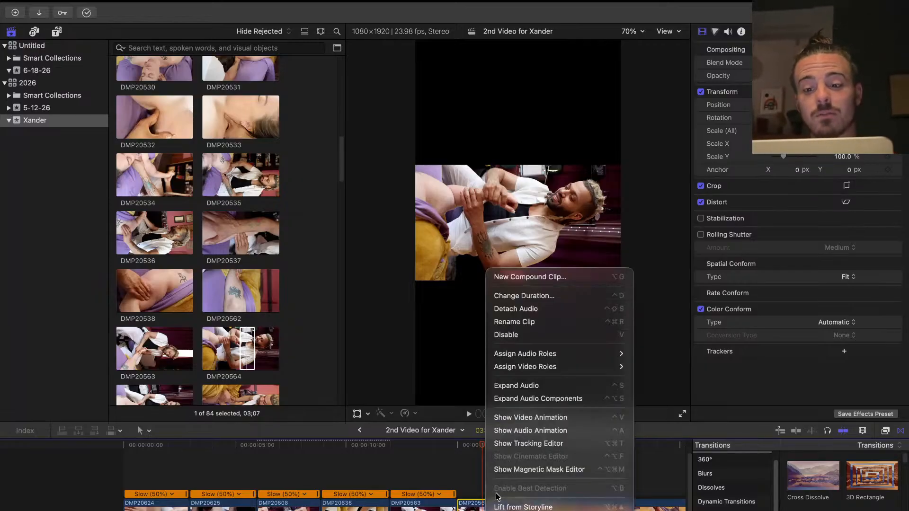
{"action": "left_click", "coordinate": [451, 482]}
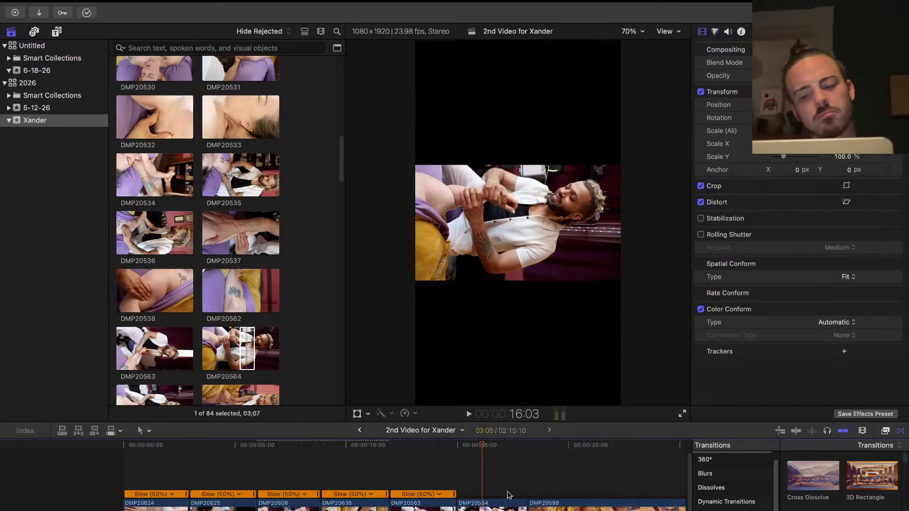
{"action": "left_click", "coordinate": [508, 507]}
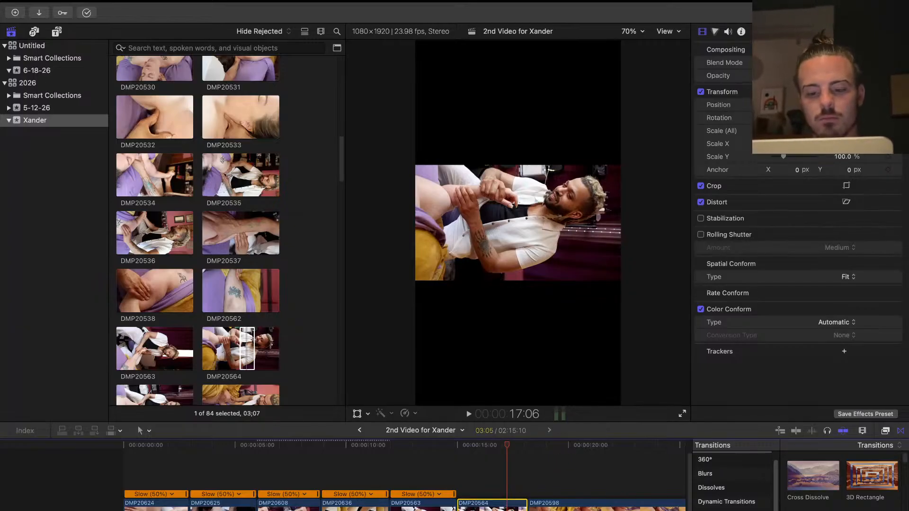
{"action": "left_click", "coordinate": [481, 463]}
{"action": "left_click", "coordinate": [428, 509]}
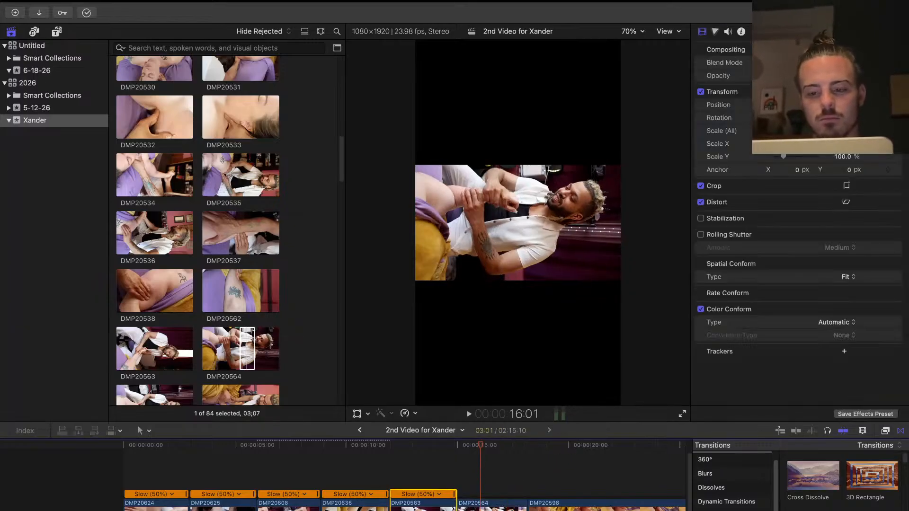
Copy DMP20636 and paste its rotation, scale, volume and retiming attributes onto DMP20564, then play the cut into DMP20564
{"action": "left_click", "coordinate": [371, 505]}
{"action": "left_click", "coordinate": [352, 479]}
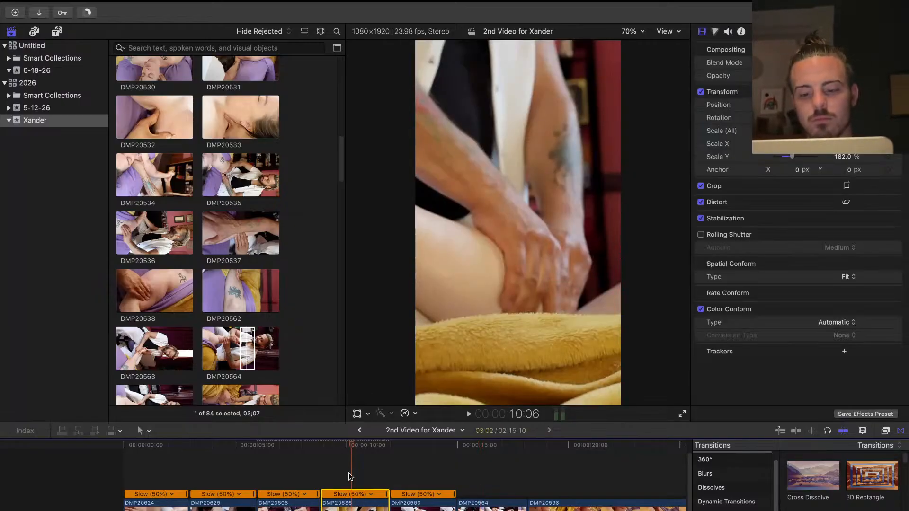
{"action": "left_click", "coordinate": [502, 509]}
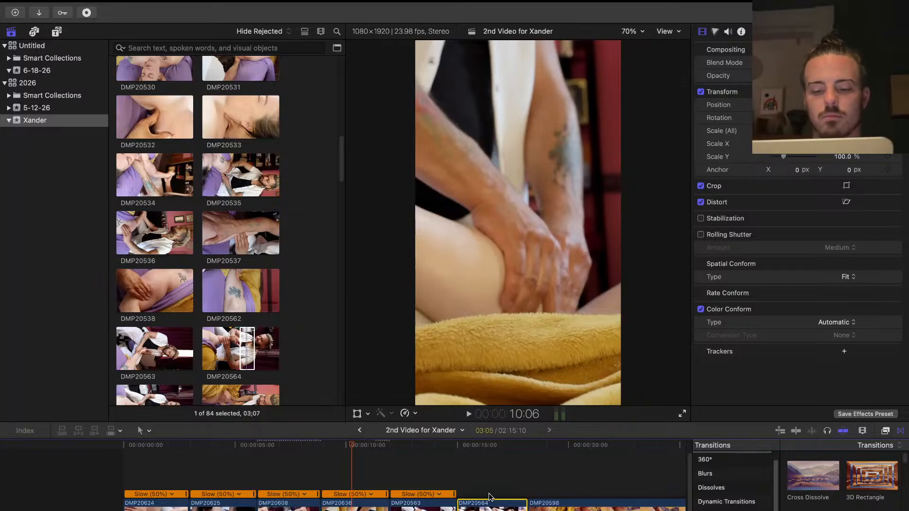
{"action": "left_click", "coordinate": [485, 467]}
{"action": "key", "text": "super+shift+v"}
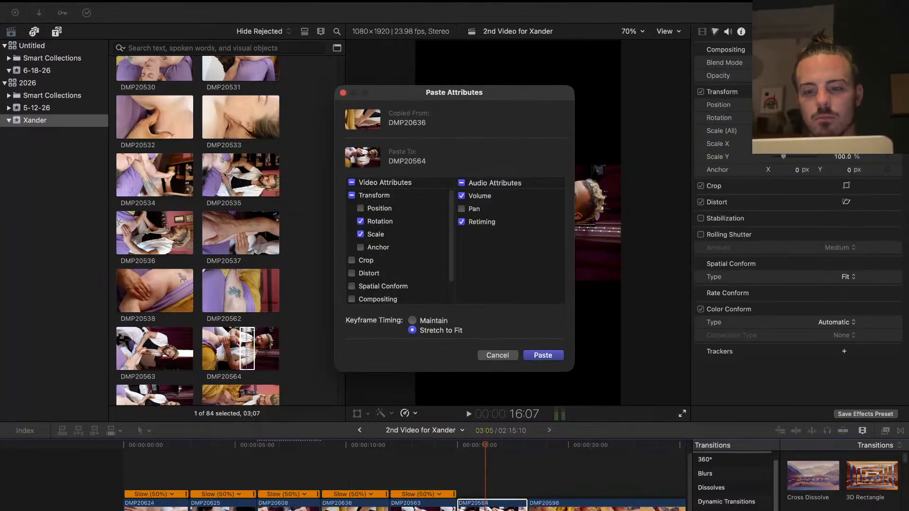
{"action": "left_click", "coordinate": [534, 355]}
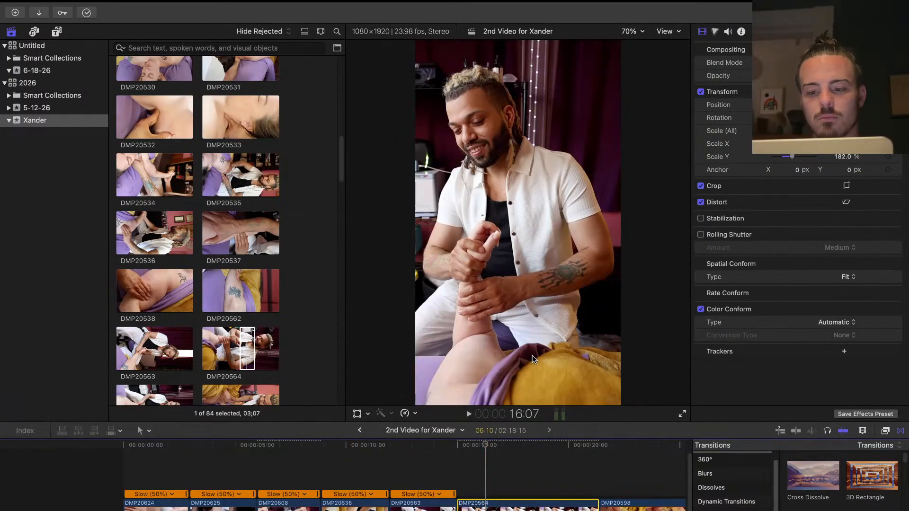
{"action": "left_click", "coordinate": [450, 477]}
{"action": "key", "text": "space"}
Apply 50% Smooth Slo-Mo to DMP20564 and move the playhead back to the clip's start
{"action": "left_click", "coordinate": [488, 508]}
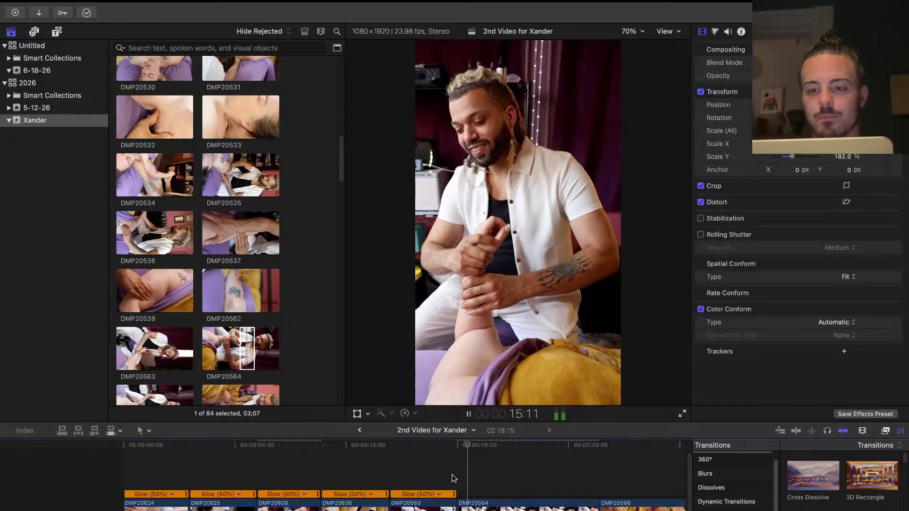
{"action": "key", "text": "space"}
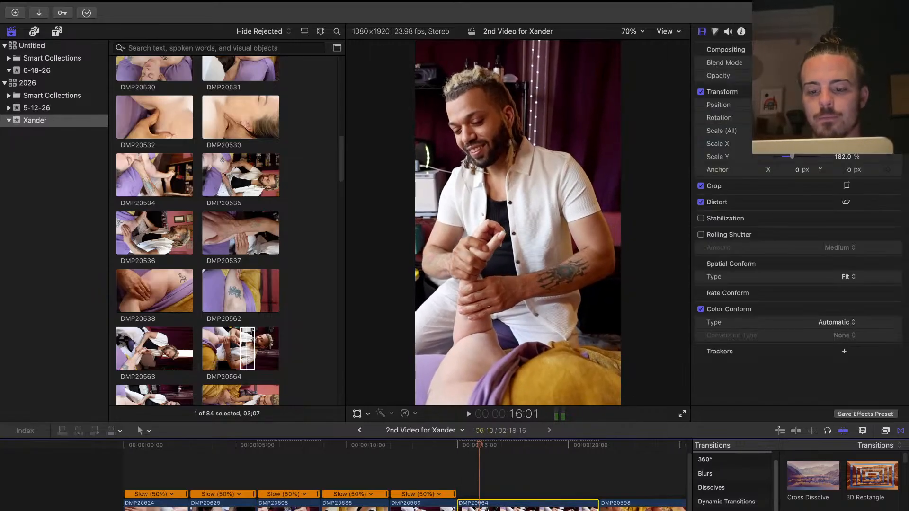
{"action": "left_click", "coordinate": [403, 414]}
{"action": "left_click", "coordinate": [404, 414]}
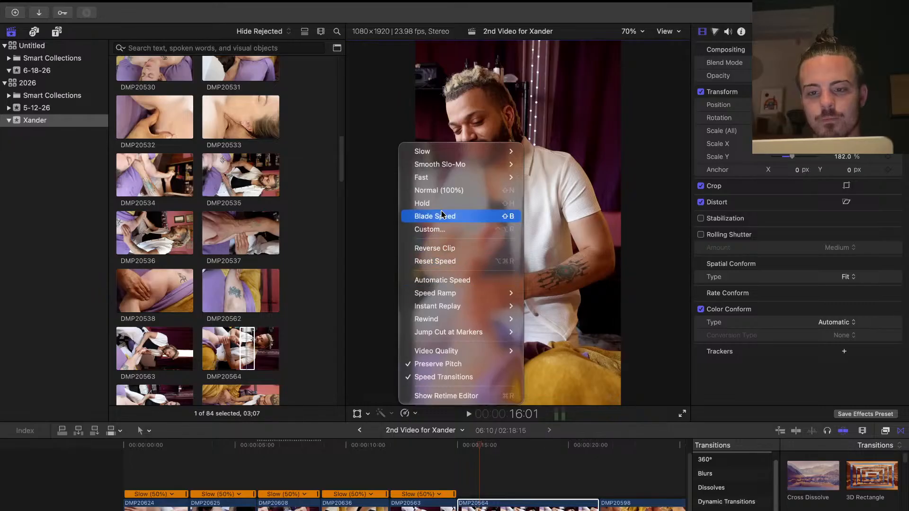
{"action": "mouse_move", "coordinate": [435, 165]}
{"action": "left_click", "coordinate": [536, 164]}
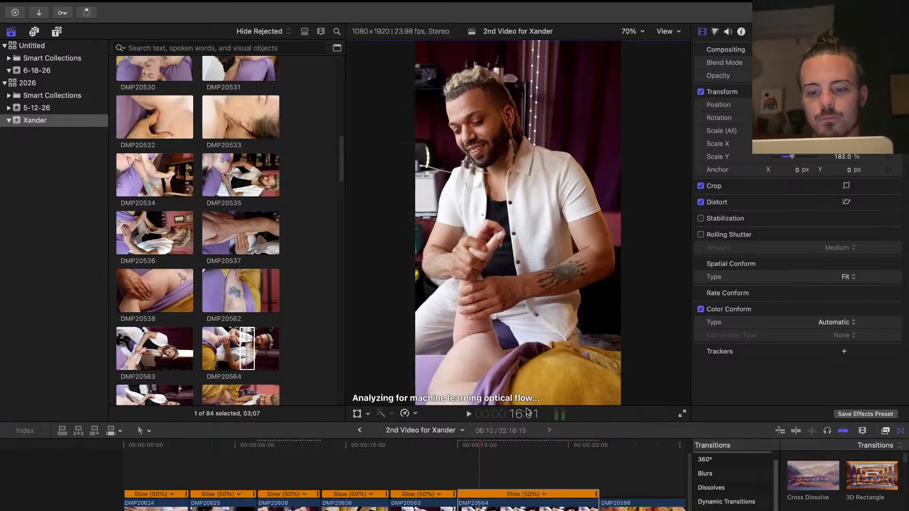
{"action": "left_click", "coordinate": [495, 479]}
{"action": "left_click_drag", "start_coordinate": [496, 446], "coordinate": [458, 444]}
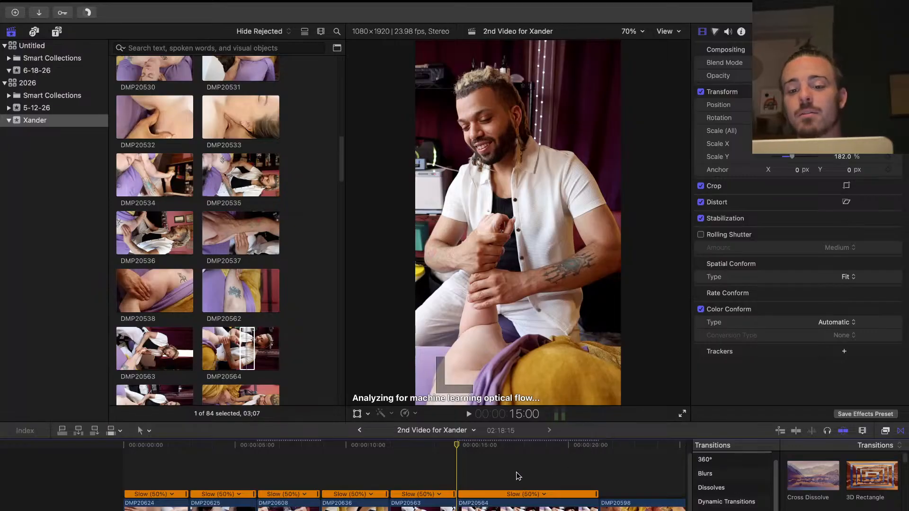
Review DMP20564, trim about 19 frames off its end, and replay from the end of DMP20563
{"action": "left_click", "coordinate": [496, 471]}
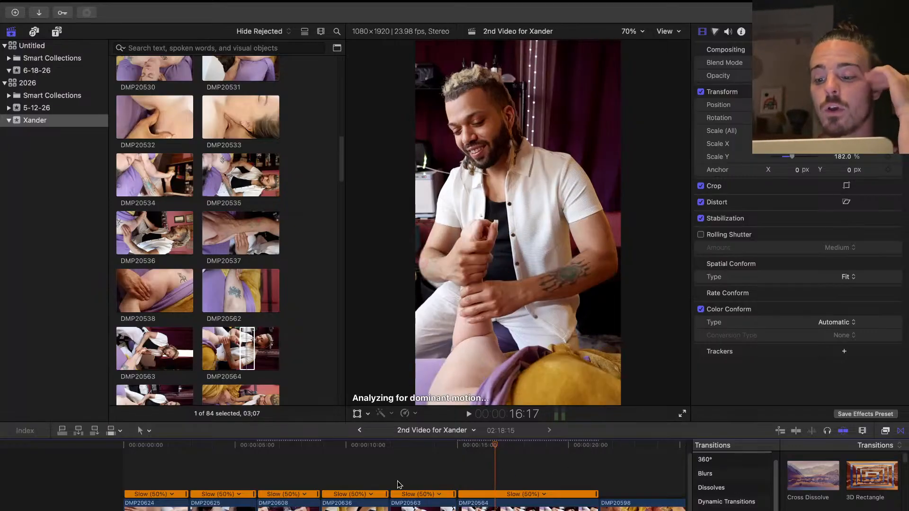
{"action": "left_click", "coordinate": [442, 473]}
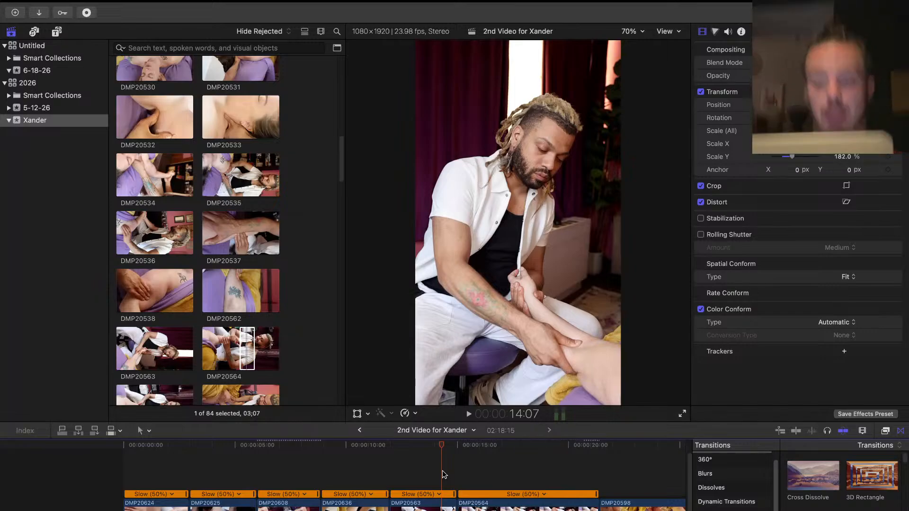
{"action": "key", "text": "space"}
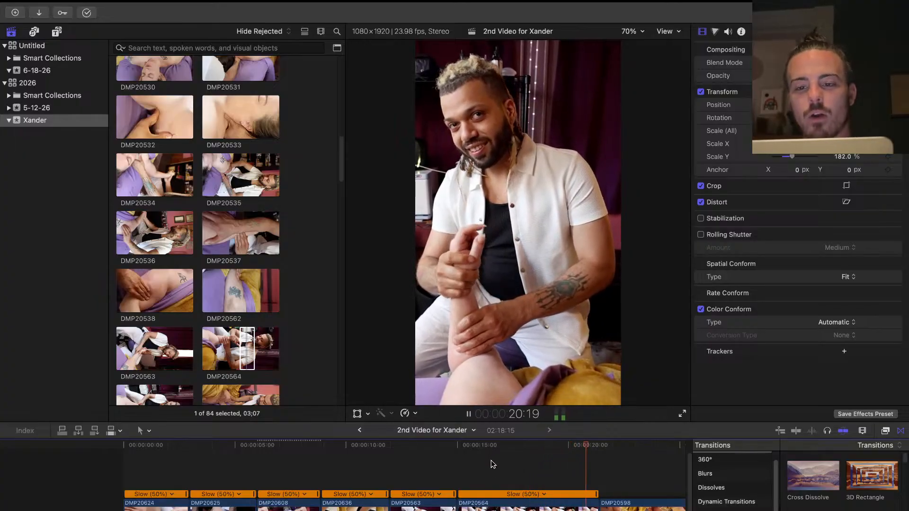
{"action": "key", "text": "space"}
{"action": "left_click_drag", "start_coordinate": [597, 505], "coordinate": [579, 505]}
{"action": "left_click", "coordinate": [447, 468]}
{"action": "key", "text": "space"}
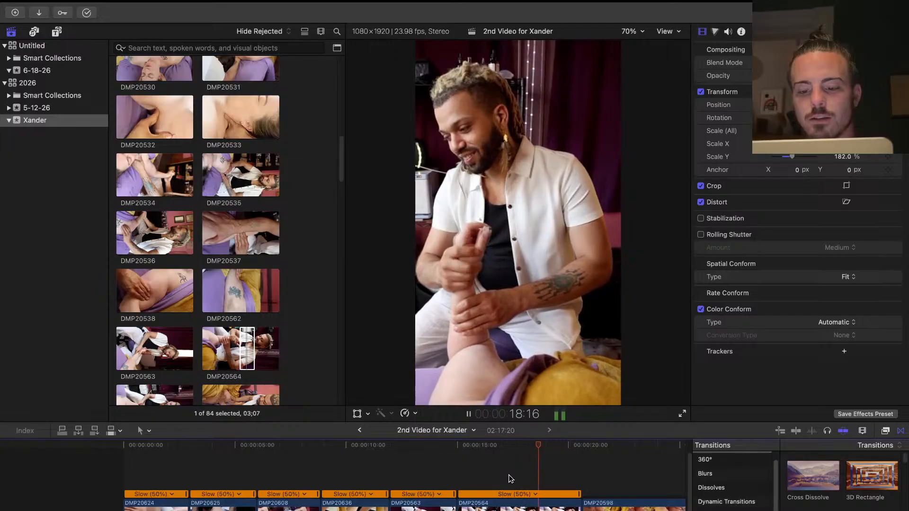
{"action": "key", "text": "space"}
Try to extend the end of DMP20564 by about 12 seconds and skim the added footage
{"action": "left_click", "coordinate": [506, 505]}
{"action": "left_click_drag", "start_coordinate": [580, 505], "coordinate": [754, 506]}
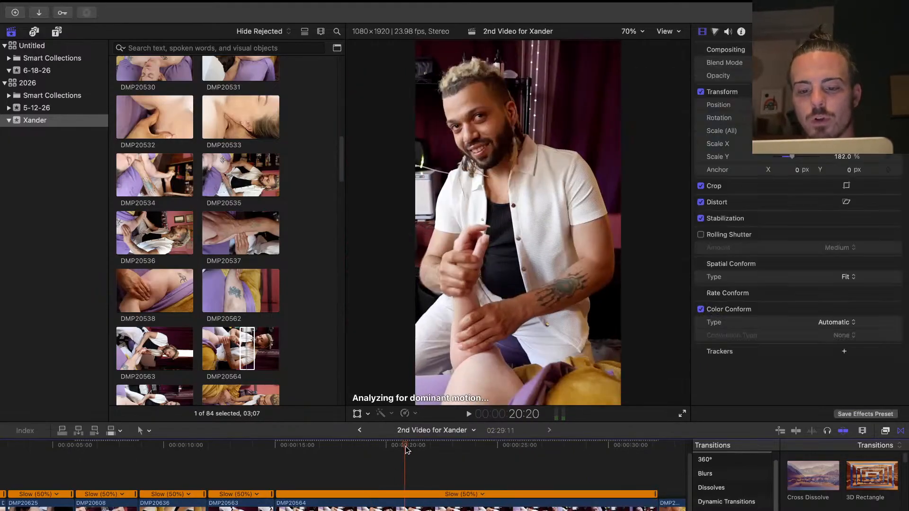
{"action": "left_click_drag", "start_coordinate": [406, 472], "coordinate": [343, 448]}
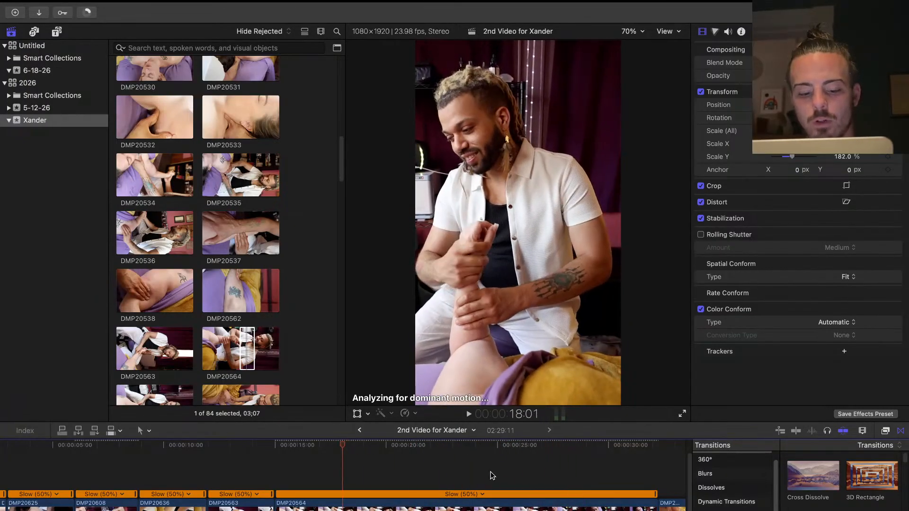
{"action": "key", "text": "super+z"}
Extend the start of DMP20564 by about 3.5 seconds, trim about 1.2 seconds off its end, and play it back
{"action": "left_click_drag", "start_coordinate": [276, 503], "coordinate": [197, 503]}
{"action": "key", "text": "space"}
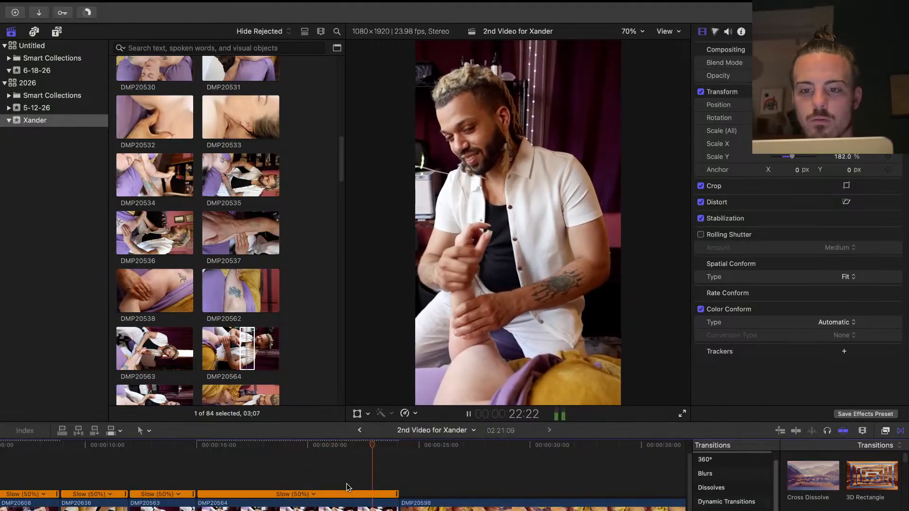
{"action": "key", "text": "space"}
{"action": "left_click_drag", "start_coordinate": [398, 503], "coordinate": [372, 502]}
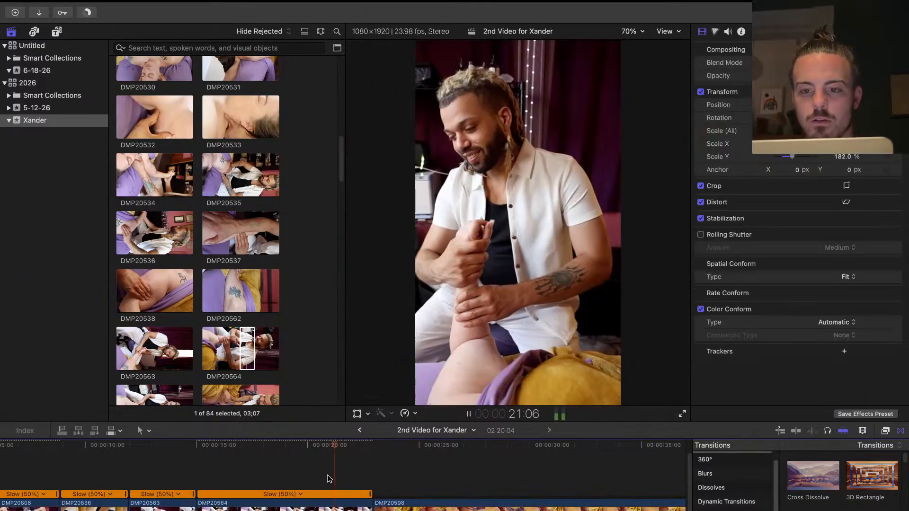
{"action": "left_click", "coordinate": [194, 481]}
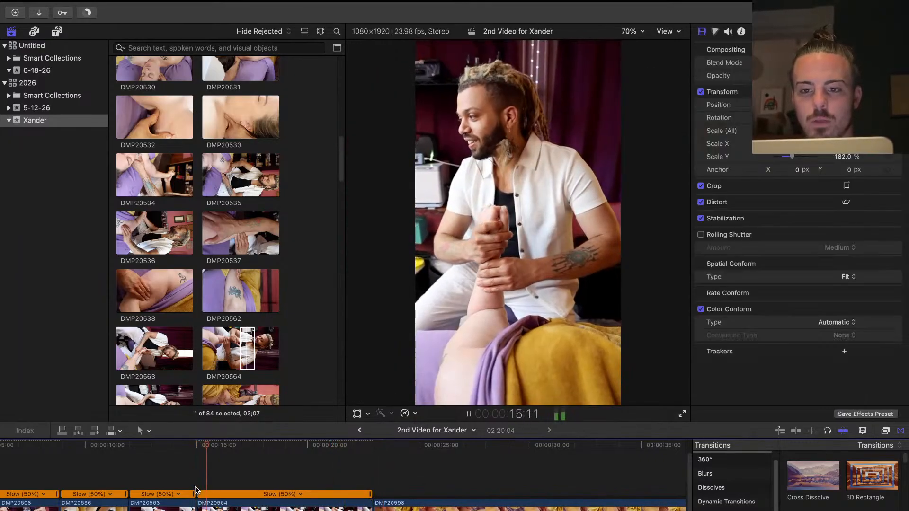
Extend the start of DMP20564 by about 2.4 seconds and play the cut from the end of DMP20563
{"action": "left_click", "coordinate": [199, 507]}
{"action": "left_click_drag", "start_coordinate": [197, 506], "coordinate": [145, 505]}
{"action": "left_click", "coordinate": [140, 482]}
{"action": "key", "text": "space"}
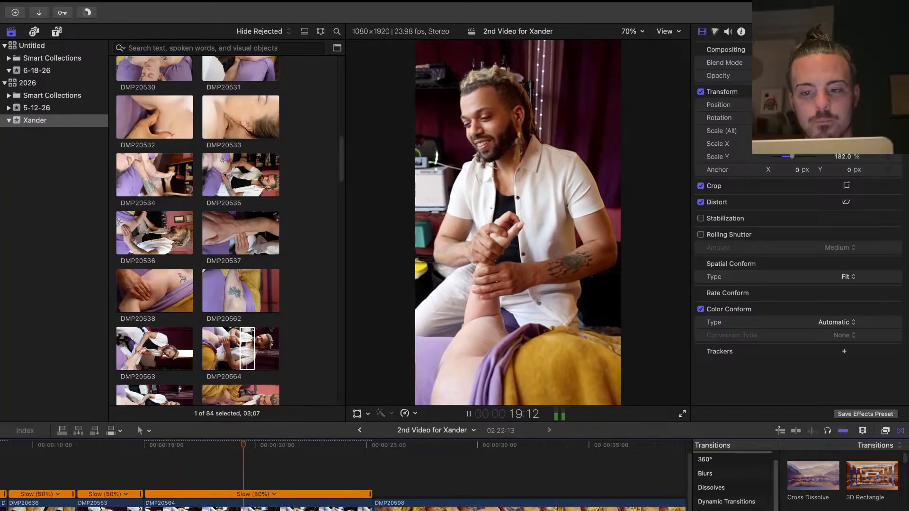
{"action": "key", "text": "space"}
Trim about 3.3 seconds off the start of DMP20564 and play the clip to its end
{"action": "left_click_drag", "start_coordinate": [145, 507], "coordinate": [217, 506]}
{"action": "left_click", "coordinate": [214, 482]}
{"action": "key", "text": "space"}
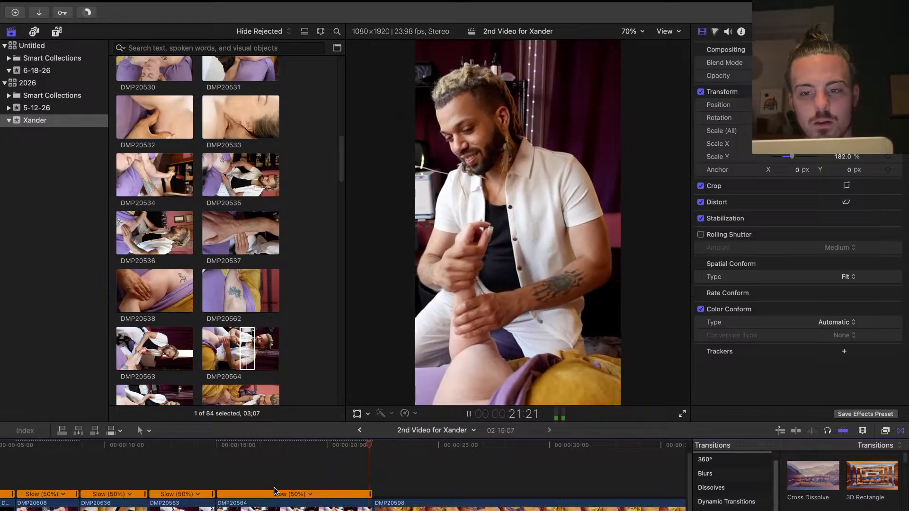
{"action": "key", "text": "space"}
Trim about 4 seconds off the end of DMP20564 and play the sequence from the beginning to DMP20598
{"action": "left_click_drag", "start_coordinate": [371, 509], "coordinate": [285, 508]}
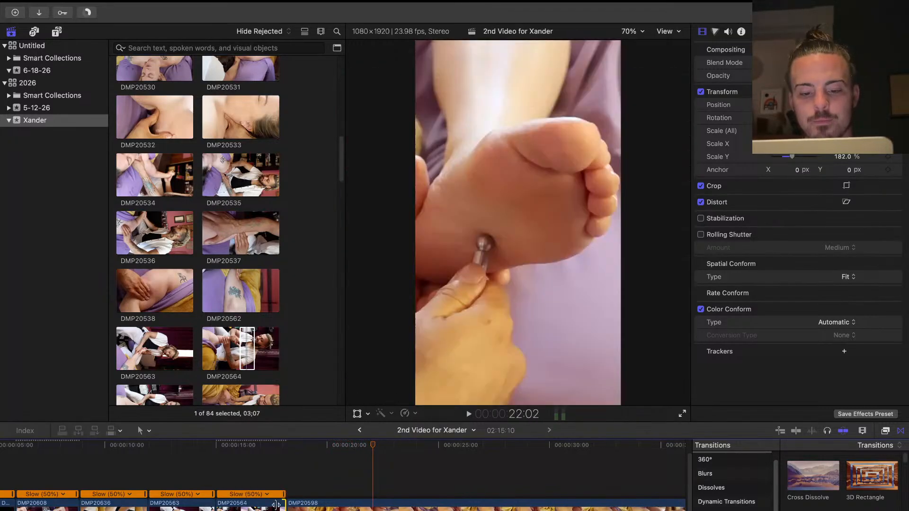
{"action": "left_click", "coordinate": [162, 476]}
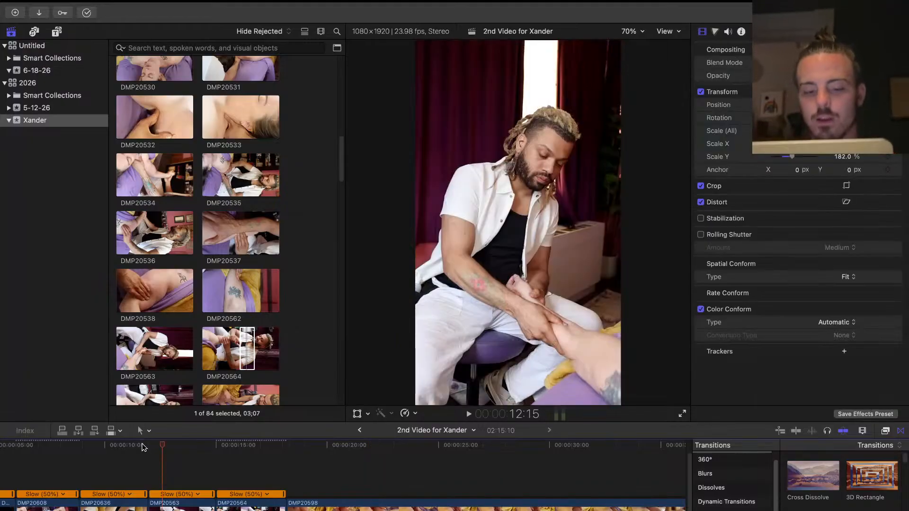
{"action": "scroll", "coordinate": [135, 472], "scroll_direction": "left", "scroll_amount": 5}
{"action": "scroll", "coordinate": [135, 471], "scroll_direction": "up", "scroll_amount": 3}
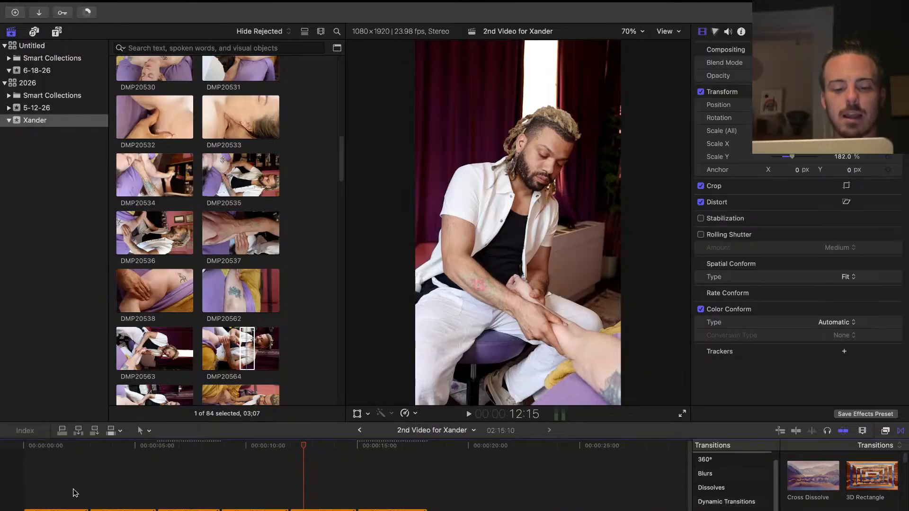
{"action": "left_click", "coordinate": [27, 487]}
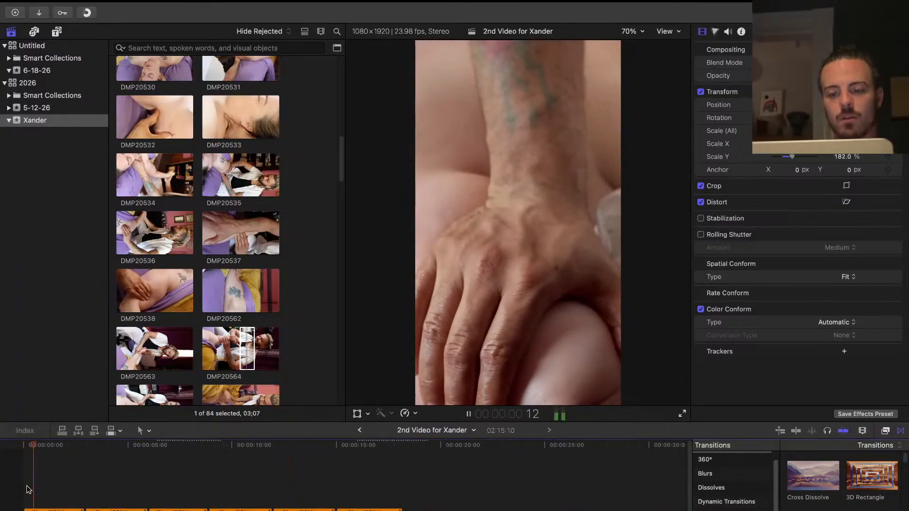
{"action": "scroll", "coordinate": [47, 488], "scroll_direction": "down", "scroll_amount": 3}
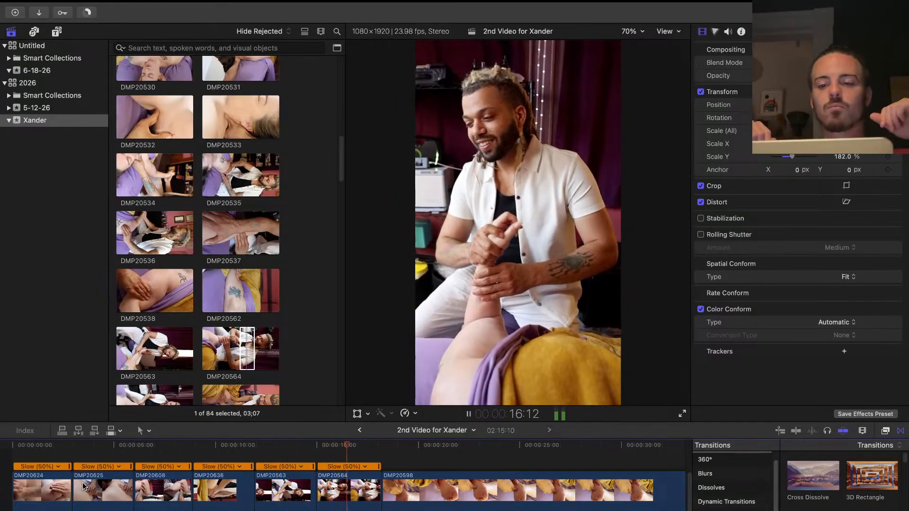
{"action": "key", "text": "space"}
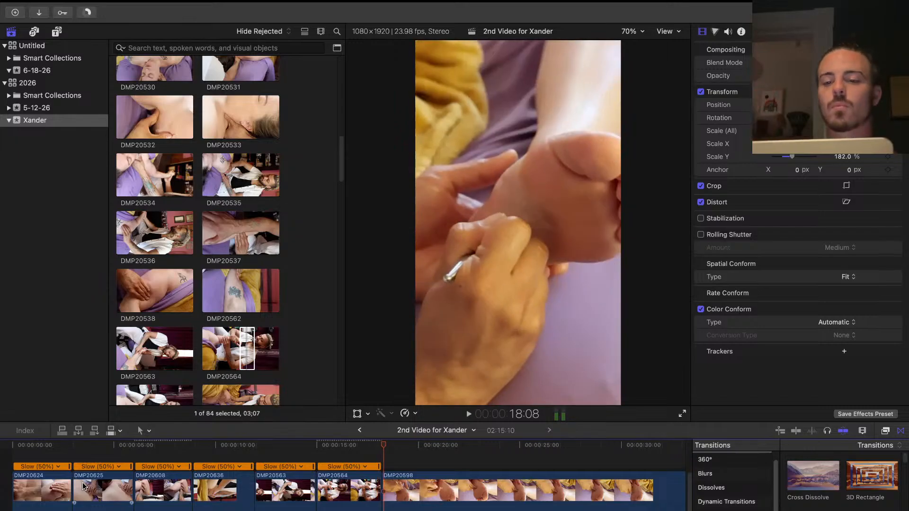
Trim eight frames off the end of DMP20564 and play from DMP20563 to the start of DMP20598
{"action": "left_click_drag", "start_coordinate": [376, 481], "coordinate": [369, 480]}
{"action": "left_click", "coordinate": [305, 451]}
{"action": "key", "text": "space"}
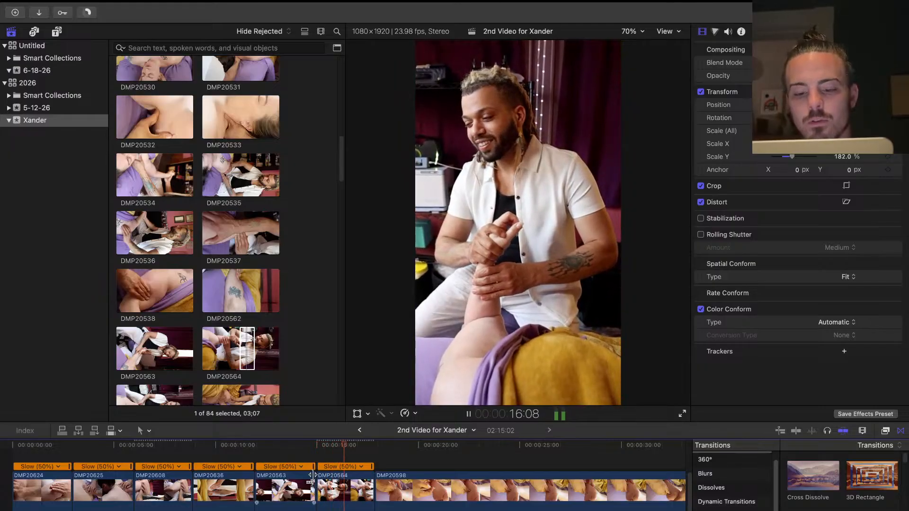
{"action": "key", "text": "space"}
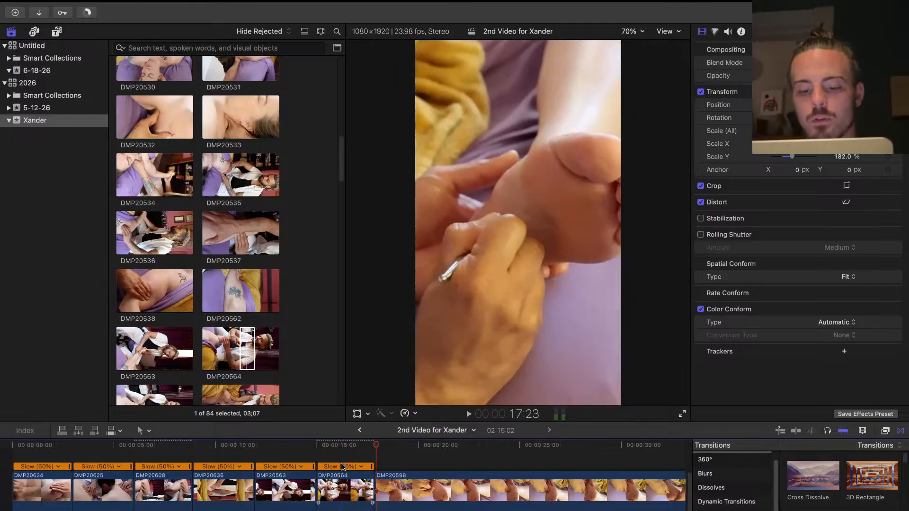
Extend the end of DMP20564 by two frames and play across the cut into DMP20598
{"action": "key", "text": "super+equal"}
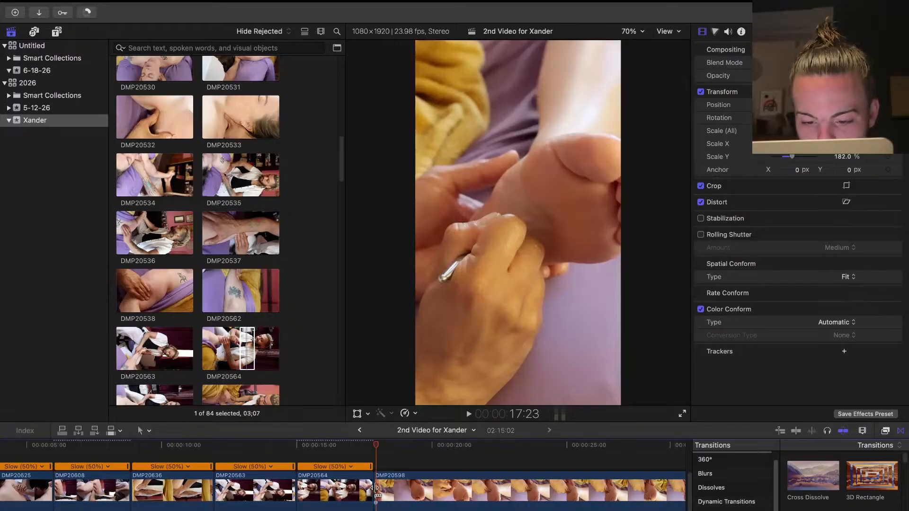
{"action": "left_click_drag", "start_coordinate": [370, 483], "coordinate": [373, 483]}
{"action": "left_click", "coordinate": [354, 460]}
{"action": "key", "text": "space"}
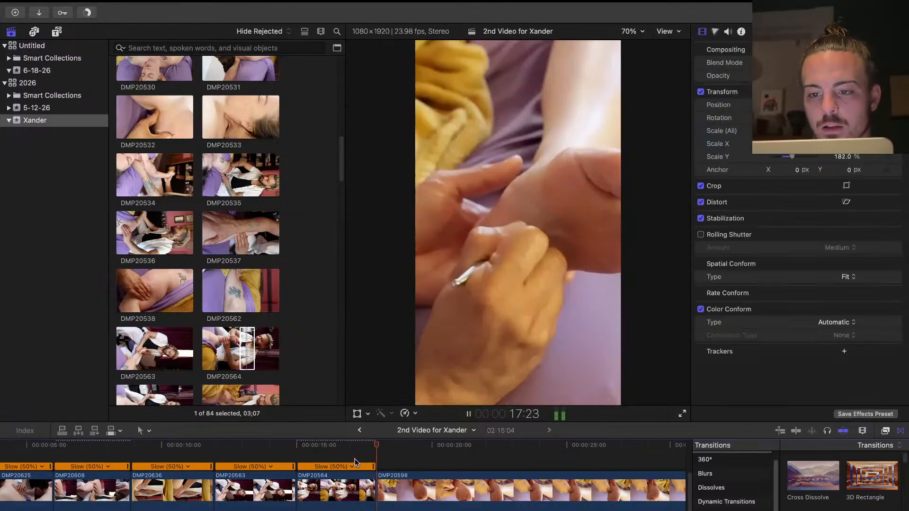
{"action": "key", "text": "space"}
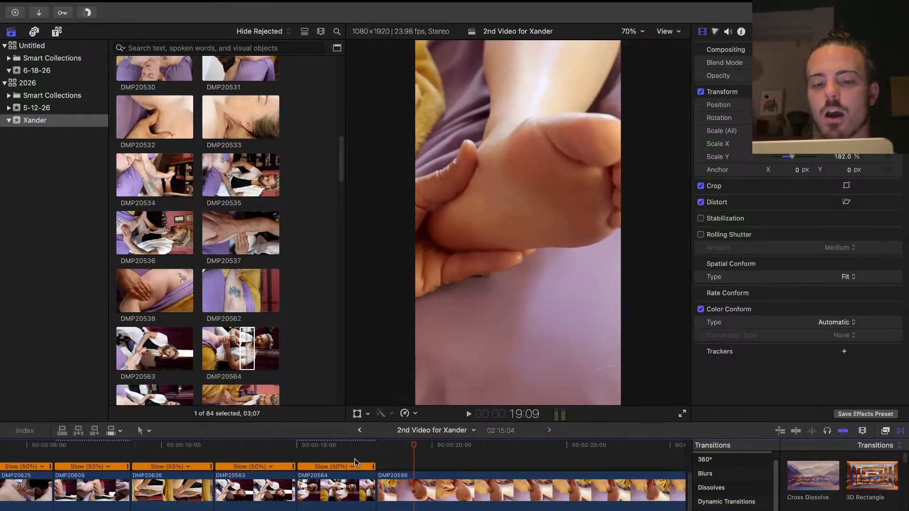
Preview the source clips DMP20534 to DMP20537 in the browser, playing through DMP20536 and DMP20535
{"action": "left_click", "coordinate": [231, 168]}
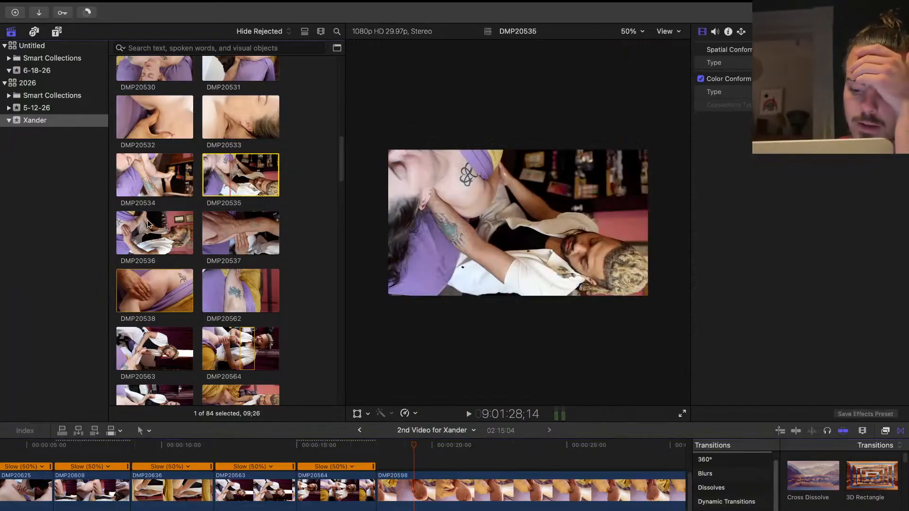
{"action": "key", "text": "super+minus"}
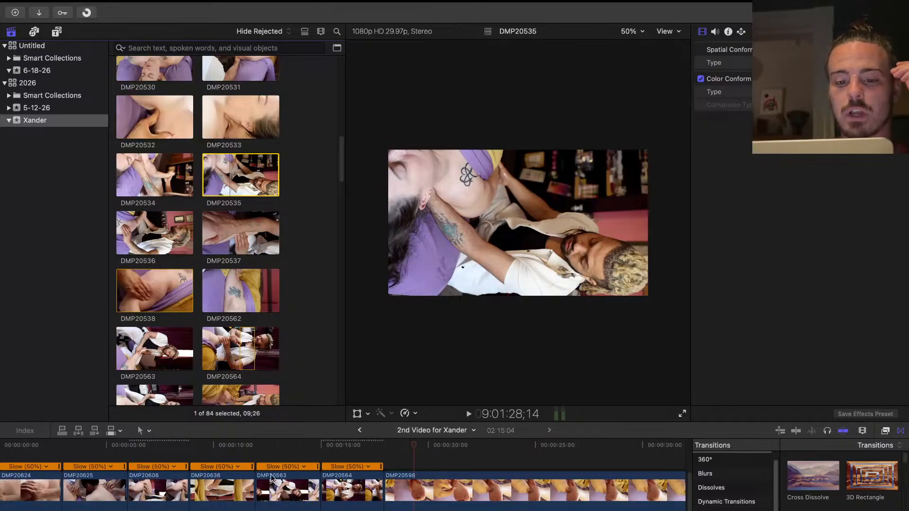
{"action": "left_click", "coordinate": [169, 240]}
{"action": "key", "text": "space"}
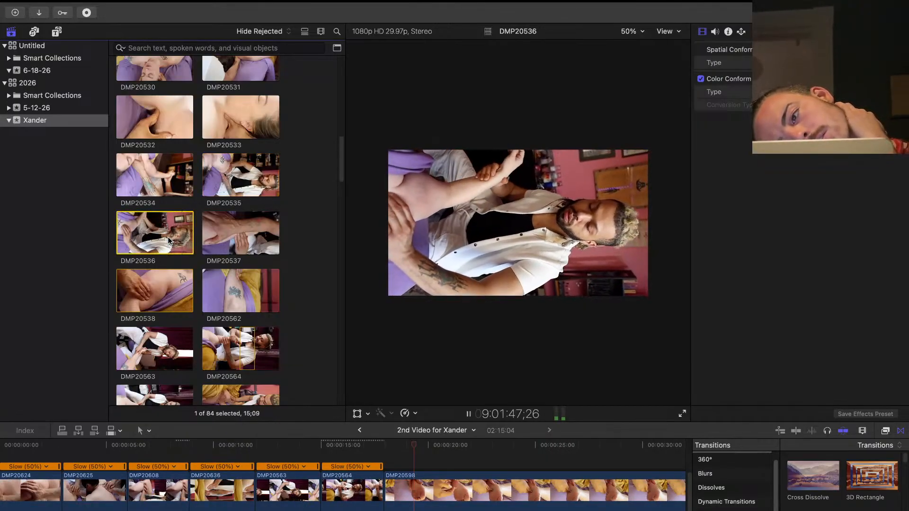
{"action": "key", "text": "space"}
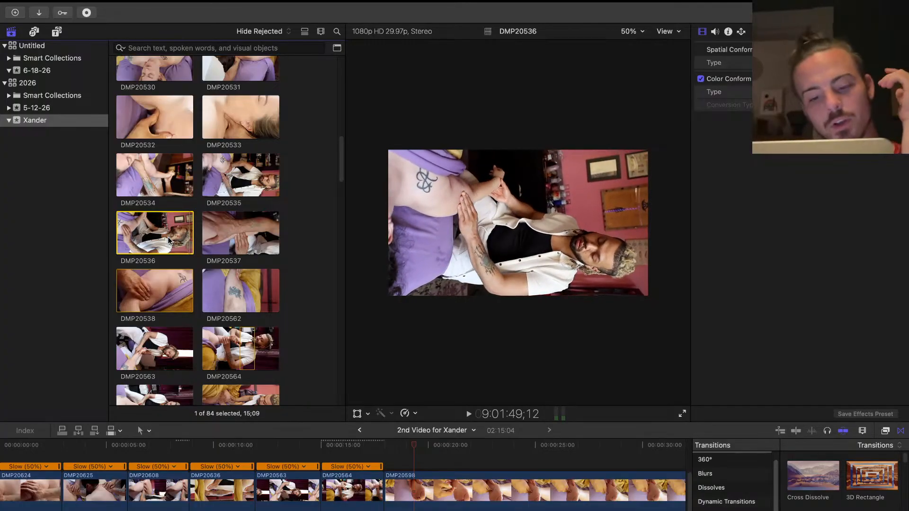
{"action": "left_click", "coordinate": [243, 251]}
{"action": "left_click", "coordinate": [156, 175]}
{"action": "left_click", "coordinate": [268, 170]}
{"action": "key", "text": "space"}
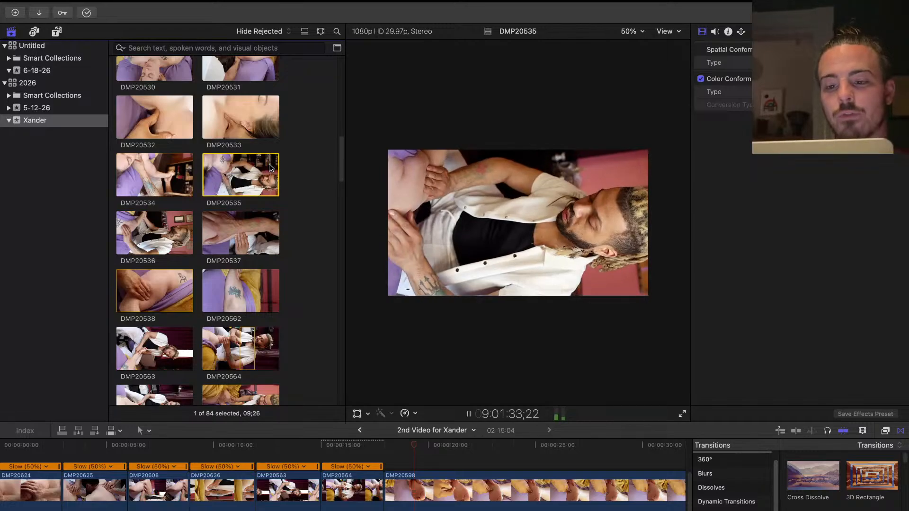
{"action": "key", "text": "space"}
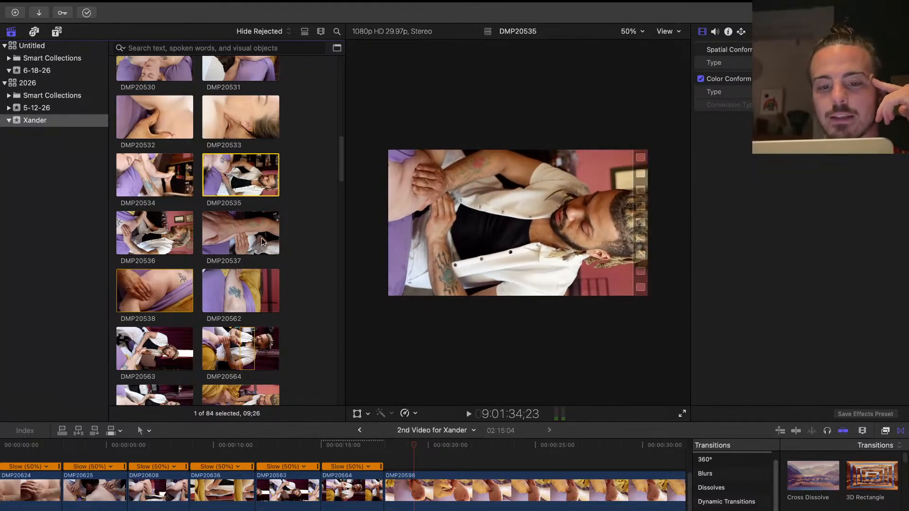
{"action": "left_click", "coordinate": [222, 173]}
{"action": "key", "text": "space"}
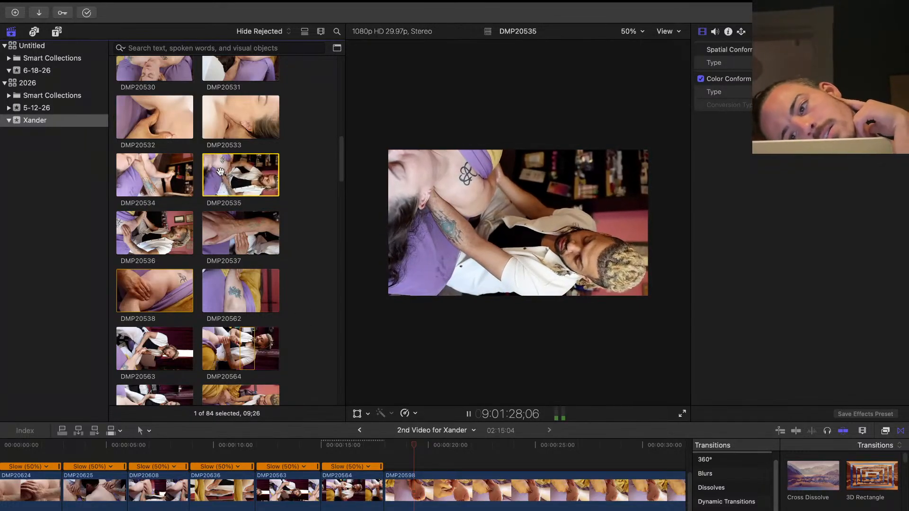
Preview the source clips from DMP20563 through DMP20581 in the browser for a shot to follow DMP20564
{"action": "key", "text": "space"}
{"action": "left_click", "coordinate": [166, 344]}
{"action": "key", "text": "space"}
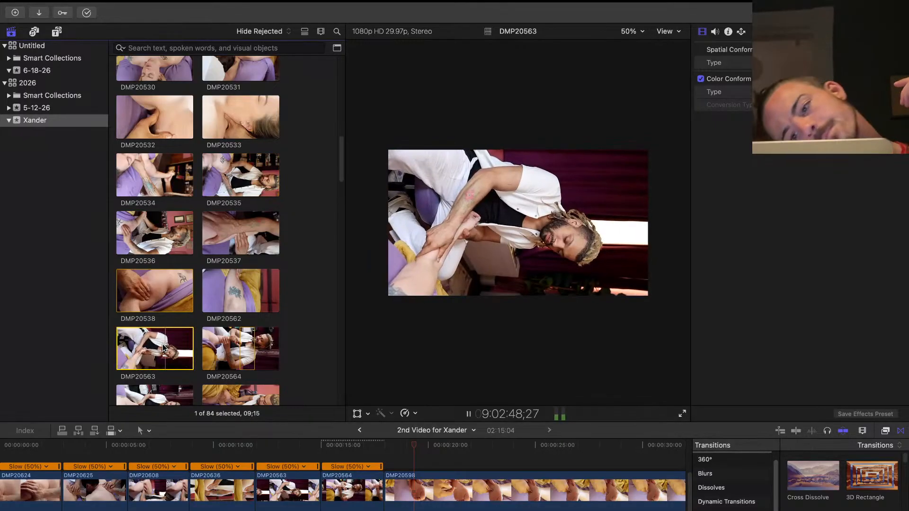
{"action": "scroll", "coordinate": [163, 348], "scroll_direction": "down", "scroll_amount": 3}
{"action": "left_click", "coordinate": [161, 344]}
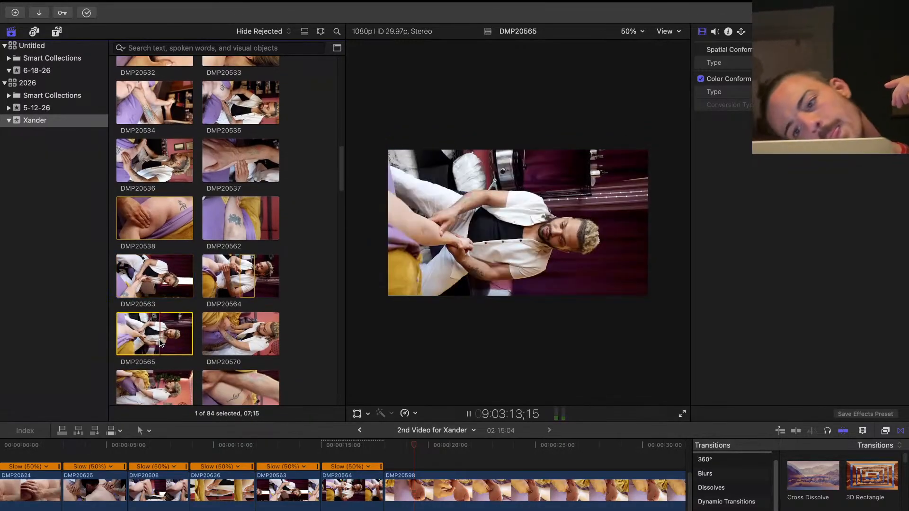
{"action": "key", "text": "space"}
{"action": "scroll", "coordinate": [159, 339], "scroll_direction": "down", "scroll_amount": 3}
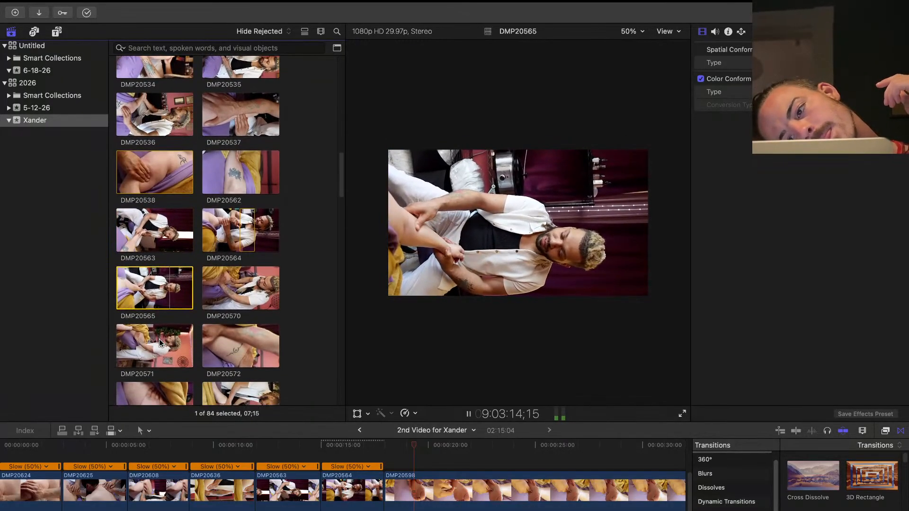
{"action": "left_click", "coordinate": [236, 297]}
{"action": "left_click", "coordinate": [162, 342]}
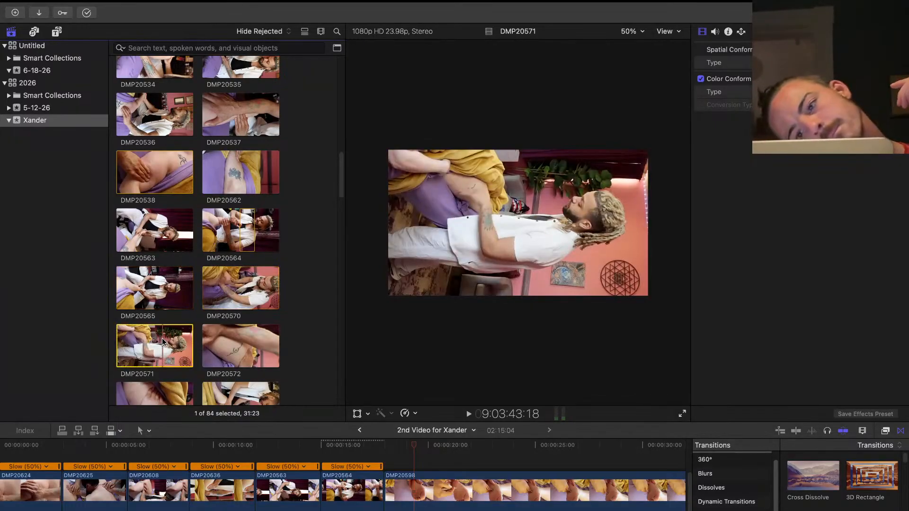
{"action": "scroll", "coordinate": [162, 341], "scroll_direction": "down", "scroll_amount": 5}
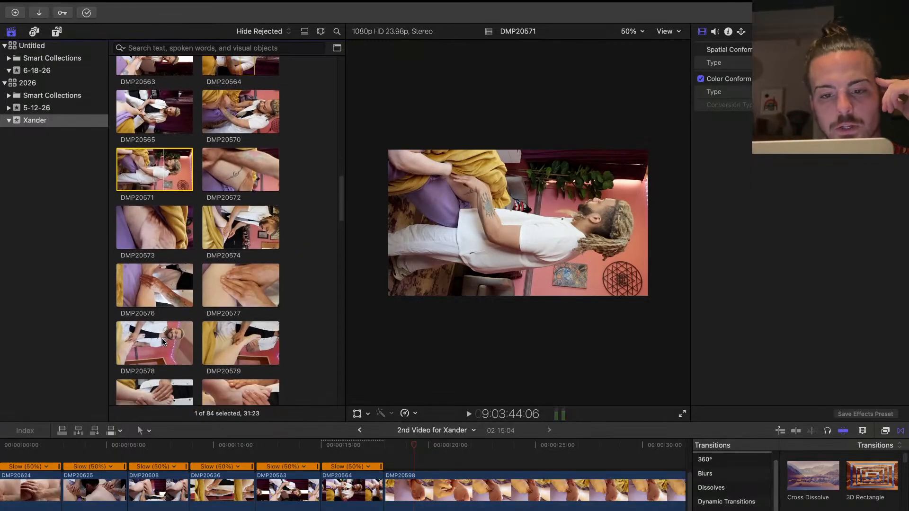
{"action": "scroll", "coordinate": [162, 338], "scroll_direction": "down", "scroll_amount": 2}
{"action": "left_click", "coordinate": [224, 165]}
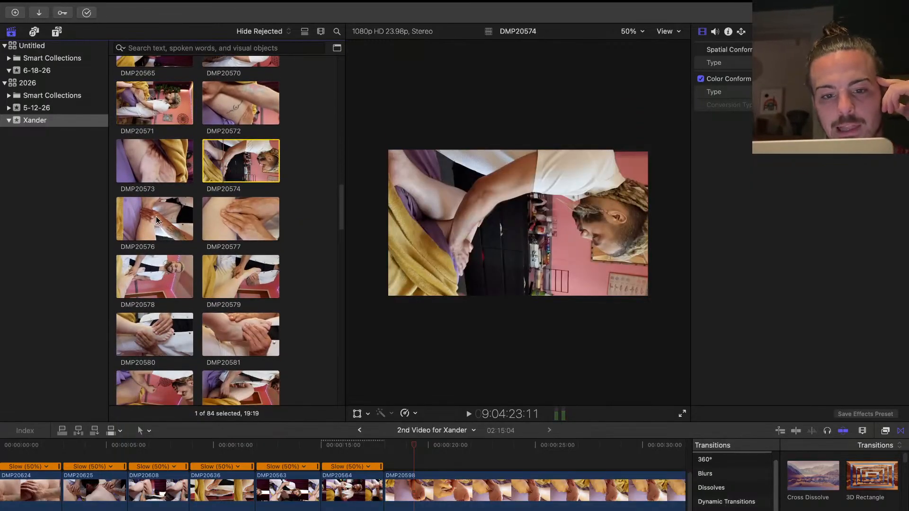
{"action": "scroll", "coordinate": [158, 219], "scroll_direction": "down", "scroll_amount": 2}
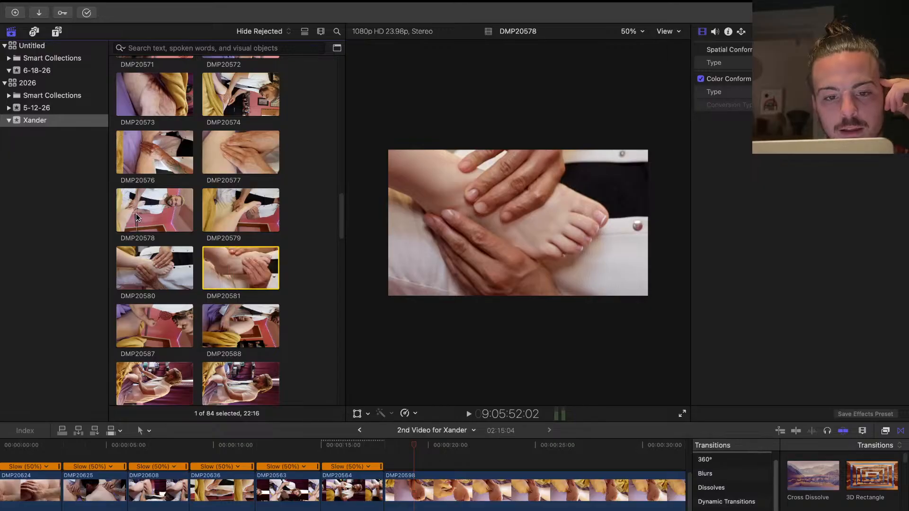
Preview clips DMP20578 and DMP20579, and insert DMP20579 between DMP20564 and DMP20598 in the timeline
{"action": "left_click", "coordinate": [137, 216]}
{"action": "key", "text": "space"}
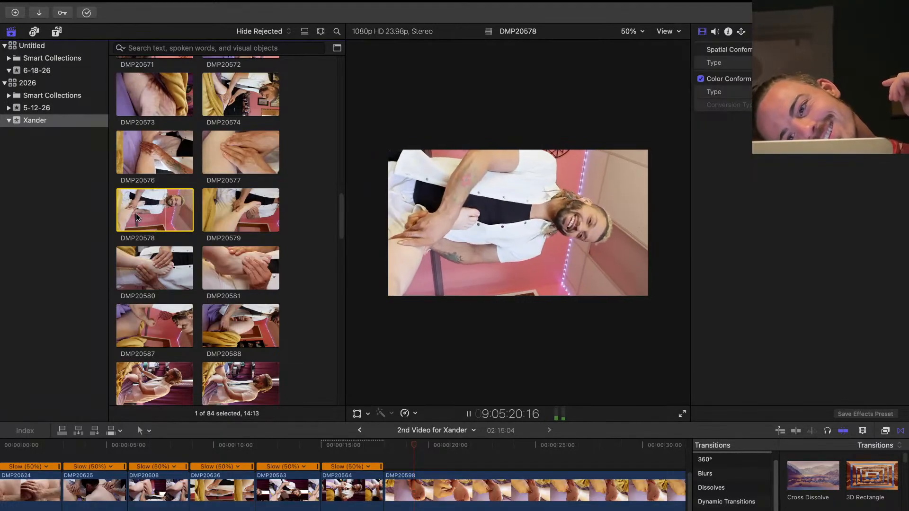
{"action": "key", "text": "space"}
{"action": "key", "text": "space"}
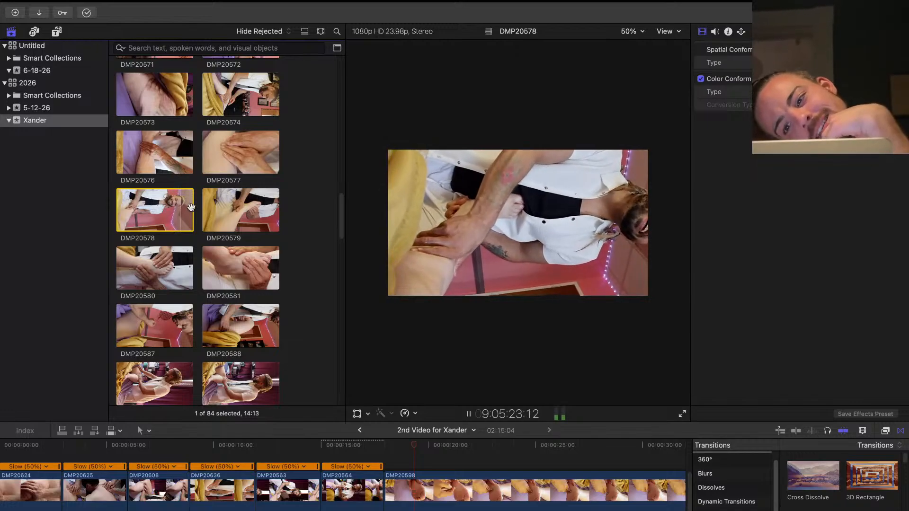
{"action": "left_click", "coordinate": [226, 209]}
{"action": "key", "text": "space"}
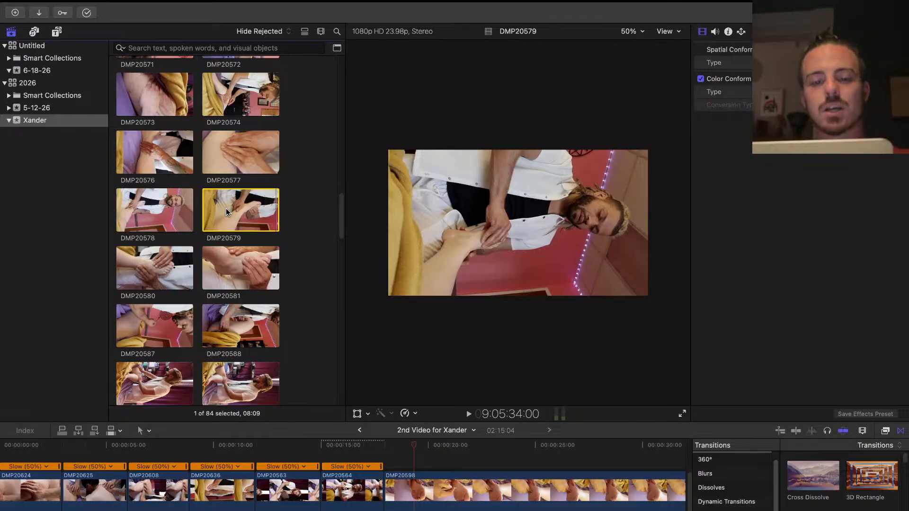
{"action": "left_click_drag", "start_coordinate": [238, 213], "coordinate": [385, 491]}
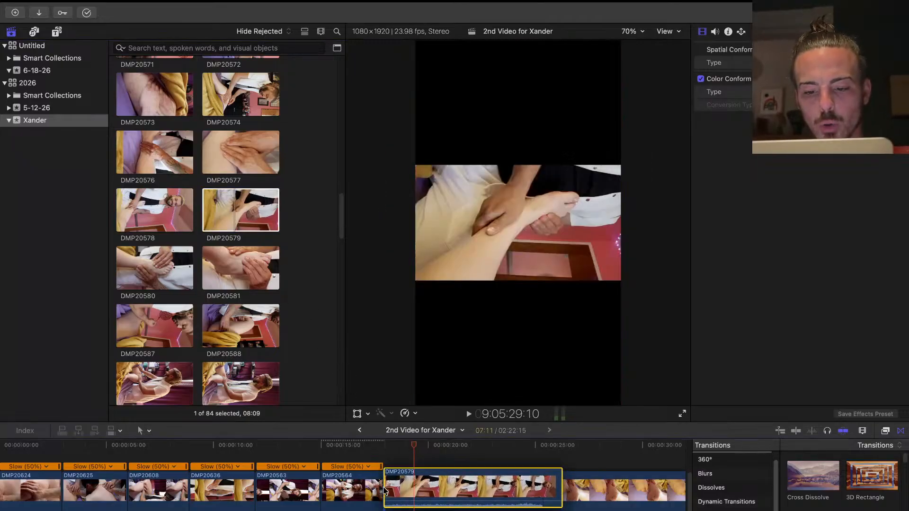
Examine the DMP20598 footage in the timeline at several points up to about 45 seconds
{"action": "left_click", "coordinate": [567, 486]}
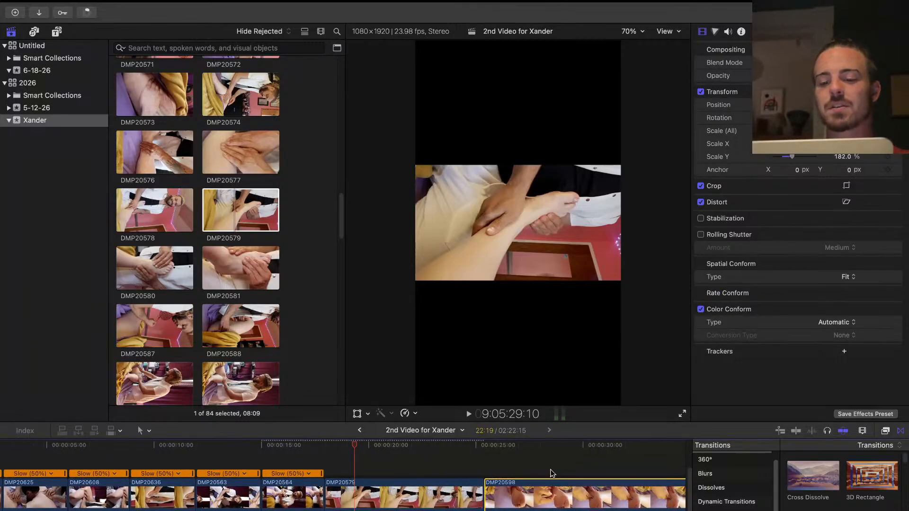
{"action": "left_click", "coordinate": [553, 473]}
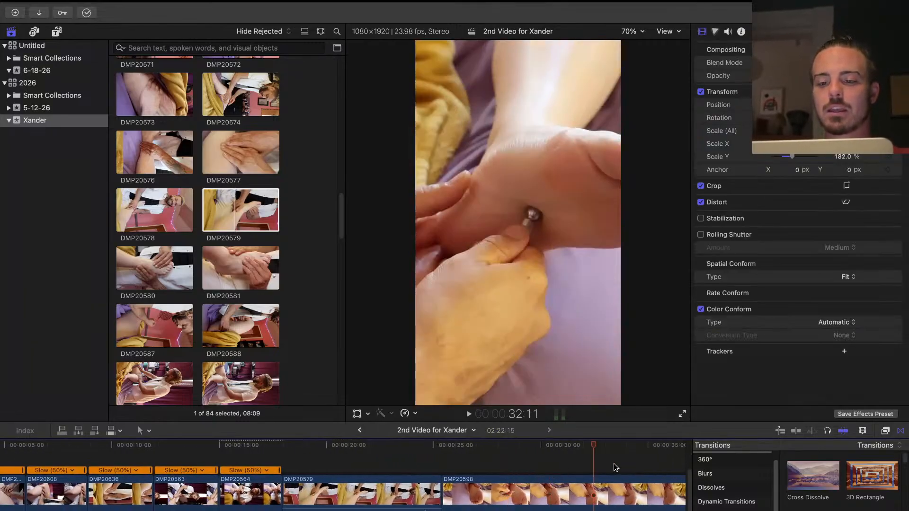
{"action": "left_click", "coordinate": [614, 466]}
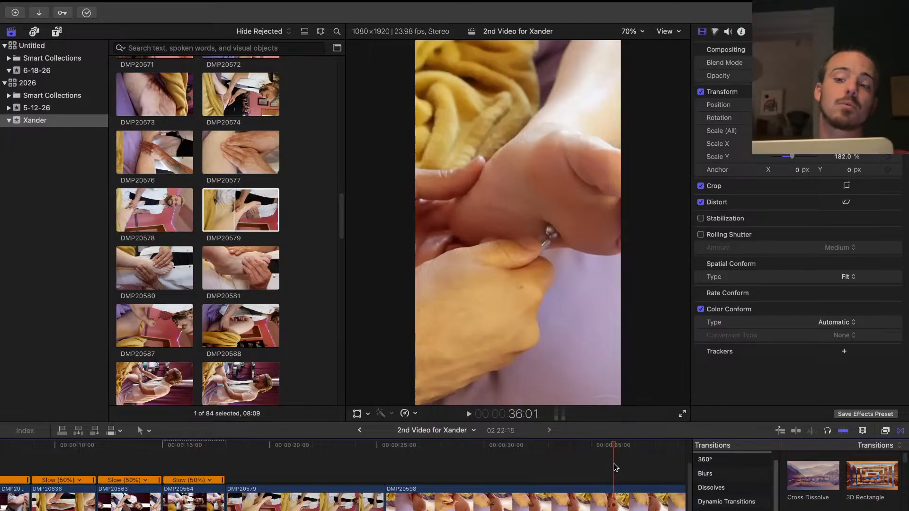
{"action": "scroll", "coordinate": [613, 465], "scroll_direction": "right", "scroll_amount": 2}
{"action": "left_click", "coordinate": [613, 465]}
{"action": "scroll", "coordinate": [613, 465], "scroll_direction": "right", "scroll_amount": 2}
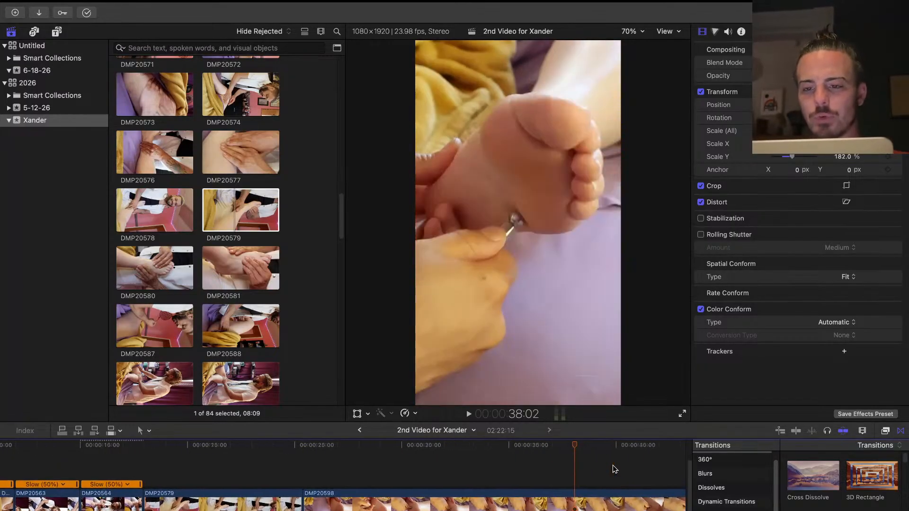
{"action": "scroll", "coordinate": [613, 465], "scroll_direction": "right", "scroll_amount": 1}
{"action": "left_click", "coordinate": [632, 470]}
{"action": "scroll", "coordinate": [632, 471], "scroll_direction": "right", "scroll_amount": 5}
{"action": "left_click", "coordinate": [584, 482]}
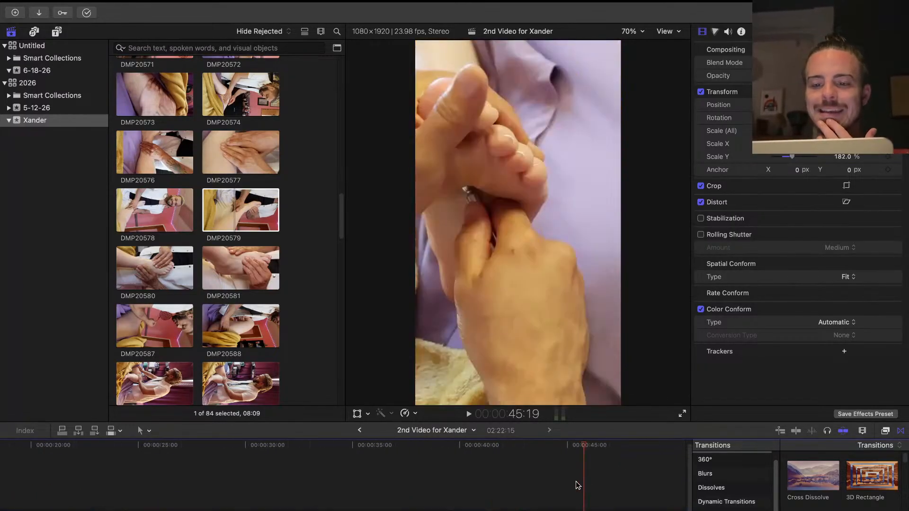
Paste the rotation, scale, volume and retiming attributes copied from DMP20636 onto clip DMP20579, with keyframe timing set to Stretch to Fit
{"action": "scroll", "coordinate": [513, 492], "scroll_direction": "left", "scroll_amount": 10}
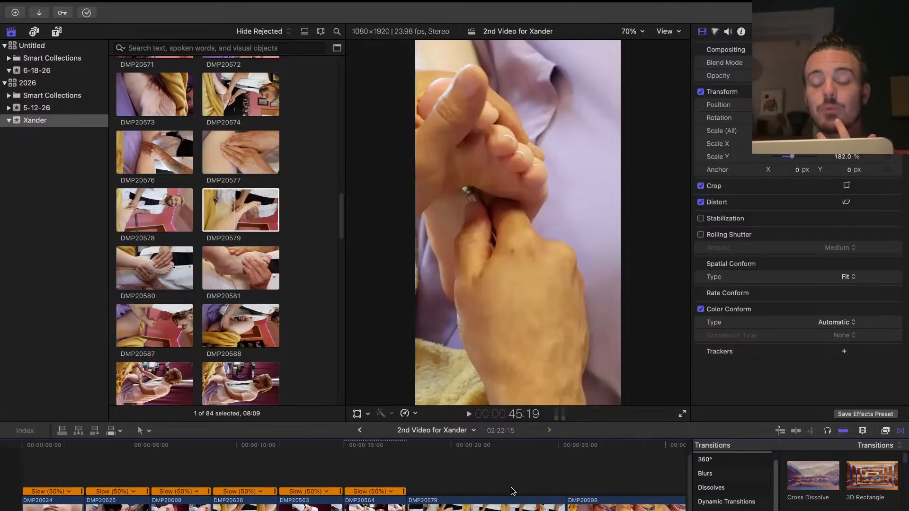
{"action": "scroll", "coordinate": [513, 491], "scroll_direction": "down", "scroll_amount": 1}
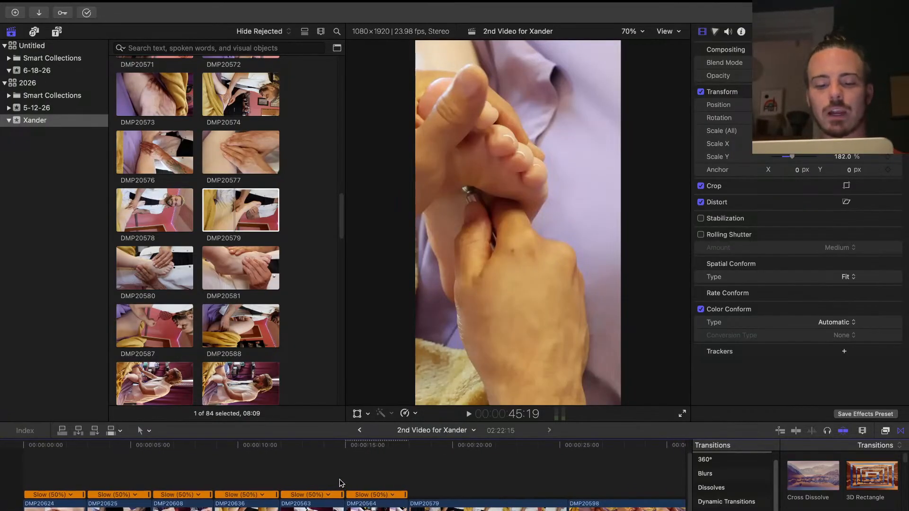
{"action": "left_click", "coordinate": [322, 479]}
{"action": "key", "text": "space"}
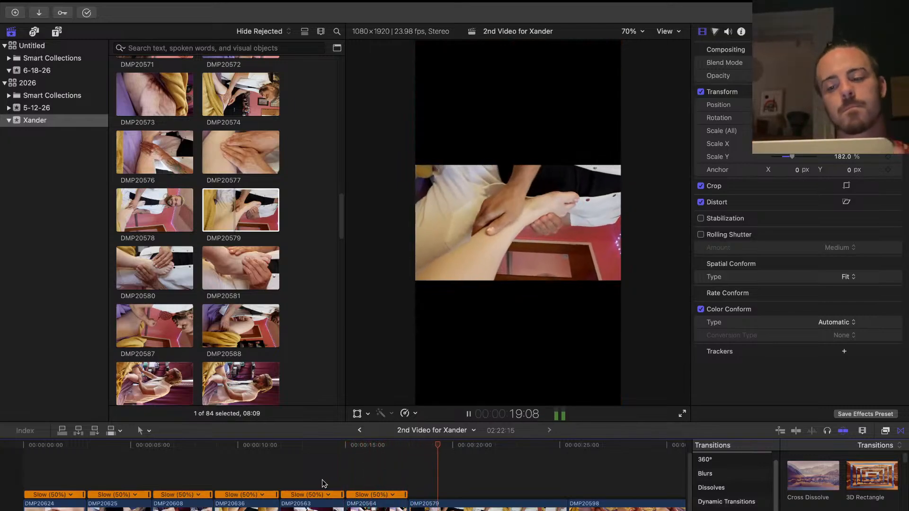
{"action": "key", "text": "space"}
{"action": "key", "text": "shift+super+v"}
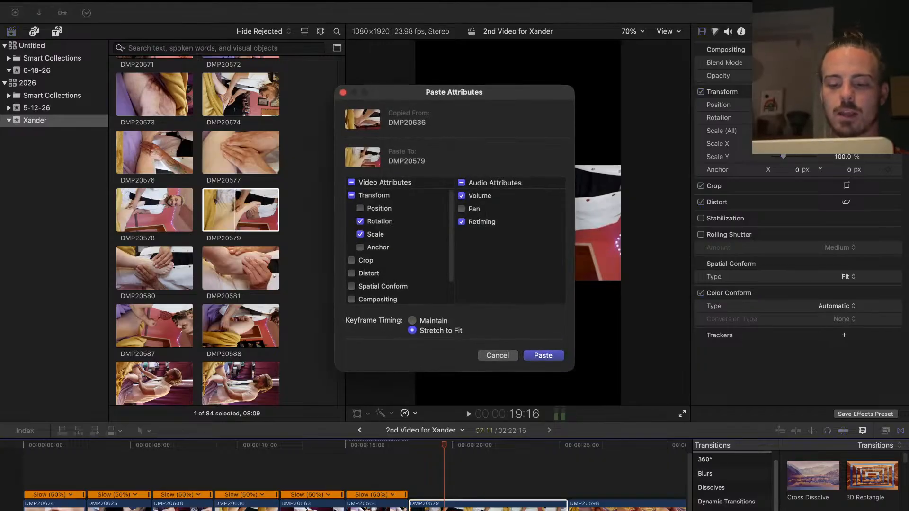
{"action": "left_click", "coordinate": [543, 357]}
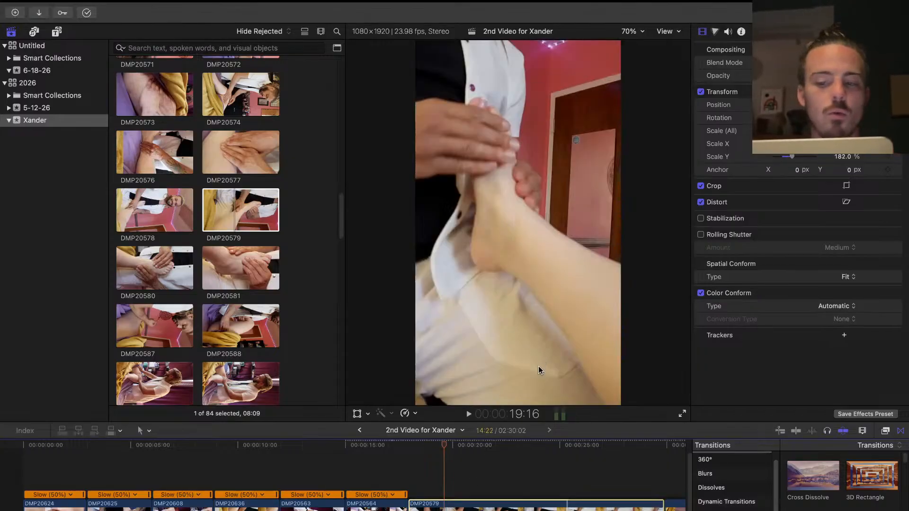
Trim the start of clip DMP20579 to about the 27-second mark, shortening the clip to 6:08
{"action": "left_click", "coordinate": [466, 473]}
{"action": "scroll", "coordinate": [466, 473], "scroll_direction": "down", "scroll_amount": 1}
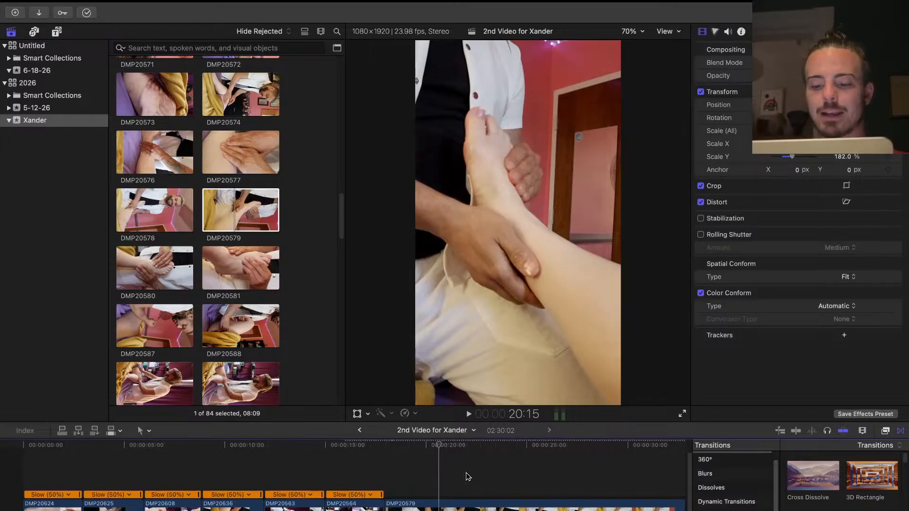
{"action": "left_click_drag", "start_coordinate": [439, 446], "coordinate": [573, 458]}
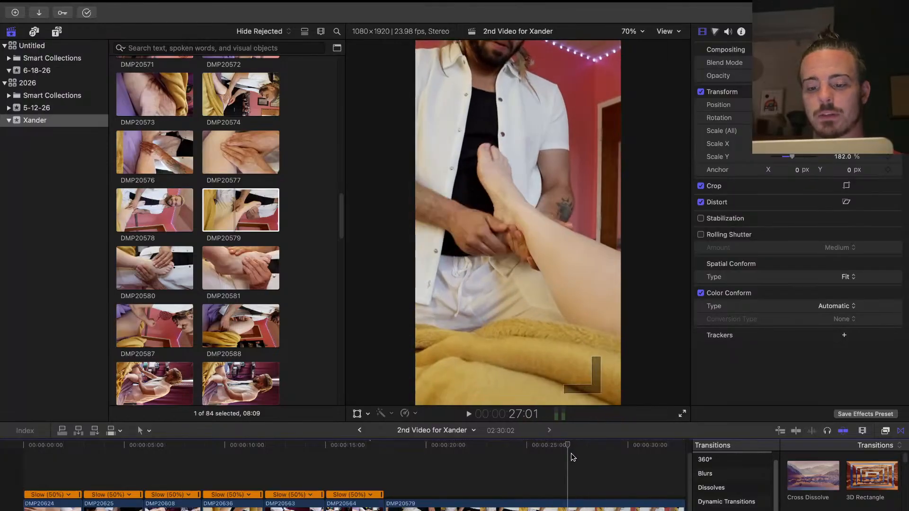
{"action": "left_click", "coordinate": [558, 505]}
{"action": "left_click_drag", "start_coordinate": [386, 507], "coordinate": [559, 507]}
Play back the transition from DMP20564 into the trimmed DMP20579 clip to check the cut
{"action": "left_click", "coordinate": [540, 481]}
{"action": "key", "text": "space"}
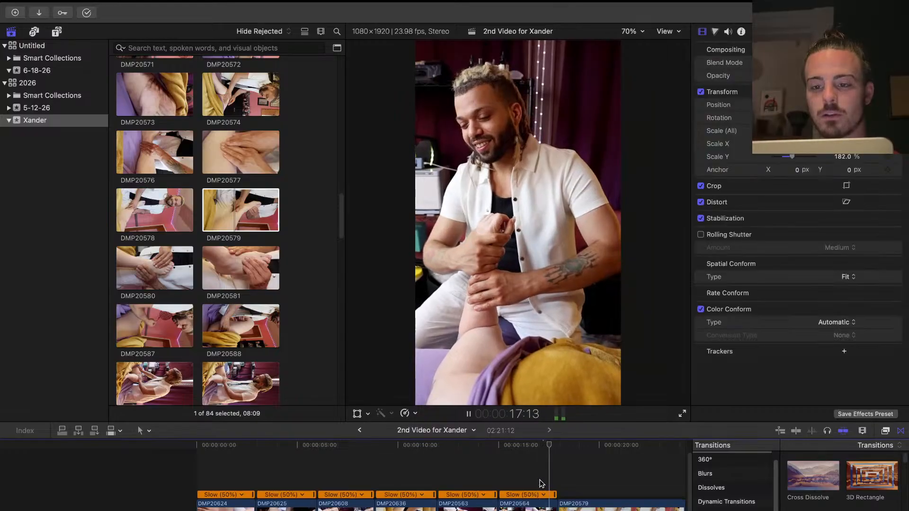
{"action": "scroll", "coordinate": [542, 484], "scroll_direction": "right", "scroll_amount": 5}
{"action": "key", "text": "space"}
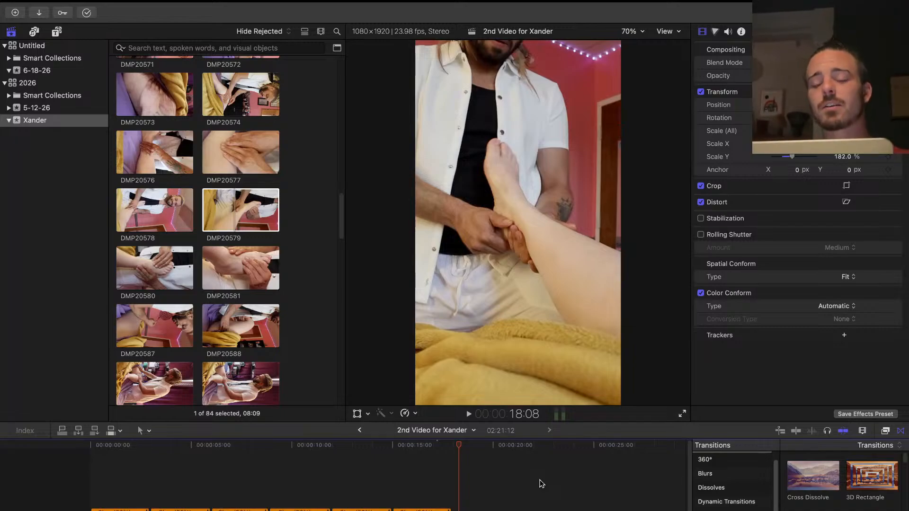
{"action": "left_click", "coordinate": [438, 485]}
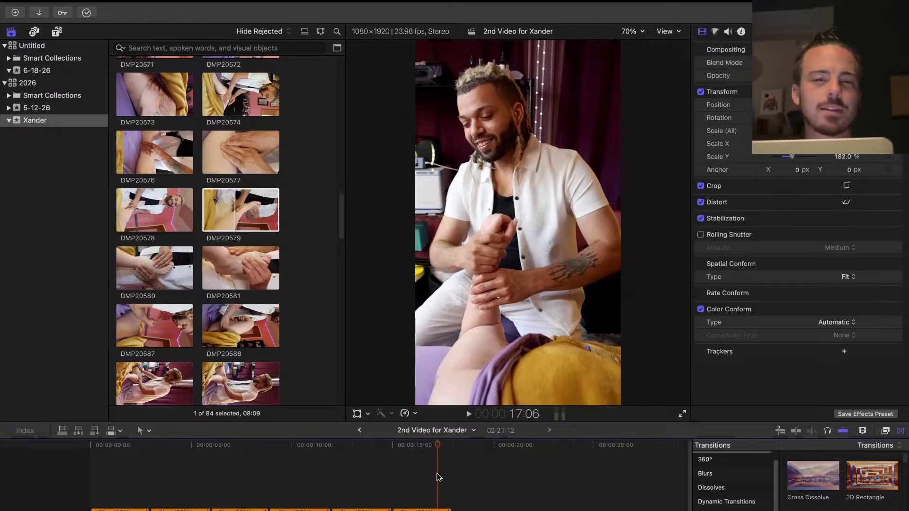
{"action": "key", "text": "space"}
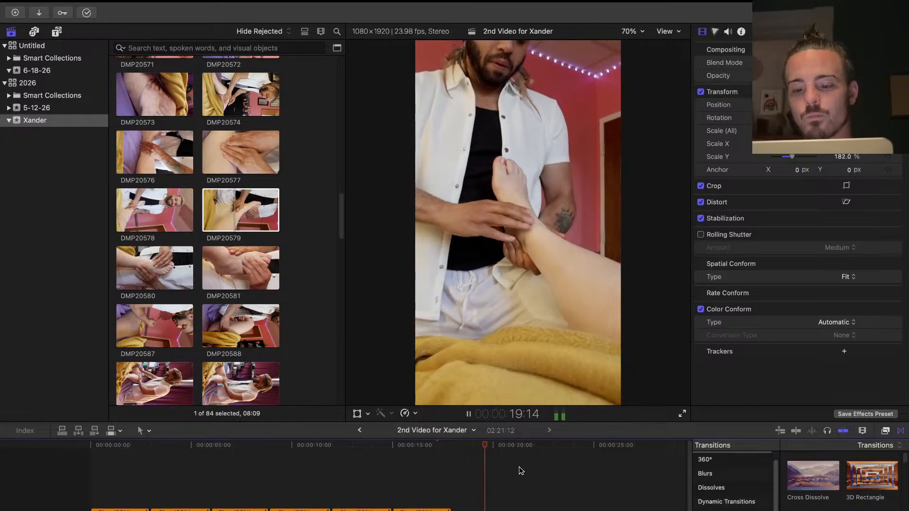
{"action": "key", "text": "space"}
Apply a Smooth Slo-Mo speed to clip DMP20579
{"action": "left_click", "coordinate": [490, 510]}
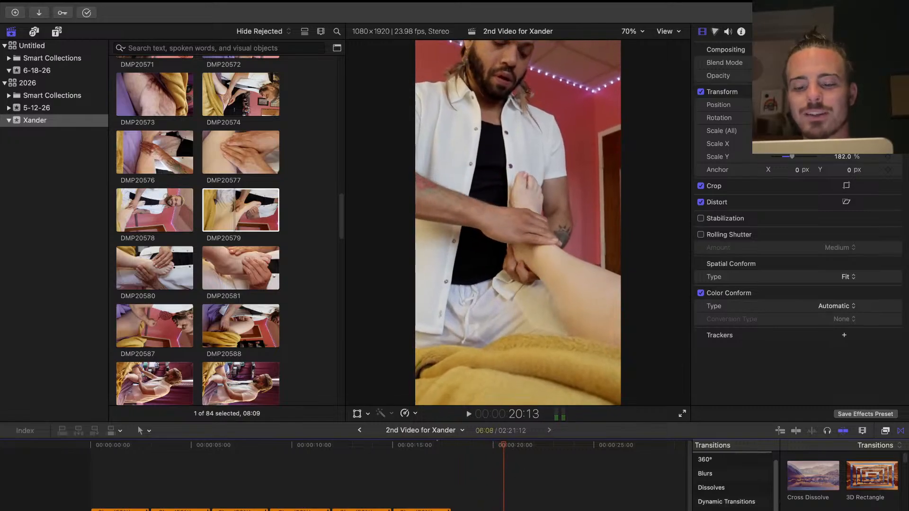
{"action": "left_click", "coordinate": [415, 414]}
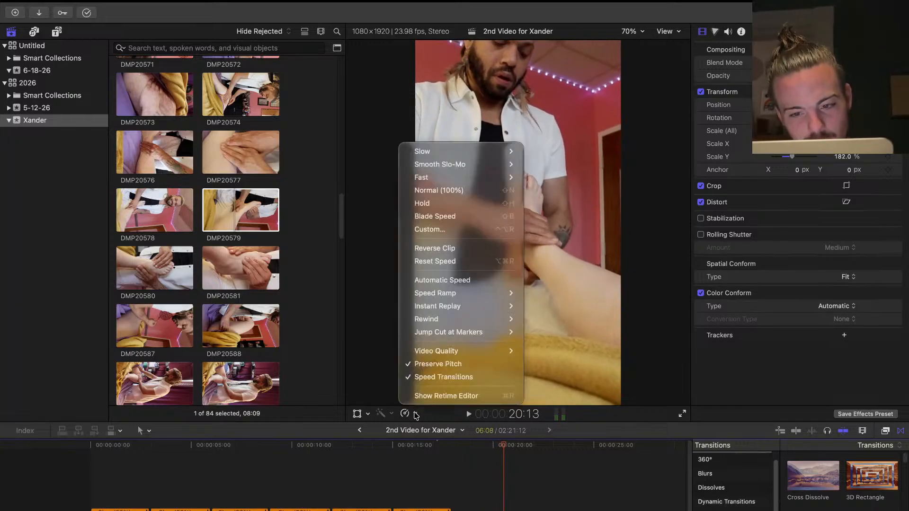
{"action": "left_click", "coordinate": [452, 162]}
{"action": "left_click", "coordinate": [413, 416]}
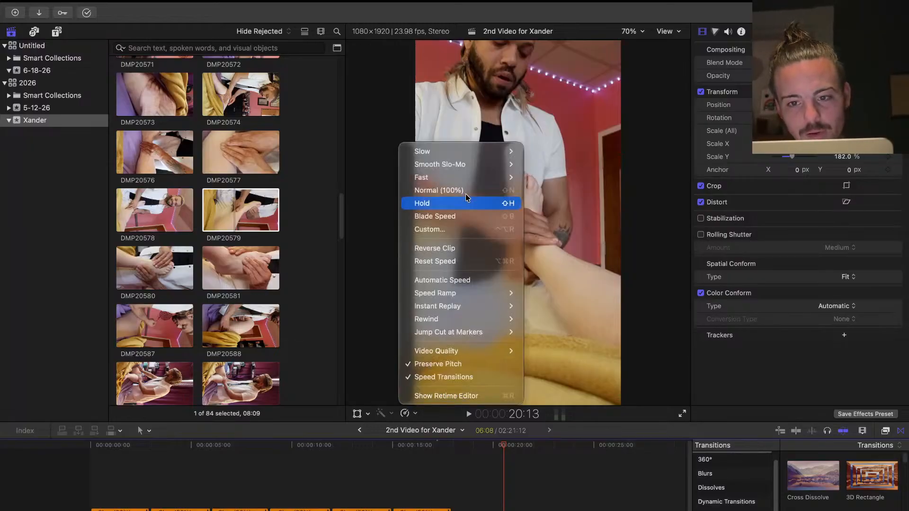
{"action": "mouse_move", "coordinate": [467, 166]}
{"action": "left_click", "coordinate": [538, 165]}
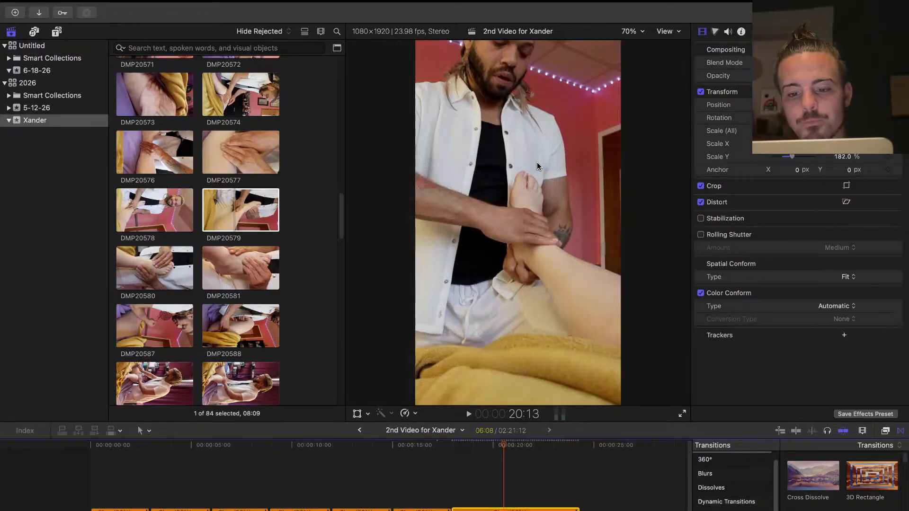
Play back DMP20579 and trim about 6 frames off the start of the following clip, DMP20598
{"action": "left_click", "coordinate": [455, 496]}
{"action": "key", "text": "space"}
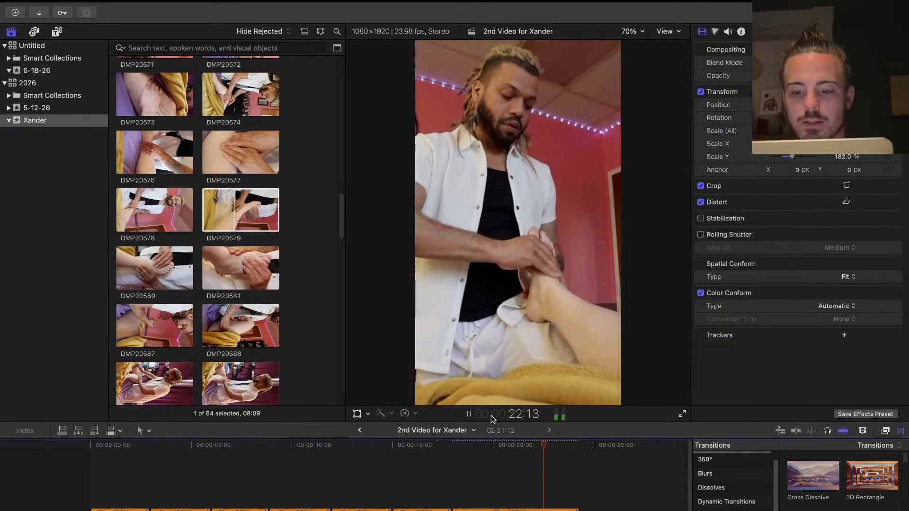
{"action": "key", "text": "space"}
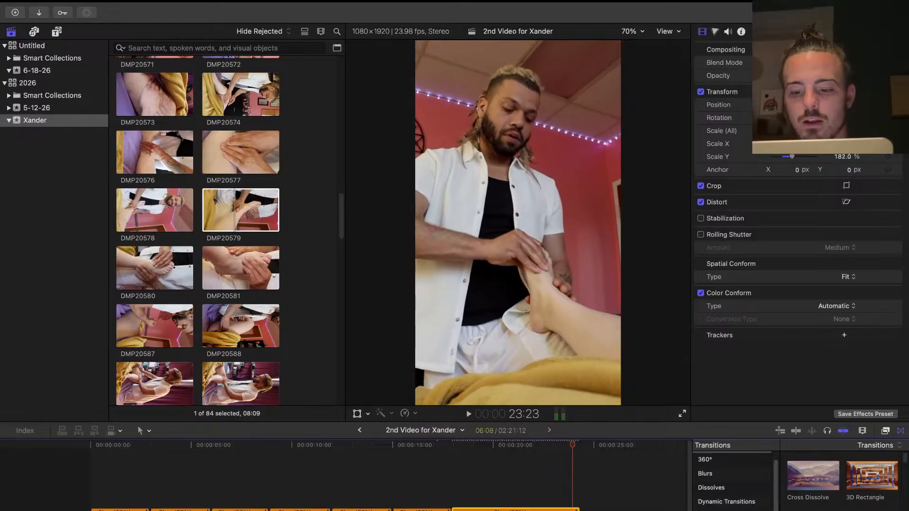
{"action": "left_click_drag", "start_coordinate": [579, 510], "coordinate": [584, 510]}
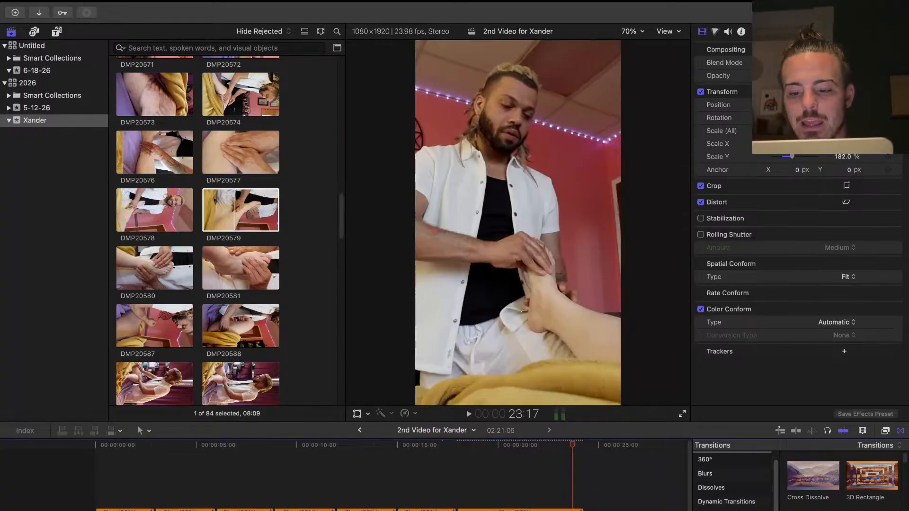
{"action": "left_click", "coordinate": [584, 510]}
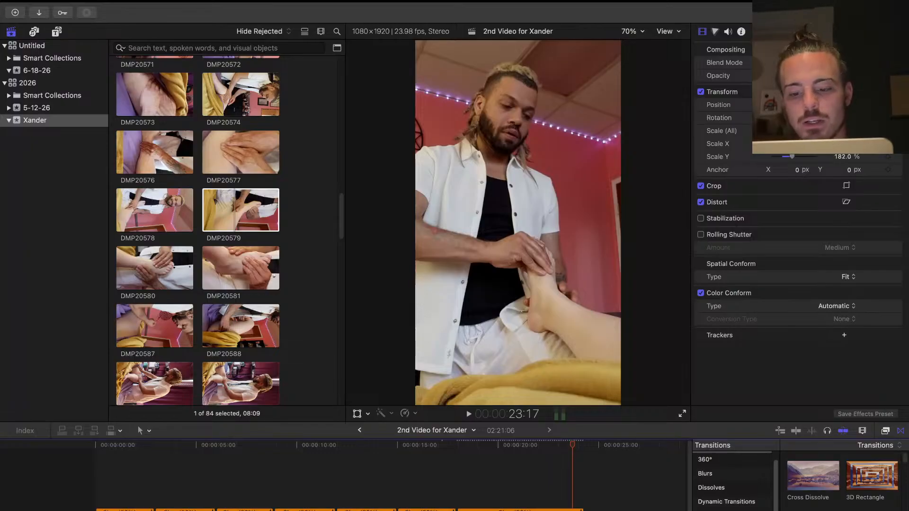
Extend the start of timeline clip DMP20579 about one second earlier and play back the result
{"action": "left_click_drag", "start_coordinate": [458, 510], "coordinate": [437, 510]}
{"action": "left_click", "coordinate": [430, 495]}
{"action": "key", "text": "space"}
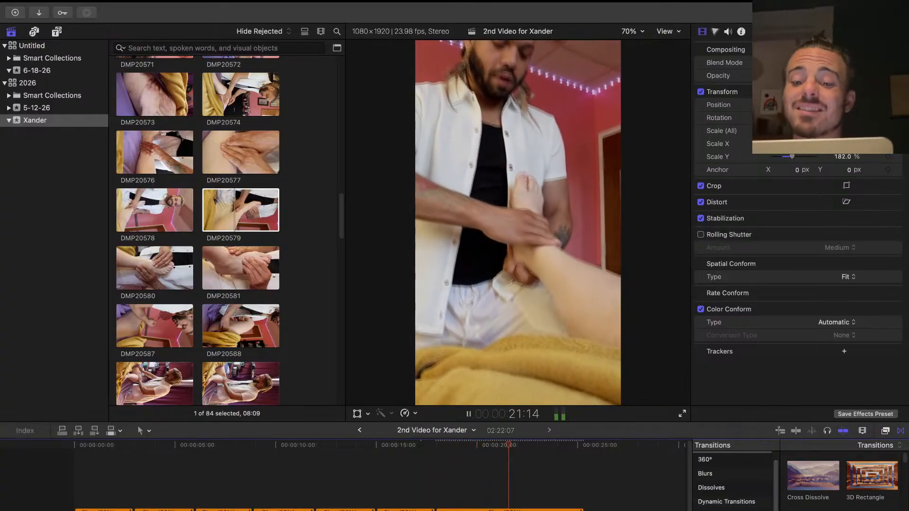
{"action": "key", "text": "space"}
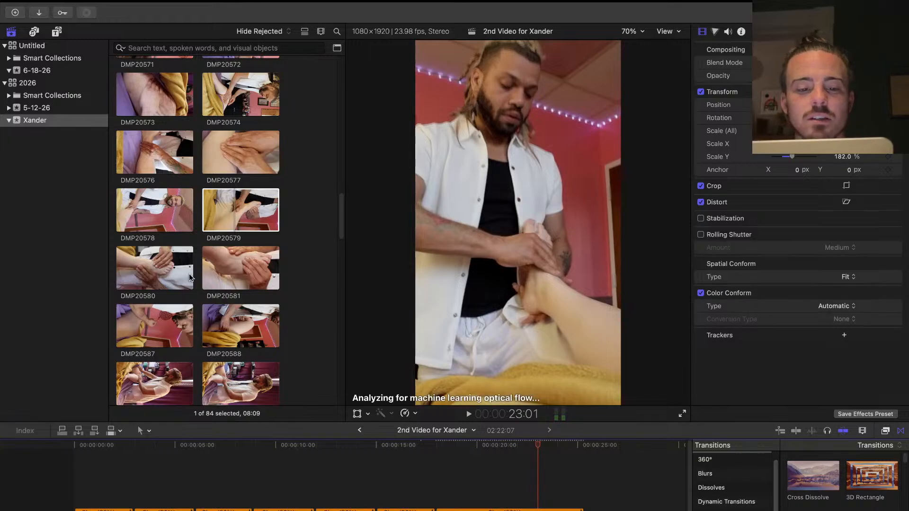
Preview source clips DMP20578, DMP20581 and DMP20580 to compare them as the next foot-massage shot
{"action": "left_click", "coordinate": [155, 214]}
{"action": "key", "text": "space"}
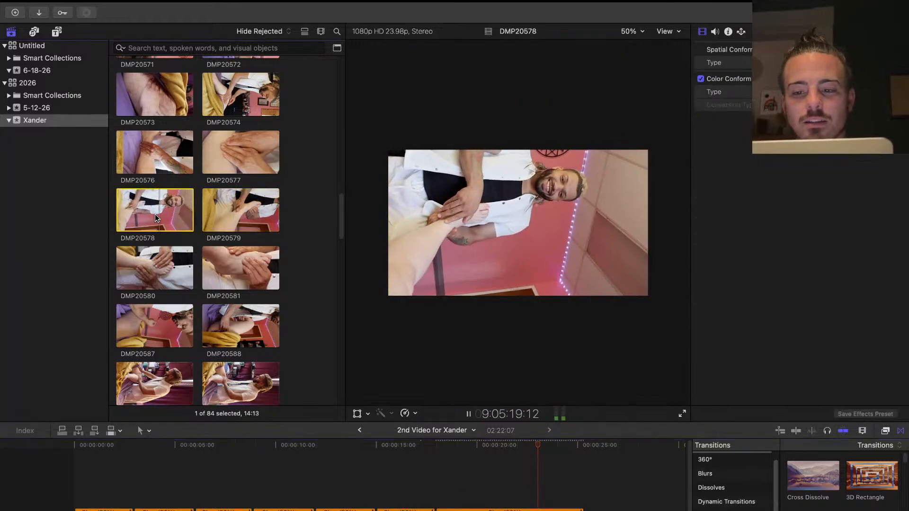
{"action": "key", "text": "space"}
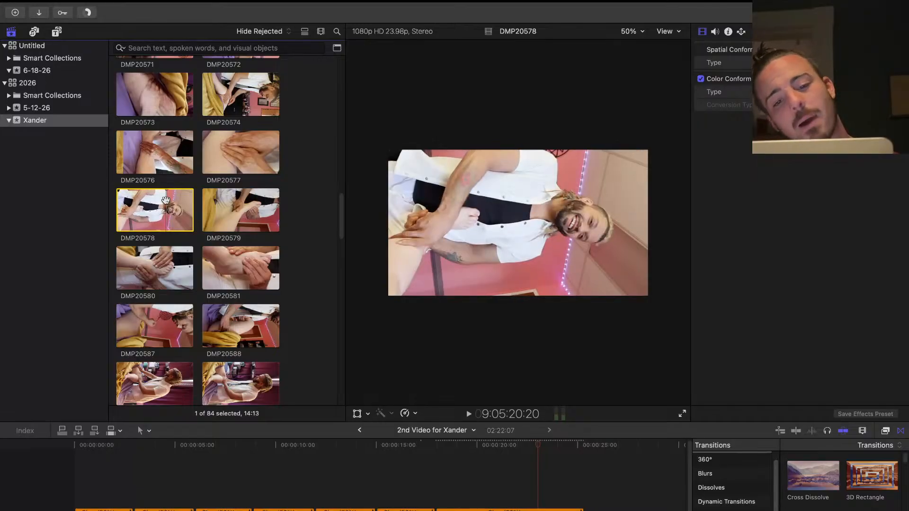
{"action": "key", "text": "space"}
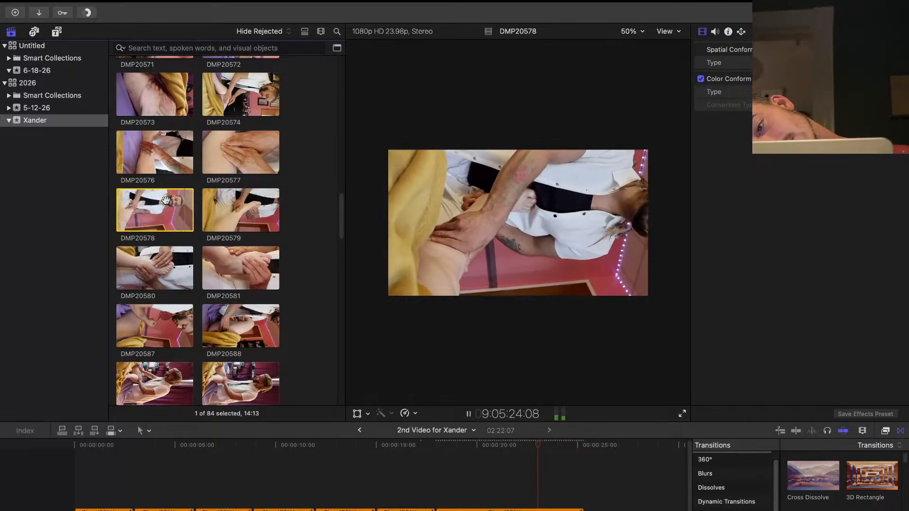
{"action": "left_click", "coordinate": [239, 254]}
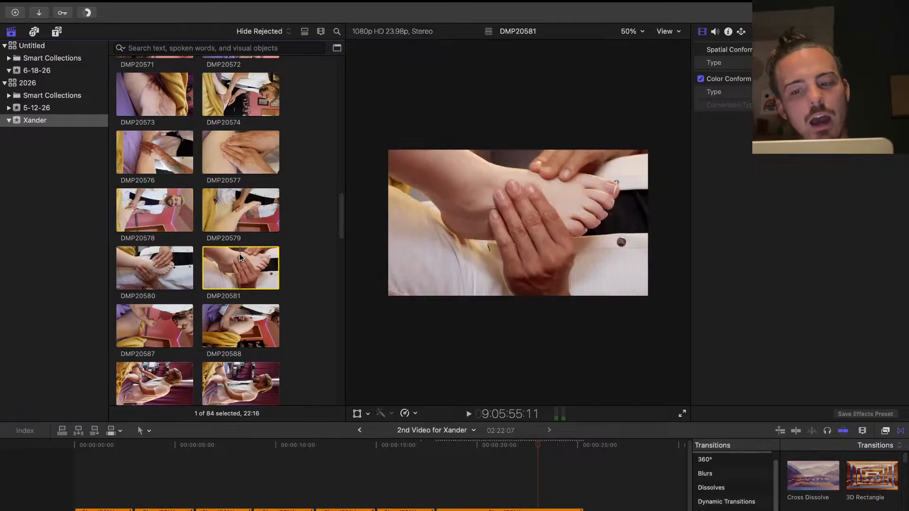
{"action": "key", "text": "space"}
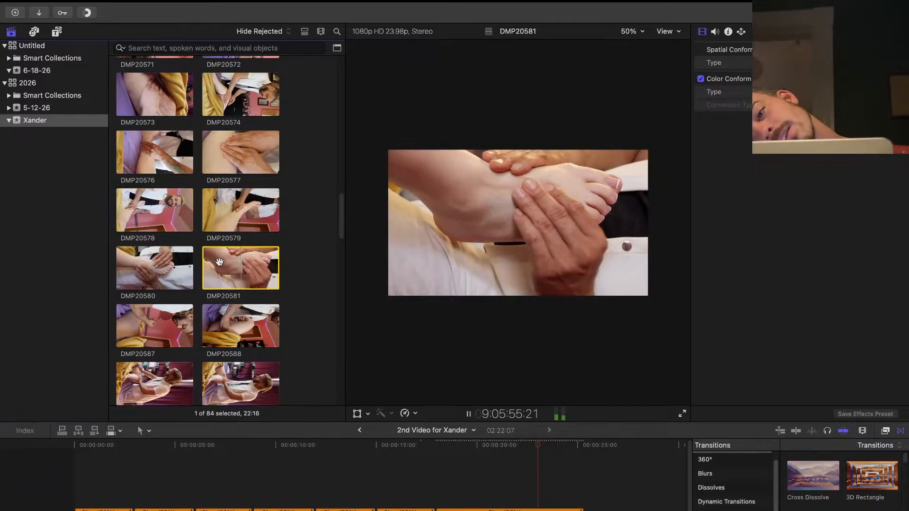
{"action": "key", "text": "space"}
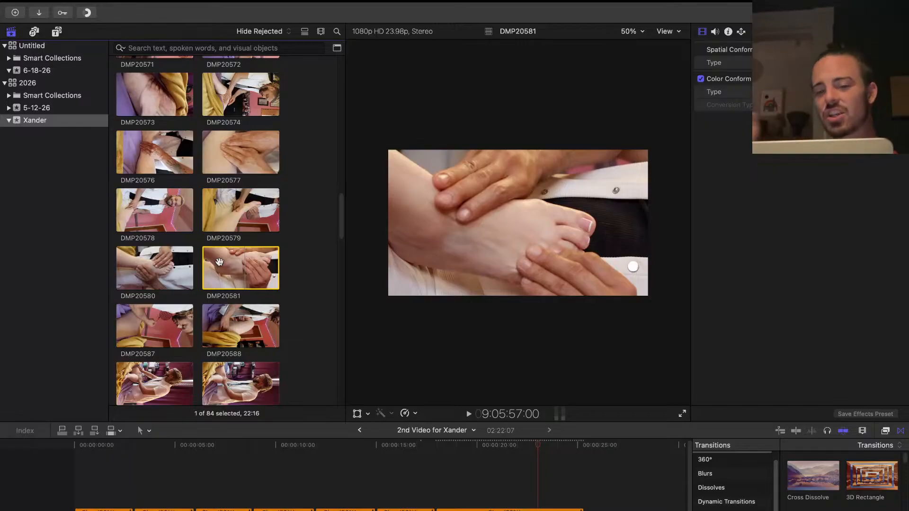
{"action": "left_click", "coordinate": [128, 273]}
{"action": "key", "text": "space"}
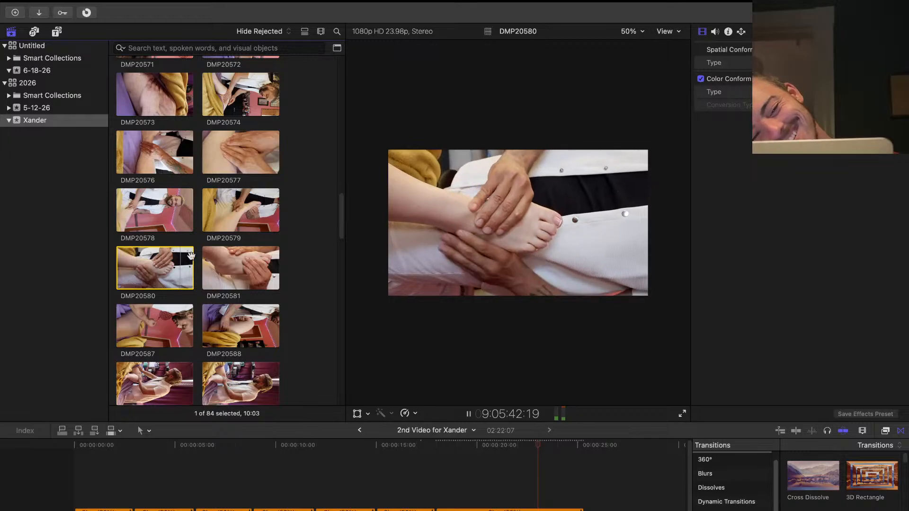
Review source clip DMP20581 again and insert it into the timeline between DMP20564 and DMP20579
{"action": "left_click", "coordinate": [232, 260]}
{"action": "key", "text": "space"}
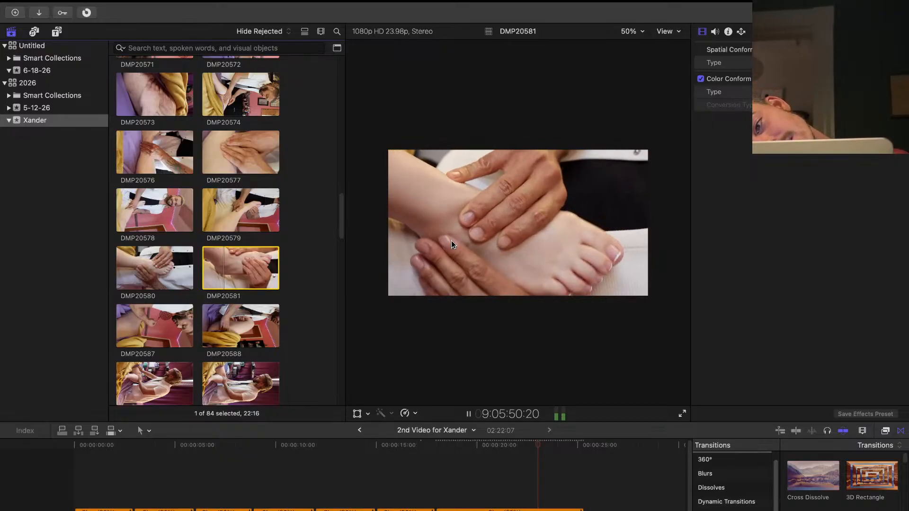
{"action": "key", "text": "space"}
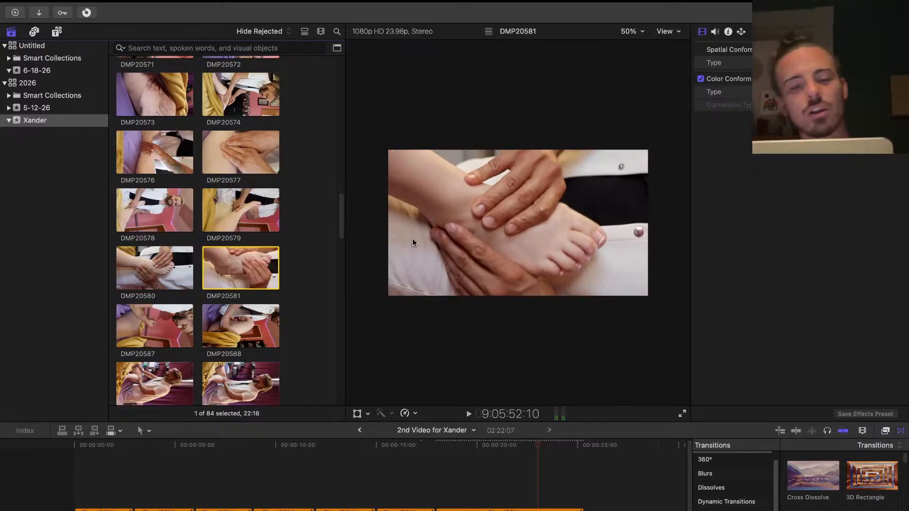
{"action": "left_click_drag", "start_coordinate": [236, 260], "coordinate": [452, 497]}
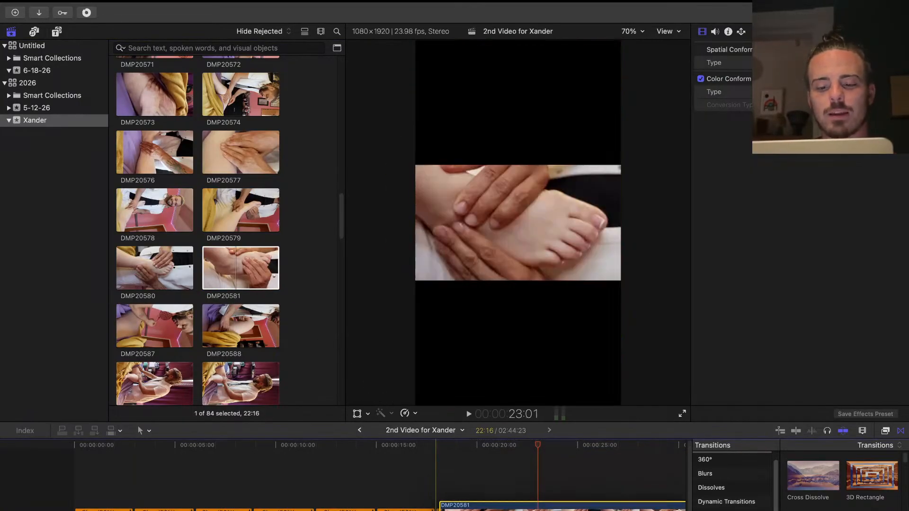
Paste the rotation, scale, volume and retiming attributes from DMP20636 onto DMP20581 and play back the cut into it
{"action": "left_click", "coordinate": [425, 482]}
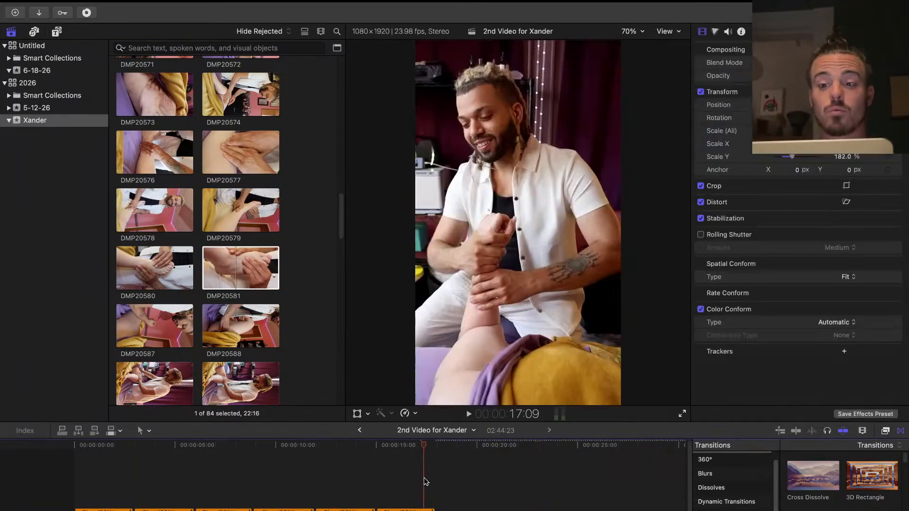
{"action": "key", "text": "space"}
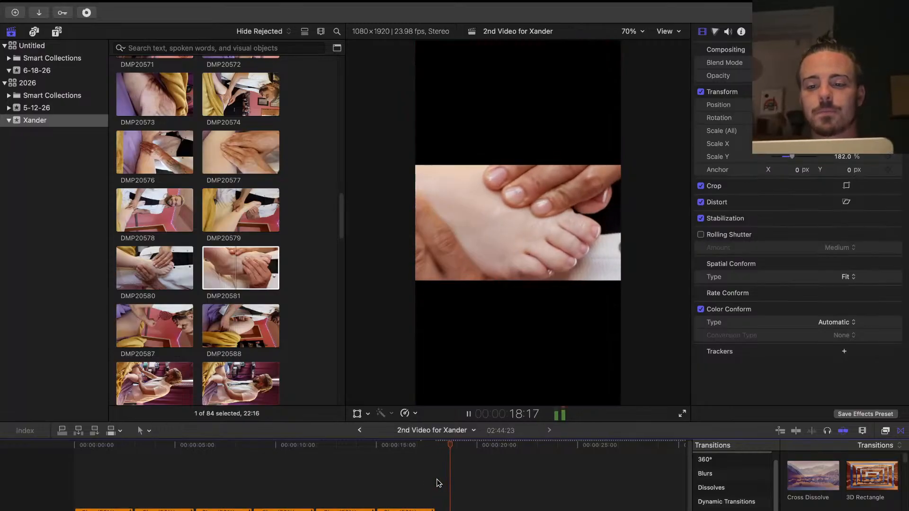
{"action": "key", "text": "shift+super+v"}
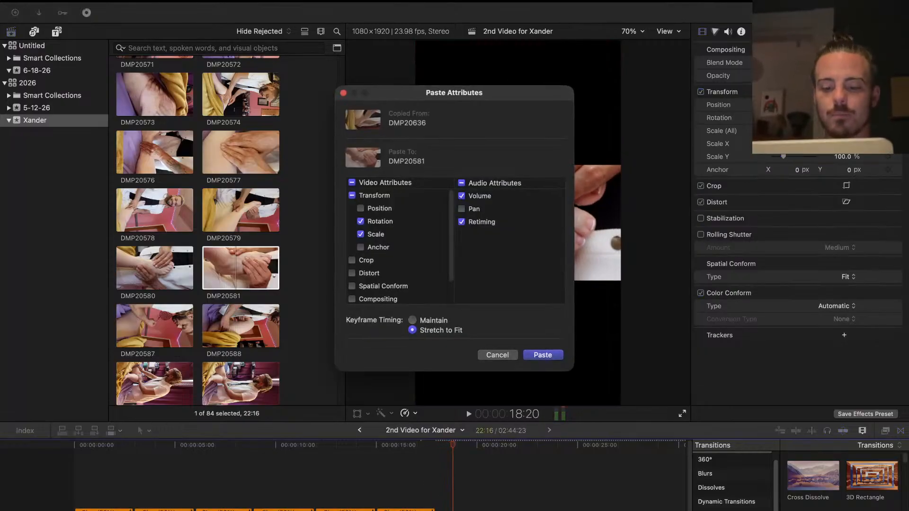
{"action": "left_click", "coordinate": [540, 355]}
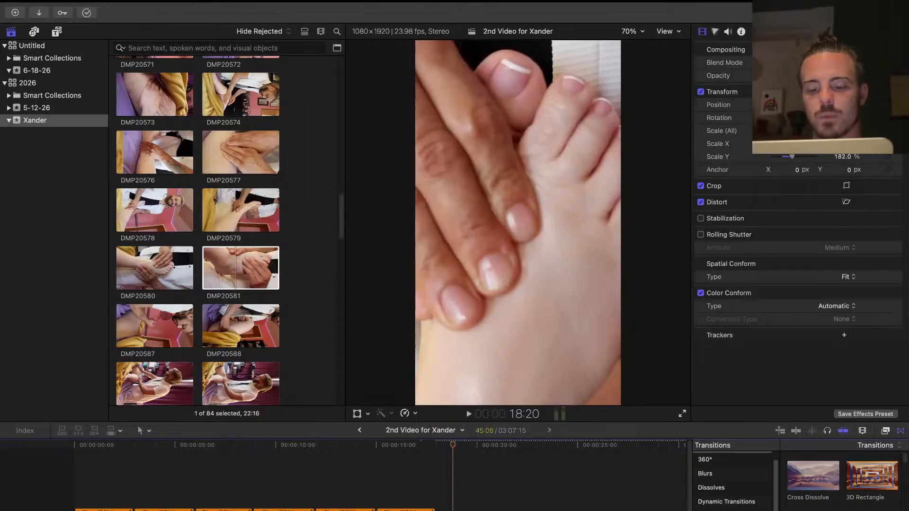
{"action": "key", "text": "space"}
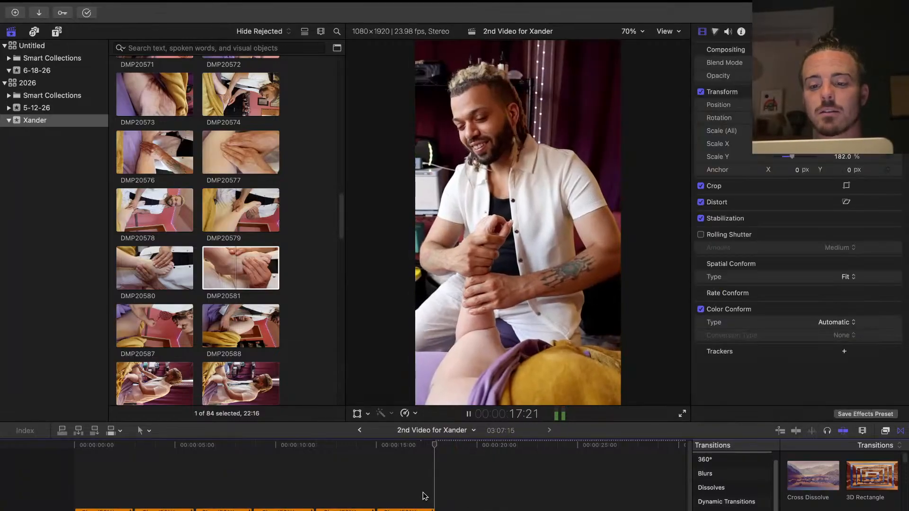
{"action": "key", "text": "space"}
{"action": "left_click", "coordinate": [463, 510]}
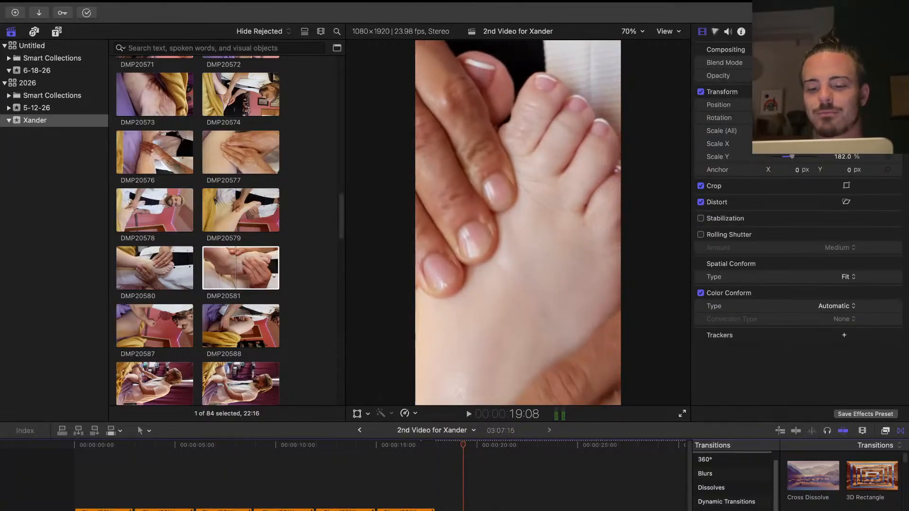
Split DMP20581 at 29:15 in the timeline and delete the 11:16 section before the split
{"action": "left_click", "coordinate": [555, 497]}
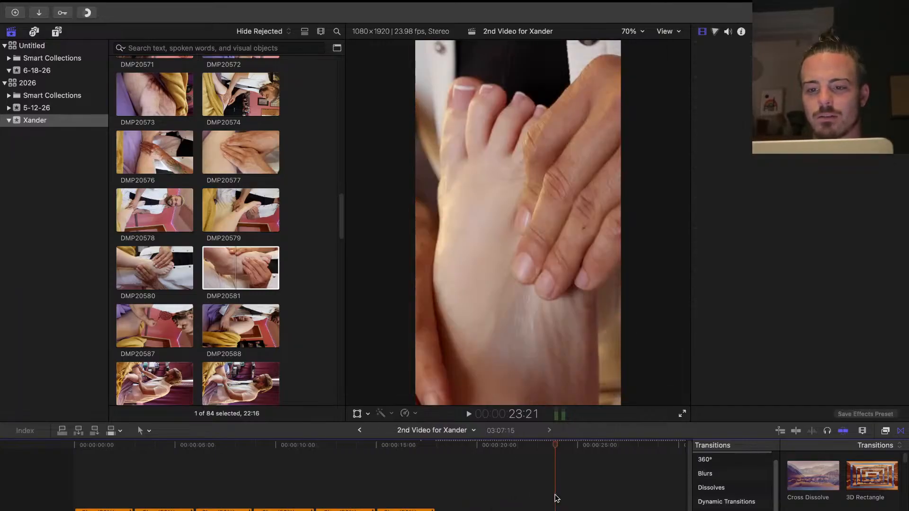
{"action": "key", "text": "space"}
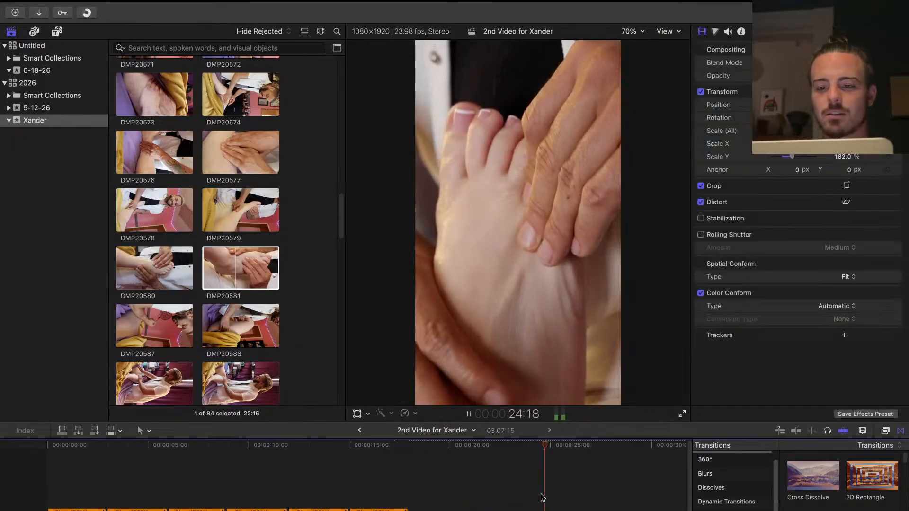
{"action": "key", "text": "space"}
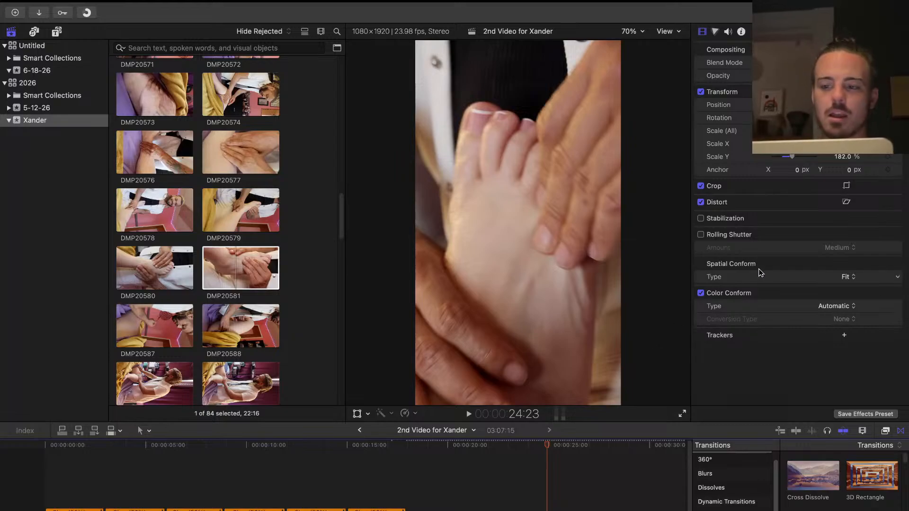
{"action": "left_click", "coordinate": [604, 510]}
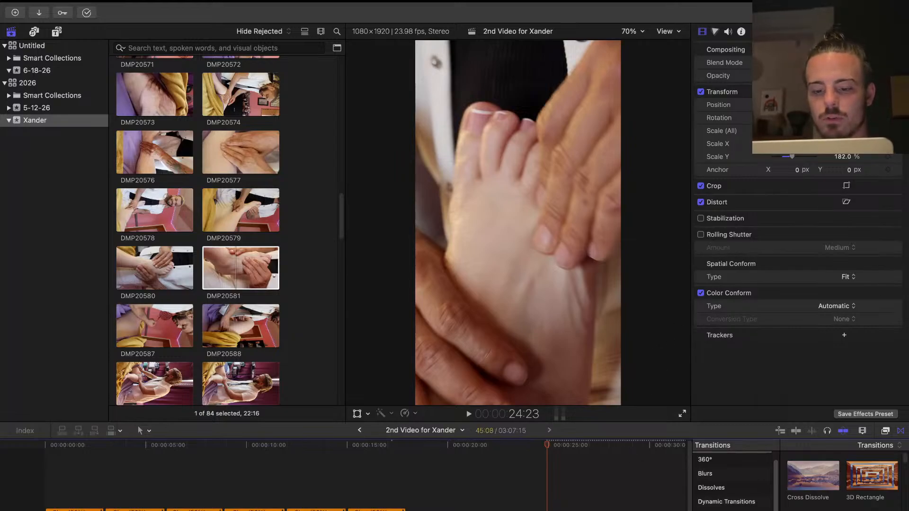
{"action": "mouse_move", "coordinate": [547, 445]}
{"action": "left_mouse_down"}
{"action": "mouse_move", "coordinate": [492, 443]}
{"action": "mouse_move", "coordinate": [638, 472]}
{"action": "mouse_move", "coordinate": [542, 467]}
{"action": "mouse_move", "coordinate": [575, 450]}
{"action": "mouse_move", "coordinate": [609, 449]}
{"action": "mouse_move", "coordinate": [560, 444]}
{"action": "left_mouse_up"}
{"action": "key", "text": "super+minus"}
{"action": "left_click", "coordinate": [538, 490]}
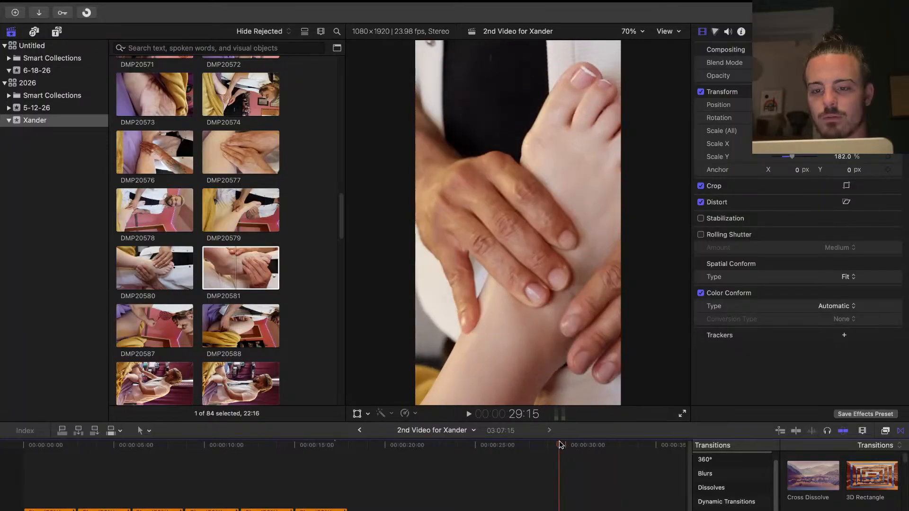
{"action": "left_click", "coordinate": [560, 510]}
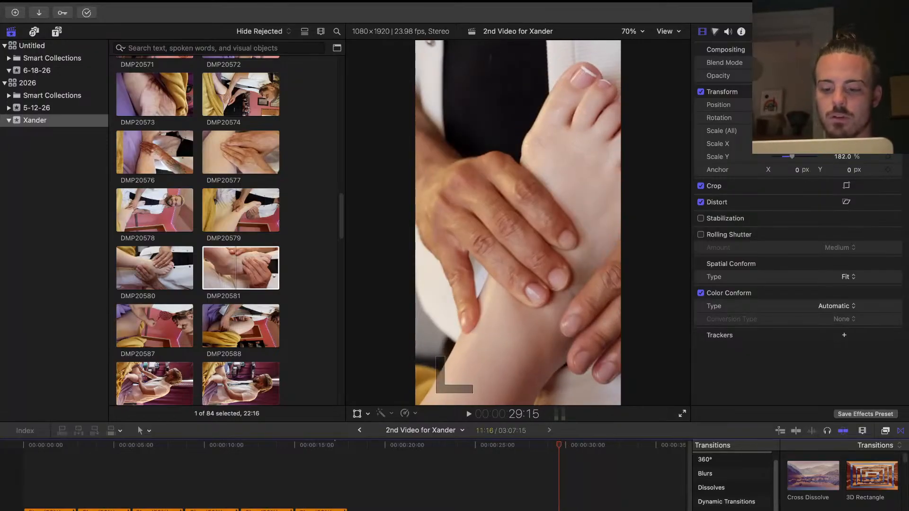
{"action": "key", "text": "Delete"}
Play back several parts of the shortened DMP20581 to look for a better starting point
{"action": "key", "text": "space"}
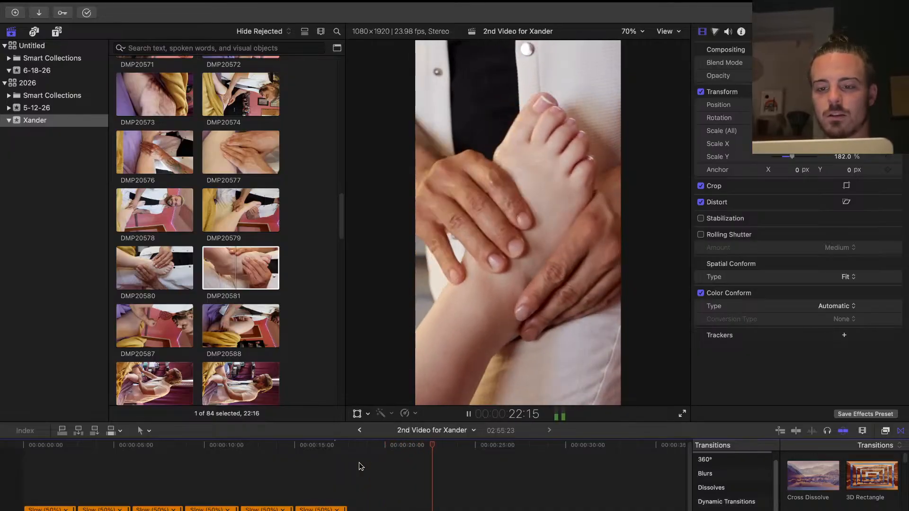
{"action": "key", "text": "space"}
{"action": "key", "text": "space"}
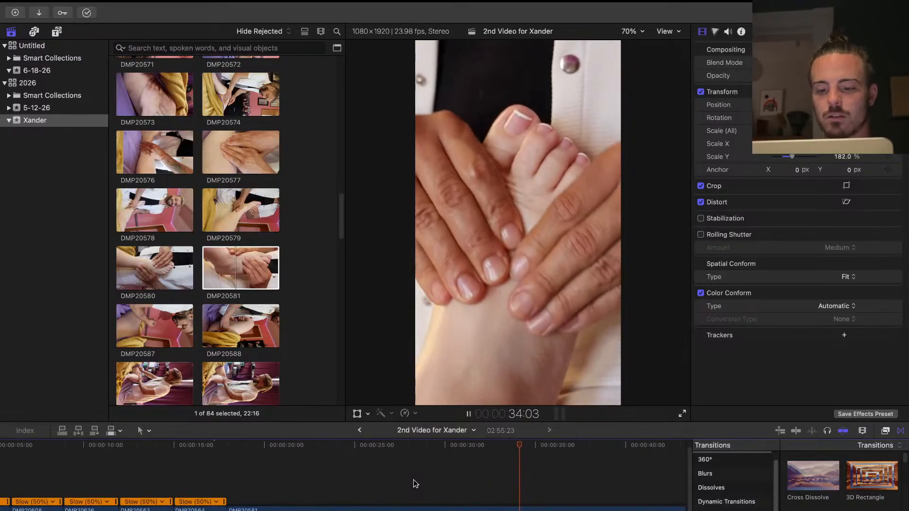
{"action": "key", "text": "super+minus"}
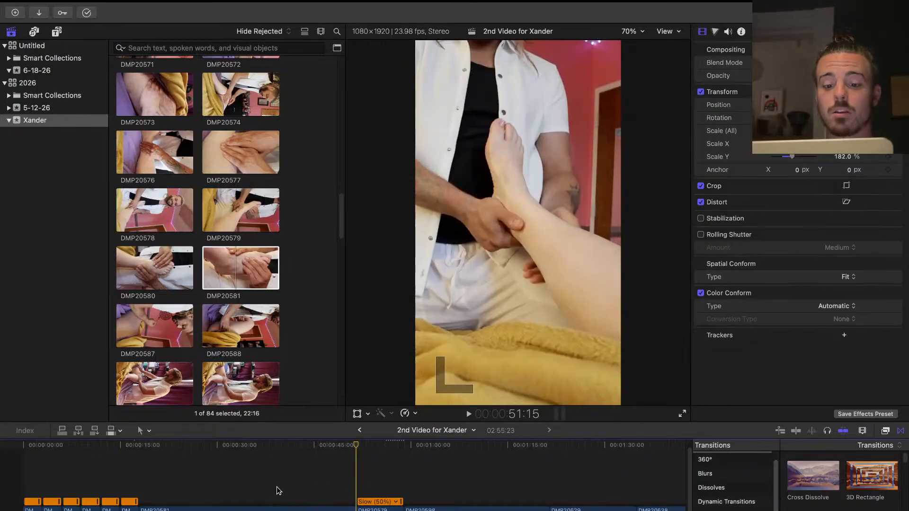
{"action": "left_click", "coordinate": [252, 485]}
{"action": "key", "text": "space"}
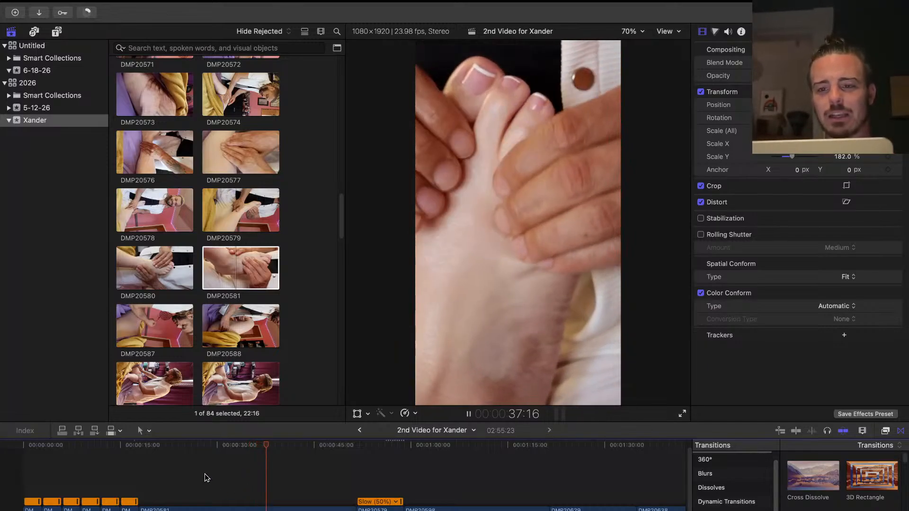
{"action": "left_click", "coordinate": [207, 477]}
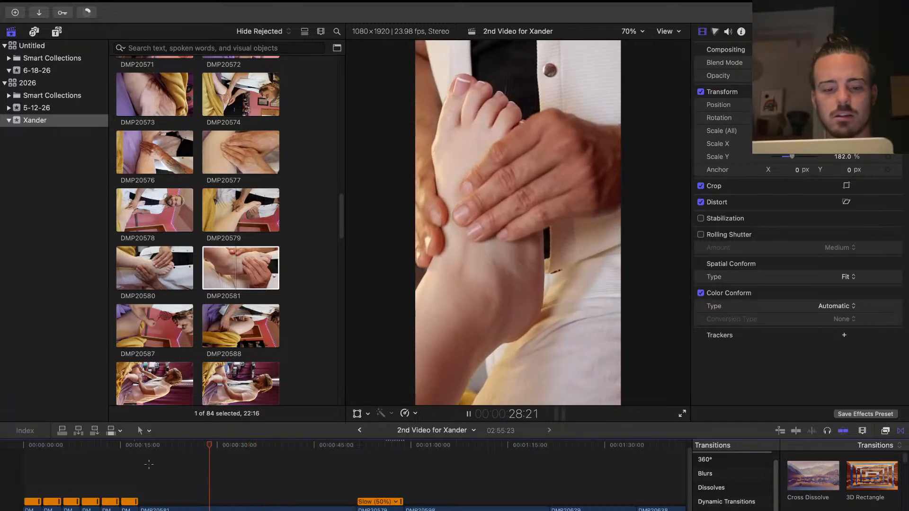
{"action": "left_click", "coordinate": [148, 467]}
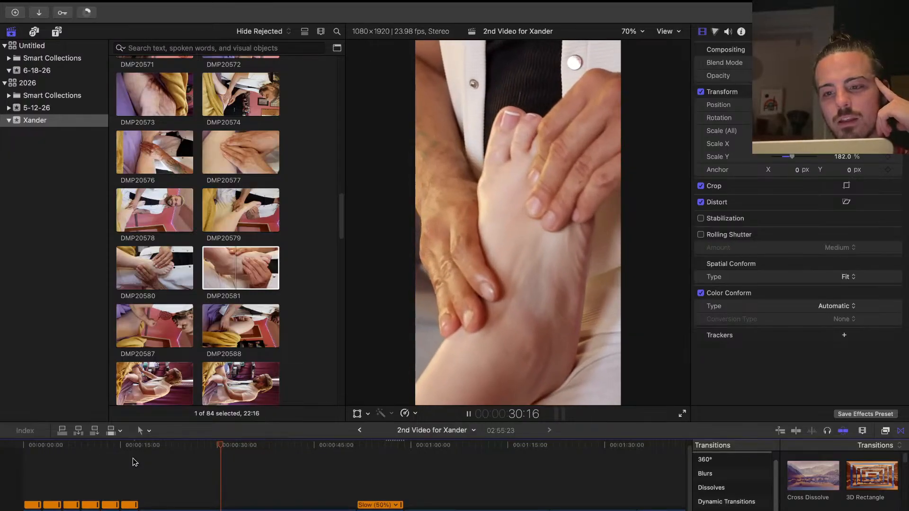
Trim the start of DMP20581 to the 29:09 mark, removing about 11 seconds, and play back the new cut
{"action": "key", "text": "space"}
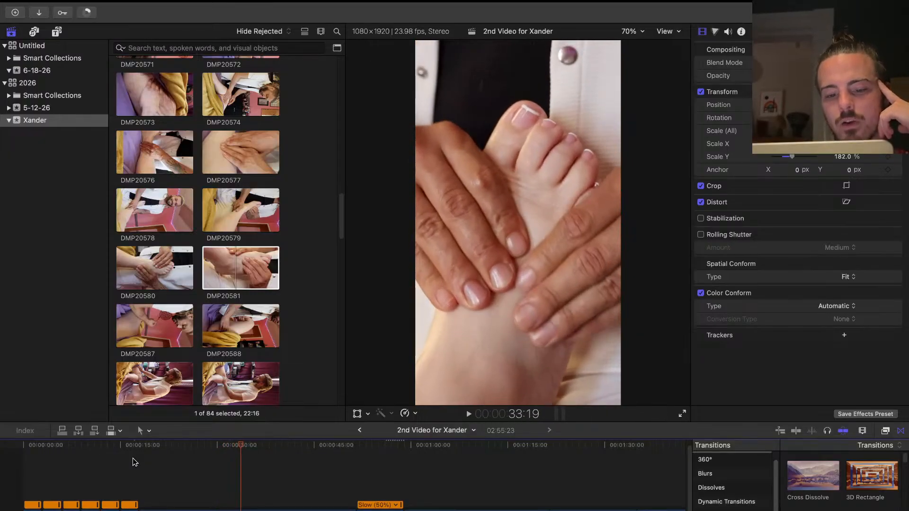
{"action": "left_click", "coordinate": [198, 482]}
{"action": "left_click", "coordinate": [212, 484]}
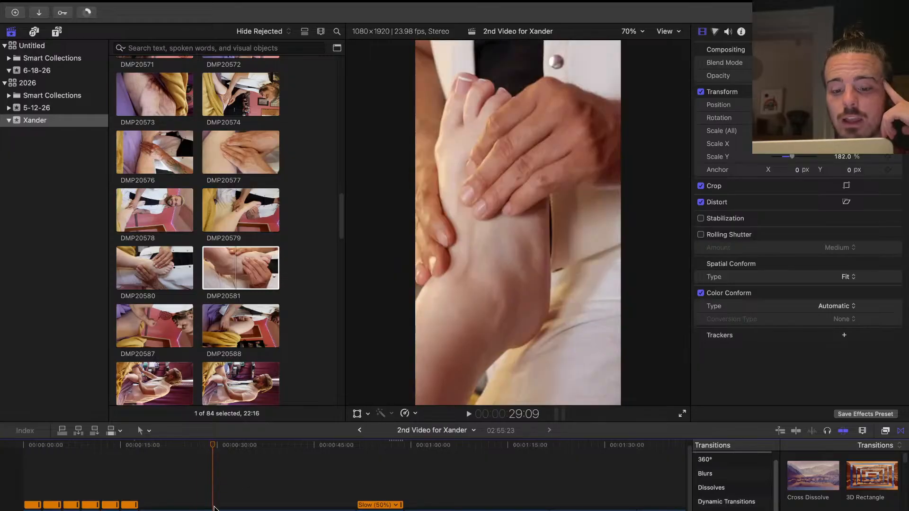
{"action": "left_click_drag", "start_coordinate": [139, 510], "coordinate": [213, 510]}
{"action": "left_click", "coordinate": [190, 494]}
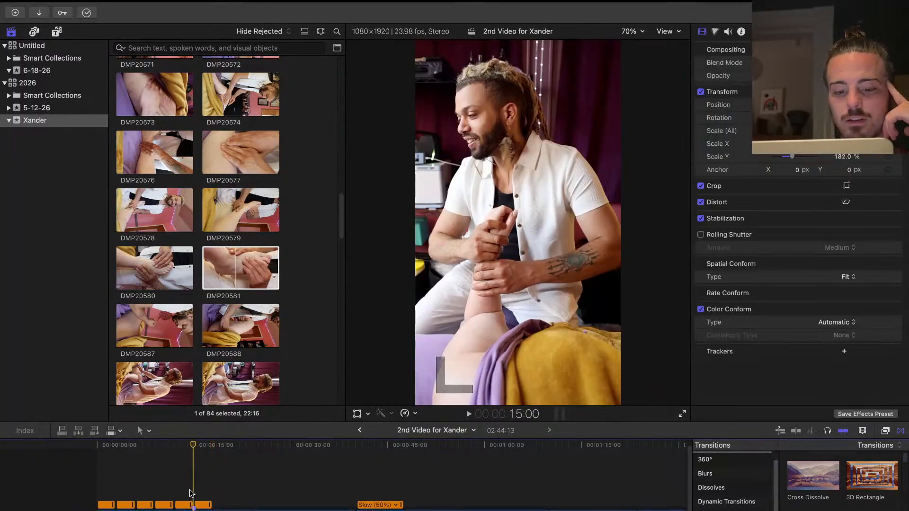
{"action": "key", "text": "space"}
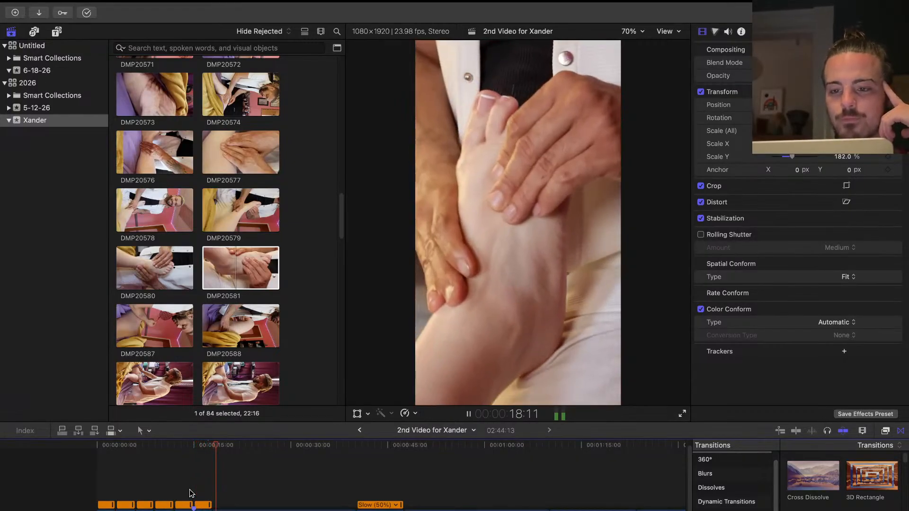
{"action": "key", "text": "space"}
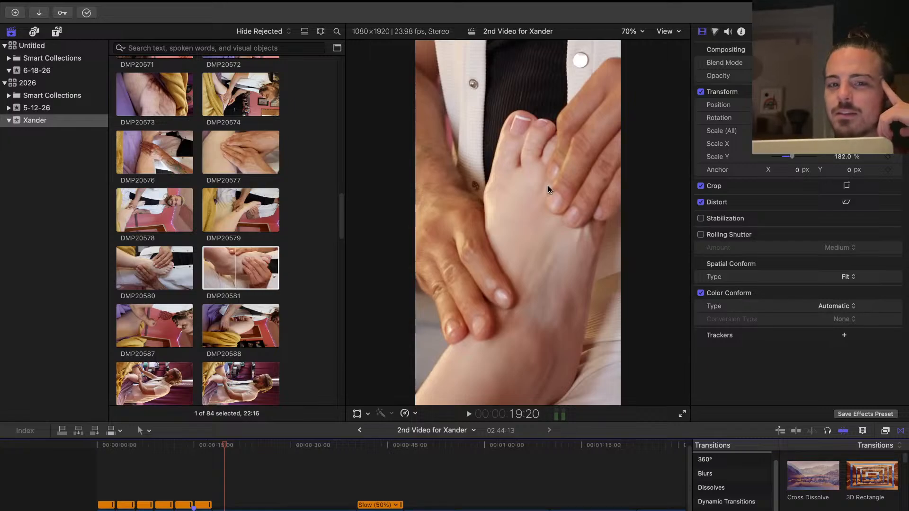
Check the background tasks, close them and apply 50% Smooth Slo-Mo to DMP20581
{"action": "left_click", "coordinate": [86, 12]}
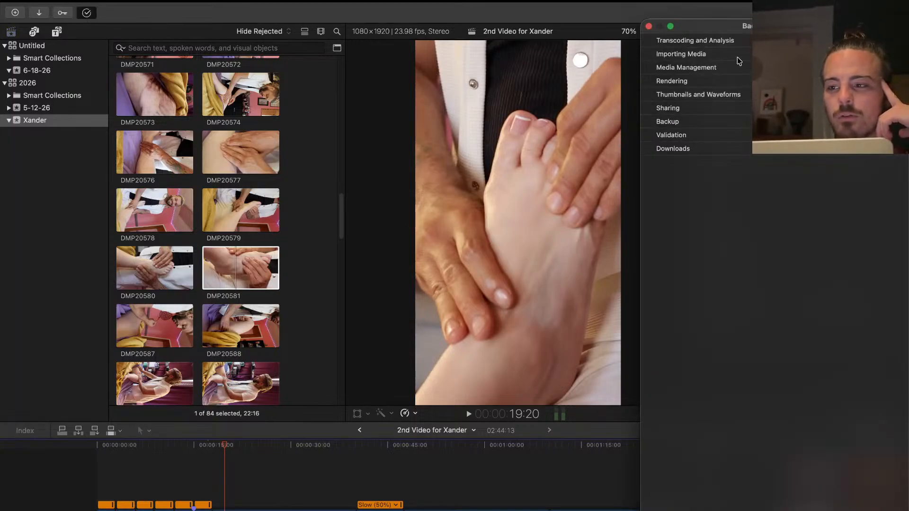
{"action": "left_click", "coordinate": [470, 298]}
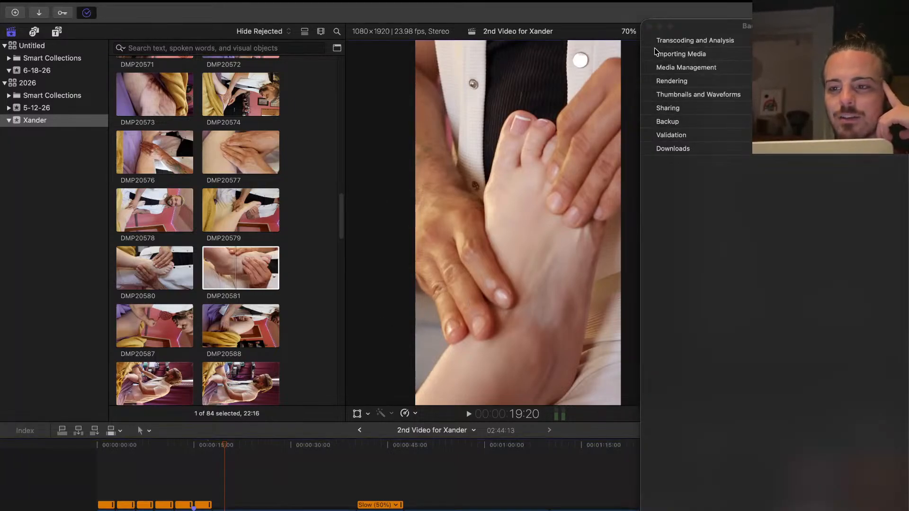
{"action": "left_click", "coordinate": [648, 27]}
{"action": "left_click", "coordinate": [404, 414]}
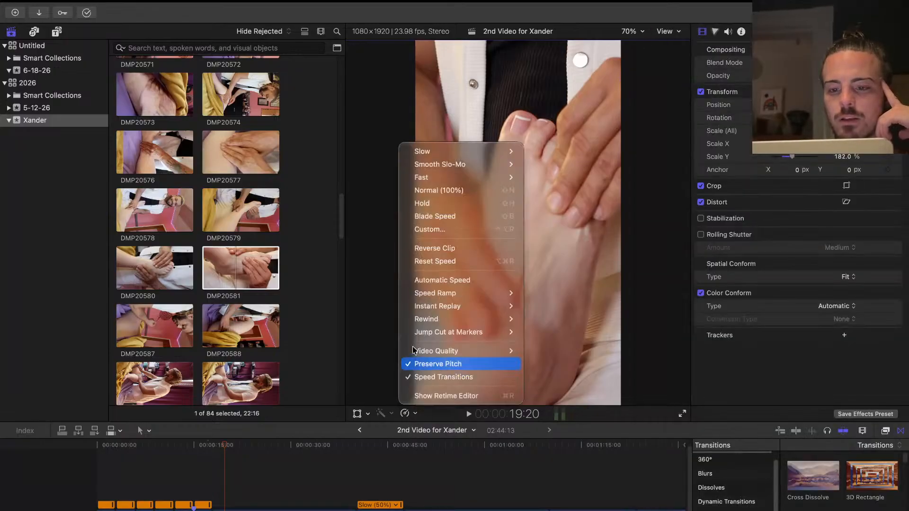
{"action": "mouse_move", "coordinate": [444, 161]}
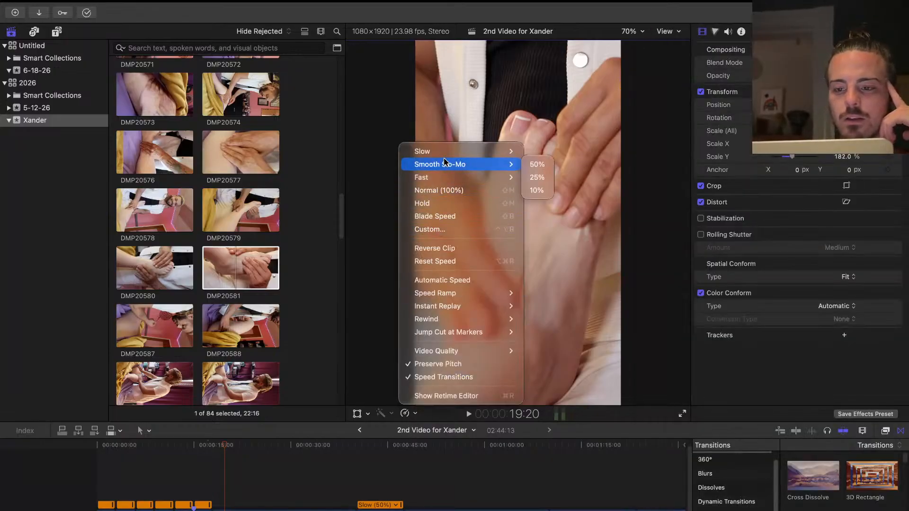
{"action": "left_click", "coordinate": [529, 163]}
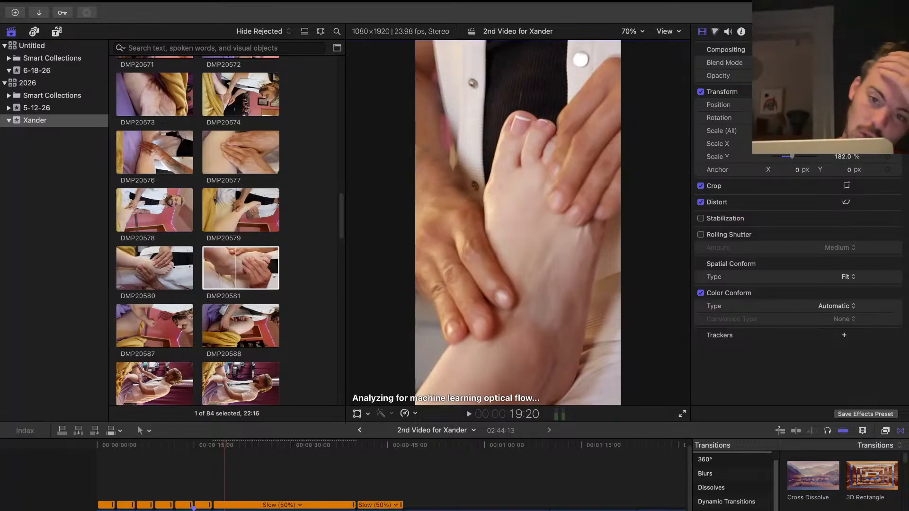
Inspect the transcoding and analysis background tasks for the optical flow progress, and close the list when the analysis finishes
{"action": "left_click", "coordinate": [89, 15]}
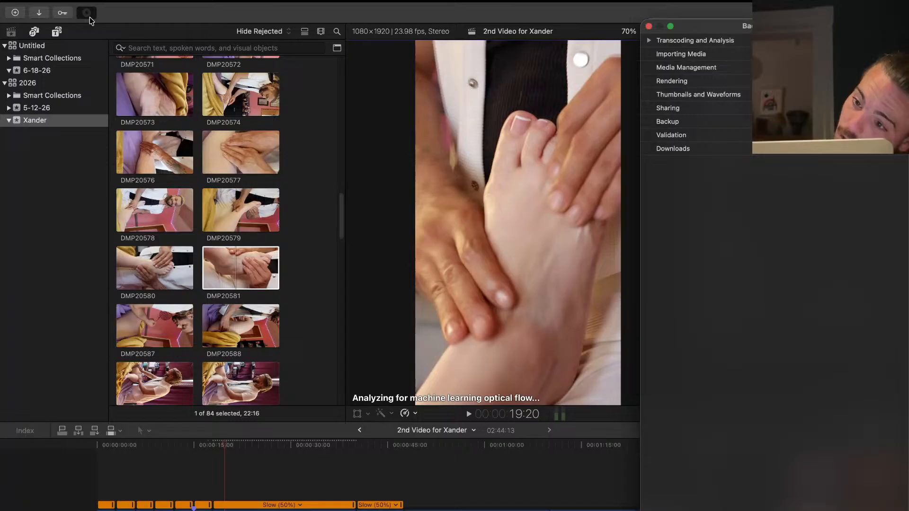
{"action": "left_click", "coordinate": [649, 41]}
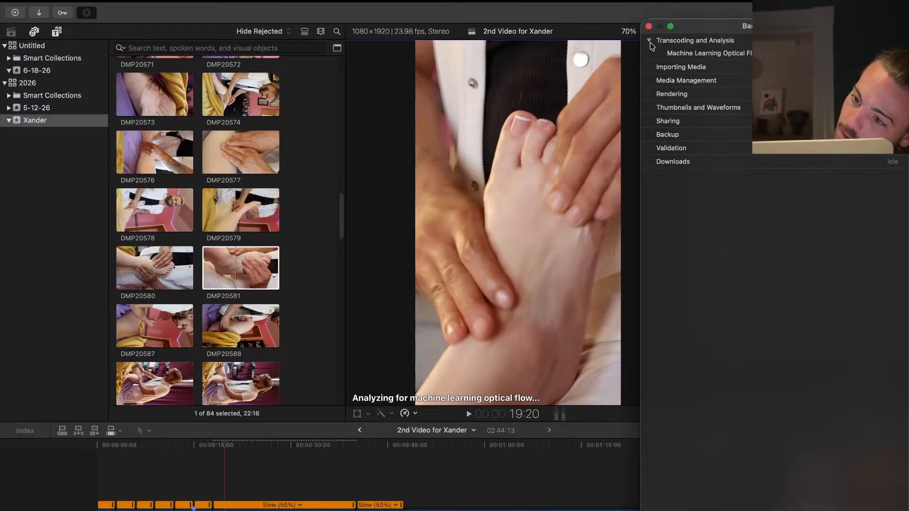
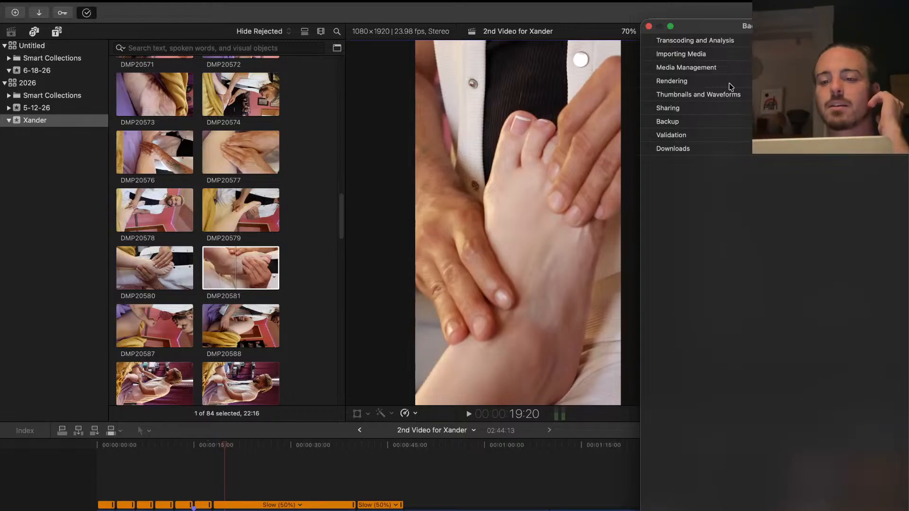
{"action": "left_click", "coordinate": [650, 27]}
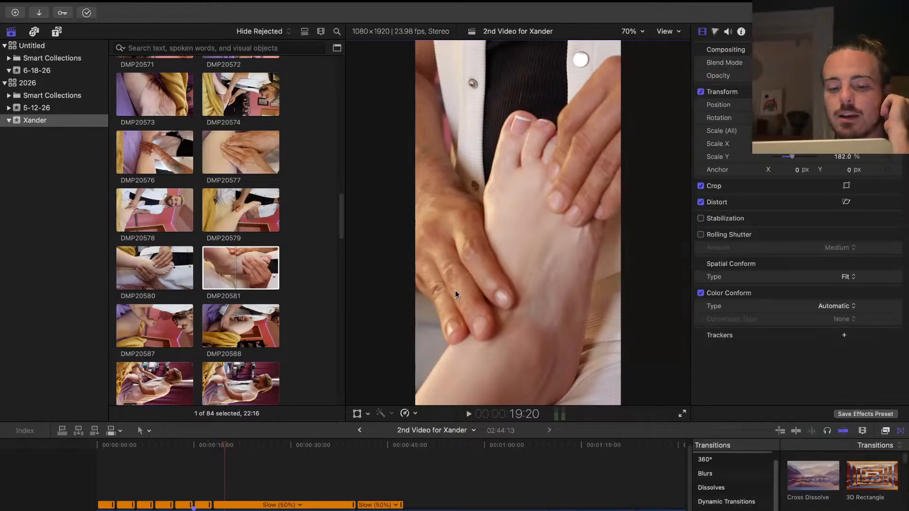
Play DMP20581 from its start and trim its end back to about the 23-second mark in the timeline
{"action": "left_click", "coordinate": [211, 483]}
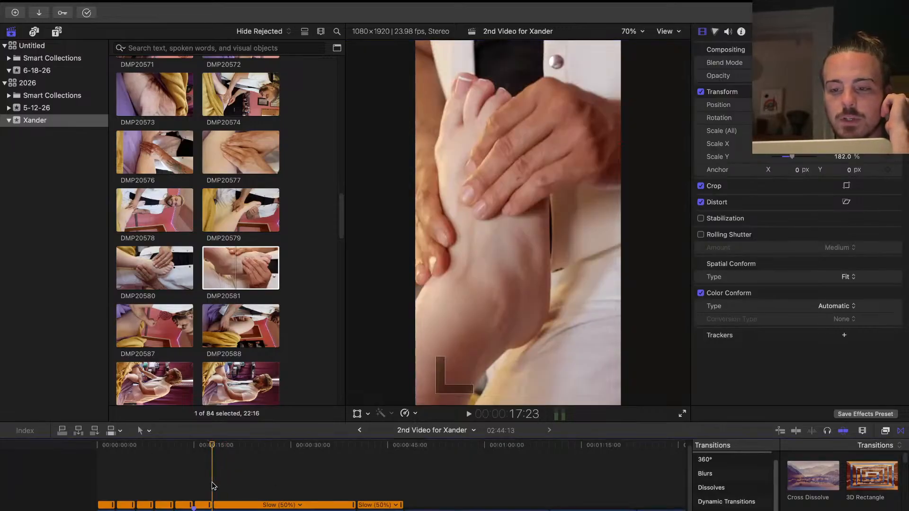
{"action": "key", "text": "space"}
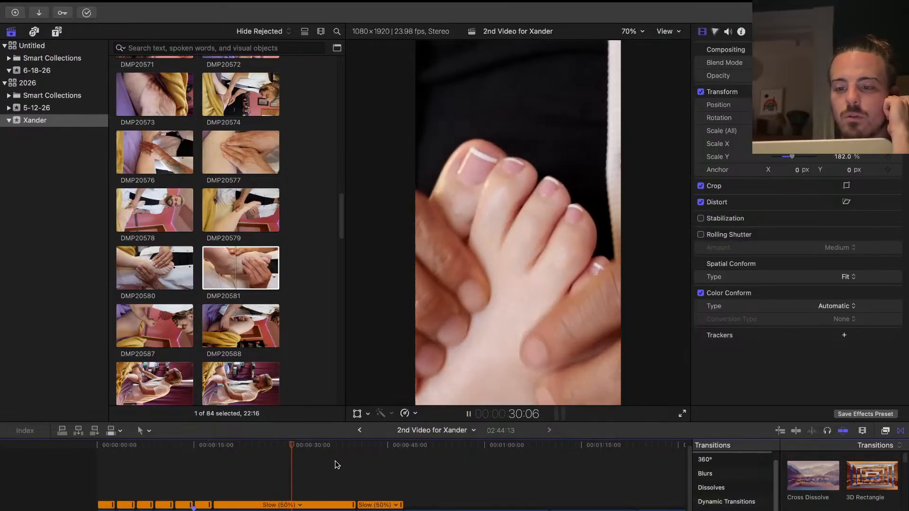
{"action": "key", "text": "space"}
{"action": "left_click_drag", "start_coordinate": [355, 510], "coordinate": [244, 510]}
Play back the cut from DMP20564 into the trimmed DMP20581 and check its slow motion up close
{"action": "left_click", "coordinate": [192, 487]}
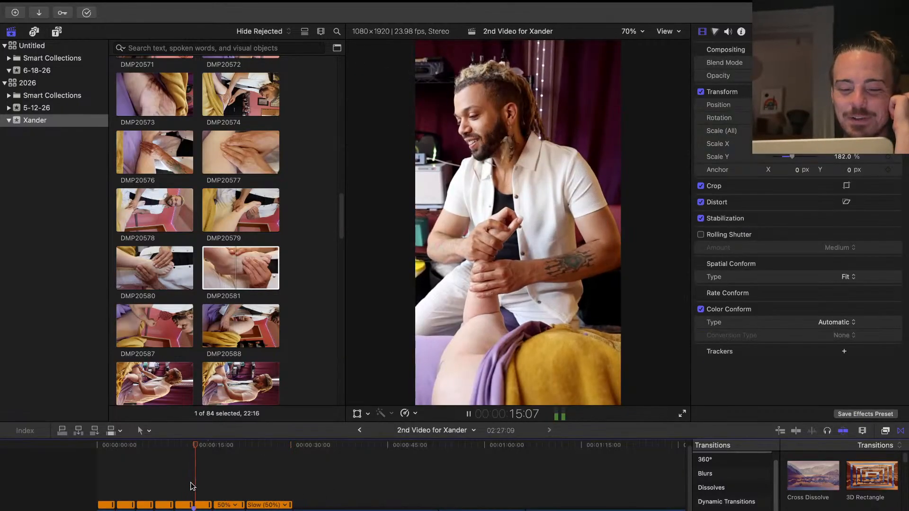
{"action": "key", "text": "super+equal"}
{"action": "key", "text": "super+equal"}
{"action": "key", "text": "super+equal"}
{"action": "key", "text": "space"}
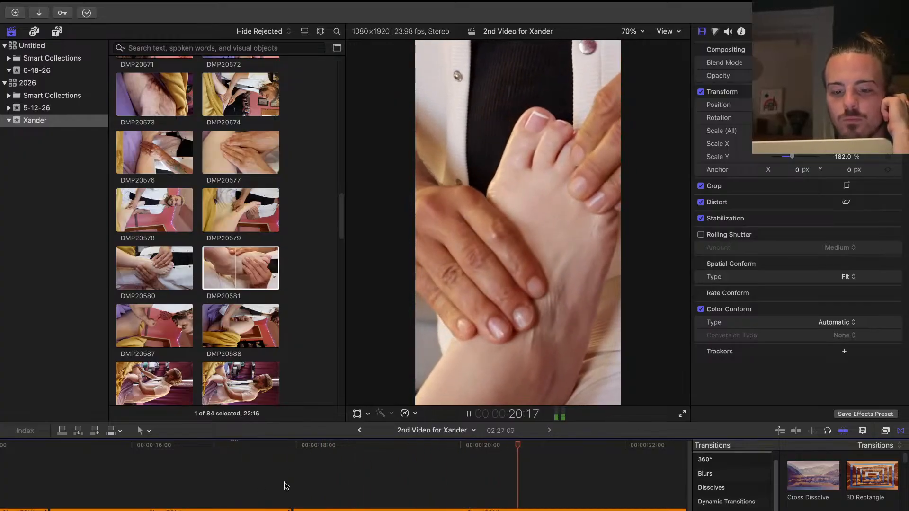
{"action": "scroll", "coordinate": [285, 469], "scroll_direction": "right", "scroll_amount": 4}
{"action": "scroll", "coordinate": [284, 470], "scroll_direction": "down", "scroll_amount": 1}
{"action": "key", "text": "space"}
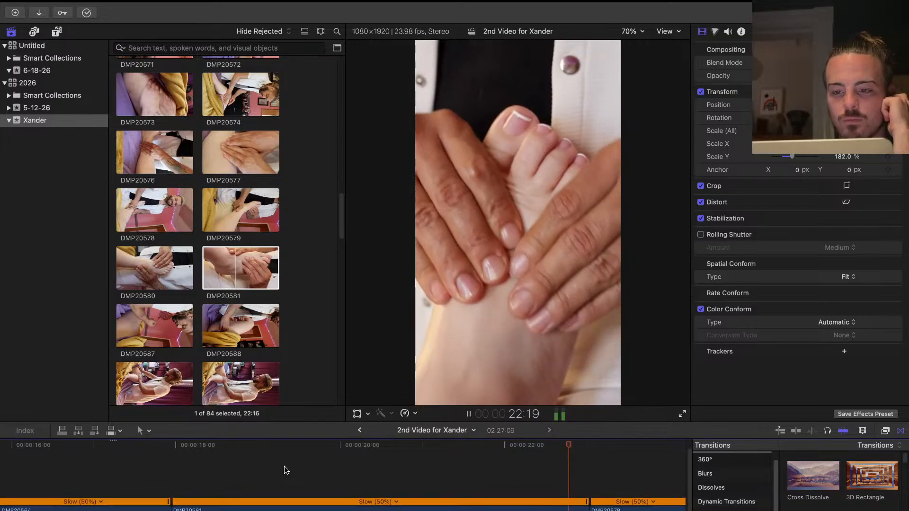
{"action": "left_click", "coordinate": [285, 467]}
{"action": "key", "text": "space"}
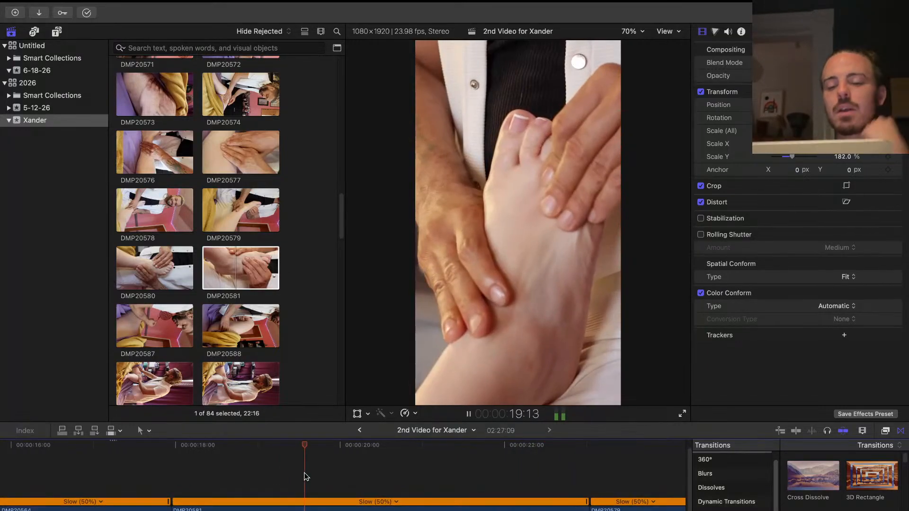
{"action": "key", "text": "space"}
Replay the end of DMP20564 and all of DMP20581 up to the start of DMP20579 to judge the pacing
{"action": "key", "text": "super+minus"}
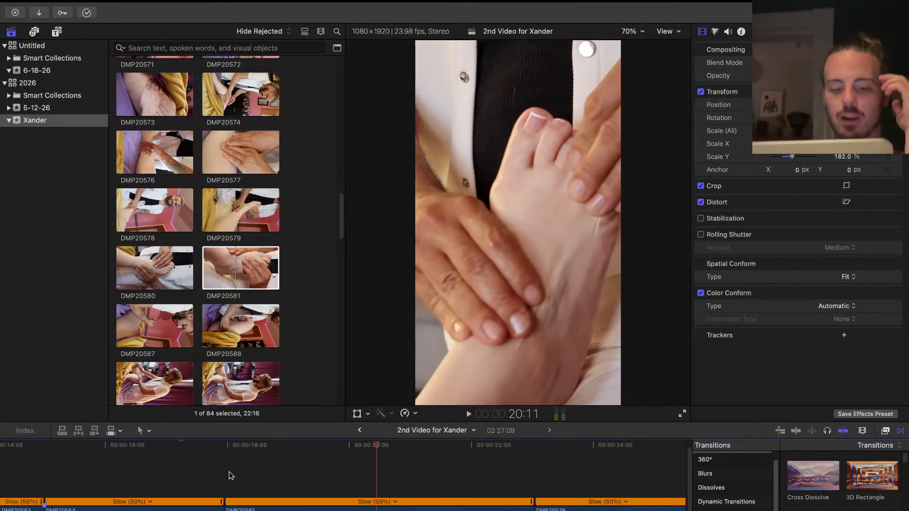
{"action": "left_click", "coordinate": [215, 477]}
{"action": "key", "text": "space"}
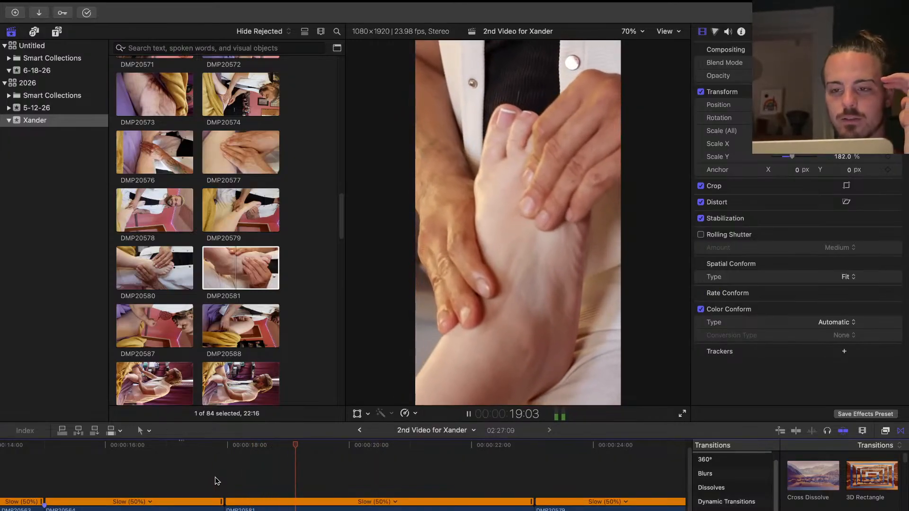
{"action": "scroll", "coordinate": [215, 480], "scroll_direction": "down", "scroll_amount": 3}
{"action": "key", "text": "super+minus"}
{"action": "key", "text": "super+minus"}
{"action": "key", "text": "super+minus"}
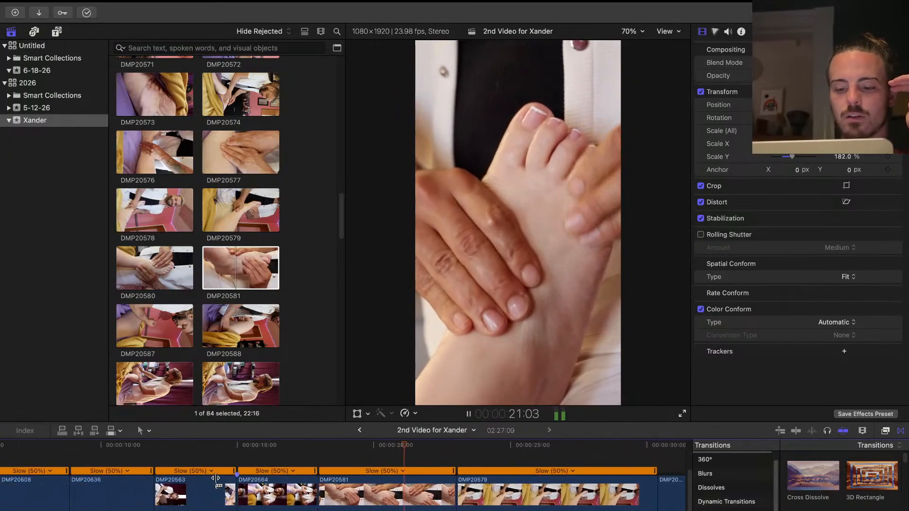
{"action": "scroll", "coordinate": [215, 480], "scroll_direction": "up", "scroll_amount": 3}
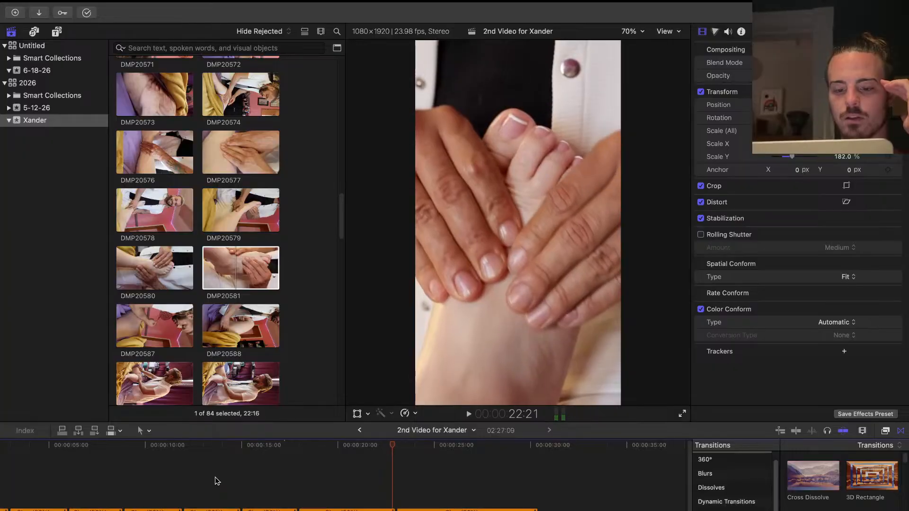
{"action": "left_click", "coordinate": [268, 475]}
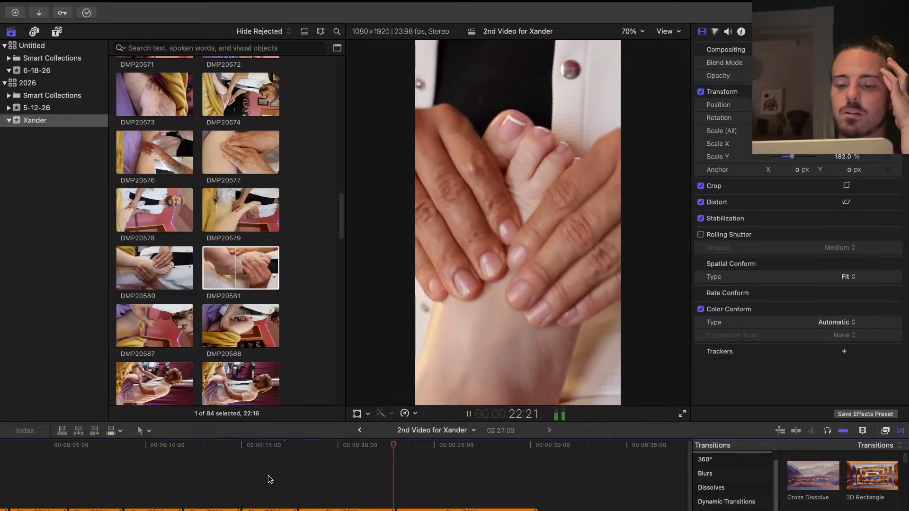
{"action": "key", "text": "space"}
Delete DMP20579 and the leftover clips after it, so the closing prayer-hands shot directly follows DMP20581
{"action": "left_click", "coordinate": [406, 508]}
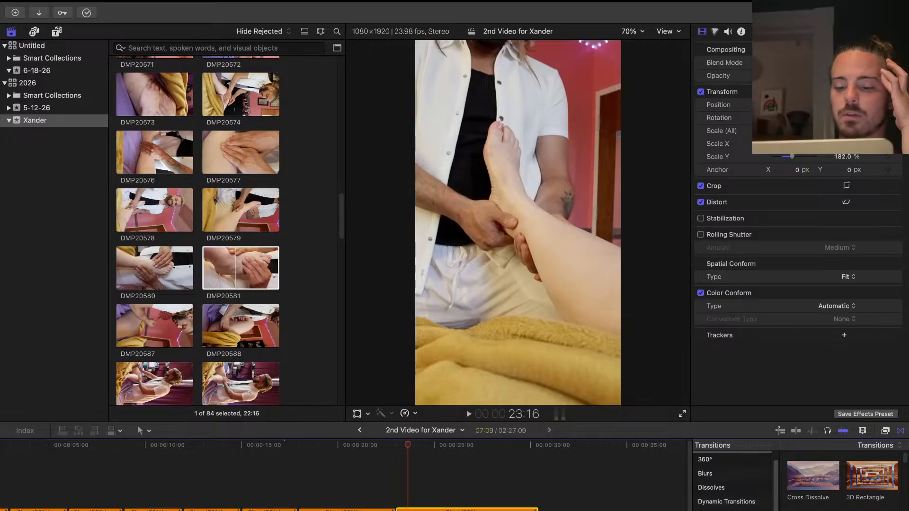
{"action": "key", "text": "Delete"}
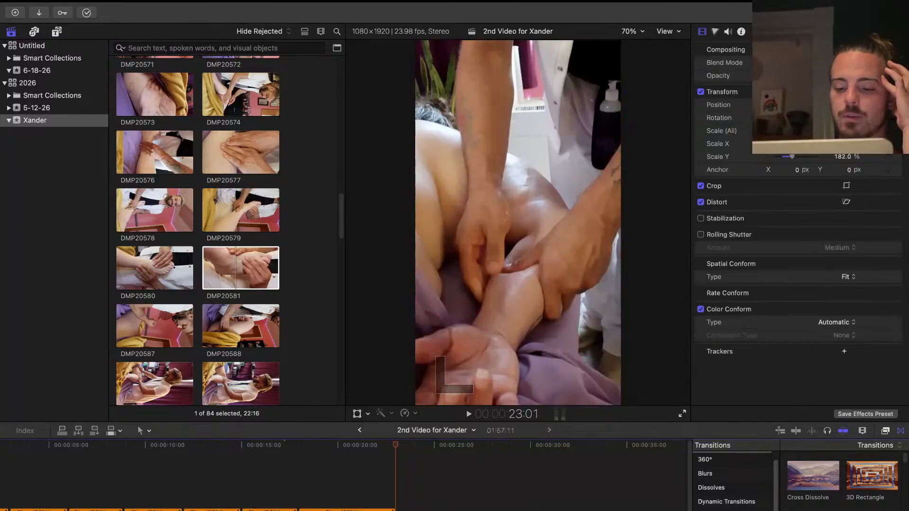
{"action": "key", "text": "space"}
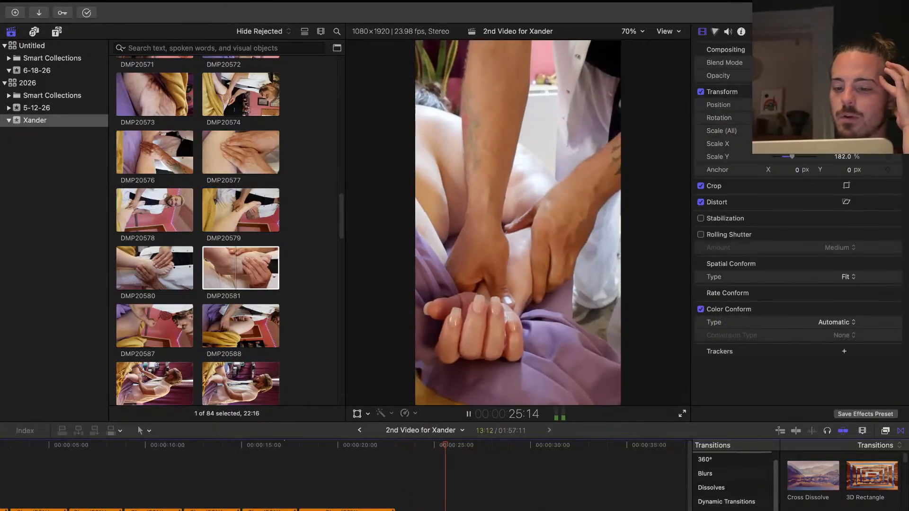
{"action": "key", "text": "Delete"}
{"action": "key", "text": "space"}
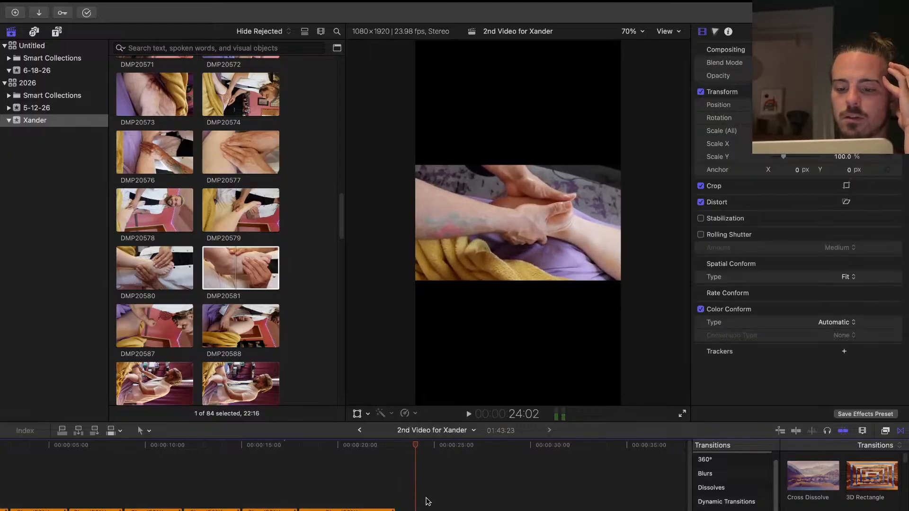
{"action": "key", "text": "super+z"}
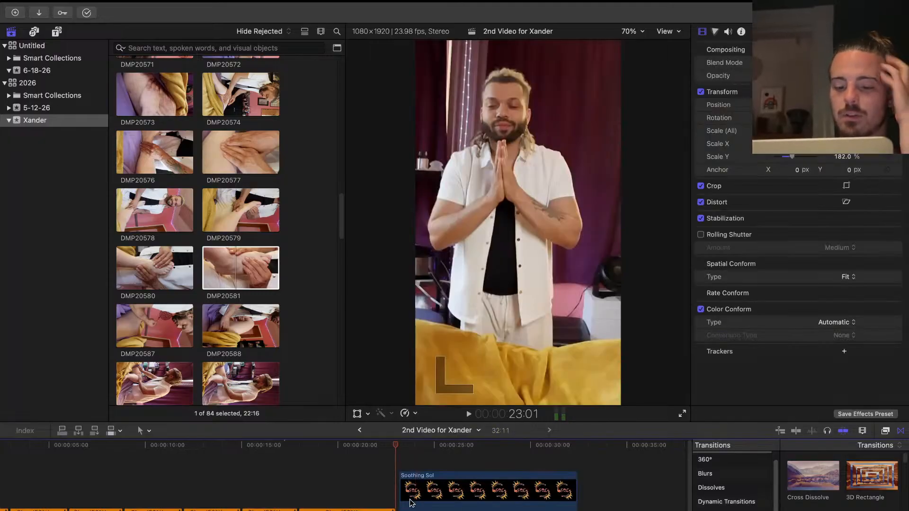
Trim the end of the Soothing Sol logo clip so it finishes together with the closing shot
{"action": "scroll", "coordinate": [362, 490], "scroll_direction": "left", "scroll_amount": 2}
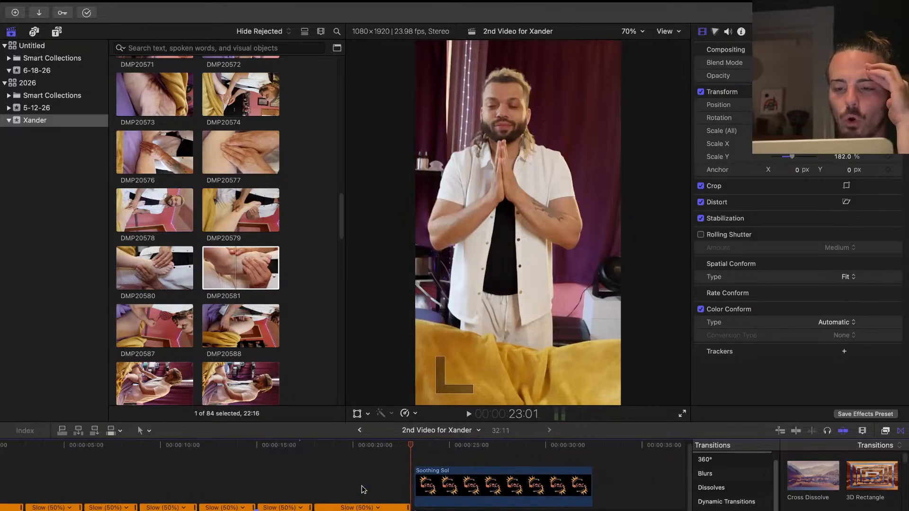
{"action": "left_click_drag", "start_coordinate": [591, 487], "coordinate": [467, 488]}
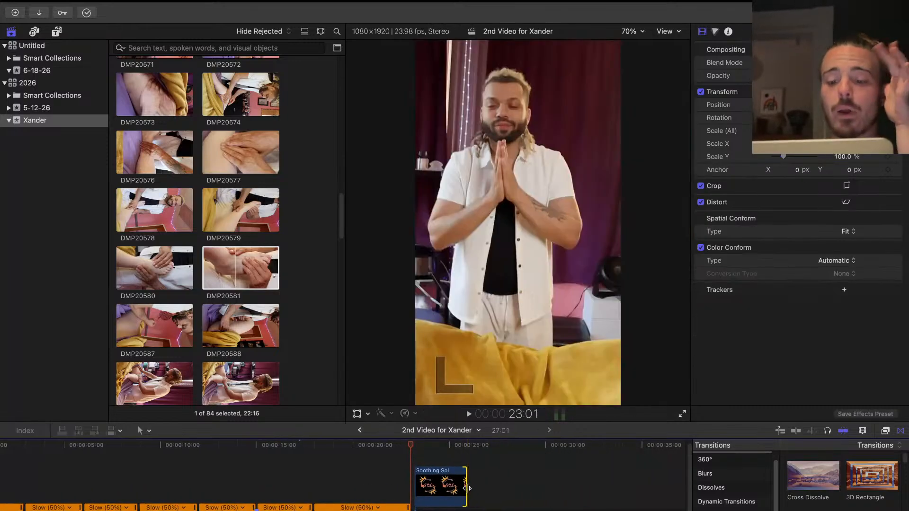
Trim about one second off the end of DMP20581 and play back from the start of DMP20564
{"action": "scroll", "coordinate": [384, 505], "scroll_direction": "down", "scroll_amount": 2}
{"action": "left_click", "coordinate": [396, 507]}
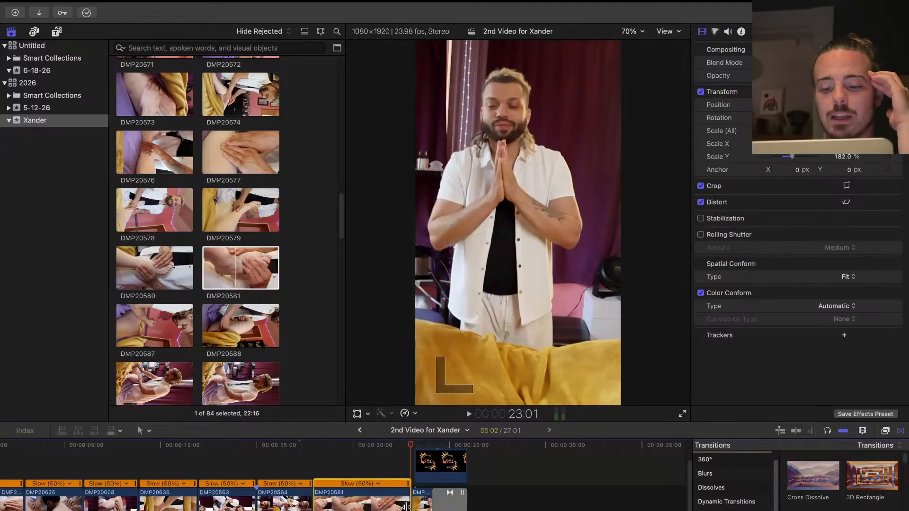
{"action": "left_click_drag", "start_coordinate": [406, 507], "coordinate": [387, 507]}
{"action": "left_click", "coordinate": [268, 469]}
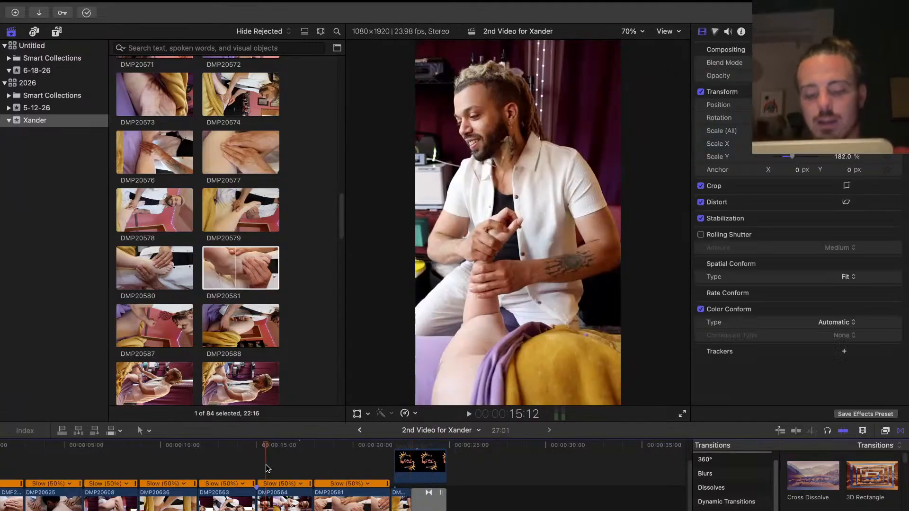
{"action": "key", "text": "space"}
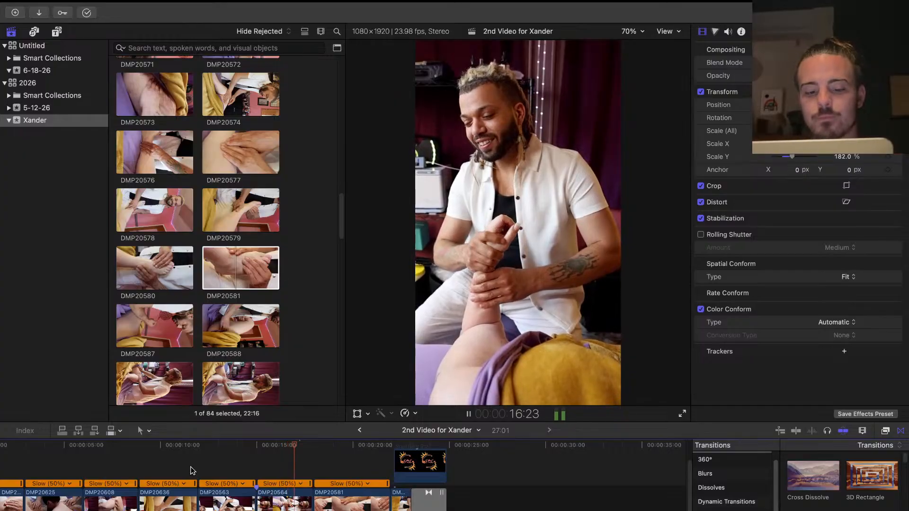
Play back the edit from DMP20636 through the closing logo, and replay the cut from DMP20564 into DMP20581
{"action": "left_click", "coordinate": [168, 466]}
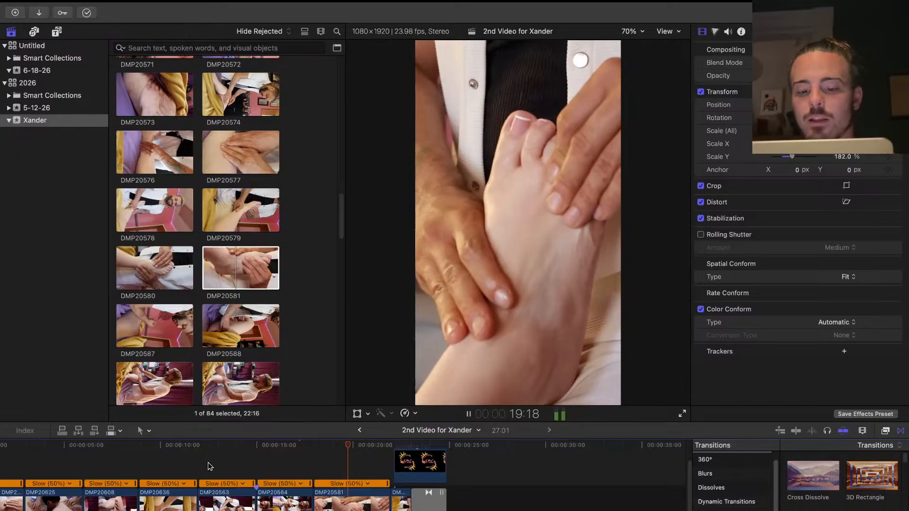
{"action": "key", "text": "space"}
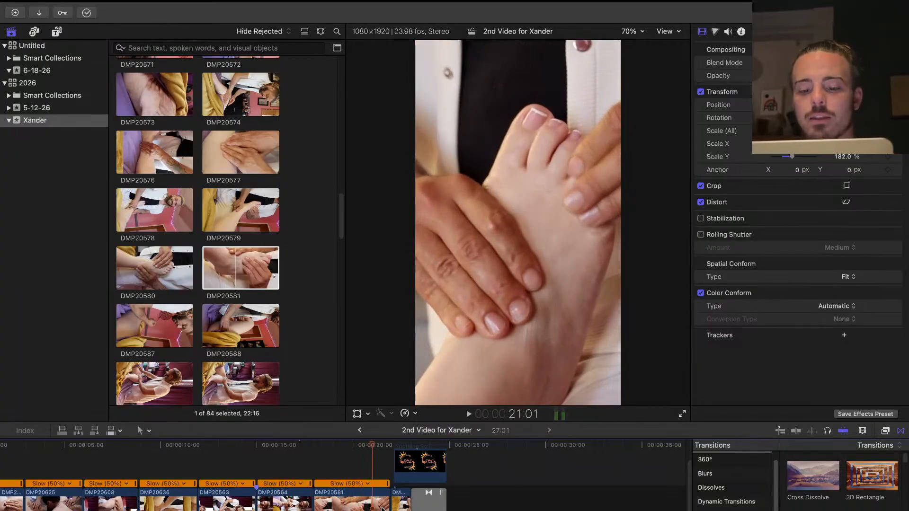
{"action": "key", "text": "space"}
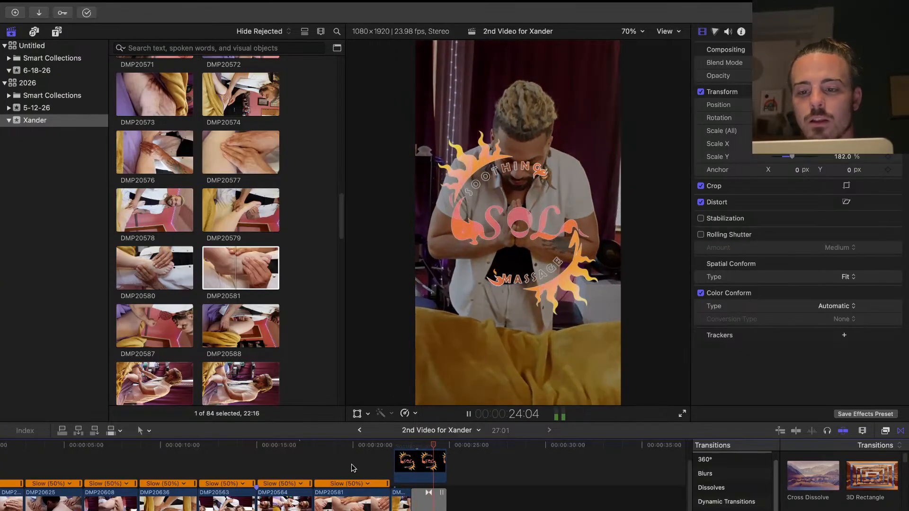
{"action": "key", "text": "space"}
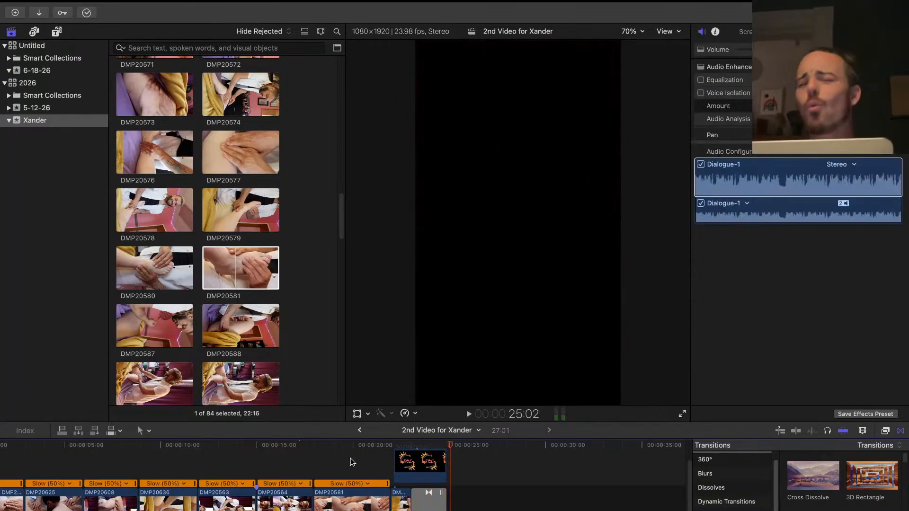
{"action": "left_click", "coordinate": [306, 469]}
{"action": "key", "text": "space"}
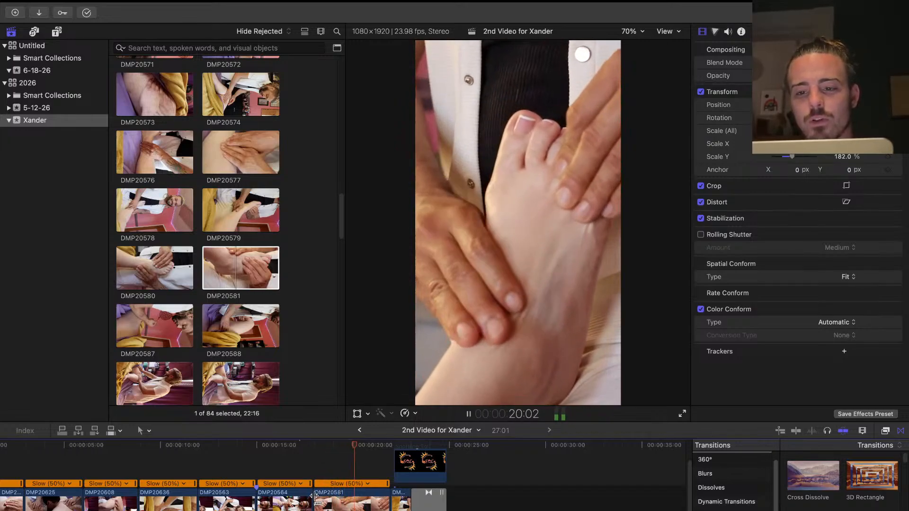
Trim about 0.3 seconds off the start of DMP20581 and a few frames off its end, then replay the cut from DMP20564
{"action": "key", "text": "space"}
{"action": "key", "text": "space"}
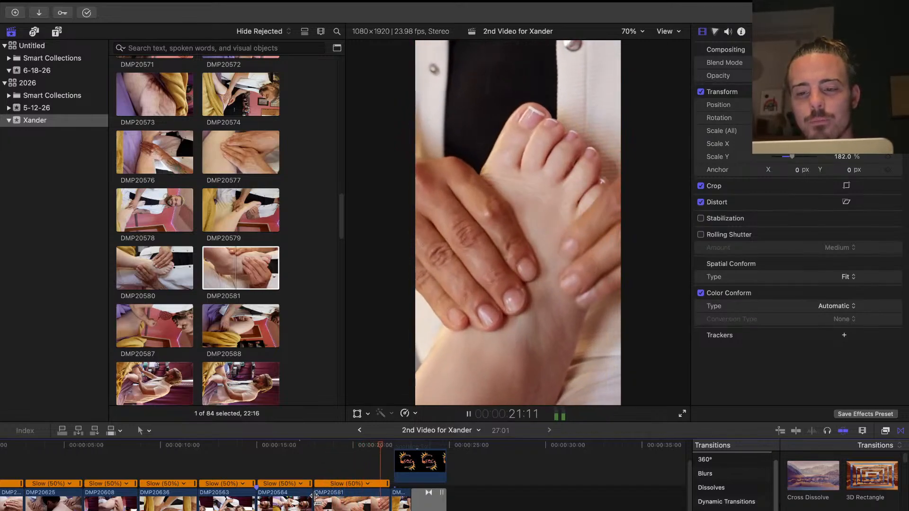
{"action": "left_click_drag", "start_coordinate": [315, 496], "coordinate": [321, 496]}
{"action": "left_click_drag", "start_coordinate": [388, 497], "coordinate": [384, 497]}
{"action": "left_click", "coordinate": [293, 471]}
{"action": "key", "text": "space"}
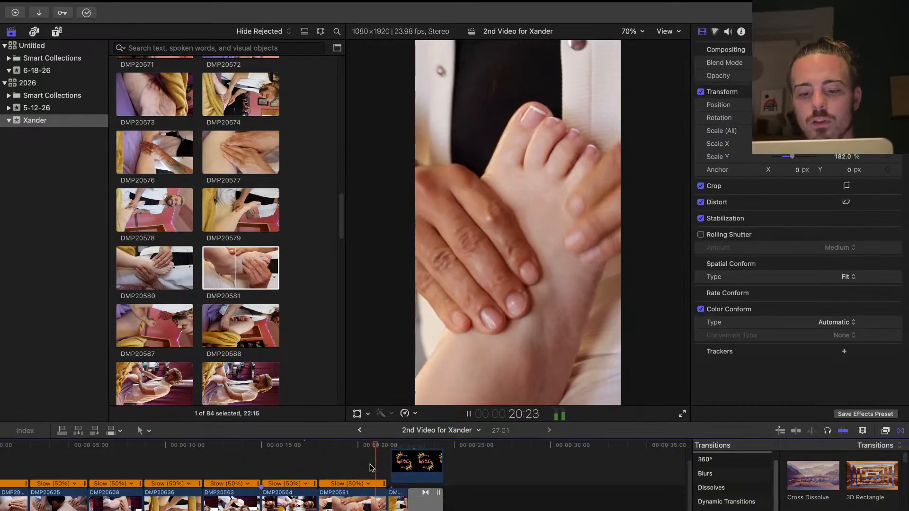
{"action": "key", "text": "space"}
{"action": "key", "text": "space"}
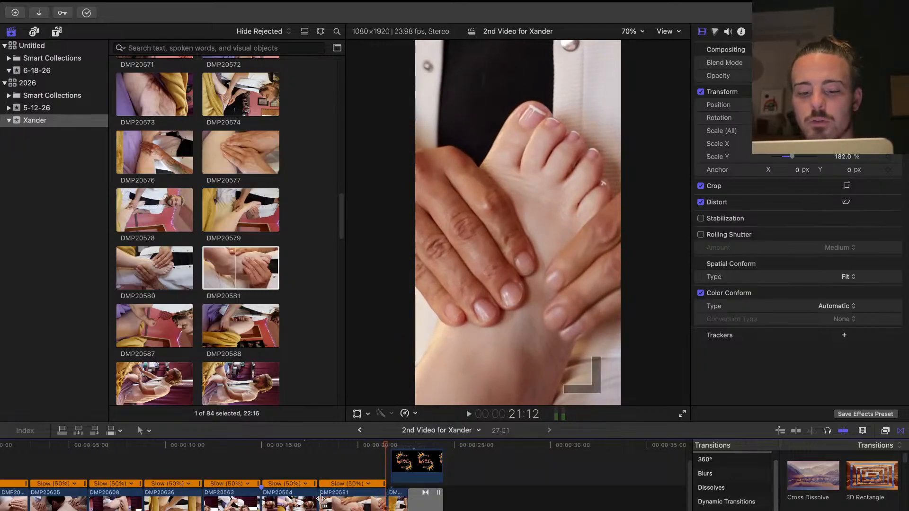
Trim the start of DMP20581 by a few more frames in two small cuts, playing back the transition from DMP20564
{"action": "left_click_drag", "start_coordinate": [322, 498], "coordinate": [325, 496]}
{"action": "key", "text": "super+4"}
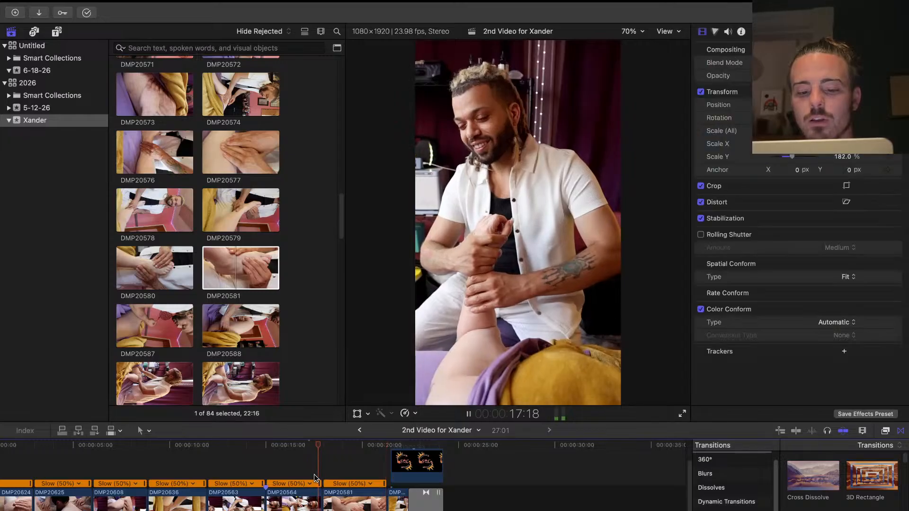
{"action": "key", "text": "space"}
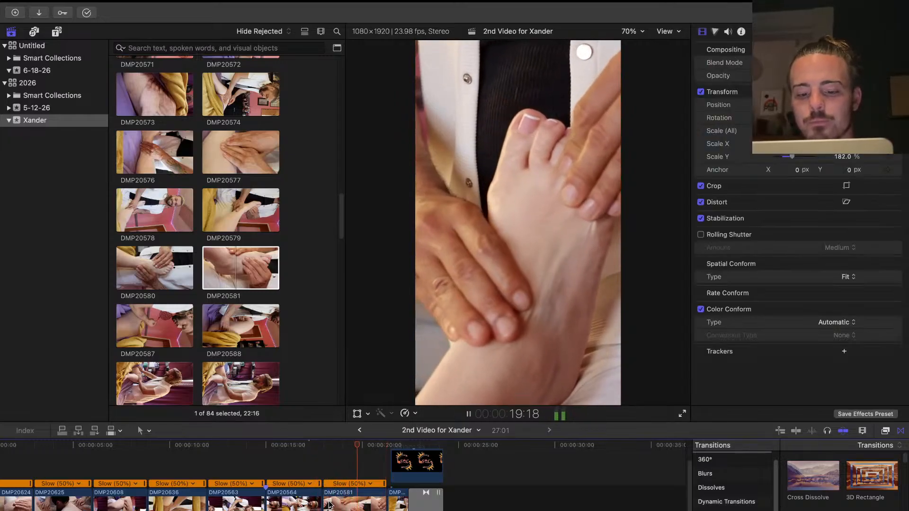
{"action": "left_click_drag", "start_coordinate": [324, 502], "coordinate": [328, 499]}
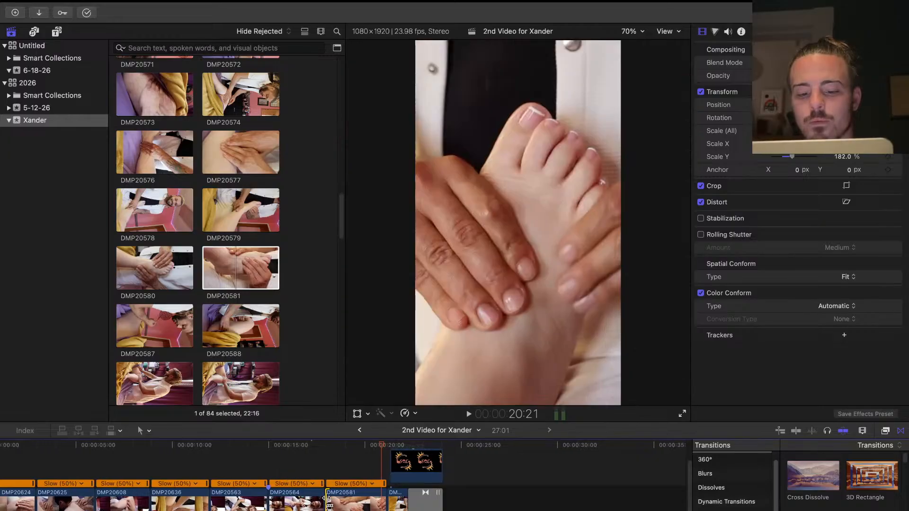
{"action": "left_click", "coordinate": [312, 475]}
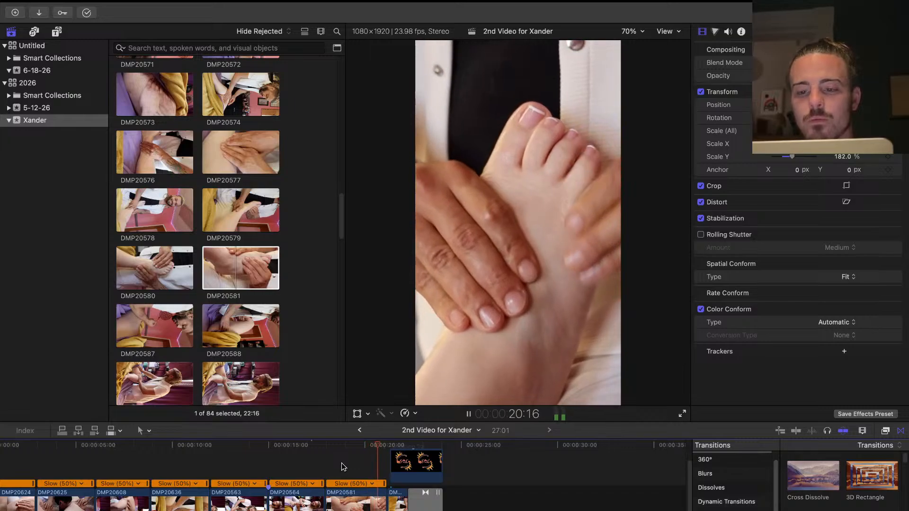
Shave a few last frames off the start of DMP20581 and play back from DMP20564 into the closing prayer-hands shot
{"action": "left_click_drag", "start_coordinate": [328, 496], "coordinate": [330, 495]}
{"action": "left_click", "coordinate": [322, 473]}
{"action": "key", "text": "space"}
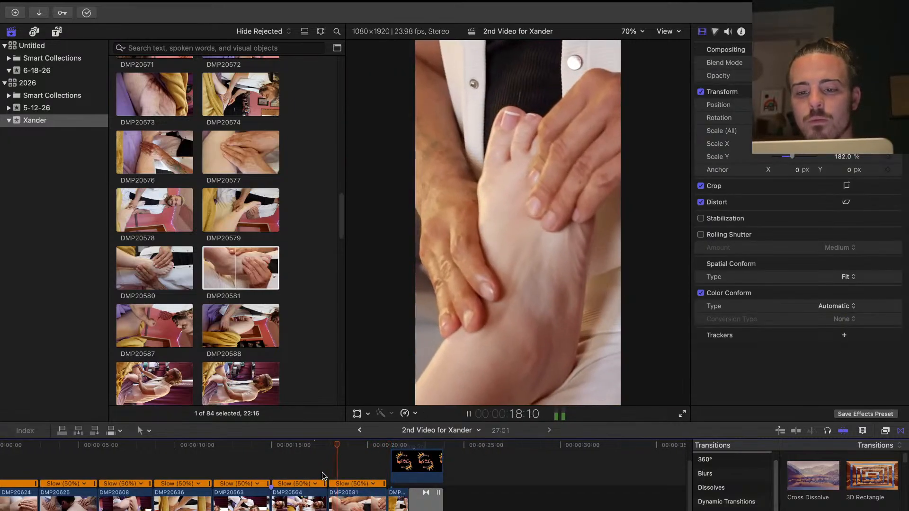
{"action": "left_click", "coordinate": [319, 472]}
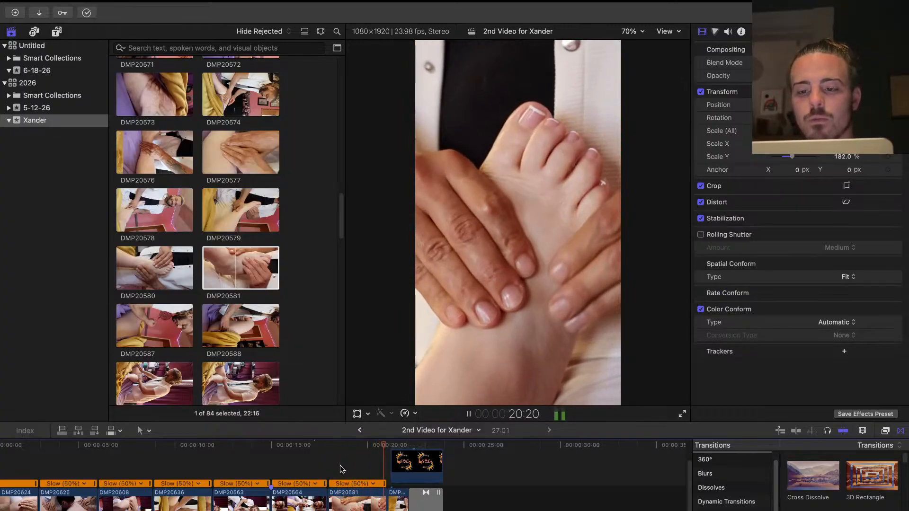
{"action": "key", "text": "space"}
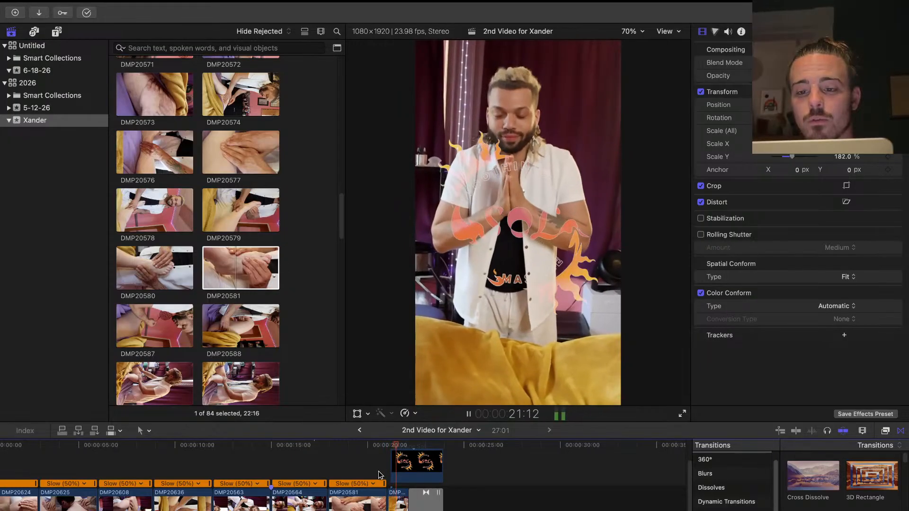
{"action": "left_click", "coordinate": [372, 473]}
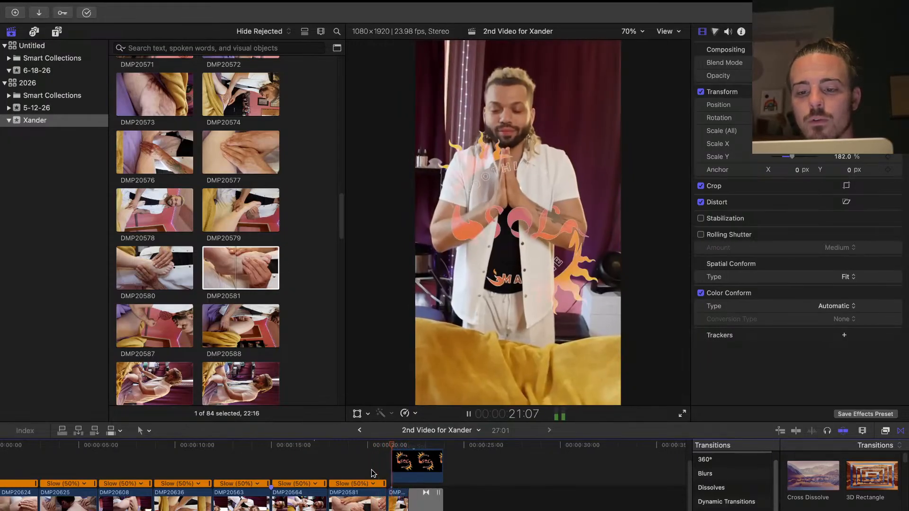
Shift the Soothing Sol logo clip about one second later, add a Cross Dissolve to both its ends, and play back the ending
{"action": "left_click", "coordinate": [412, 471]}
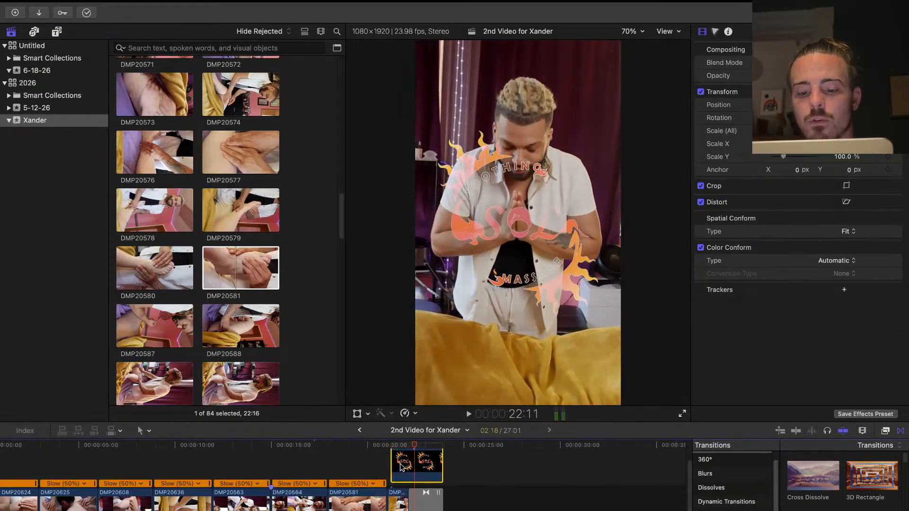
{"action": "left_click_drag", "start_coordinate": [398, 472], "coordinate": [419, 472]}
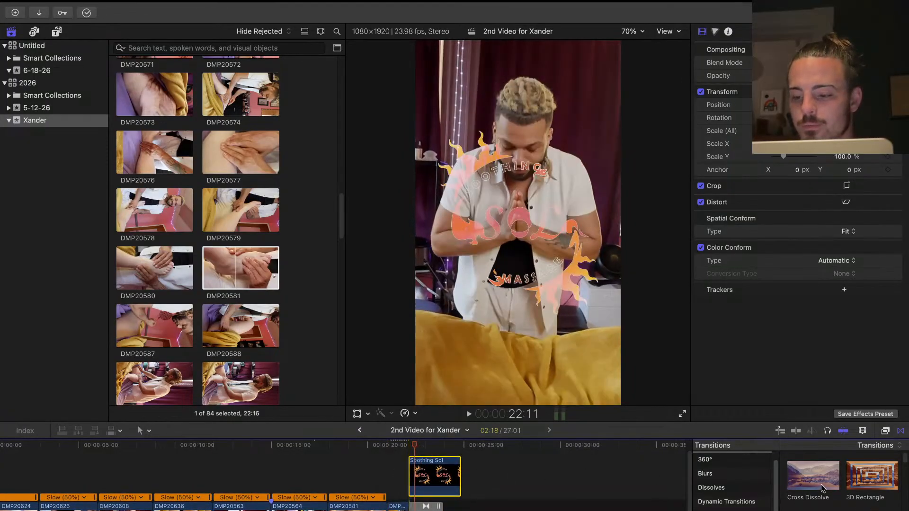
{"action": "left_click_drag", "start_coordinate": [809, 484], "coordinate": [410, 481]}
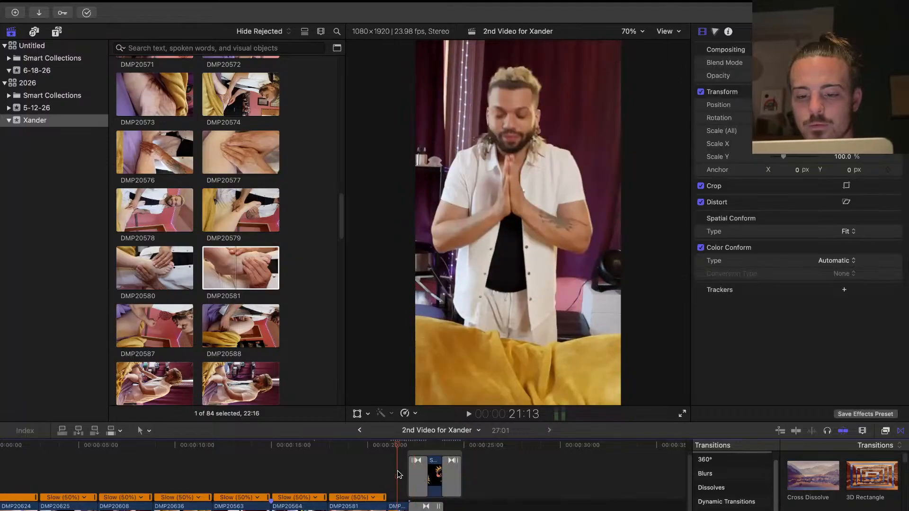
{"action": "key", "text": "space"}
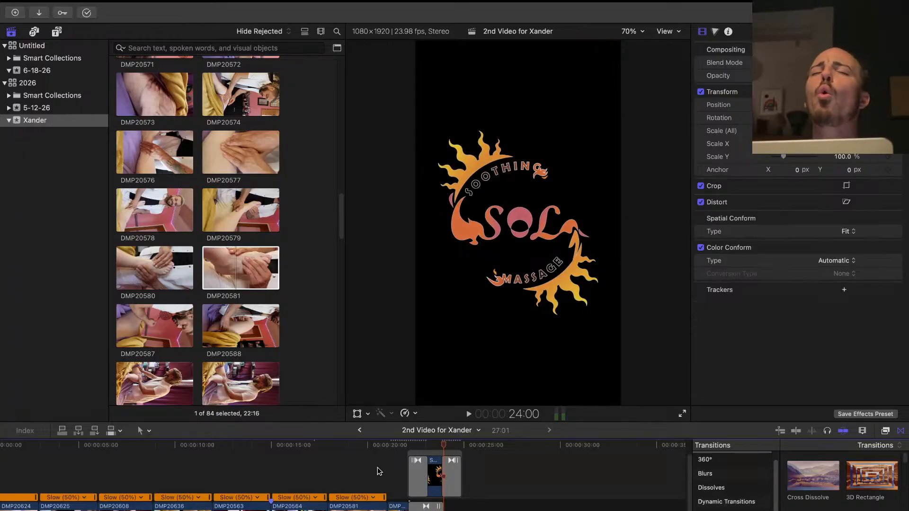
{"action": "left_click", "coordinate": [367, 470]}
{"action": "key", "text": "space"}
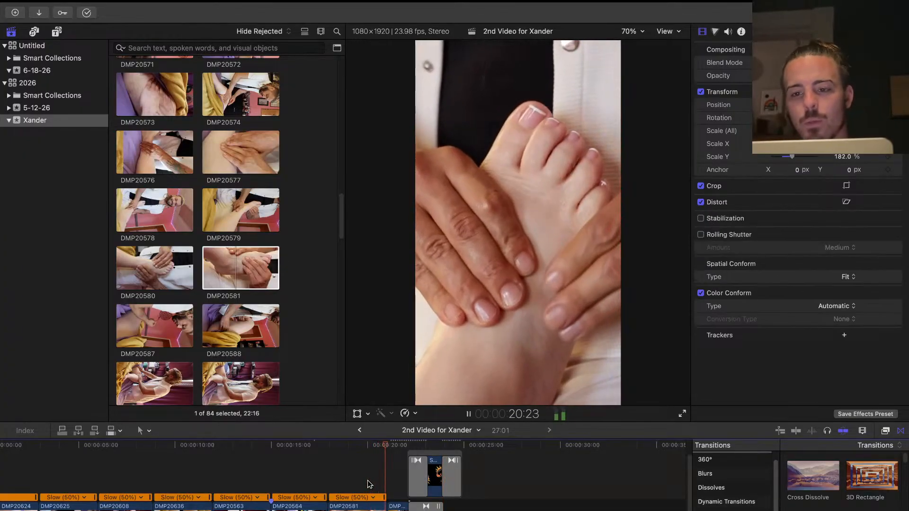
{"action": "key", "text": "space"}
{"action": "left_click", "coordinate": [363, 478]}
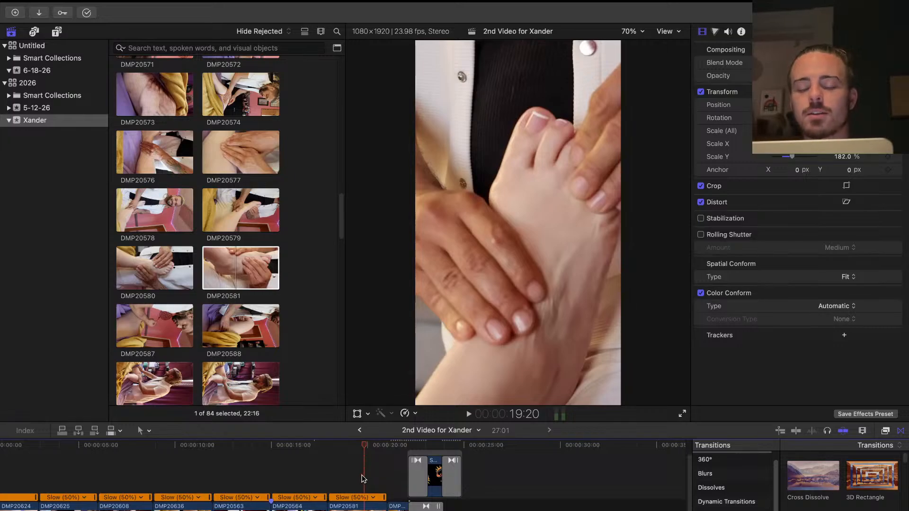
Trim the end of DMP20581 very slightly at the cut to the closing shot and play back into the logo
{"action": "scroll", "coordinate": [364, 479], "scroll_direction": "down", "scroll_amount": 1}
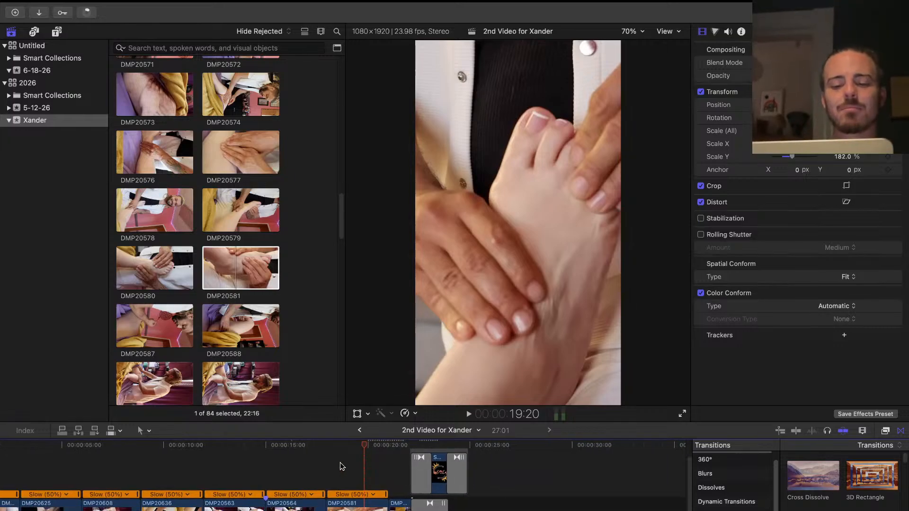
{"action": "scroll", "coordinate": [340, 462], "scroll_direction": "down", "scroll_amount": 6}
{"action": "scroll", "coordinate": [352, 479], "scroll_direction": "up", "scroll_amount": 6}
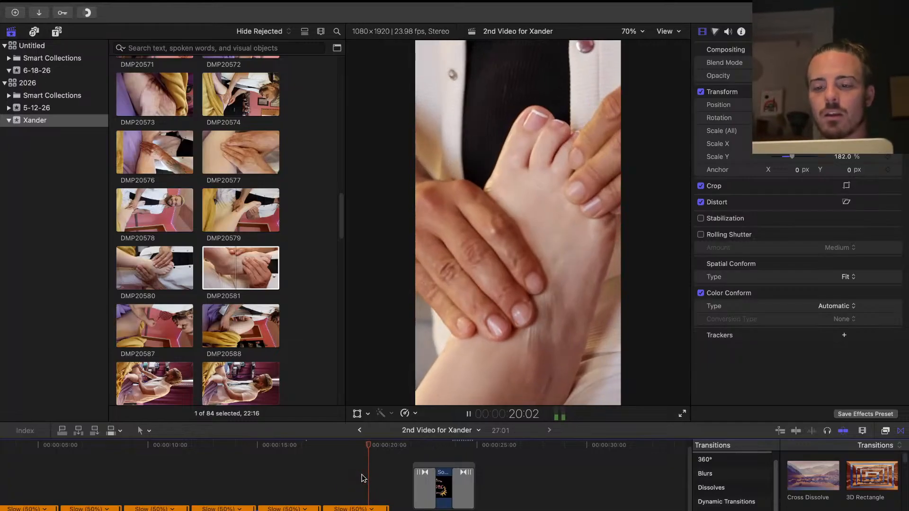
{"action": "scroll", "coordinate": [363, 478], "scroll_direction": "down", "scroll_amount": 1}
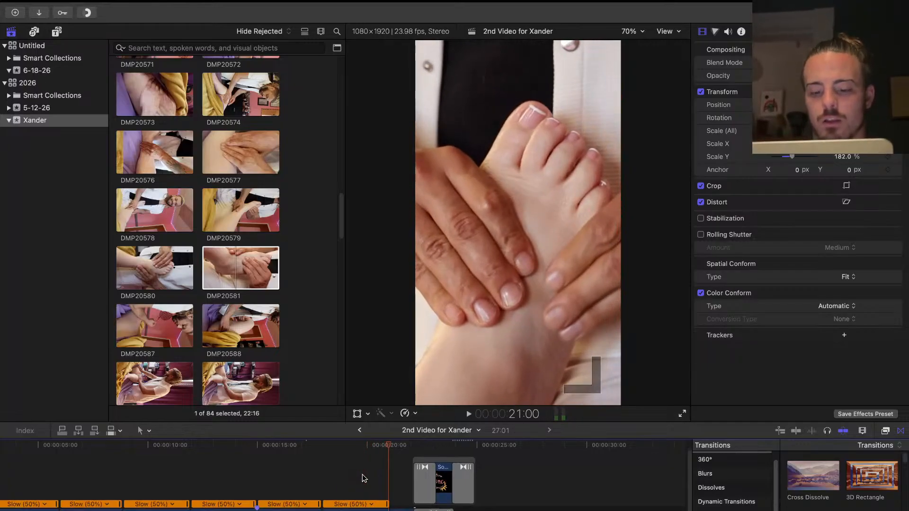
{"action": "left_click_drag", "start_coordinate": [385, 509], "coordinate": [384, 510]}
{"action": "left_click", "coordinate": [349, 475]}
{"action": "key", "text": "space"}
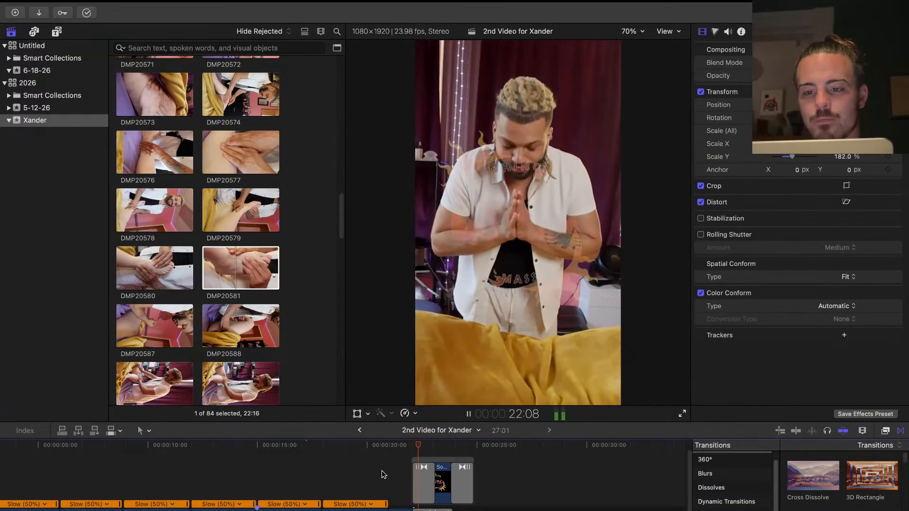
Retime the closing prayer-hands clip with Smooth Slo-Mo at 50%
{"action": "key", "text": "space"}
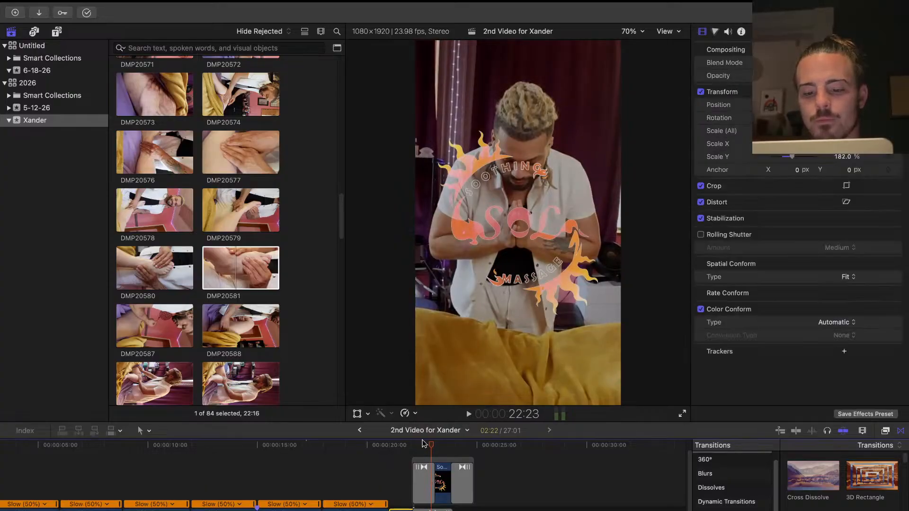
{"action": "left_click", "coordinate": [405, 414]}
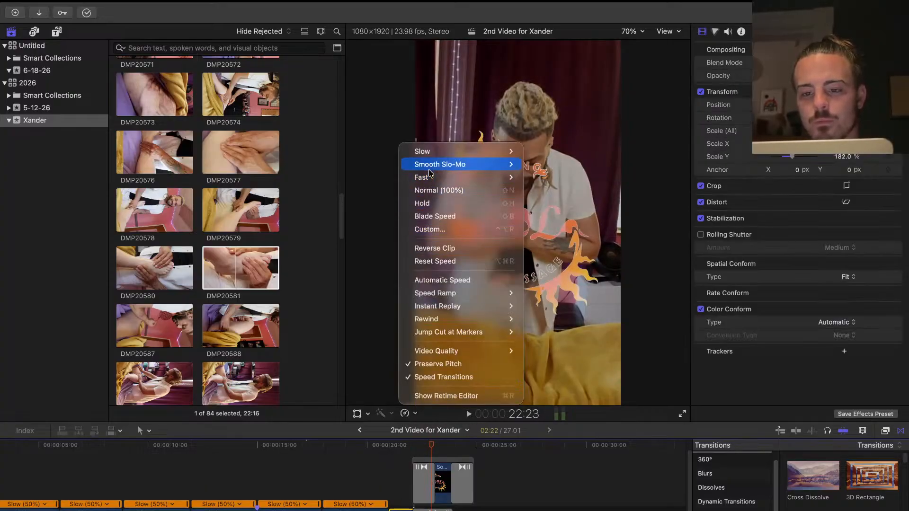
{"action": "left_click", "coordinate": [530, 166]}
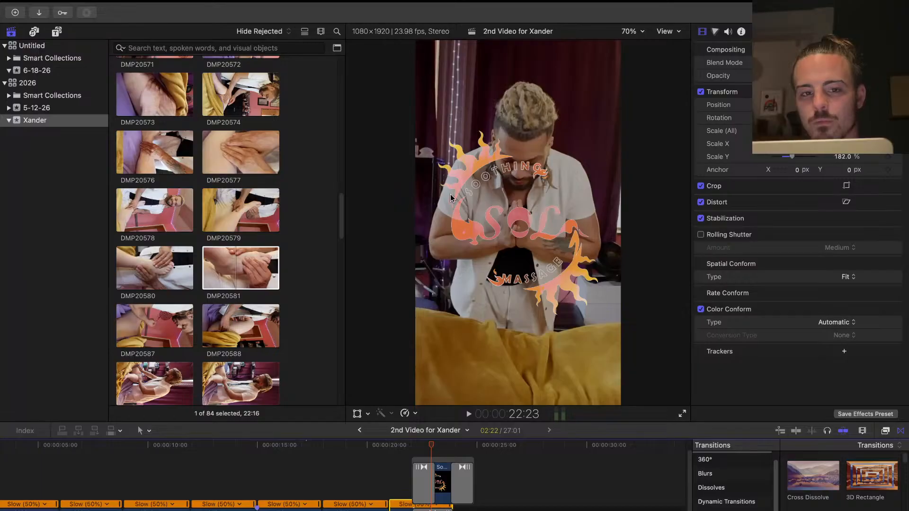
Check the transcoding and analysis progress in the background tasks, switch briefly to OBS Studio, and return to Final Cut Pro
{"action": "left_click", "coordinate": [88, 18]}
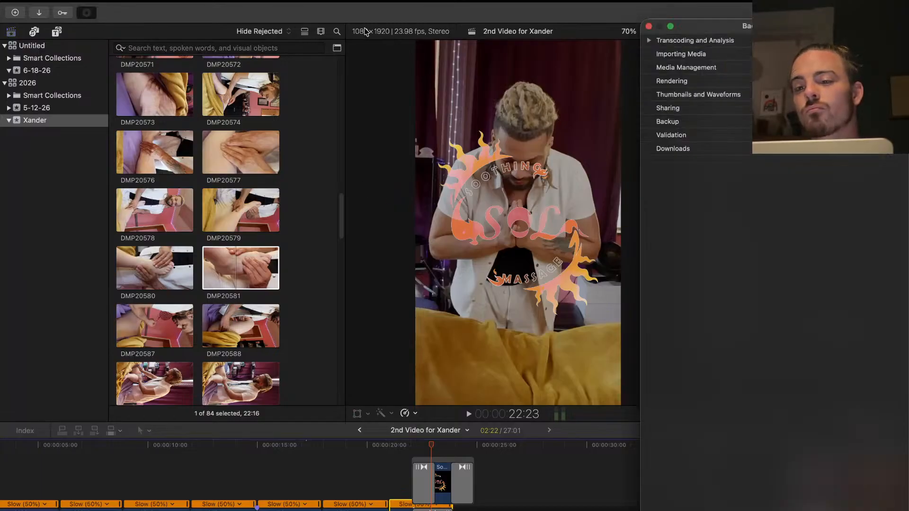
{"action": "left_click", "coordinate": [648, 41]}
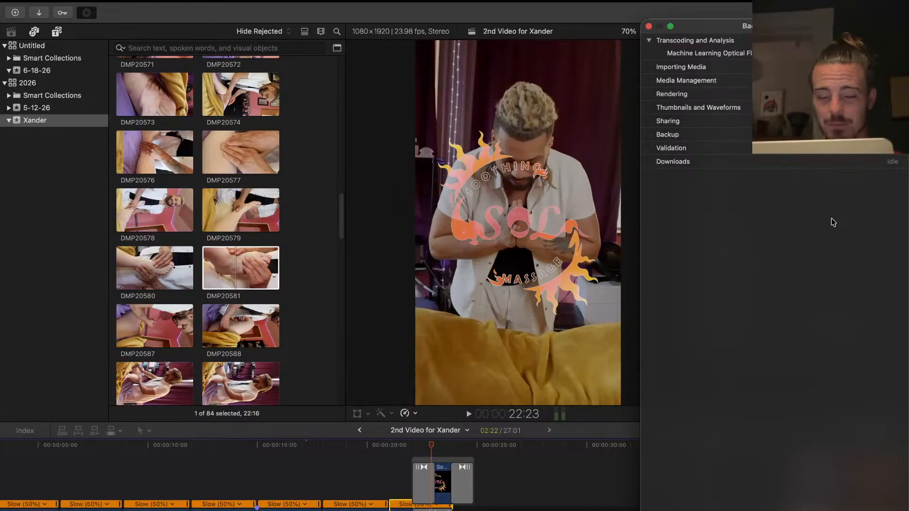
{"action": "key", "text": "ctrl+Up"}
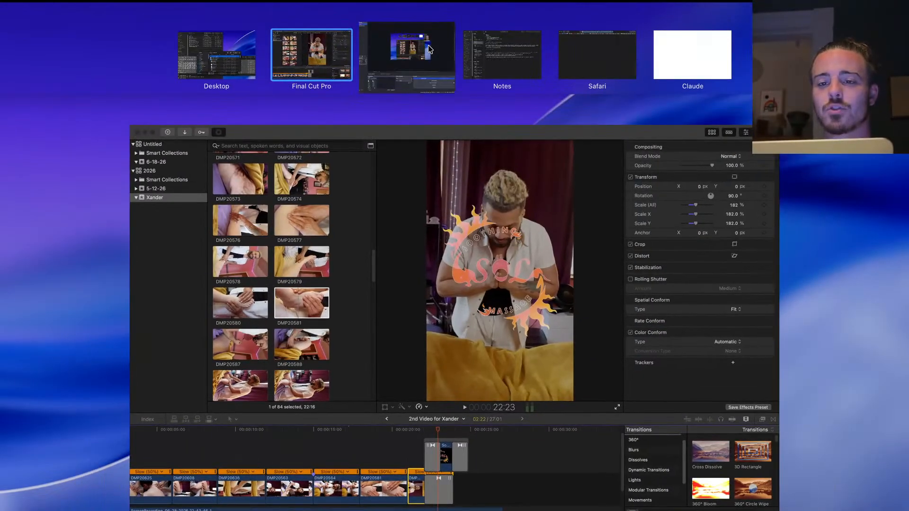
{"action": "left_click", "coordinate": [430, 49]}
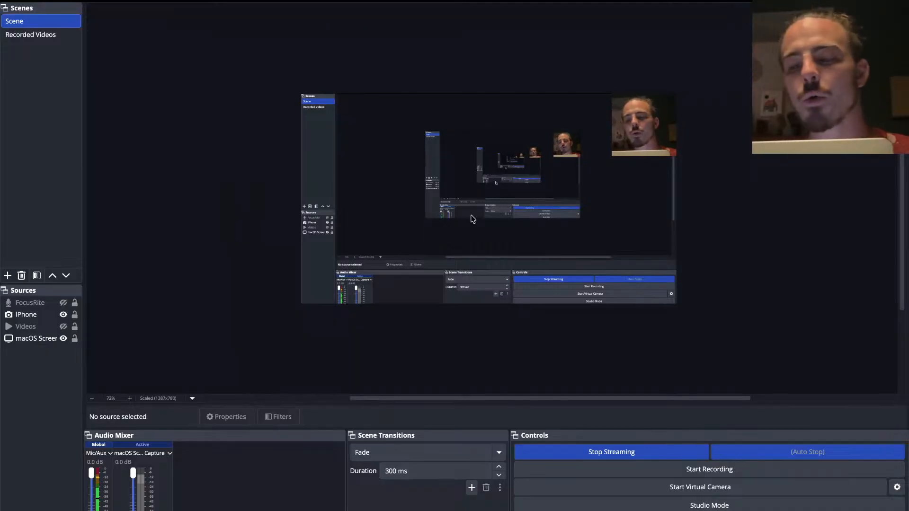
{"action": "key", "text": "ctrl+Up"}
{"action": "mouse_move", "coordinate": [527, 6]}
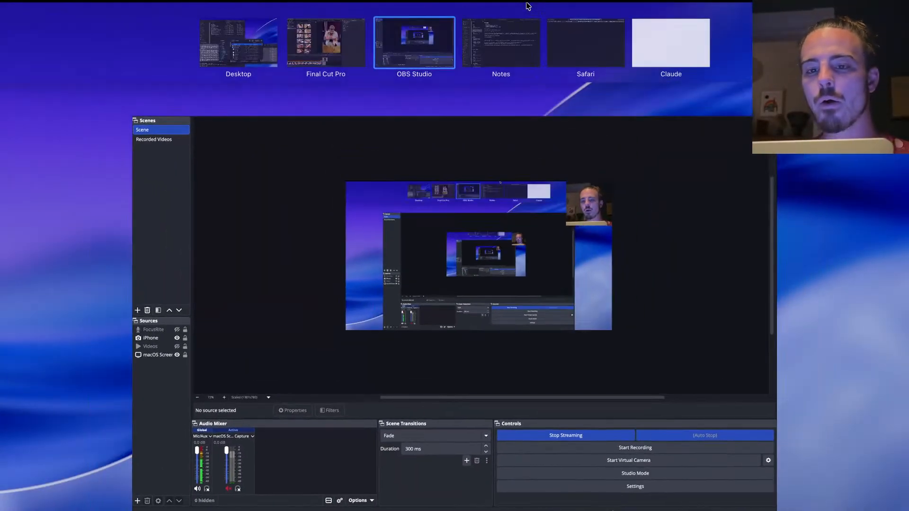
{"action": "left_click", "coordinate": [325, 47]}
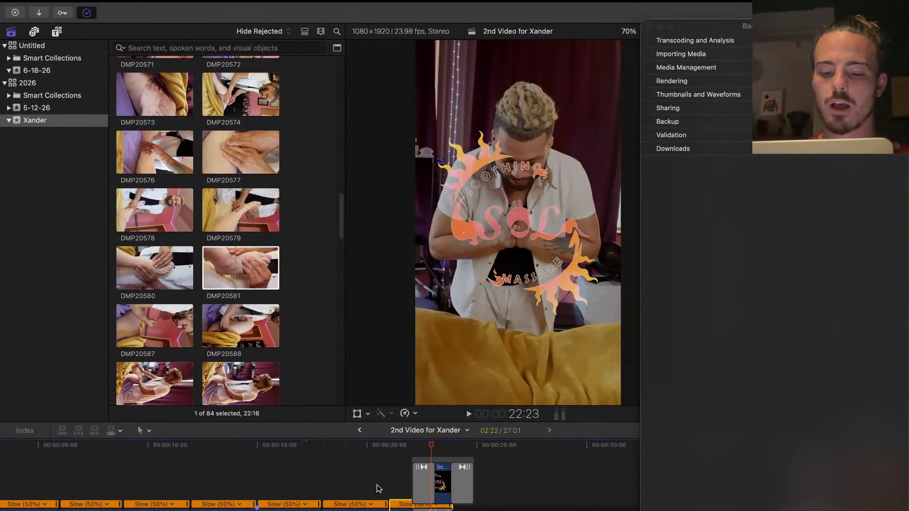
Extend the start of the Soothing Sol logo clip about 0.4 seconds earlier so its fade-in begins sooner, and replay the ending
{"action": "key", "text": "space"}
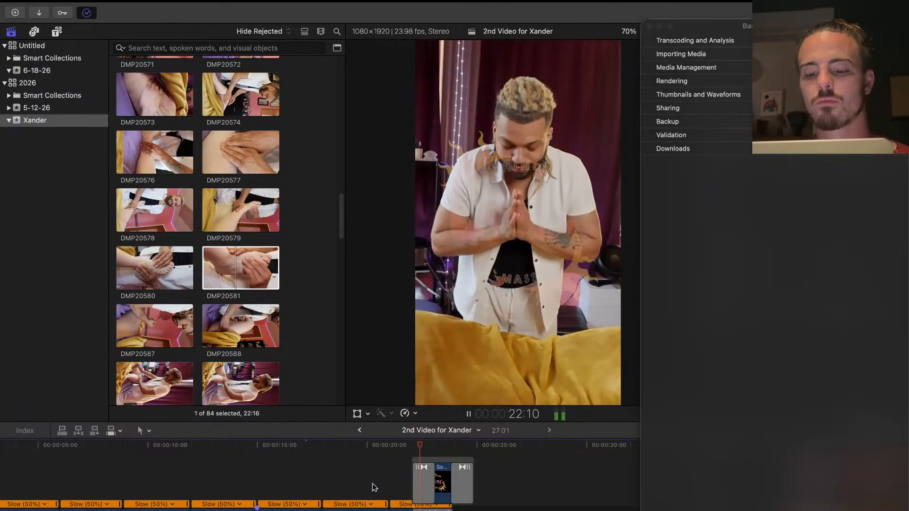
{"action": "key", "text": "space"}
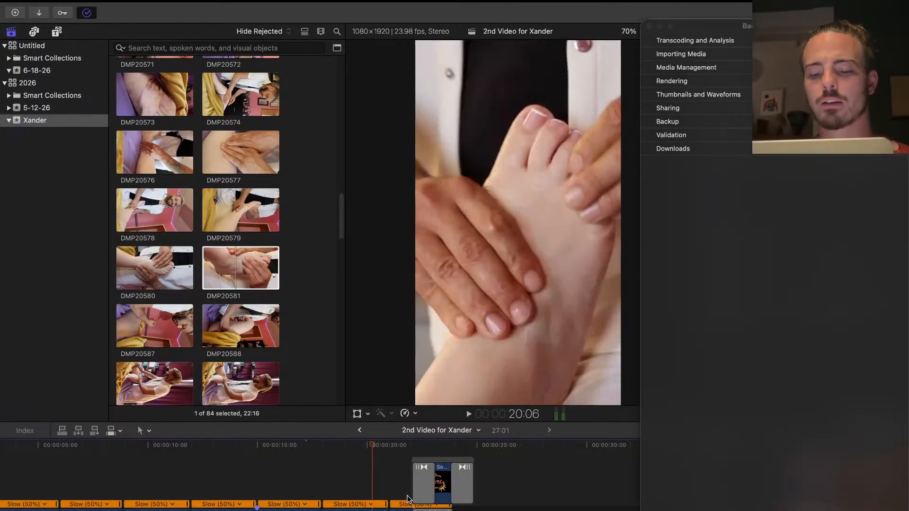
{"action": "left_click_drag", "start_coordinate": [413, 510], "coordinate": [411, 510]}
{"action": "left_click_drag", "start_coordinate": [442, 481], "coordinate": [430, 481]}
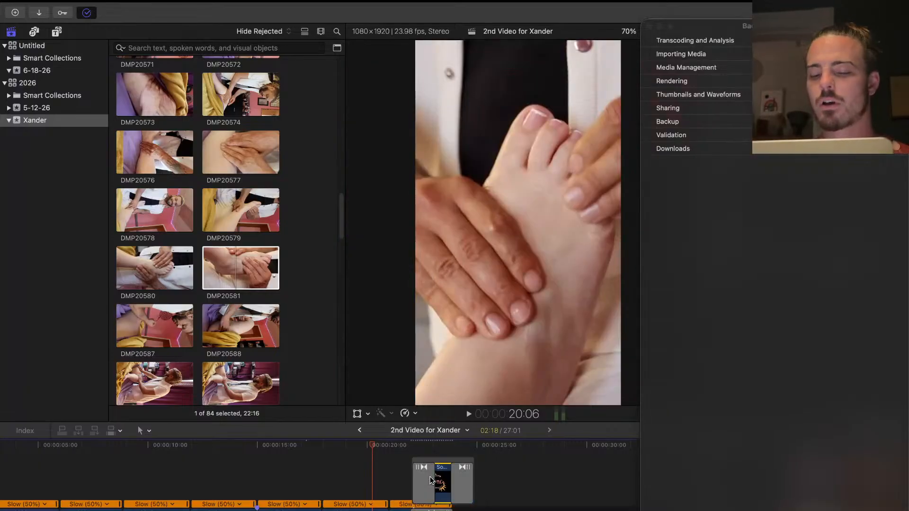
{"action": "key", "text": "super+equal"}
{"action": "scroll", "coordinate": [462, 488], "scroll_direction": "right", "scroll_amount": 5}
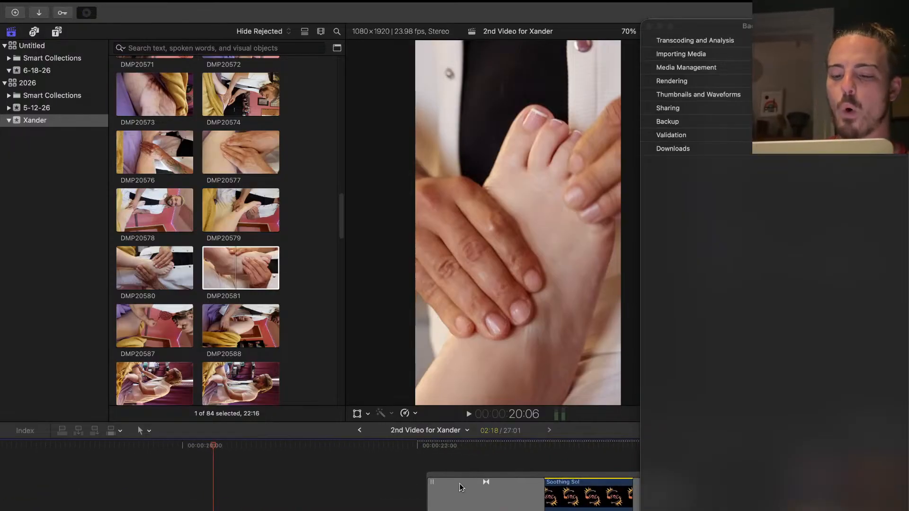
{"action": "left_click_drag", "start_coordinate": [406, 481], "coordinate": [363, 483]}
{"action": "left_click", "coordinate": [212, 480]}
{"action": "key", "text": "space"}
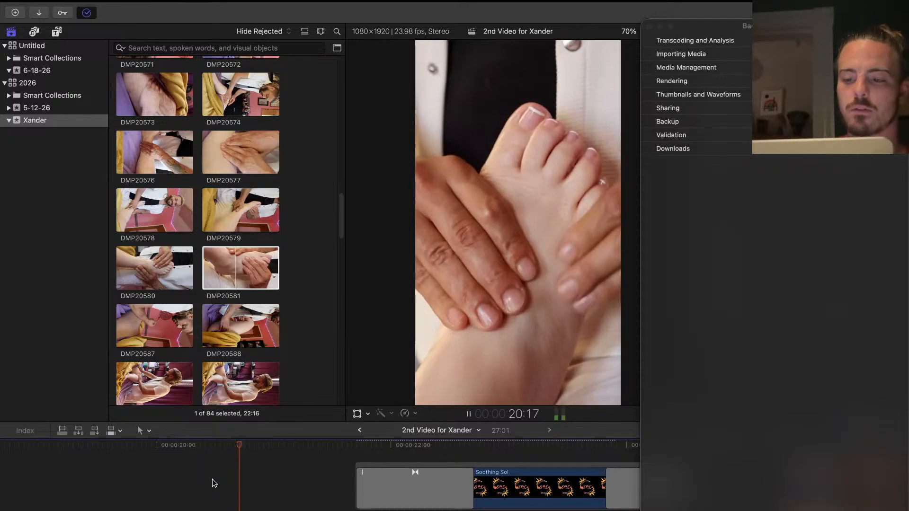
Extend the start of the closing prayer-hands clip by one frame and replay the ending through the logo
{"action": "key", "text": "space"}
{"action": "left_click", "coordinate": [213, 479]}
{"action": "key", "text": "space"}
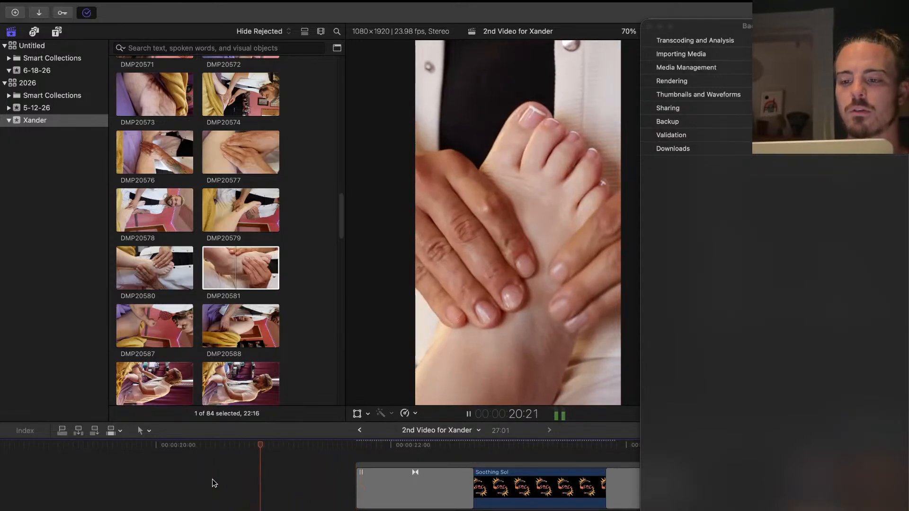
{"action": "key", "text": "space"}
{"action": "key", "text": "l"}
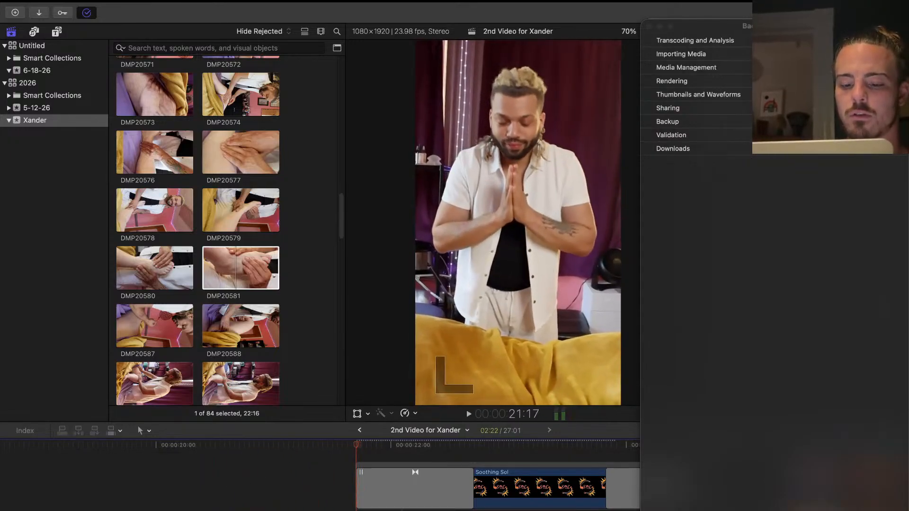
{"action": "left_click_drag", "start_coordinate": [269, 510], "coordinate": [265, 510]}
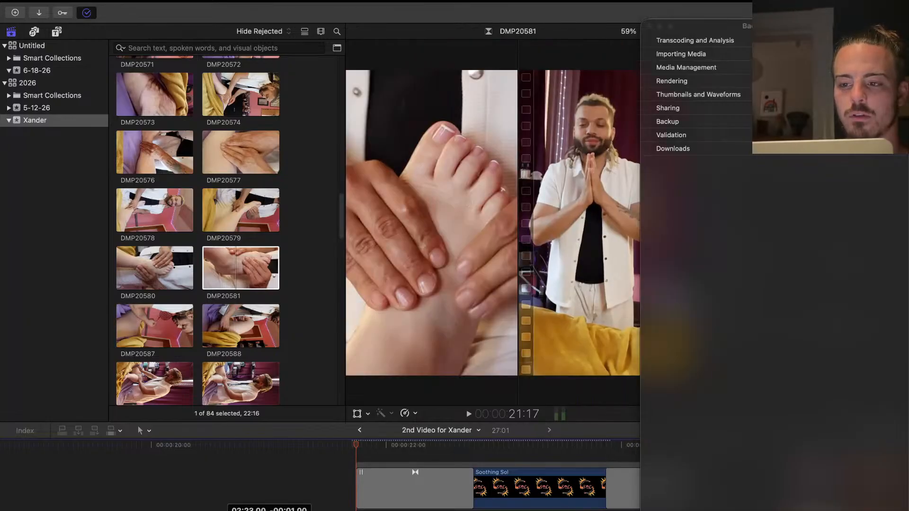
{"action": "left_click", "coordinate": [250, 507]}
{"action": "key", "text": "space"}
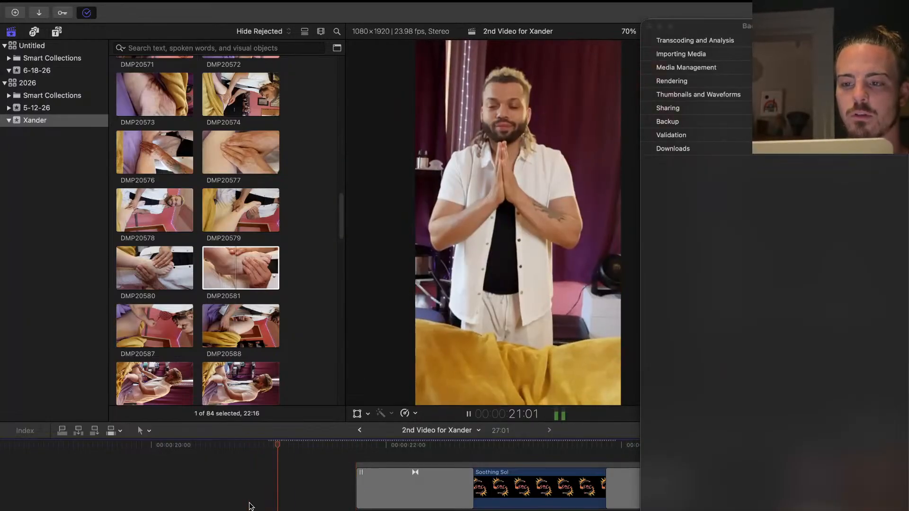
{"action": "key", "text": "space"}
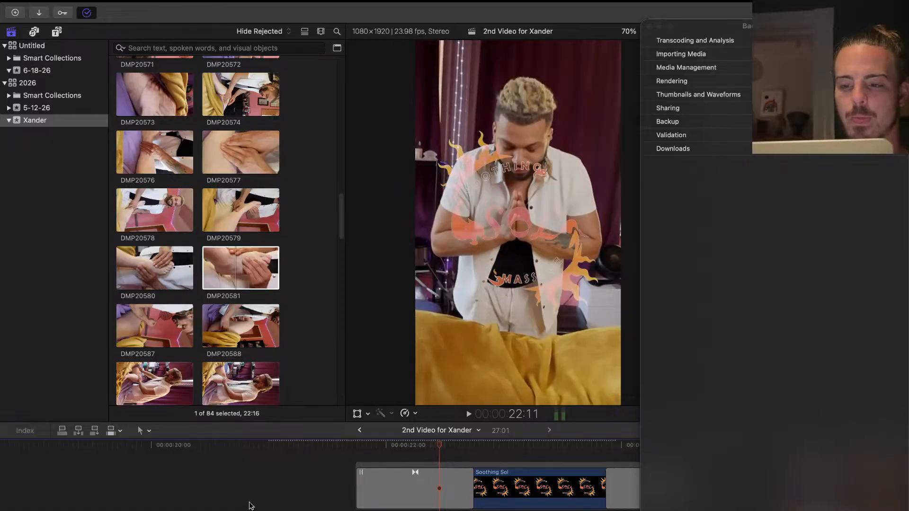
{"action": "key", "text": "space"}
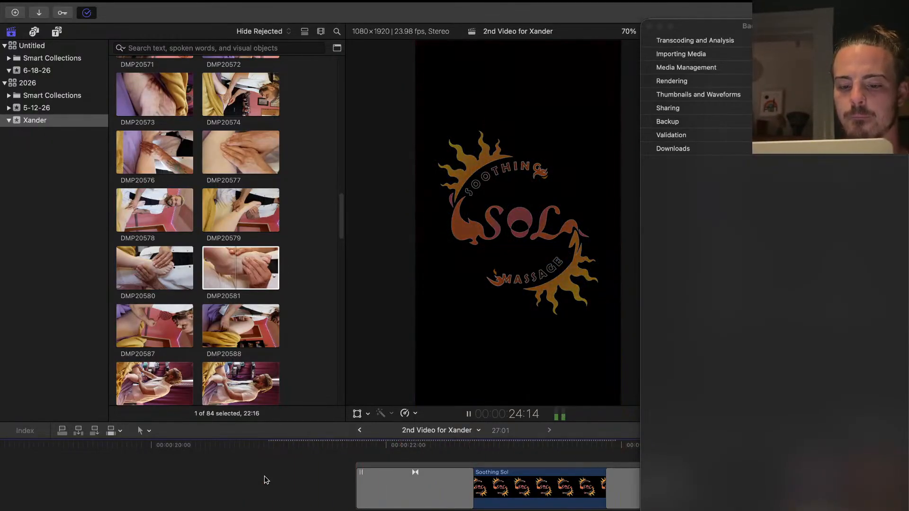
{"action": "key", "text": "space"}
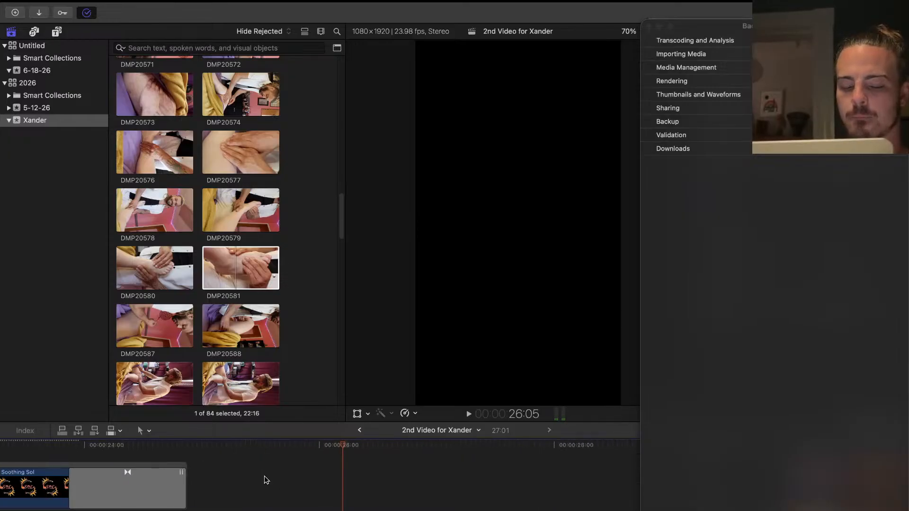
Remove the fade-out transition from the end of the Soothing Sol logo clip
{"action": "scroll", "coordinate": [264, 476], "scroll_direction": "down", "scroll_amount": 2}
{"action": "scroll", "coordinate": [264, 476], "scroll_direction": "left", "scroll_amount": 2}
{"action": "scroll", "coordinate": [264, 476], "scroll_direction": "up", "scroll_amount": 2}
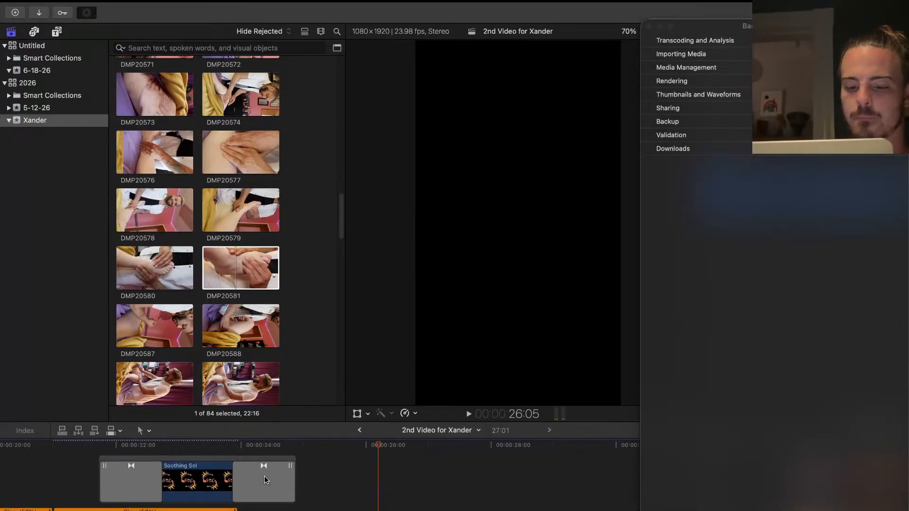
{"action": "key", "text": "super+minus"}
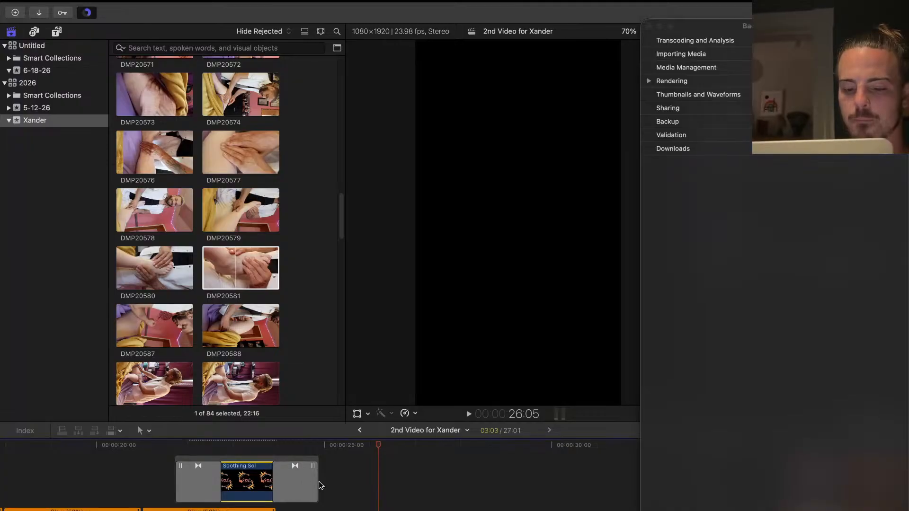
{"action": "left_click", "coordinate": [344, 473]}
{"action": "scroll", "coordinate": [308, 464], "scroll_direction": "up", "scroll_amount": 1}
{"action": "scroll", "coordinate": [308, 464], "scroll_direction": "left", "scroll_amount": 1}
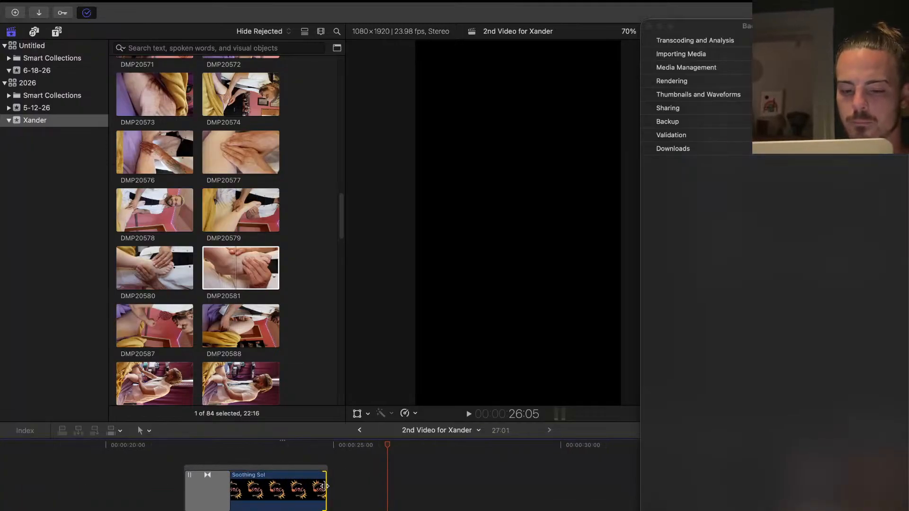
Extend the end of the Soothing Sol logo clip to about the 27-second mark
{"action": "left_click_drag", "start_coordinate": [326, 486], "coordinate": [387, 486]}
{"action": "scroll", "coordinate": [366, 485], "scroll_direction": "down", "scroll_amount": 2}
{"action": "scroll", "coordinate": [366, 486], "scroll_direction": "right", "scroll_amount": 1}
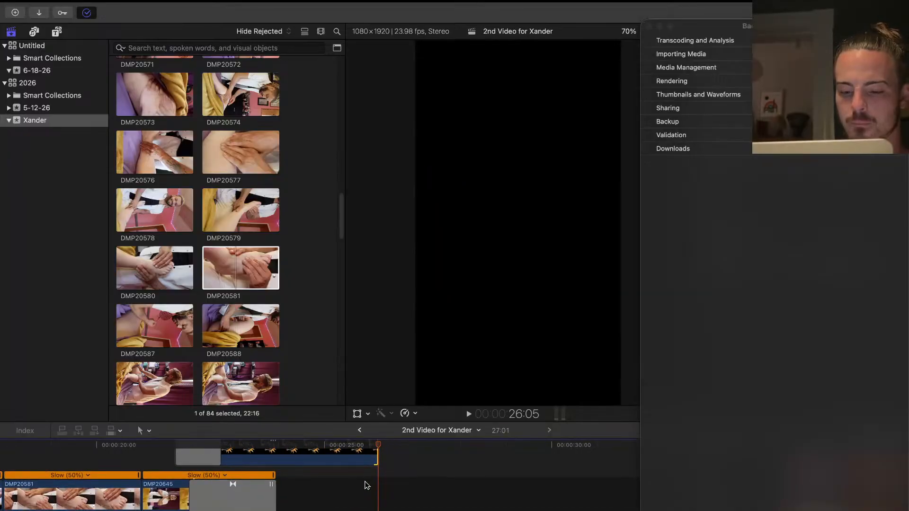
{"action": "scroll", "coordinate": [366, 485], "scroll_direction": "up", "scroll_amount": 2}
{"action": "key", "text": "super+minus"}
{"action": "left_click_drag", "start_coordinate": [383, 484], "coordinate": [406, 483]}
{"action": "scroll", "coordinate": [403, 487], "scroll_direction": "down", "scroll_amount": 2}
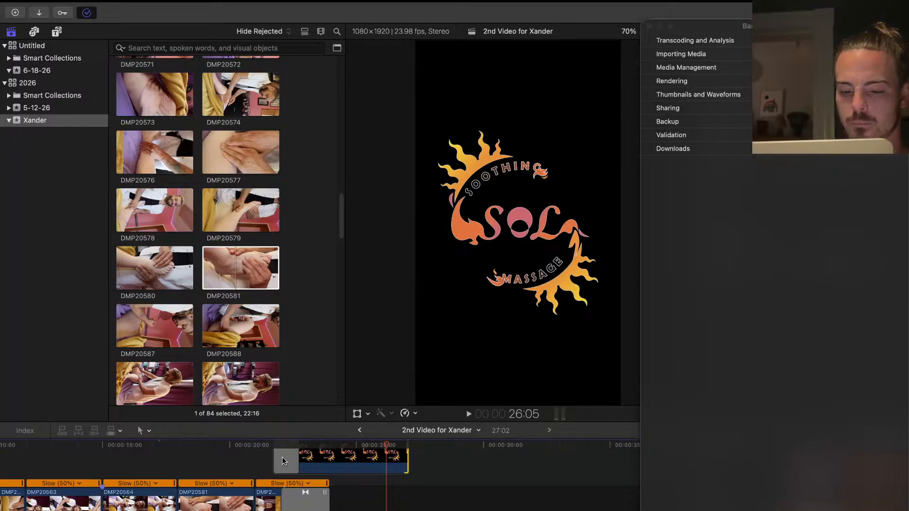
Close the background tasks window and play the whole video from the beginning in full screen
{"action": "left_click", "coordinate": [221, 459]}
{"action": "key", "text": "space"}
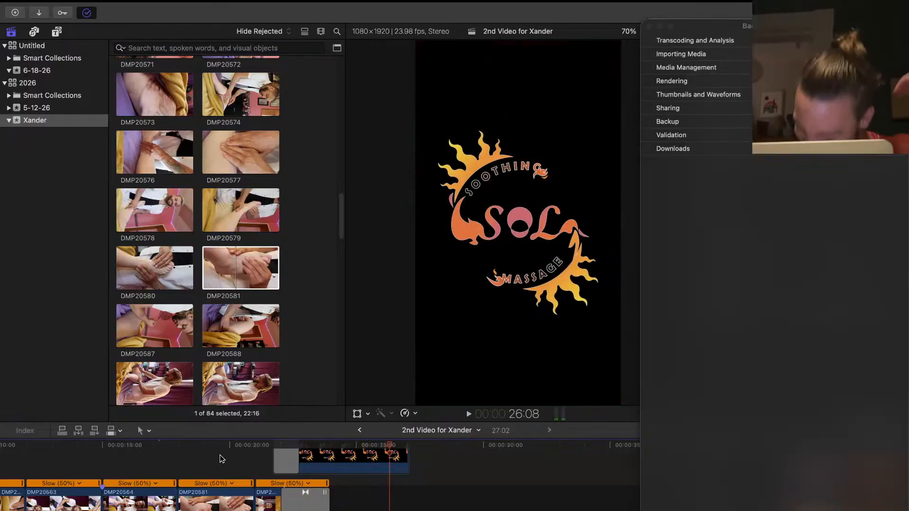
{"action": "key", "text": "shift+z"}
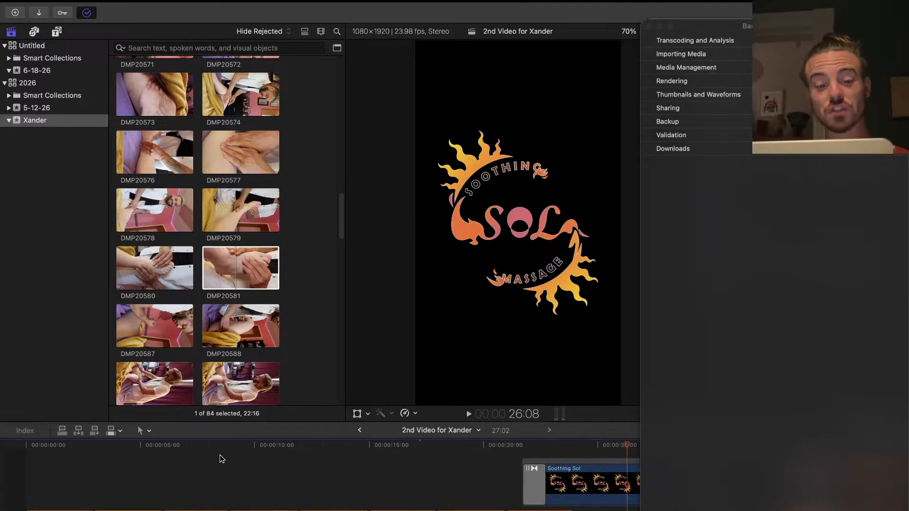
{"action": "left_click", "coordinate": [24, 479]}
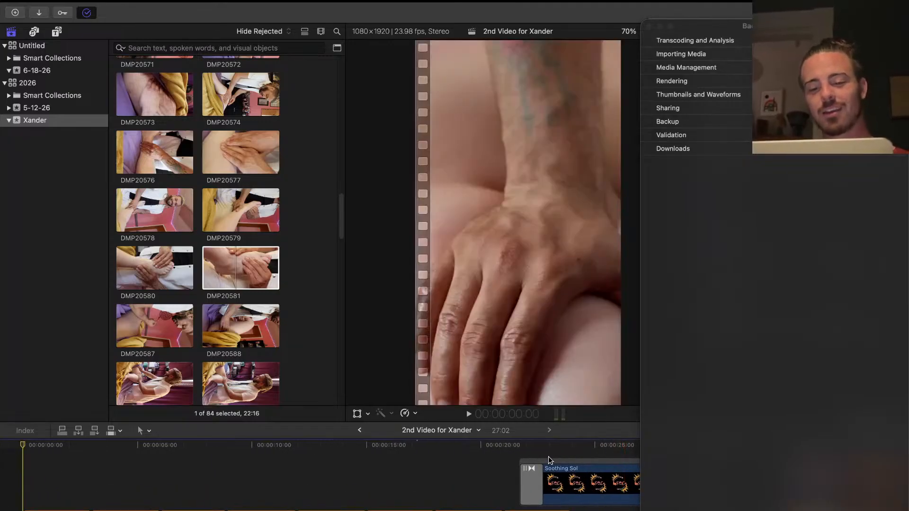
{"action": "left_click", "coordinate": [649, 27]}
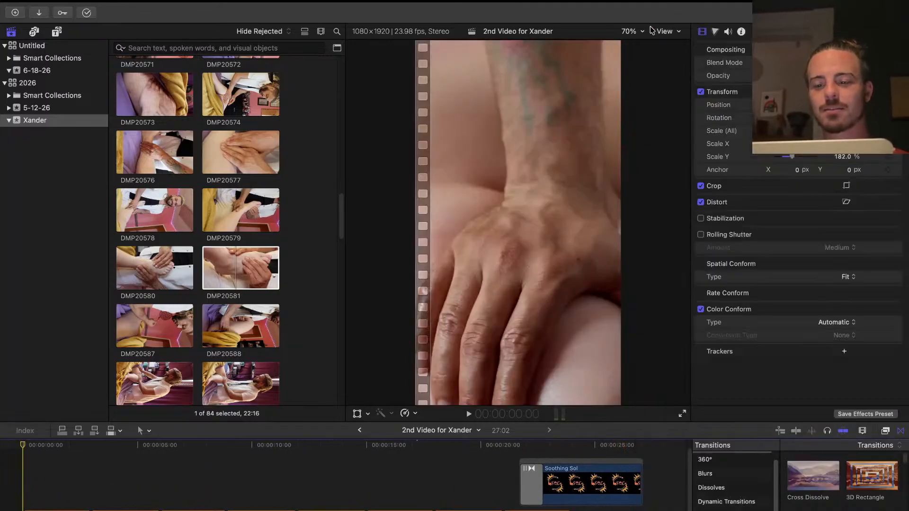
{"action": "key", "text": "space"}
{"action": "left_click", "coordinate": [682, 414]}
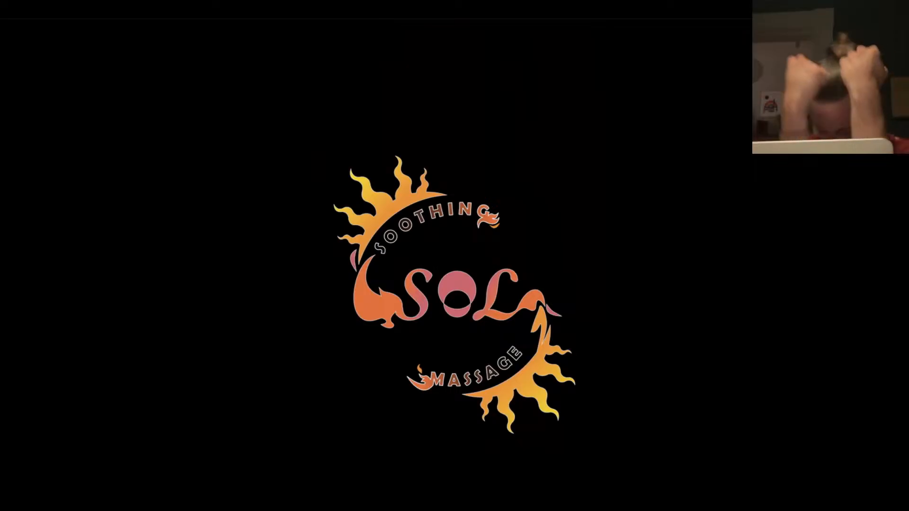
{"action": "key", "text": "Escape"}
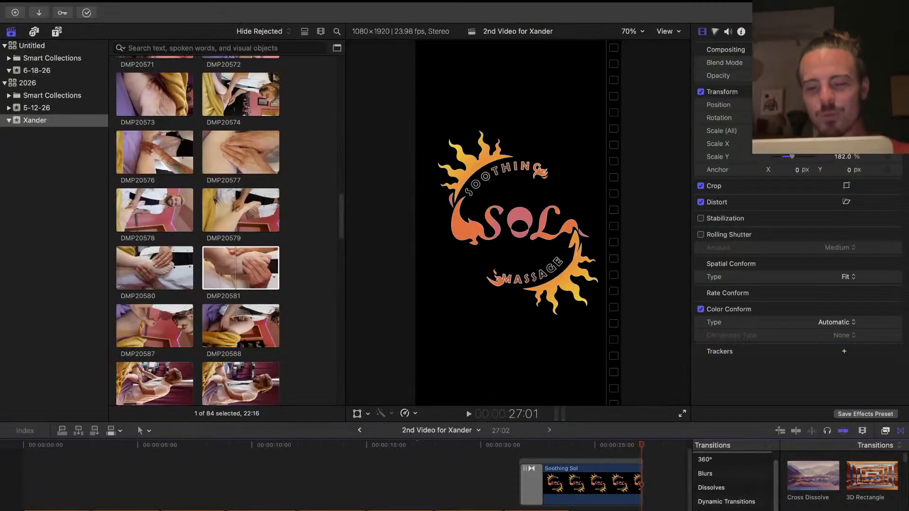
Lengthen the cross dissolve at the end of the closing shot so its fade-out begins slightly earlier, and replay the ending
{"action": "left_click", "coordinate": [478, 481]}
{"action": "key", "text": "space"}
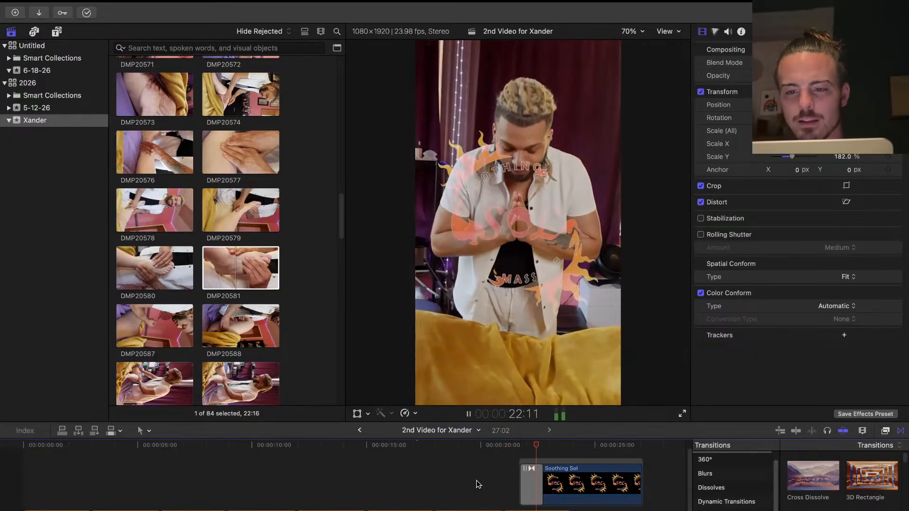
{"action": "key", "text": "space"}
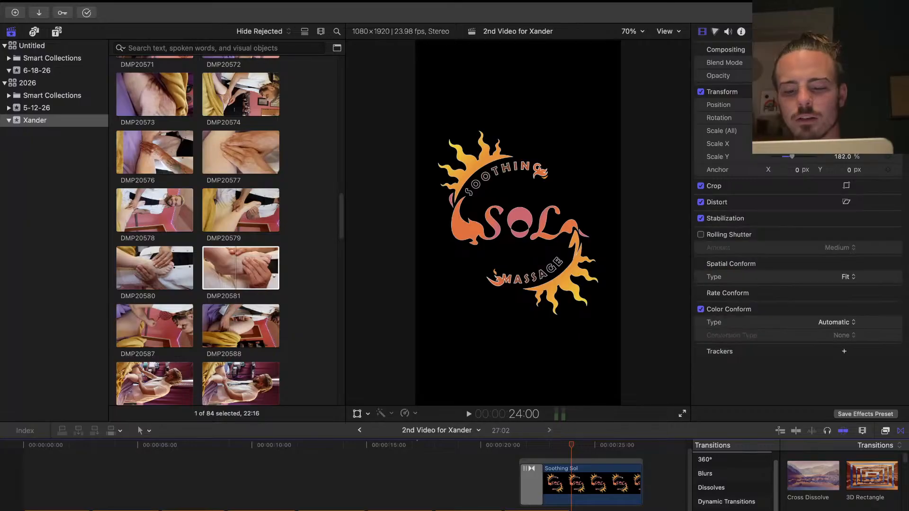
{"action": "left_click_drag", "start_coordinate": [570, 510], "coordinate": [544, 510]}
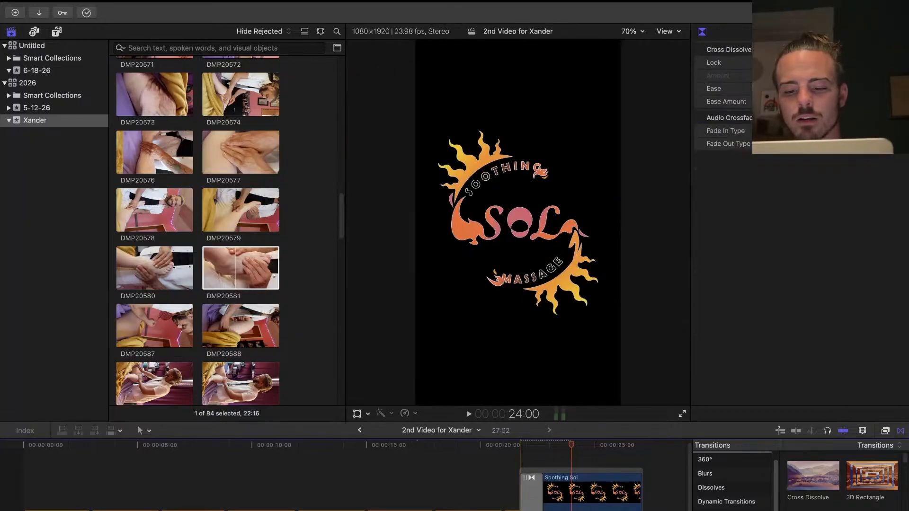
{"action": "left_click", "coordinate": [503, 503]}
{"action": "key", "text": "space"}
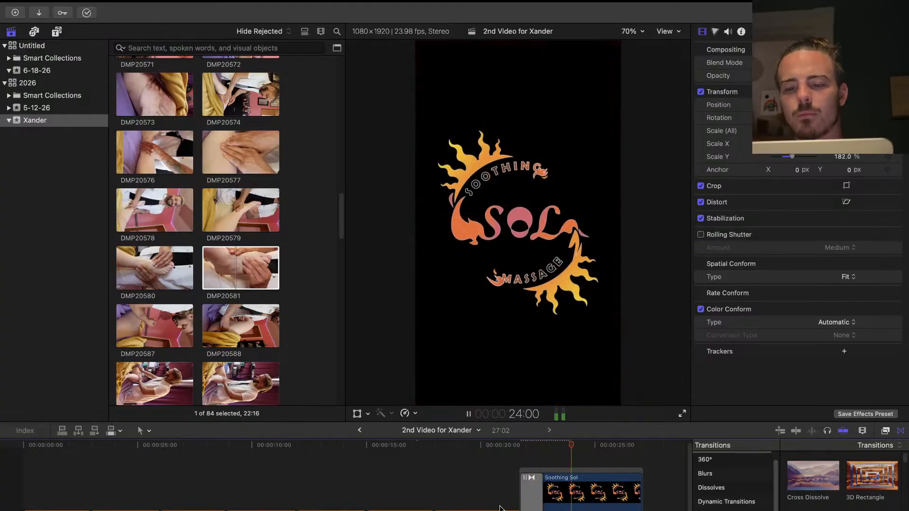
{"action": "key", "text": "space"}
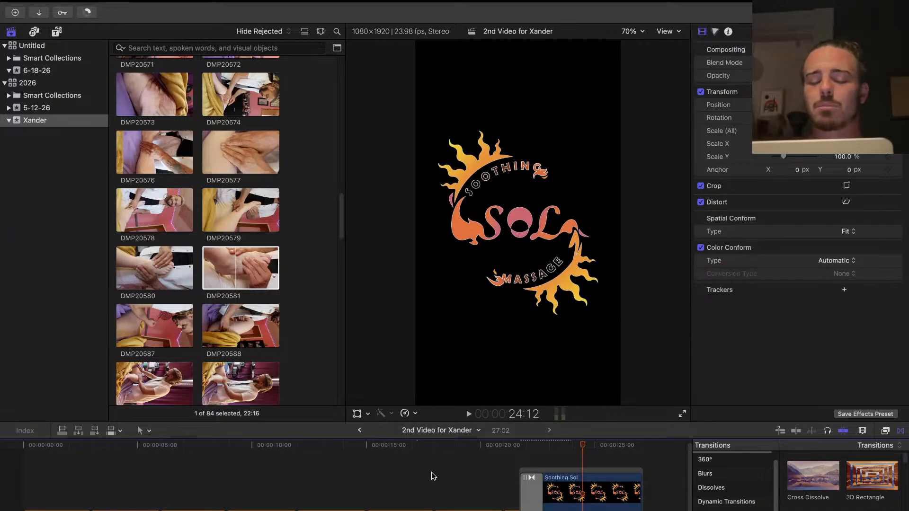
Review clips DMP20625, DMP20608 and DMP20636 for camera shake and check their stabilization settings
{"action": "scroll", "coordinate": [431, 473], "scroll_direction": "down", "scroll_amount": 2}
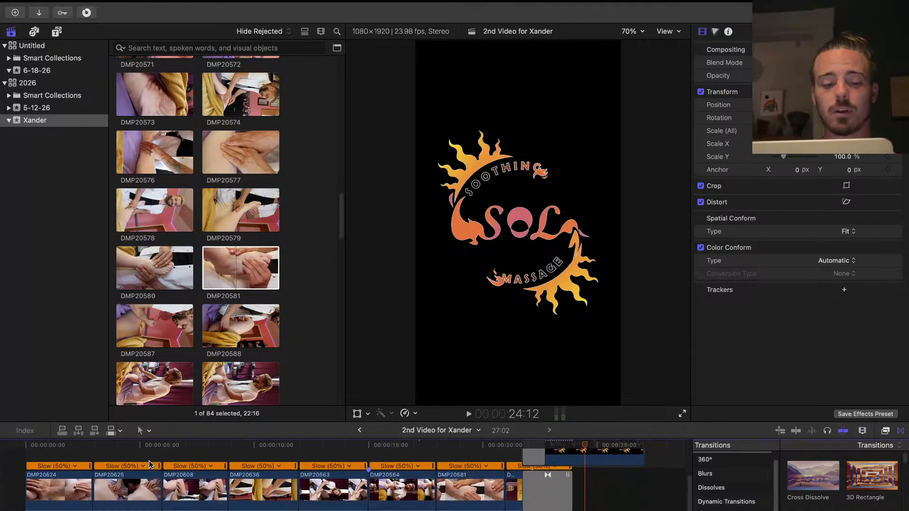
{"action": "scroll", "coordinate": [41, 502], "scroll_direction": "up", "scroll_amount": 2}
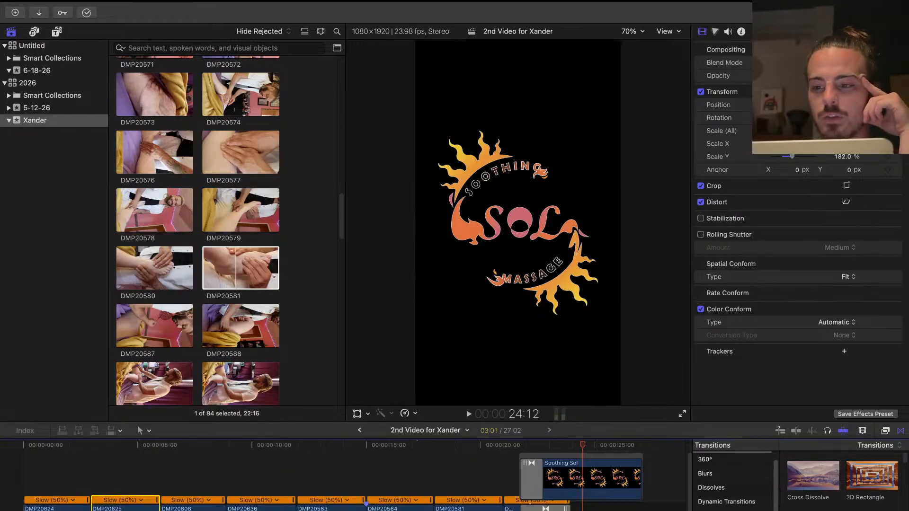
{"action": "left_click", "coordinate": [193, 509]}
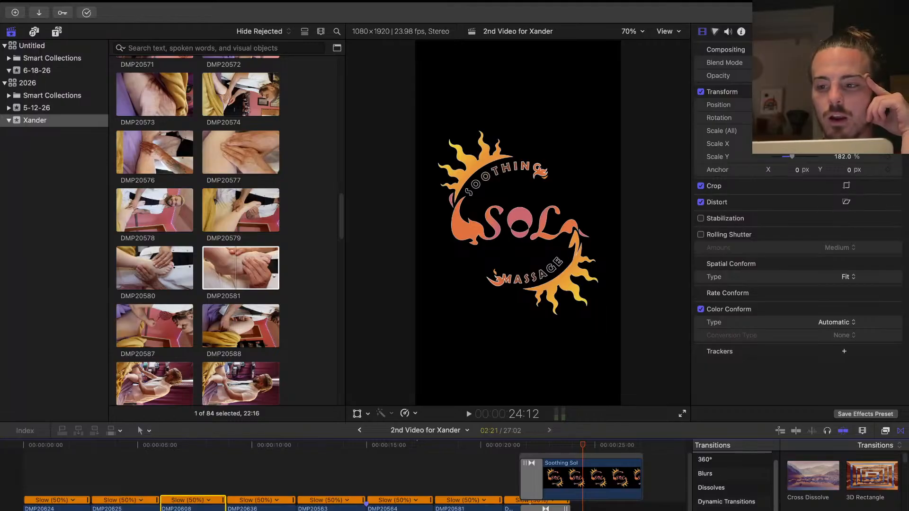
{"action": "left_click", "coordinate": [175, 493]}
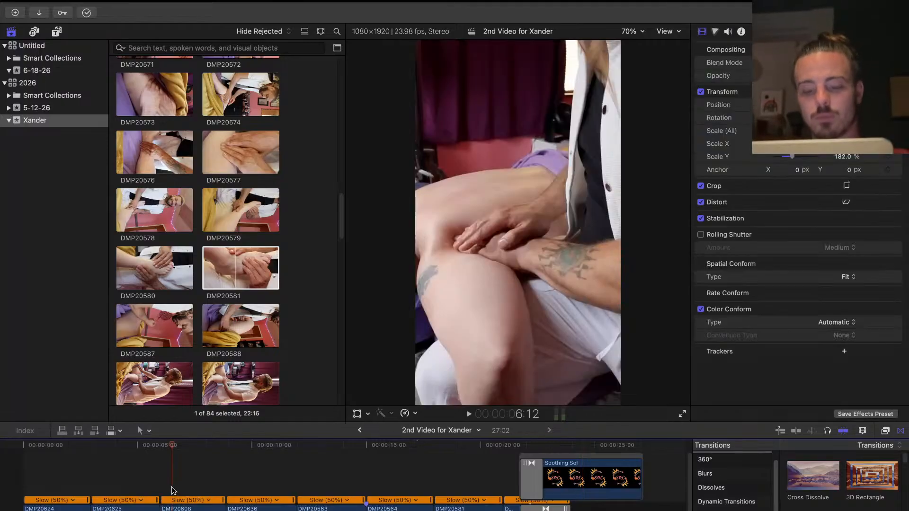
{"action": "key", "text": "space"}
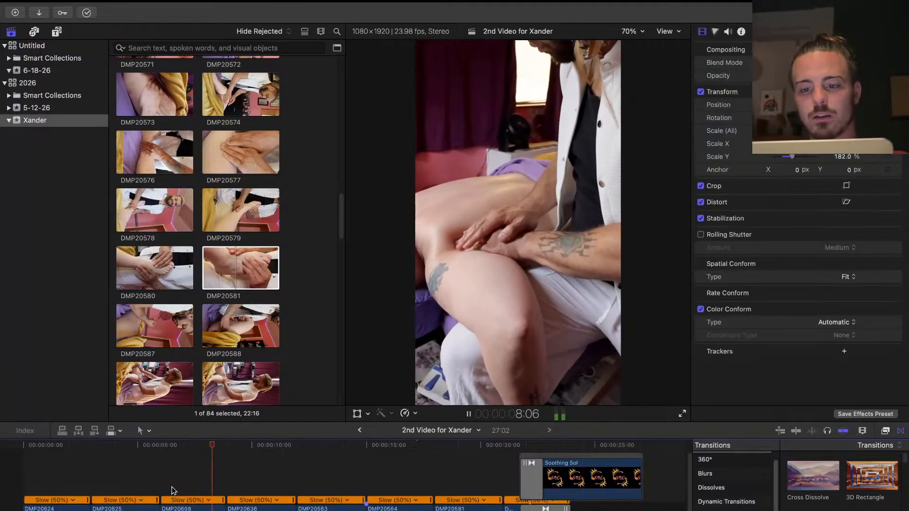
{"action": "key", "text": "space"}
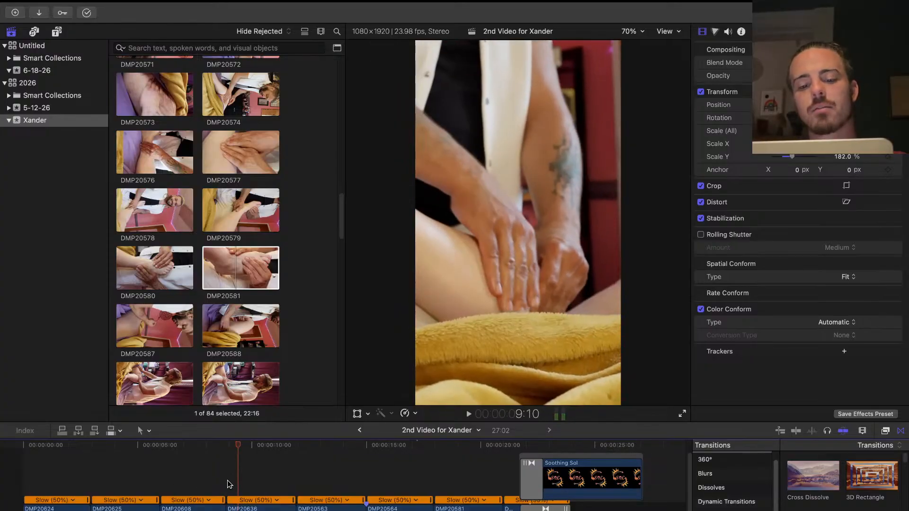
{"action": "left_click", "coordinate": [263, 486]}
{"action": "left_click", "coordinate": [261, 507]}
Play back DMP20563 and enable Stabilization on it
{"action": "left_click", "coordinate": [328, 481]}
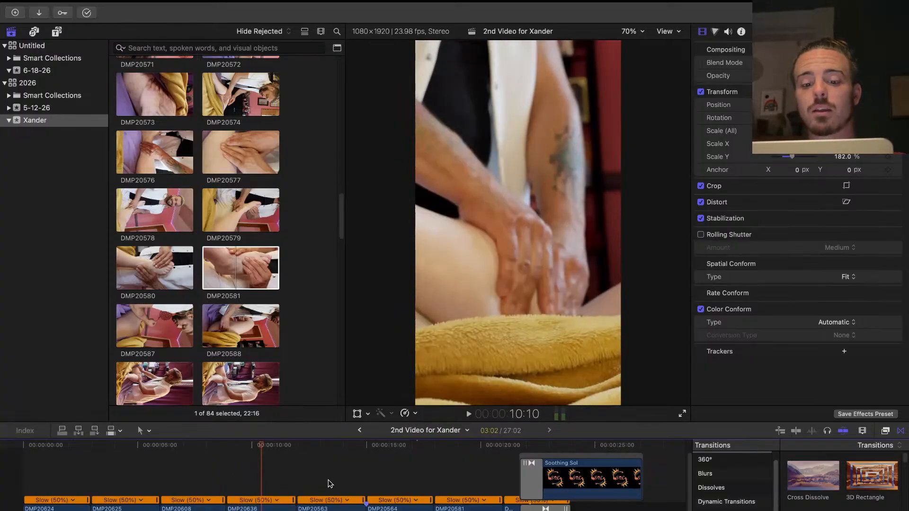
{"action": "left_click", "coordinate": [332, 508]}
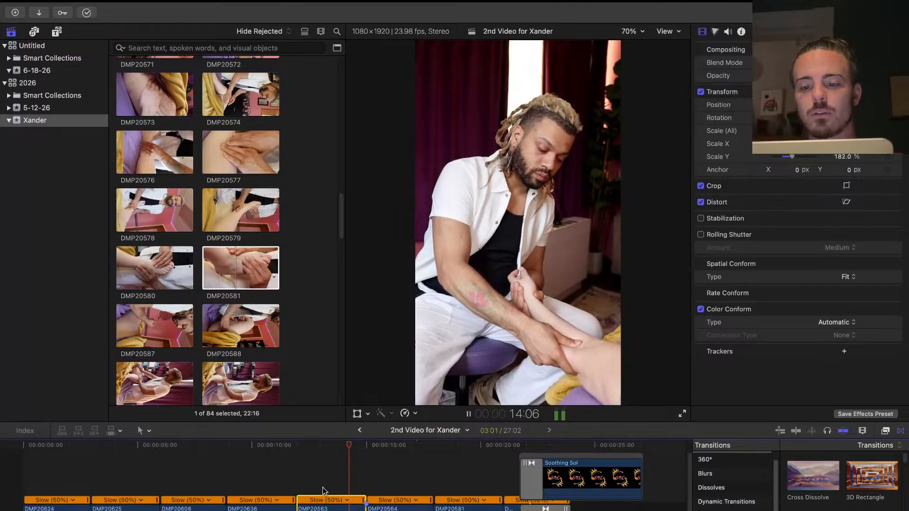
{"action": "left_click", "coordinate": [291, 486]}
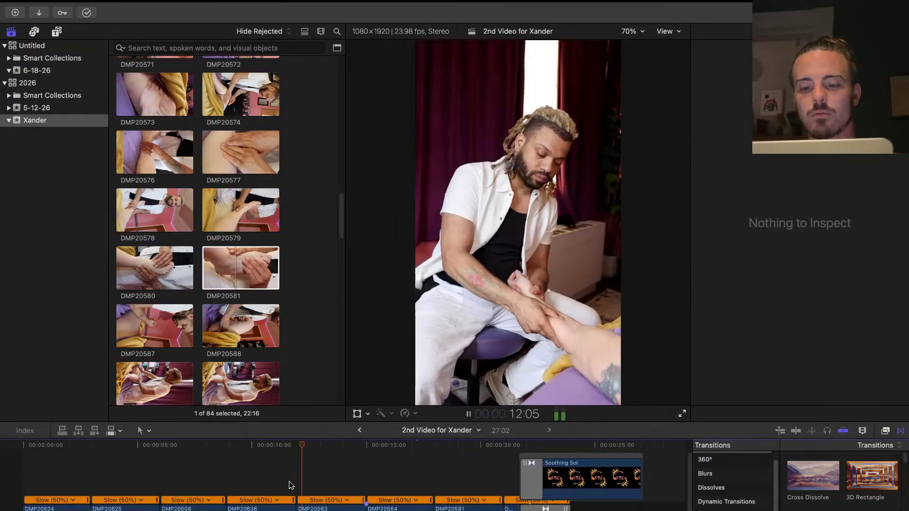
{"action": "left_click", "coordinate": [316, 509]}
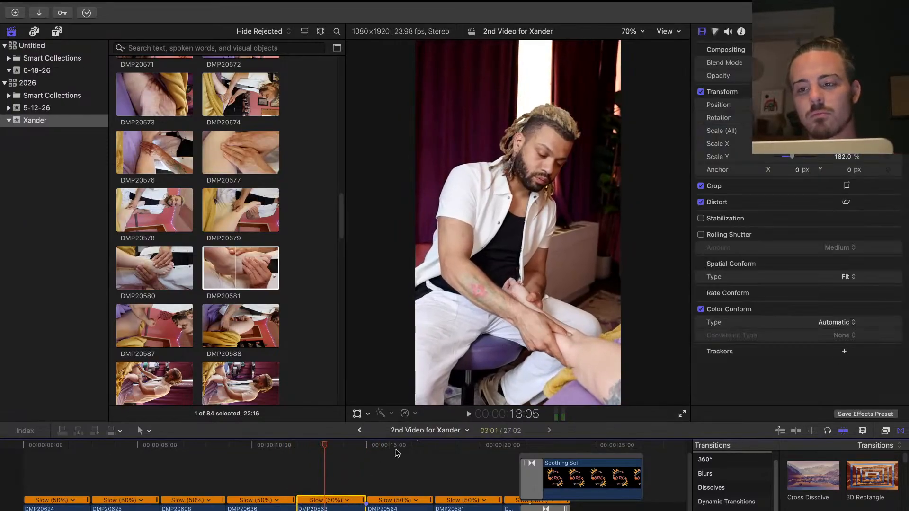
{"action": "left_click", "coordinate": [701, 218]}
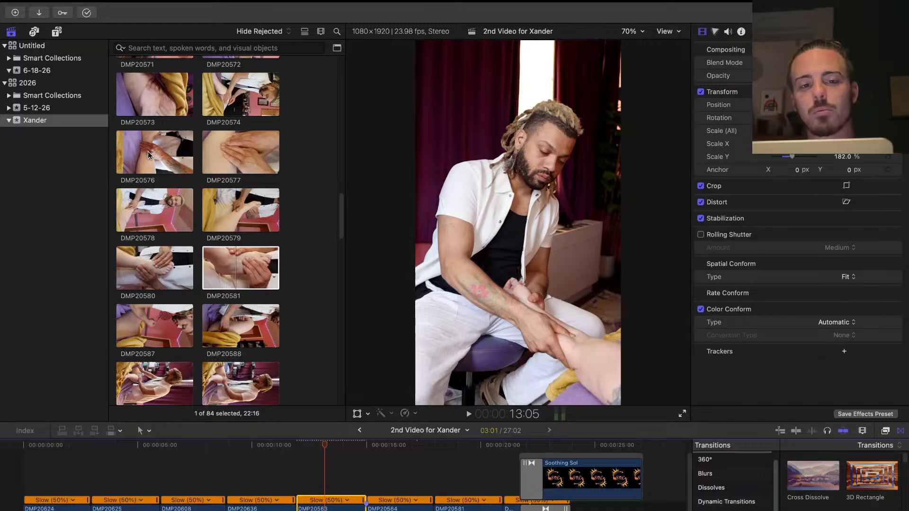
{"action": "mouse_move", "coordinate": [86, 13]}
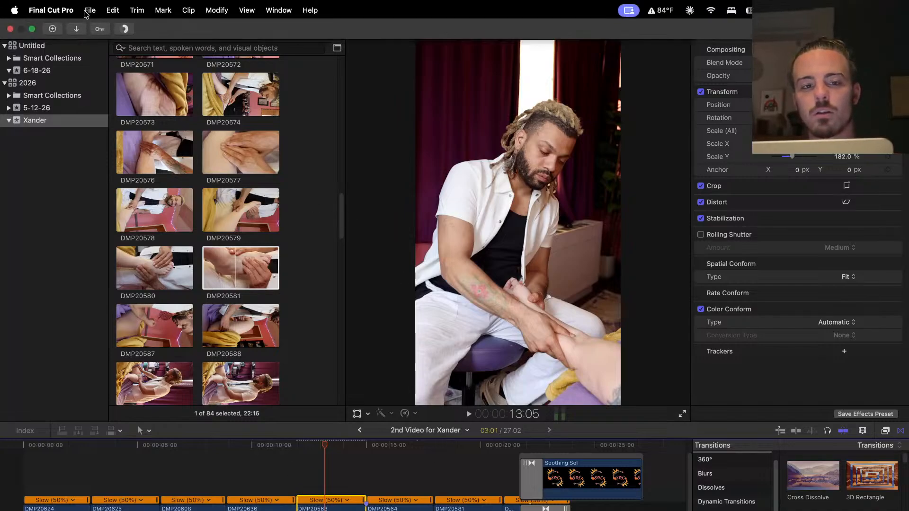
Play the video from stabilized clip DMP20563 through DMP20564 into DMP20581 to check the footage for camera shake
{"action": "left_click", "coordinate": [373, 29]}
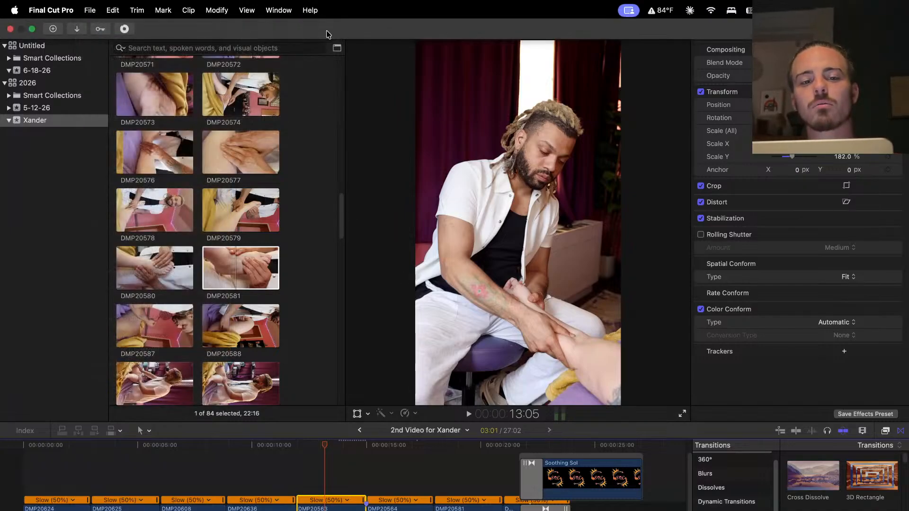
{"action": "left_click", "coordinate": [132, 31]}
{"action": "left_click", "coordinate": [133, 32]}
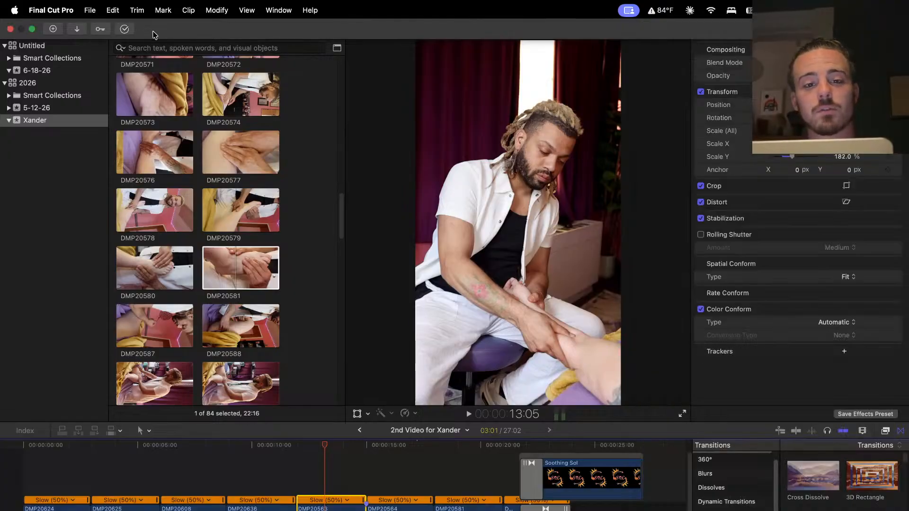
{"action": "left_click", "coordinate": [290, 485]}
{"action": "key", "text": "space"}
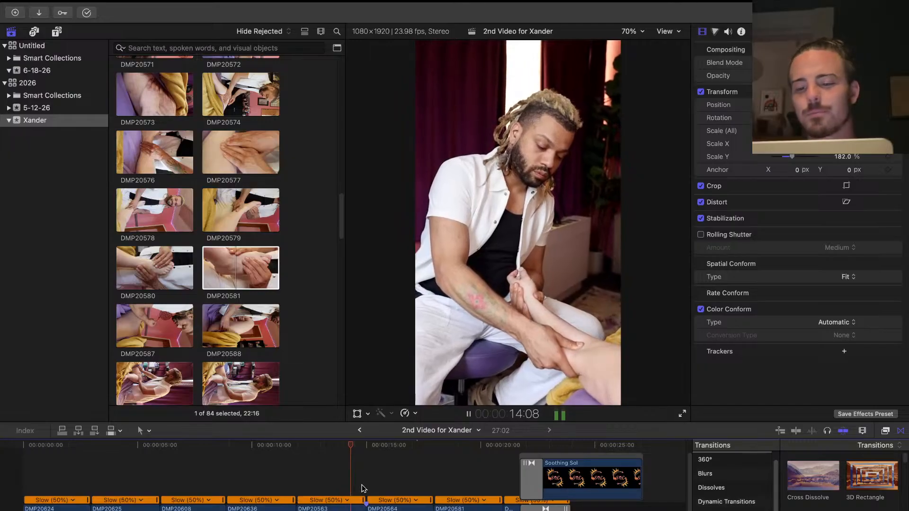
{"action": "key", "text": "space"}
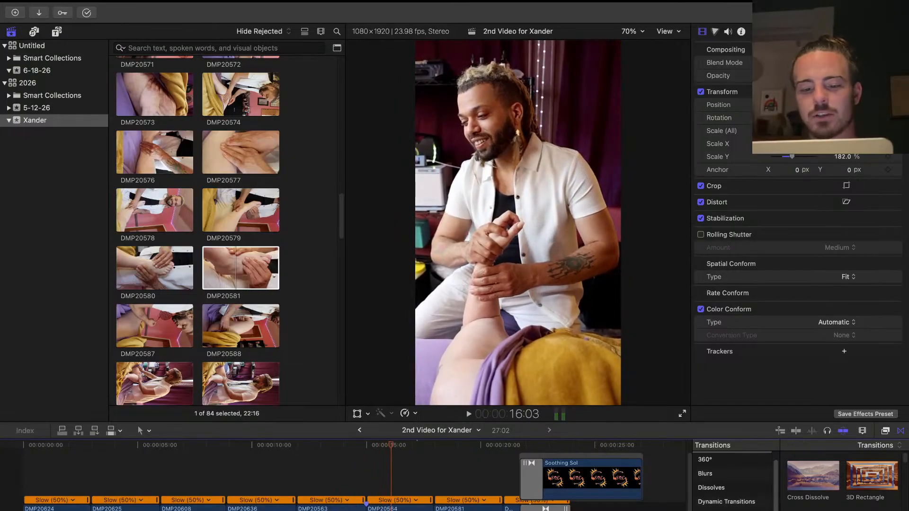
{"action": "key", "text": "c"}
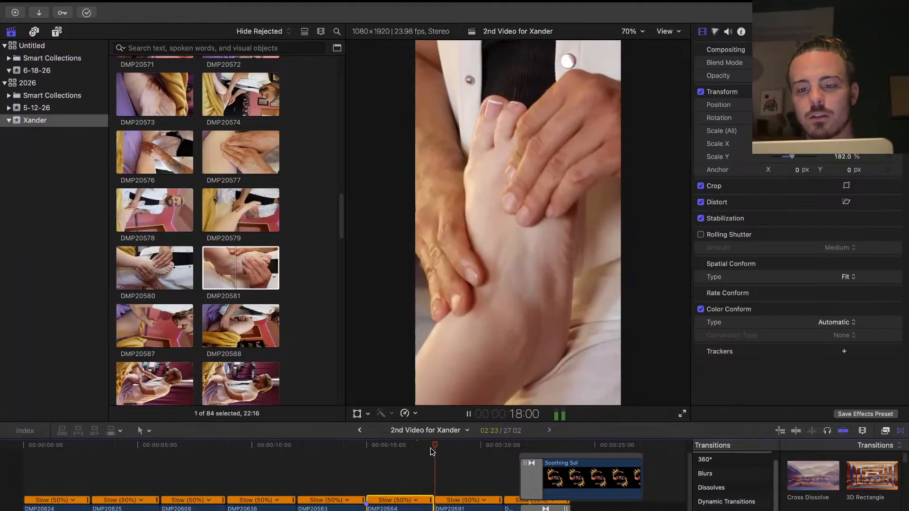
{"action": "key", "text": "space"}
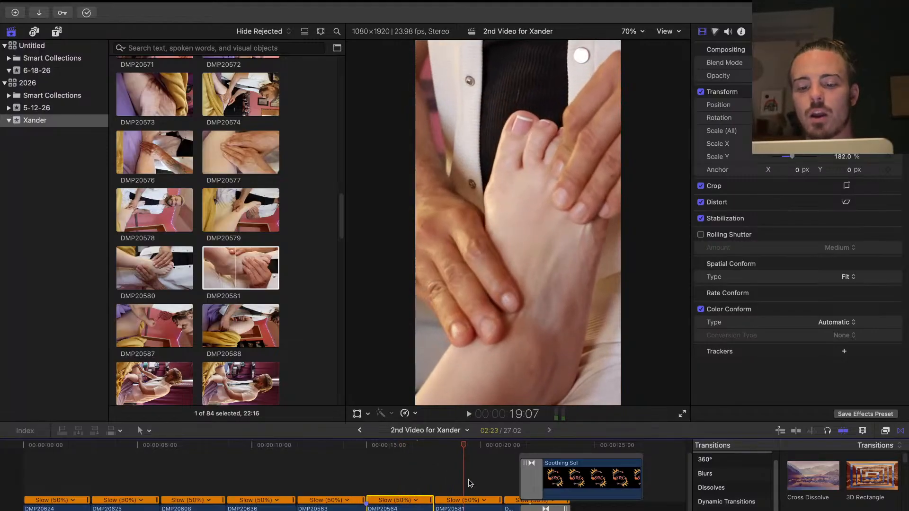
Try Stabilization on clip DMP20581, play the clip back to judge the result, and turn Stabilization off again
{"action": "left_click", "coordinate": [468, 508]}
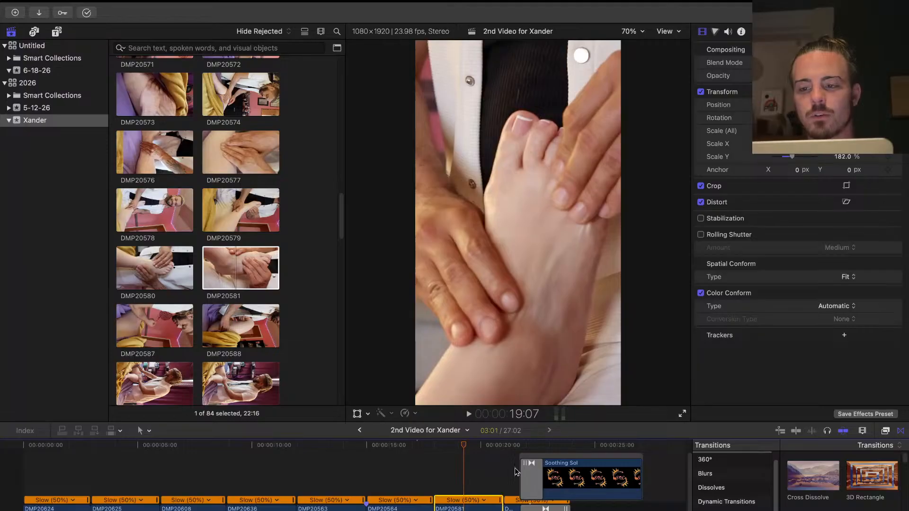
{"action": "left_click", "coordinate": [701, 219]}
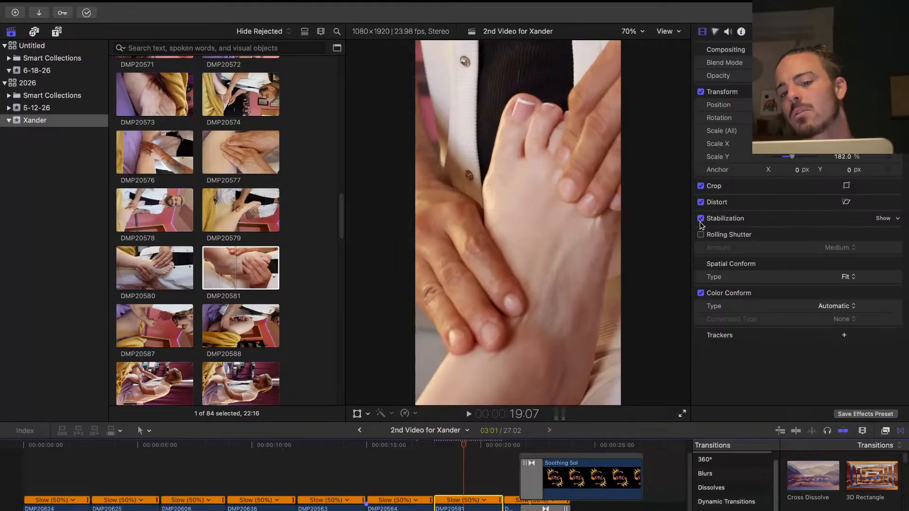
{"action": "left_click", "coordinate": [424, 483]}
{"action": "key", "text": "space"}
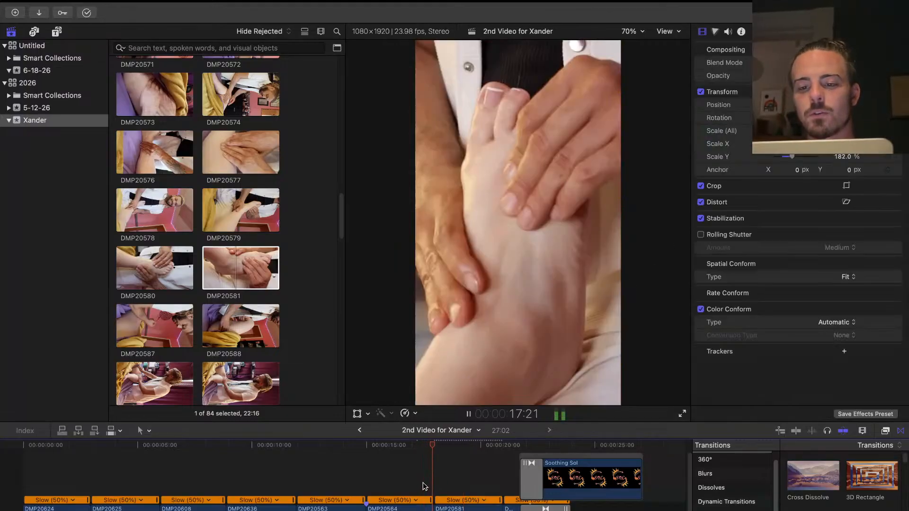
{"action": "key", "text": "space"}
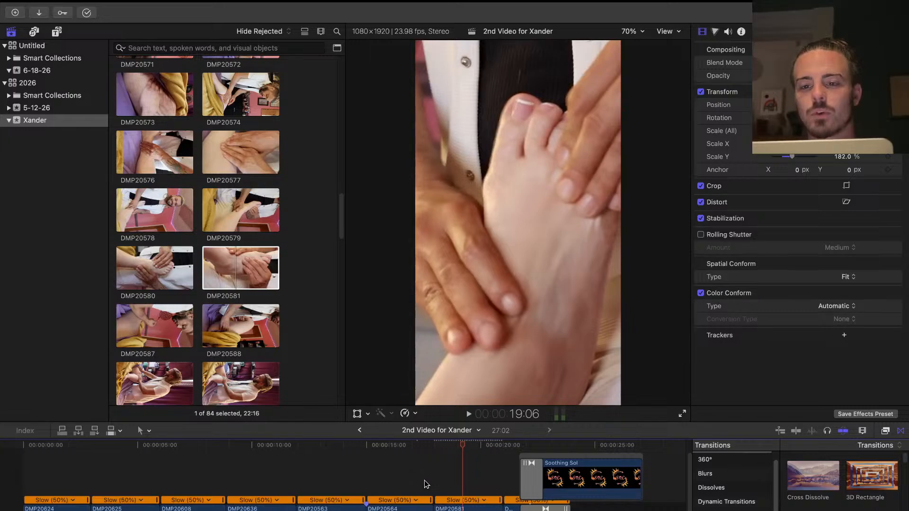
{"action": "key", "text": "space"}
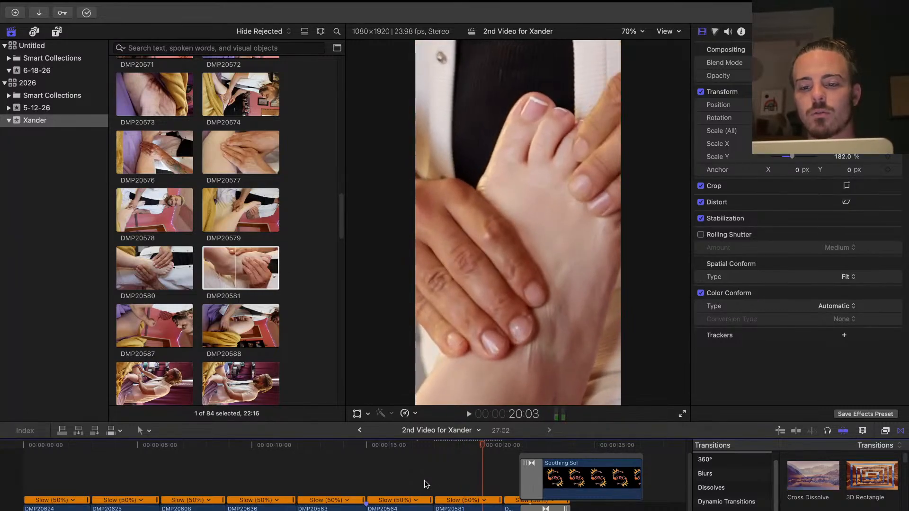
{"action": "key", "text": "space"}
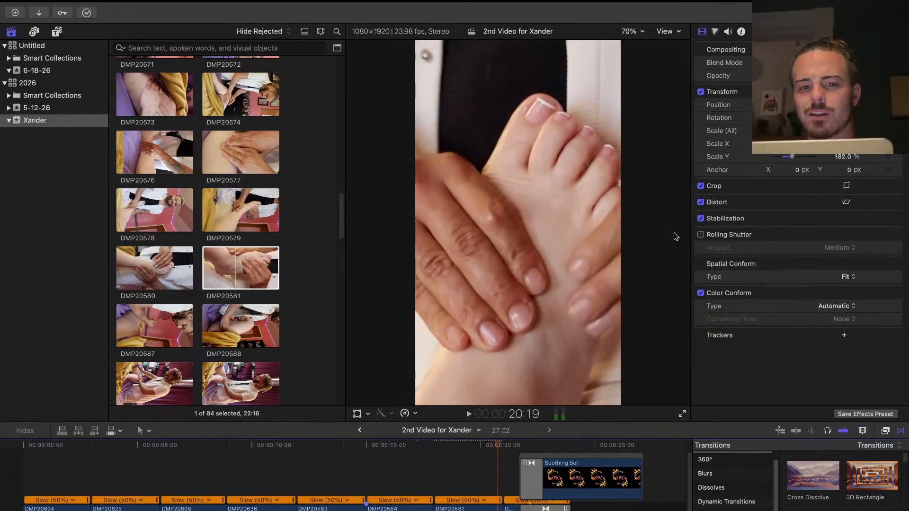
{"action": "left_click", "coordinate": [701, 219]}
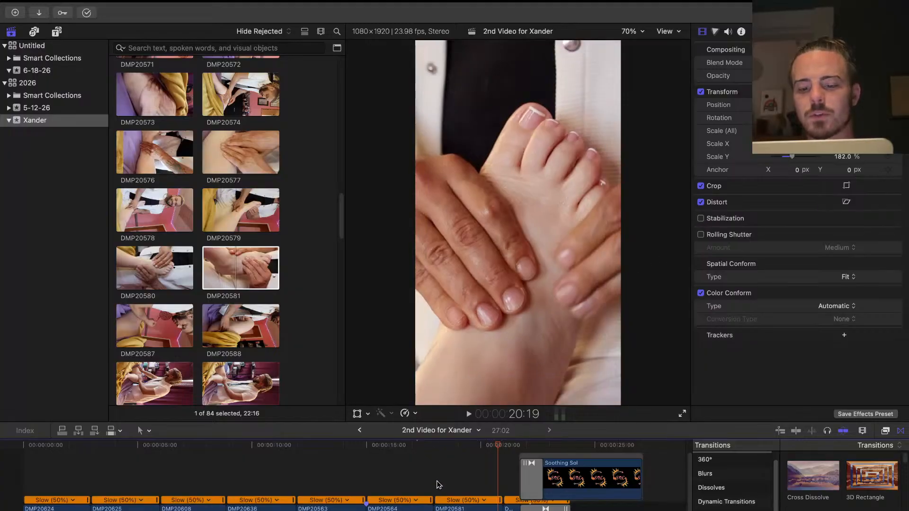
Replay the cut from DMP20581 into the closing shot and inspect the closing clip's video settings
{"action": "key", "text": "space"}
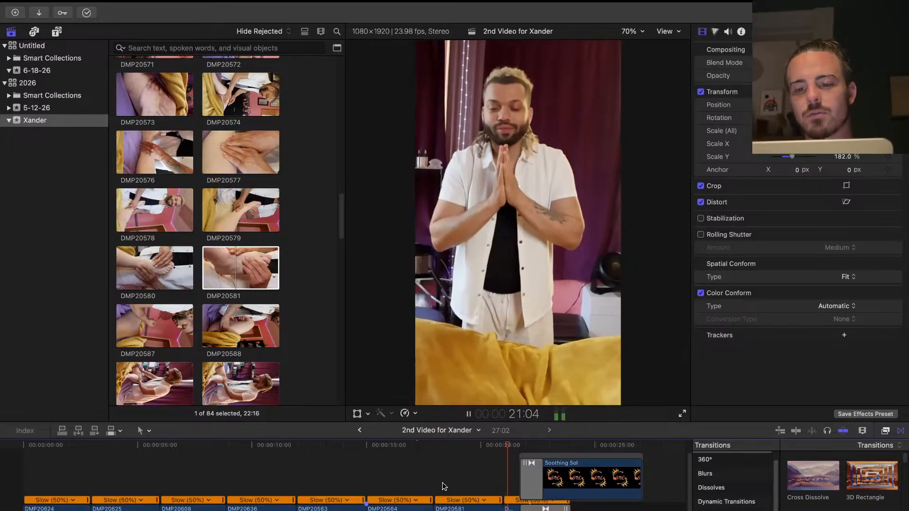
{"action": "left_click", "coordinate": [484, 476]}
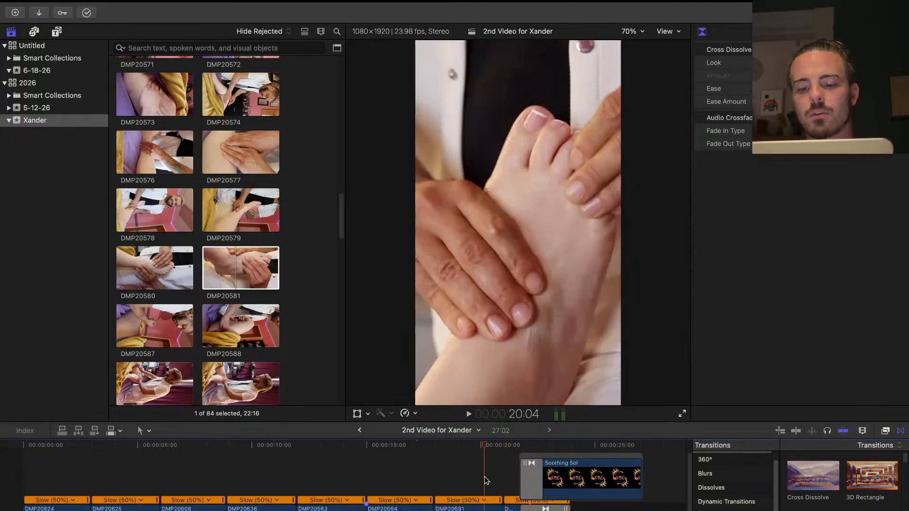
{"action": "key", "text": "space"}
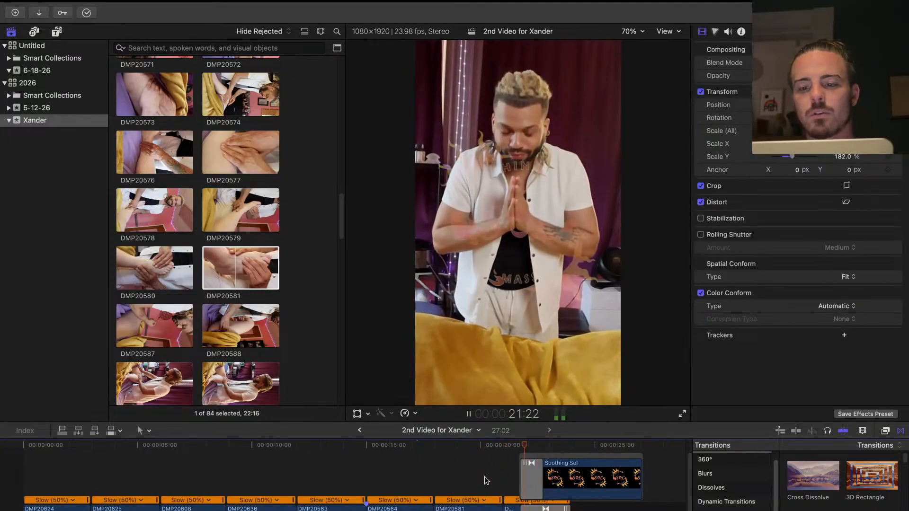
{"action": "key", "text": "space"}
{"action": "key", "text": "c"}
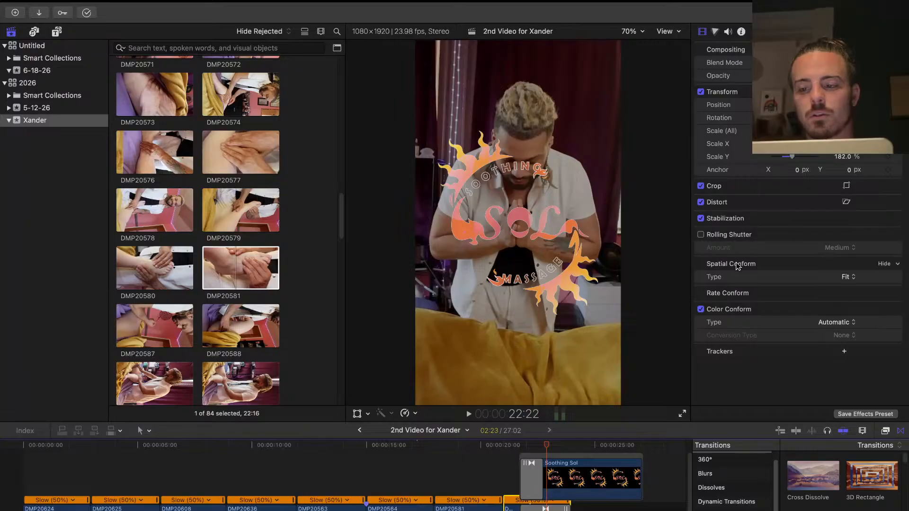
Try the Fill spatial conform type on the closing clip and return it to Fit
{"action": "left_click", "coordinate": [845, 278]}
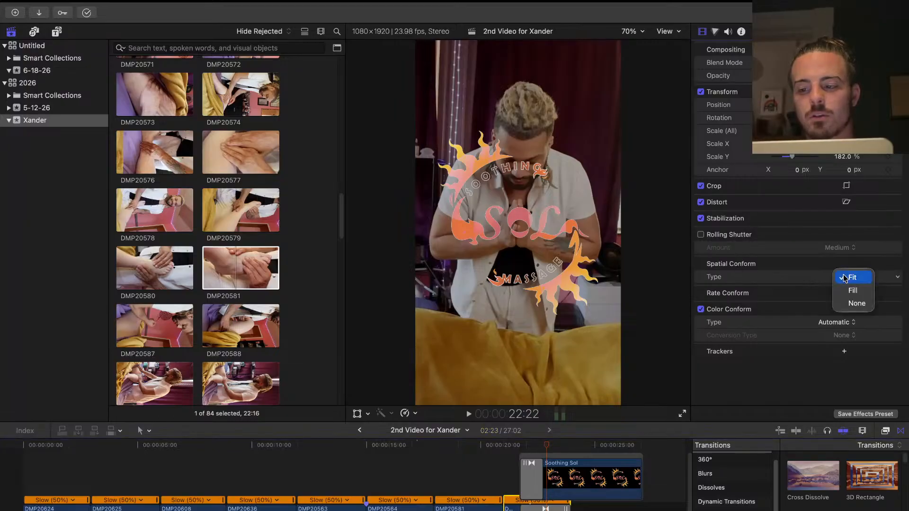
{"action": "left_click", "coordinate": [834, 278]}
{"action": "left_click", "coordinate": [845, 277]}
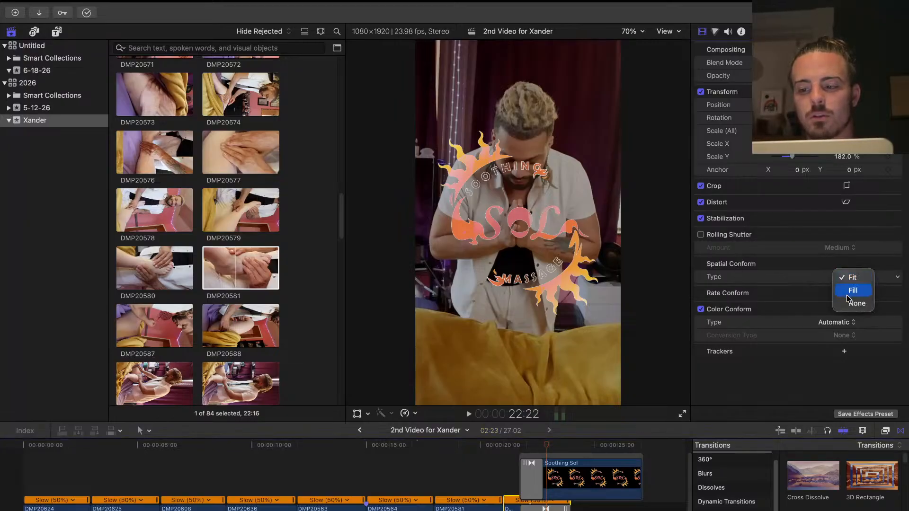
{"action": "key", "text": "Escape"}
{"action": "left_click", "coordinate": [847, 278]}
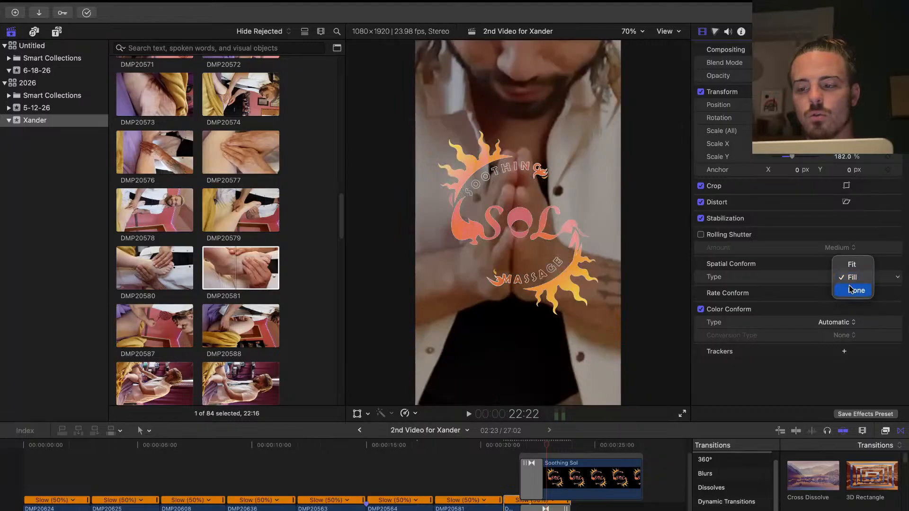
{"action": "left_click", "coordinate": [851, 265]}
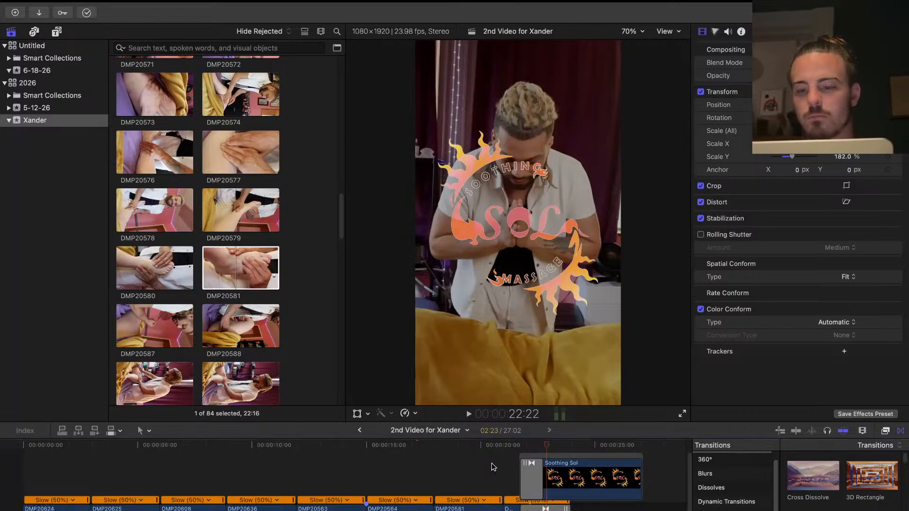
Replay the ending and slow the closing clip DMP20645 to 25% with Smooth Slo-Mo
{"action": "left_click", "coordinate": [491, 464]}
{"action": "key", "text": "space"}
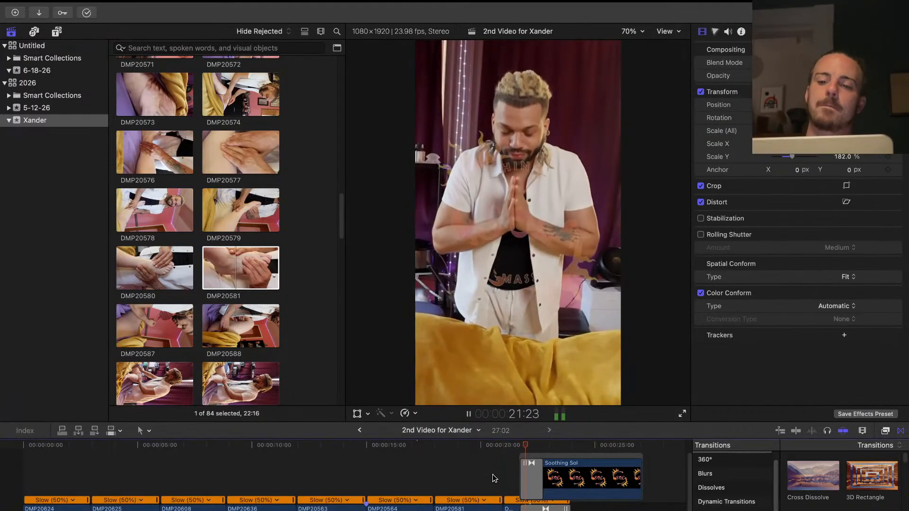
{"action": "key", "text": "space"}
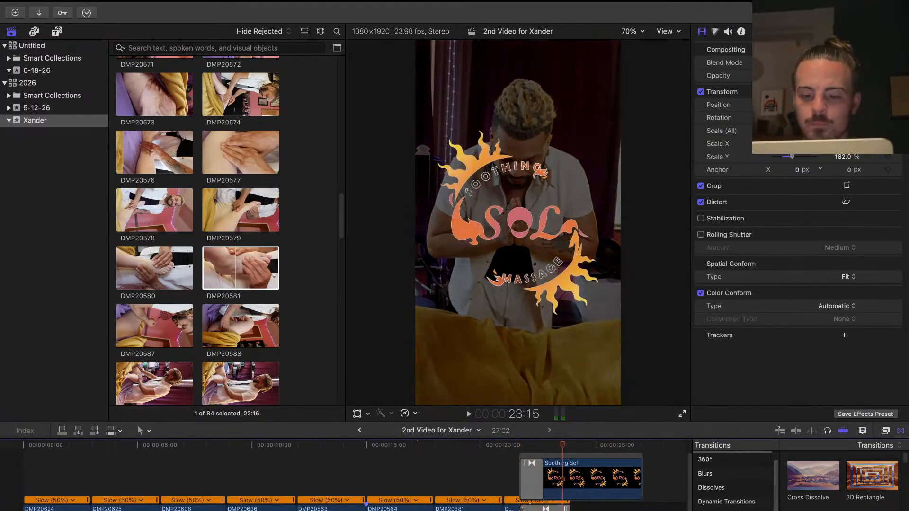
{"action": "key", "text": "c"}
{"action": "left_click", "coordinate": [417, 415]}
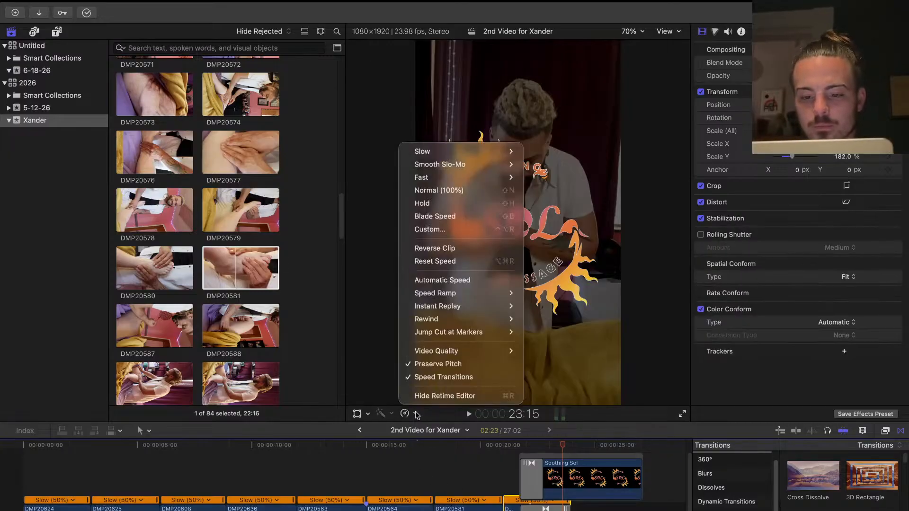
{"action": "mouse_move", "coordinate": [498, 164]}
{"action": "left_click", "coordinate": [540, 177]}
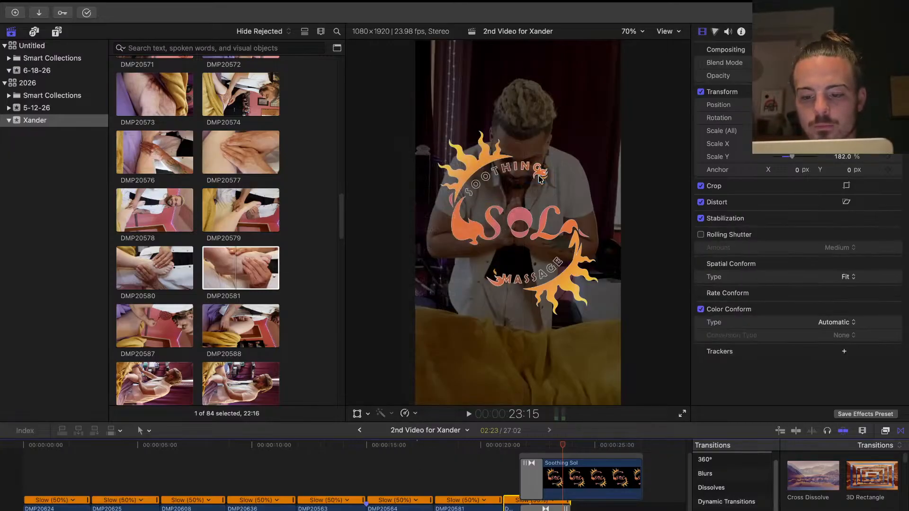
Trim the start of the slowed closing clip DMP20645 and play the ending through the logo
{"action": "left_click_drag", "start_coordinate": [504, 505], "coordinate": [521, 506]}
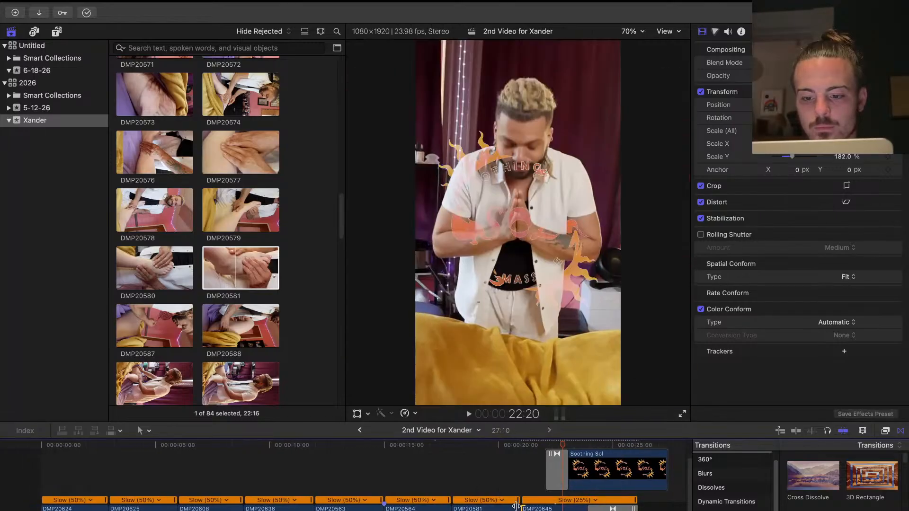
{"action": "key", "text": "space"}
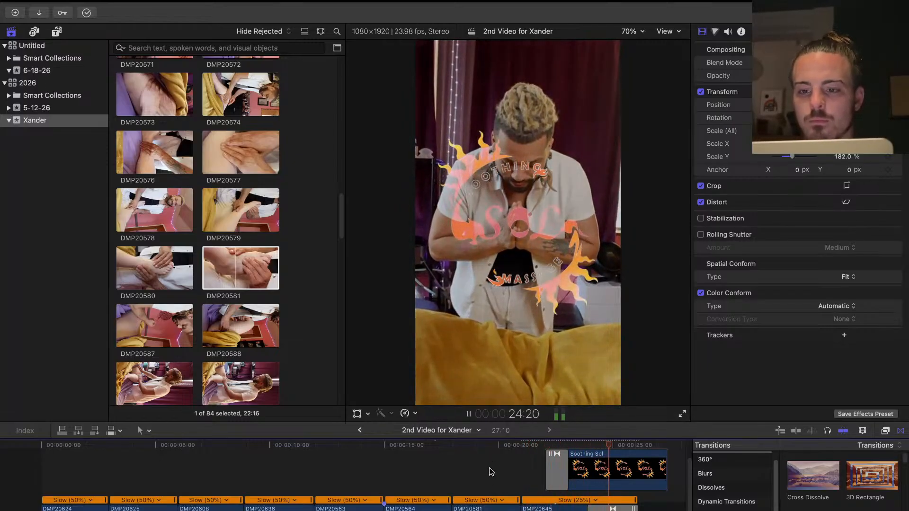
{"action": "key", "text": "space"}
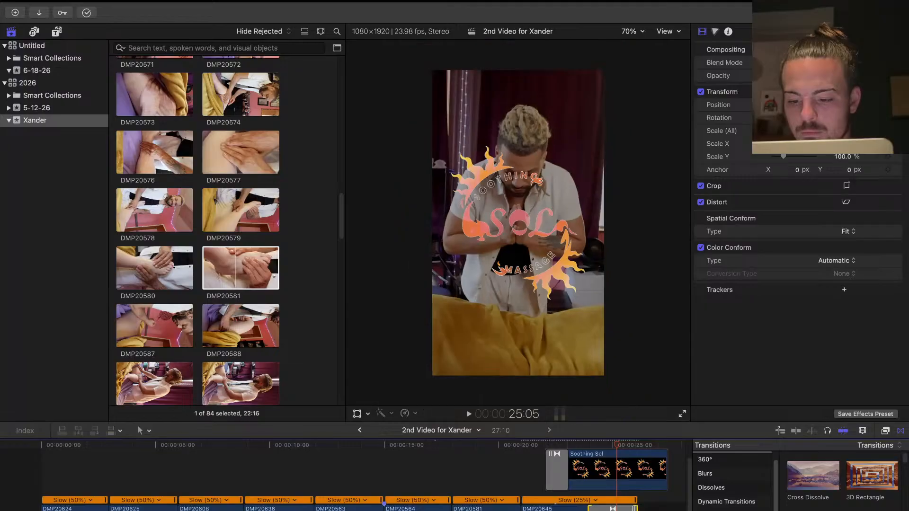
Lengthen the cross dissolve at the end of DMP20645 so its fade-out begins earlier, and replay the closing shot
{"action": "left_click_drag", "start_coordinate": [588, 509], "coordinate": [569, 510]}
{"action": "left_click", "coordinate": [521, 483]}
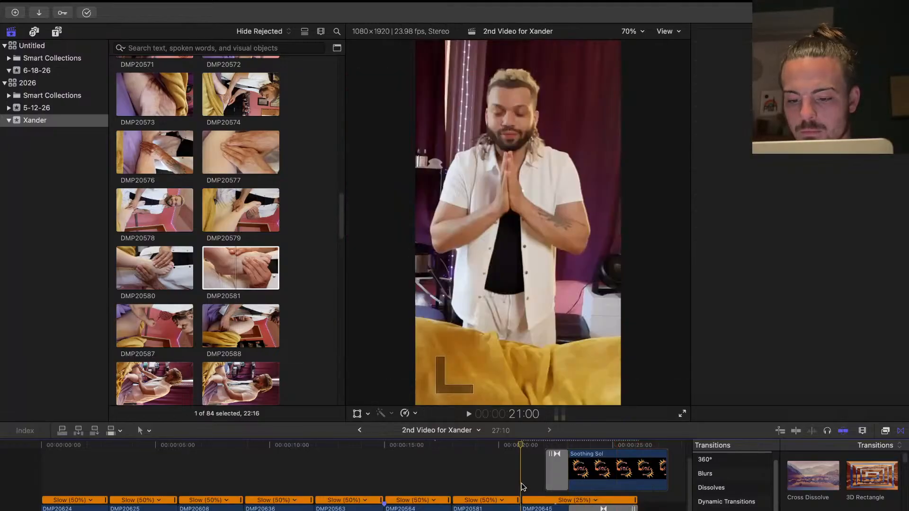
{"action": "key", "text": "space"}
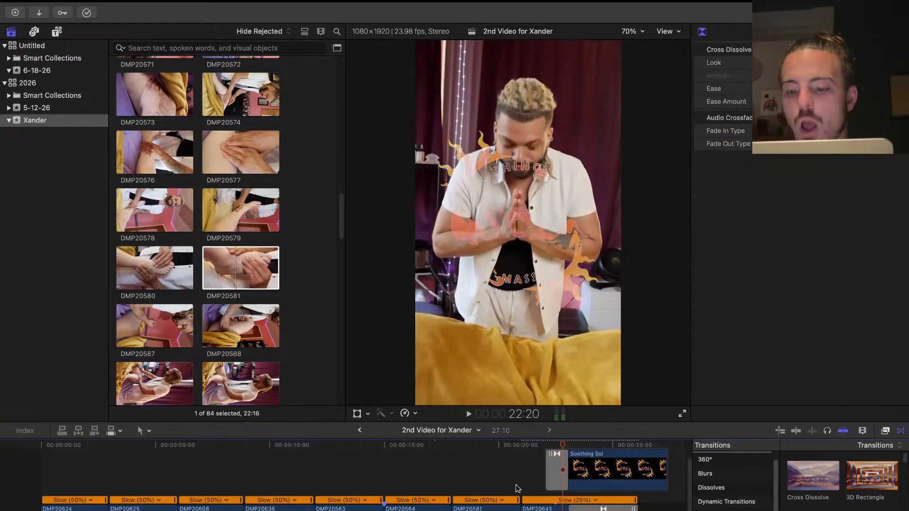
{"action": "left_click", "coordinate": [517, 489]}
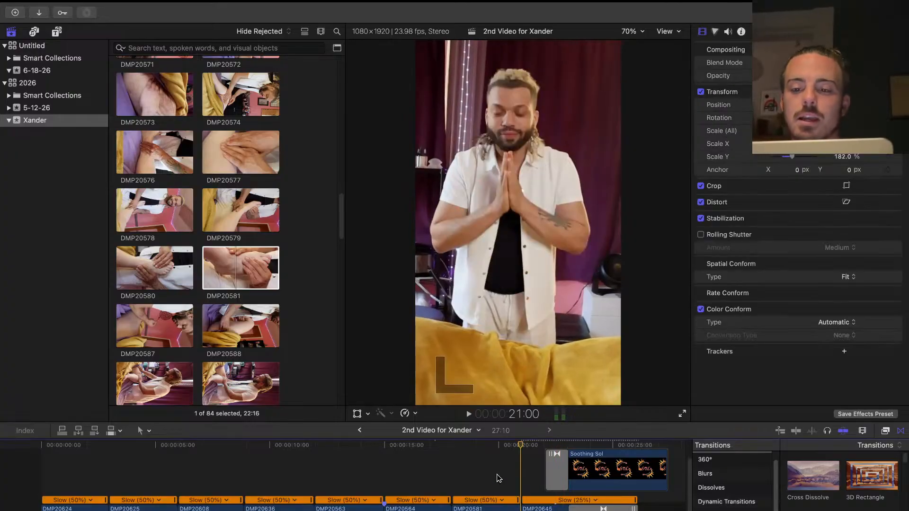
{"action": "left_click", "coordinate": [498, 478]}
{"action": "key", "text": "space"}
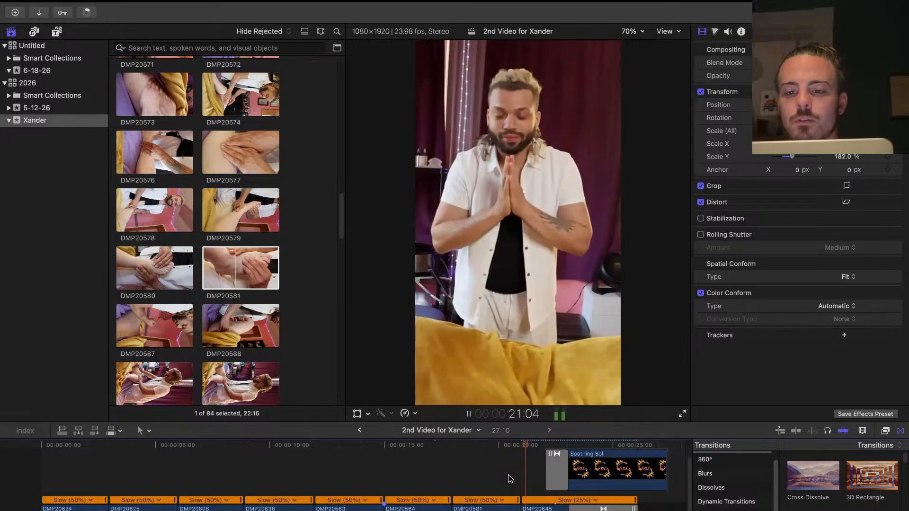
{"action": "key", "text": "space"}
Trim the start of DMP20645 further in two small amounts, replaying the cut into the closing shot between them
{"action": "left_click_drag", "start_coordinate": [525, 507], "coordinate": [532, 508]}
{"action": "left_click", "coordinate": [517, 481]}
{"action": "key", "text": "space"}
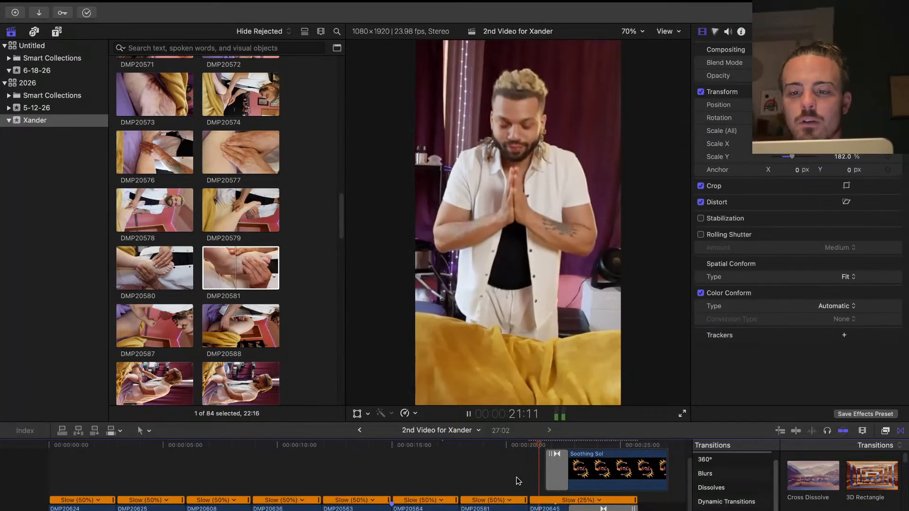
{"action": "key", "text": "space"}
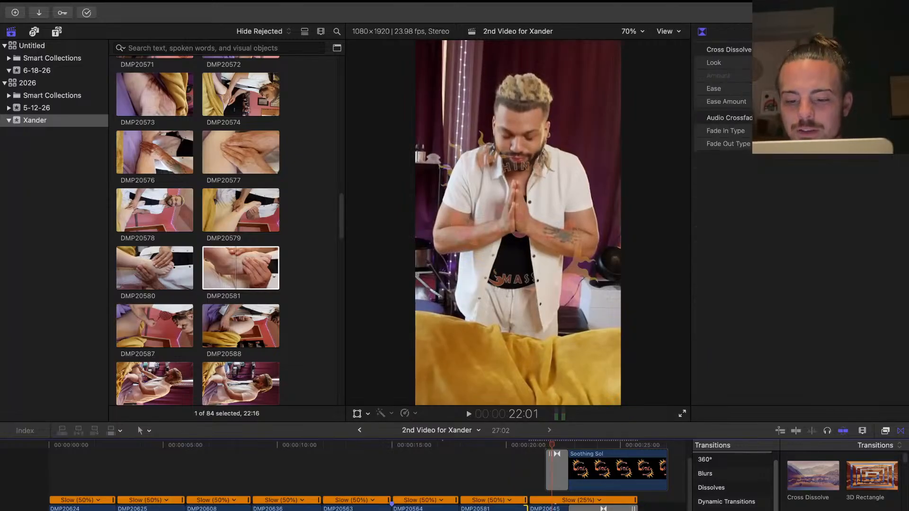
{"action": "left_click_drag", "start_coordinate": [530, 507], "coordinate": [539, 508]}
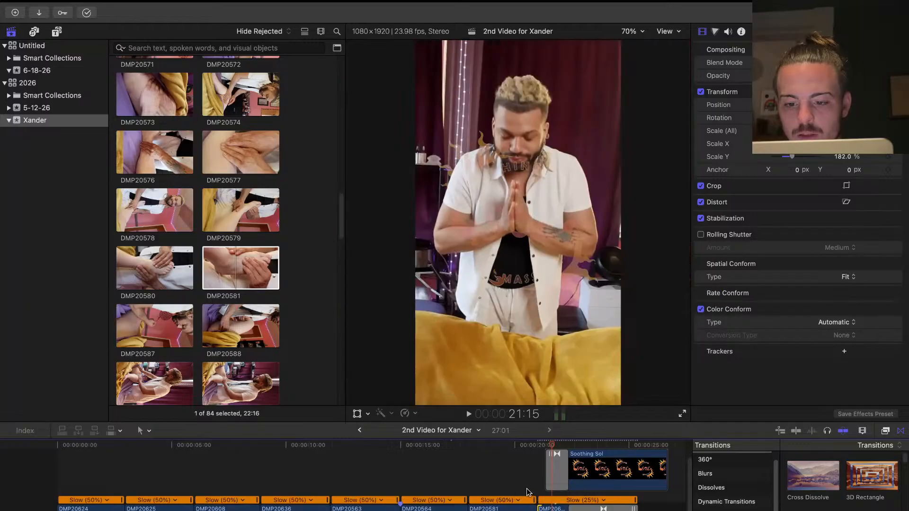
Replay the cut into the closing shot, extend the start of DMP20645 slightly earlier, and play the ending through the logo
{"action": "left_click", "coordinate": [527, 490]}
{"action": "key", "text": "space"}
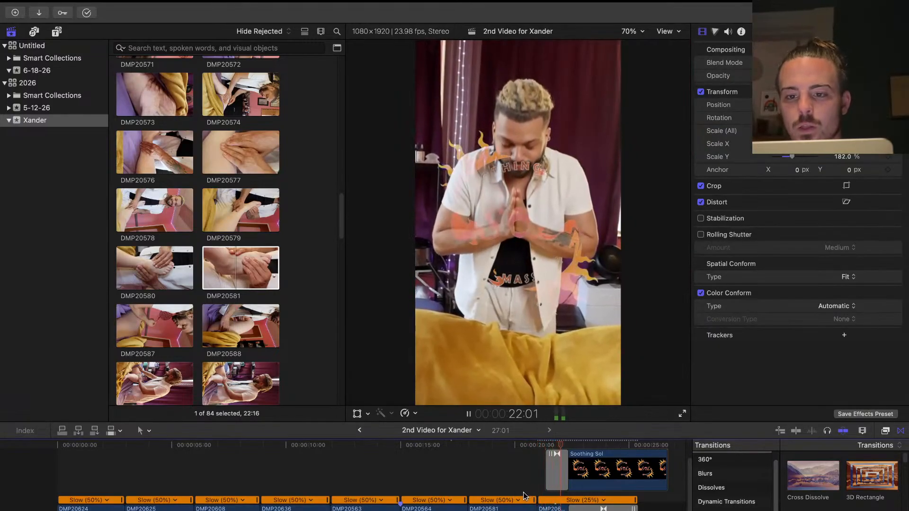
{"action": "key", "text": "space"}
{"action": "left_click_drag", "start_coordinate": [540, 509], "coordinate": [531, 509]}
{"action": "left_click", "coordinate": [507, 466]}
{"action": "key", "text": "space"}
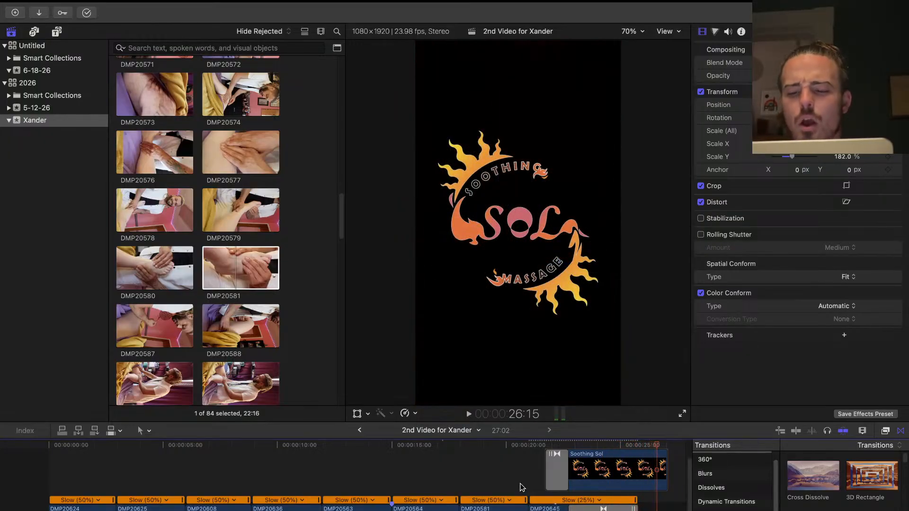
{"action": "key", "text": "space"}
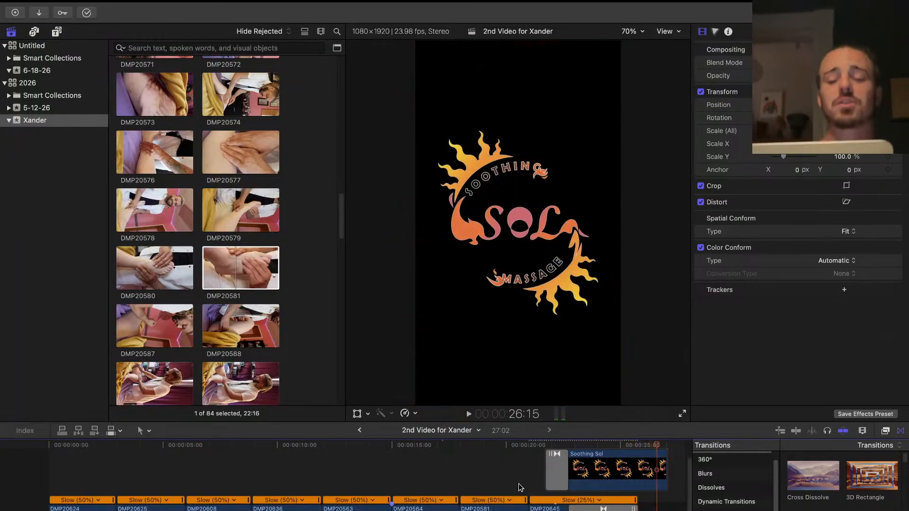
Replay the opening shot and add a Color Adjustments correction with automatic enhancement to DMP20624
{"action": "left_click", "coordinate": [93, 483]}
{"action": "key", "text": "space"}
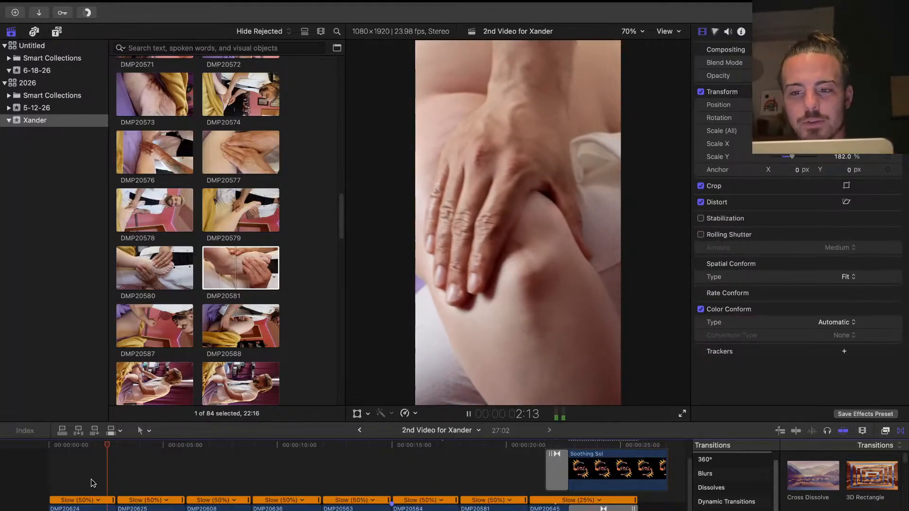
{"action": "left_click", "coordinate": [73, 475]}
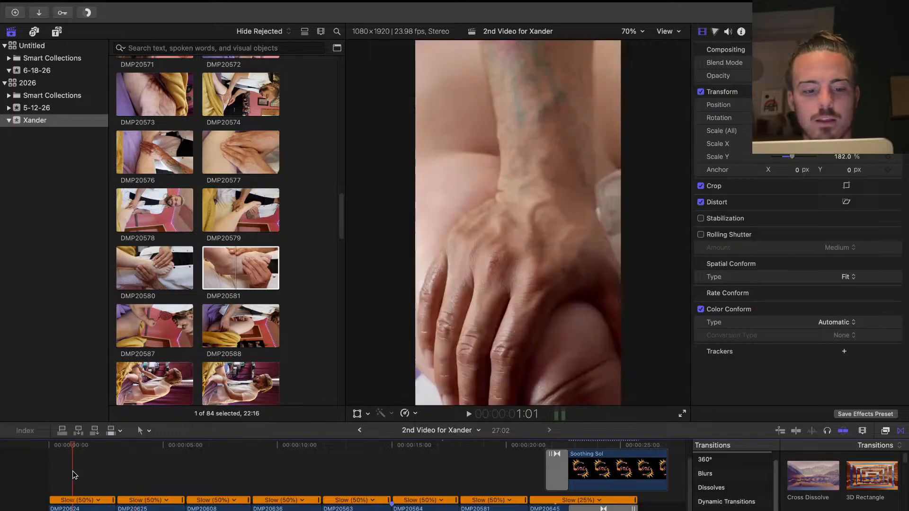
{"action": "key", "text": "space"}
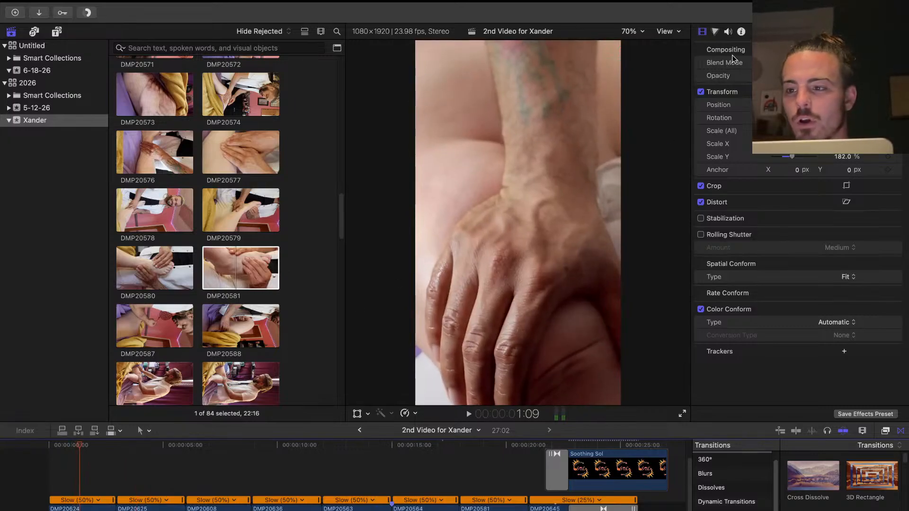
{"action": "left_click", "coordinate": [715, 31]}
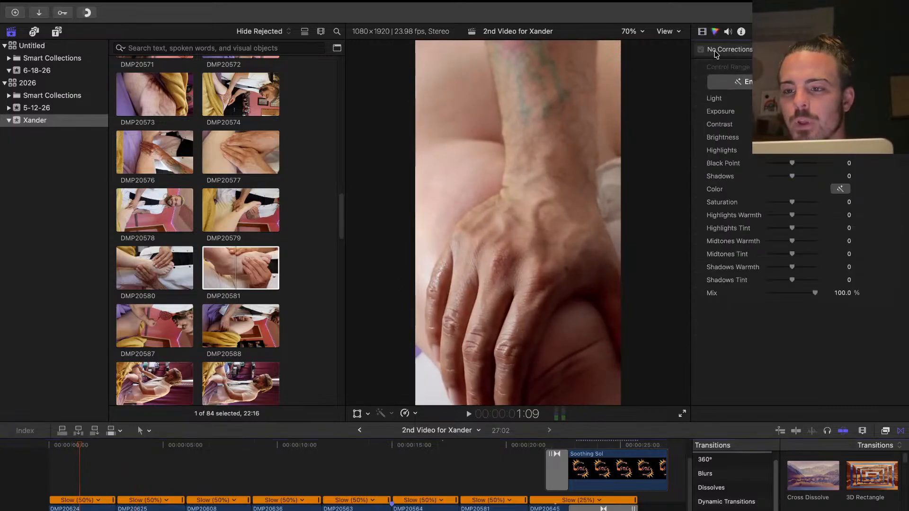
{"action": "left_click", "coordinate": [716, 51]}
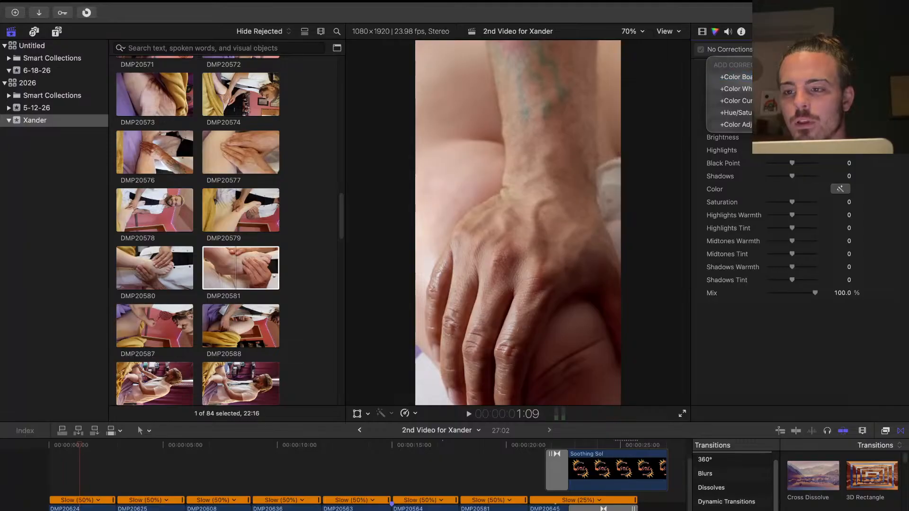
{"action": "left_click", "coordinate": [736, 124]}
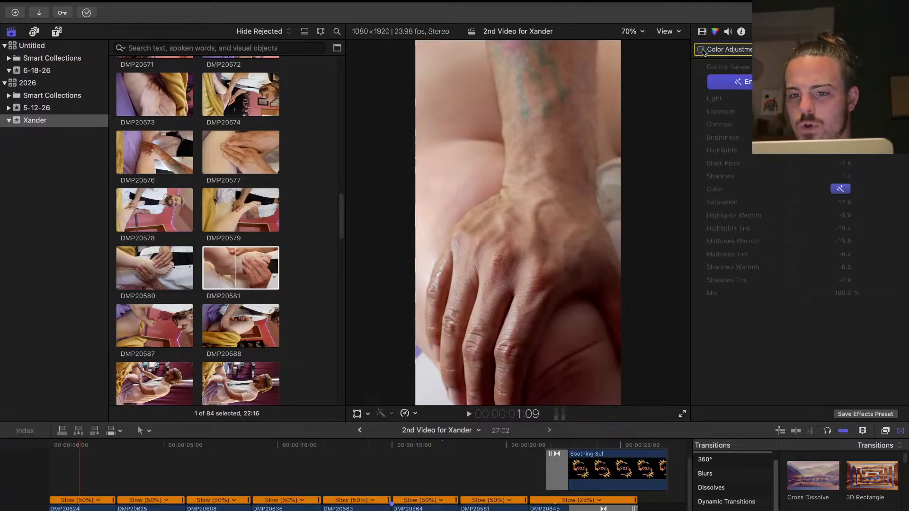
Compare the opening shot with its Color Adjustments correction on and off, and play on into the following clips
{"action": "left_click", "coordinate": [69, 467]}
{"action": "key", "text": "space"}
{"action": "key", "text": "space"}
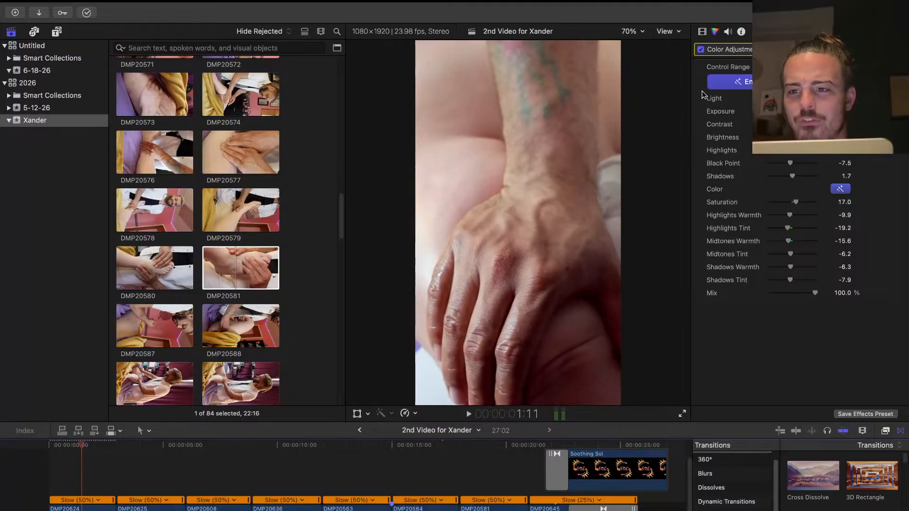
{"action": "left_click", "coordinate": [700, 50]}
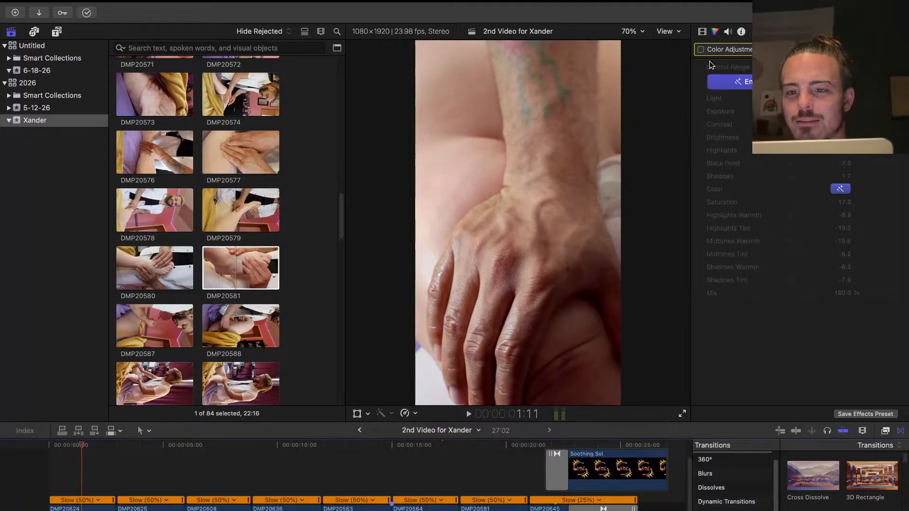
{"action": "key", "text": "space"}
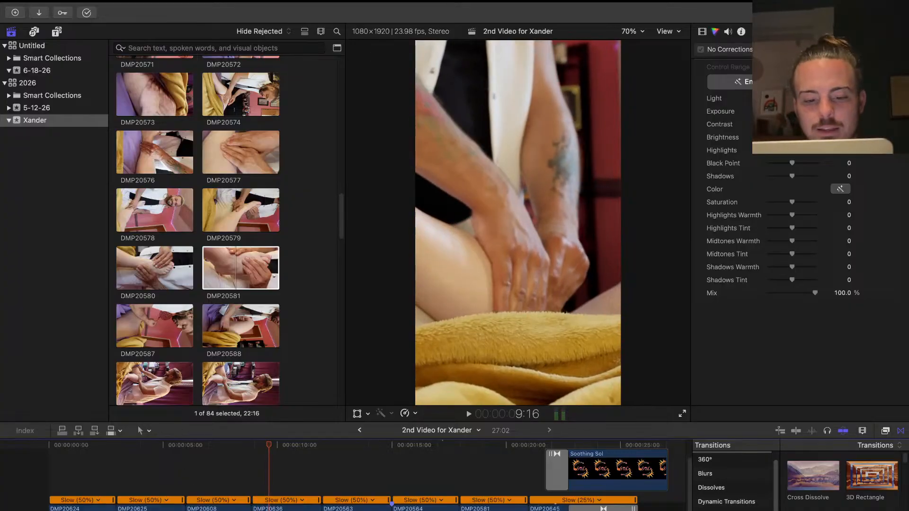
Add a Color Adjustments correction and a Hue/Saturation Curves correction to DMP20636
{"action": "key", "text": "c"}
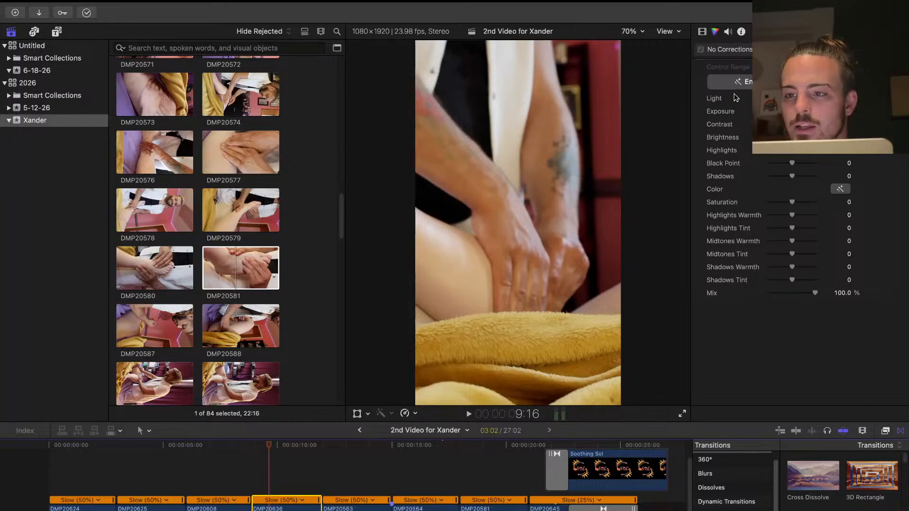
{"action": "left_click", "coordinate": [756, 49]}
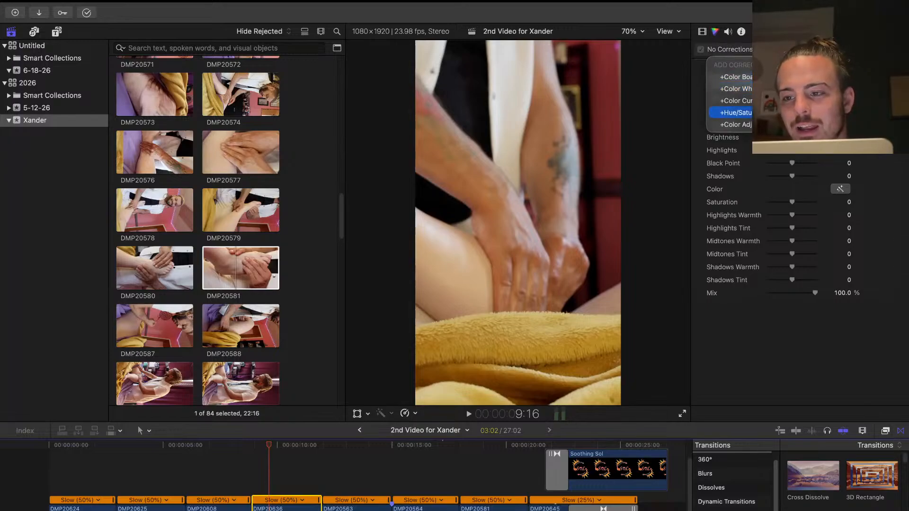
{"action": "left_click", "coordinate": [767, 124]}
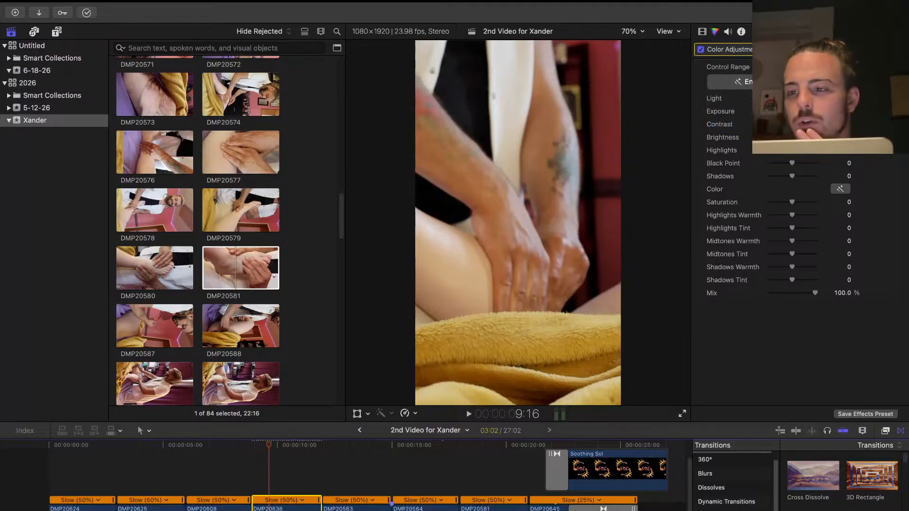
{"action": "left_click", "coordinate": [758, 50]}
{"action": "left_click", "coordinate": [758, 49]}
{"action": "left_click", "coordinate": [758, 49]}
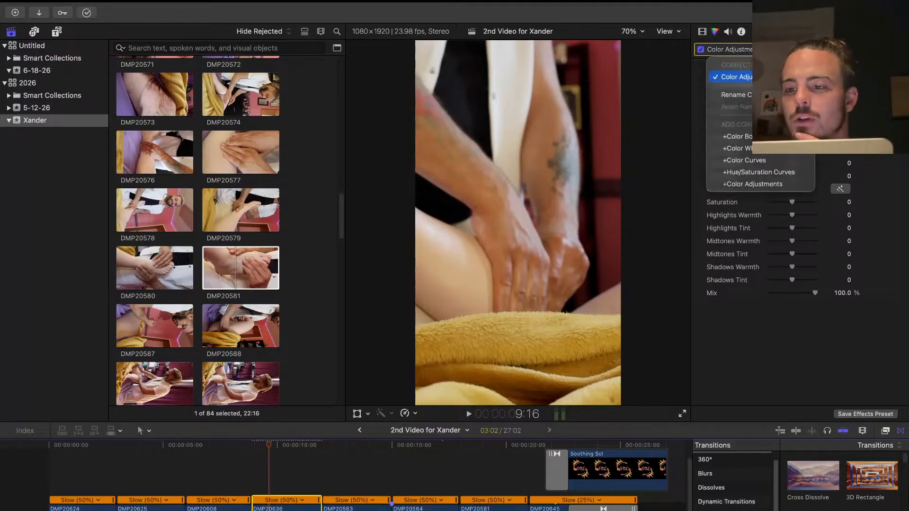
{"action": "left_click", "coordinate": [772, 172]}
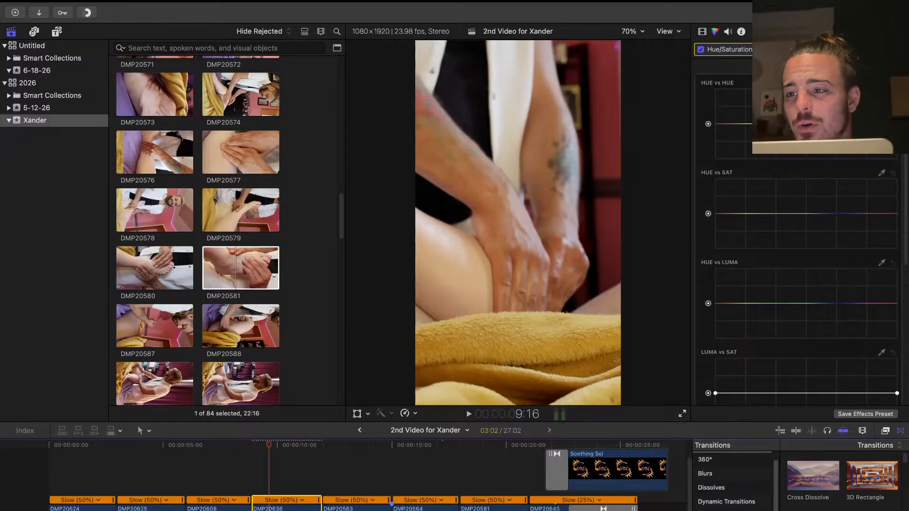
Add a Color Curves correction to DMP20636, try a raised point on the green curve, and remove that point
{"action": "left_click", "coordinate": [731, 49]}
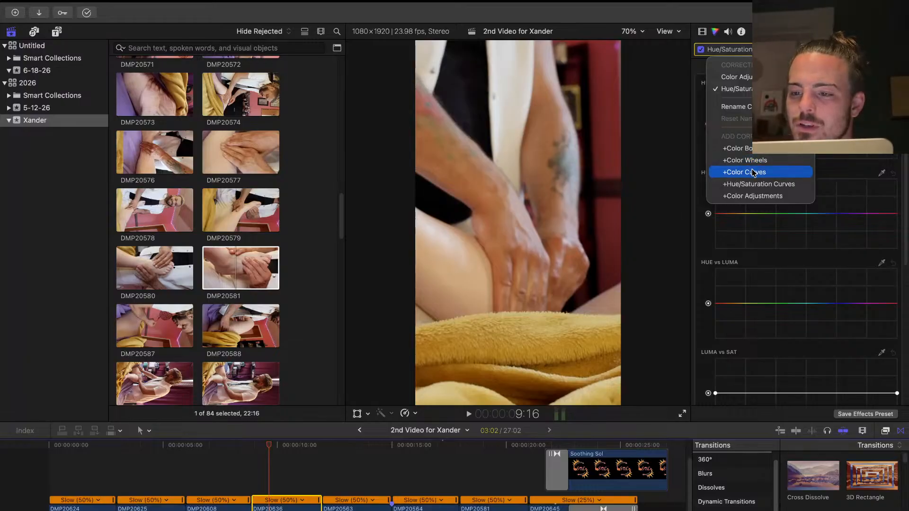
{"action": "left_click", "coordinate": [753, 172]}
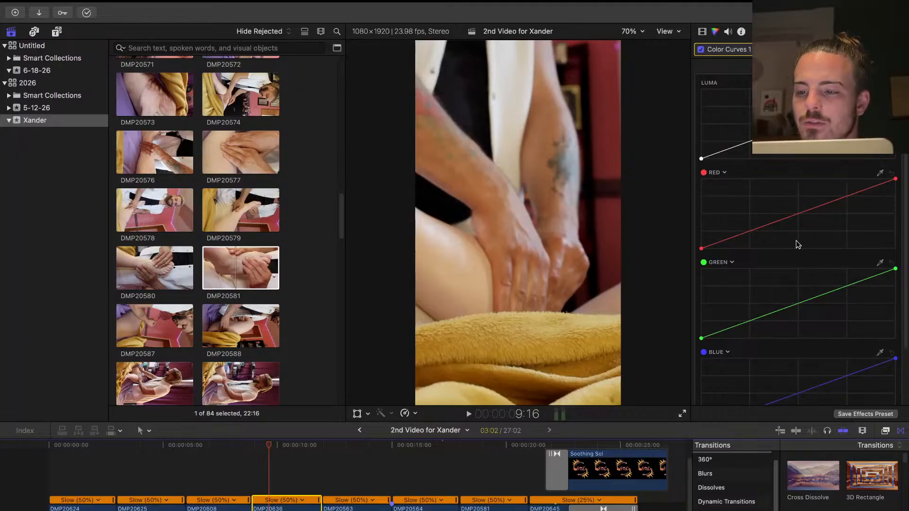
{"action": "scroll", "coordinate": [786, 251], "scroll_direction": "down", "scroll_amount": 2}
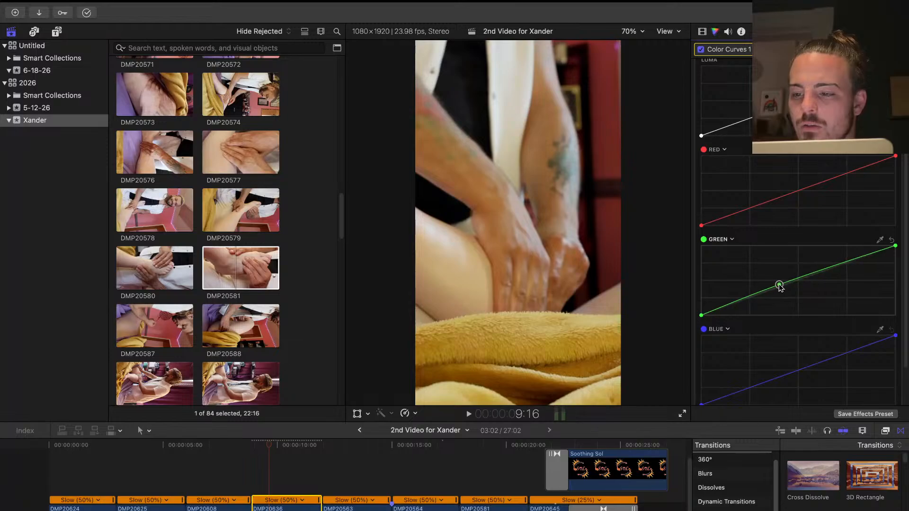
{"action": "key", "text": "Delete"}
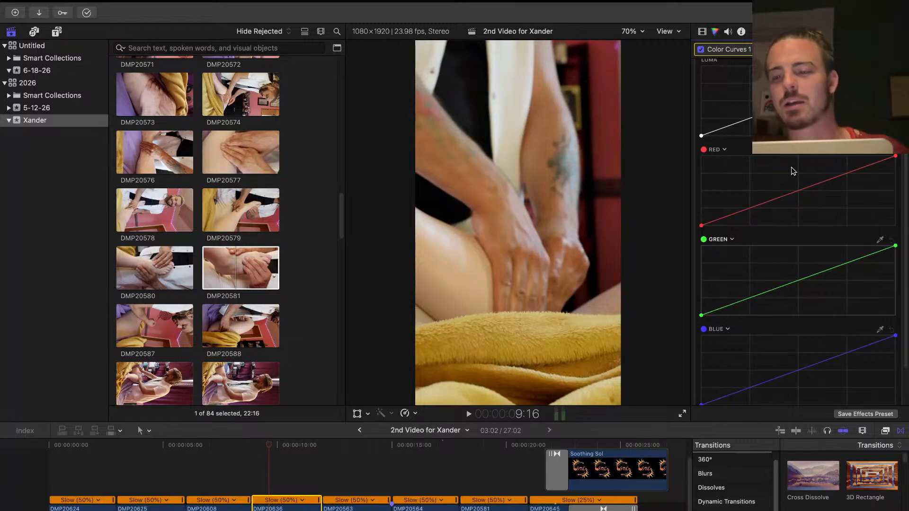
Return to the Color Adjustments of DMP20636, try automatic enhancement and automatic color on and off, and set Highlights Warmth to -13
{"action": "scroll", "coordinate": [786, 142], "scroll_direction": "up", "scroll_amount": 2}
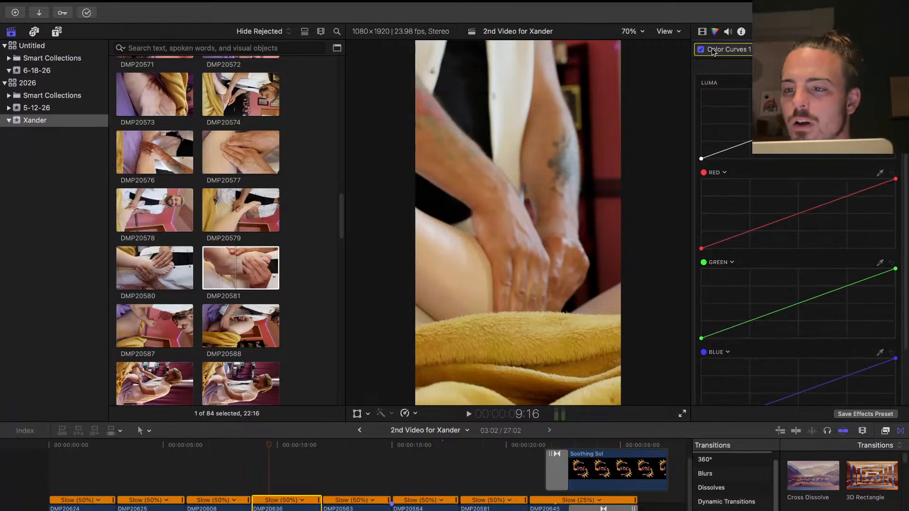
{"action": "left_click", "coordinate": [748, 49]}
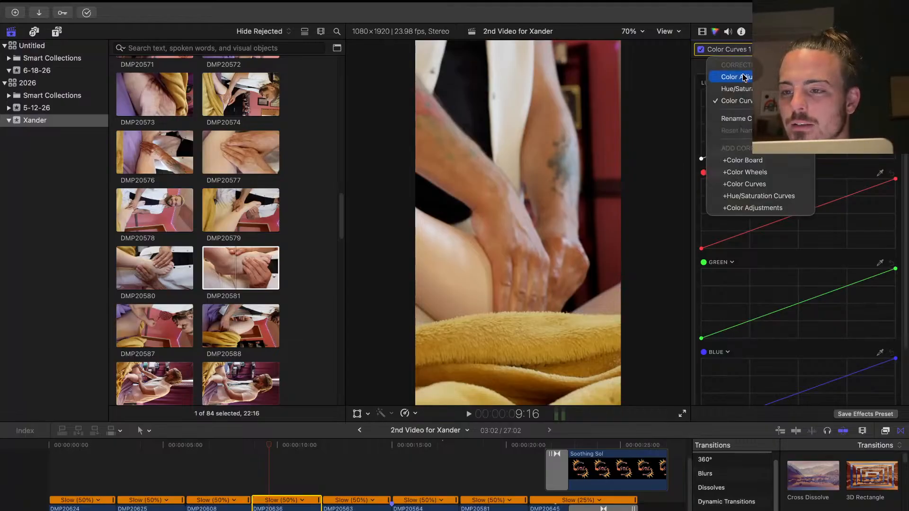
{"action": "left_click", "coordinate": [744, 78]}
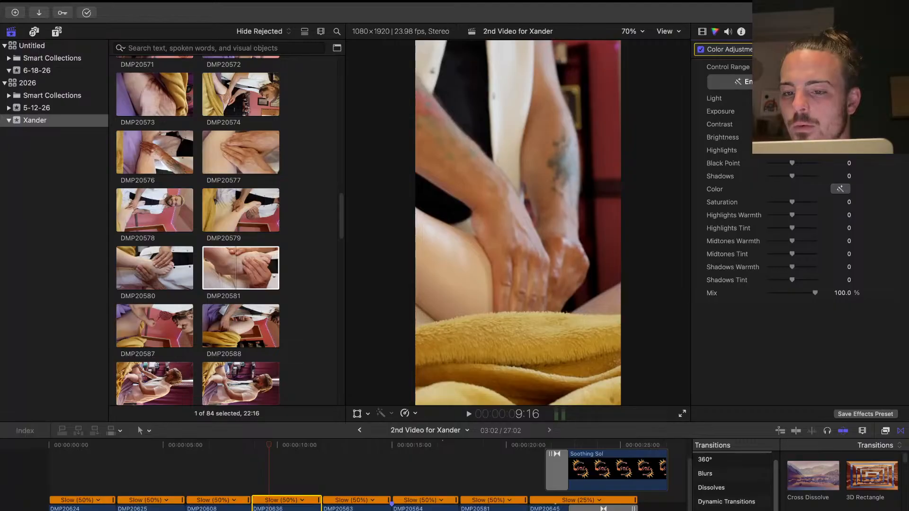
{"action": "left_click", "coordinate": [779, 82]}
{"action": "left_click", "coordinate": [779, 82]}
{"action": "left_click", "coordinate": [845, 188]}
{"action": "left_click", "coordinate": [846, 188]}
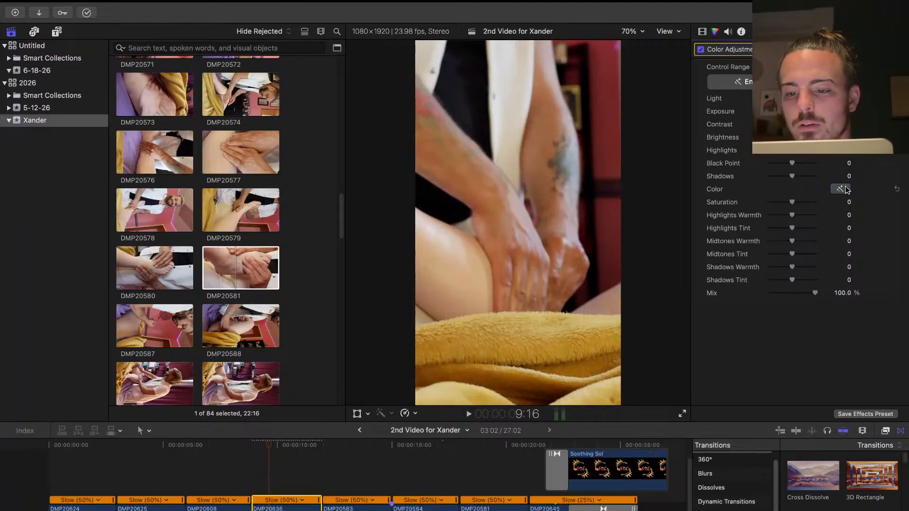
{"action": "left_click_drag", "start_coordinate": [791, 217], "coordinate": [789, 217]}
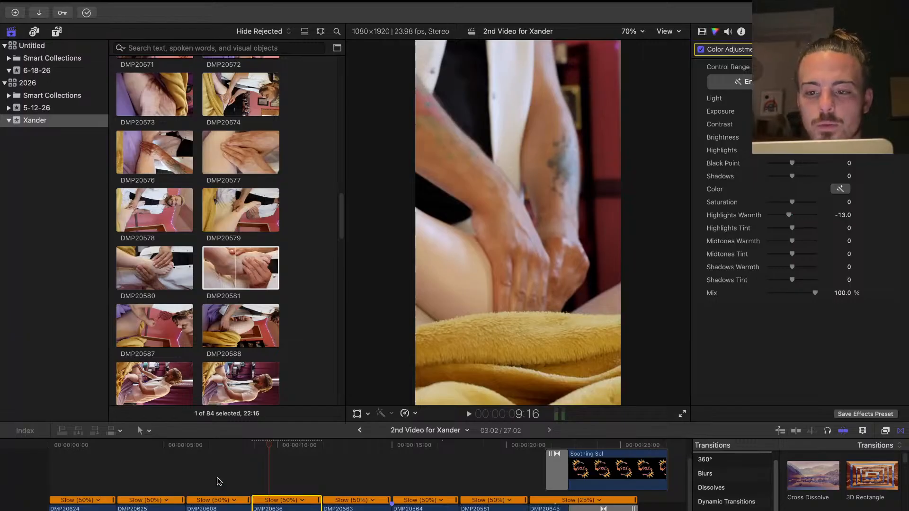
Apply automatic color in Color Adjustments to DMP20608
{"action": "left_click", "coordinate": [226, 480]}
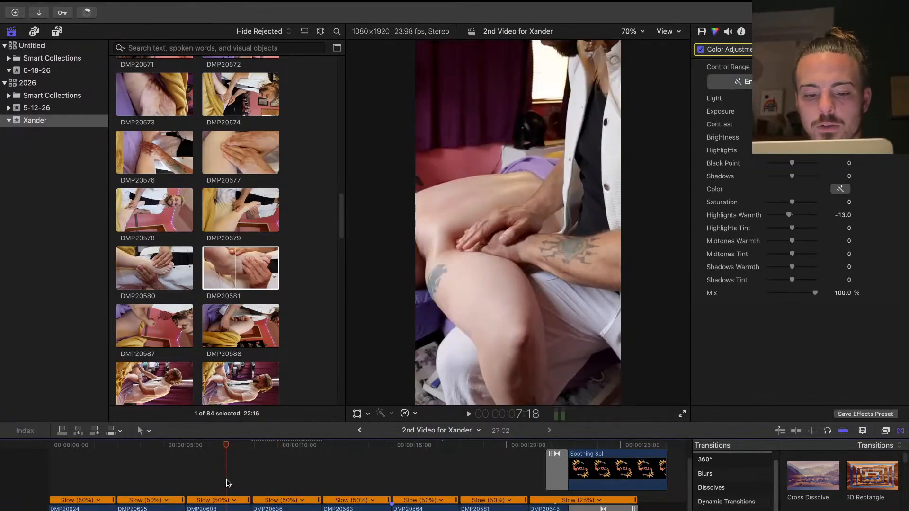
{"action": "left_click", "coordinate": [222, 502]}
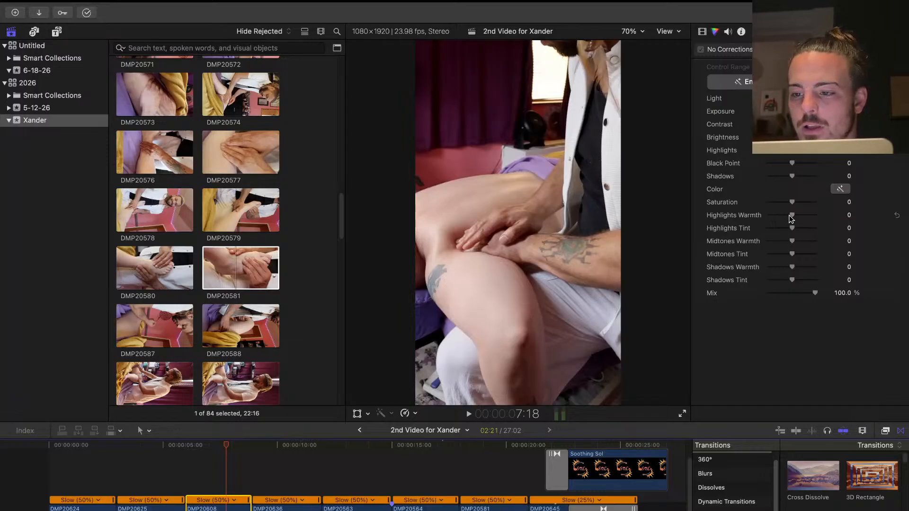
{"action": "left_click", "coordinate": [840, 190]}
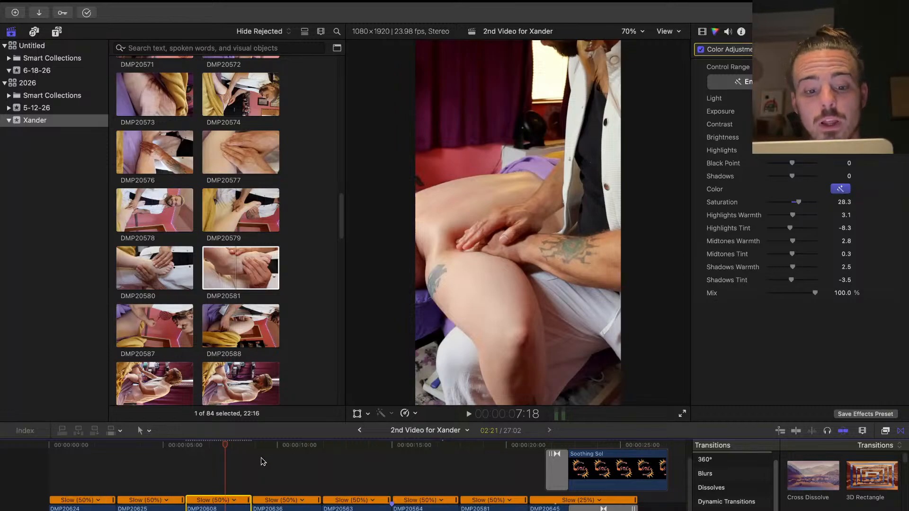
Apply automatic color in Color Adjustments to DMP20625 and check it near the end of the clip
{"action": "left_click", "coordinate": [148, 480]}
{"action": "left_click", "coordinate": [153, 510]}
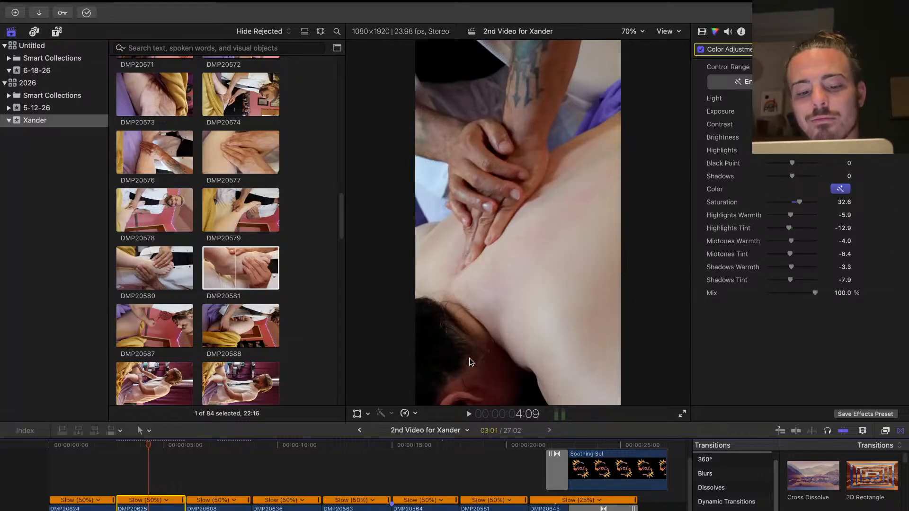
{"action": "left_click", "coordinate": [162, 444]}
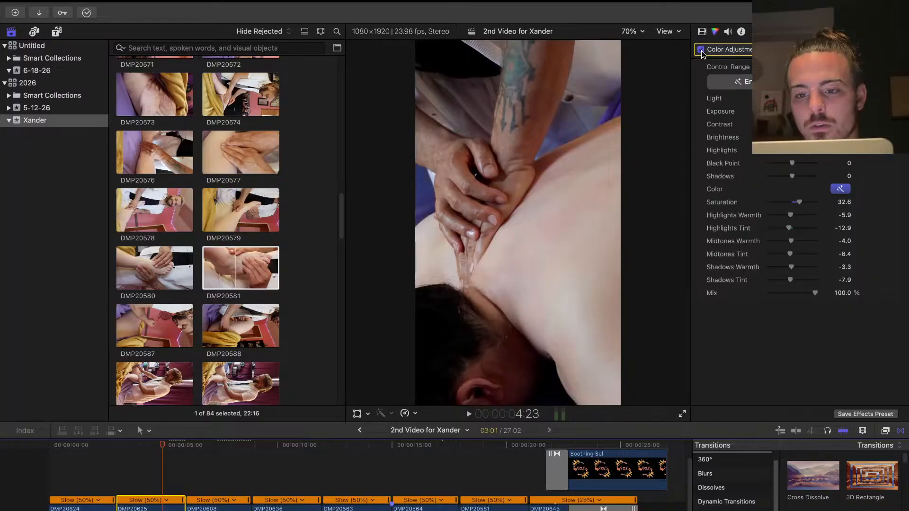
Switch the Color Adjustments of DMP20624 back on and replace its full automatic enhancement with automatic color only
{"action": "left_click", "coordinate": [94, 470]}
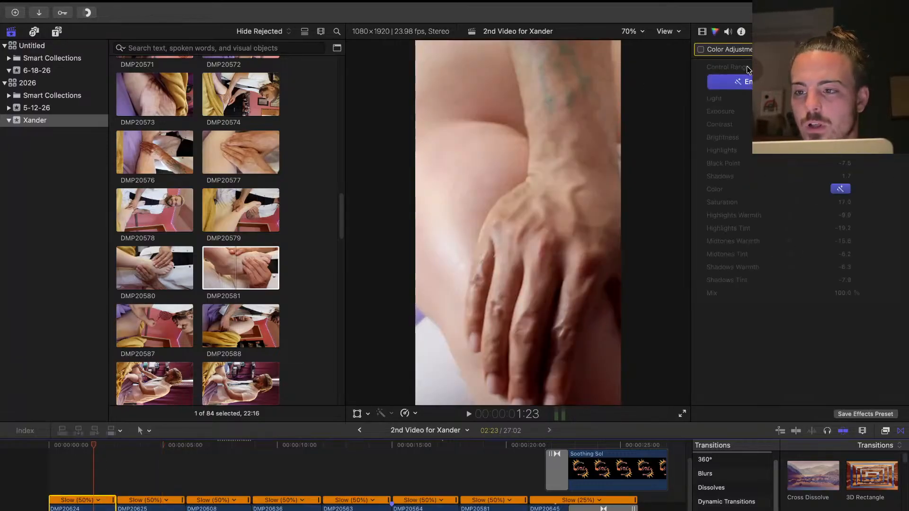
{"action": "left_click", "coordinate": [700, 50]}
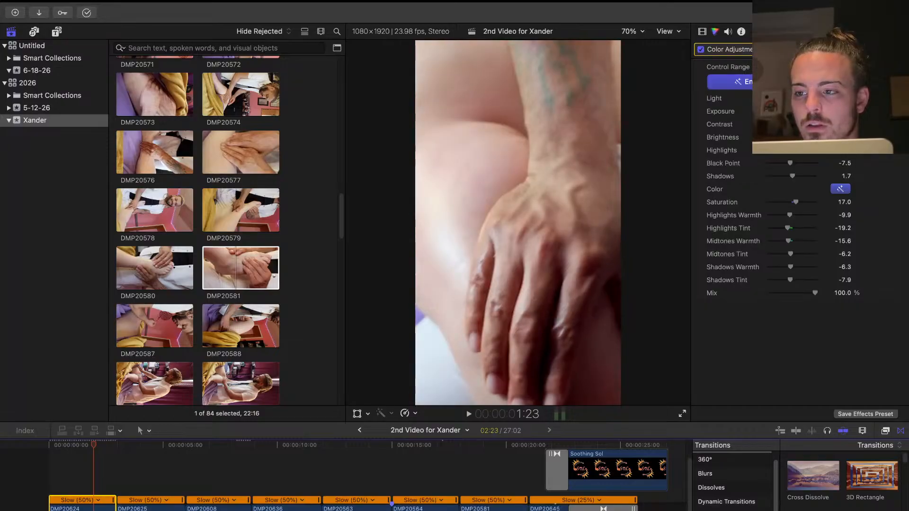
{"action": "left_click", "coordinate": [779, 82]}
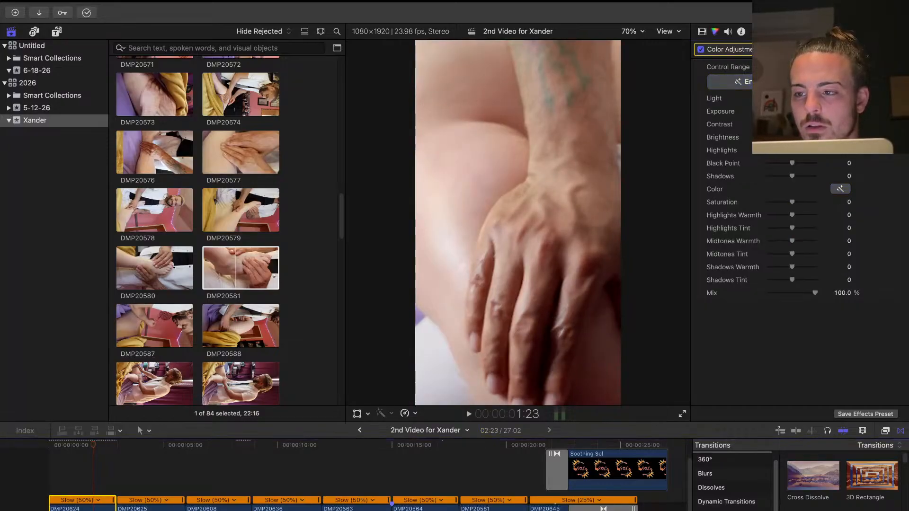
{"action": "left_click", "coordinate": [840, 189]}
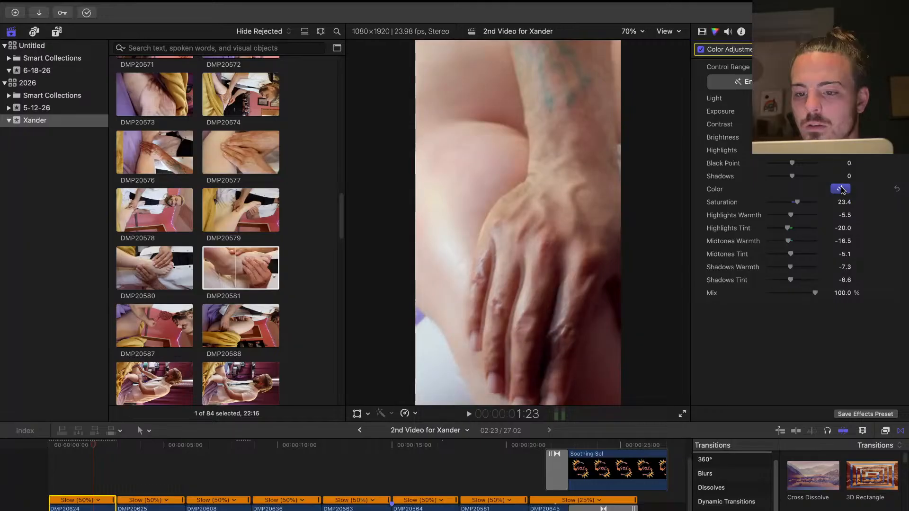
Compare DMP20624 at about one second with Color Adjustments on and off, and leave them switched off
{"action": "left_click", "coordinate": [78, 478]}
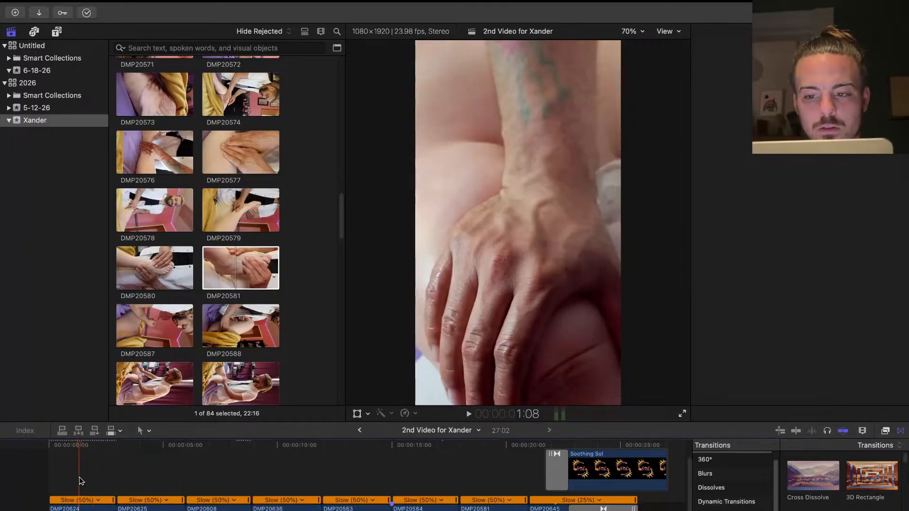
{"action": "left_click", "coordinate": [72, 479]}
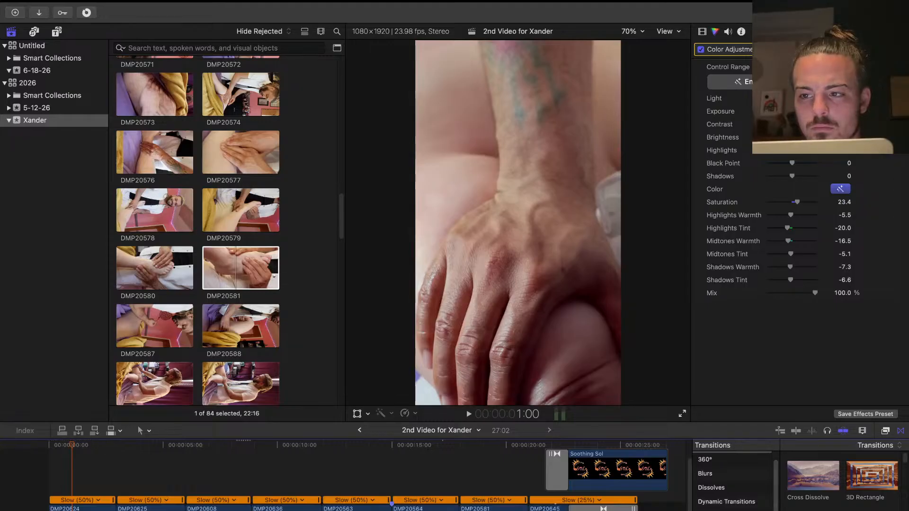
{"action": "left_click", "coordinate": [701, 49]}
{"action": "left_click", "coordinate": [701, 49]}
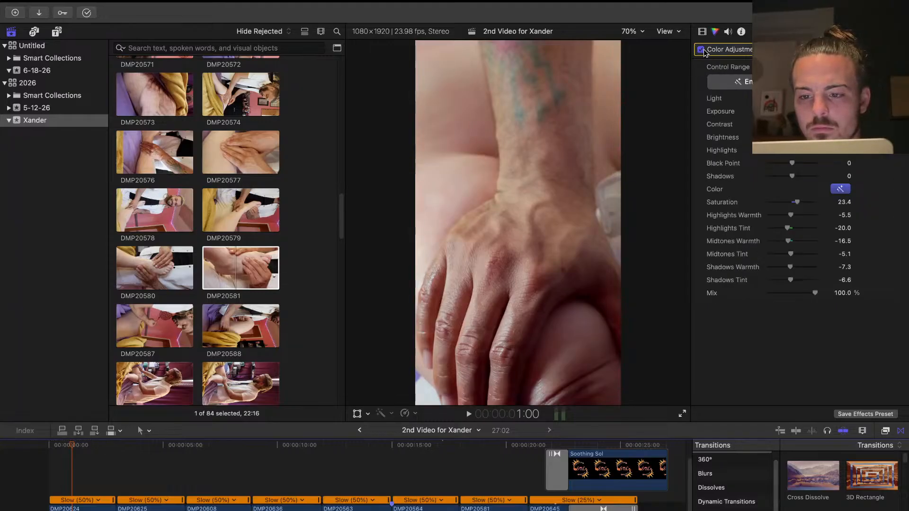
{"action": "left_click", "coordinate": [702, 49]}
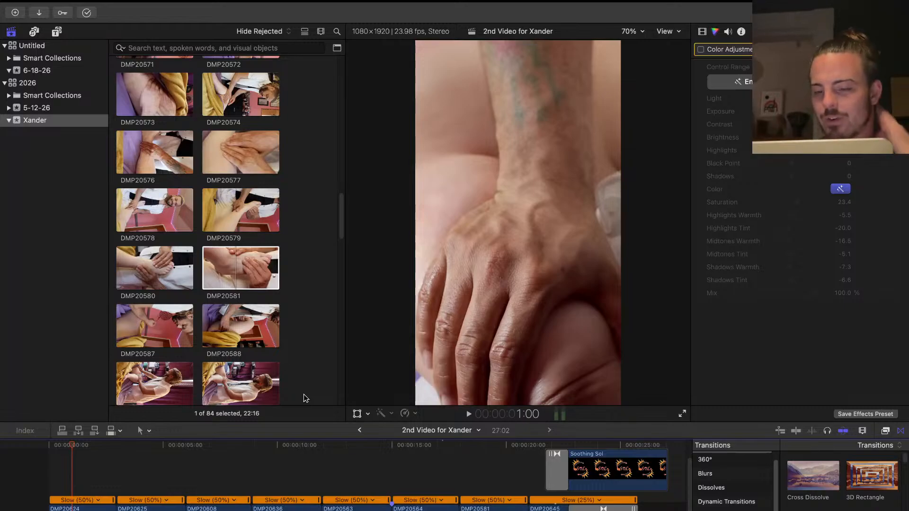
Play on to DMP20563 and apply automatic color in its Color Adjustments
{"action": "key", "text": "space"}
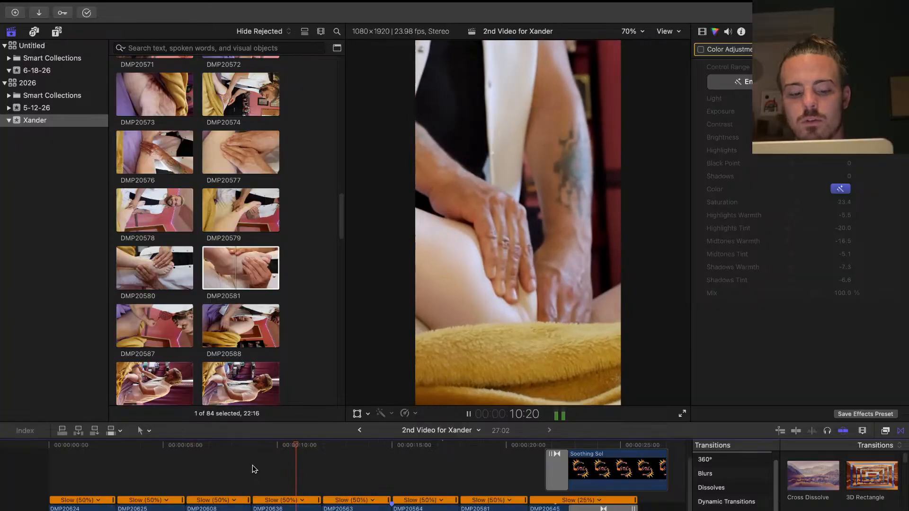
{"action": "key", "text": "space"}
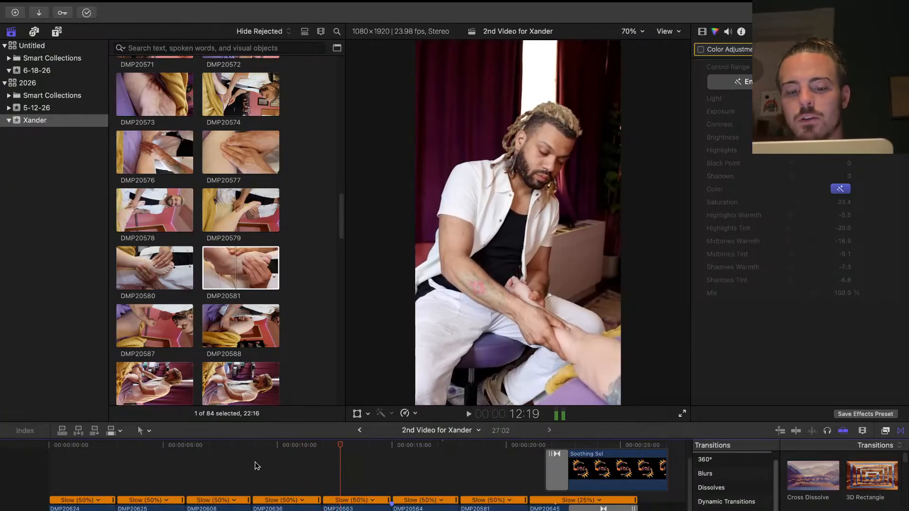
{"action": "key", "text": "c"}
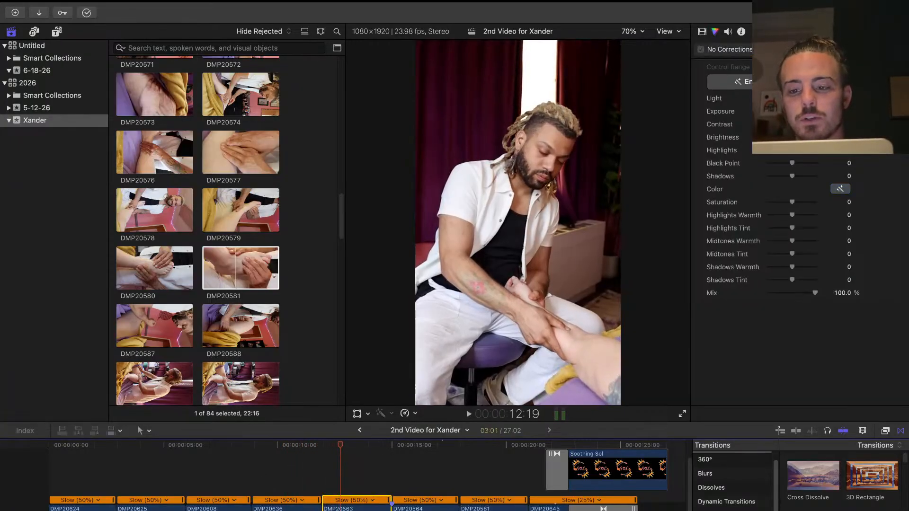
{"action": "left_click", "coordinate": [837, 190]}
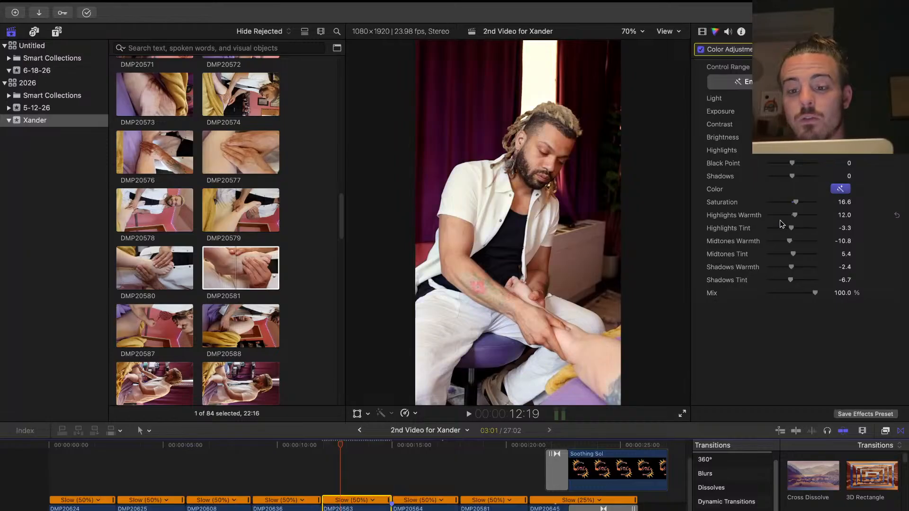
Continue playback to DMP20564 and apply automatic color in its Color Adjustments
{"action": "key", "text": "space"}
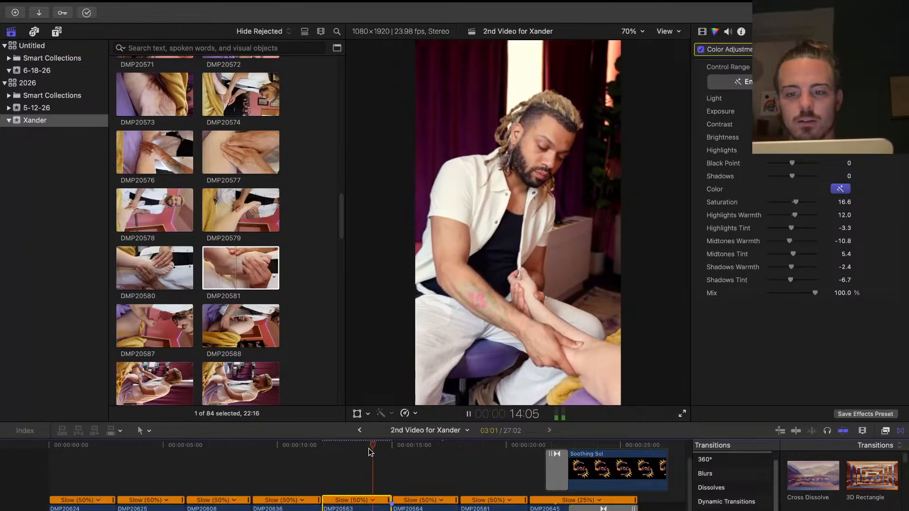
{"action": "key", "text": "space"}
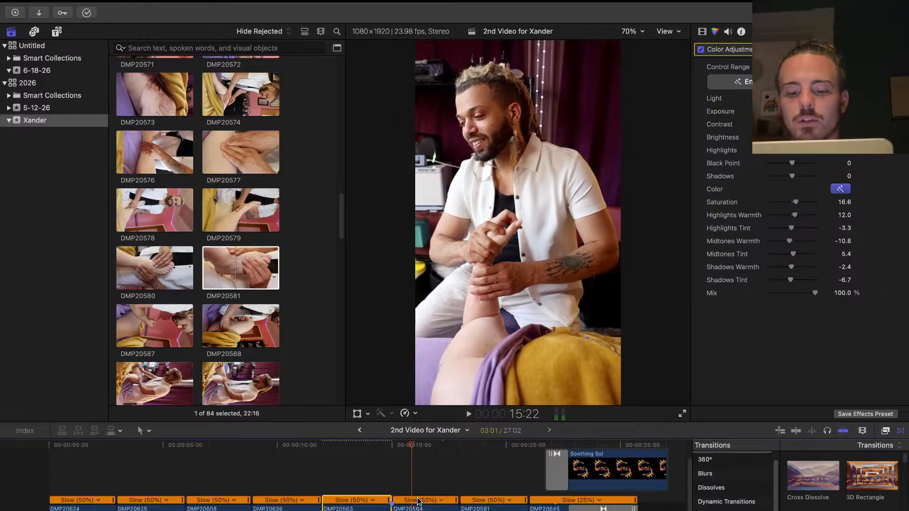
{"action": "key", "text": "c"}
{"action": "left_click", "coordinate": [843, 189]}
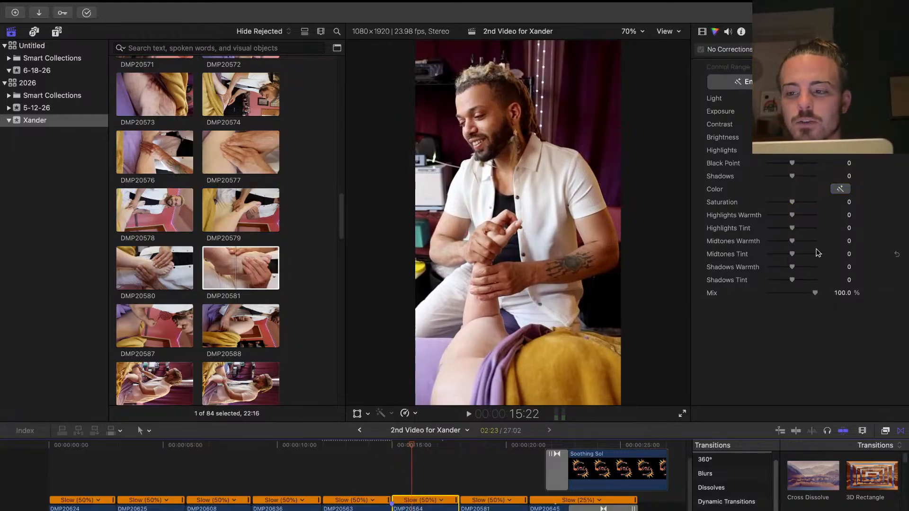
{"action": "left_click", "coordinate": [842, 189]}
Move on to DMP20581 and apply automatic color in its Color Adjustments
{"action": "left_click", "coordinate": [469, 486]}
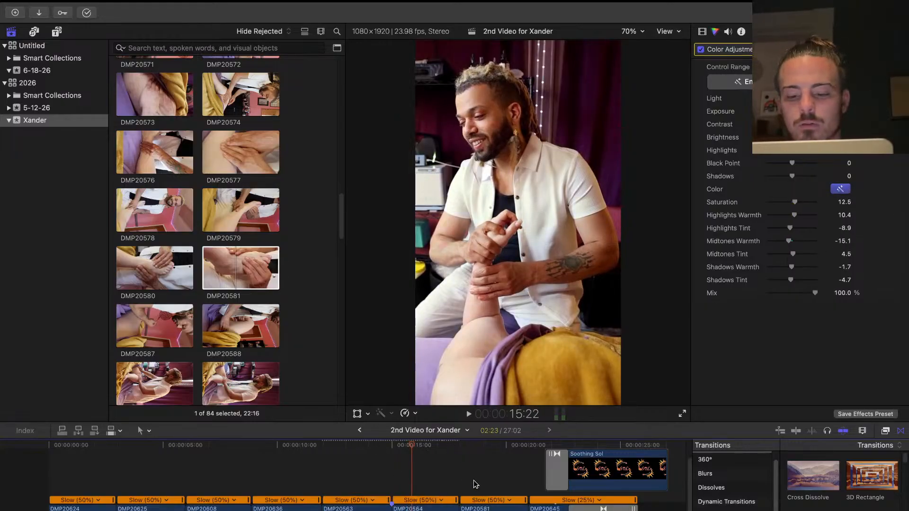
{"action": "key", "text": "space"}
{"action": "key", "text": "space"}
{"action": "left_click", "coordinate": [479, 504]}
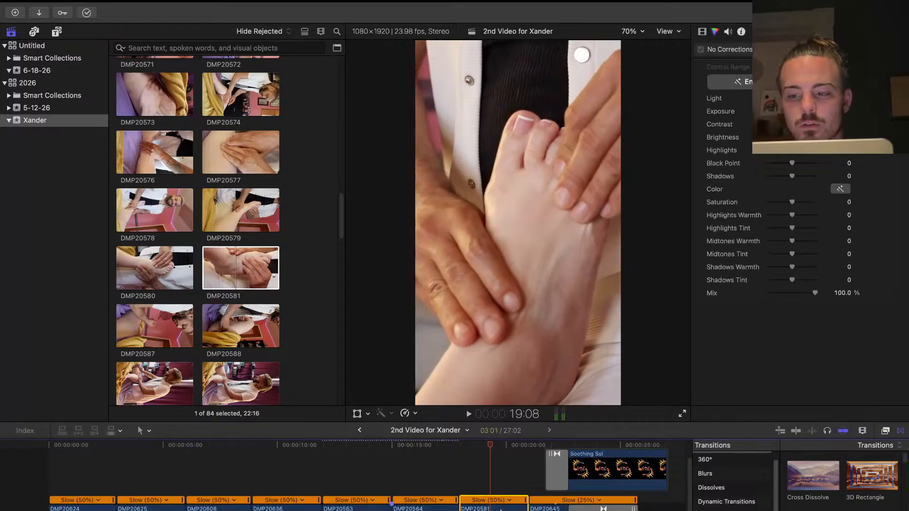
{"action": "left_click", "coordinate": [841, 190]}
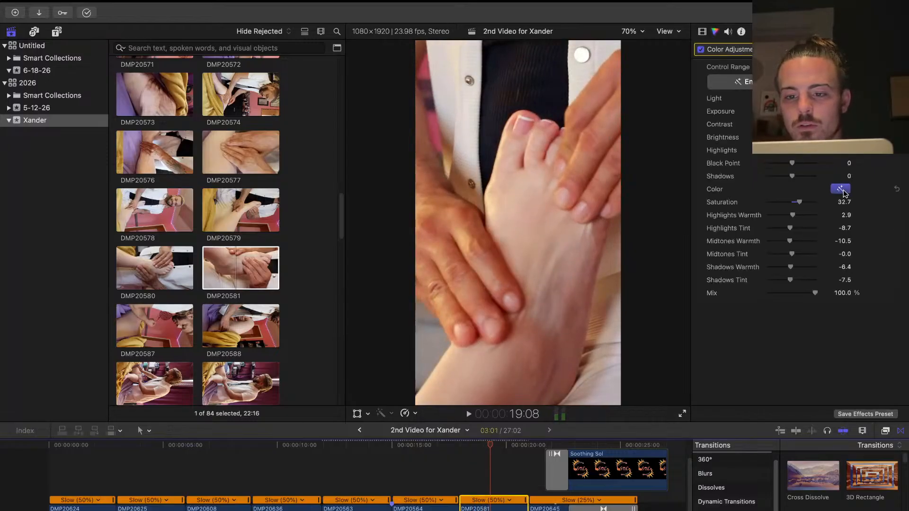
Apply automatic color to the closing clip DMP20645, and set its Saturation to 20.0 and Highlights Warmth to 3.0
{"action": "key", "text": "space"}
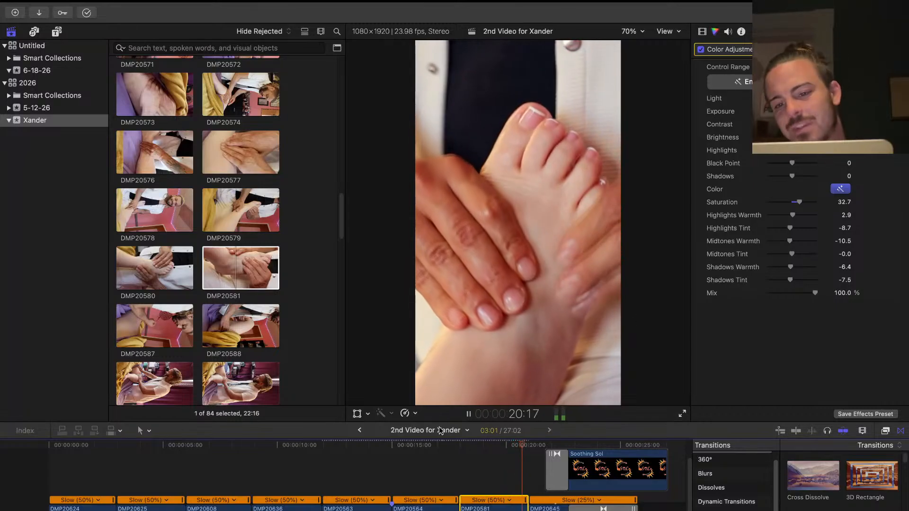
{"action": "key", "text": "space"}
{"action": "left_click", "coordinate": [541, 508]}
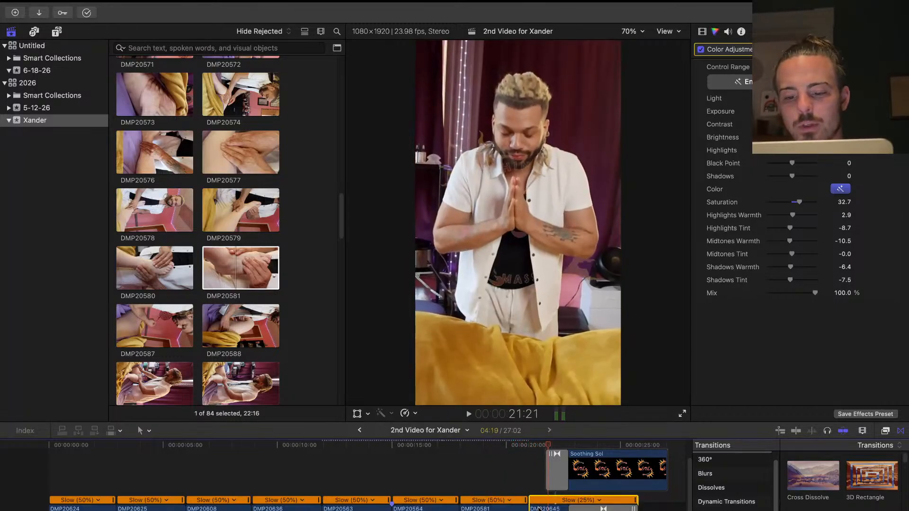
{"action": "left_click", "coordinate": [840, 189]}
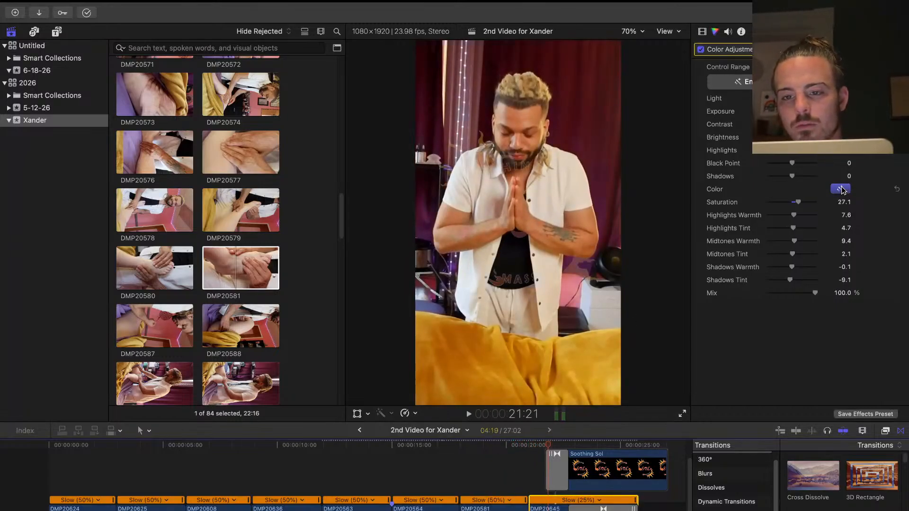
{"action": "key", "text": "space"}
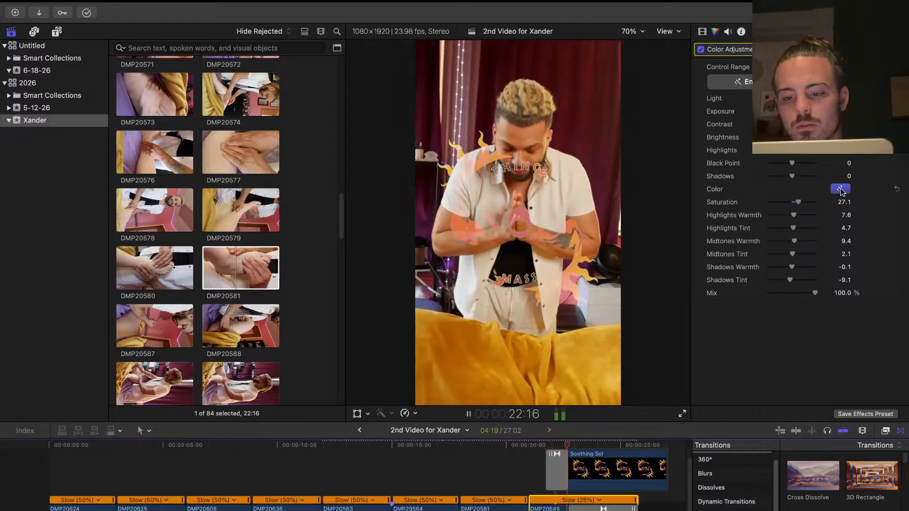
{"action": "key", "text": "space"}
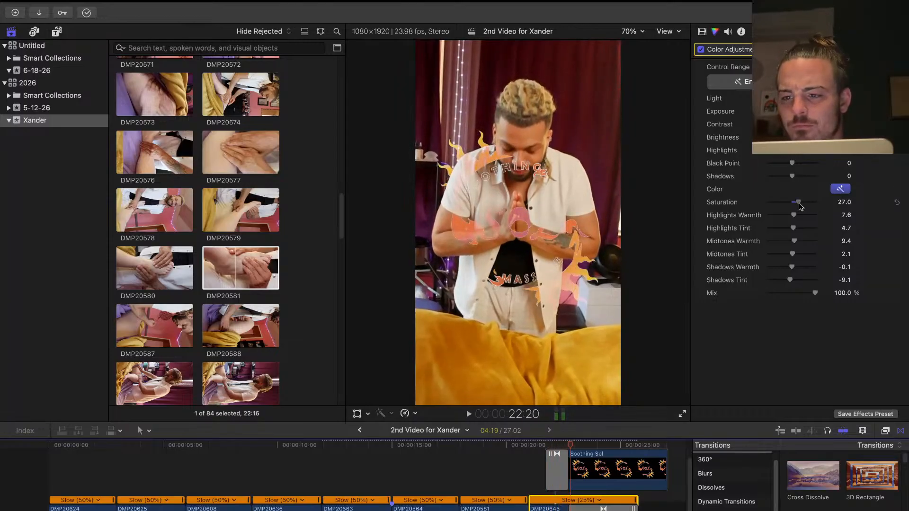
{"action": "left_click_drag", "start_coordinate": [800, 205], "coordinate": [798, 204]}
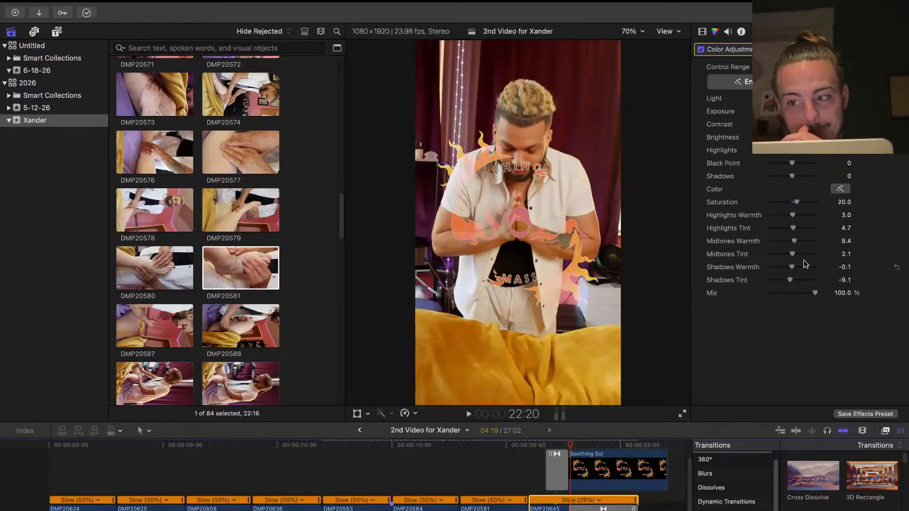
Lengthen the Cross Dissolve at the end of DMP20645 so it starts at about 22:05, and play the closing logo section
{"action": "key", "text": "space"}
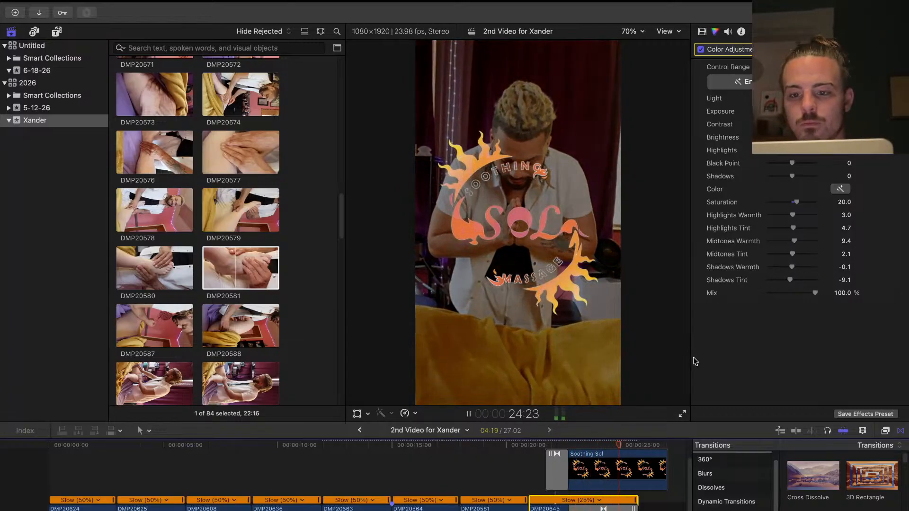
{"action": "key", "text": "space"}
{"action": "left_click", "coordinate": [603, 509]}
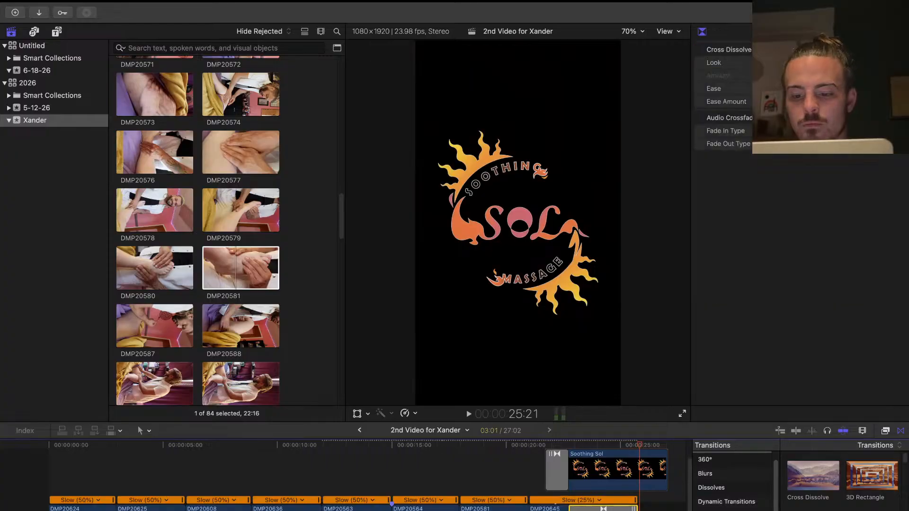
{"action": "left_click_drag", "start_coordinate": [569, 509], "coordinate": [558, 509]}
{"action": "left_click", "coordinate": [523, 479]}
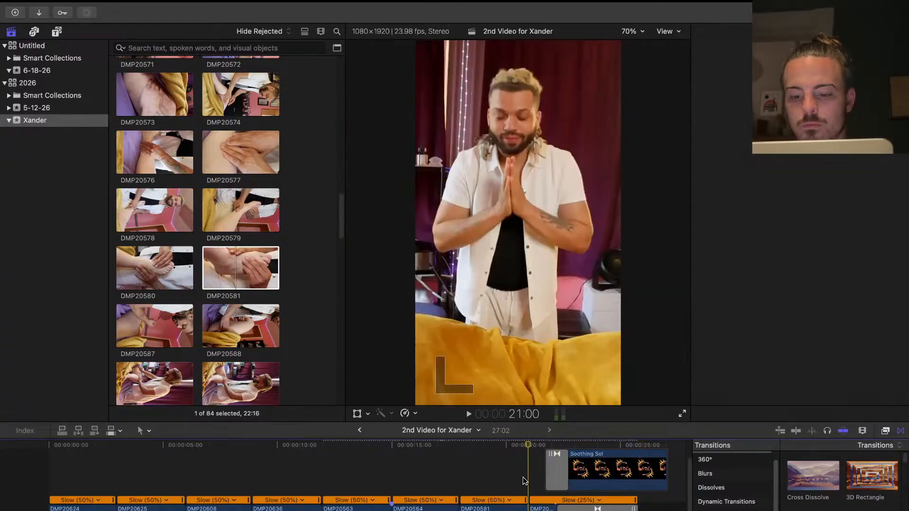
{"action": "key", "text": "space"}
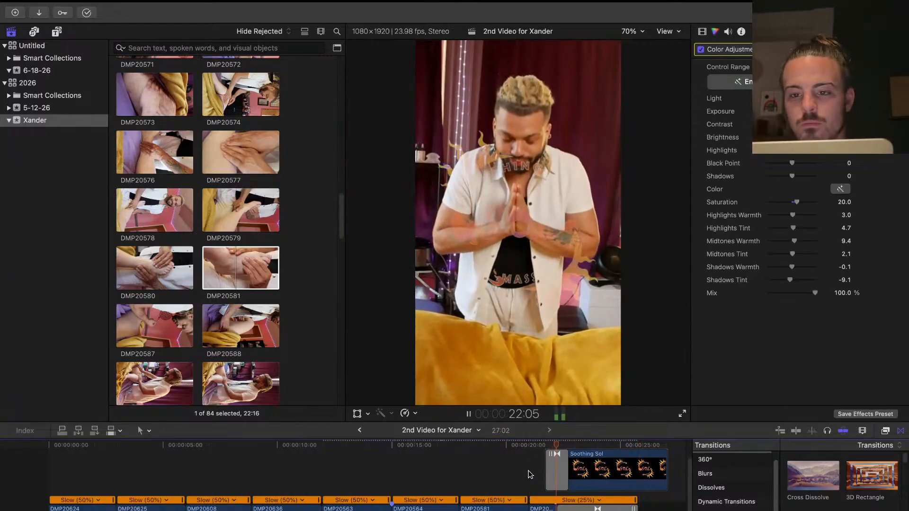
{"action": "left_click", "coordinate": [515, 482]}
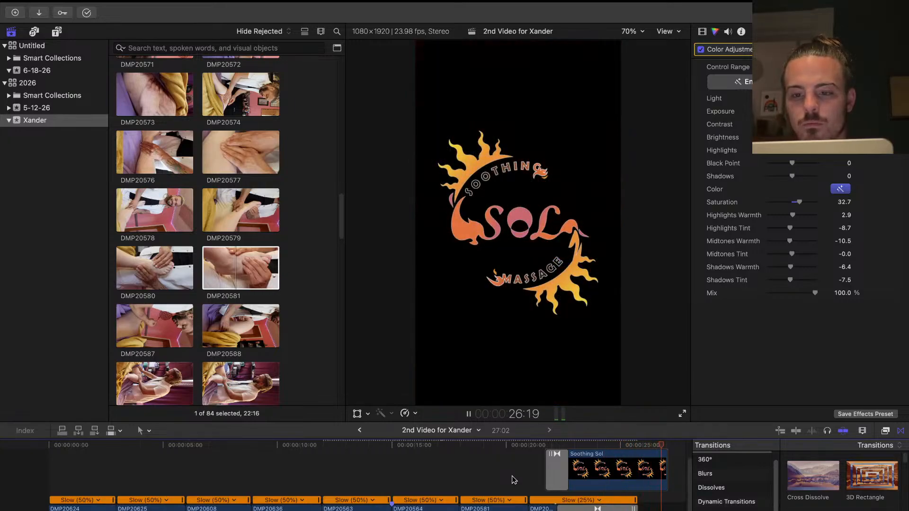
{"action": "key", "text": "space"}
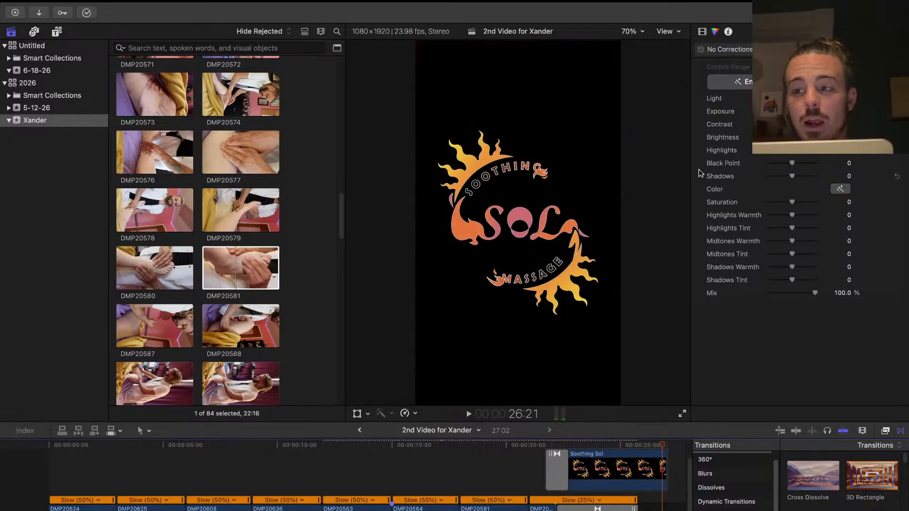
Share the project to Social Platforms and set the export resolution to 1080 x 1920
{"action": "left_click", "coordinate": [895, 13]}
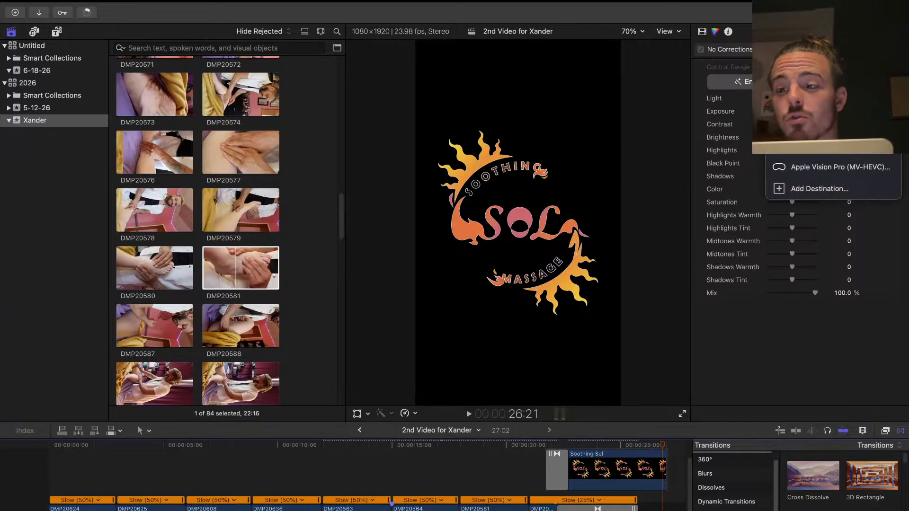
{"action": "left_click", "coordinate": [816, 146]}
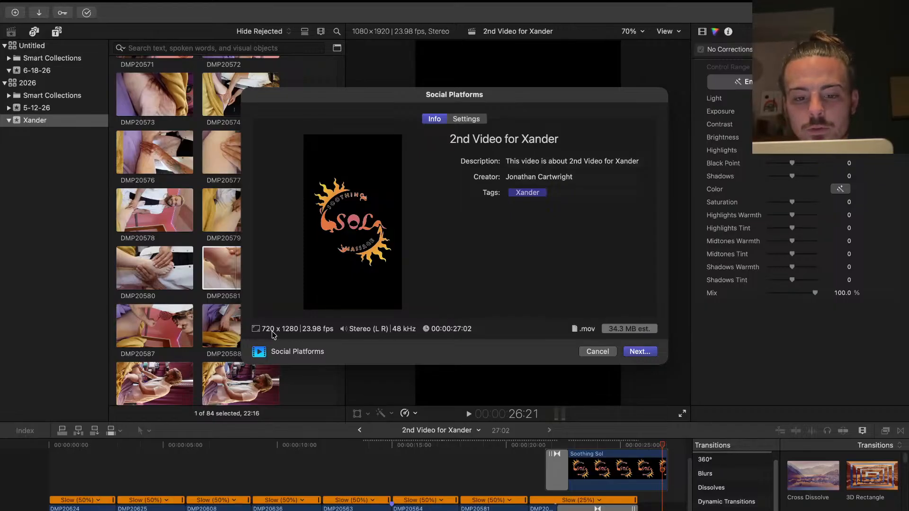
{"action": "left_click", "coordinate": [468, 119]}
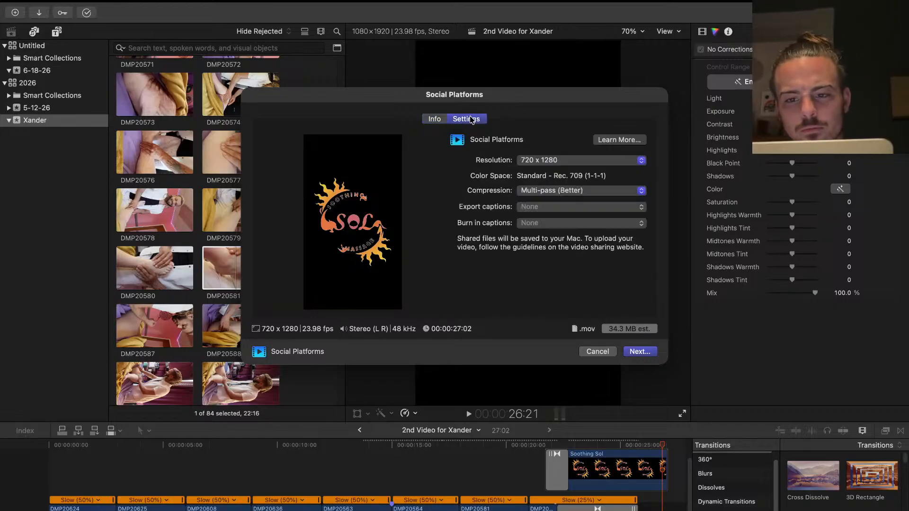
{"action": "left_click", "coordinate": [530, 160]}
{"action": "left_click", "coordinate": [536, 171]}
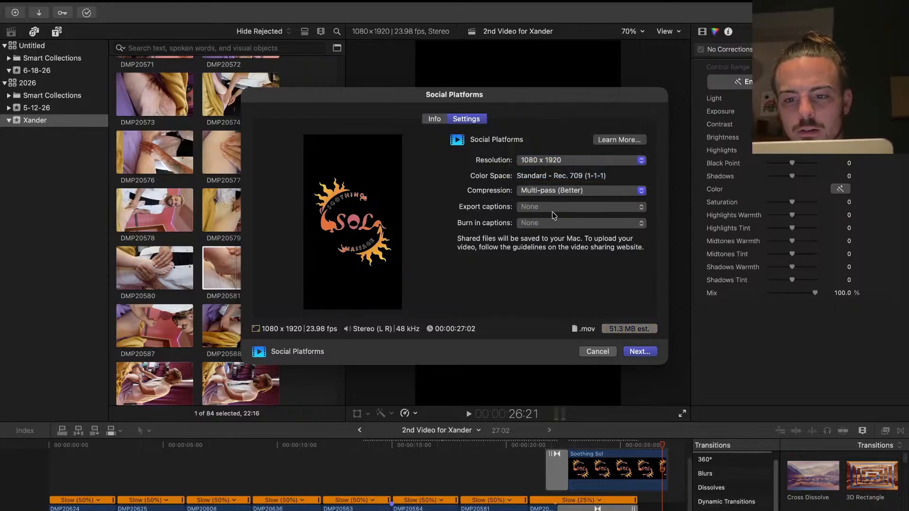
Keep Multi-pass (Better) compression and save the export to the Movies folder under the project's name
{"action": "left_click", "coordinate": [555, 191]}
{"action": "left_click", "coordinate": [555, 192]}
{"action": "left_click", "coordinate": [634, 351]}
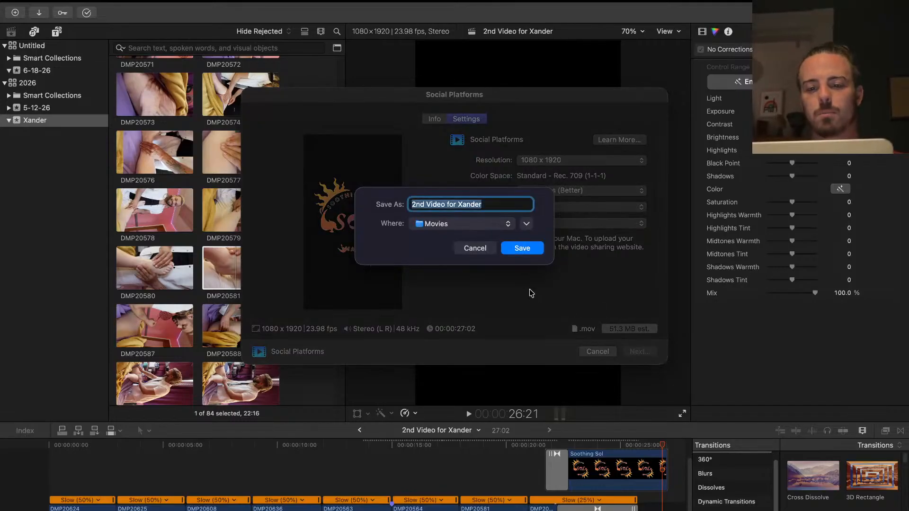
{"action": "left_click", "coordinate": [507, 248]}
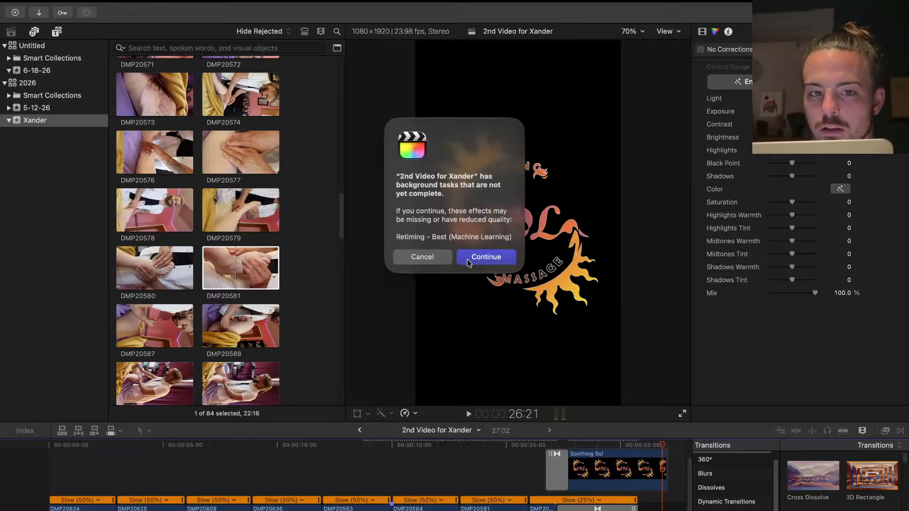
Continue the export despite the incomplete machine-learning retiming, and check the background tasks list
{"action": "left_click", "coordinate": [467, 262]}
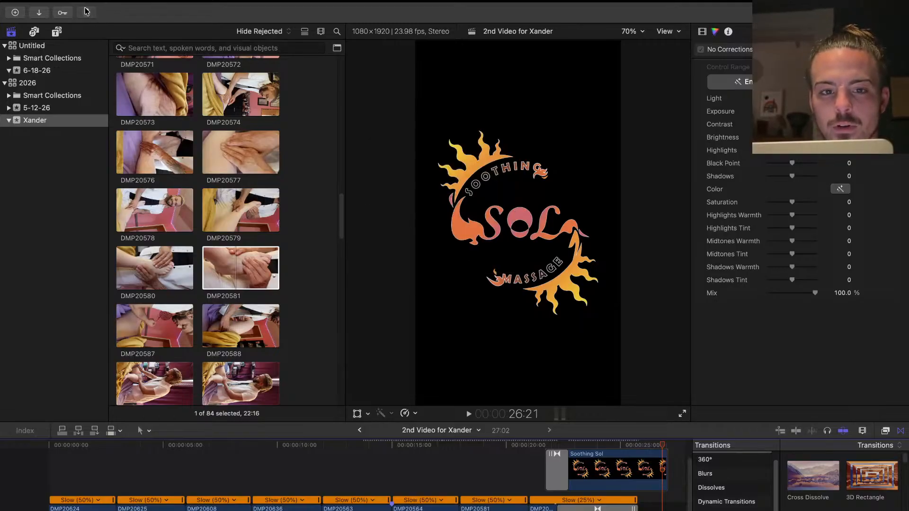
{"action": "left_click", "coordinate": [87, 12]}
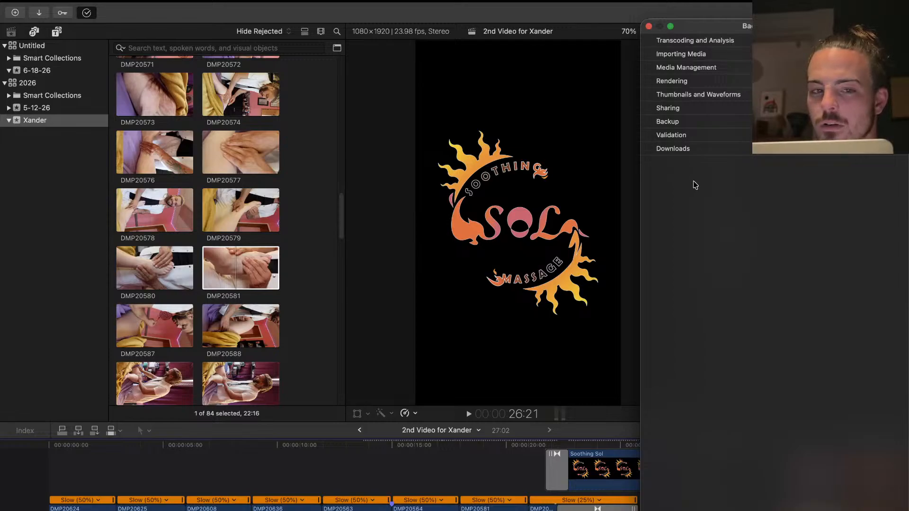
{"action": "left_click", "coordinate": [86, 14]}
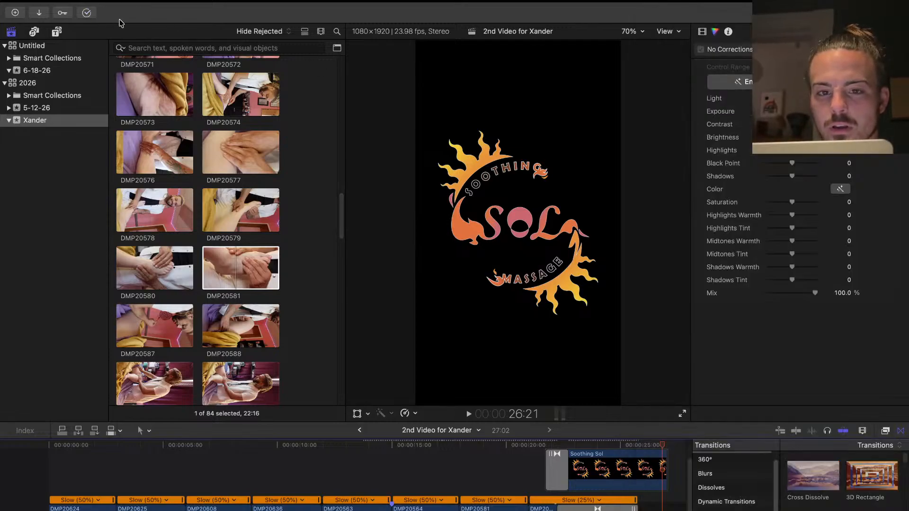
Check and close the background tasks list, share the project to Social Platforms again and clear the description
{"action": "left_click", "coordinate": [94, 14]}
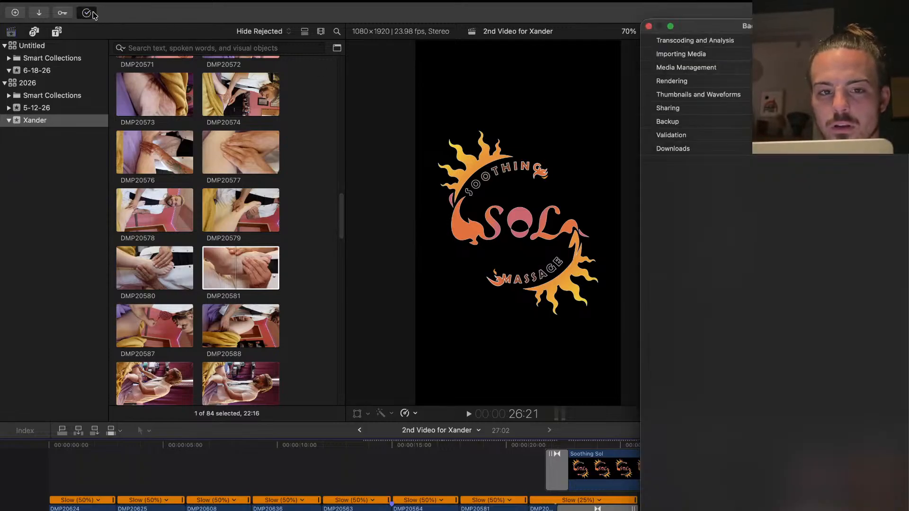
{"action": "left_click", "coordinate": [649, 27]}
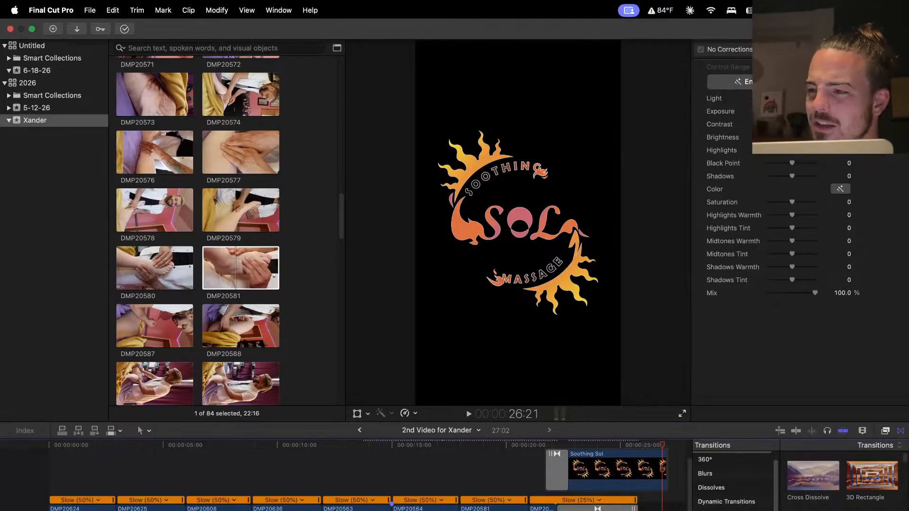
{"action": "left_click", "coordinate": [894, 29]}
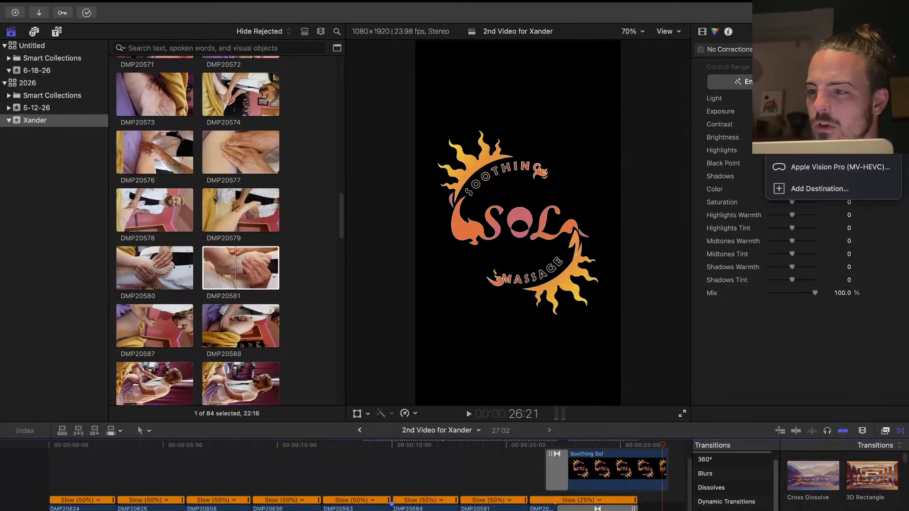
{"action": "left_click", "coordinate": [820, 145]}
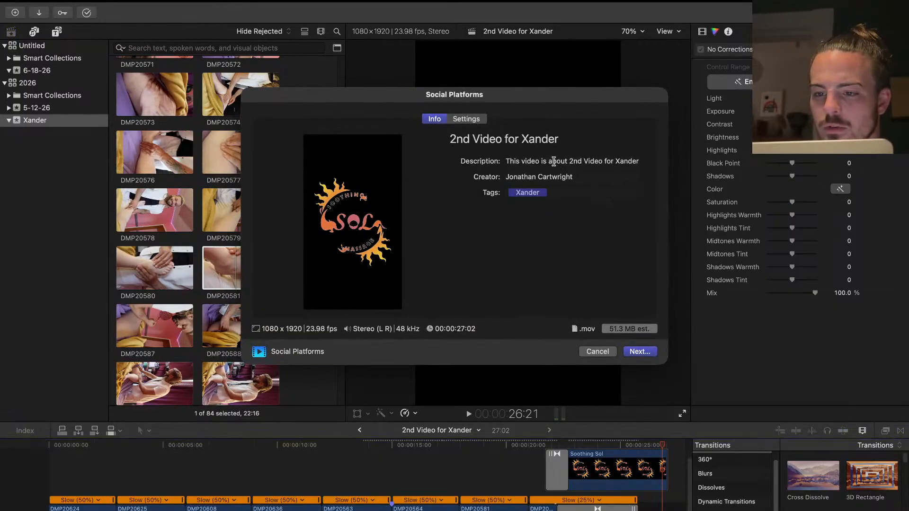
{"action": "left_click", "coordinate": [568, 162]}
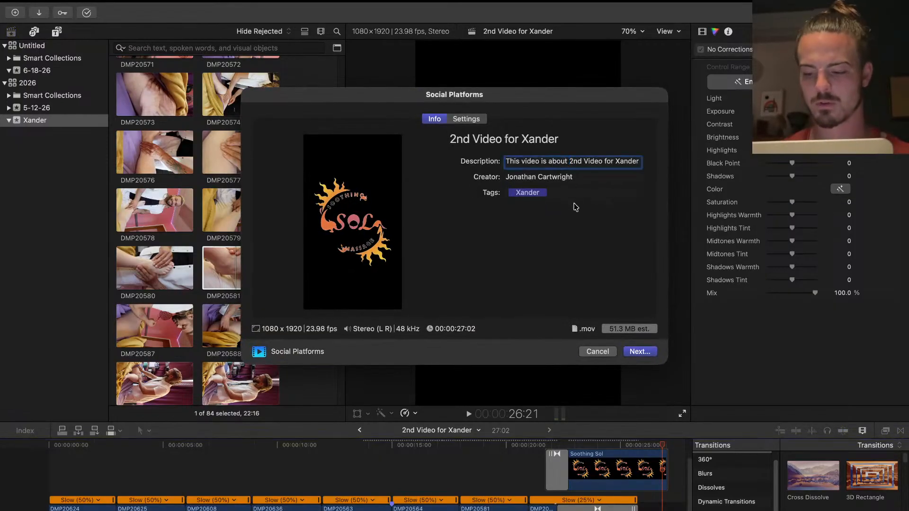
{"action": "key", "text": "super+BackSpace"}
Review the export settings and try to save the export to the Movies folder under the project's name
{"action": "left_click", "coordinate": [466, 120]}
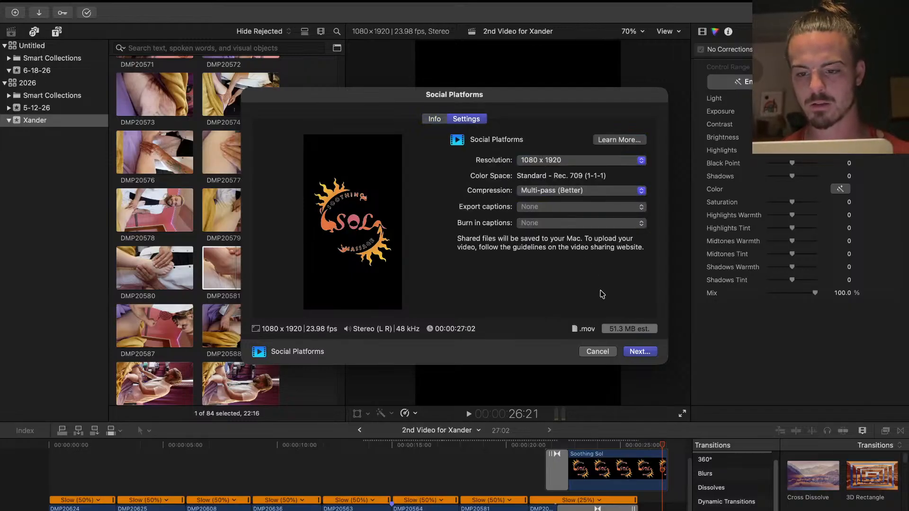
{"action": "left_click", "coordinate": [635, 354]}
{"action": "left_click", "coordinate": [635, 352]}
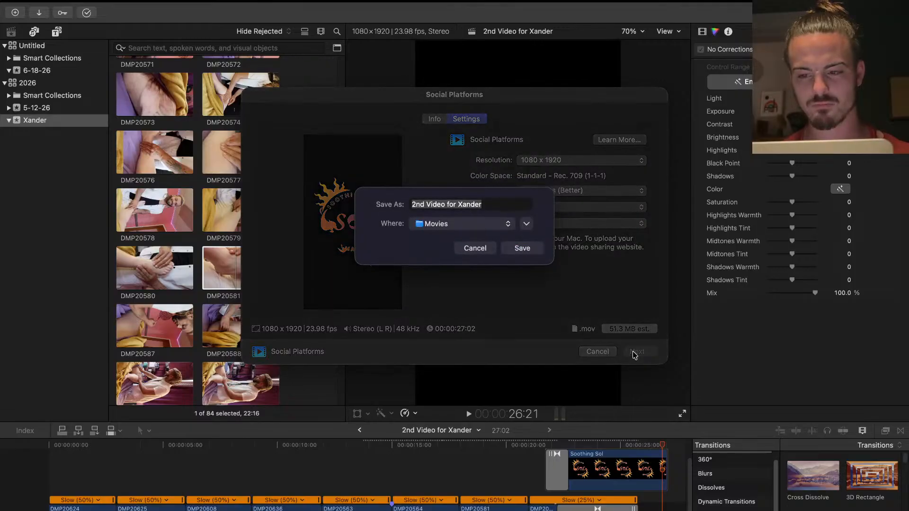
{"action": "left_click", "coordinate": [522, 249]}
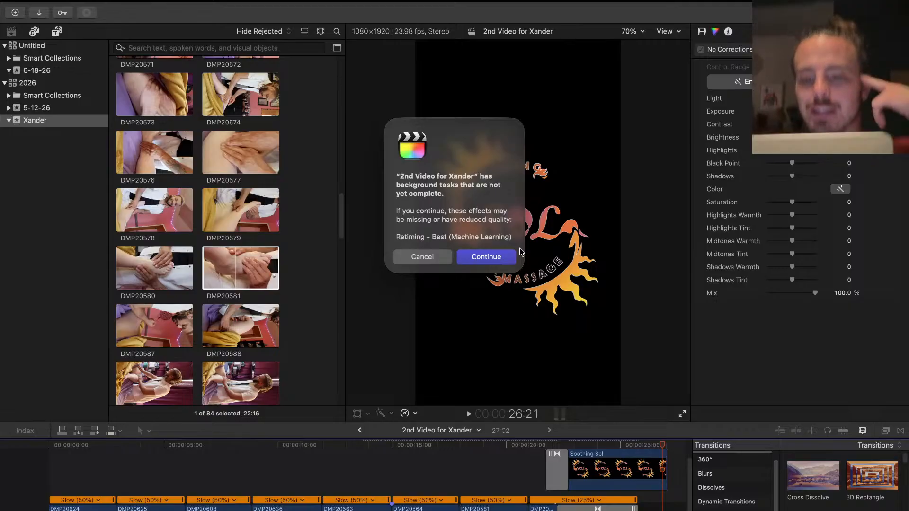
Move the incomplete background tasks warning aside, read which effects it lists and dismiss it
{"action": "left_click_drag", "start_coordinate": [473, 122], "coordinate": [511, 123]}
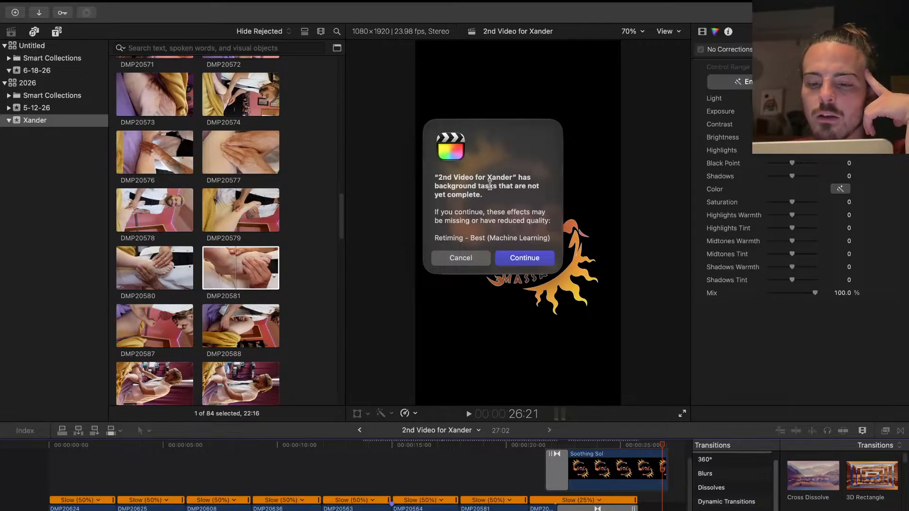
{"action": "left_click_drag", "start_coordinate": [433, 186], "coordinate": [484, 196]}
{"action": "left_click_drag", "start_coordinate": [547, 220], "coordinate": [421, 211]}
{"action": "left_click", "coordinate": [465, 195]}
{"action": "left_click", "coordinate": [461, 258]}
Switch to Safari and search in a new tab for "final cut background tasks not yet complete"
{"action": "key", "text": "ctrl+Up"}
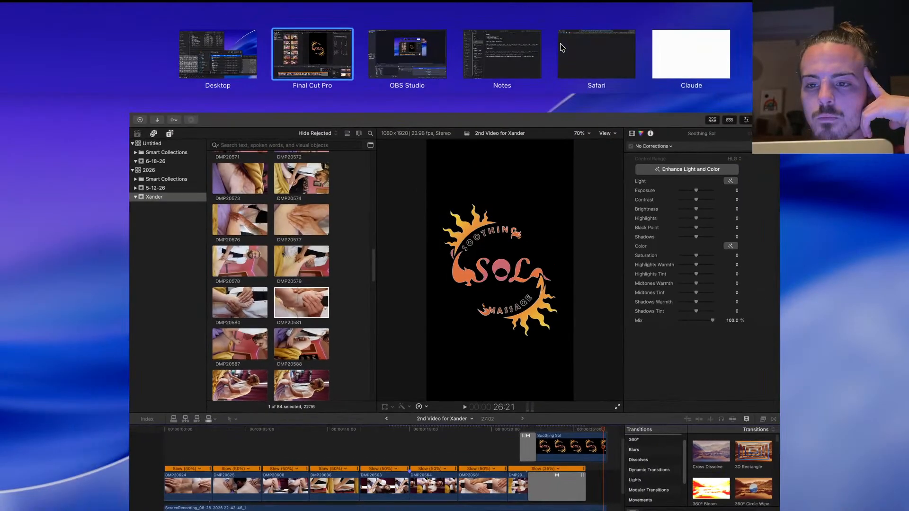
{"action": "left_click", "coordinate": [595, 63]}
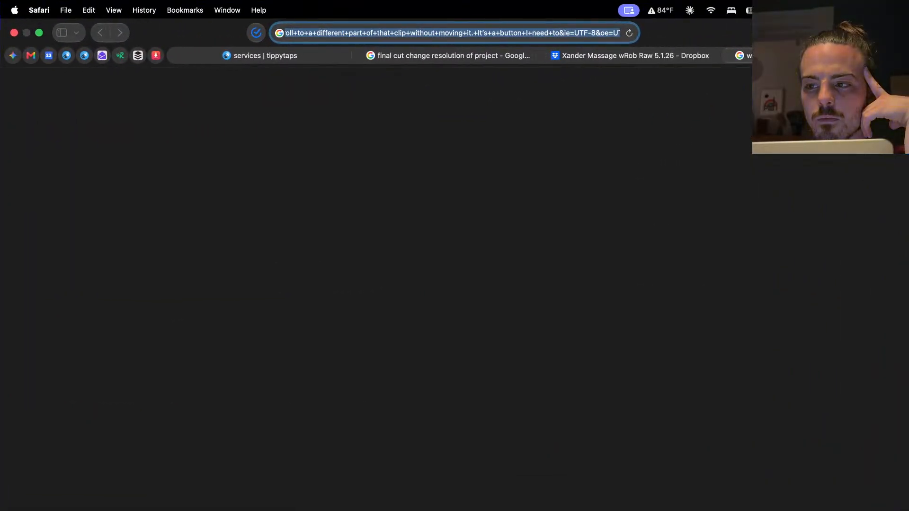
{"action": "key", "text": "super+t"}
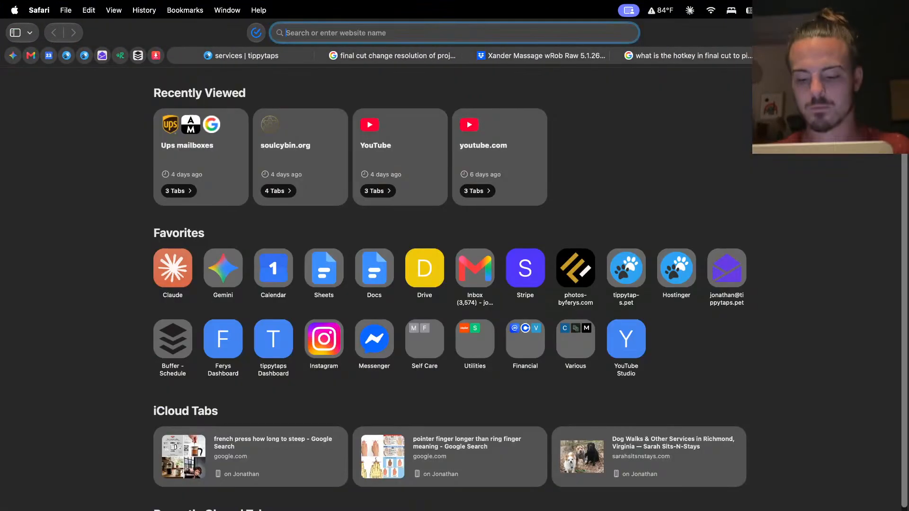
{"action": "type", "text": "fjn"}
{"action": "key", "text": "BackSpace"}
{"action": "key", "text": "BackSpace"}
{"action": "type", "text": "inal cut "}
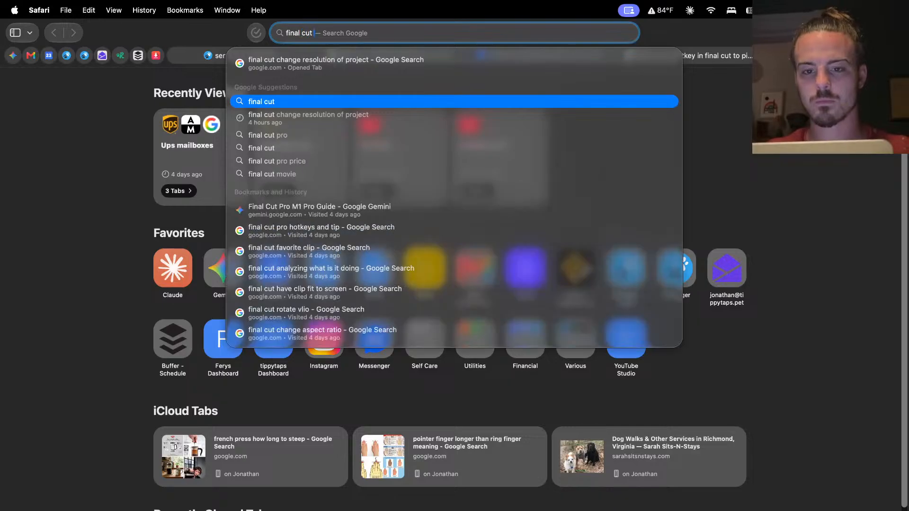
{"action": "type", "text": "background ta"}
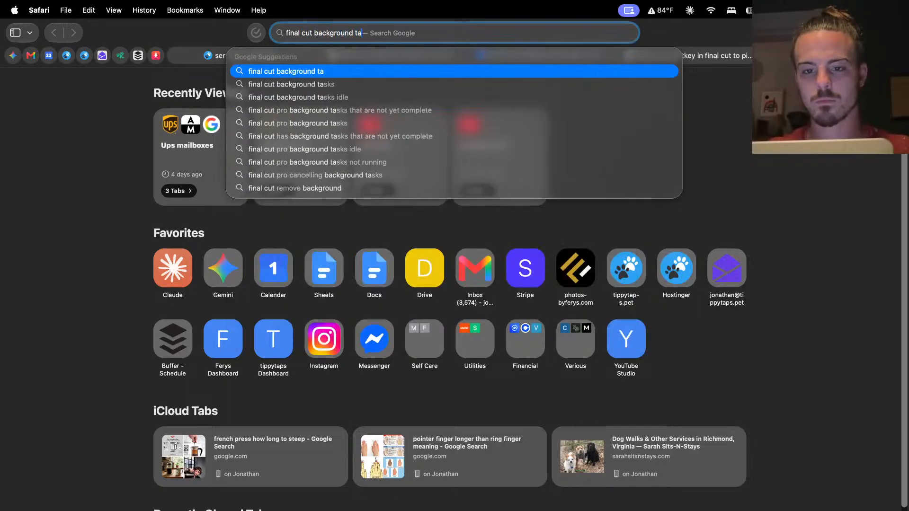
{"action": "type", "text": "sks not y"}
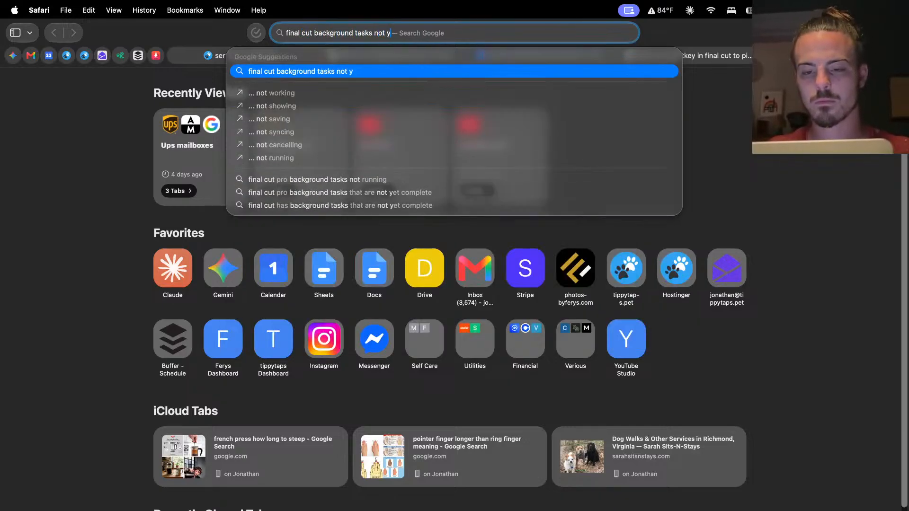
{"action": "type", "text": "et complete"}
{"action": "key", "text": "Return"}
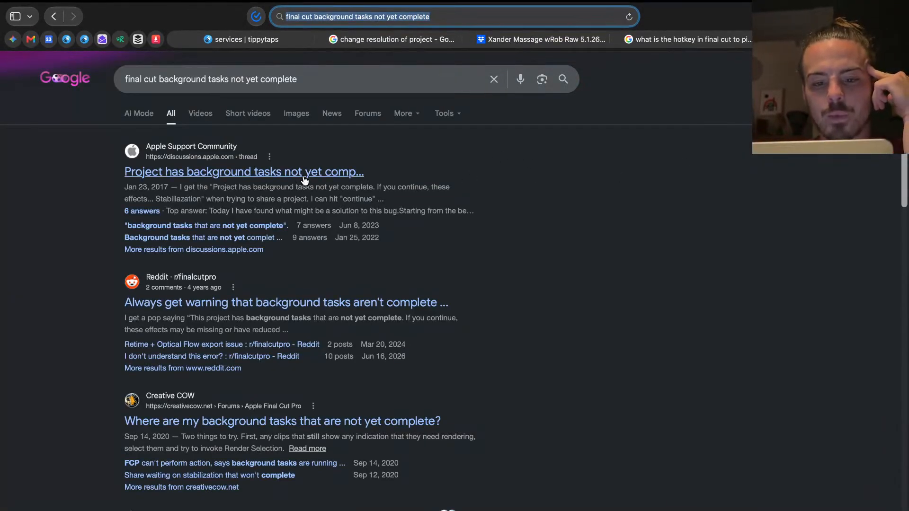
Open the Apple Support Community thread about background tasks not yet complete when sharing, and read its replies
{"action": "left_click", "coordinate": [305, 179]}
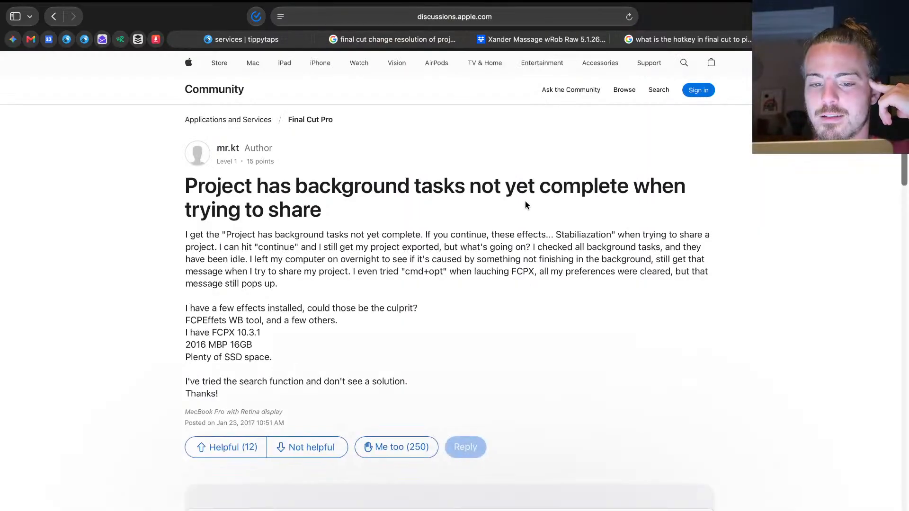
{"action": "scroll", "coordinate": [525, 209], "scroll_direction": "down", "scroll_amount": 1}
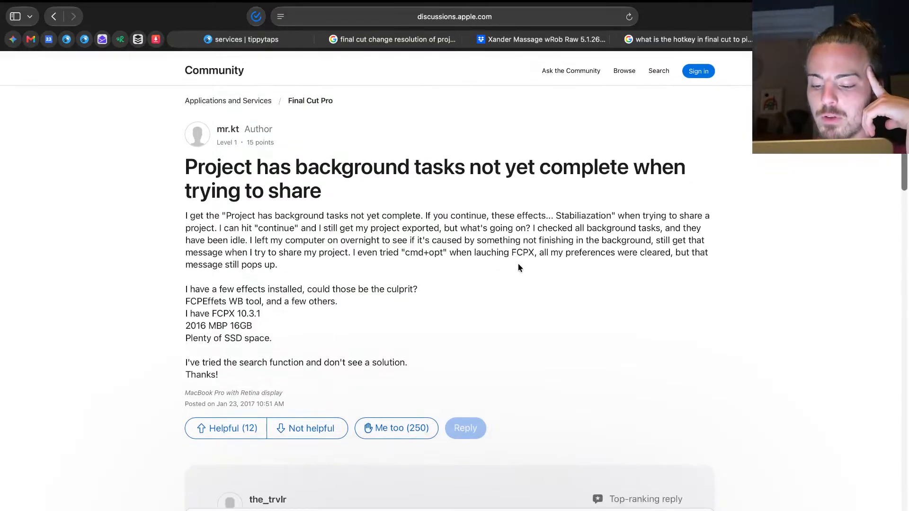
{"action": "scroll", "coordinate": [430, 305], "scroll_direction": "down", "scroll_amount": 5}
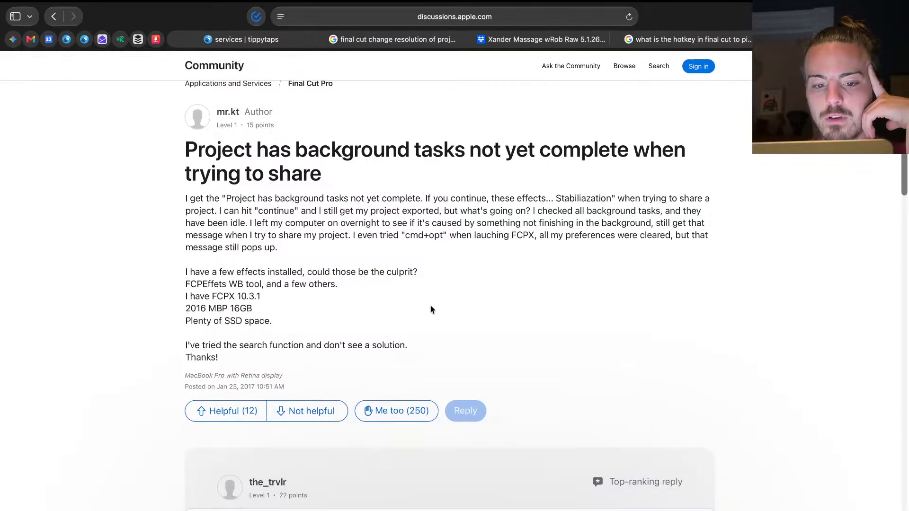
{"action": "scroll", "coordinate": [541, 240], "scroll_direction": "down", "scroll_amount": 8}
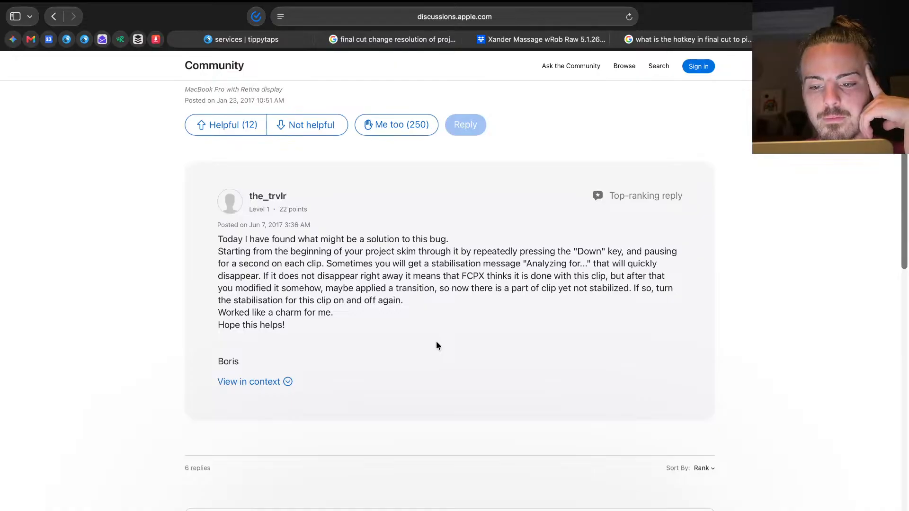
{"action": "scroll", "coordinate": [437, 344], "scroll_direction": "down", "scroll_amount": 9}
{"action": "scroll", "coordinate": [437, 343], "scroll_direction": "down", "scroll_amount": 7}
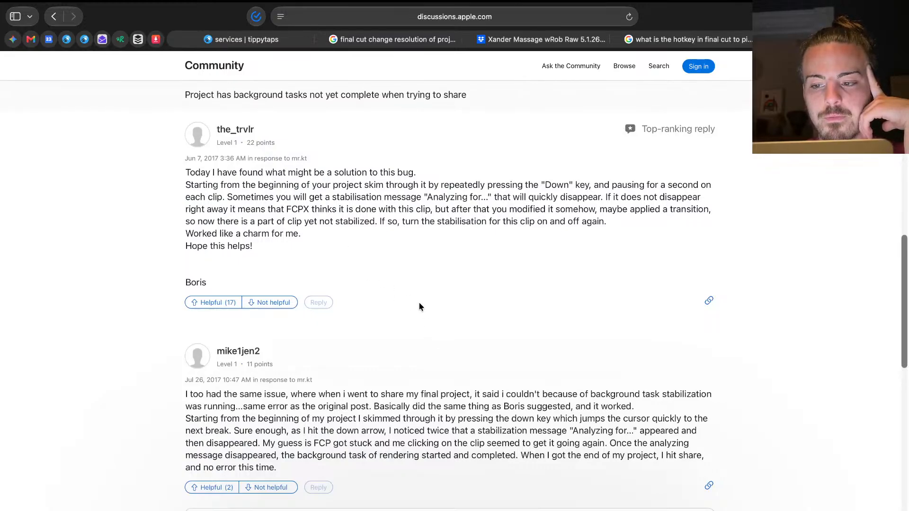
Switch back to Final Cut Pro and cancel the export at the background tasks warning
{"action": "key", "text": "ctrl+Up"}
{"action": "left_click", "coordinate": [303, 72]}
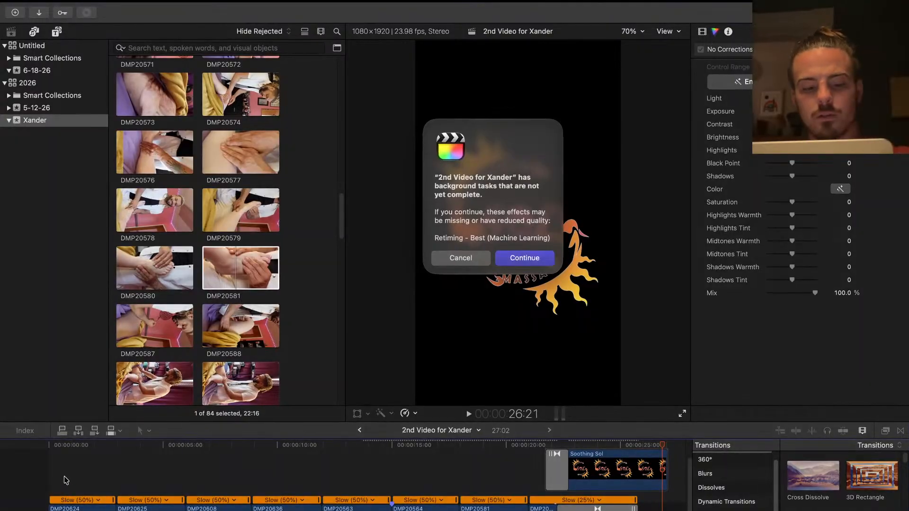
{"action": "left_click", "coordinate": [450, 258]}
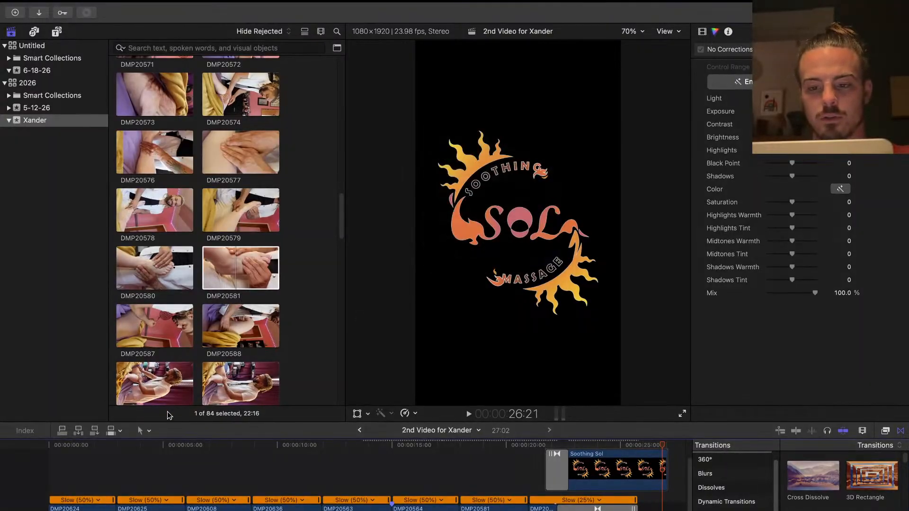
Step through the project's first clips up to the start of DMP20636, and inspect the Rendering entry in the background tasks
{"action": "left_click", "coordinate": [89, 451]}
{"action": "left_click", "coordinate": [92, 451]}
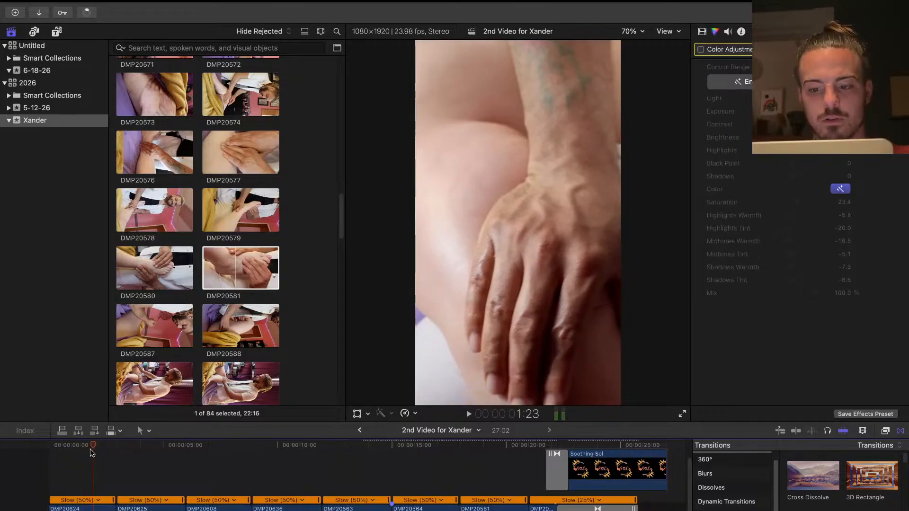
{"action": "left_click", "coordinate": [146, 451]}
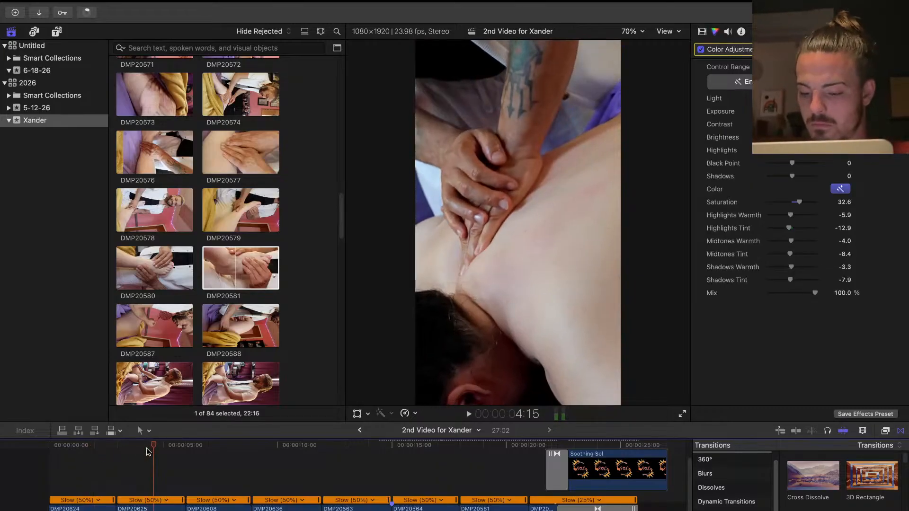
{"action": "key", "text": "Down"}
{"action": "key", "text": "Down"}
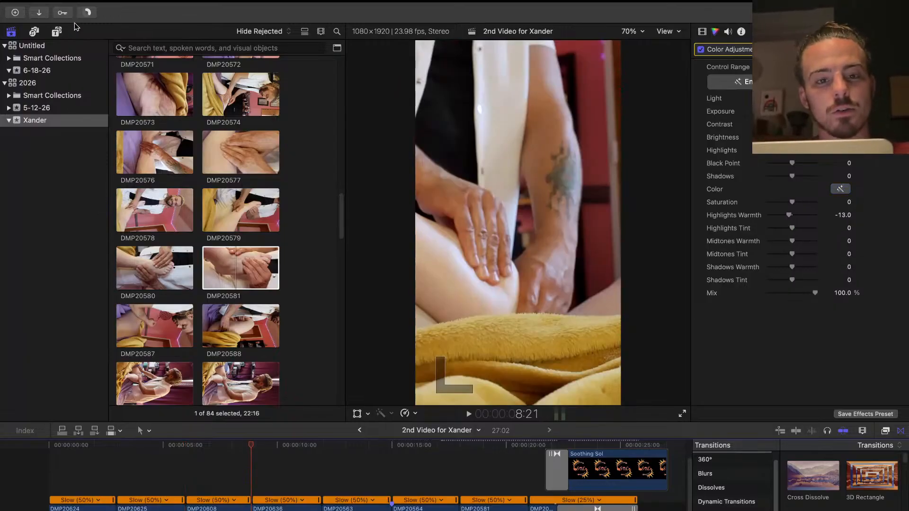
{"action": "left_click", "coordinate": [87, 12]}
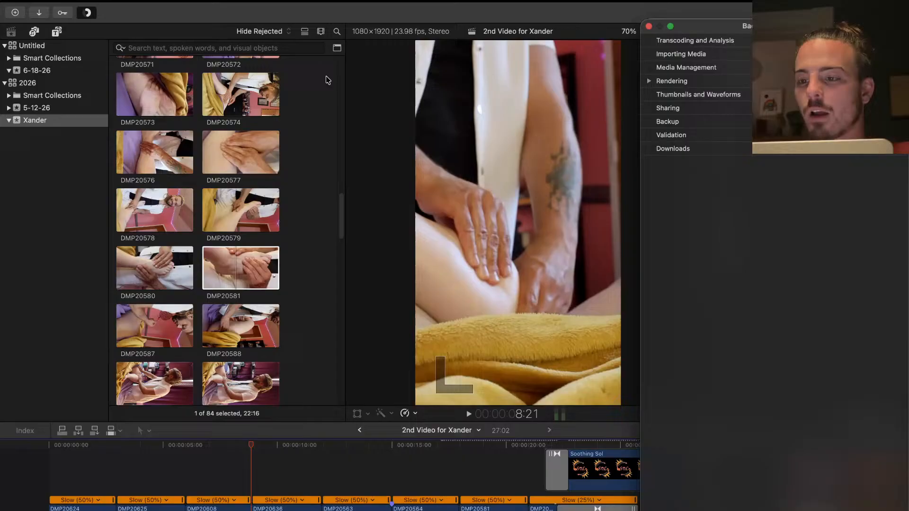
{"action": "left_click", "coordinate": [648, 81]}
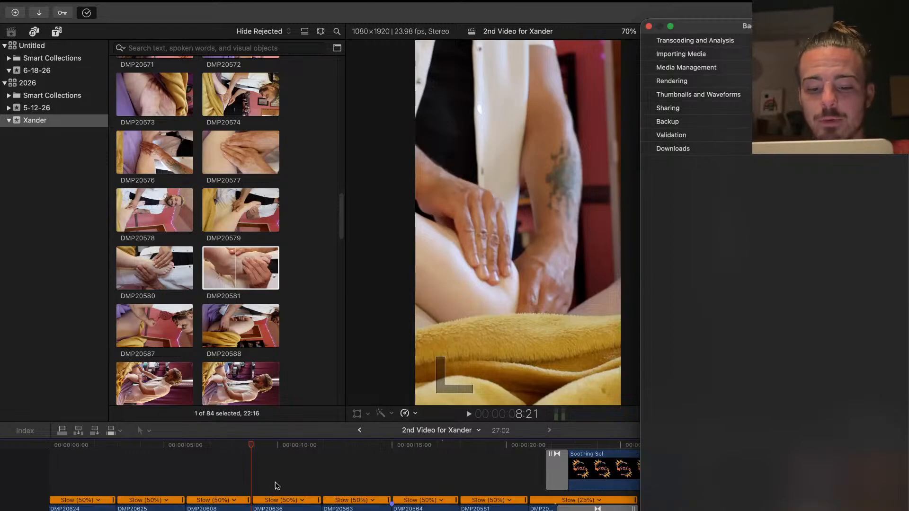
Play short parts of the remaining clips from DMP20636 up to the closing logo dissolve
{"action": "left_click", "coordinate": [290, 448]}
{"action": "key", "text": "space"}
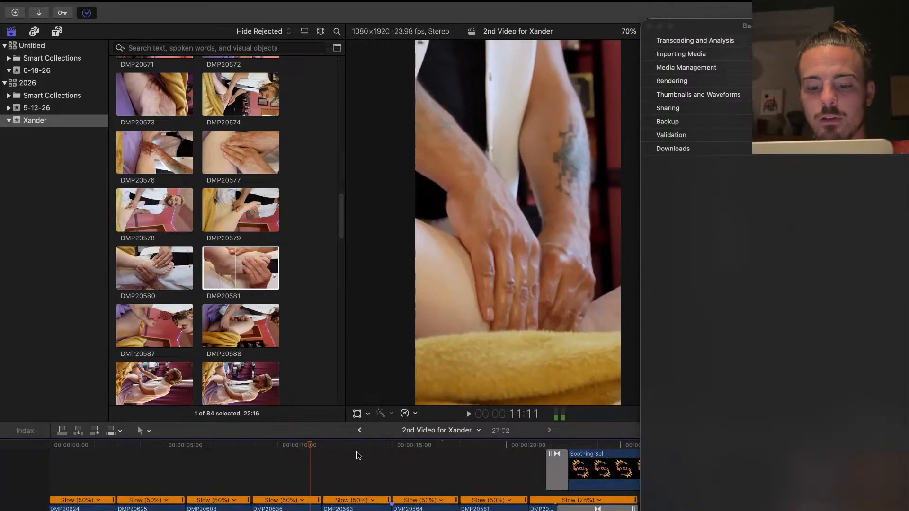
{"action": "left_click", "coordinate": [357, 455]}
{"action": "key", "text": "space"}
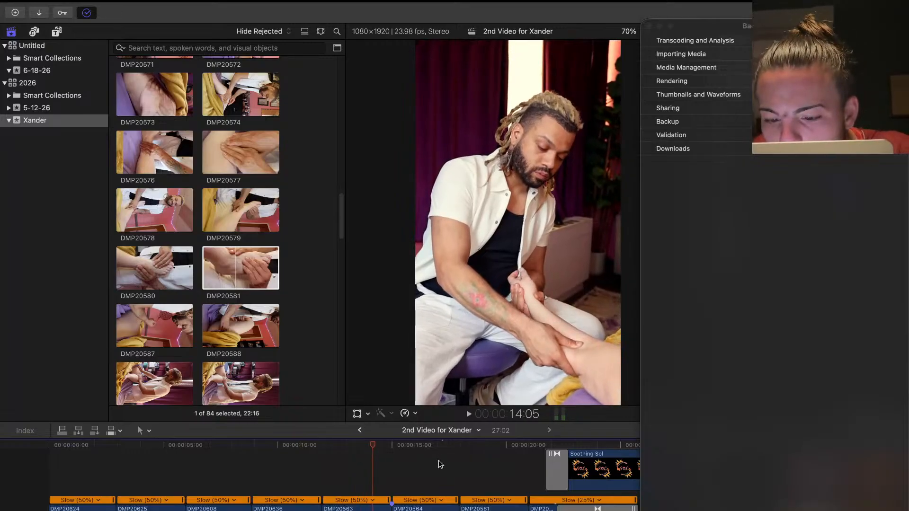
{"action": "left_click", "coordinate": [438, 460]}
{"action": "key", "text": "space"}
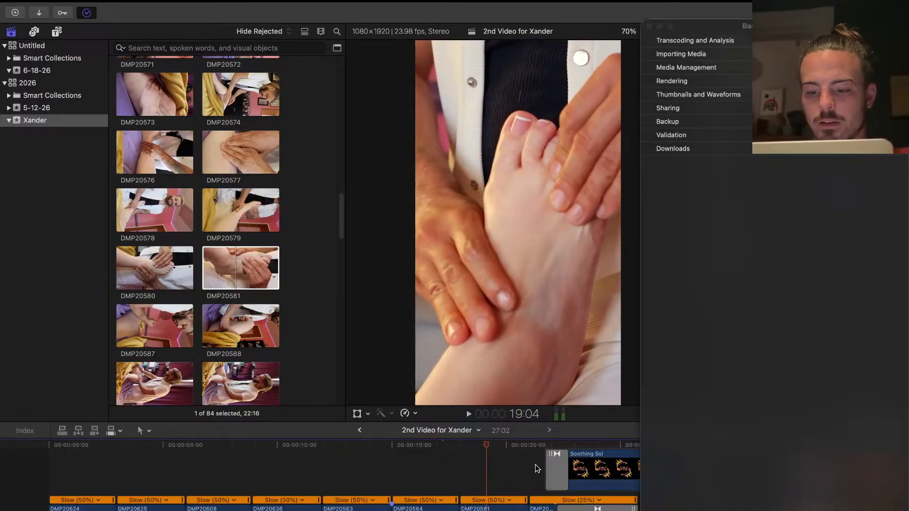
{"action": "left_click", "coordinate": [534, 468]}
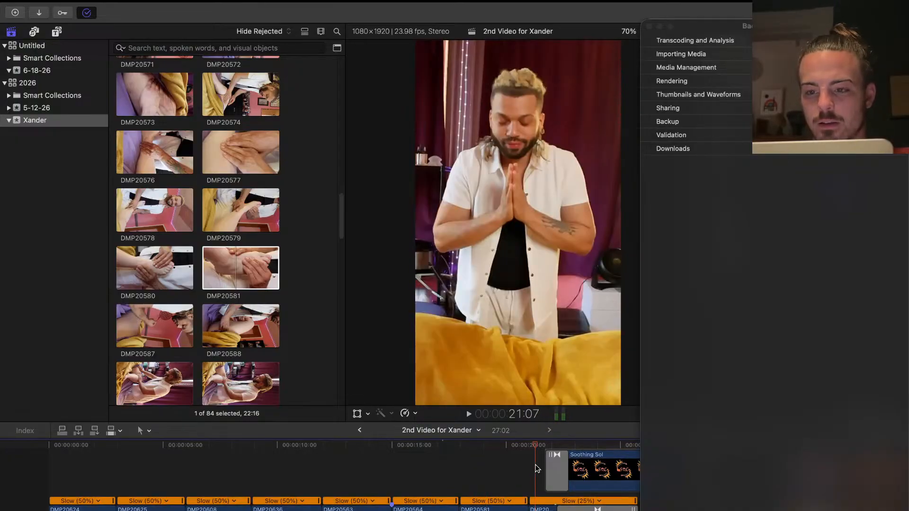
{"action": "key", "text": "space"}
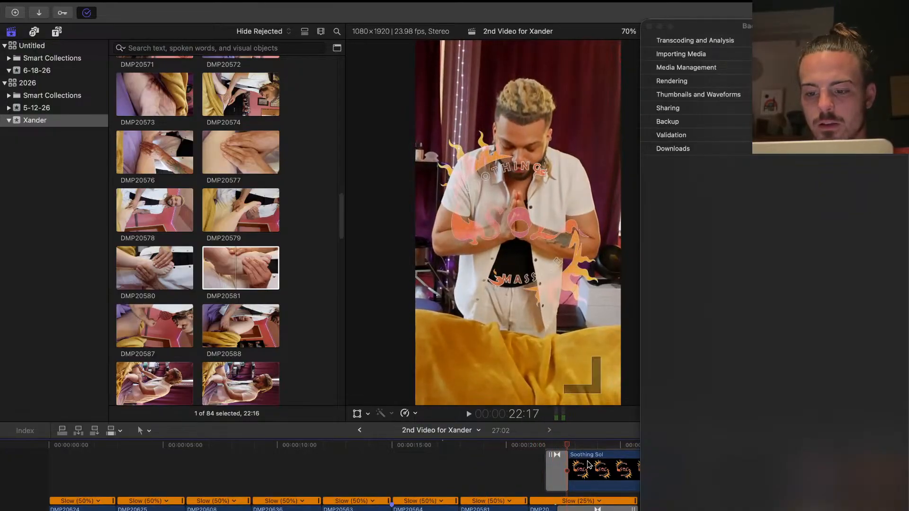
Close the background tasks, start a Social Platforms export, and remove "This video is about" from its description
{"action": "left_click", "coordinate": [651, 27]}
{"action": "left_click", "coordinate": [895, 13]}
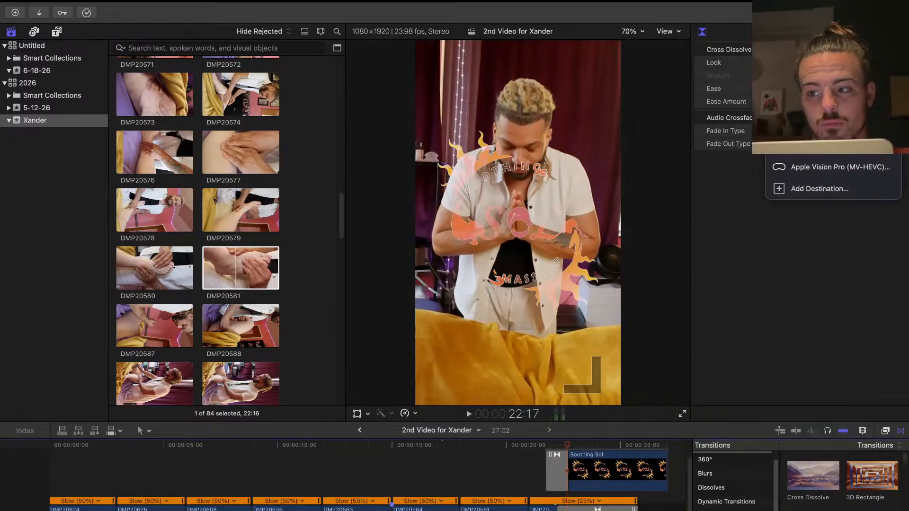
{"action": "left_click", "coordinate": [823, 146]}
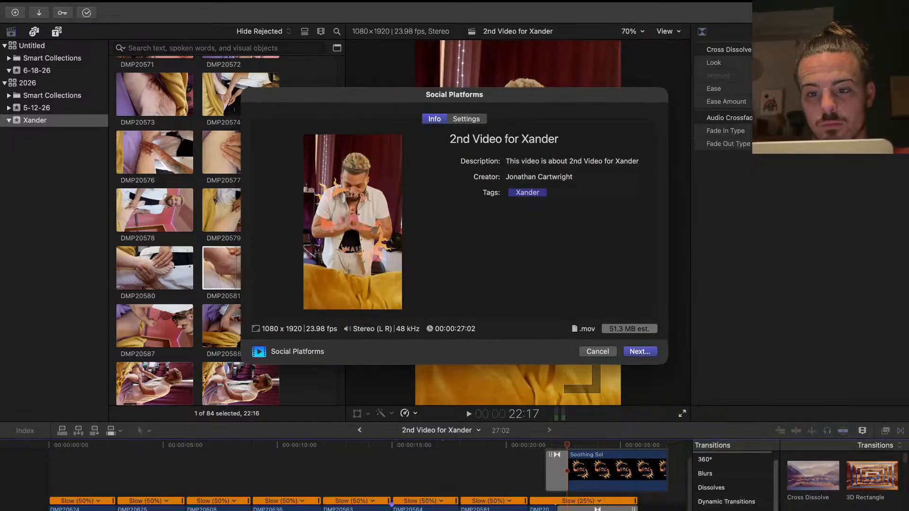
{"action": "left_click", "coordinate": [568, 164]}
{"action": "left_click_drag", "start_coordinate": [568, 161], "coordinate": [503, 161]}
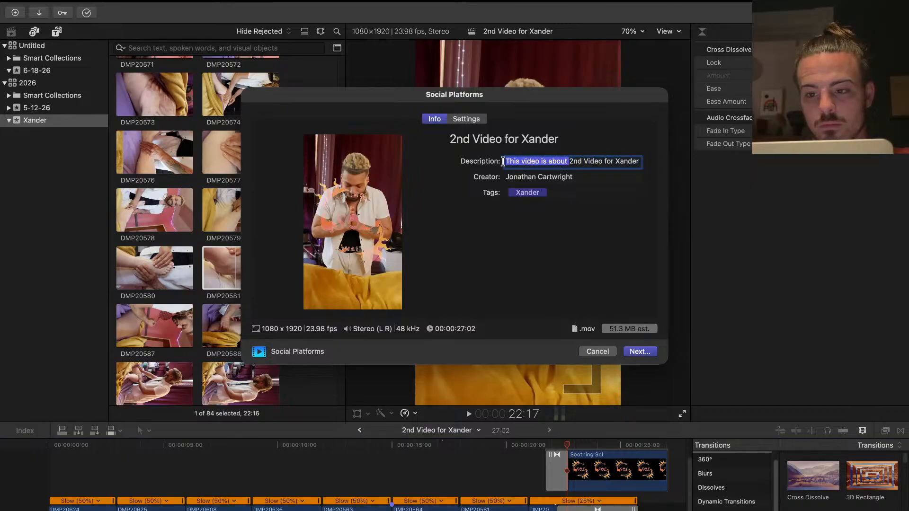
{"action": "key", "text": "BackSpace"}
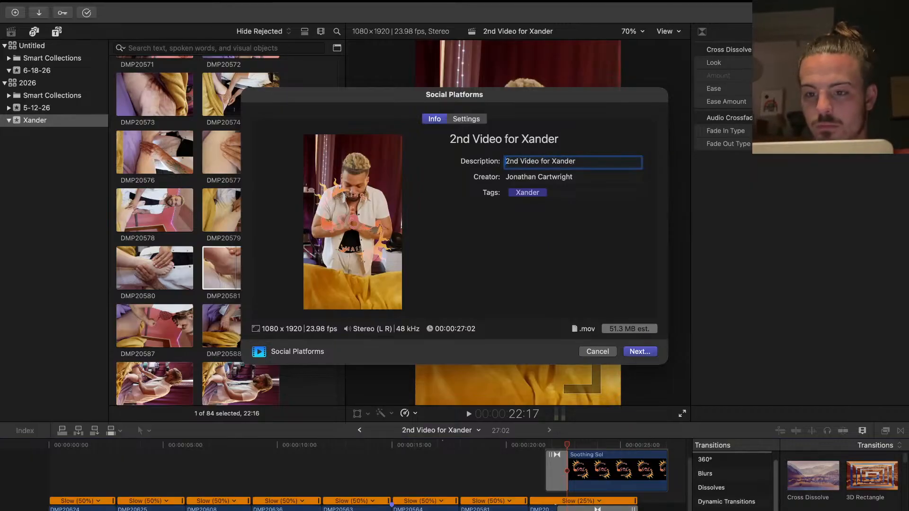
Save the export in Movies, continuing despite the incomplete retiming tasks, and monitor its Sharing entry in the background tasks
{"action": "left_click", "coordinate": [636, 351]}
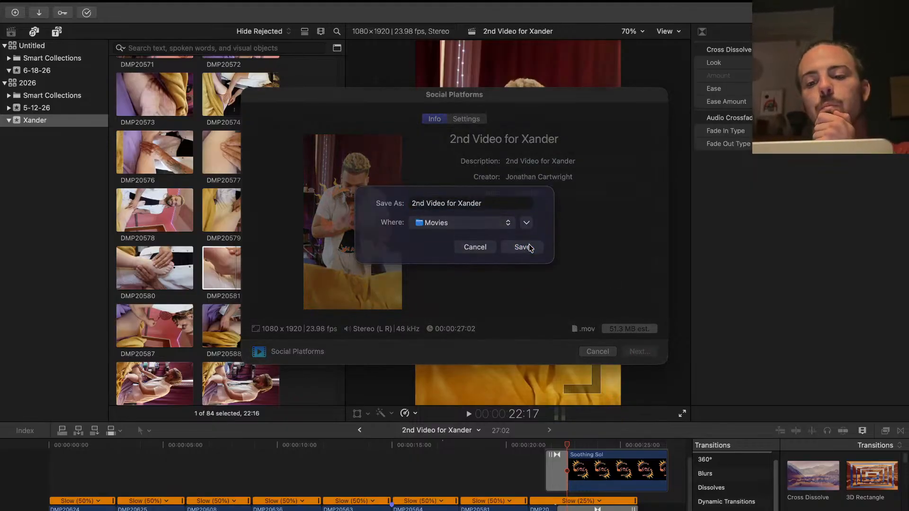
{"action": "left_click", "coordinate": [529, 247]}
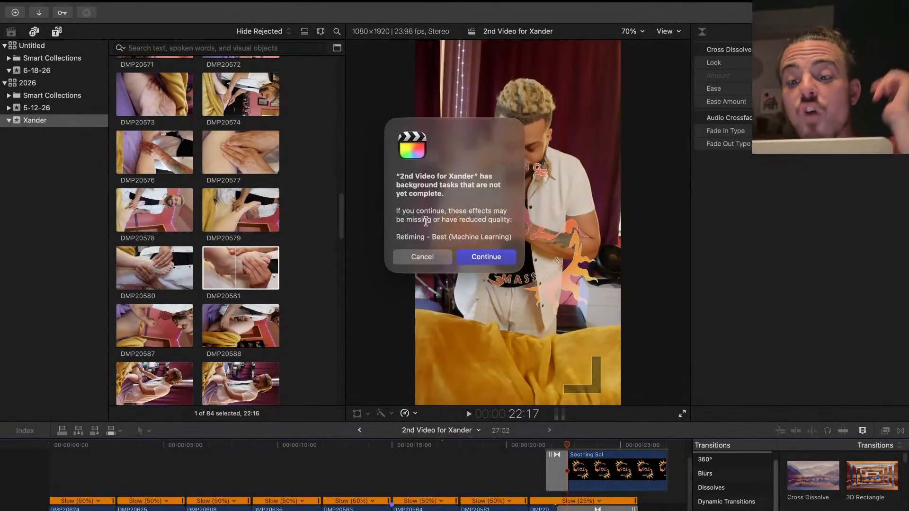
{"action": "left_click", "coordinate": [476, 259]}
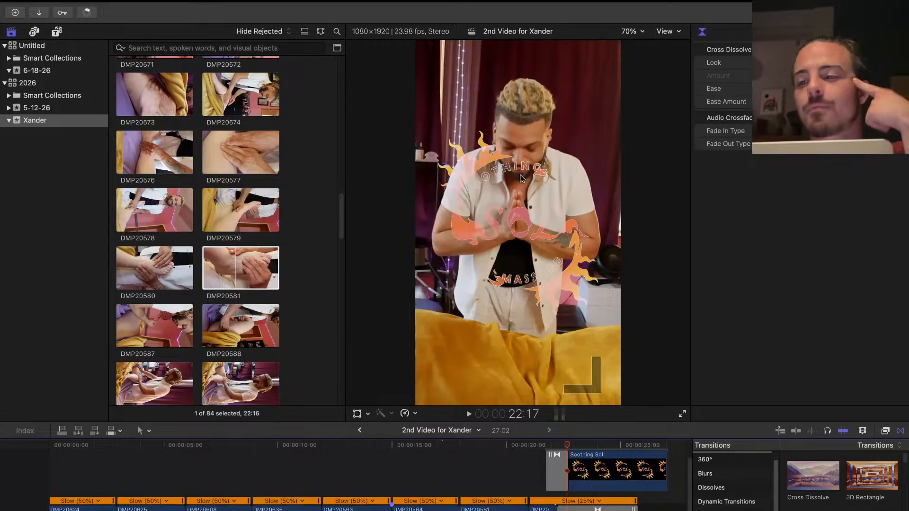
{"action": "left_click", "coordinate": [88, 13]}
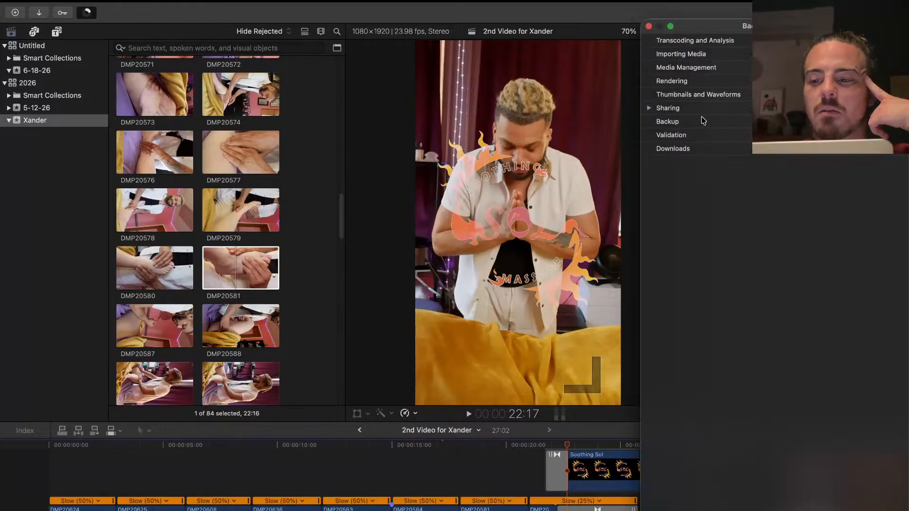
{"action": "left_click", "coordinate": [650, 109]}
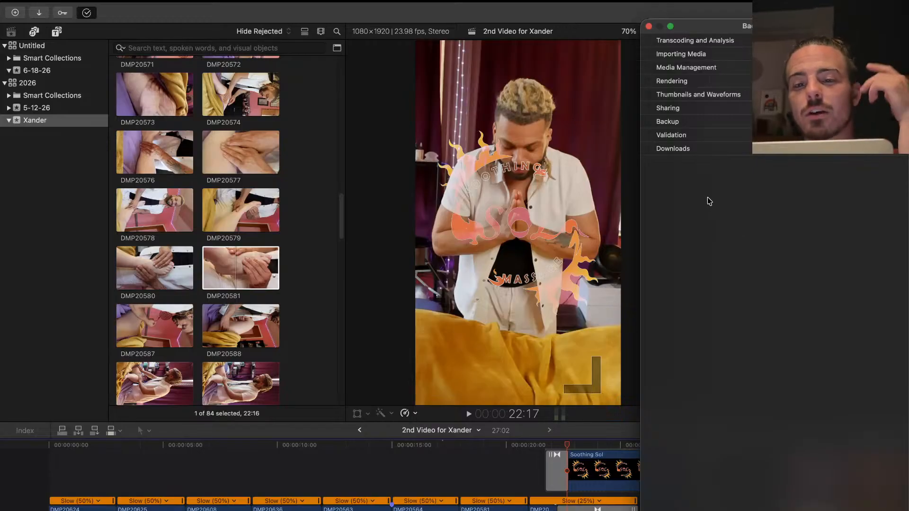
Switch to Finder on the Desktop and show the Movies folder sorted by date modified, newest first
{"action": "key", "text": "ctrl+Up"}
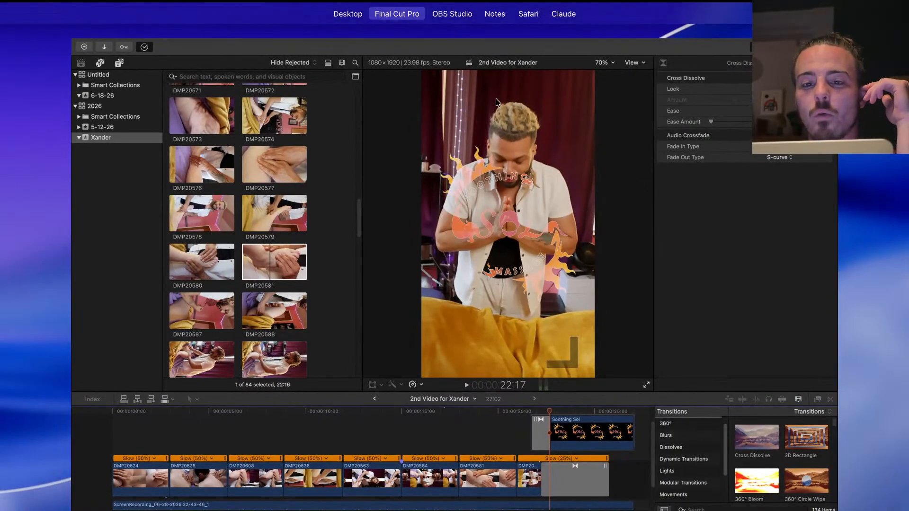
{"action": "mouse_move", "coordinate": [238, 41]}
{"action": "left_click", "coordinate": [216, 54]}
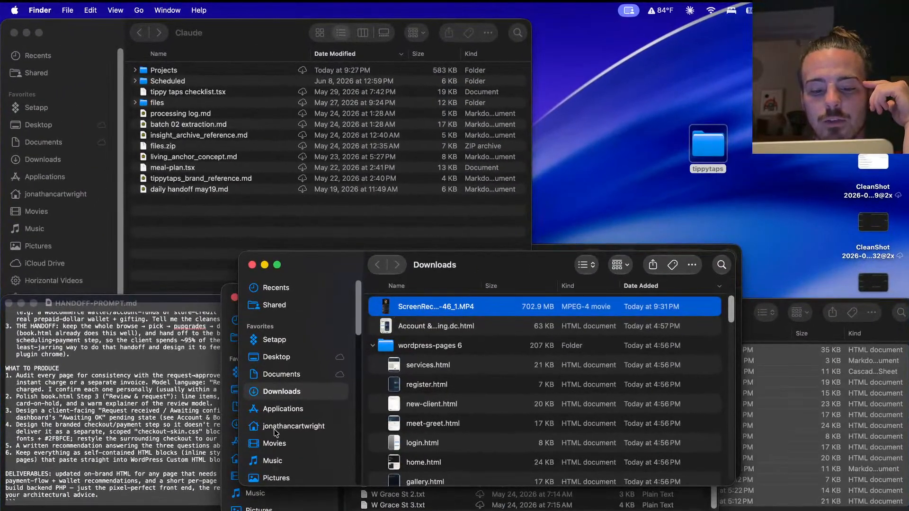
{"action": "left_click", "coordinate": [281, 442]}
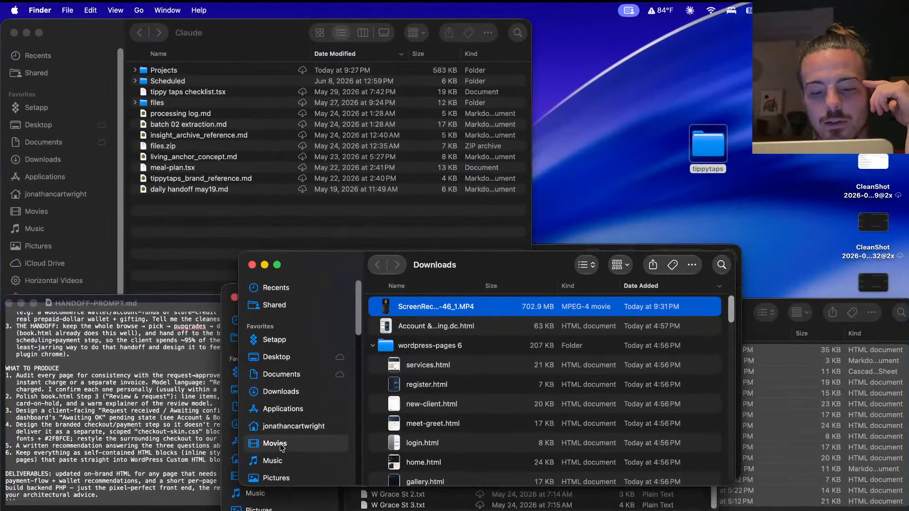
{"action": "scroll", "coordinate": [477, 389], "scroll_direction": "down", "scroll_amount": 2}
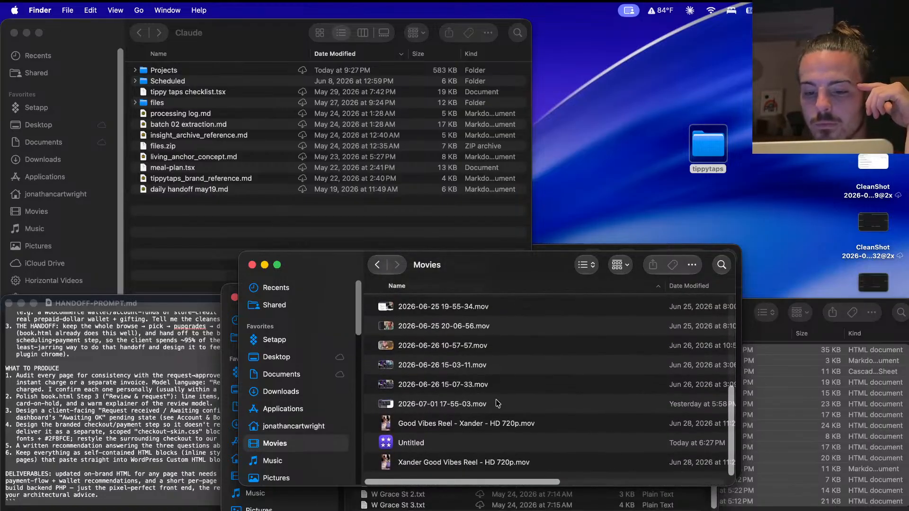
{"action": "left_click", "coordinate": [690, 287]}
{"action": "scroll", "coordinate": [586, 376], "scroll_direction": "up", "scroll_amount": 10}
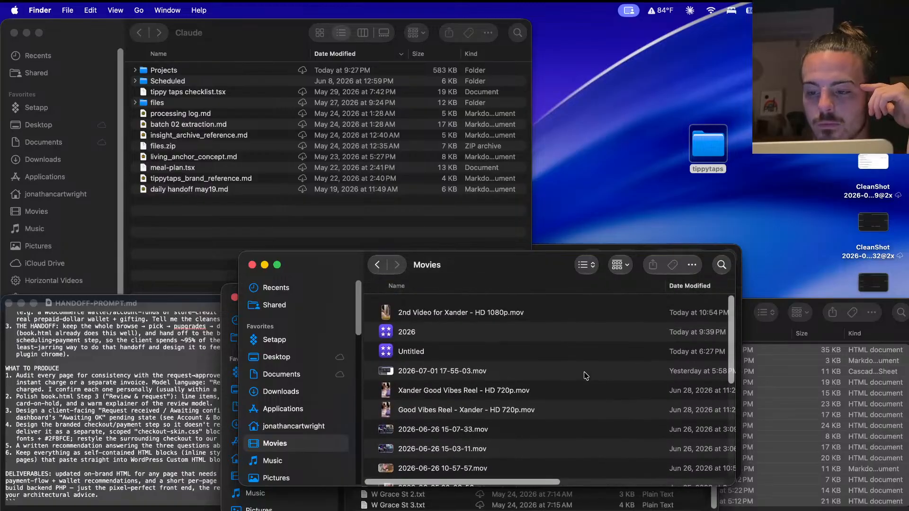
Play the newly exported HD 1080p video through to its closing logo, and close it
{"action": "left_click", "coordinate": [500, 312]}
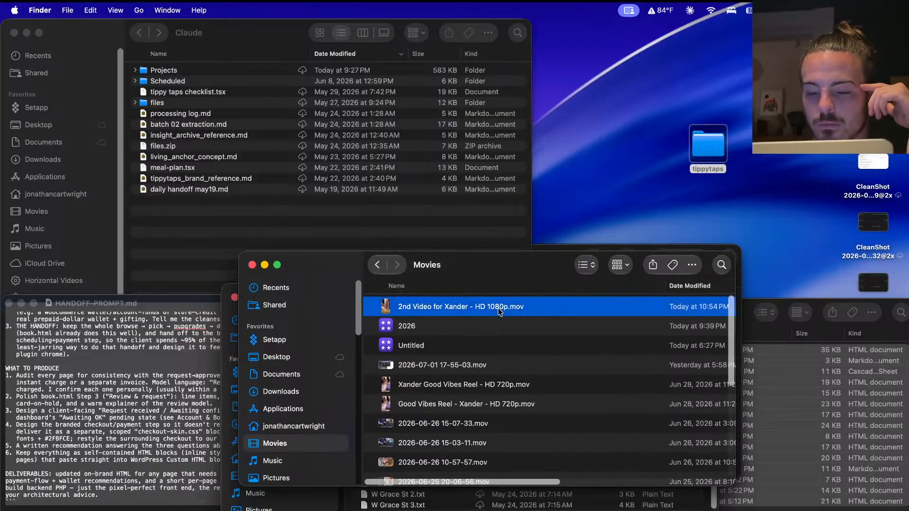
{"action": "double_click", "coordinate": [499, 311]}
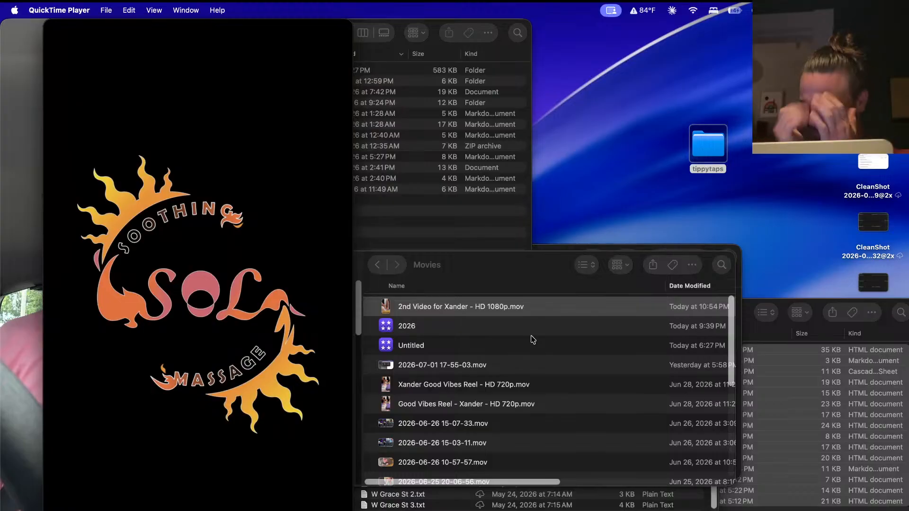
{"action": "mouse_move", "coordinate": [193, 347]}
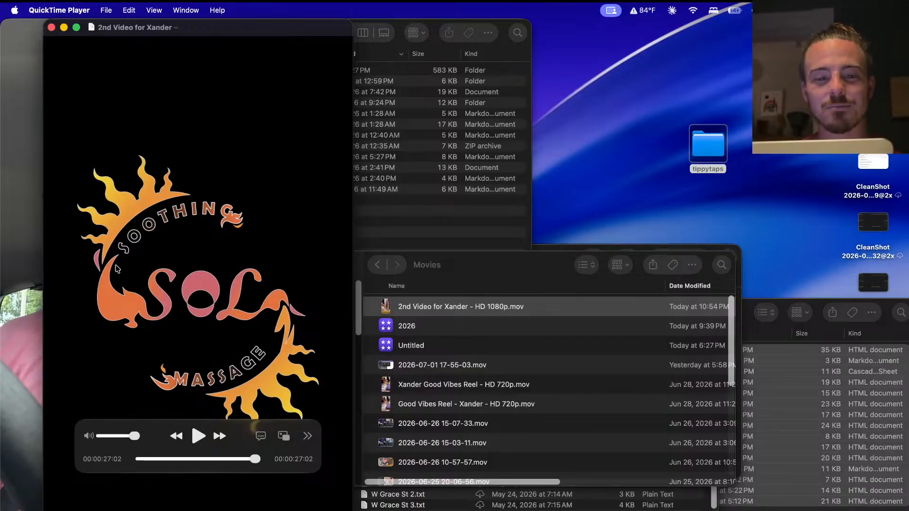
{"action": "left_click", "coordinate": [51, 27]}
Close the other open video, the one filmed inside a car
{"action": "key", "text": "super+Tab"}
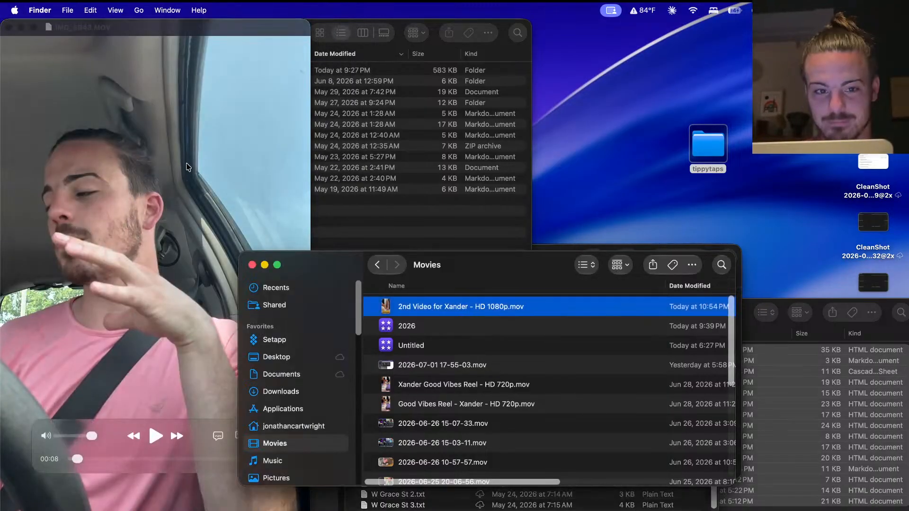
{"action": "left_click", "coordinate": [186, 167]}
{"action": "left_click", "coordinate": [9, 27]}
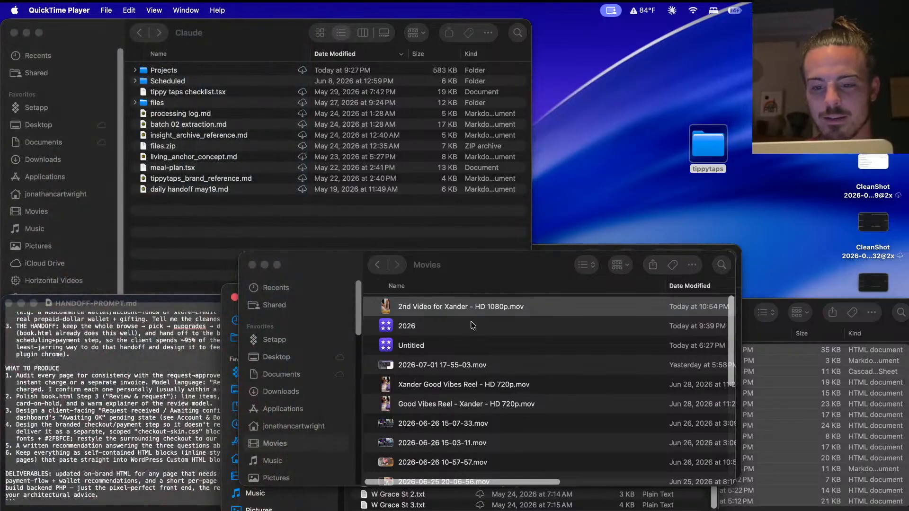
{"action": "right_click", "coordinate": [459, 304]}
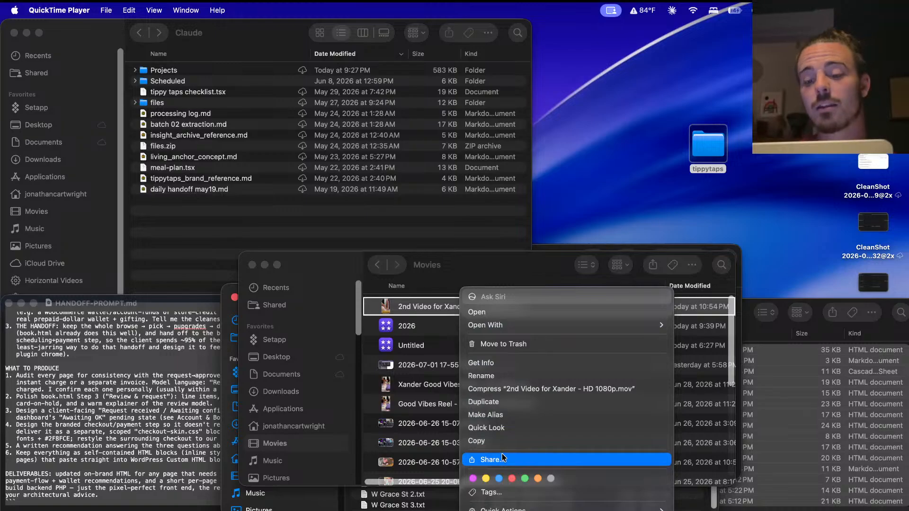
{"action": "left_click", "coordinate": [446, 270]}
Glance at the Apple Support Community thread in Safari, and switch to OBS Studio
{"action": "key", "text": "ctrl+Up"}
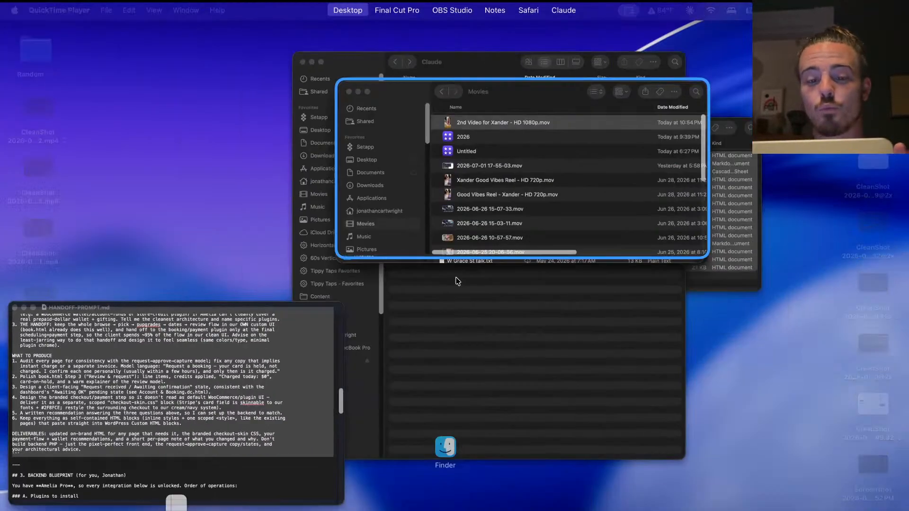
{"action": "mouse_move", "coordinate": [506, 53]}
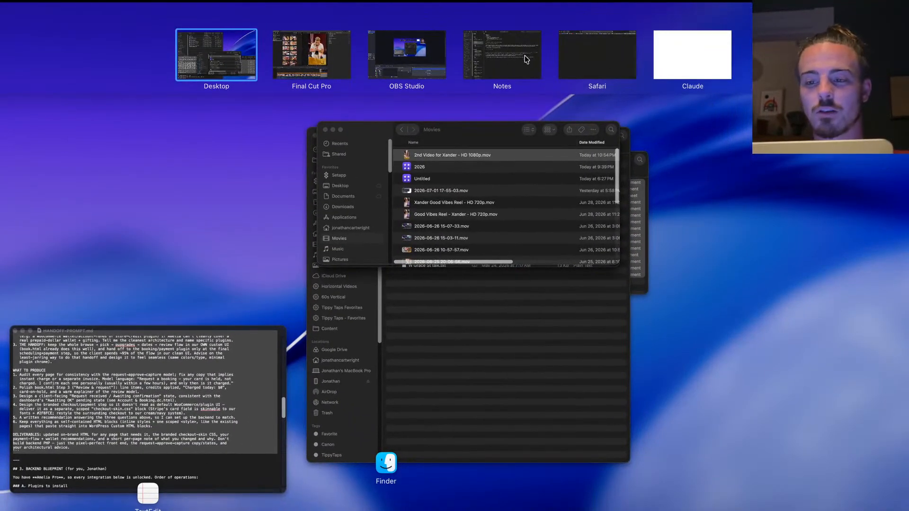
{"action": "left_click", "coordinate": [615, 66]}
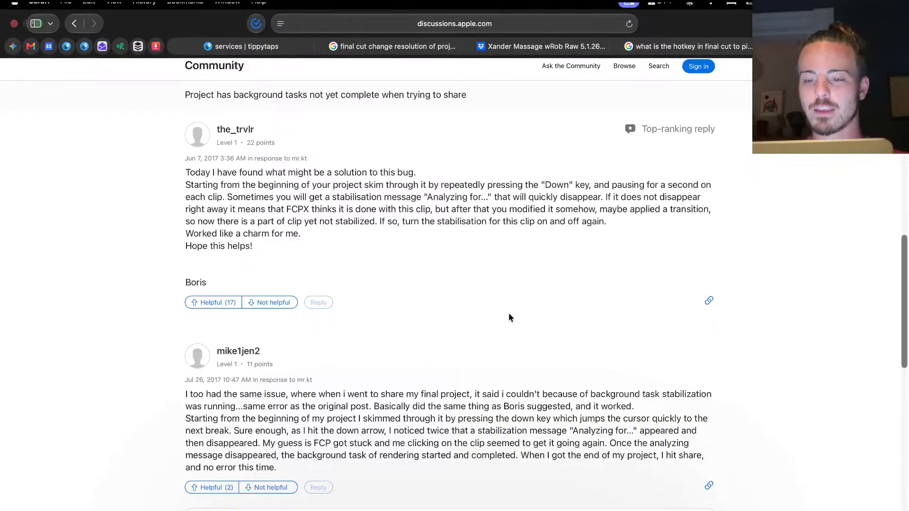
{"action": "key", "text": "ctrl+Up"}
{"action": "mouse_move", "coordinate": [573, 55]}
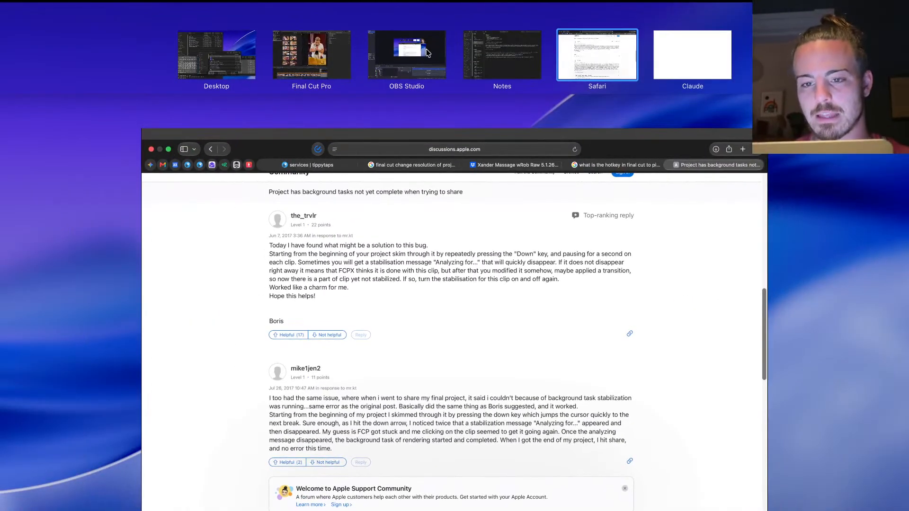
{"action": "left_click", "coordinate": [428, 53]}
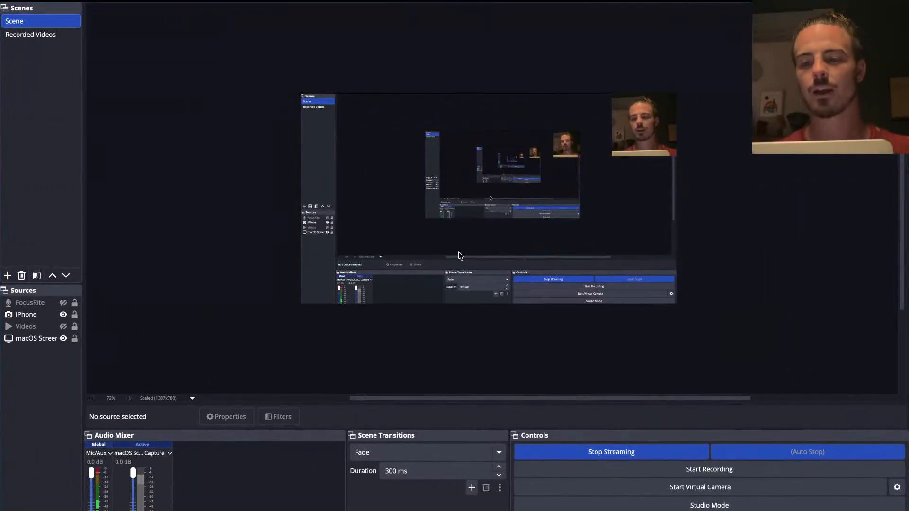